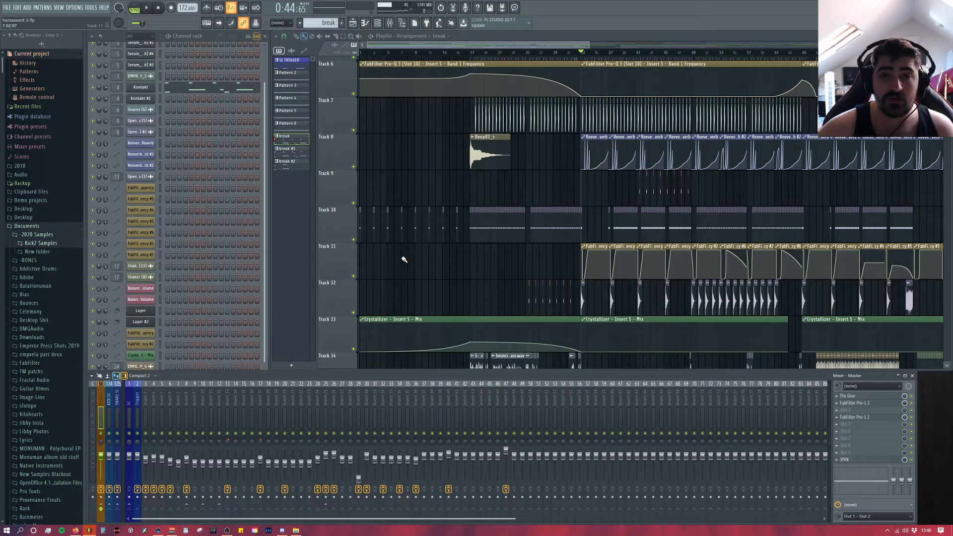
# Step: Examine the arrangement around the second section, from the SC track down through the automation and audio tracks
pyautogui.scroll(-6, 422, 267)
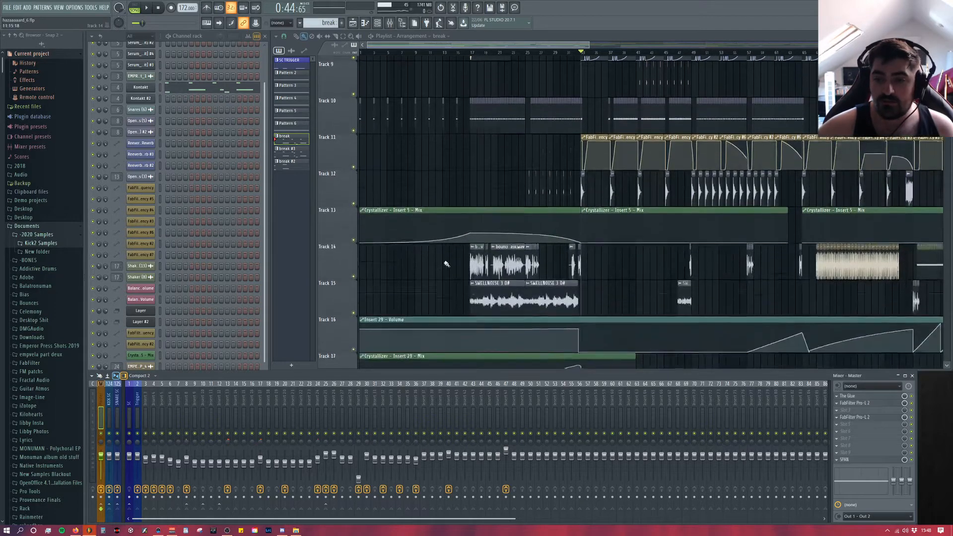
pyautogui.scroll(9, 546, 269)
pyautogui.keyDown('ctrl'); pyautogui.scroll(8, 561, 269); pyautogui.keyUp('ctrl')
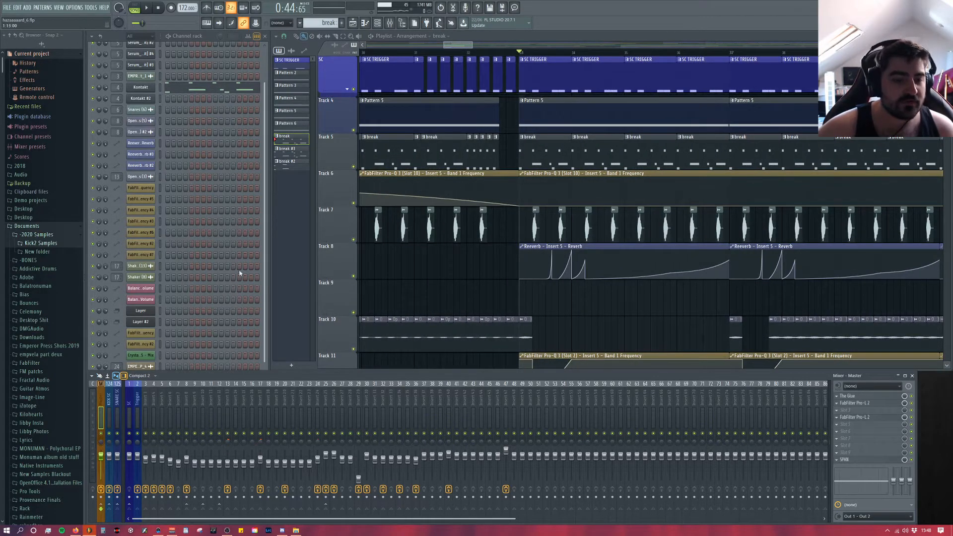
pyautogui.click(269, 344)
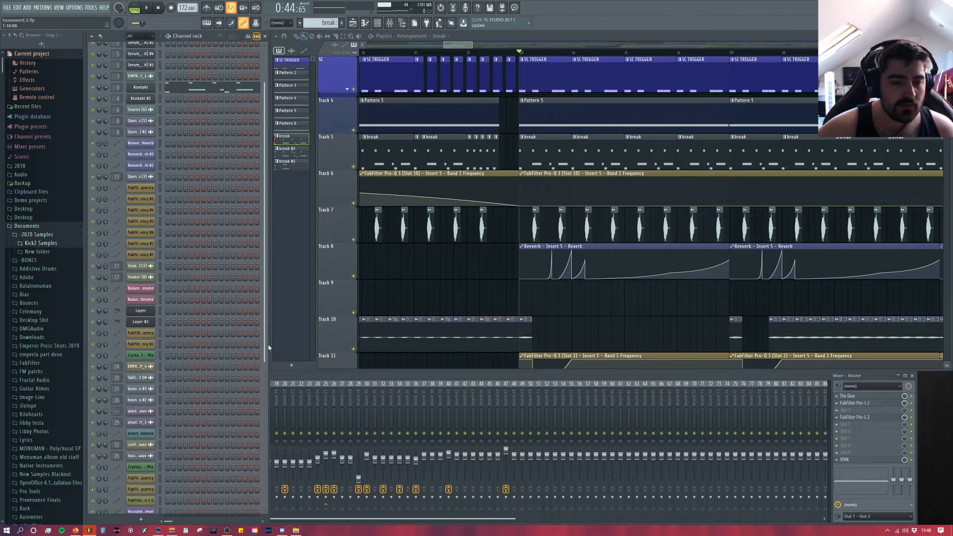
pyautogui.click(287, 371)
pyautogui.scroll(3, 249, 275)
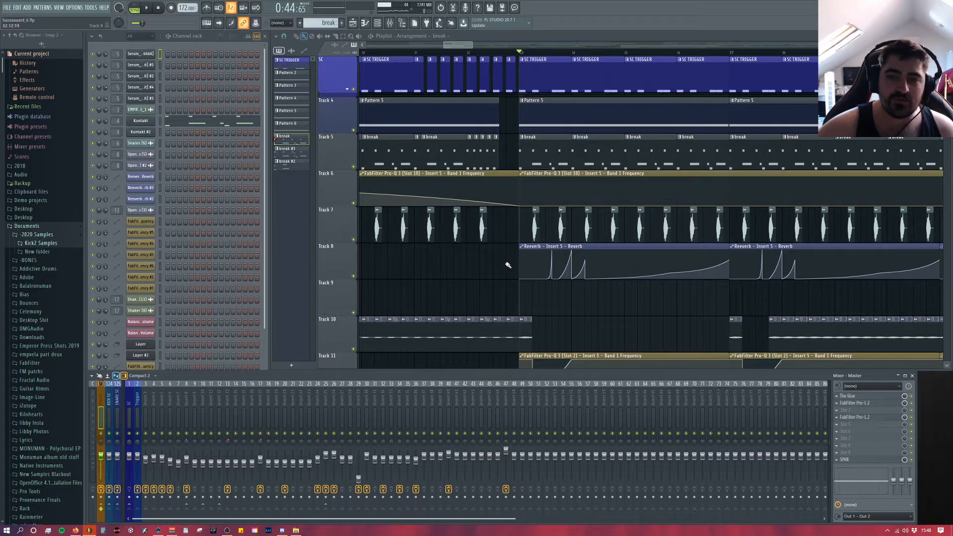
pyautogui.scroll(-2, 481, 274)
pyautogui.scroll(2, 481, 274)
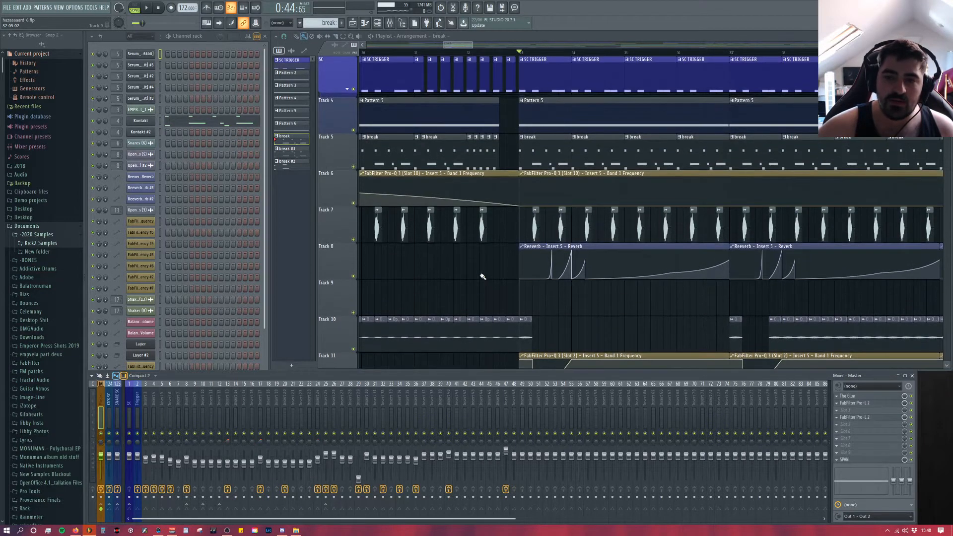
pyautogui.scroll(-2, 481, 274)
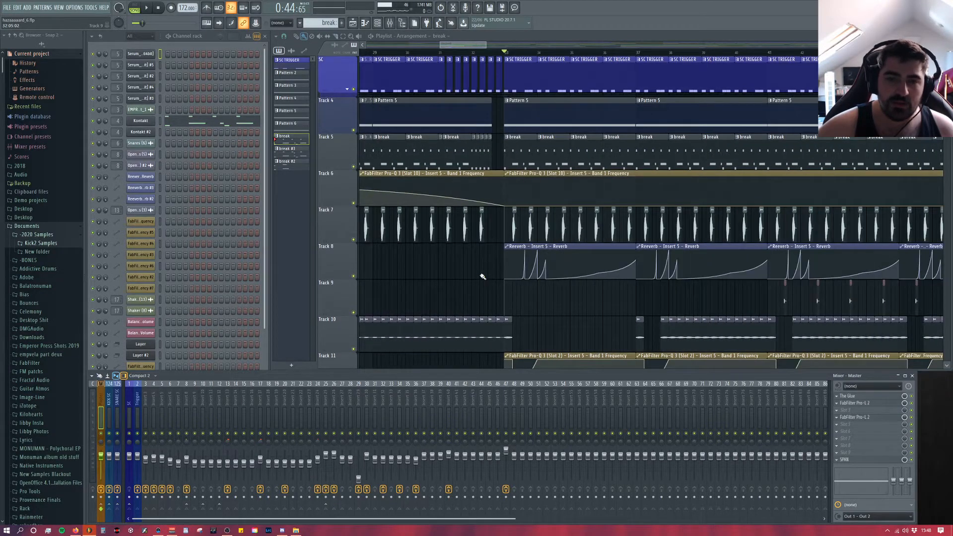
pyautogui.click(266, 162)
pyautogui.click(305, 375)
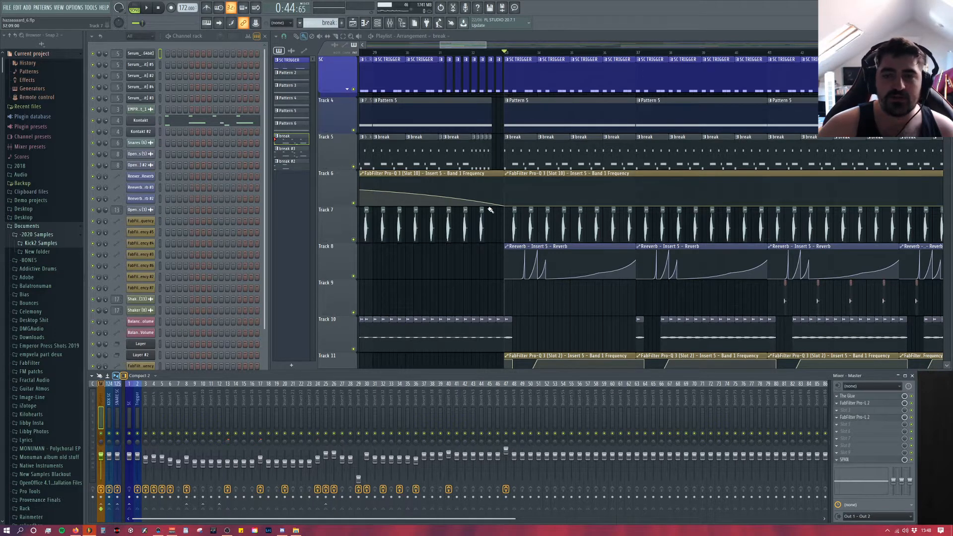
pyautogui.scroll(-5, 474, 199)
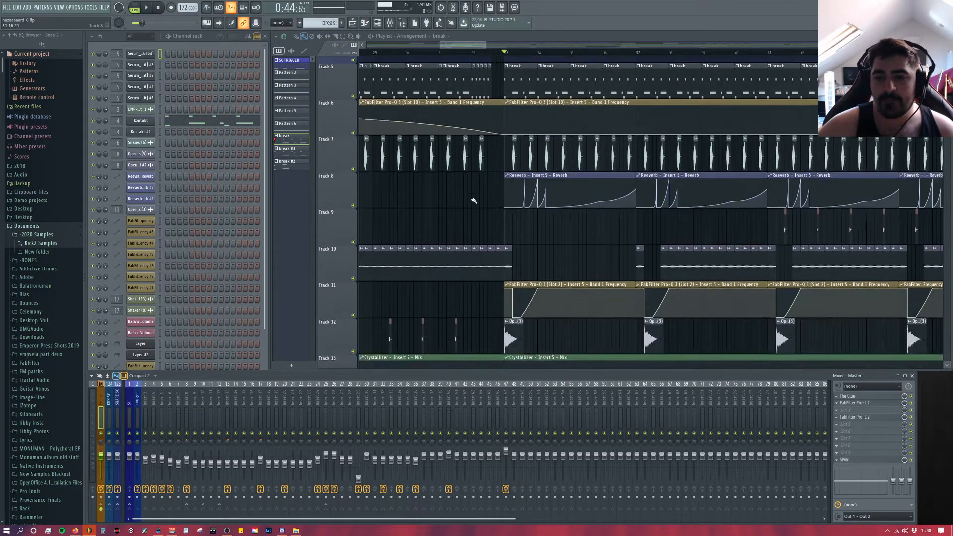
pyautogui.scroll(3, 476, 194)
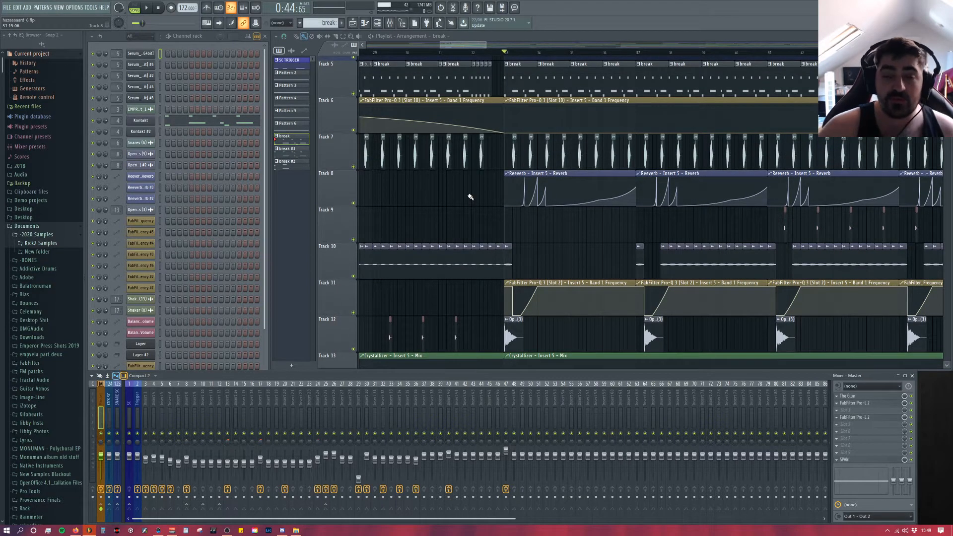
pyautogui.scroll(2, 471, 197)
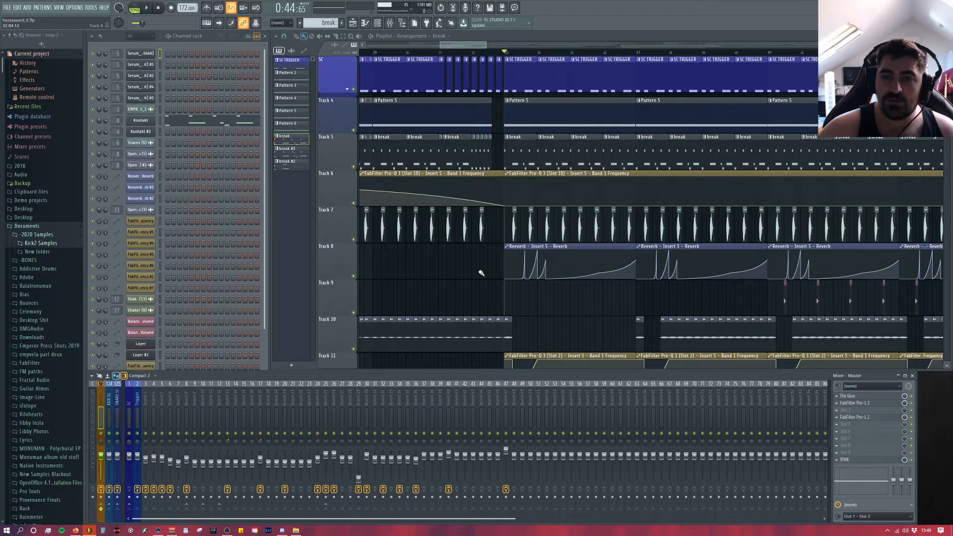
pyautogui.scroll(-3, 437, 259)
pyautogui.scroll(3, 444, 259)
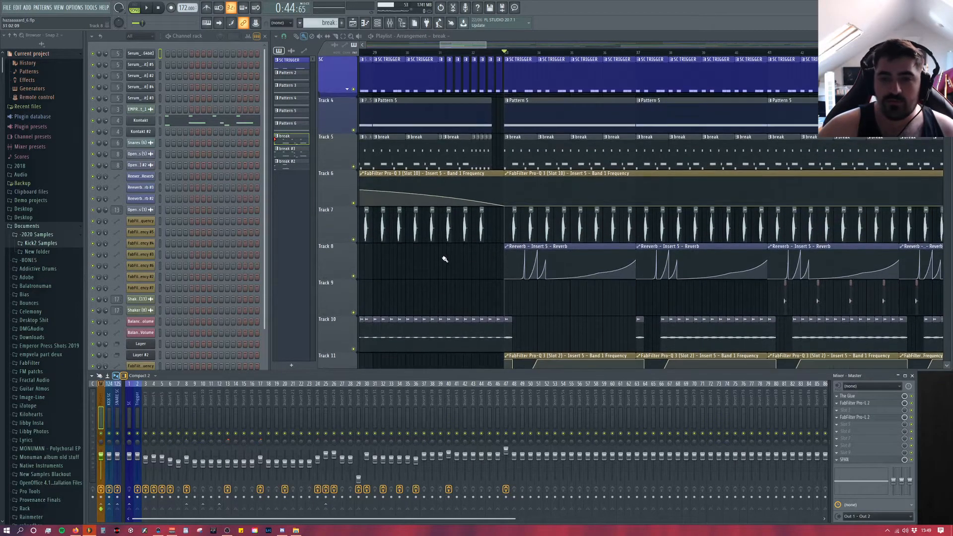
pyautogui.scroll(-5, 445, 259)
pyautogui.scroll(3, 449, 259)
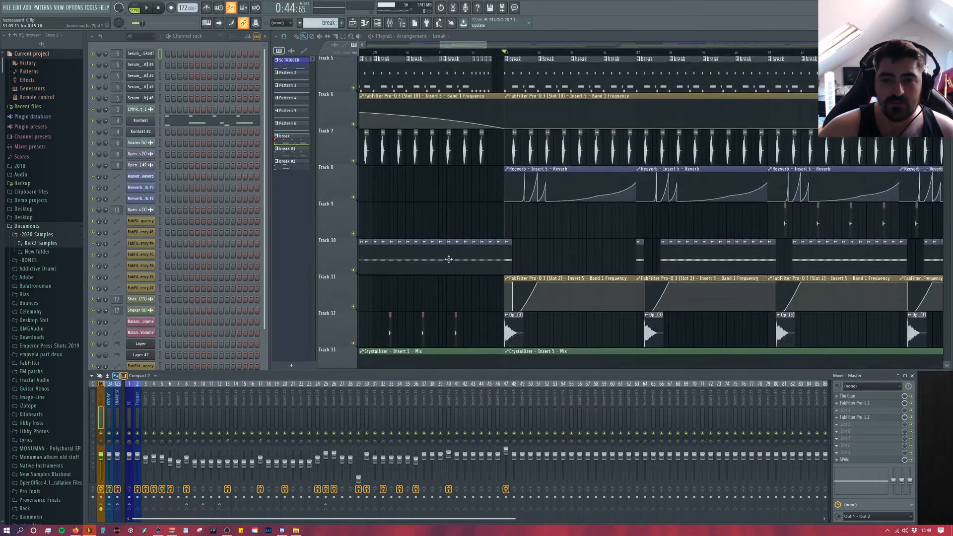
pyautogui.scroll(2, 449, 259)
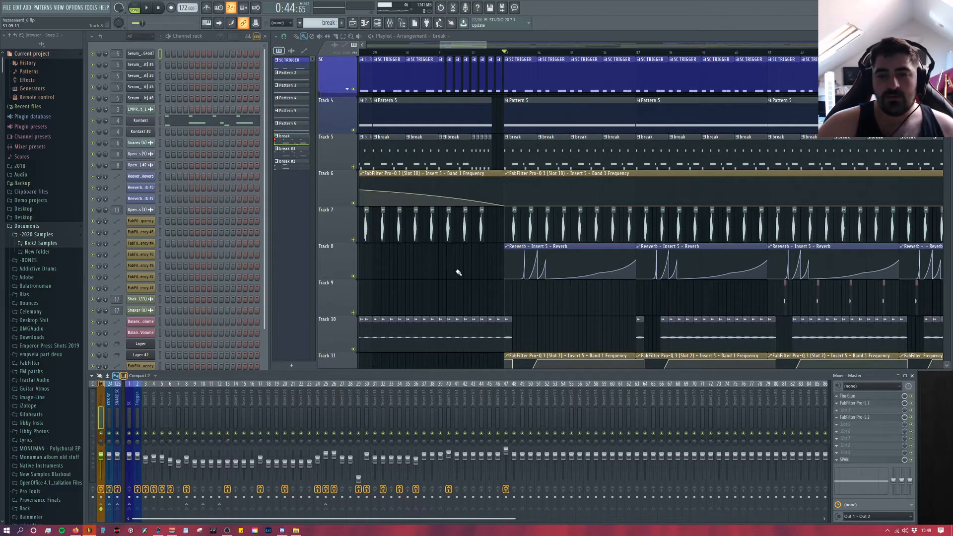
# Step: Examine the intro and build-up of the arrangement across all playlist tracks
pyautogui.moveTo(455, 45); pyautogui.dragTo(385, 45)
pyautogui.scroll(-7, 469, 252)
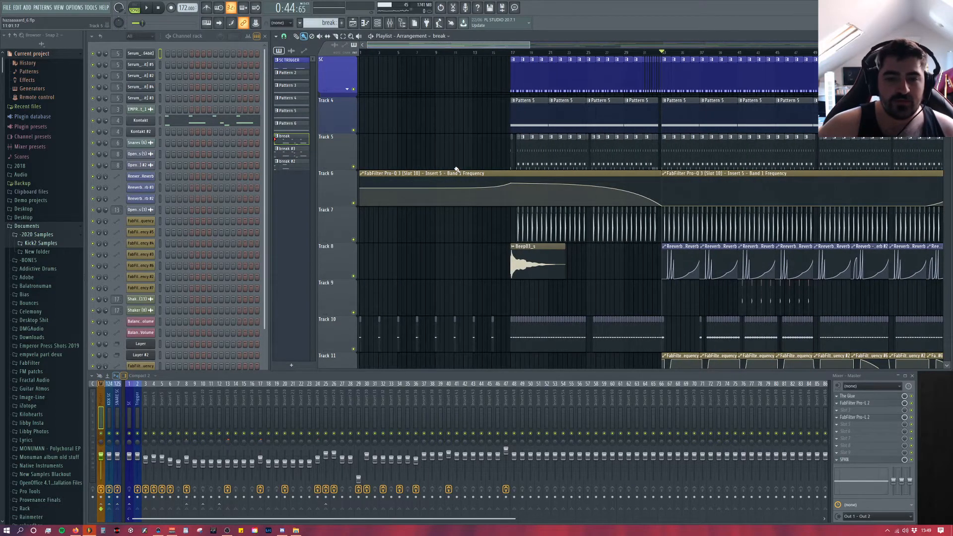
pyautogui.scroll(-2, 457, 170)
pyautogui.scroll(-5, 457, 170)
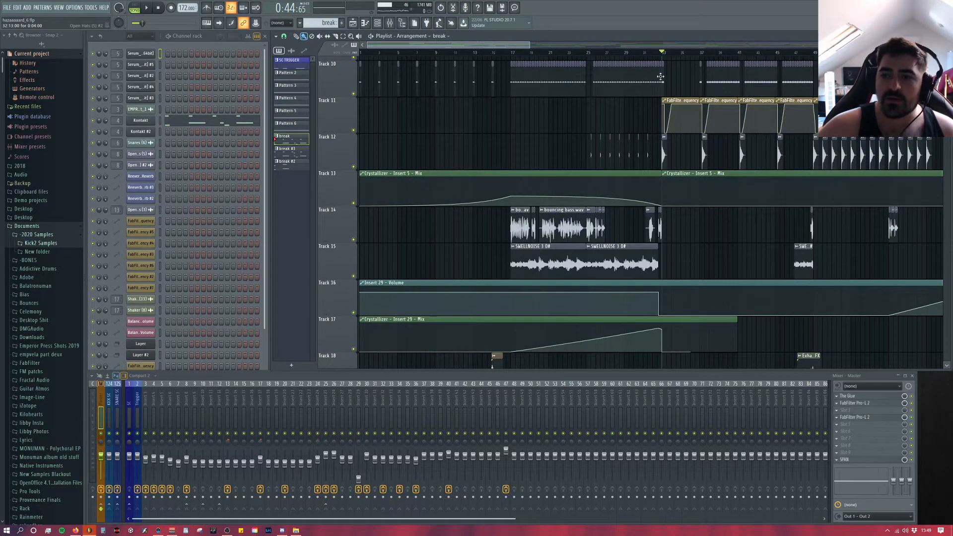
pyautogui.scroll(-3, 673, 187)
pyautogui.scroll(10, 737, 227)
pyautogui.scroll(3, 738, 227)
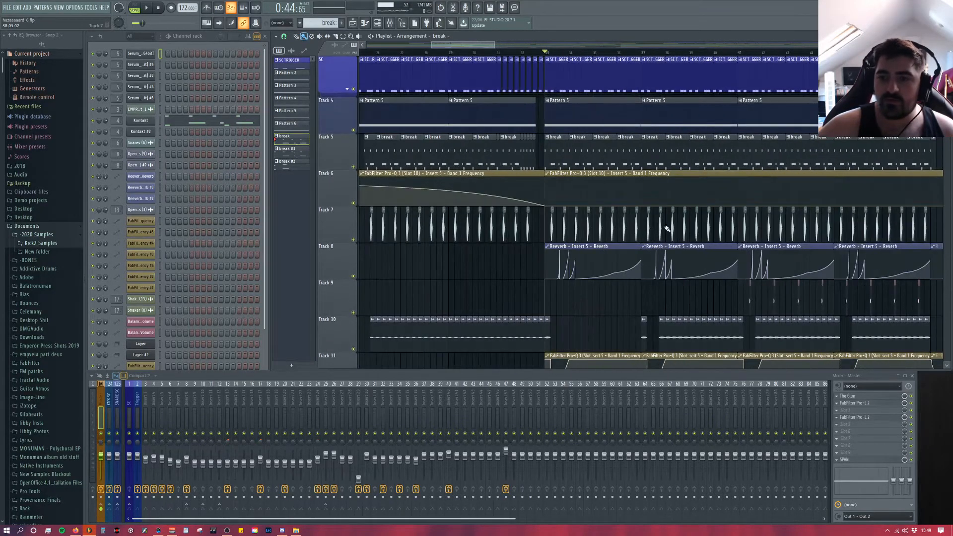
# Step: Open the break clip on Track 5 in the piano roll to view its notes, and close it again
pyautogui.scroll(3, 665, 228)
pyautogui.scroll(1, 376, 194)
pyautogui.doubleClick(405, 158)
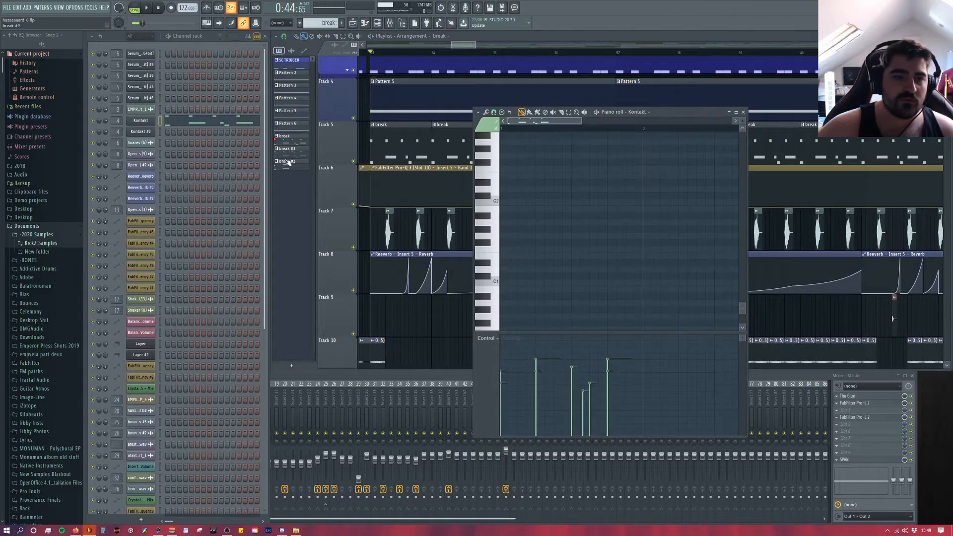
pyautogui.click(303, 375)
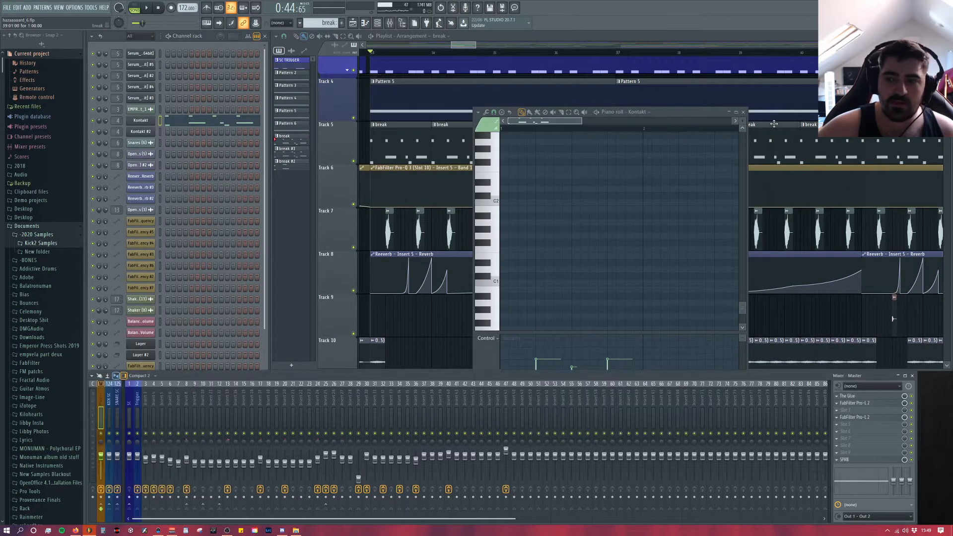
pyautogui.click(744, 112)
# Step: Open the Kontakt channel's Abbey Road 70s Drummer kit and arrange its window so the mixer stays accessible
pyautogui.click(144, 123)
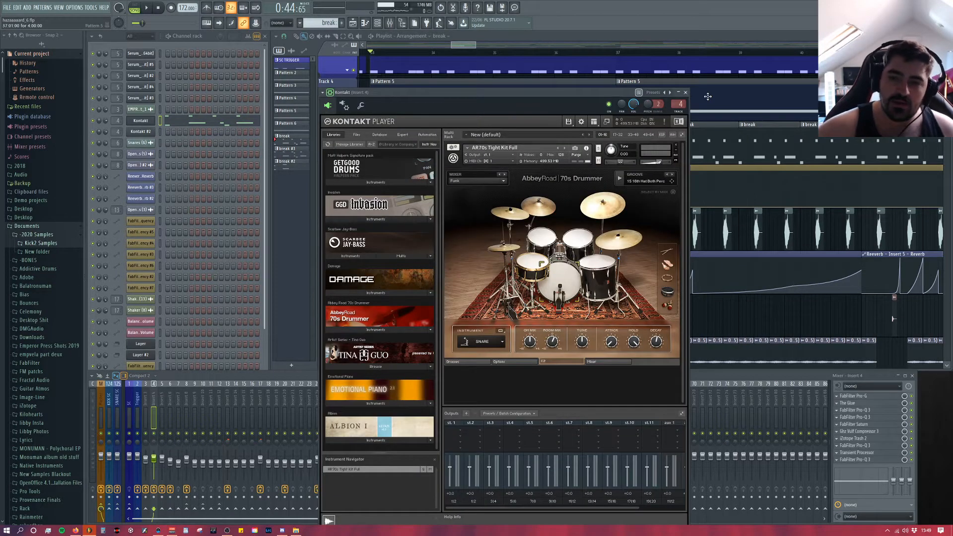
pyautogui.moveTo(548, 100); pyautogui.dragTo(512, 55)
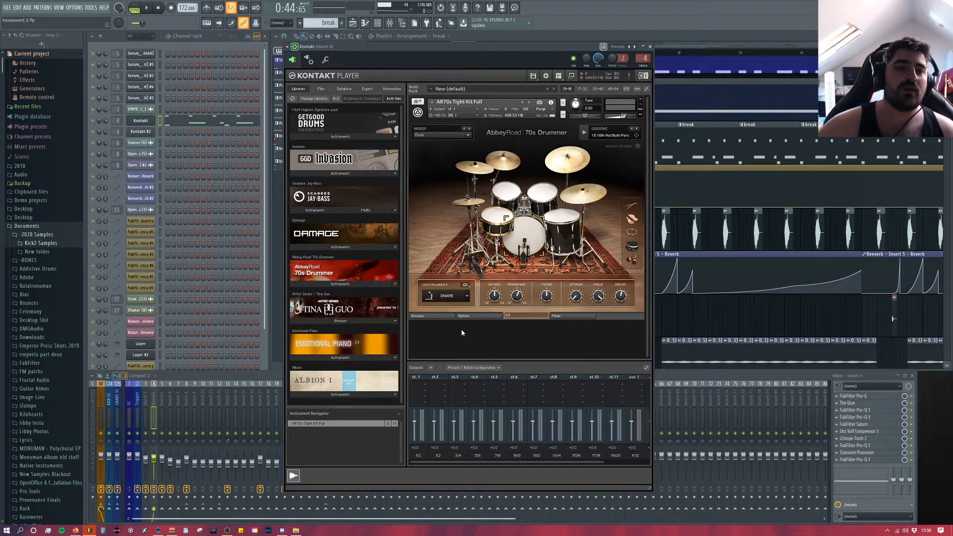
pyautogui.click(154, 491)
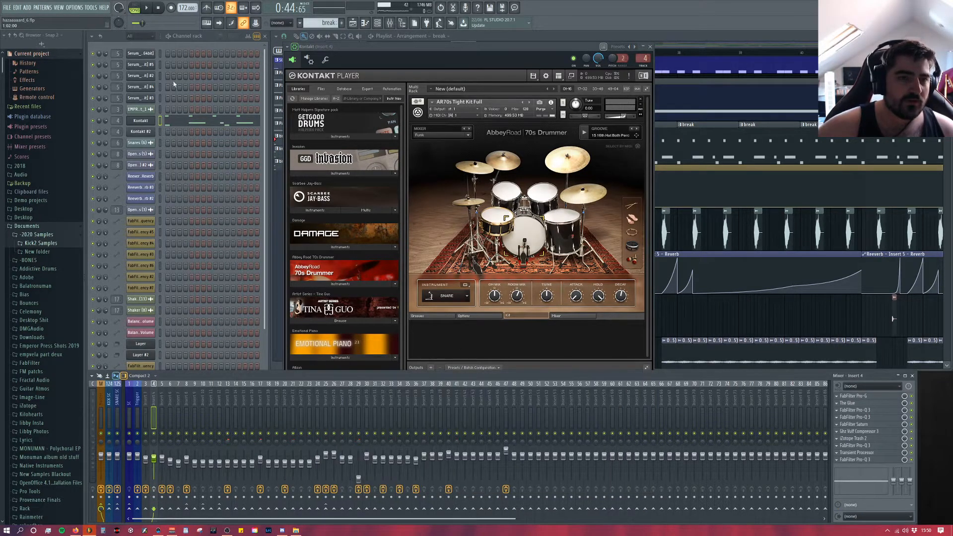
# Step: Audition the break pattern on its own in pattern mode and stop playback
pyautogui.click(152, 48)
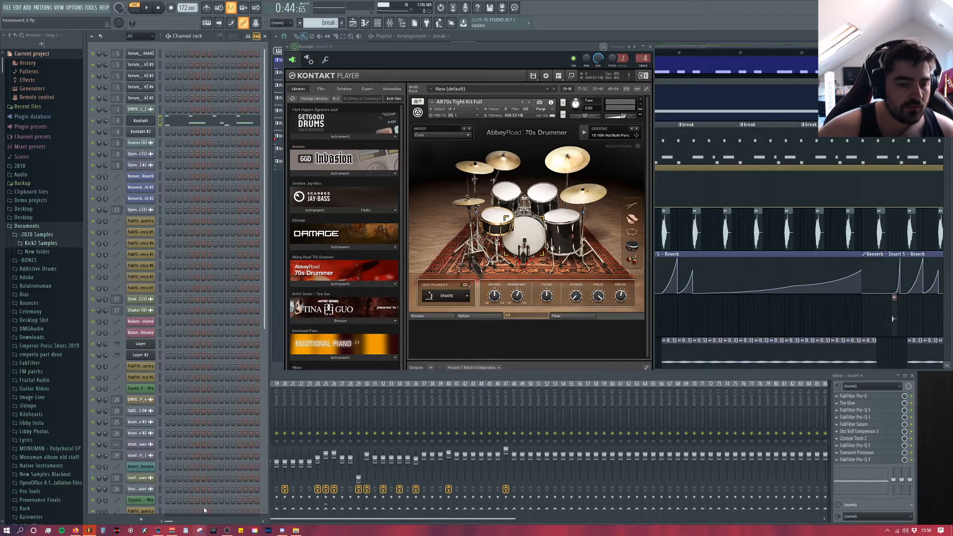
pyautogui.press('space')
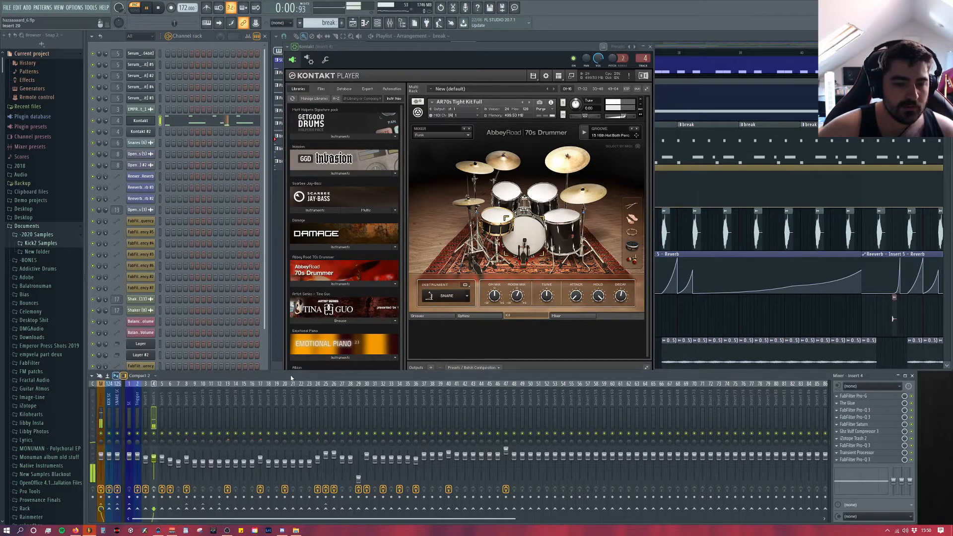
pyautogui.click(272, 394)
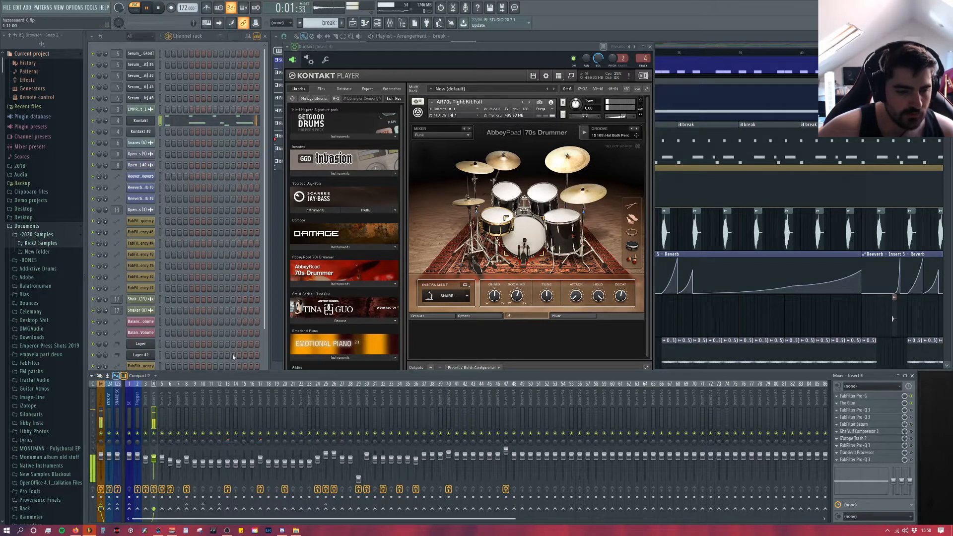
pyautogui.press('space')
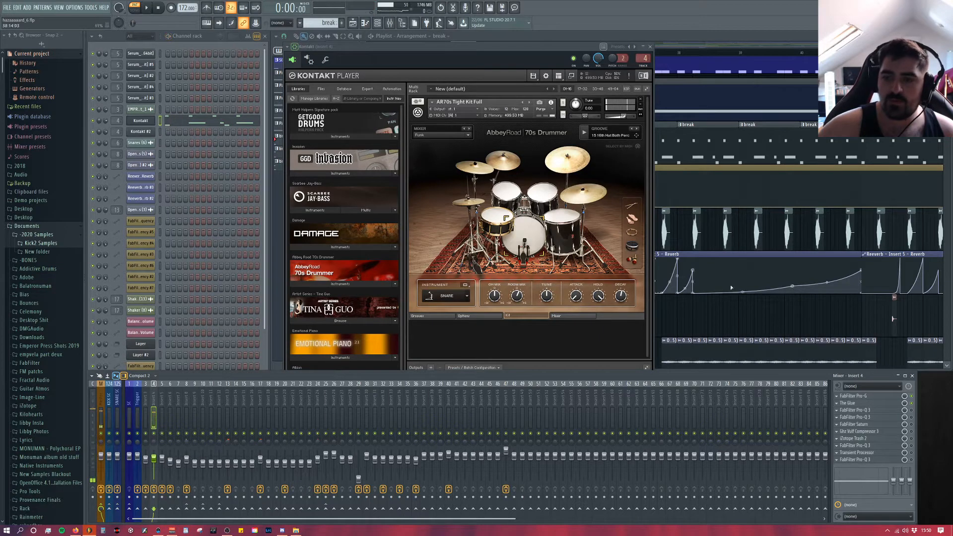
# Step: Inspect The Glue and FabFilter Pro-G settings on mixer Insert 4, and close both plugins
pyautogui.click(864, 403)
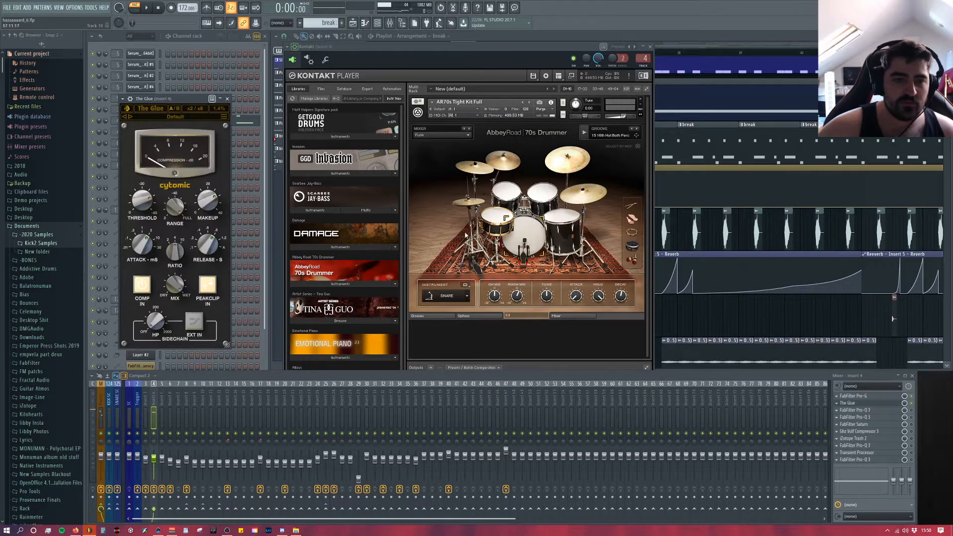
pyautogui.click(854, 396)
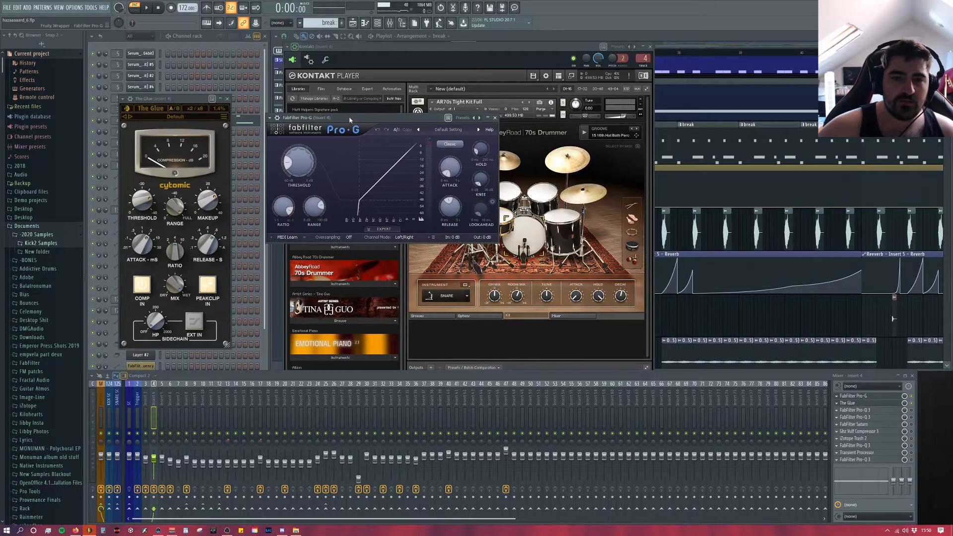
pyautogui.moveTo(364, 122); pyautogui.dragTo(424, 123)
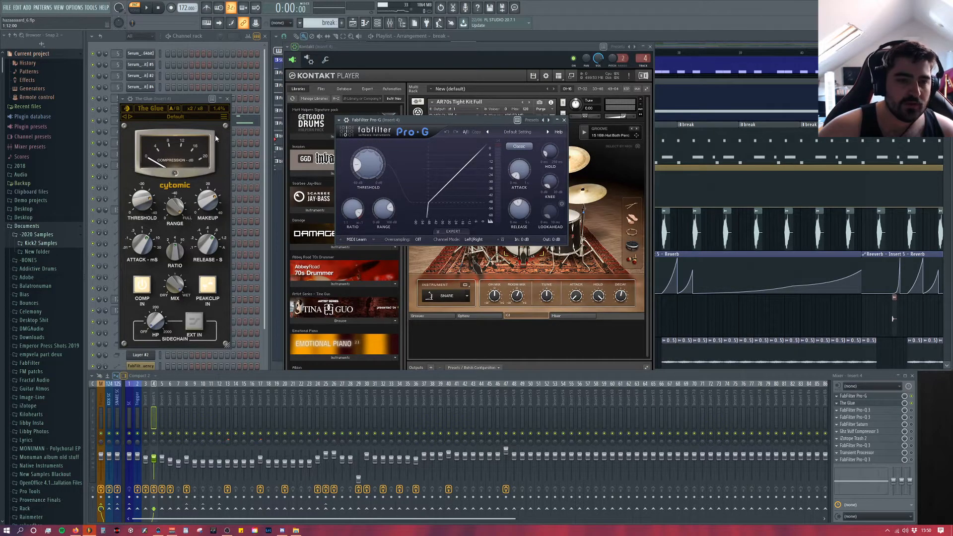
pyautogui.moveTo(191, 99); pyautogui.dragTo(800, 104)
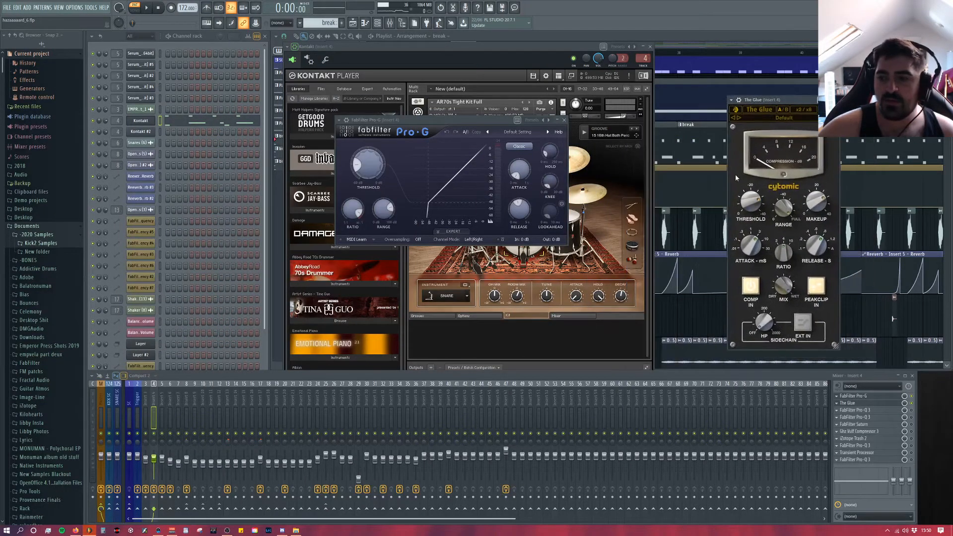
pyautogui.click(565, 120)
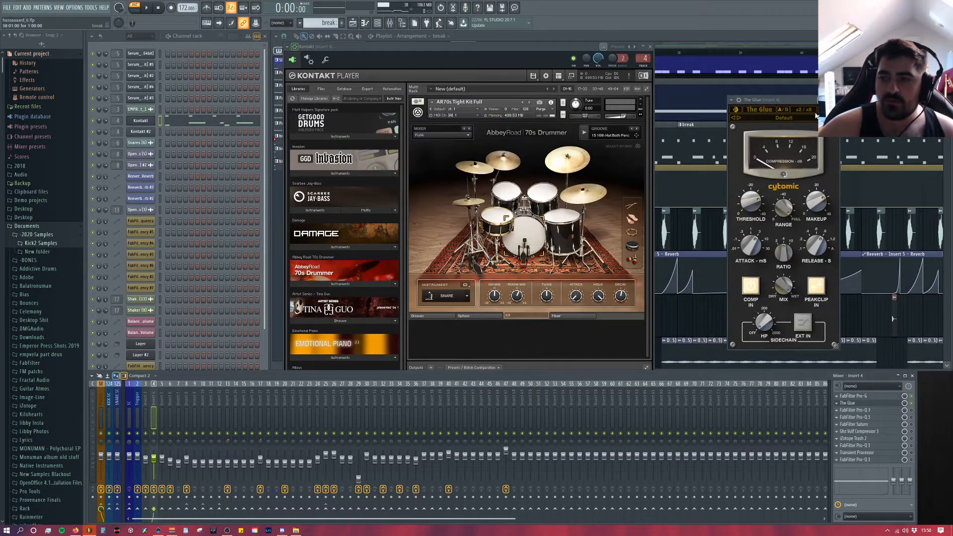
pyautogui.press('Escape')
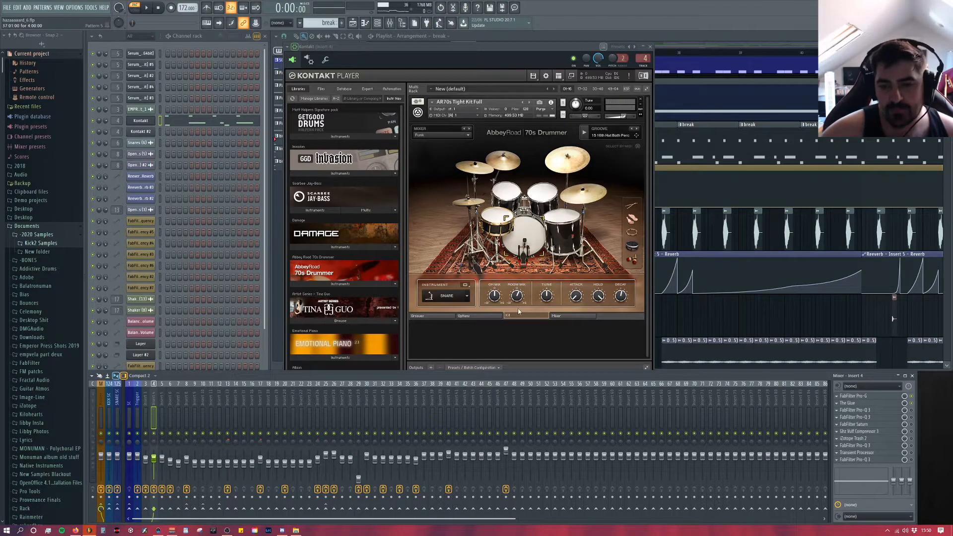
# Step: Raise the overhead and room mic faders on the Abbey Road 70s Drummer's mixer page
pyautogui.click(496, 317)
pyautogui.click(522, 317)
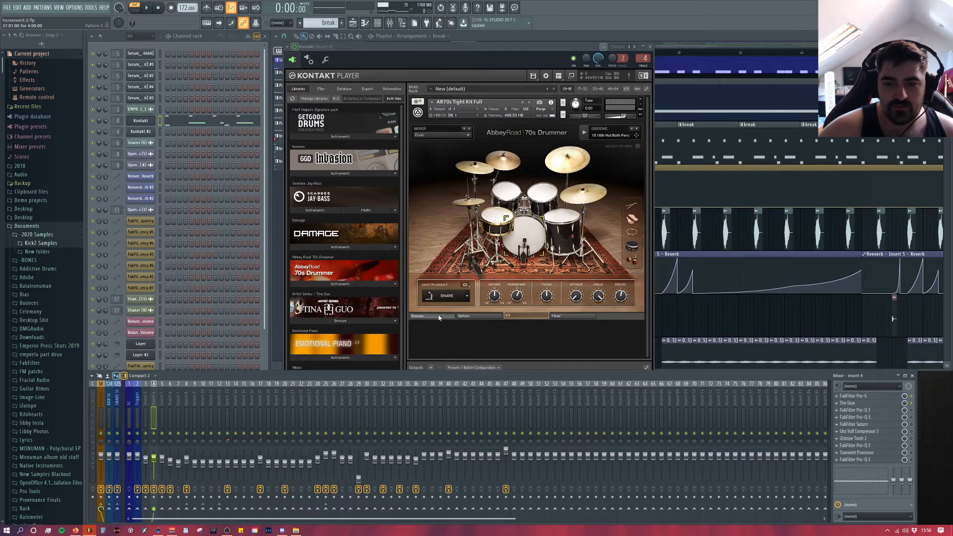
pyautogui.click(439, 317)
pyautogui.click(527, 316)
pyautogui.click(572, 316)
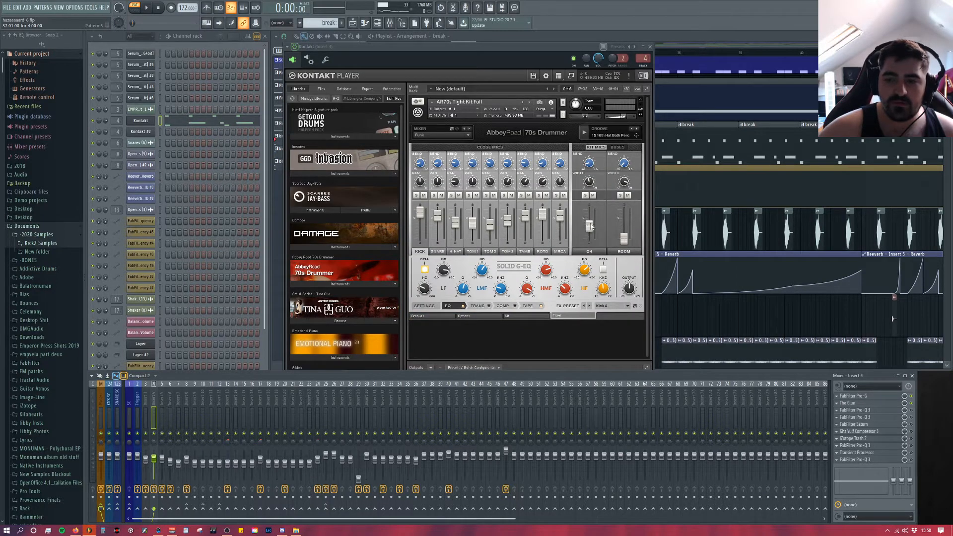
pyautogui.moveTo(592, 229); pyautogui.dragTo(590, 219)
pyautogui.moveTo(622, 247); pyautogui.dragTo(620, 206)
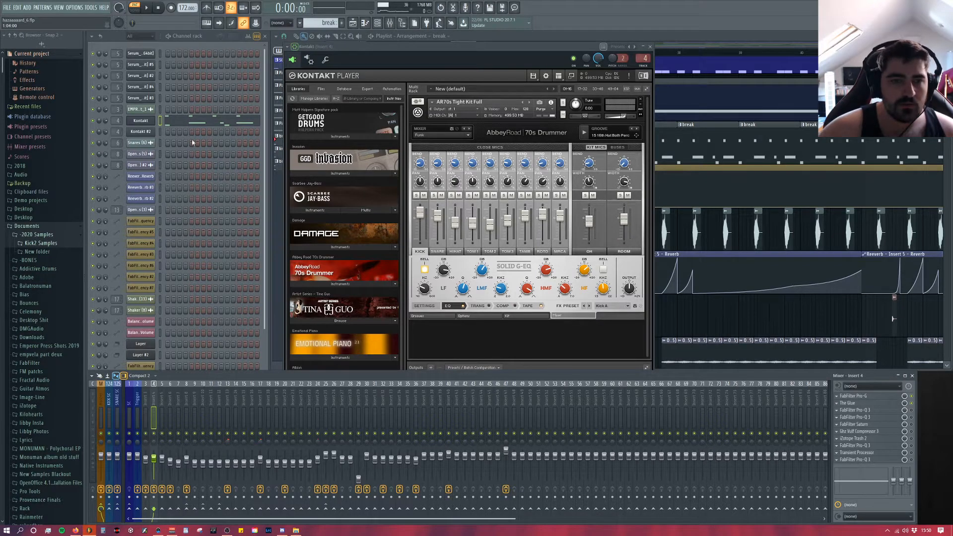
# Step: Enable the Keep focus option in the Kontakt plugin's wrapper settings, confirm it, and play and stop the break pattern
pyautogui.click(264, 108)
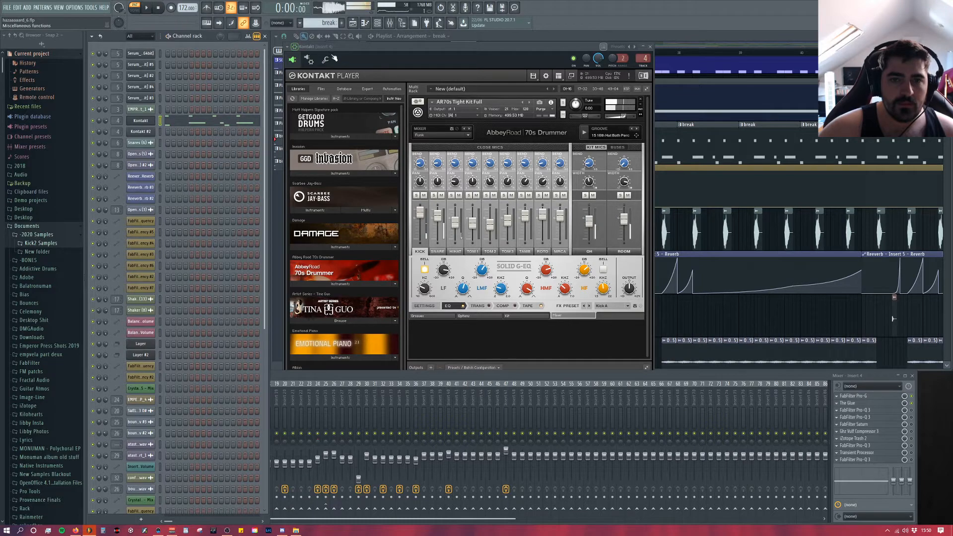
pyautogui.click(326, 59)
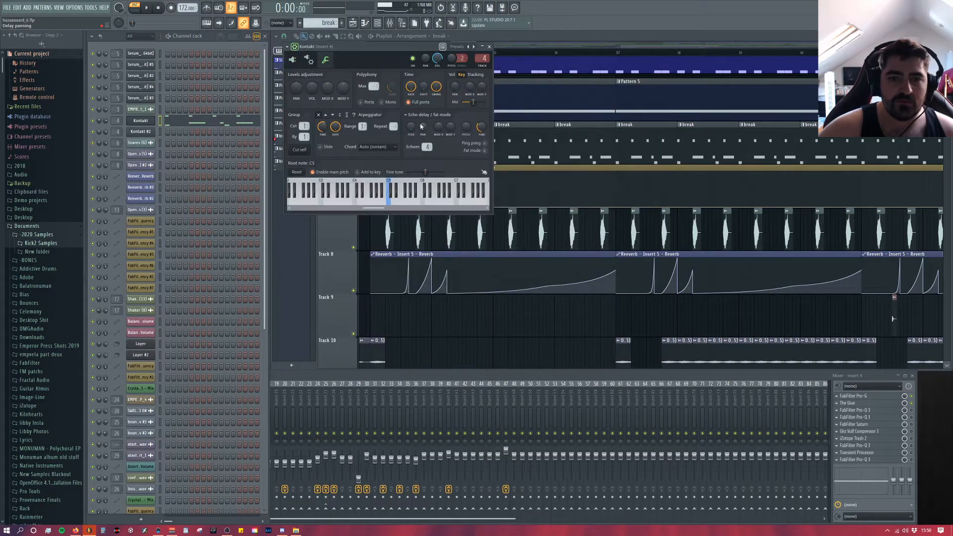
pyautogui.click(309, 59)
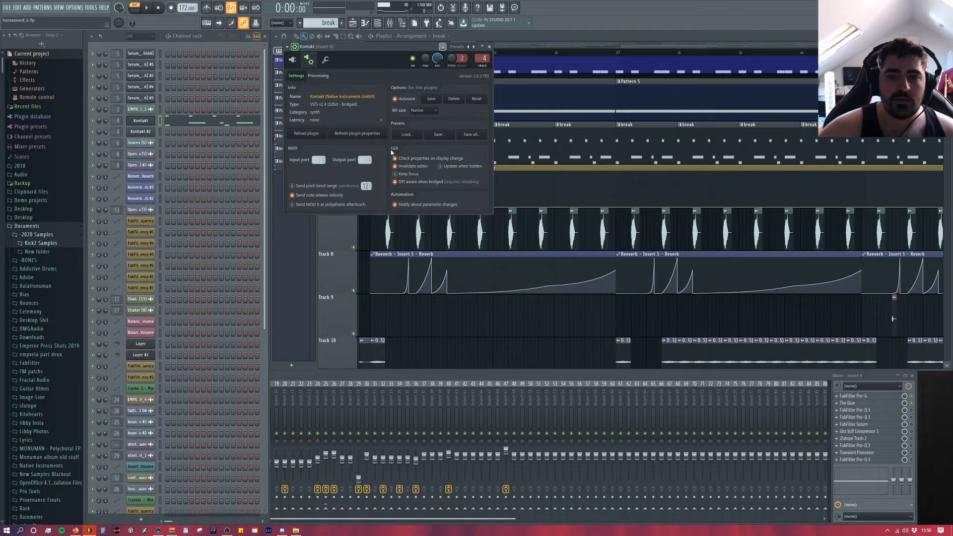
pyautogui.click(395, 174)
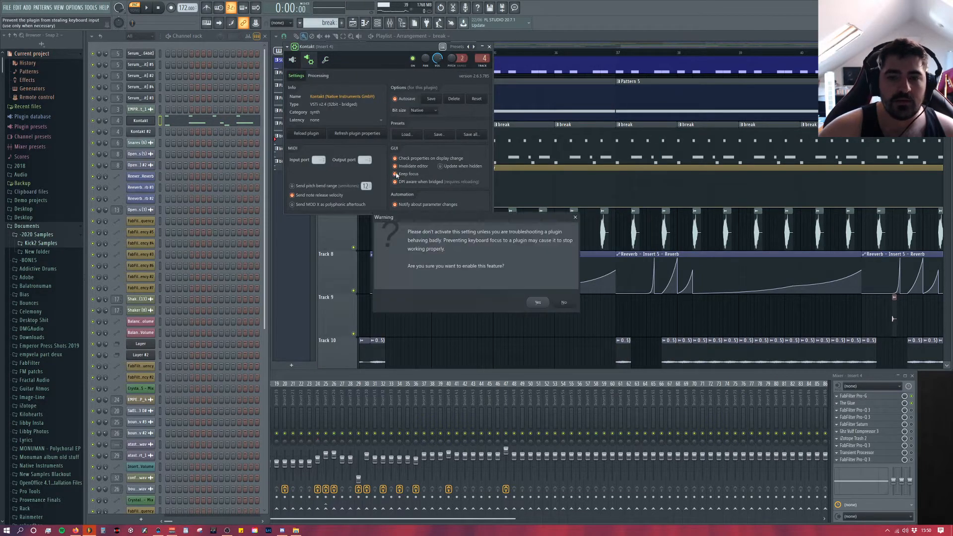
pyautogui.click(546, 303)
pyautogui.press('space')
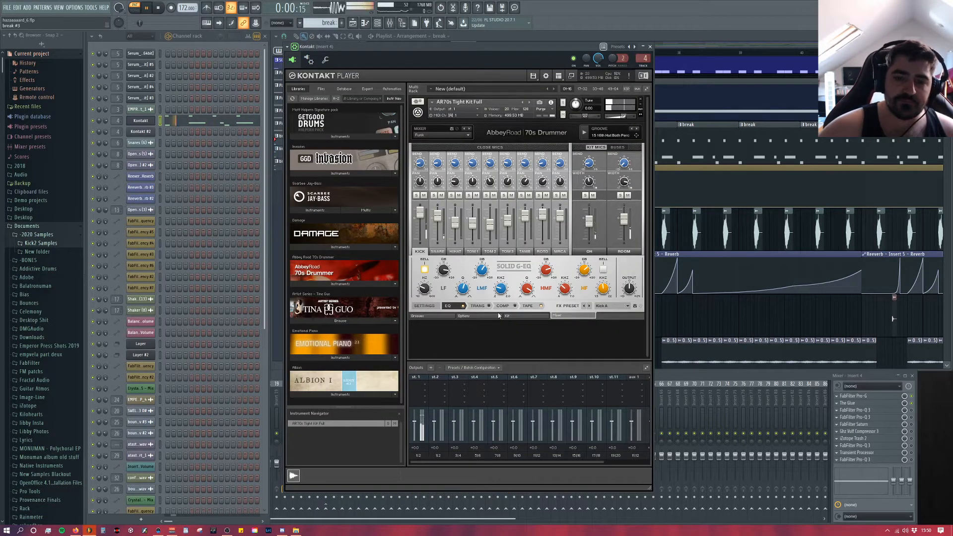
pyautogui.press('space')
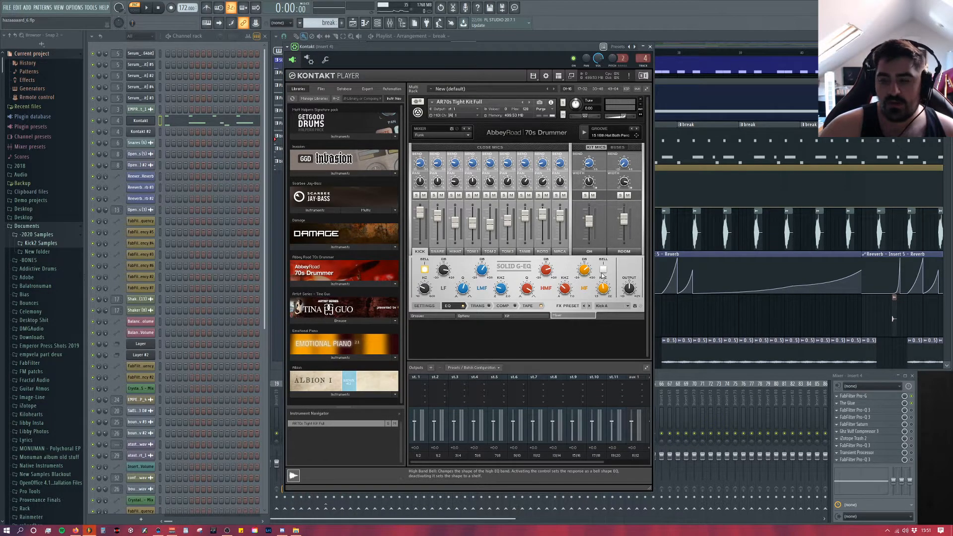
# Step: Pull the room mic fader fully down, lower the overhead fader slightly during playback, and stop the break
pyautogui.click(624, 220)
pyautogui.moveTo(625, 221); pyautogui.dragTo(624, 243)
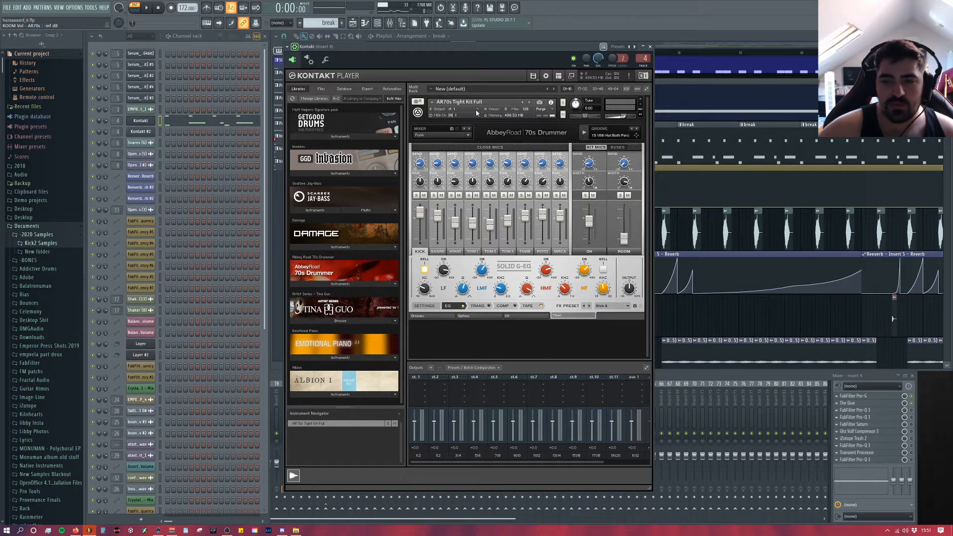
pyautogui.press('space')
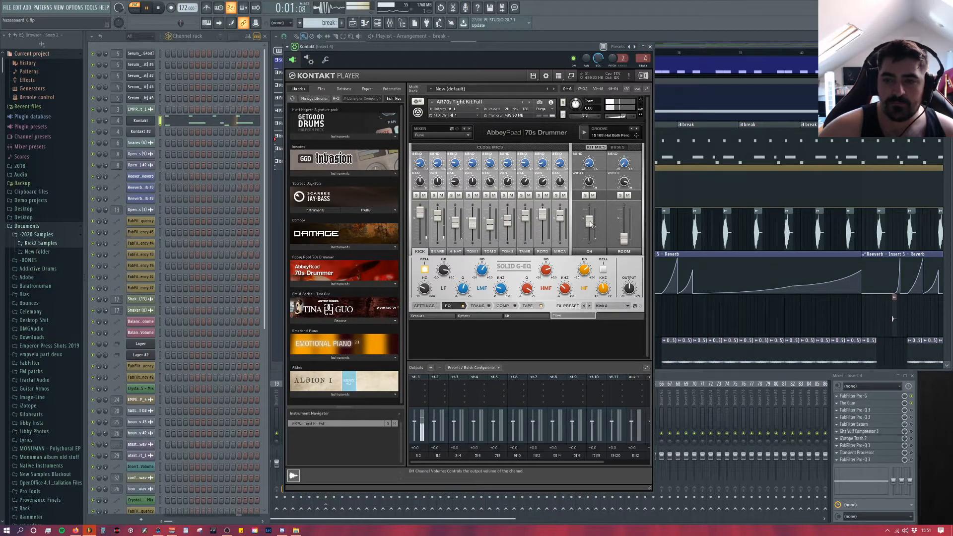
pyautogui.moveTo(591, 224); pyautogui.dragTo(590, 230)
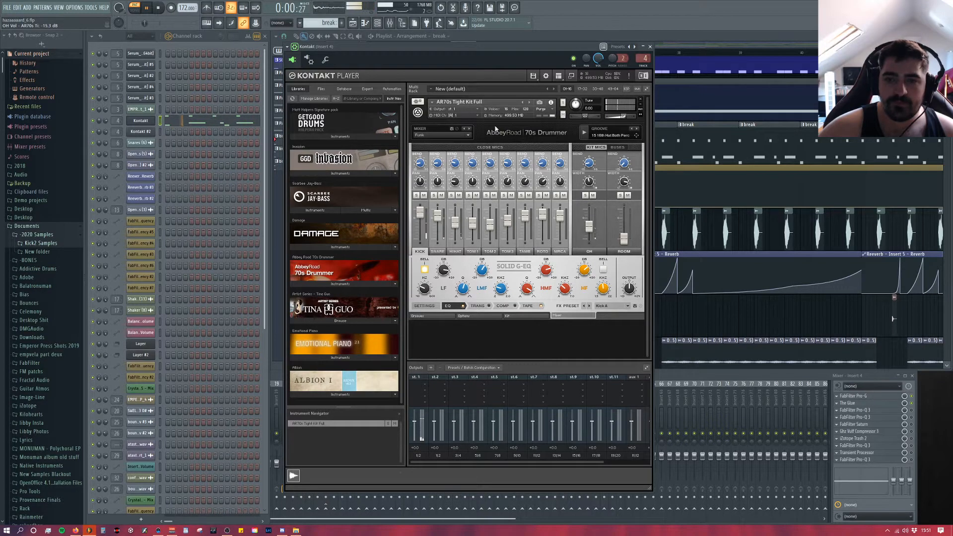
pyautogui.press('space')
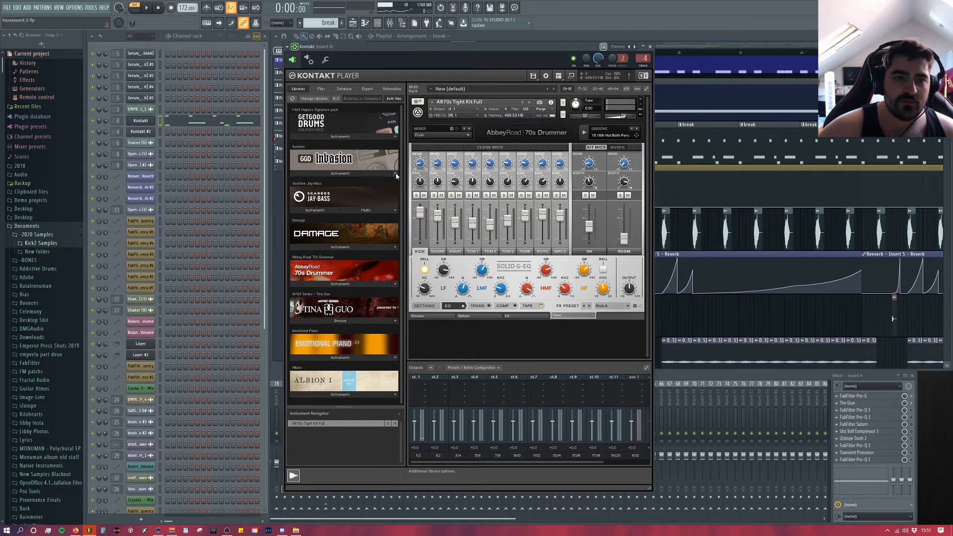
# Step: Raise the reverb fader on the drum mixer's buses page, audition the break, and pull the fader back down fully
pyautogui.click(617, 147)
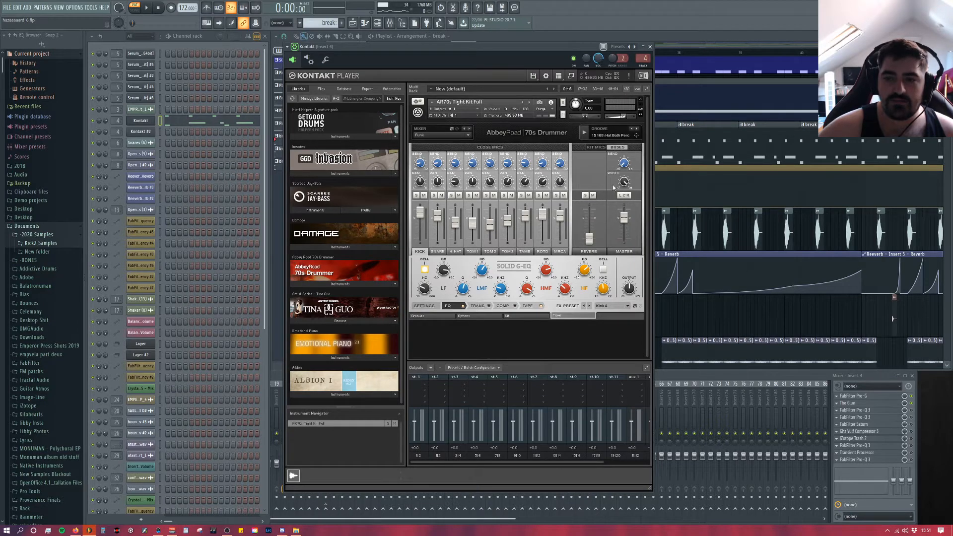
pyautogui.moveTo(590, 226); pyautogui.dragTo(591, 218)
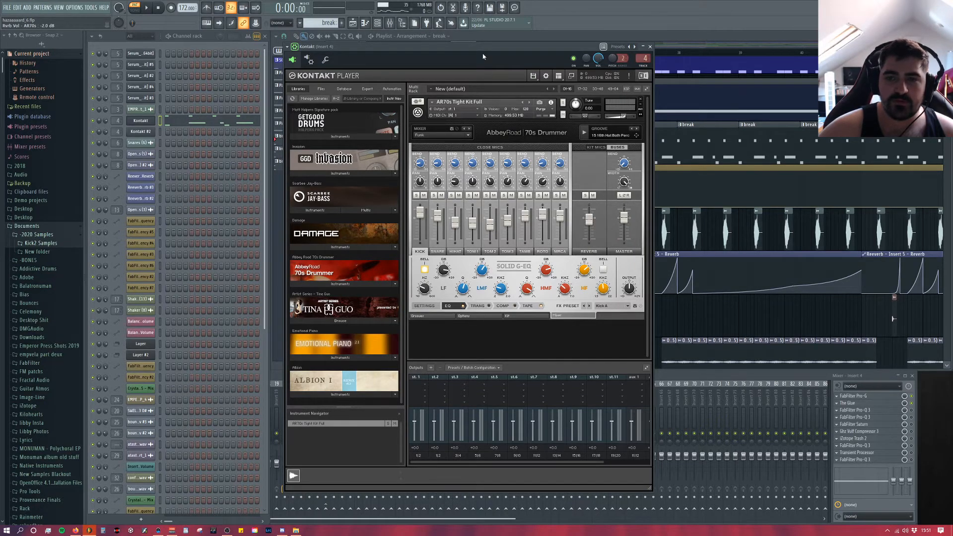
pyautogui.moveTo(482, 54); pyautogui.dragTo(482, 48)
pyautogui.press('space')
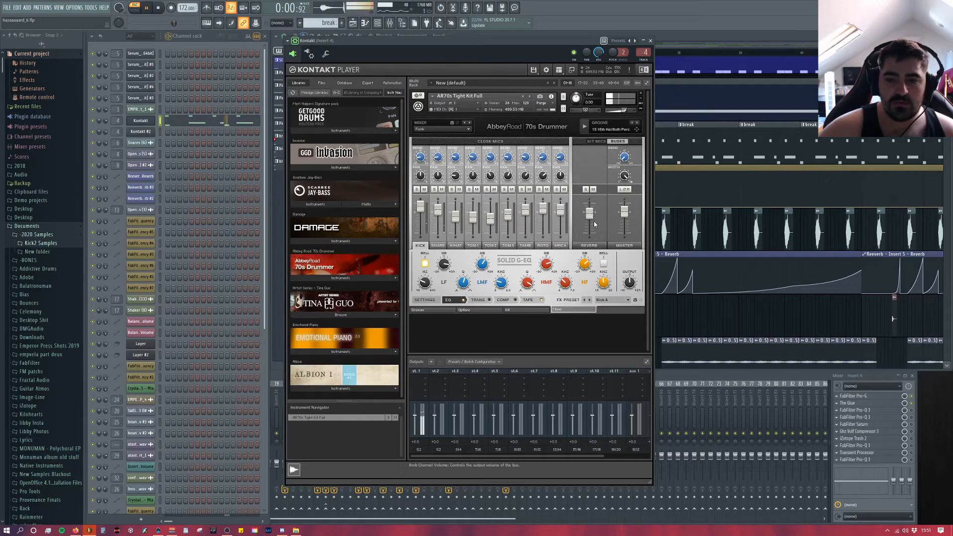
pyautogui.moveTo(590, 213); pyautogui.dragTo(569, 348)
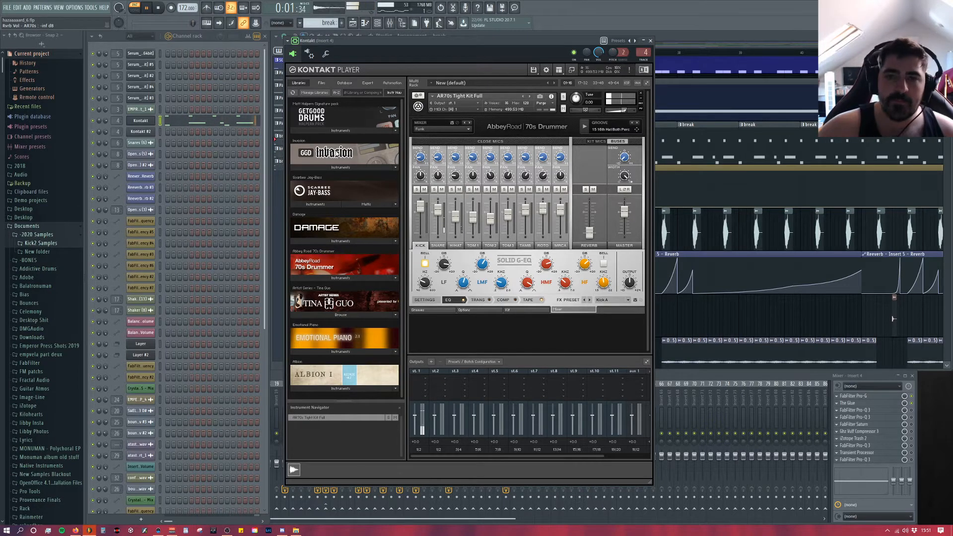
pyautogui.press('space')
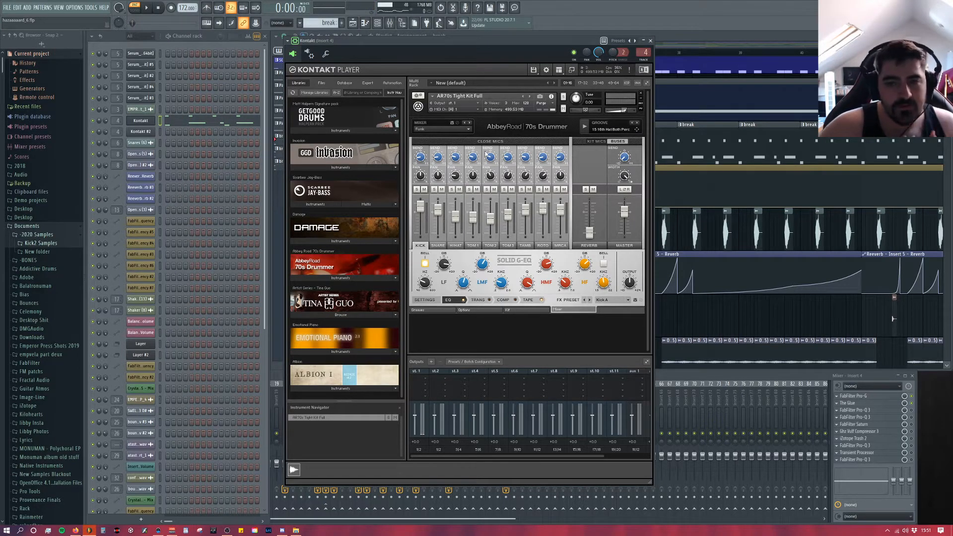
# Step: Select the snare on the drummer's kit page and audition the break
pyautogui.click(434, 310)
pyautogui.click(520, 311)
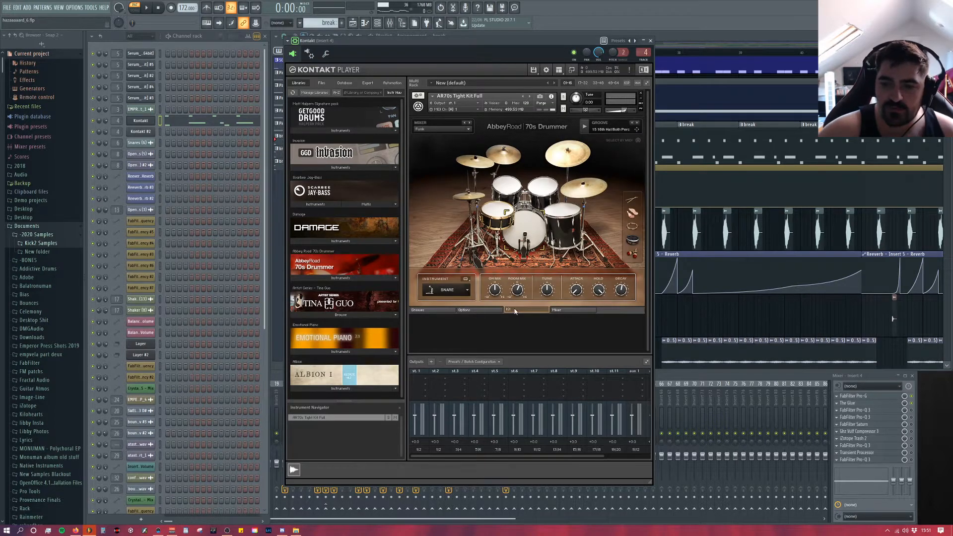
pyautogui.click(497, 221)
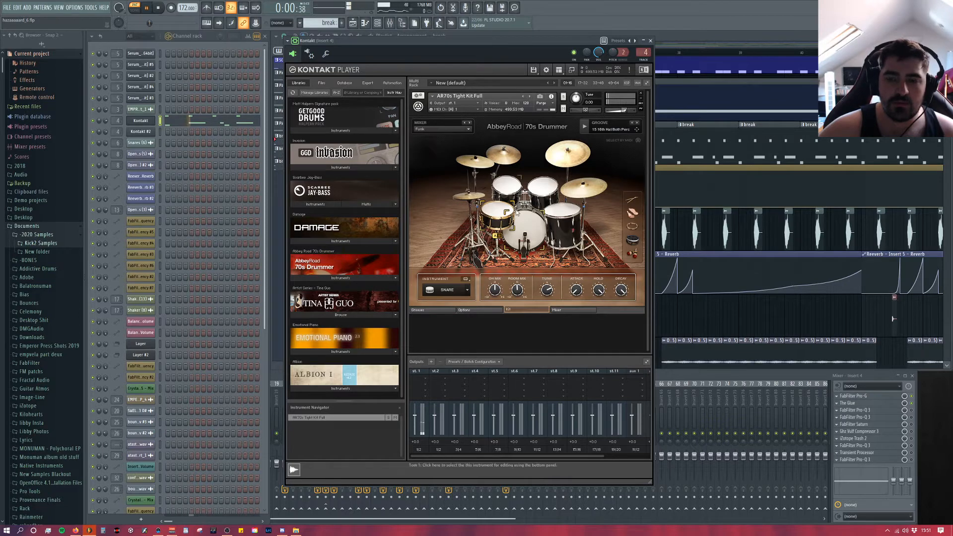
pyautogui.press('space')
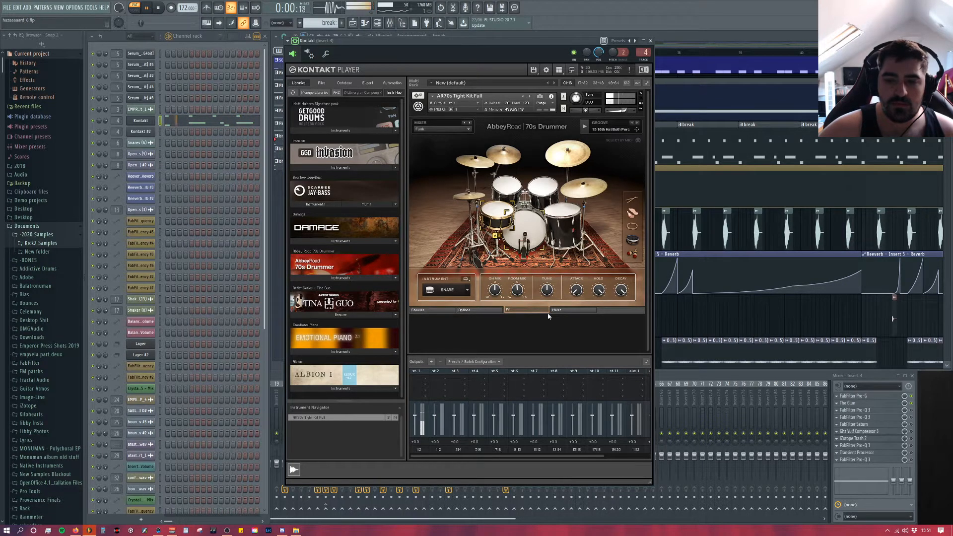
pyautogui.press('space')
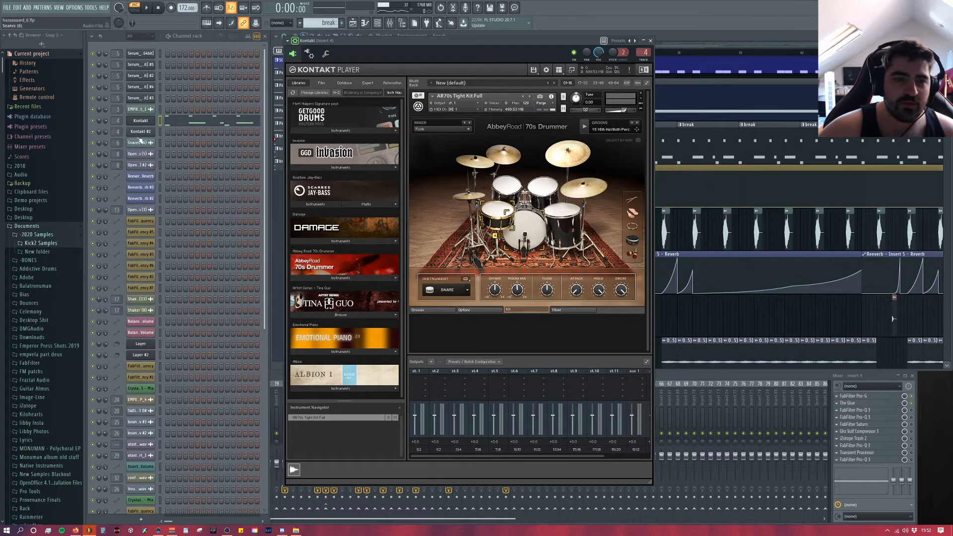
# Step: Open the Kontakt channel's piano roll and add a short D3 ghost snare note after the last long snare note
pyautogui.rightClick(138, 122)
pyautogui.click(171, 120)
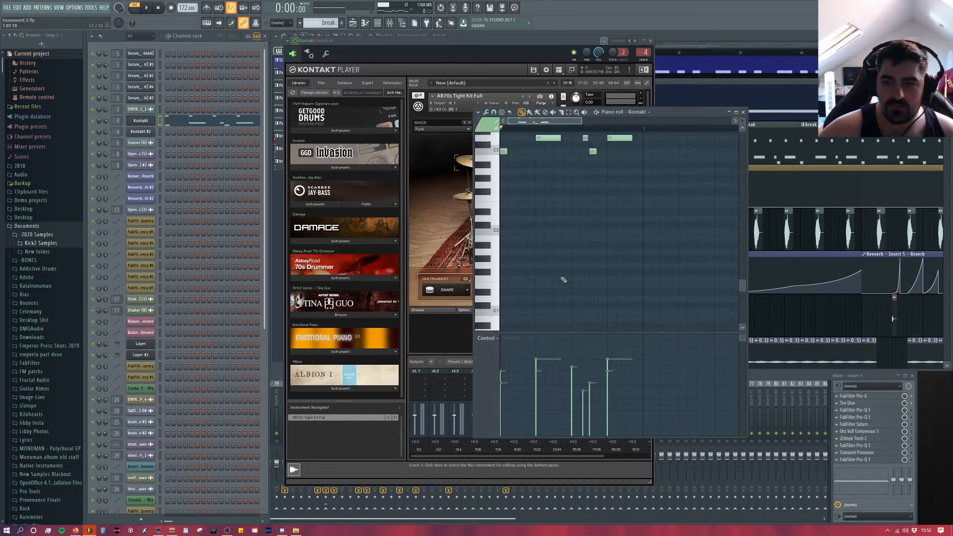
pyautogui.scroll(4, 562, 258)
pyautogui.scroll(5, 559, 237)
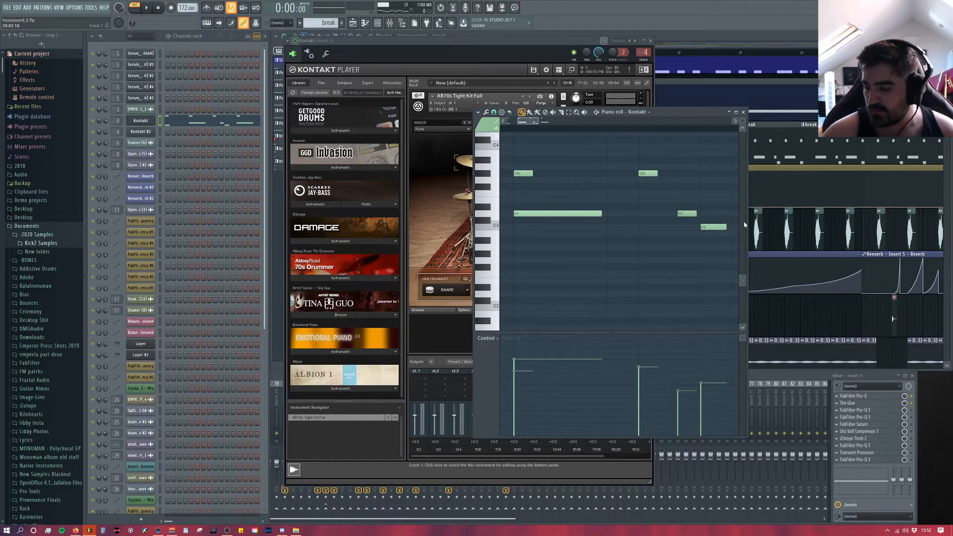
pyautogui.scroll(-2, 665, 236)
pyautogui.scroll(5, 685, 224)
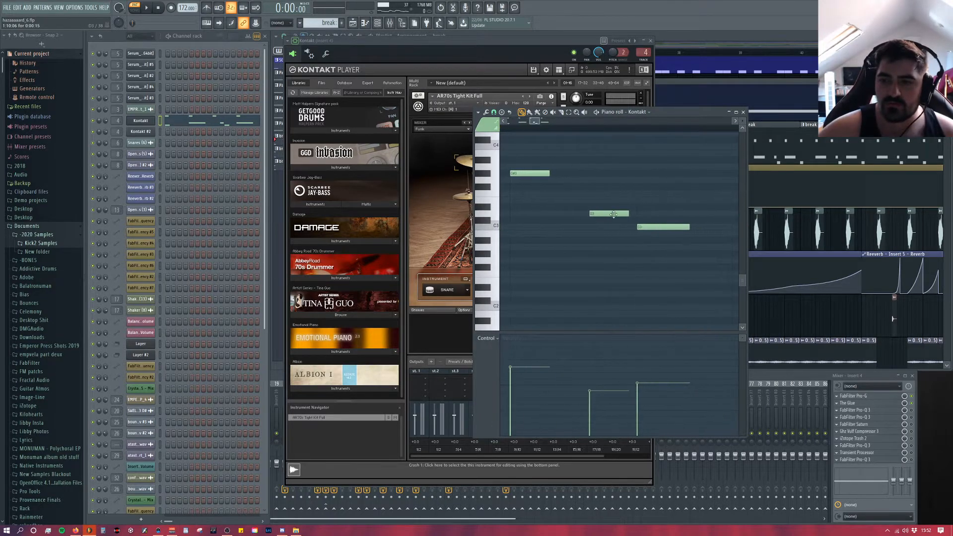
pyautogui.click(600, 214)
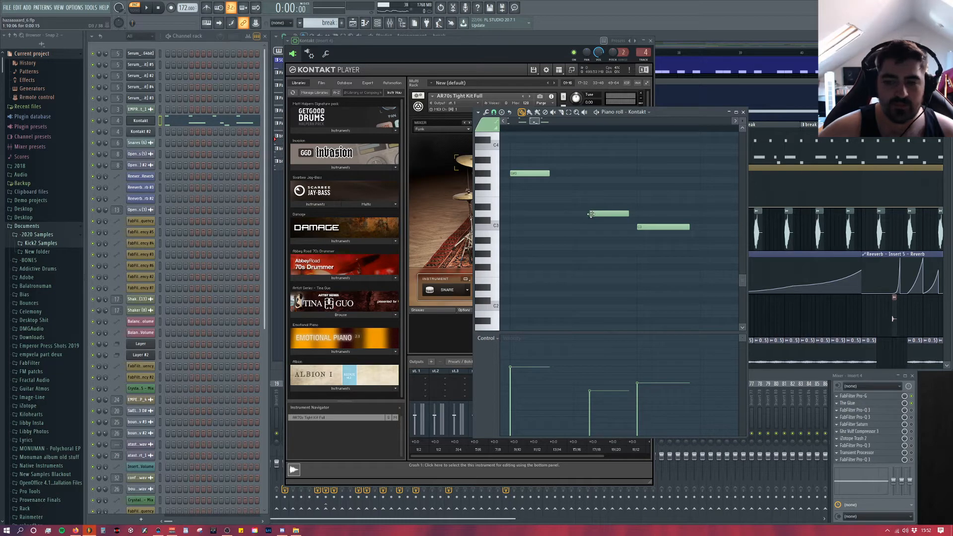
pyautogui.scroll(-3, 613, 226)
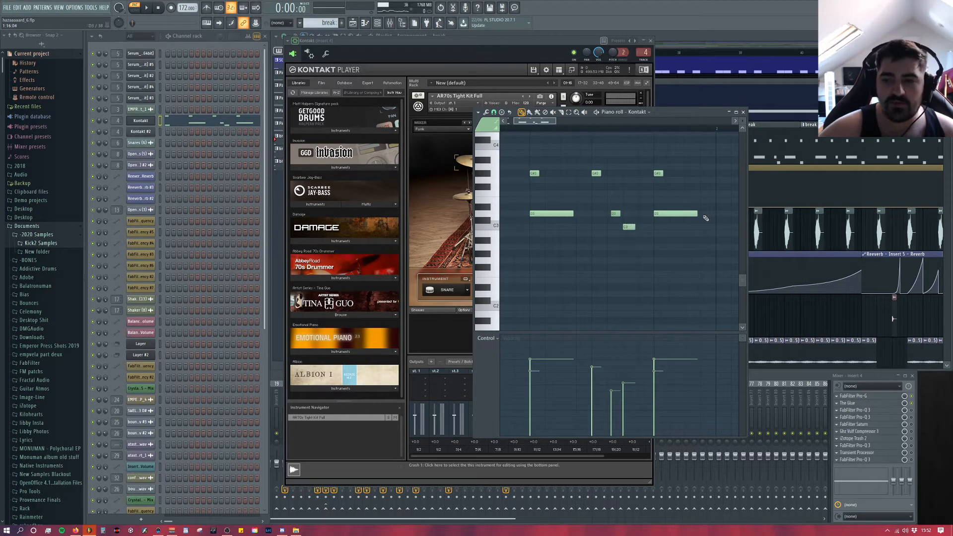
pyautogui.click(704, 215)
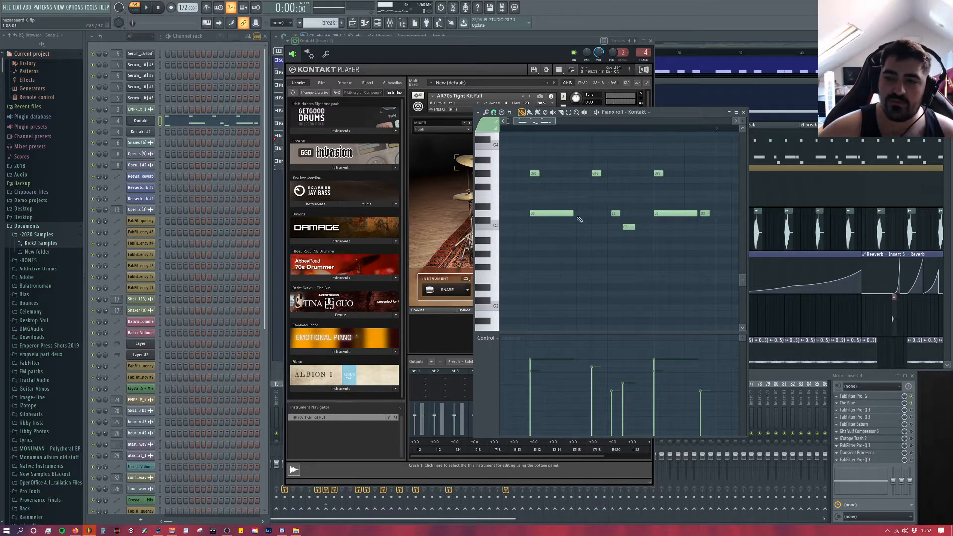
# Step: Shift the short D3 ghost note before the second C3 kick slightly later off the grid and audition the break
pyautogui.scroll(3, 616, 214)
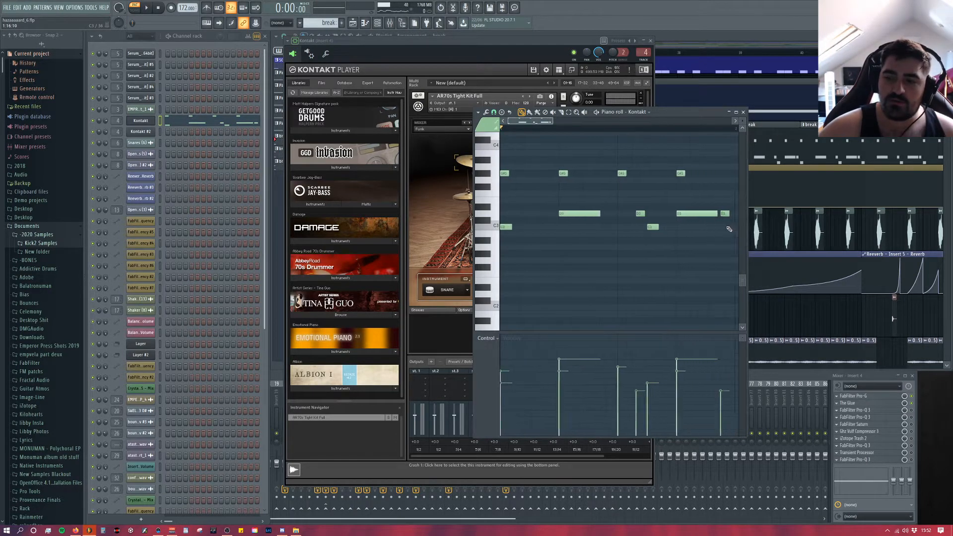
pyautogui.scroll(3, 640, 213)
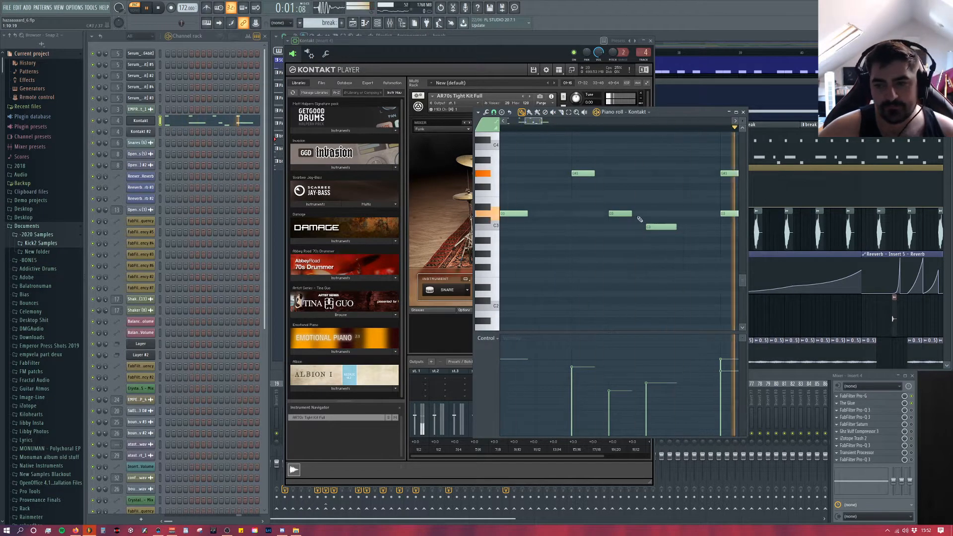
pyautogui.press('space')
pyautogui.moveTo(622, 215); pyautogui.dragTo(630, 214)
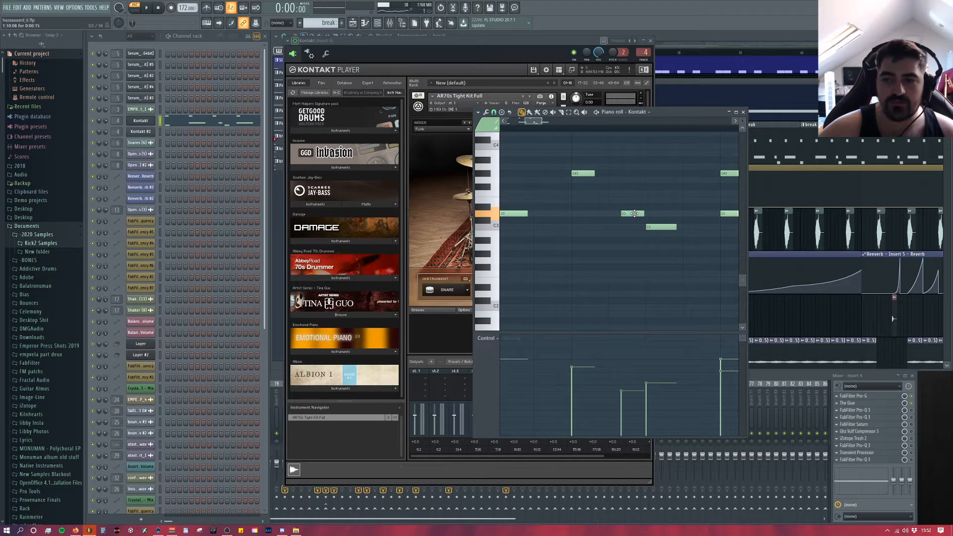
pyautogui.press('space')
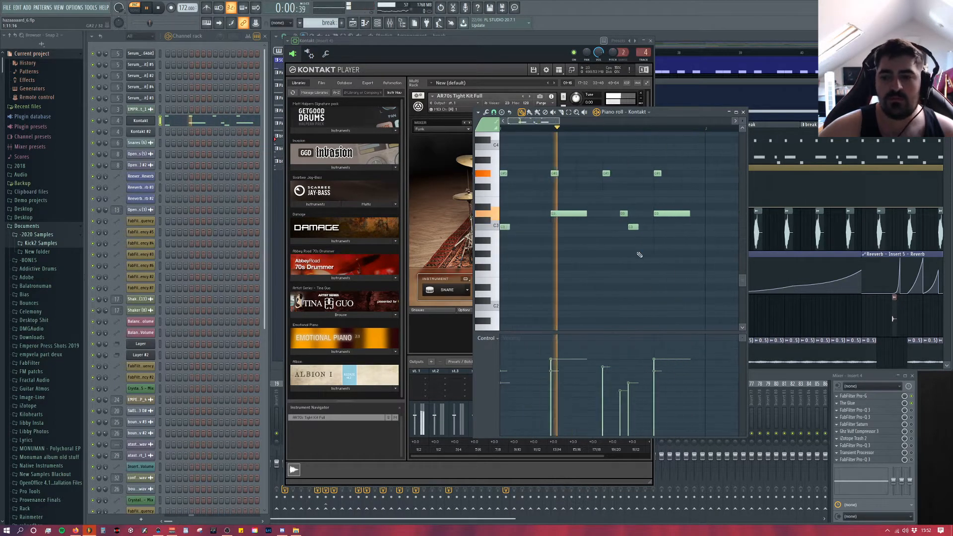
pyautogui.press('space')
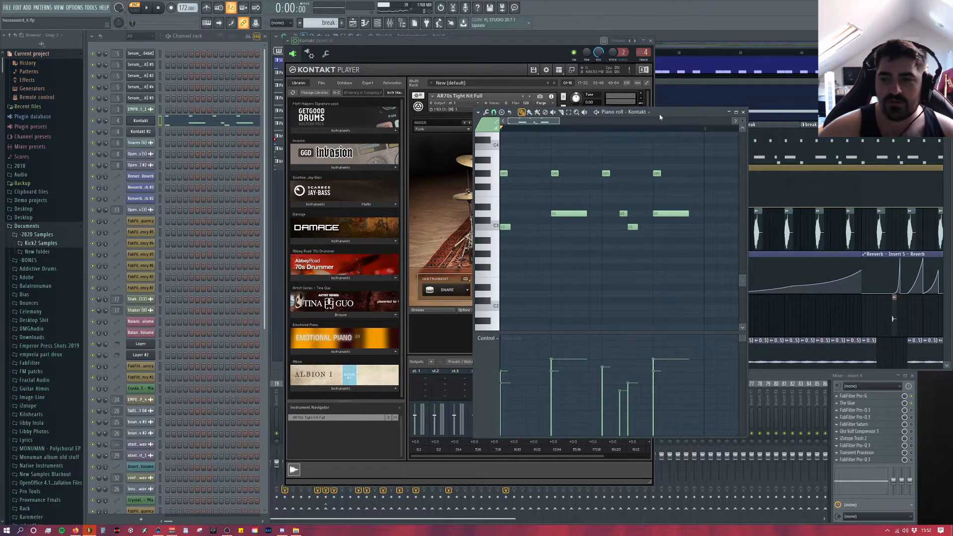
# Step: Add short D3 ghost notes after both long snare notes, nudge them slightly late off the grid, and play the break
pyautogui.moveTo(661, 117); pyautogui.dragTo(675, 93)
pyautogui.scroll(3, 611, 189)
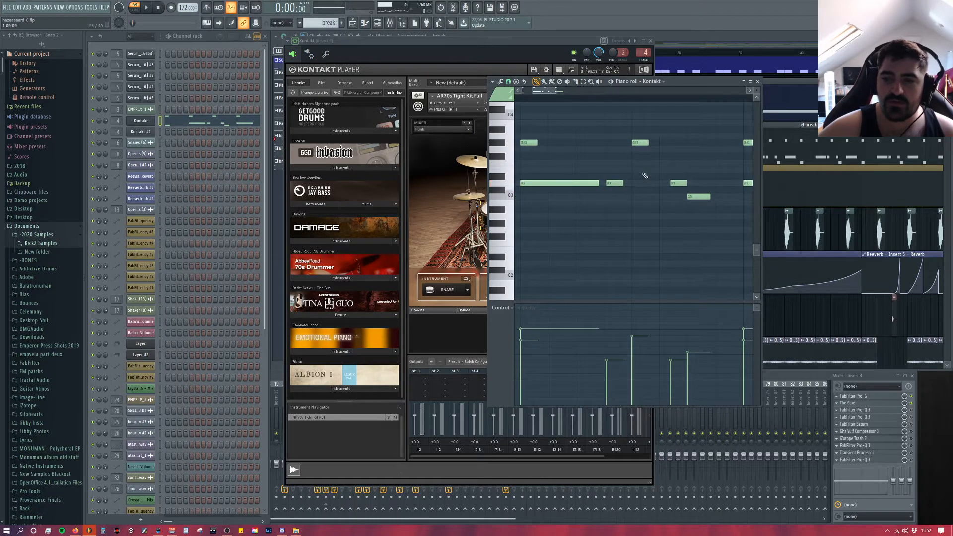
pyautogui.moveTo(612, 183); pyautogui.dragTo(635, 186)
pyautogui.scroll(-4, 691, 203)
pyautogui.scroll(4, 665, 196)
pyautogui.scroll(-4, 630, 188)
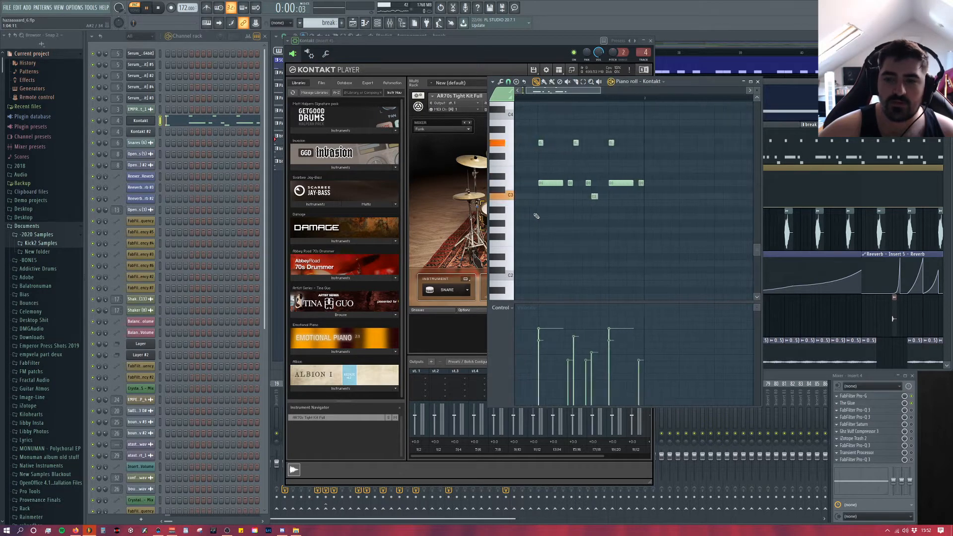
pyautogui.press('space')
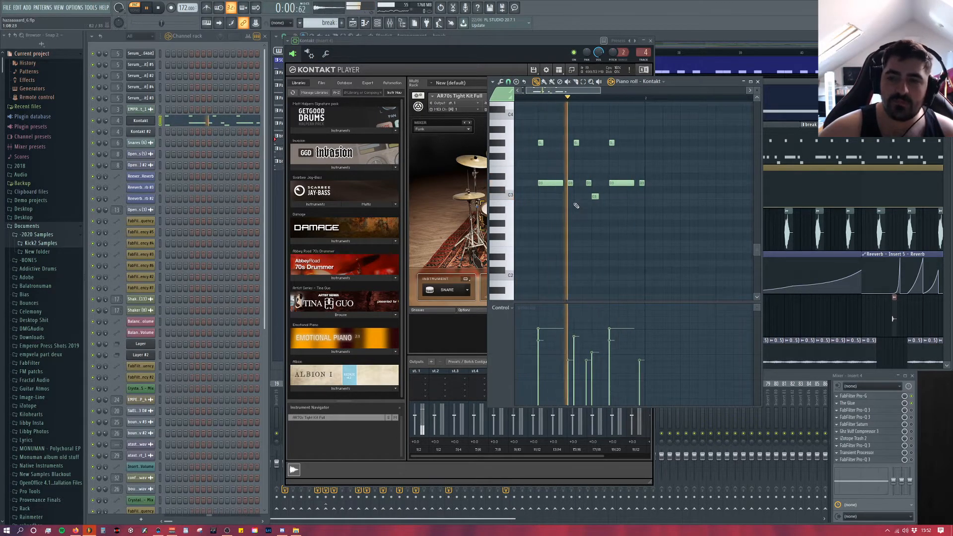
# Step: Reposition the short D3 ghost snare notes straight onto the grid, auditioning the break between edits
pyautogui.scroll(2, 566, 199)
pyautogui.rightClick(568, 183)
pyautogui.press('space')
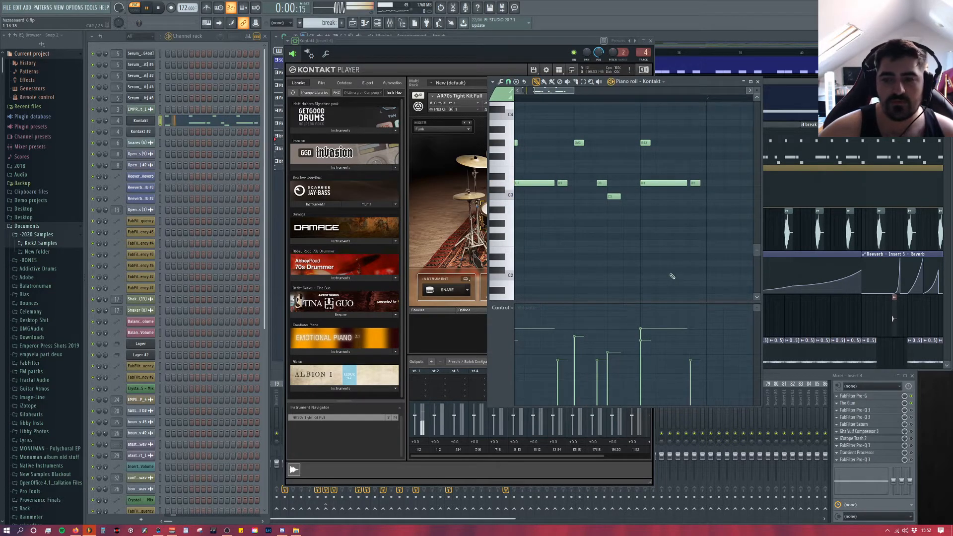
pyautogui.press('space')
pyautogui.moveTo(602, 184); pyautogui.dragTo(596, 183)
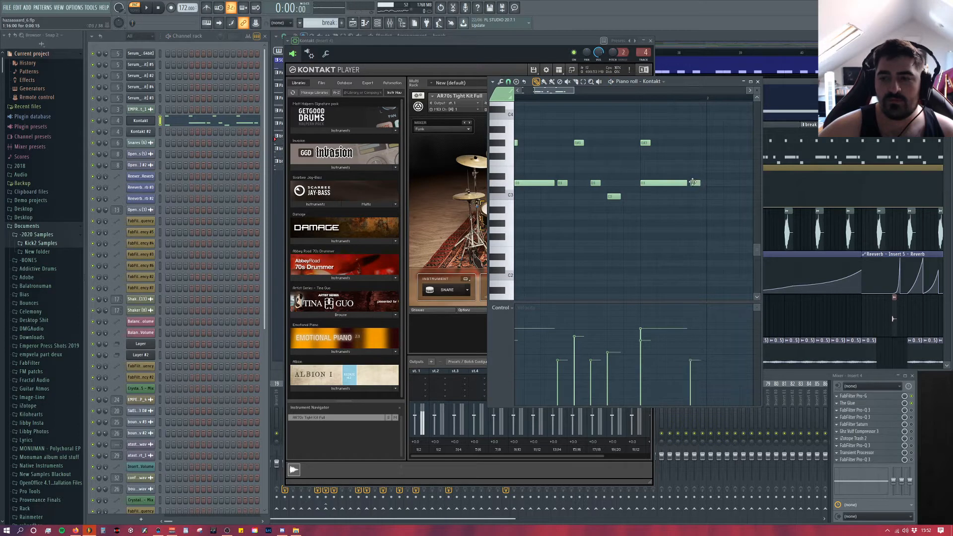
# Step: Play the straight version, shift the three short D3 ghost notes slightly late off the grid, and replay the break
pyautogui.press('space')
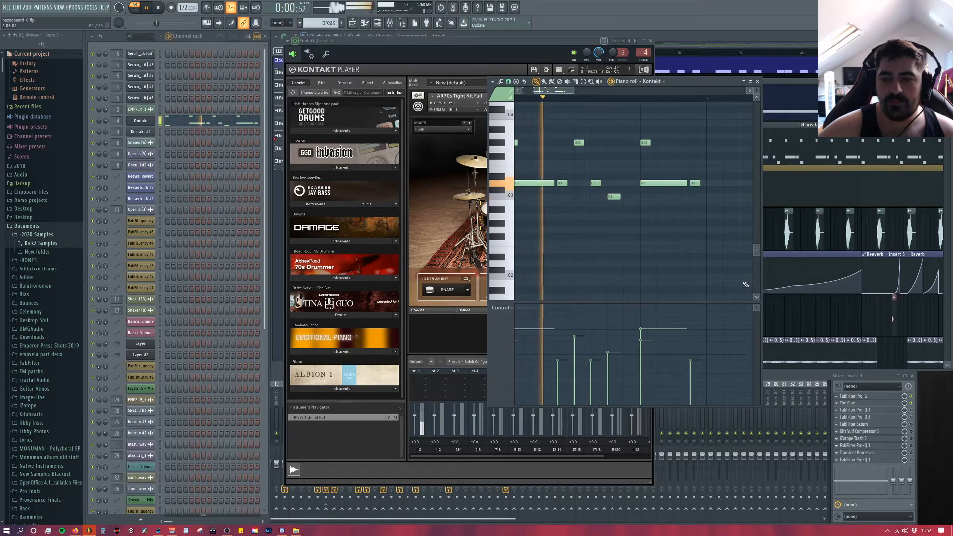
pyautogui.press('space')
pyautogui.moveTo(560, 183); pyautogui.dragTo(601, 183)
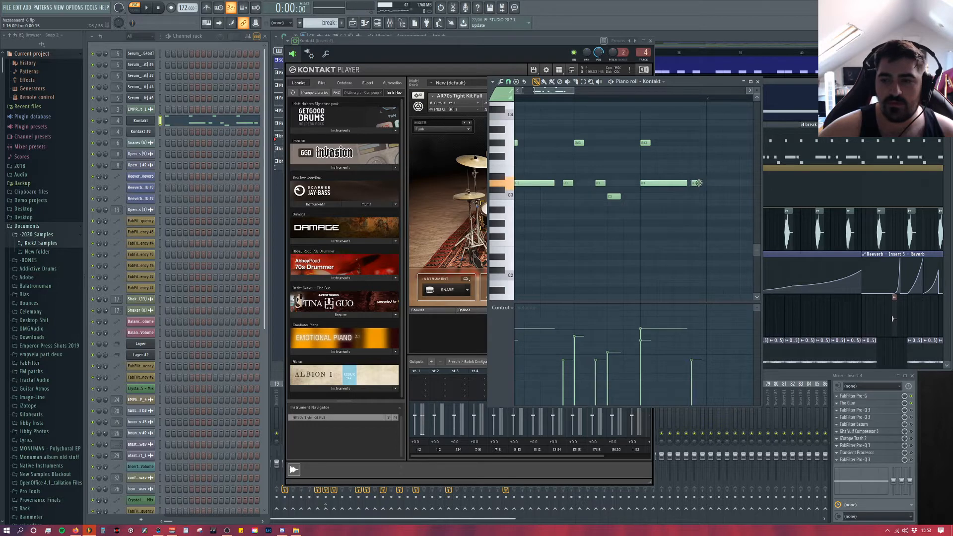
pyautogui.moveTo(698, 183); pyautogui.dragTo(700, 182)
pyautogui.press('space')
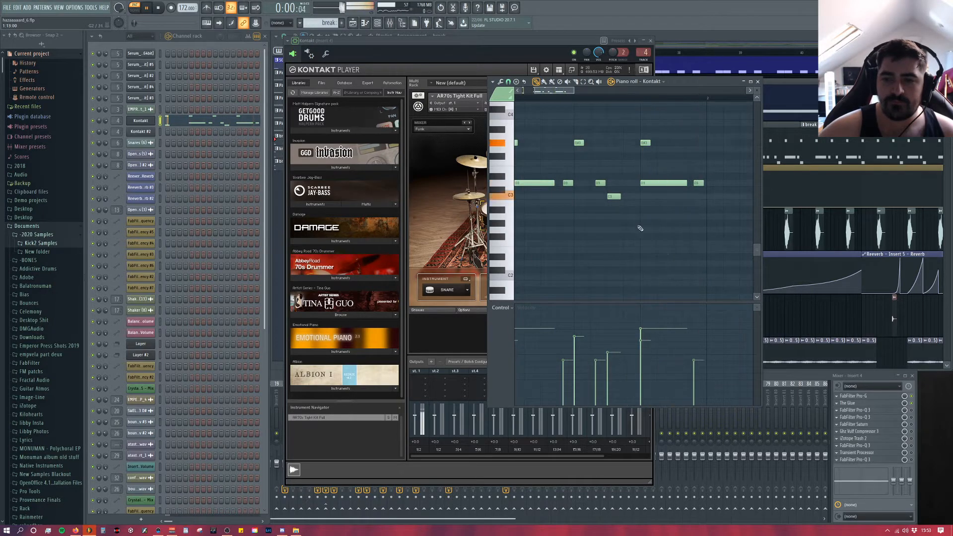
# Step: Delete the short D3 ghost notes after both long snare notes, leaving only the late one before the second C3 kick
pyautogui.rightClick(569, 183)
pyautogui.press('space')
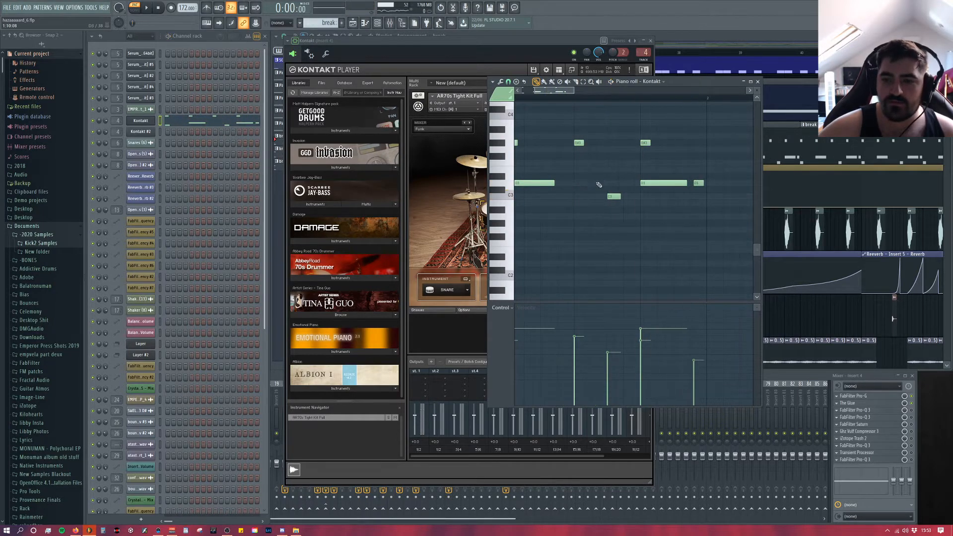
pyautogui.click(596, 183)
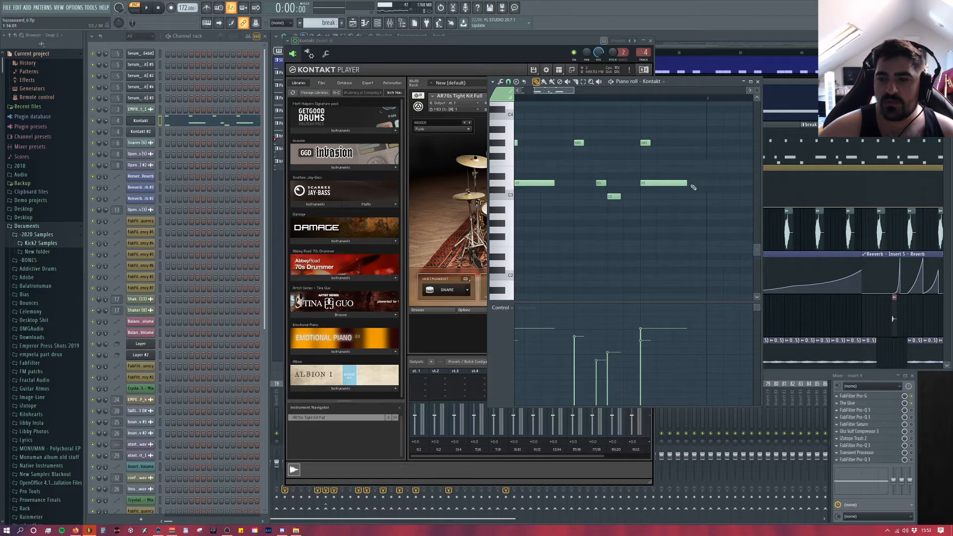
# Step: Review the break's remaining note pattern alongside the Kontakt drum kit and close the piano roll
pyautogui.moveTo(689, 88); pyautogui.dragTo(793, 80)
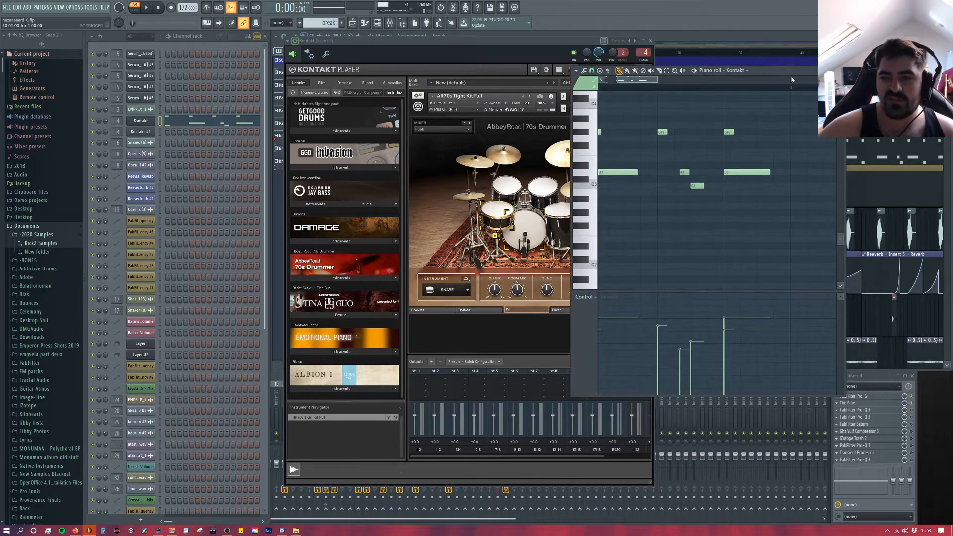
pyautogui.click(841, 71)
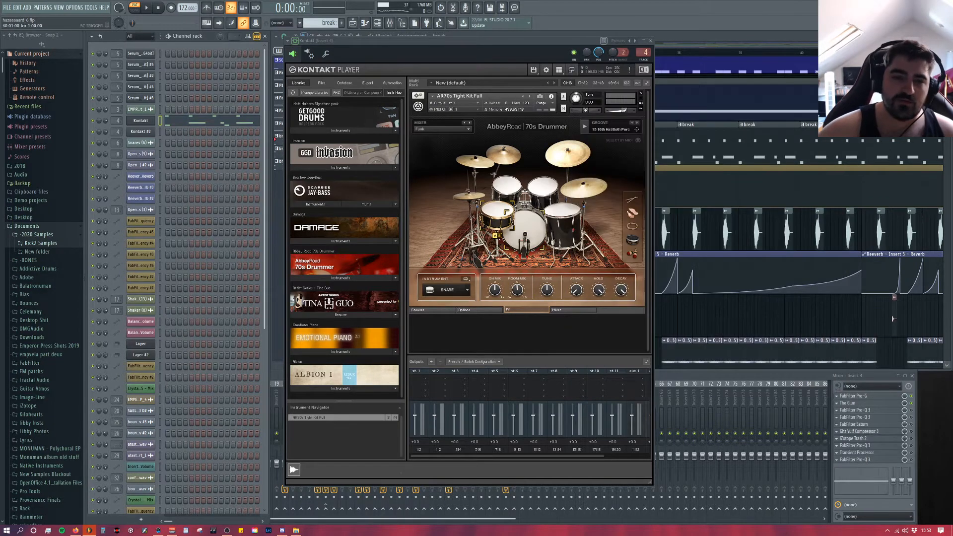
pyautogui.rightClick(145, 121)
pyautogui.click(171, 120)
pyautogui.scroll(2, 749, 162)
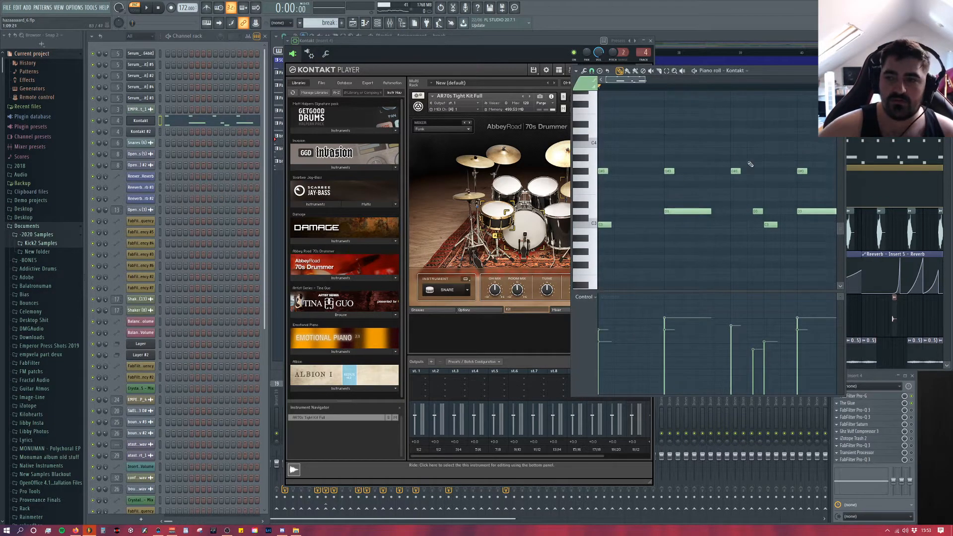
pyautogui.click(840, 70)
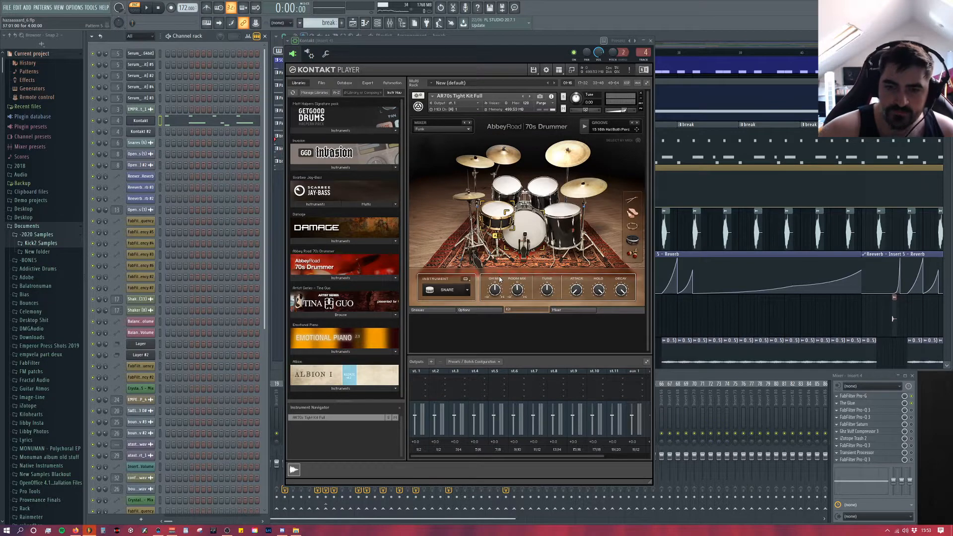
# Step: Close the Kontakt instrument, open the FabFilter Pro-G gate on mixer Insert 4, and audition the break
pyautogui.click(653, 40)
pyautogui.click(345, 378)
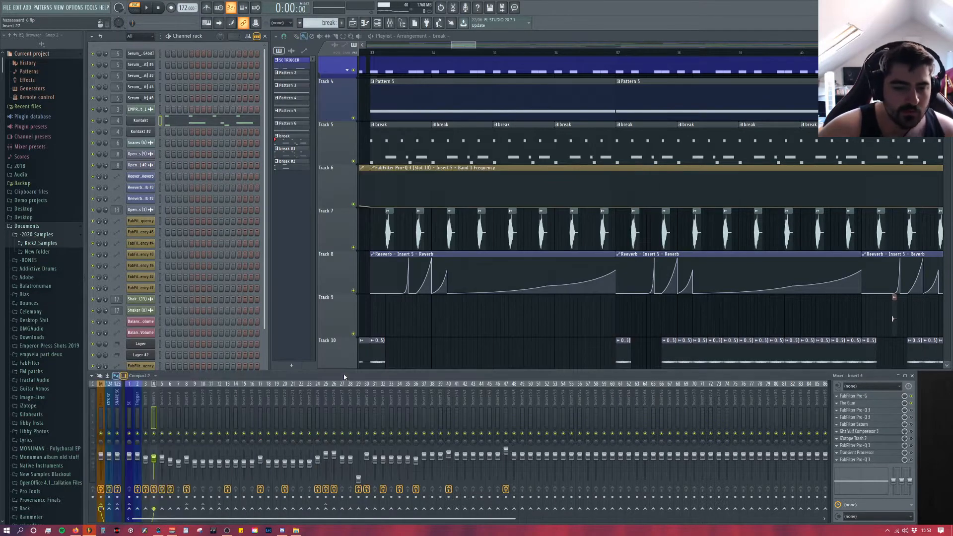
pyautogui.click(866, 398)
pyautogui.press('space')
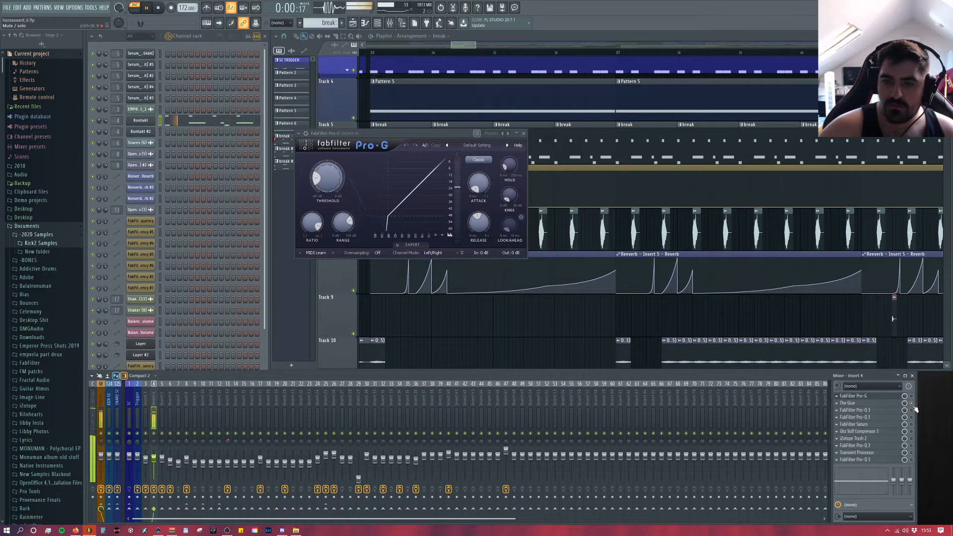
pyautogui.press('space')
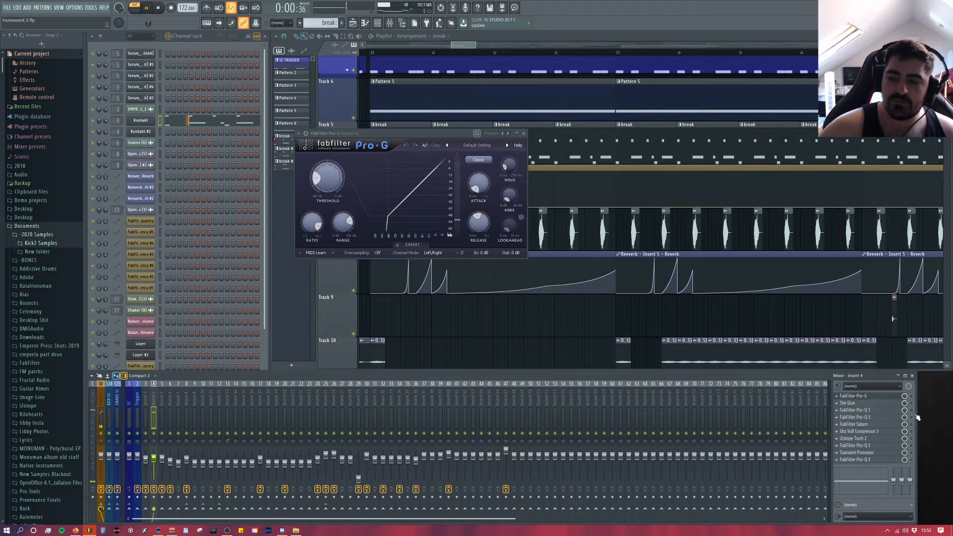
# Step: Toggle The Glue in Insert 4's effects chain and play the break several times to judge the processing
pyautogui.press('space')
pyautogui.click(911, 403)
pyautogui.press('space')
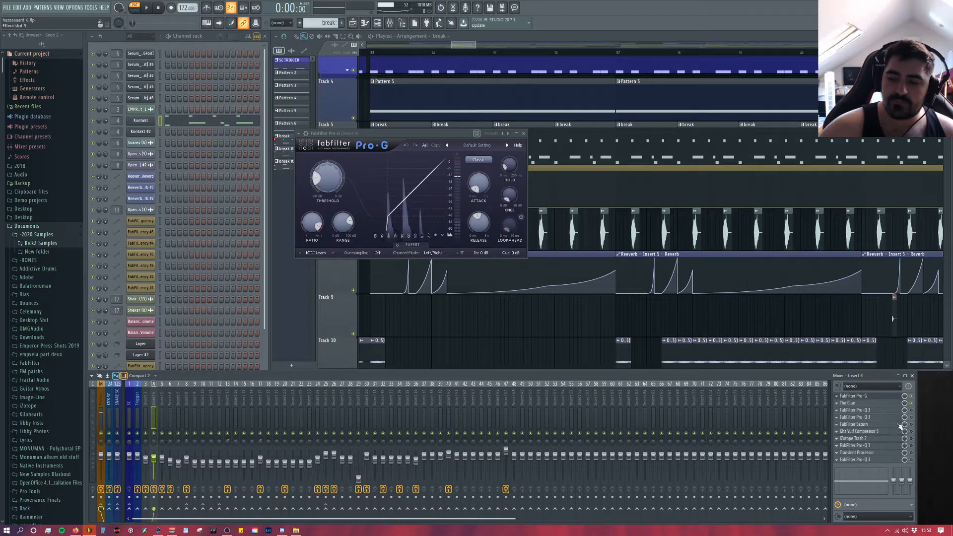
pyautogui.press('space')
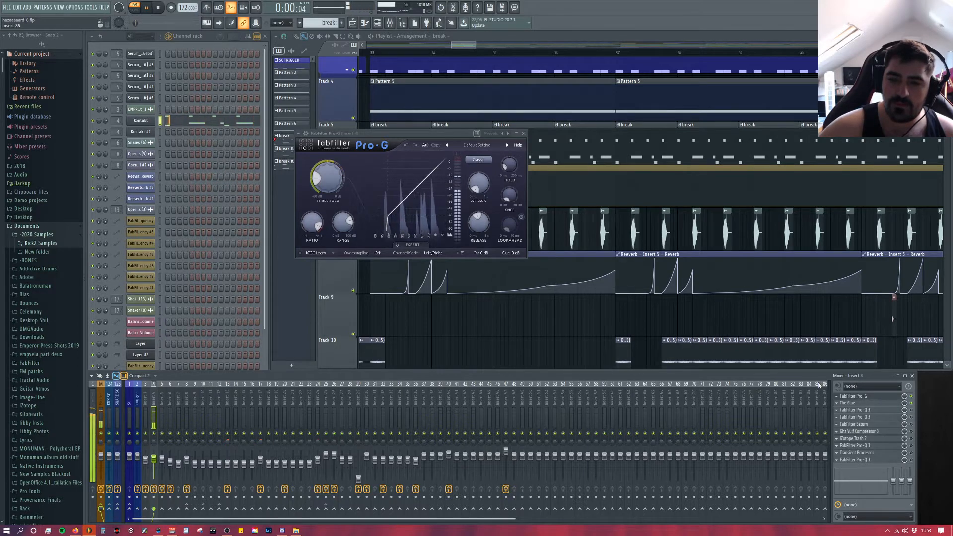
pyautogui.press('space')
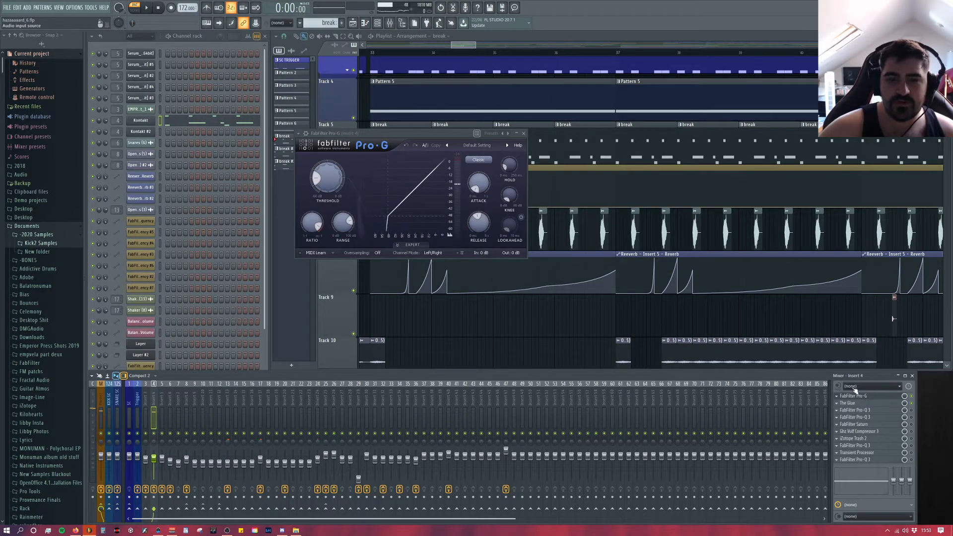
pyautogui.press('space')
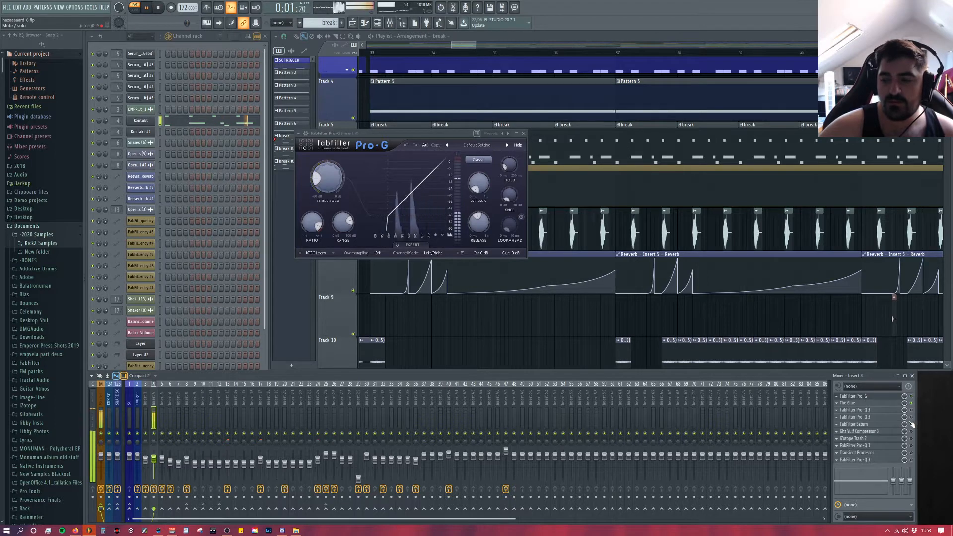
pyautogui.press('space')
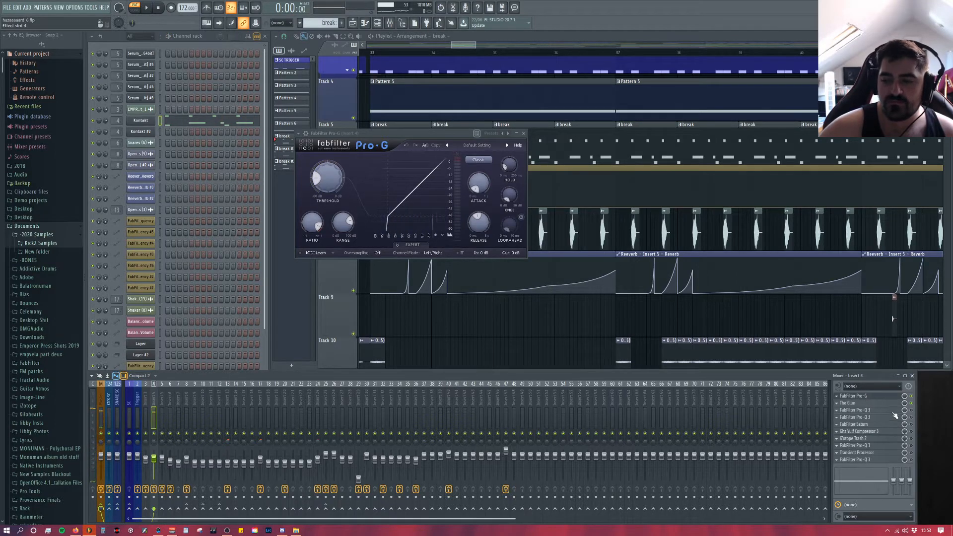
# Step: Open The Glue compressor on Insert 4, close Pro-G, and play the break to examine its compression and peak clipping
pyautogui.click(872, 404)
pyautogui.moveTo(780, 105); pyautogui.dragTo(460, 120)
pyautogui.click(422, 139)
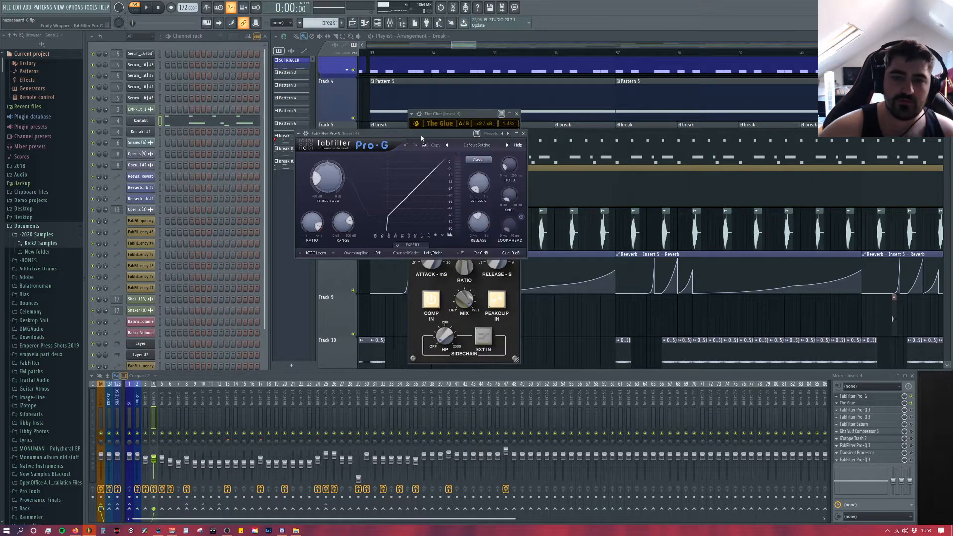
pyautogui.click(523, 133)
pyautogui.press('space')
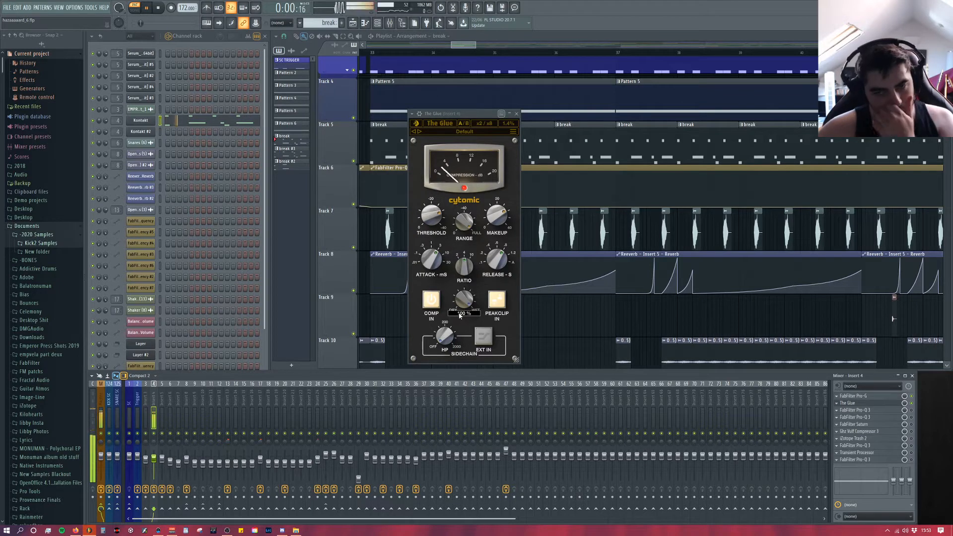
pyautogui.press('space')
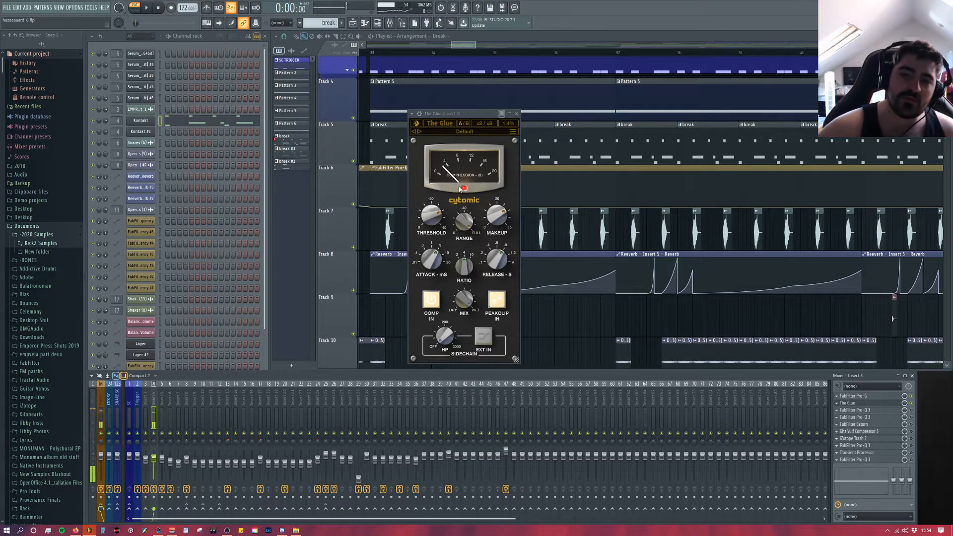
pyautogui.press('space')
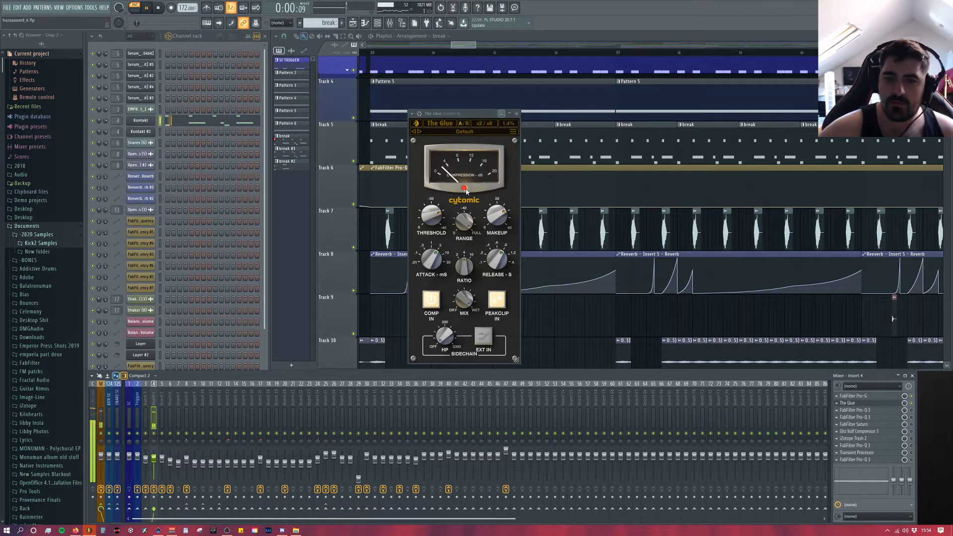
pyautogui.press('space')
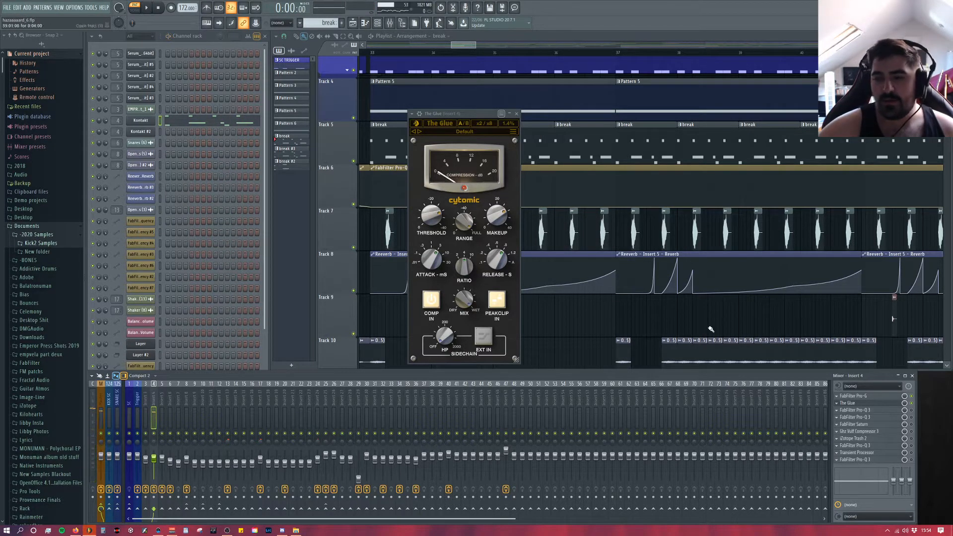
# Step: Replace The Glue's window with the first FabFilter Pro-Q 3 on Insert 4 and play the break through it
pyautogui.moveTo(459, 125); pyautogui.dragTo(433, 88)
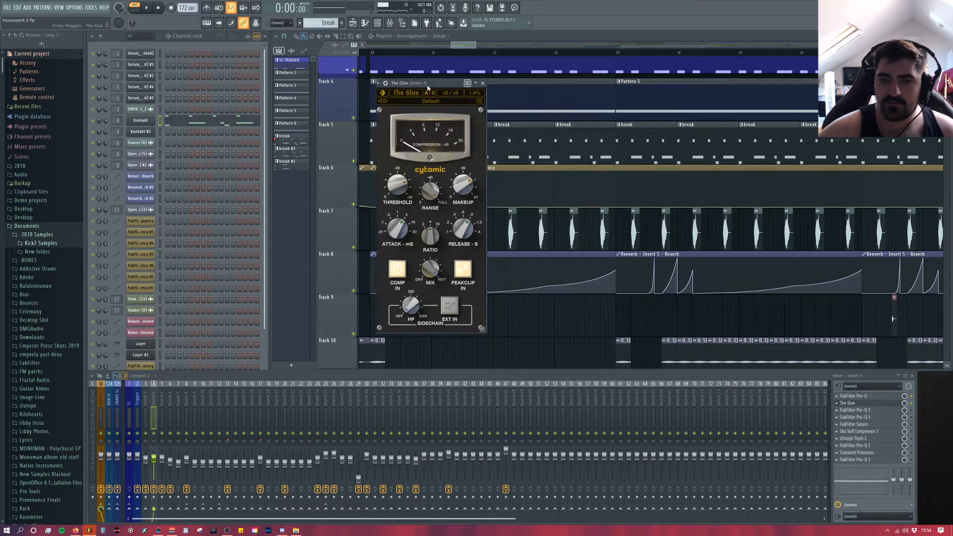
pyautogui.moveTo(435, 86); pyautogui.dragTo(370, 88)
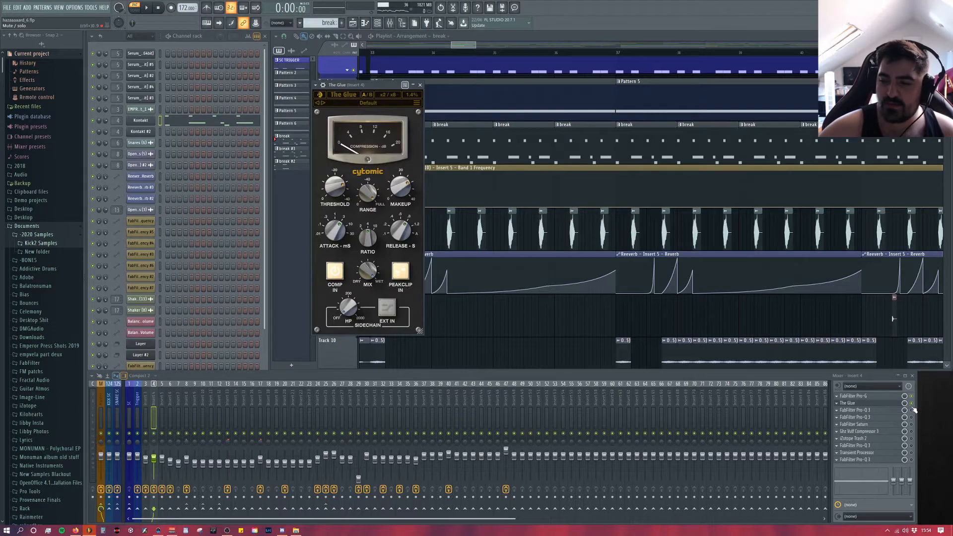
pyautogui.click(892, 411)
pyautogui.click(421, 88)
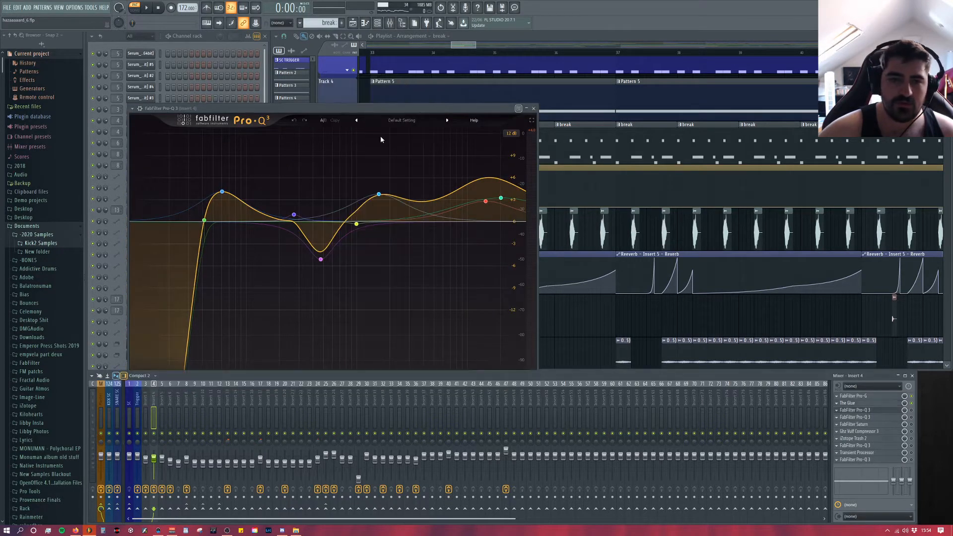
pyautogui.moveTo(380, 108); pyautogui.dragTo(506, 85)
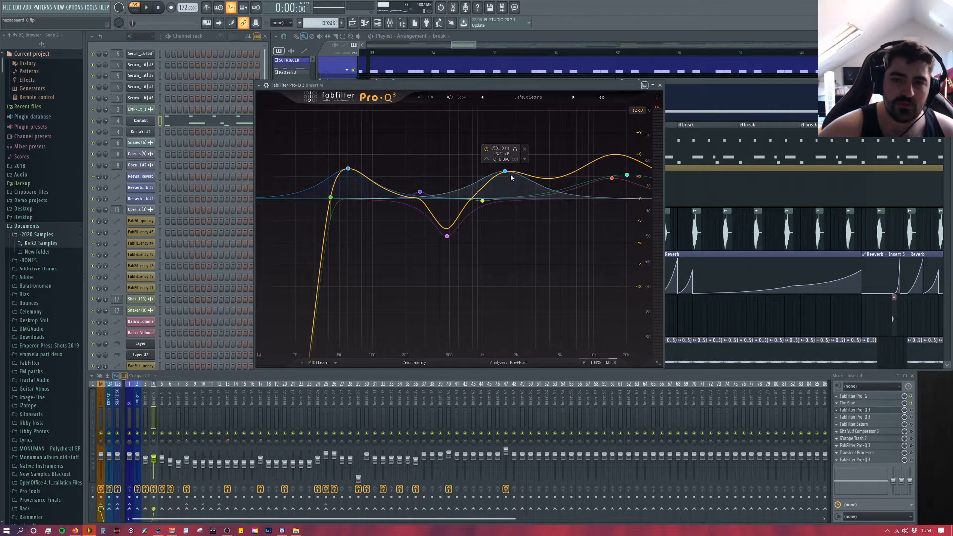
pyautogui.press('space')
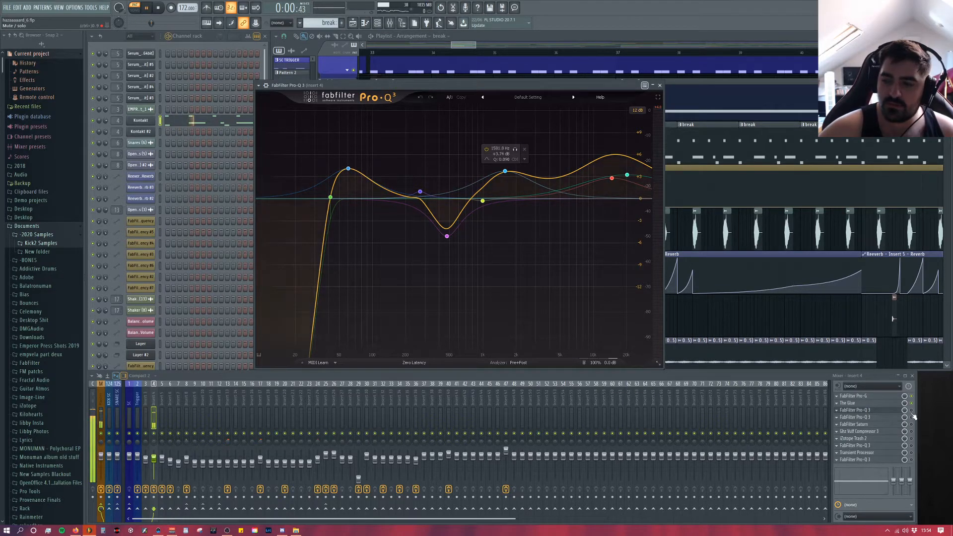
pyautogui.moveTo(471, 87)
pyautogui.mouseDown()
pyautogui.moveTo(439, 87)
pyautogui.moveTo(458, 87)
pyautogui.mouseUp()
# Step: Solo the Pro-Q 3 cut band near 470 Hz, audition the break's isolated midrange, and unsolo the band
pyautogui.click(439, 249)
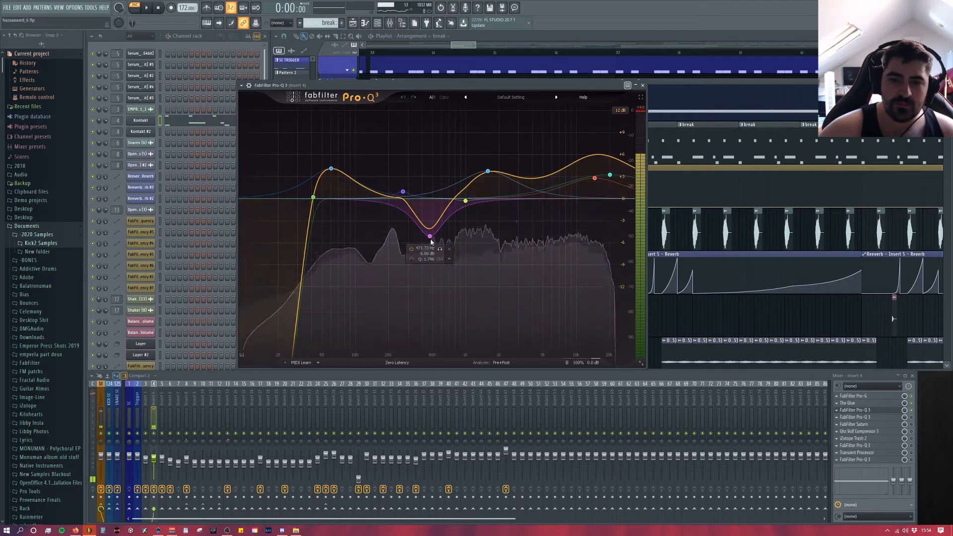
pyautogui.press('space')
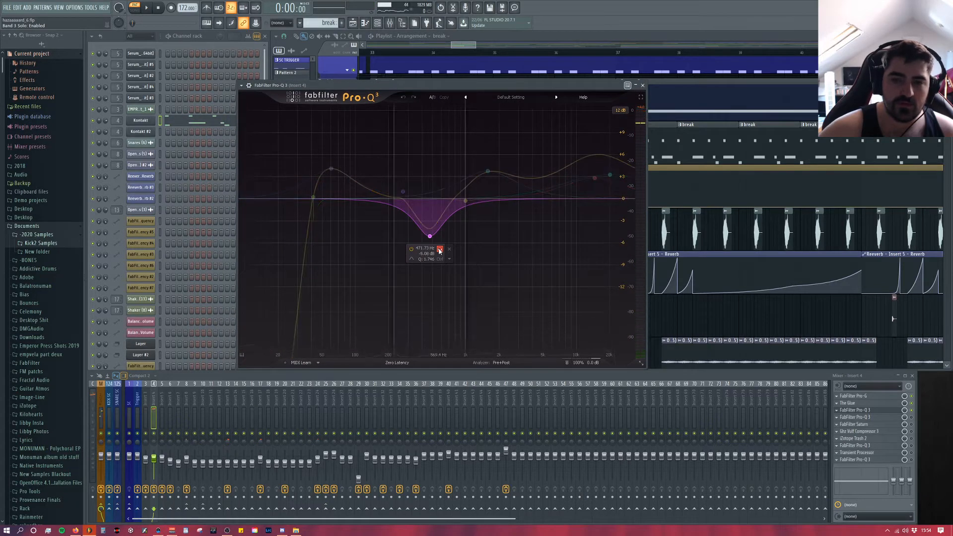
pyautogui.press('space')
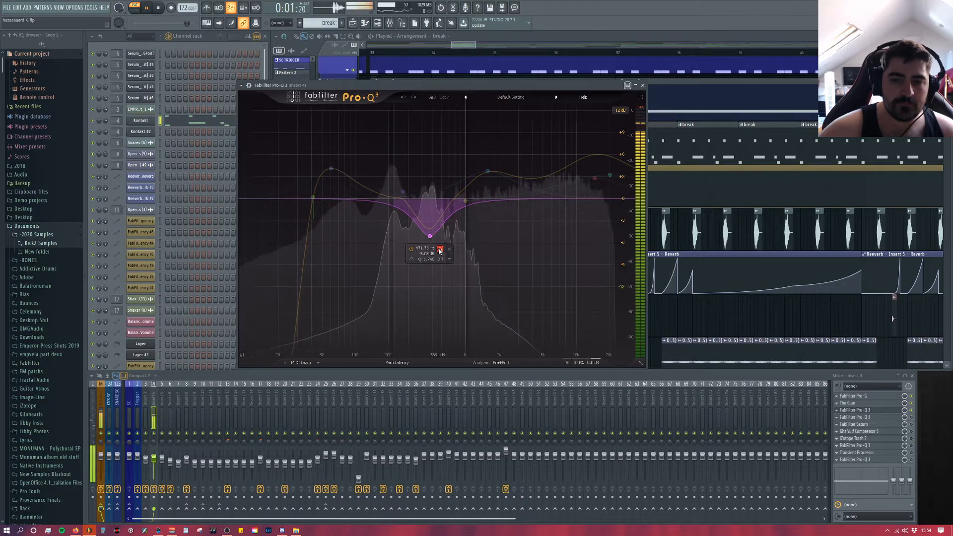
pyautogui.press('space')
pyautogui.click(439, 249)
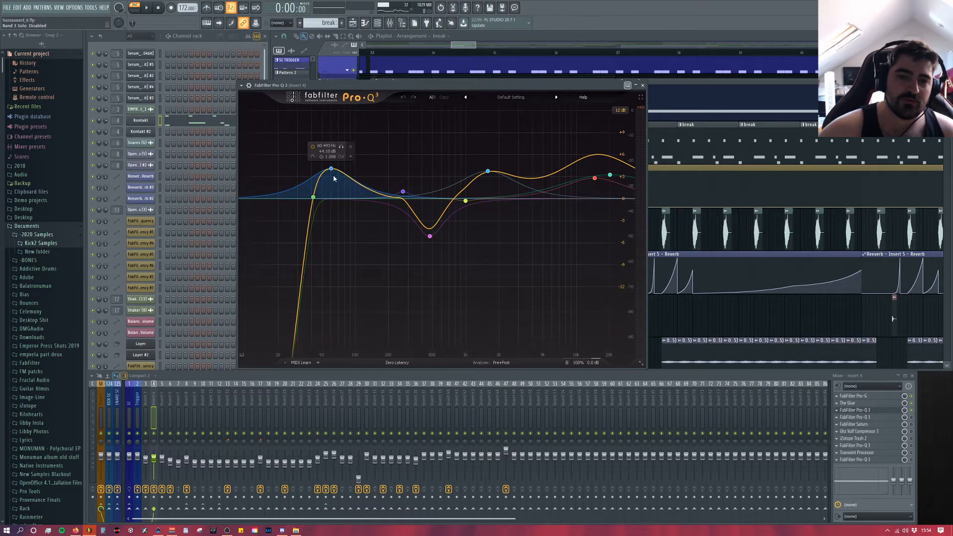
# Step: Play the break while bypassing and re-enabling the first Pro-Q 3 to compare the sound with and without it
pyautogui.press('space')
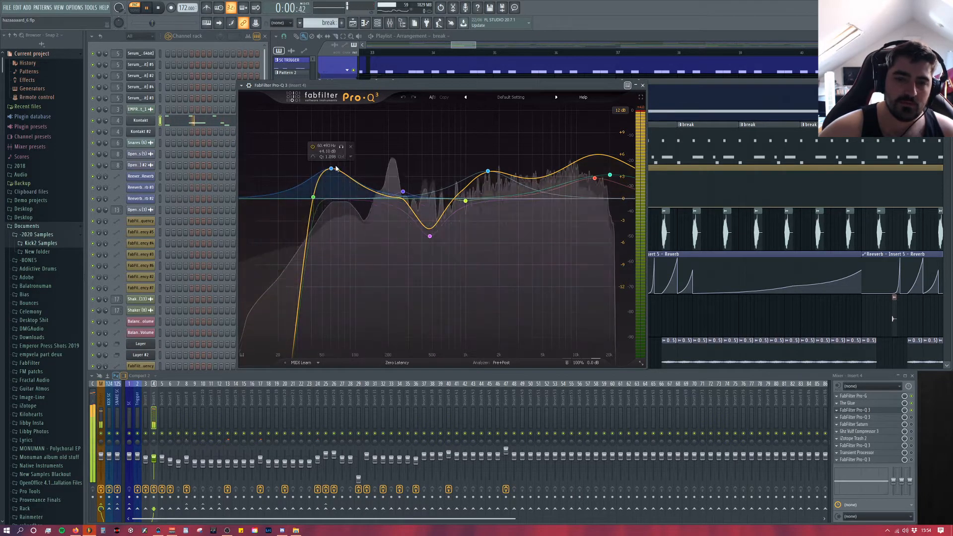
pyautogui.click(913, 411)
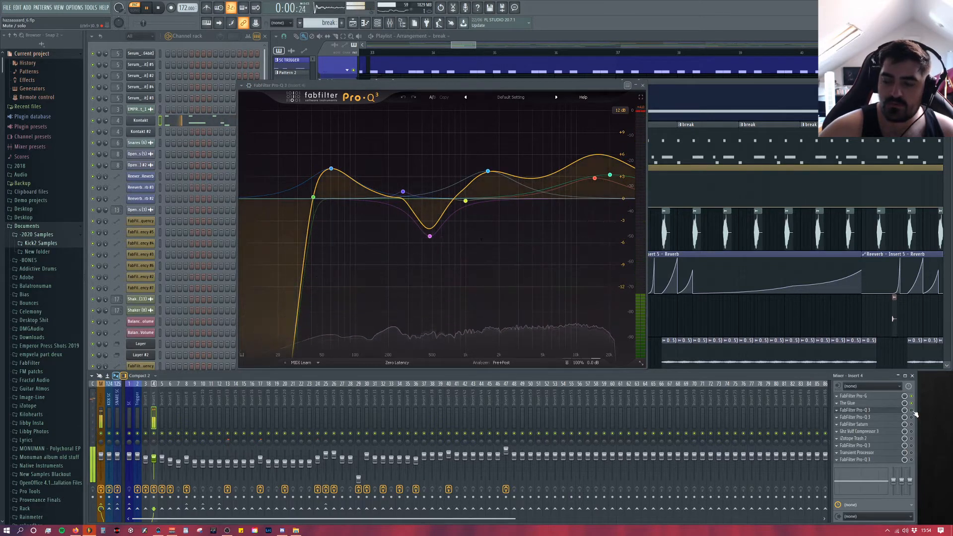
pyautogui.click(913, 411)
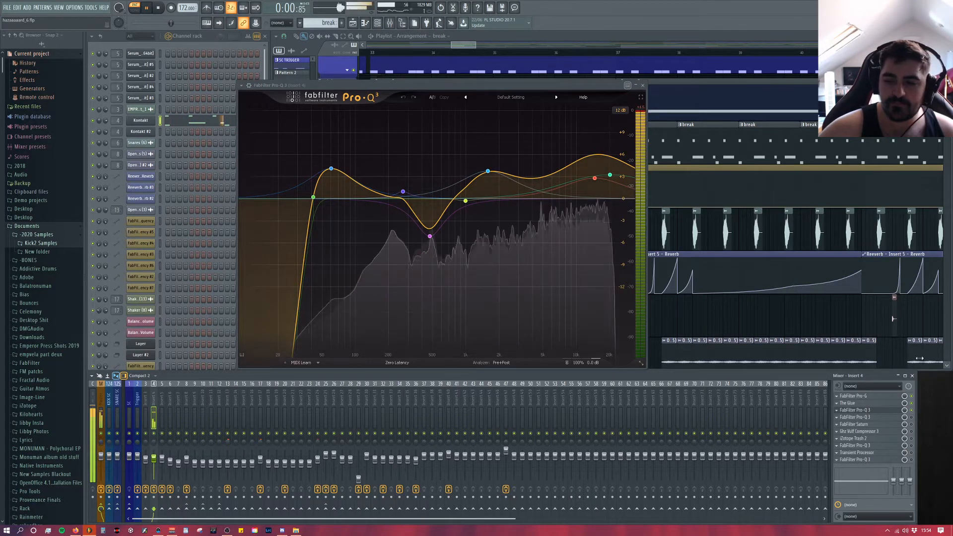
pyautogui.press('space')
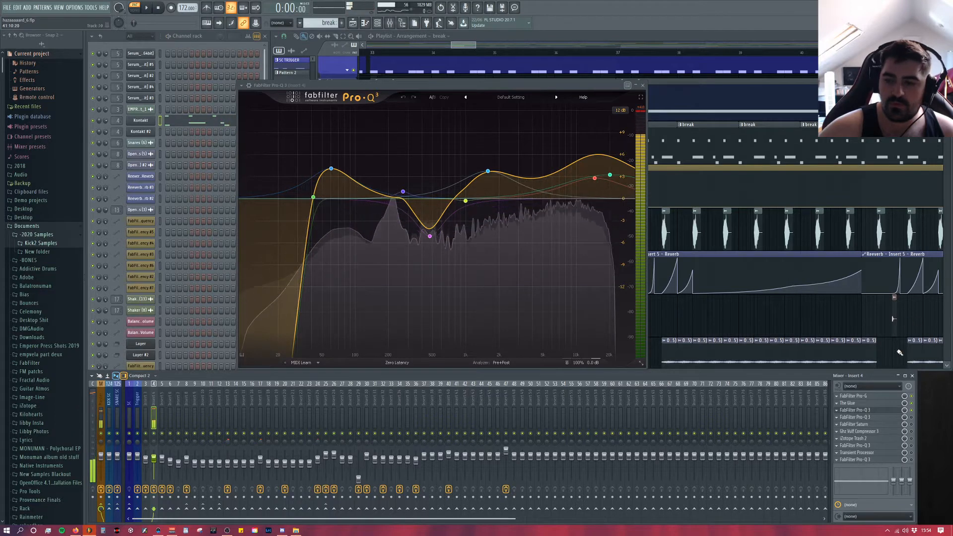
# Step: Replace the first Pro-Q 3 window with the second one on Insert 4 and play the break to examine its wide band-pass curve
pyautogui.click(867, 411)
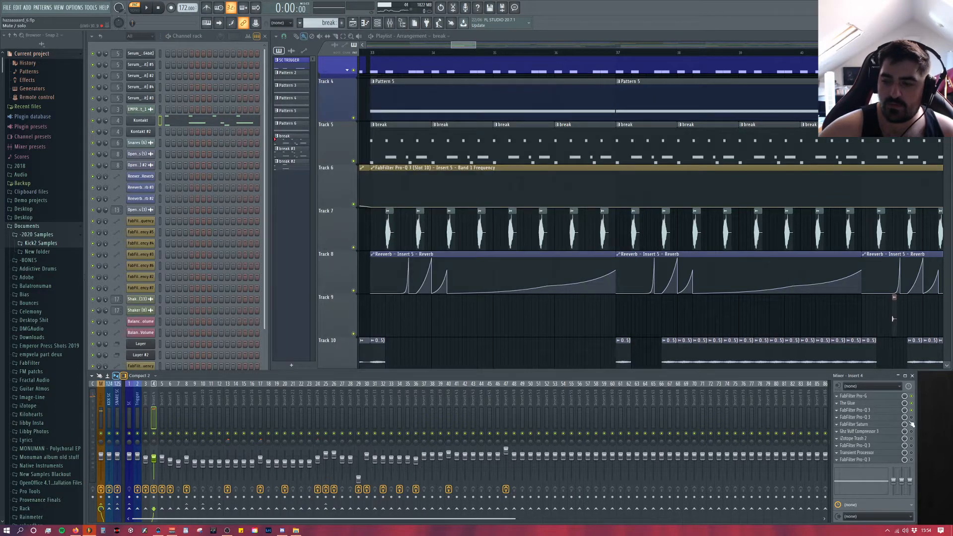
pyautogui.click(890, 418)
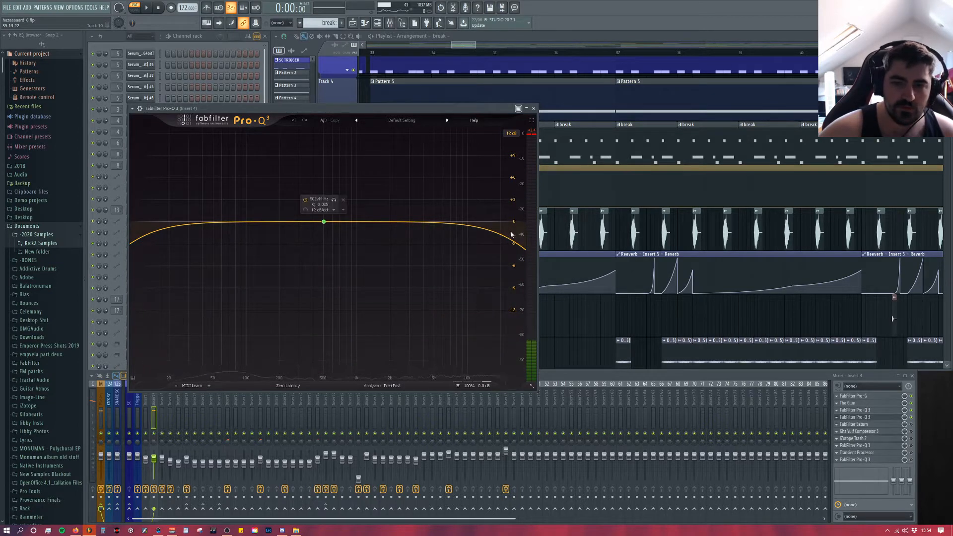
pyautogui.click(298, 221)
pyautogui.press('space')
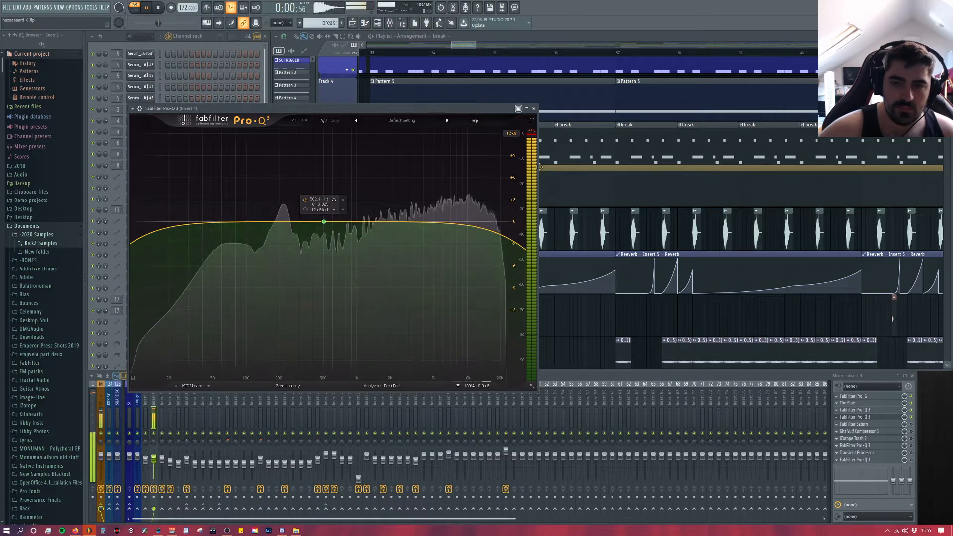
pyautogui.press('space')
pyautogui.press('Escape')
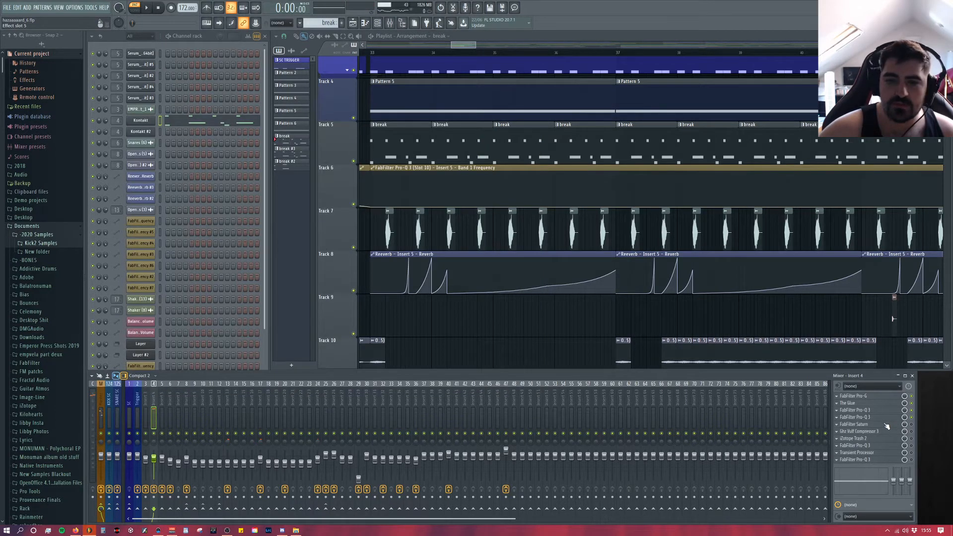
# Step: Open FabFilter Saturn on Insert 4, play the break while bypassing and re-enabling it to compare the saturation, and close its window
pyautogui.click(883, 425)
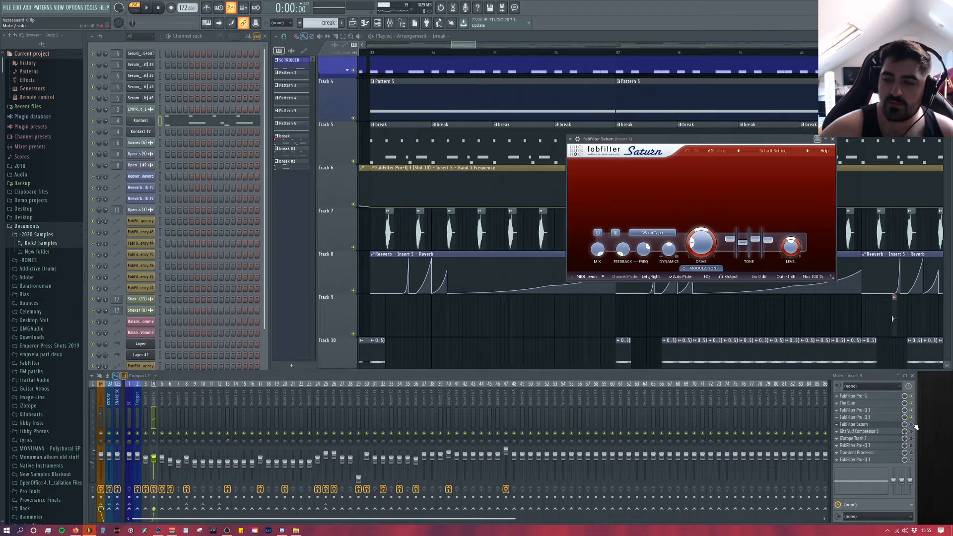
pyautogui.moveTo(710, 143); pyautogui.dragTo(477, 136)
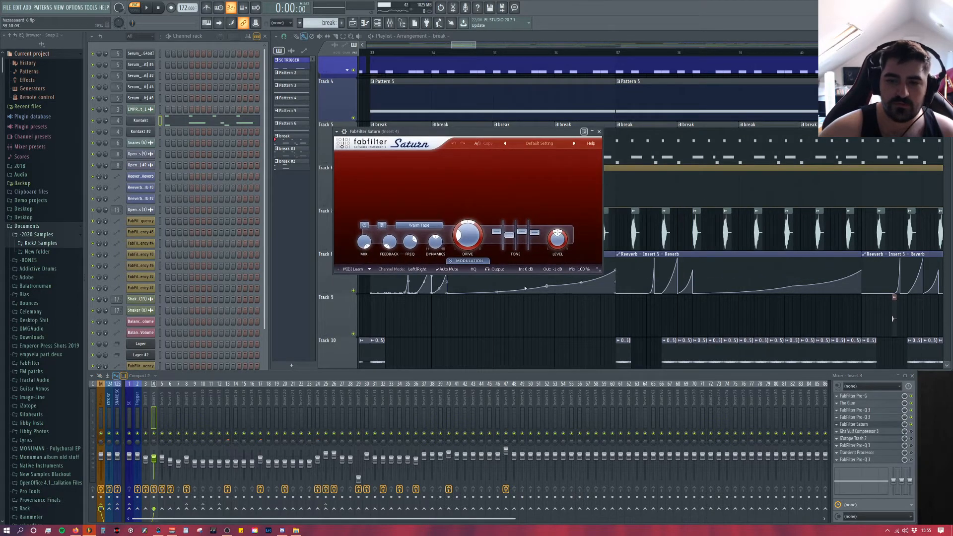
pyautogui.press('space')
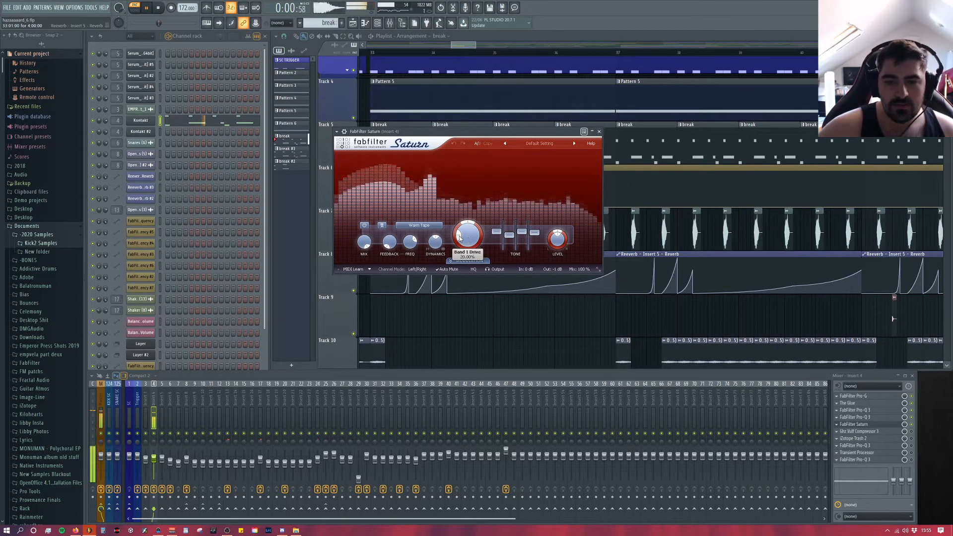
pyautogui.click(912, 425)
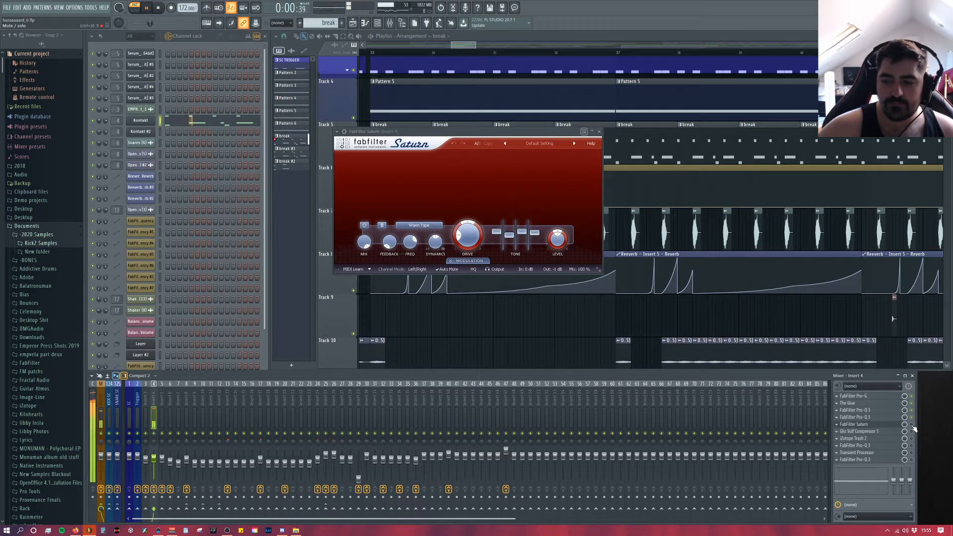
pyautogui.click(912, 425)
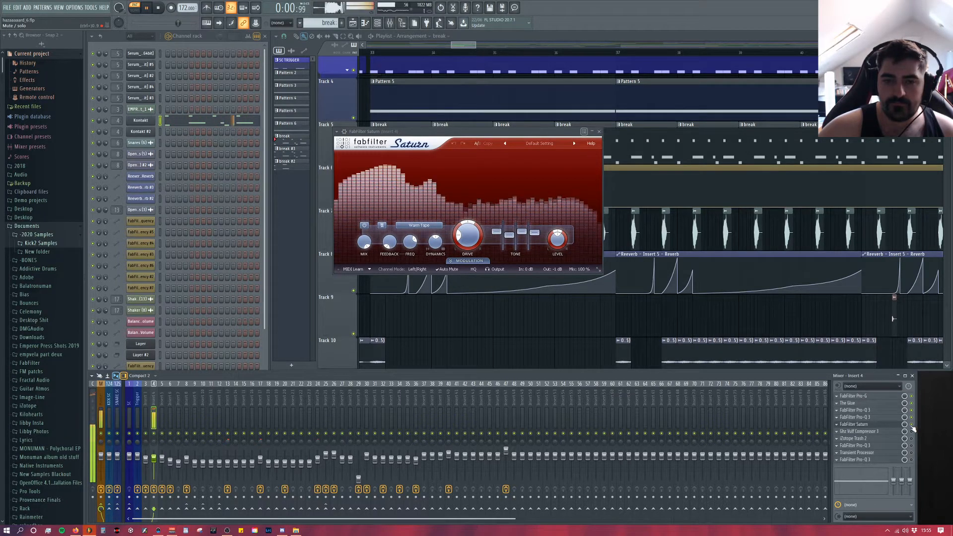
pyautogui.press('space')
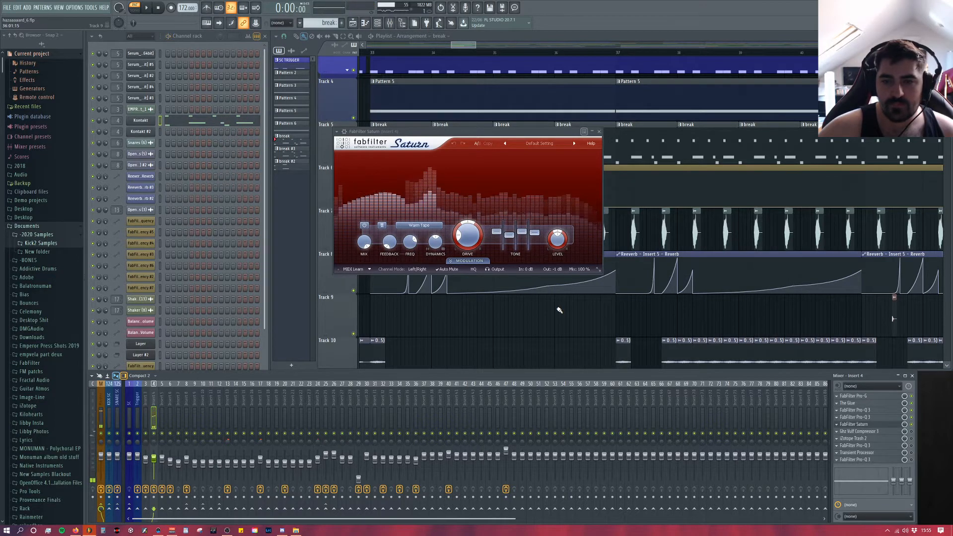
pyautogui.click(599, 131)
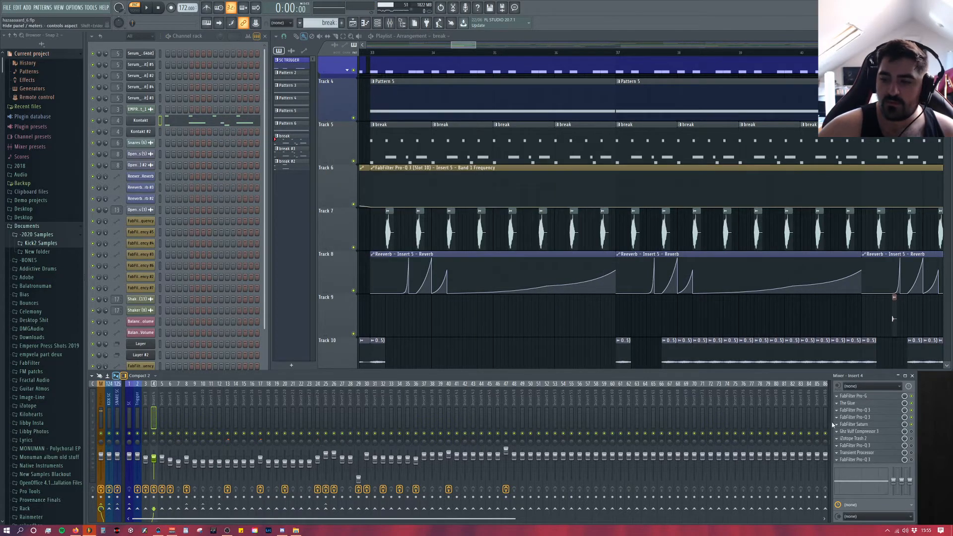
# Step: Enable Ghz Vulf Compressor 3 on Insert 4, play the break through it, view its preset list, and close its window
pyautogui.click(912, 435)
pyautogui.press('space')
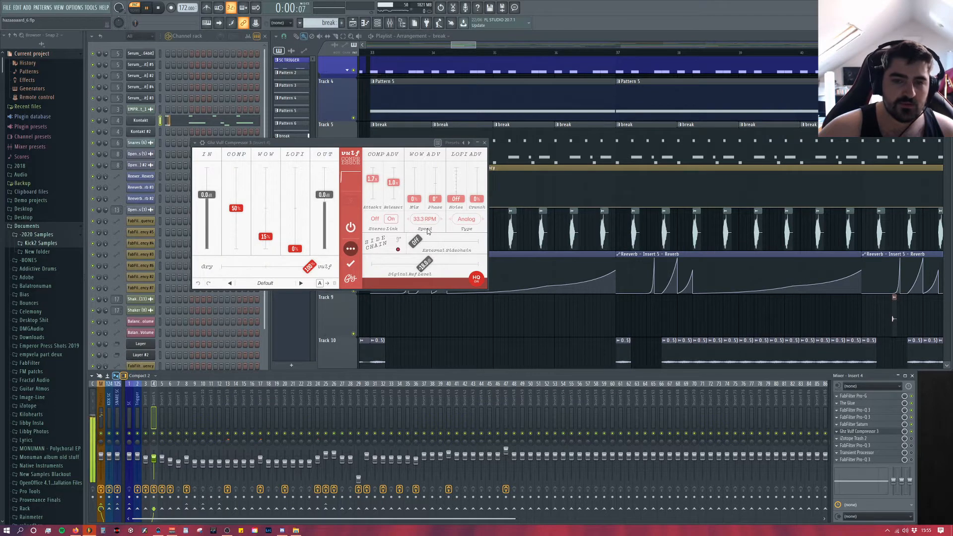
pyautogui.press('space')
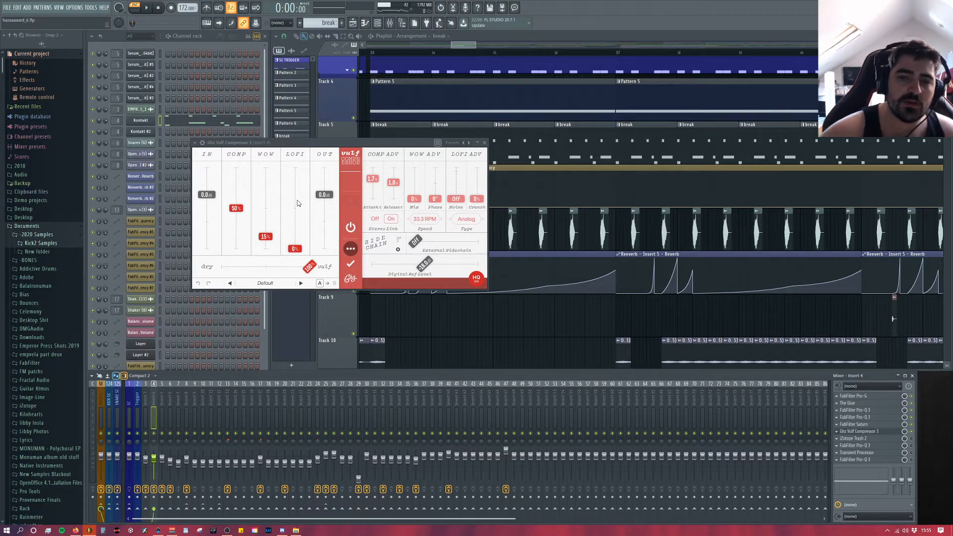
pyautogui.click(238, 283)
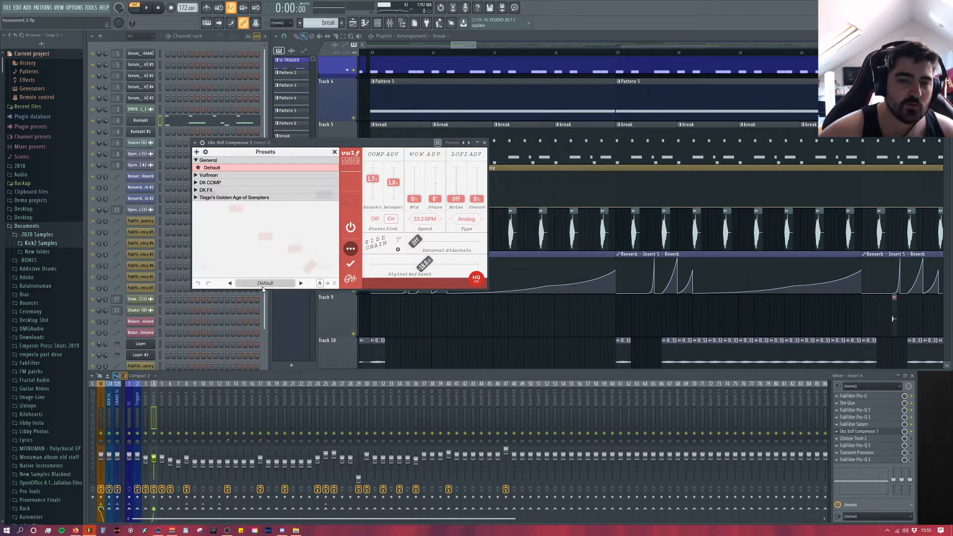
pyautogui.click(334, 152)
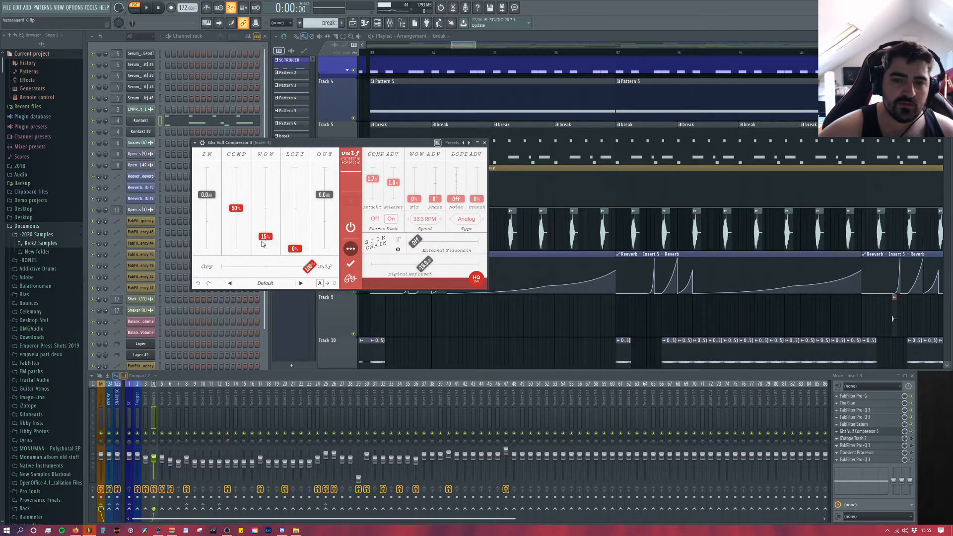
pyautogui.click(485, 143)
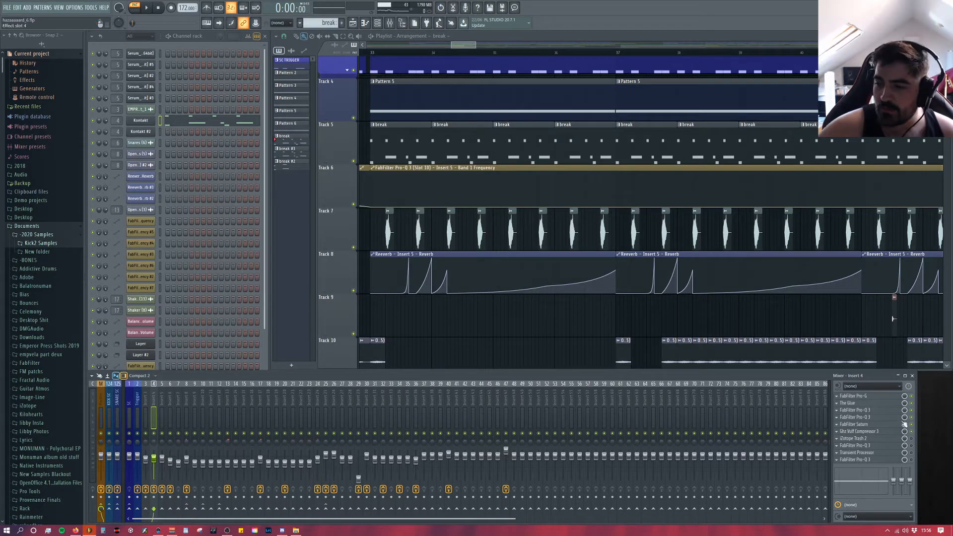
# Step: Enable iZotope Trash 2 on Insert 4, dismiss its Preset Manager, and play the break through it
pyautogui.click(911, 440)
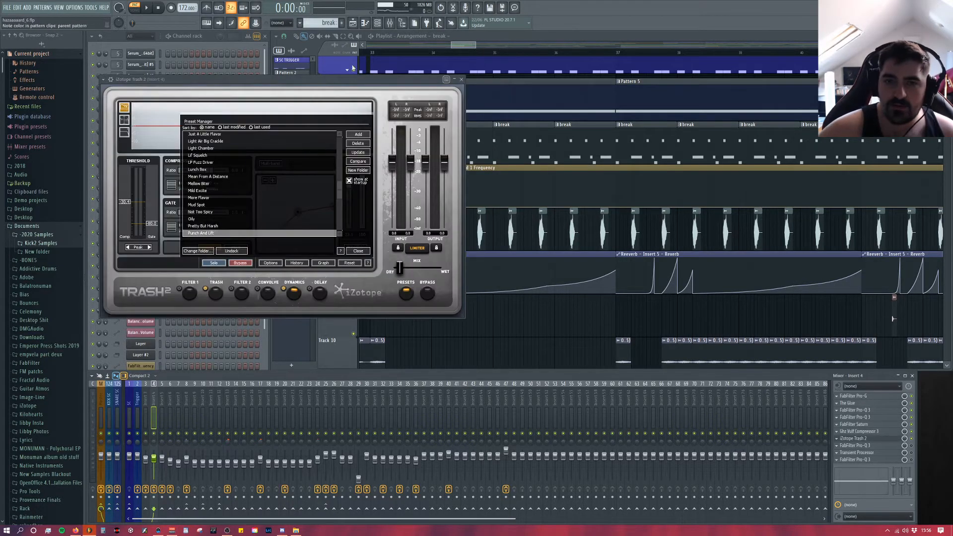
pyautogui.moveTo(394, 81); pyautogui.dragTo(511, 71)
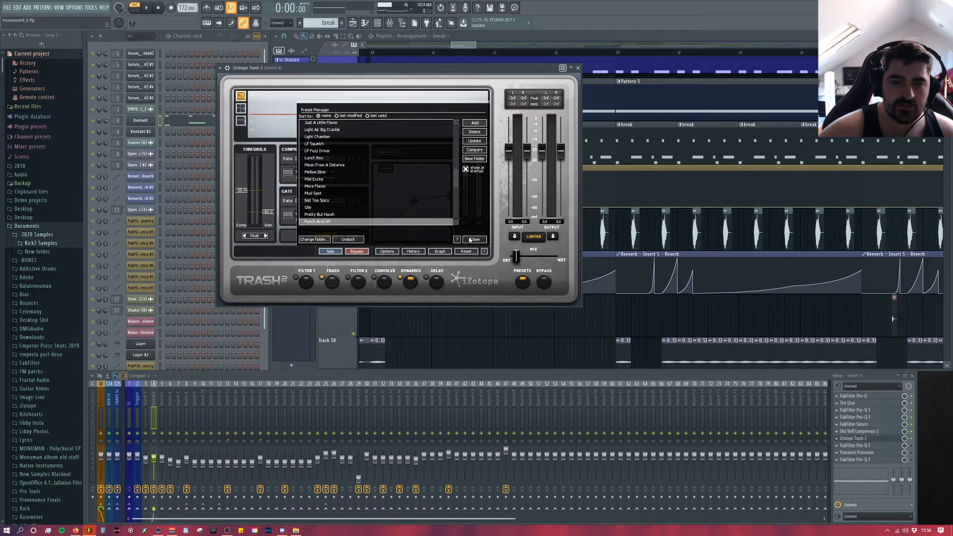
pyautogui.scroll(-2, 457, 180)
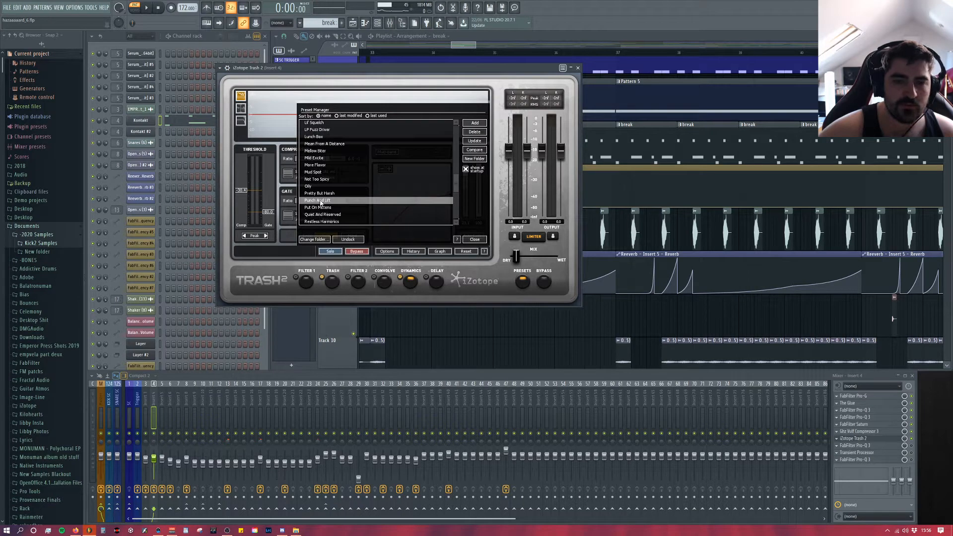
pyautogui.click(474, 240)
pyautogui.press('space')
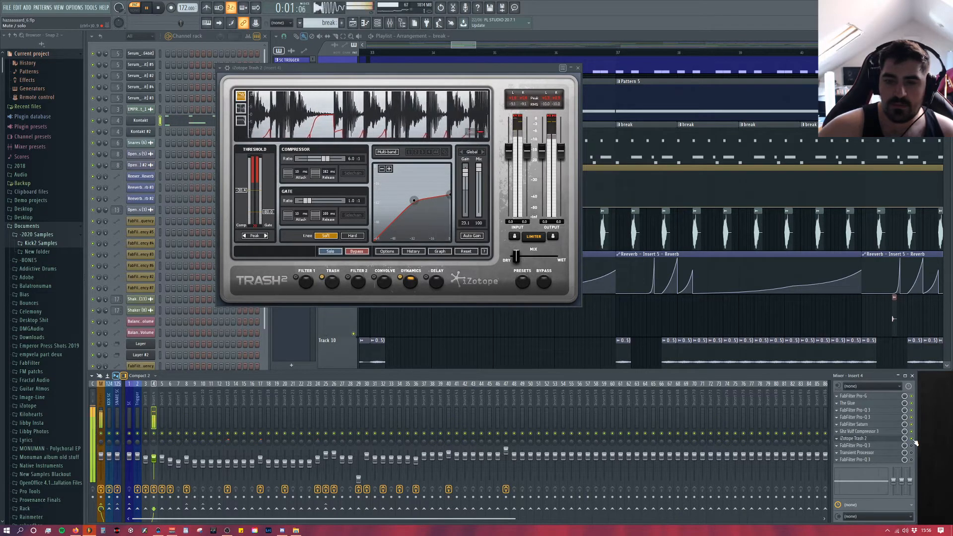
pyautogui.press('space')
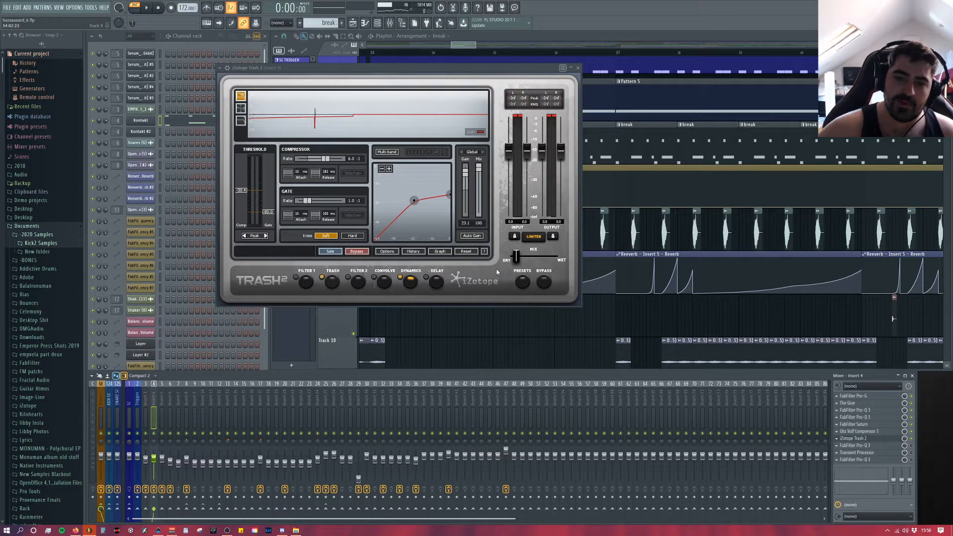
# Step: Show the Trash module in Trash 2 and play the break to examine its Stage 1 Retro distortion shape
pyautogui.click(334, 286)
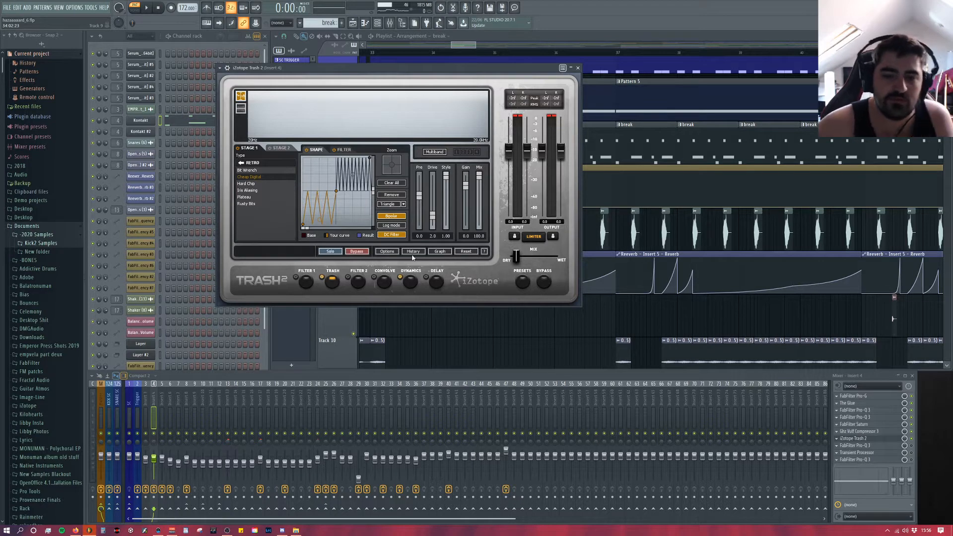
pyautogui.press('space')
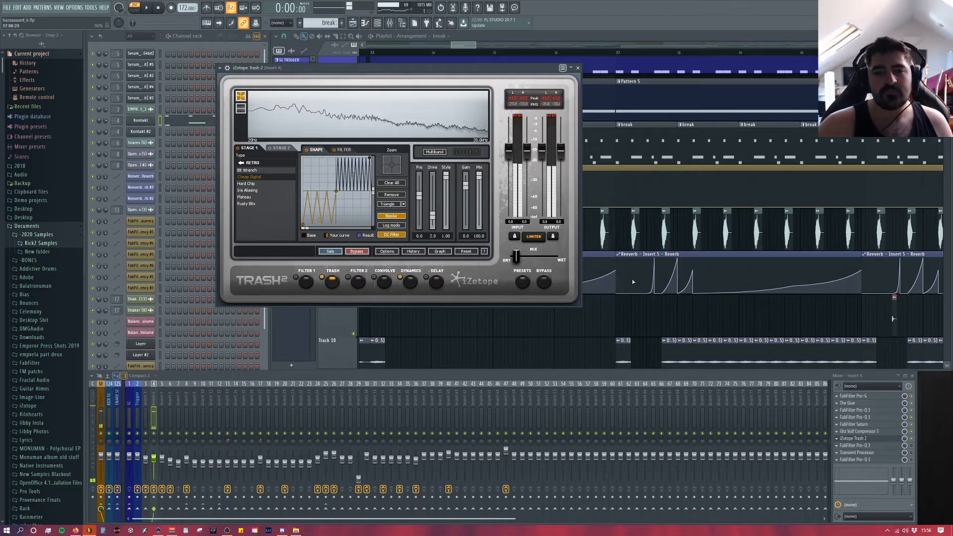
pyautogui.press('space')
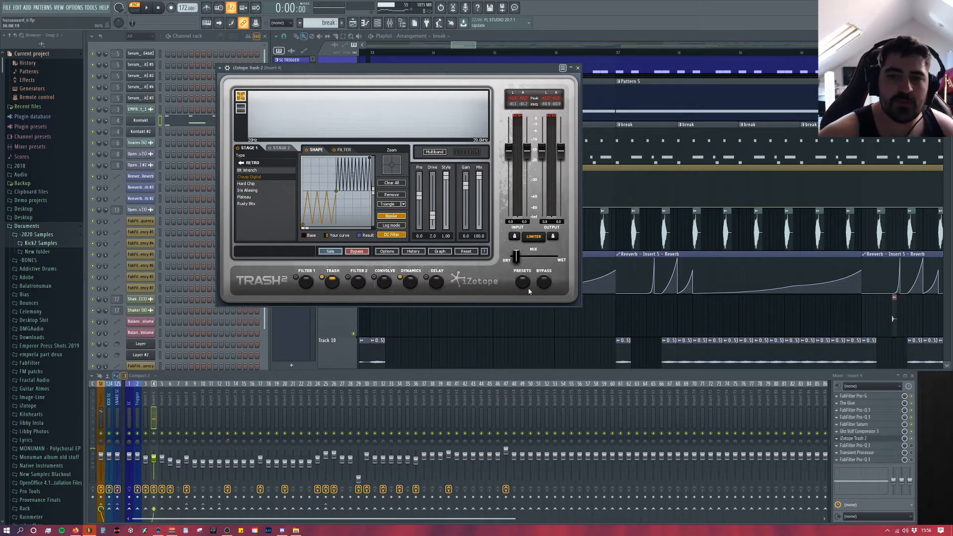
# Step: Show the Dynamics module in Trash 2 and play the break to examine its compressor settings
pyautogui.click(409, 285)
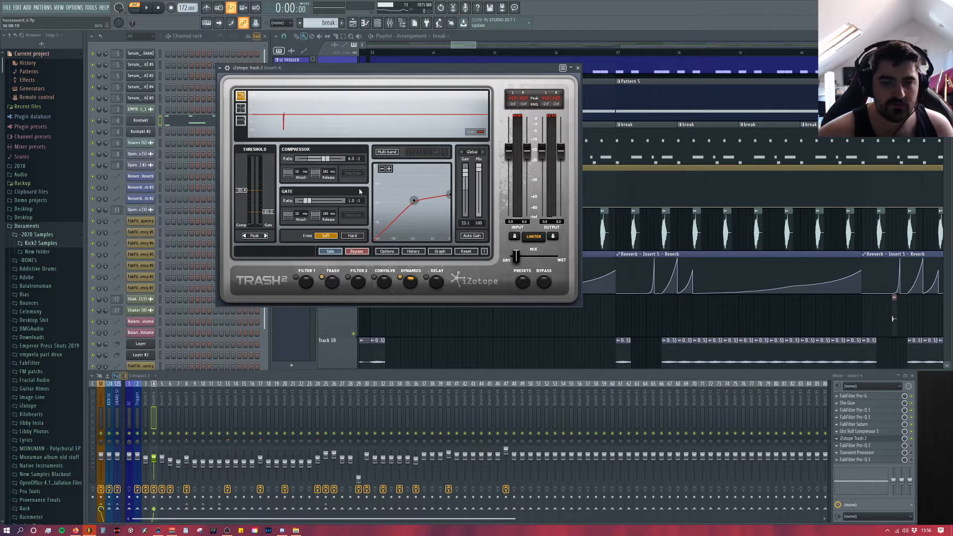
pyautogui.press('space')
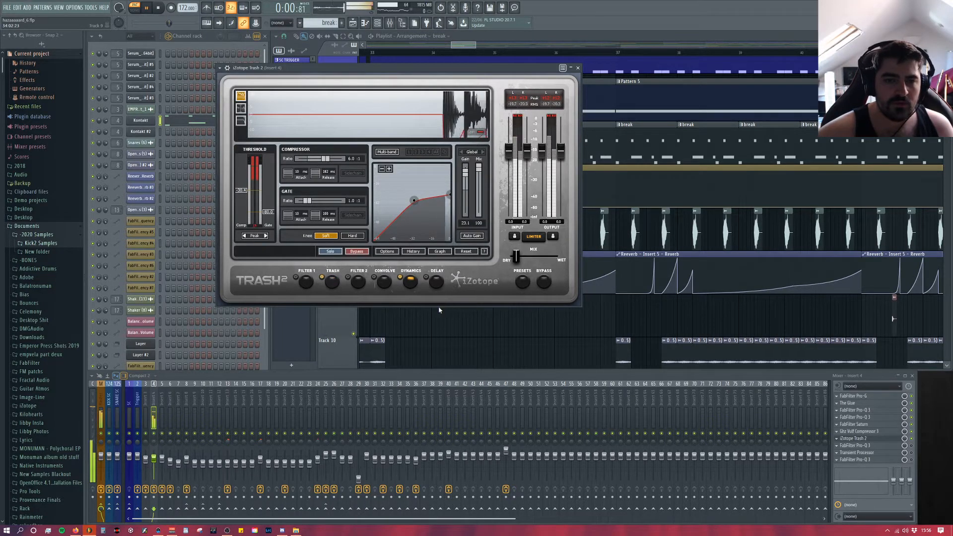
pyautogui.press('space')
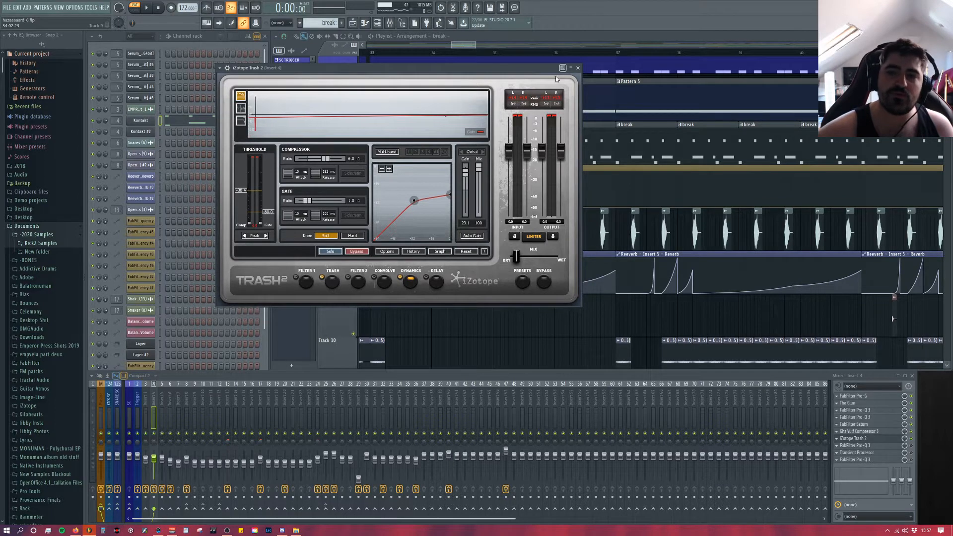
pyautogui.moveTo(525, 71); pyautogui.dragTo(513, 88)
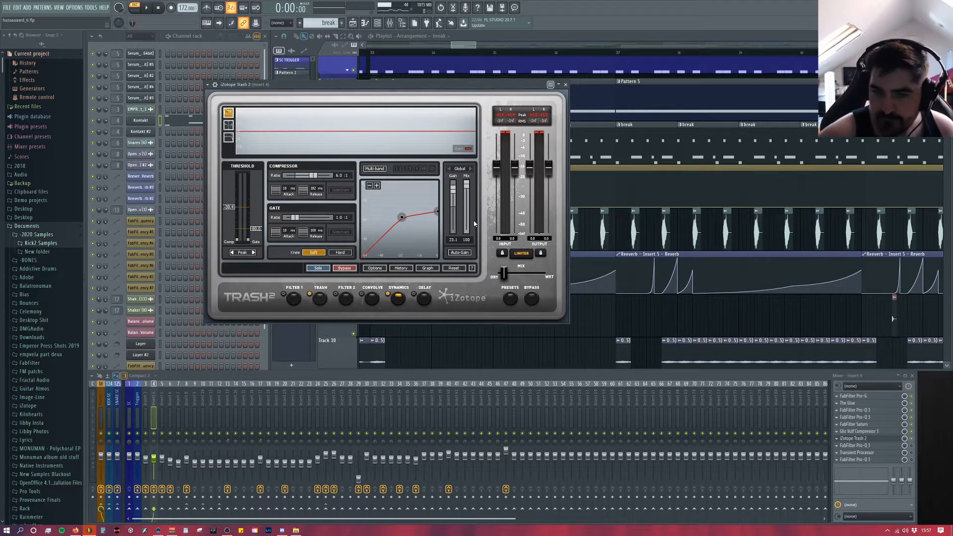
# Step: Open the third Pro-Q 3, placed after Trash 2 on Insert 4, and play the break to examine its gentle midrange boost
pyautogui.click(900, 446)
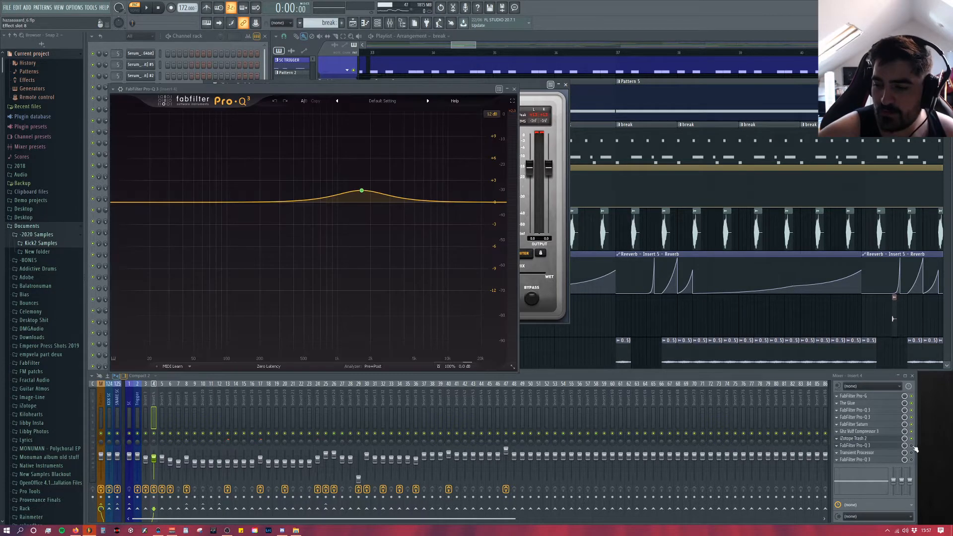
pyautogui.press('space')
pyautogui.moveTo(360, 191)
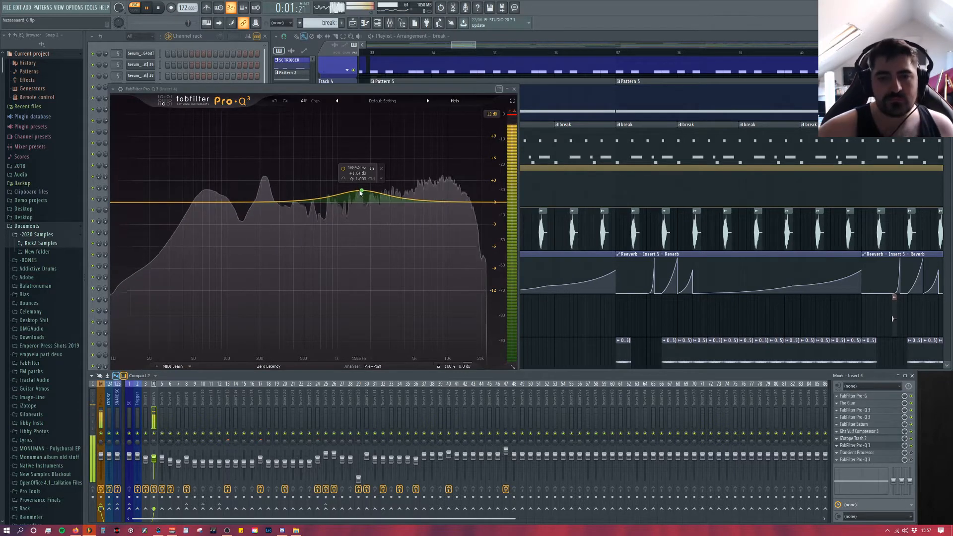
pyautogui.press('space')
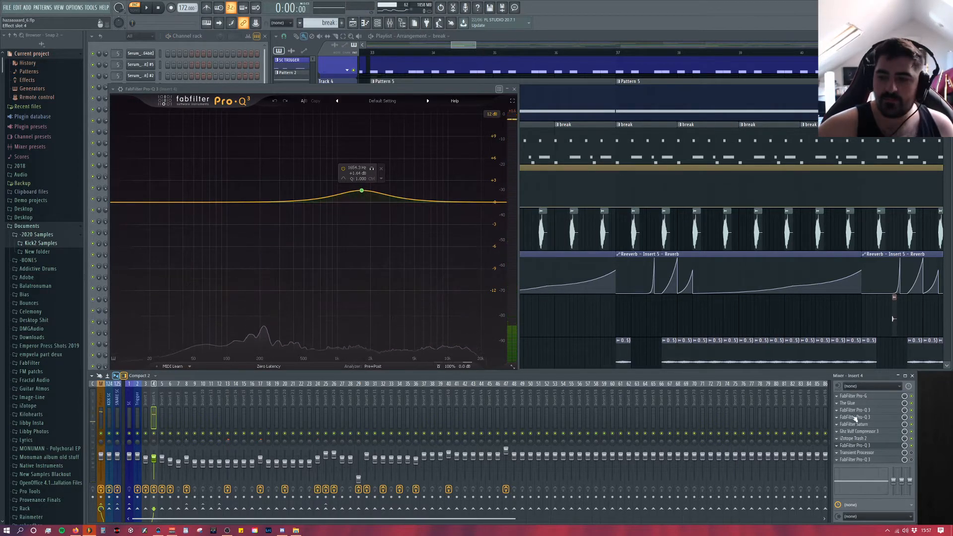
# Step: Reopen the first Pro-Q 3 to compare its curve, close it, and return to the third Pro-Q 3's midrange boost
pyautogui.click(858, 411)
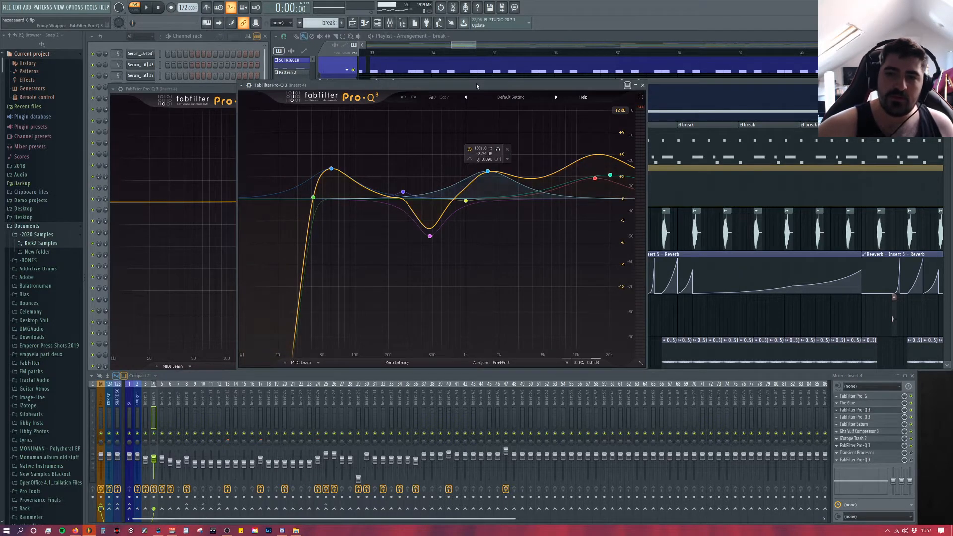
pyautogui.moveTo(603, 85)
pyautogui.mouseDown()
pyautogui.moveTo(922, 103)
pyautogui.moveTo(620, 81)
pyautogui.mouseUp()
pyautogui.click(659, 83)
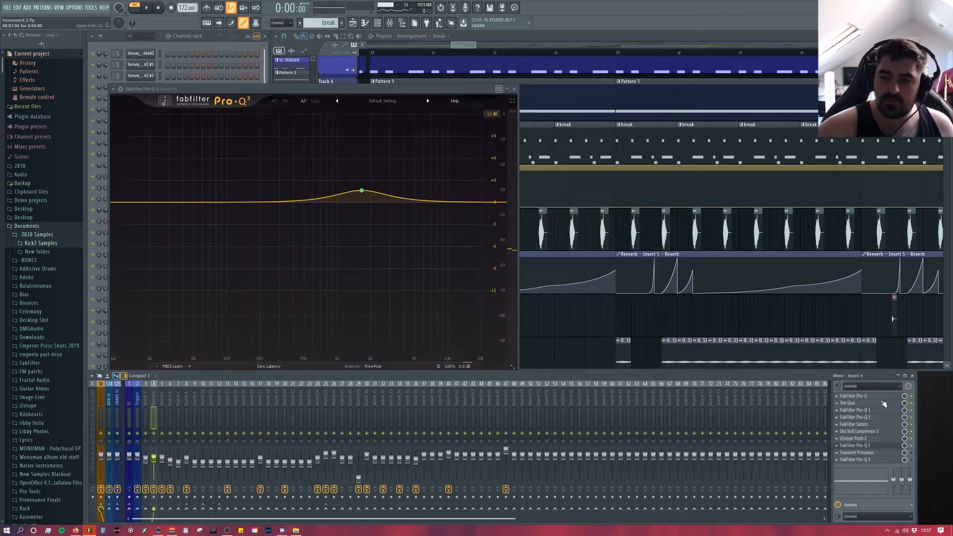
pyautogui.click(873, 418)
pyautogui.click(873, 418)
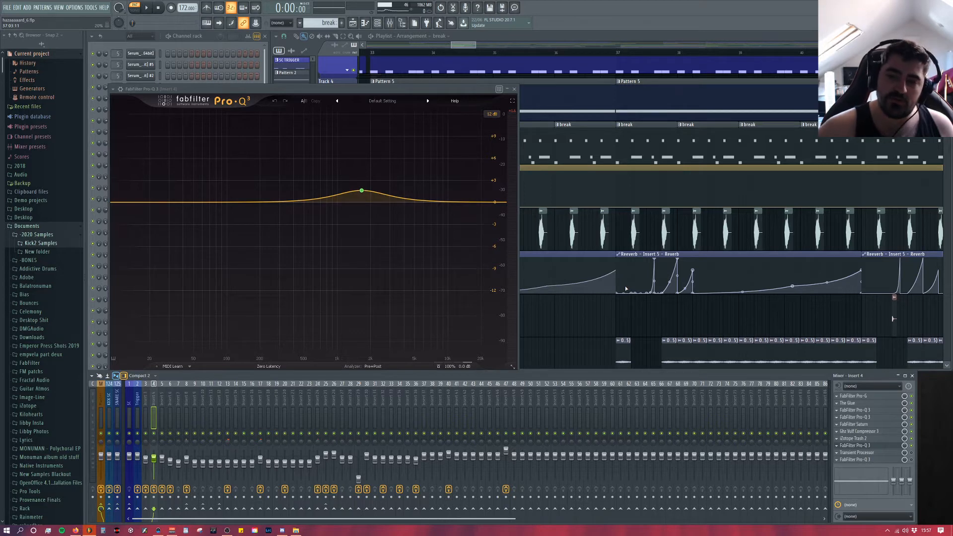
pyautogui.moveTo(437, 93); pyautogui.dragTo(491, 90)
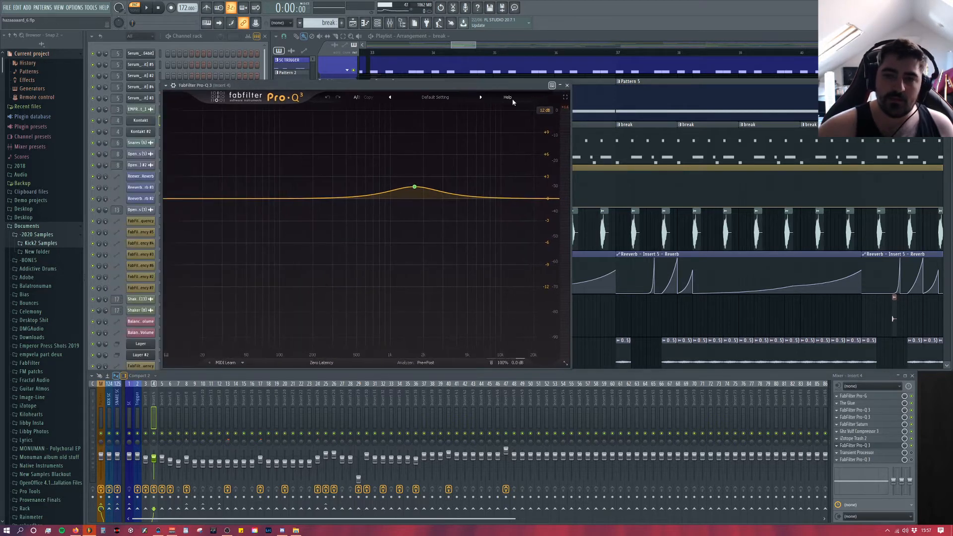
# Step: Close the third Pro-Q 3 on Insert 4, reopen it for another look at its midrange boost, and close it again
pyautogui.click(569, 86)
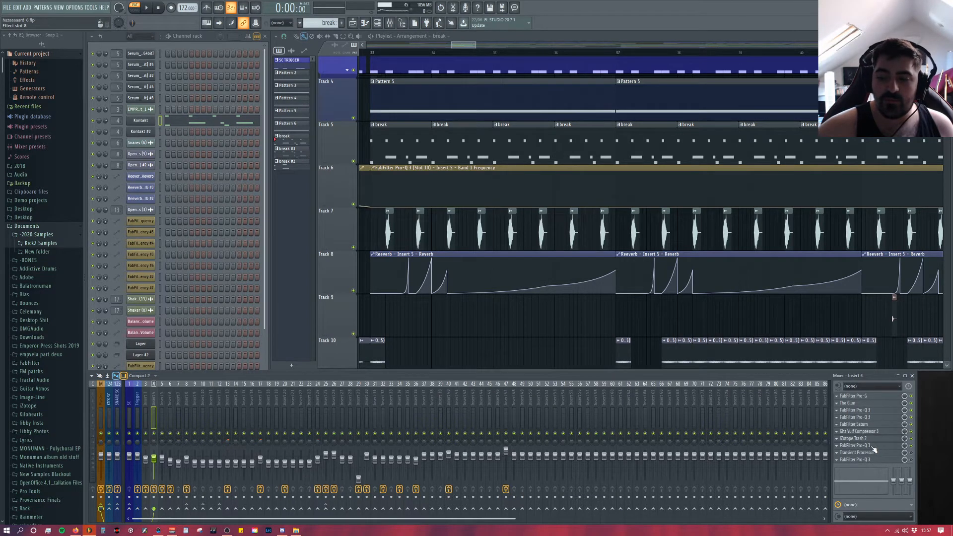
pyautogui.click(871, 446)
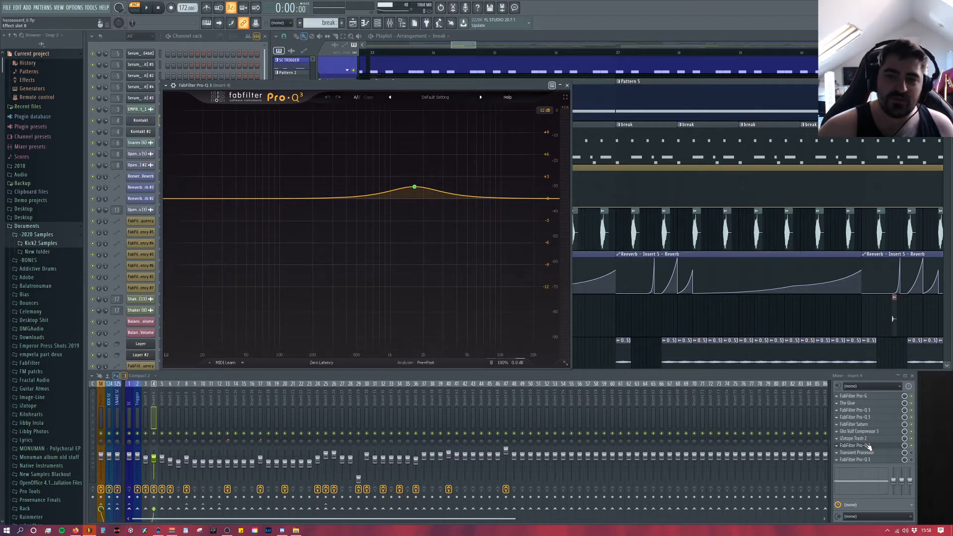
pyautogui.click(567, 85)
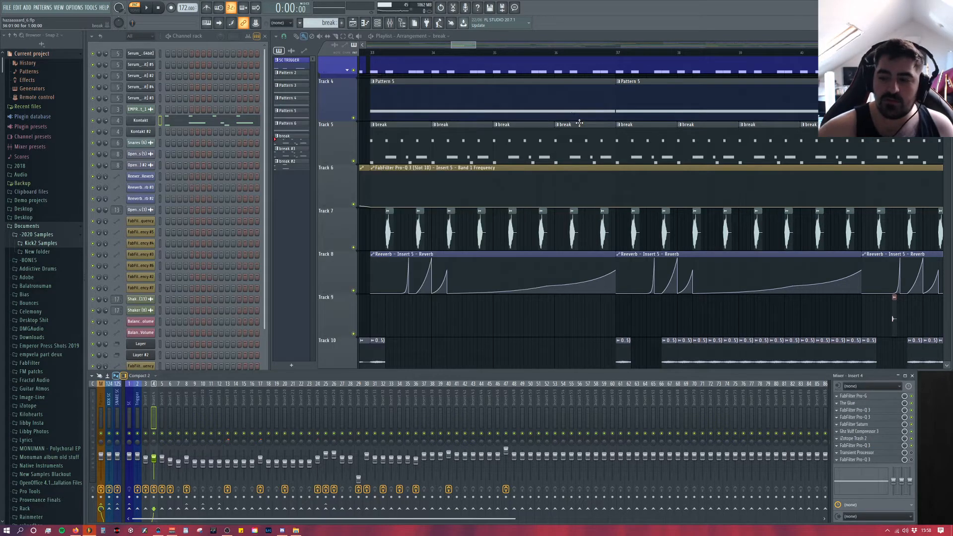
# Step: Open the Transient Processor on Insert 4, move its window clear, and play the break to examine its attack and release settings
pyautogui.click(869, 453)
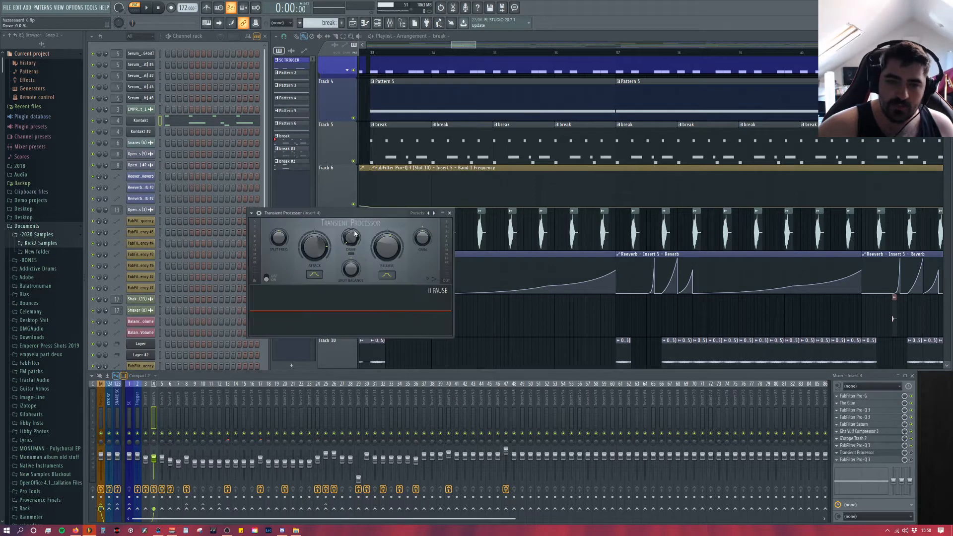
pyautogui.moveTo(362, 208); pyautogui.dragTo(338, 163)
pyautogui.press('space')
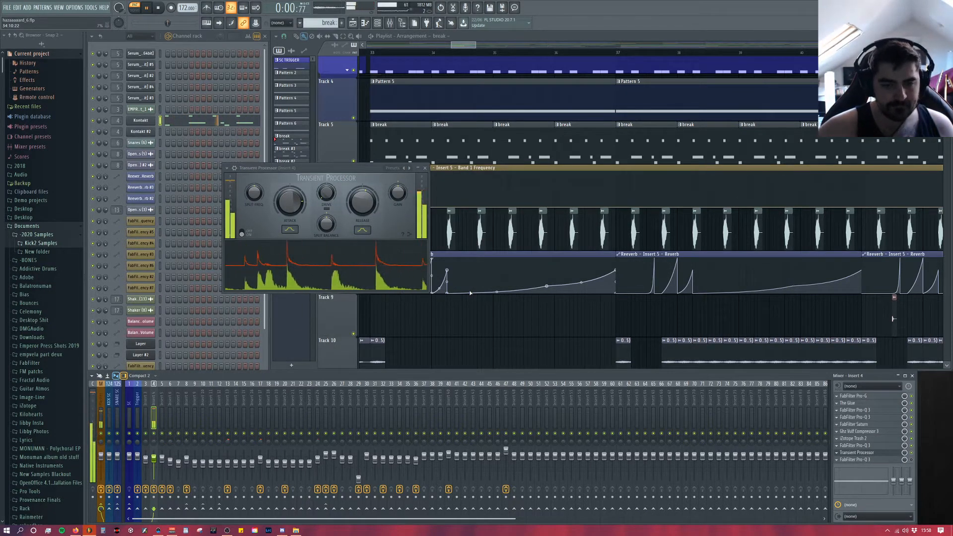
pyautogui.press('space')
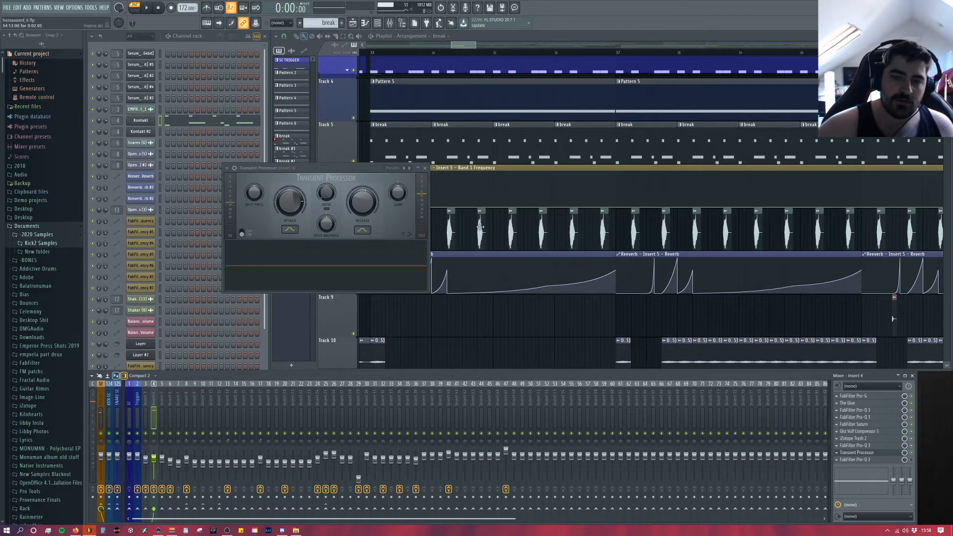
pyautogui.press('space')
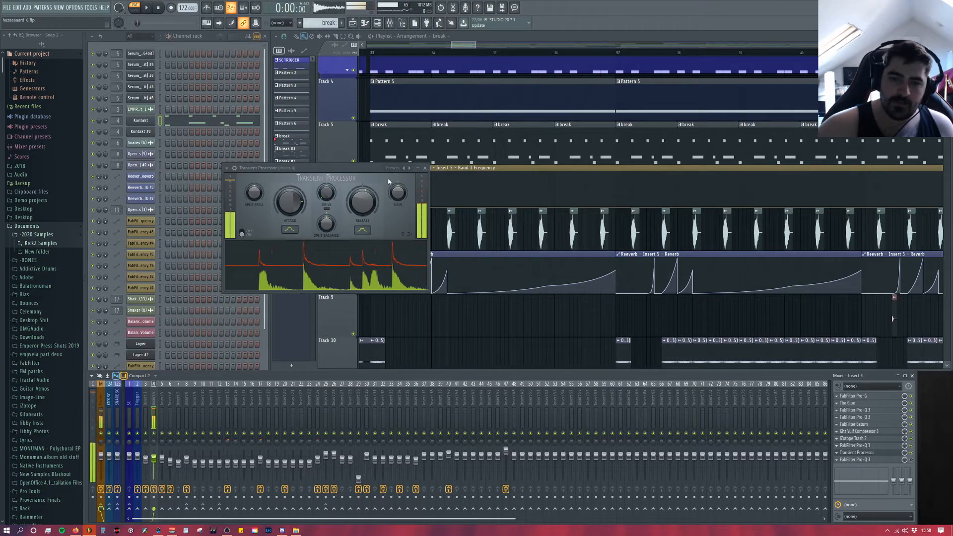
pyautogui.press('space')
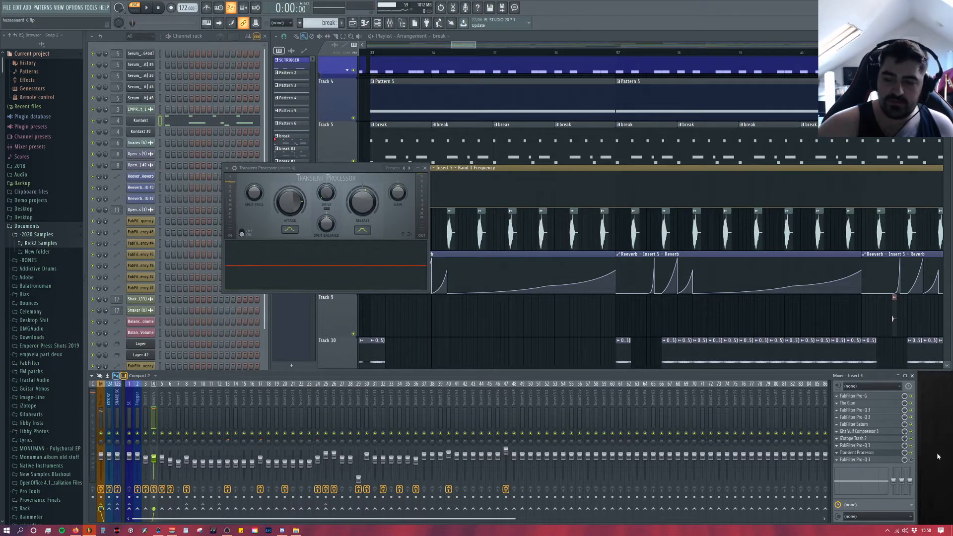
# Step: Replay the break to compare its sound with and without the Transient Processor, and close the plugin
pyautogui.press('space')
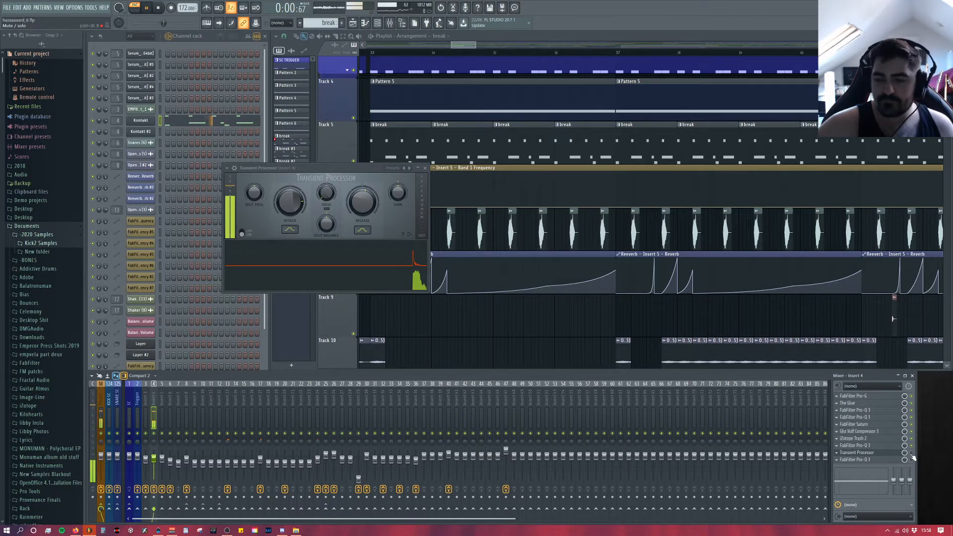
pyautogui.press('space')
pyautogui.press('space')
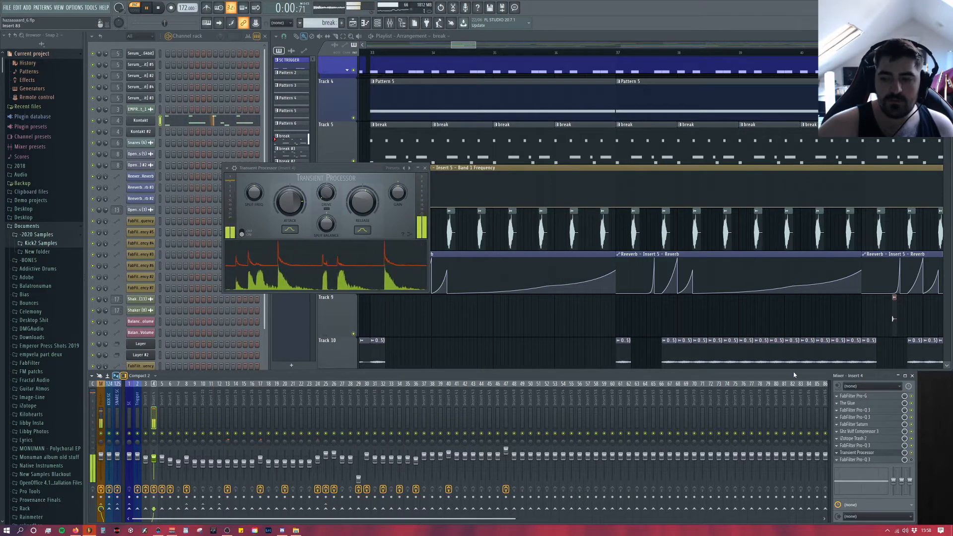
pyautogui.press('space')
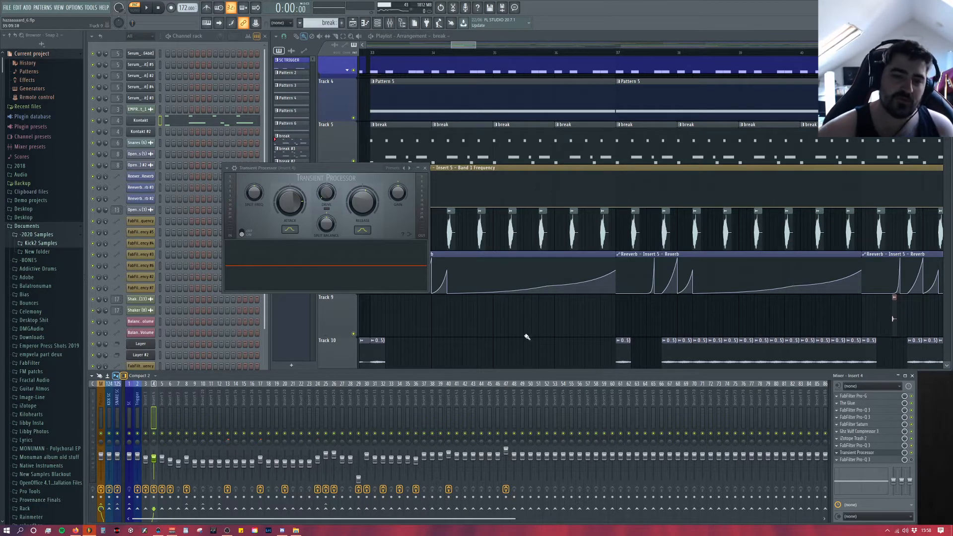
pyautogui.click(426, 168)
# Step: Select the Master track, examine The Glue while the break plays, inspect the first Pro-L 2, and close both plugins
pyautogui.click(102, 398)
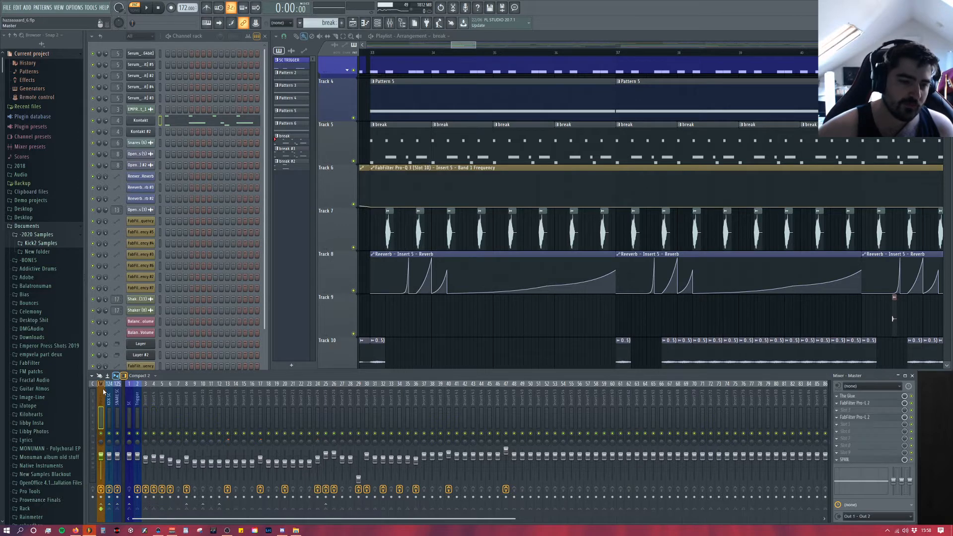
pyautogui.click(870, 397)
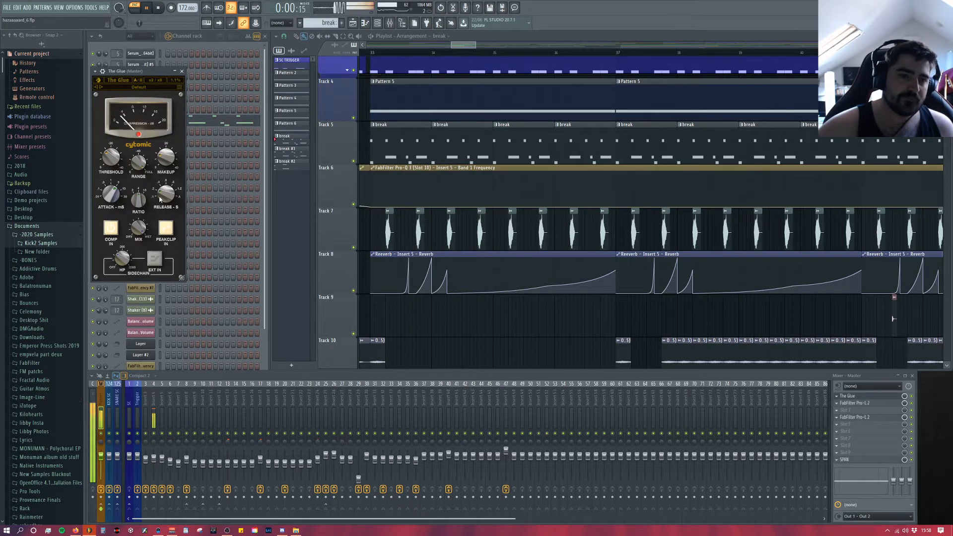
pyautogui.press('space')
pyautogui.click(872, 405)
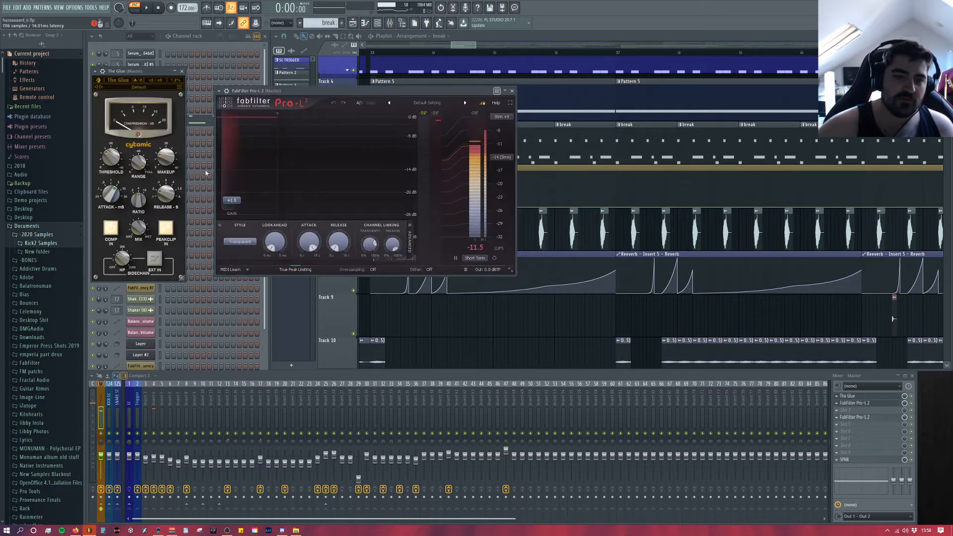
pyautogui.click(514, 91)
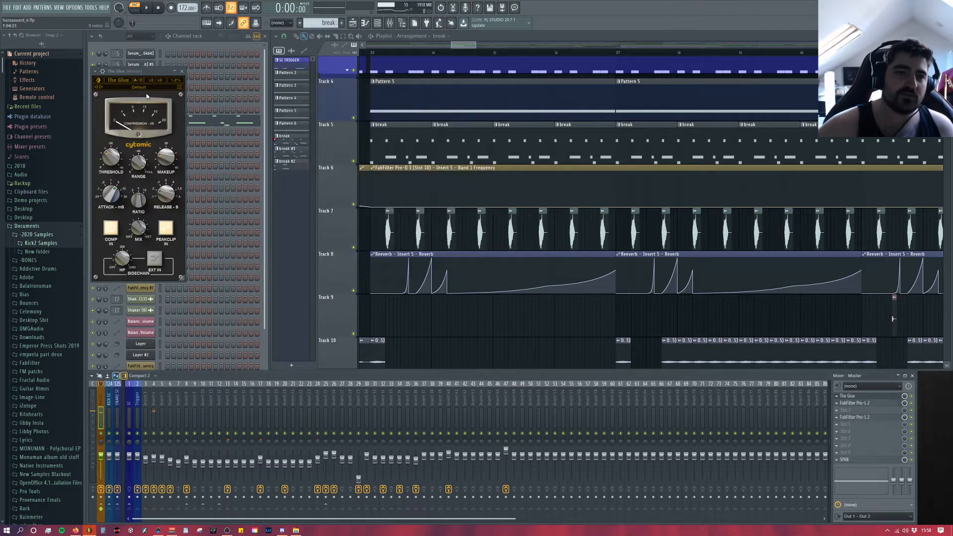
pyautogui.click(182, 73)
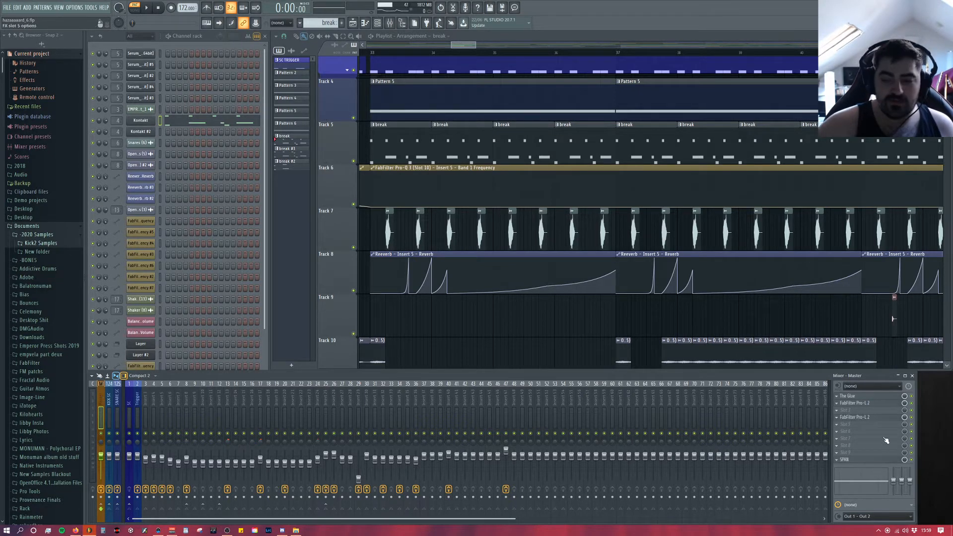
# Step: Open the second Pro-L 2 on the Master track to examine its limiter settings, and close it
pyautogui.click(882, 419)
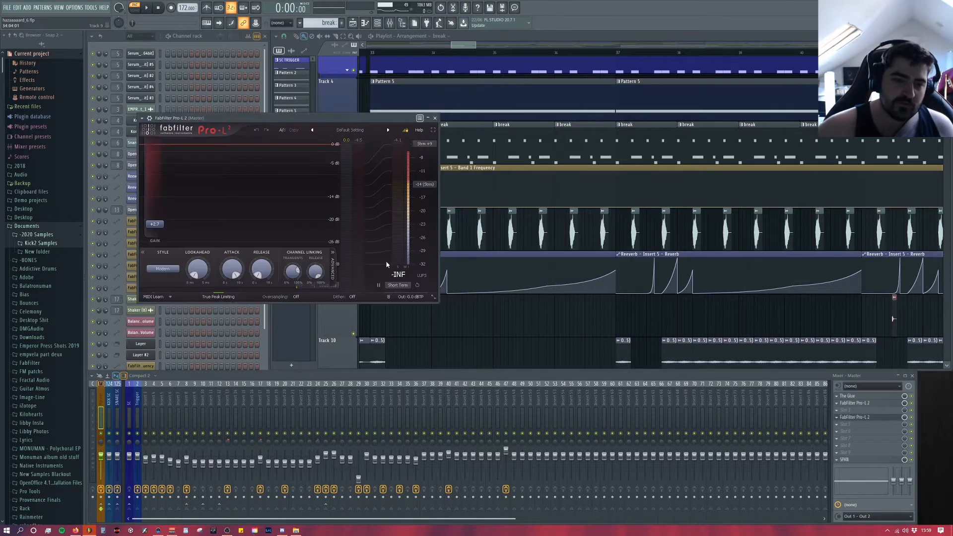
pyautogui.click(435, 119)
pyautogui.scroll(-1, 392, 278)
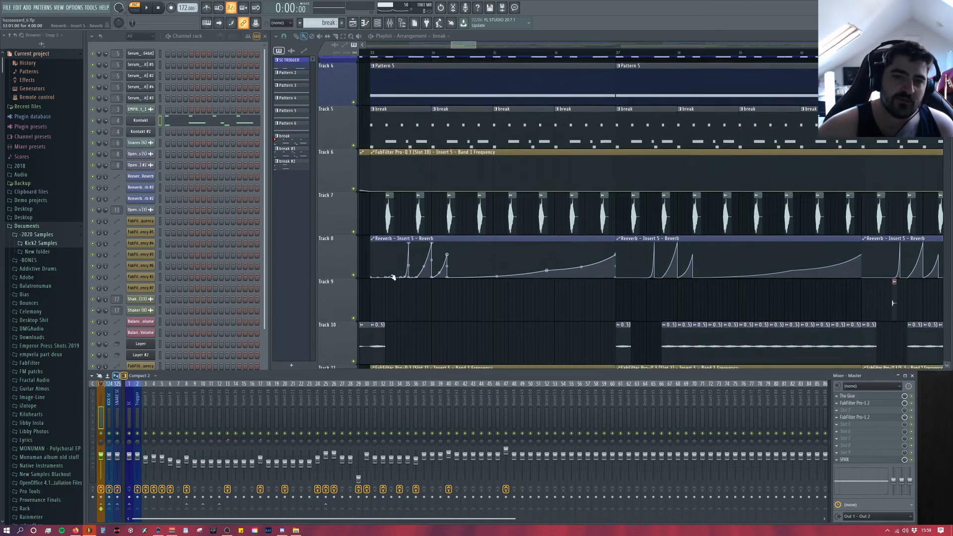
pyautogui.scroll(1, 392, 278)
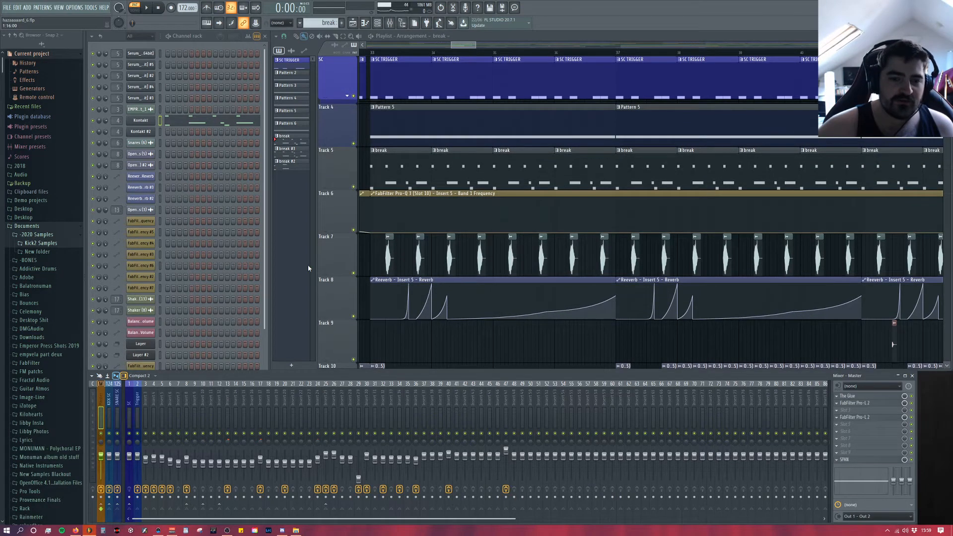
# Step: Return to Insert 4, reopen the Transient Processor for another look, and close it
pyautogui.click(146, 401)
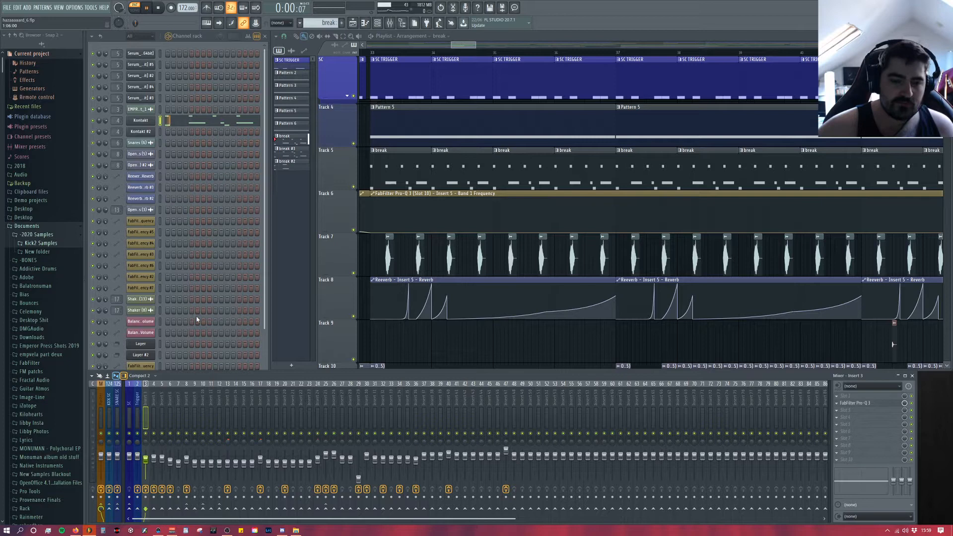
pyautogui.click(154, 400)
pyautogui.click(872, 452)
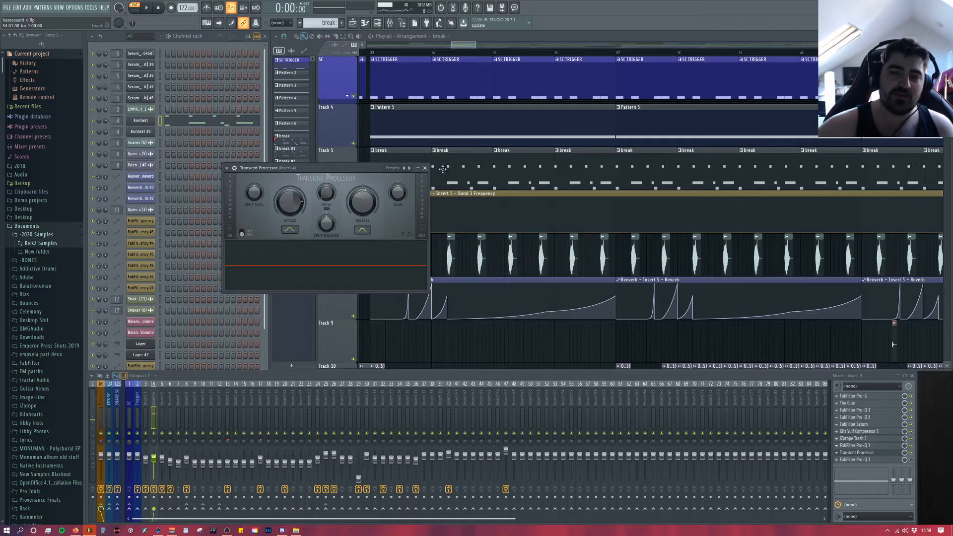
pyautogui.click(377, 93)
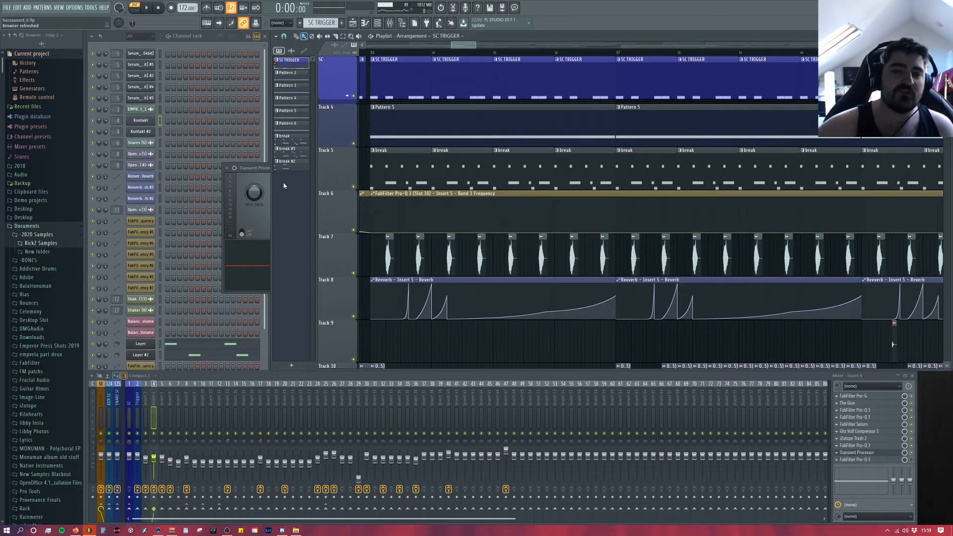
pyautogui.click(258, 183)
pyautogui.click(425, 168)
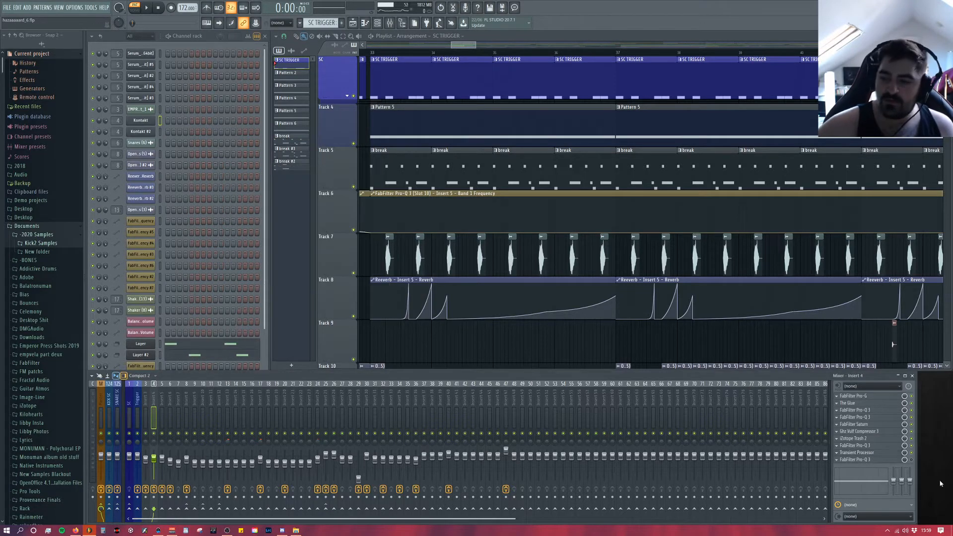
# Step: Open the last Pro-Q 3 on Insert 4, placed after the Transient Processor, and move its window clear of the mixer
pyautogui.click(883, 453)
pyautogui.click(883, 453)
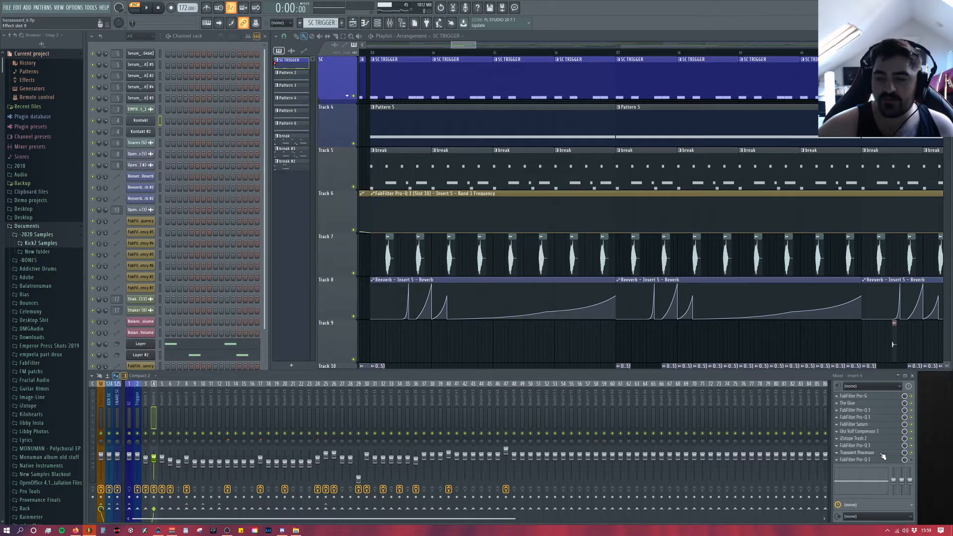
pyautogui.click(880, 462)
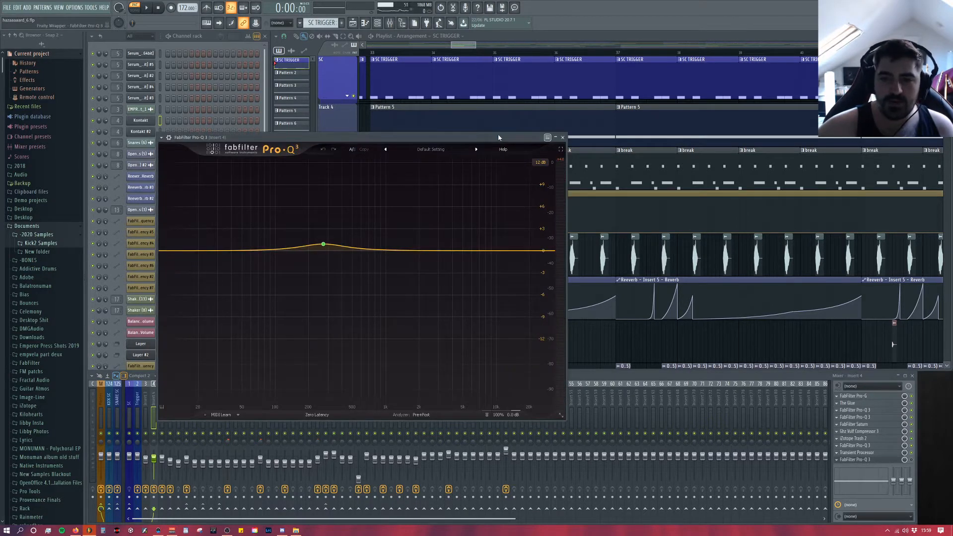
pyautogui.moveTo(499, 137); pyautogui.dragTo(491, 113)
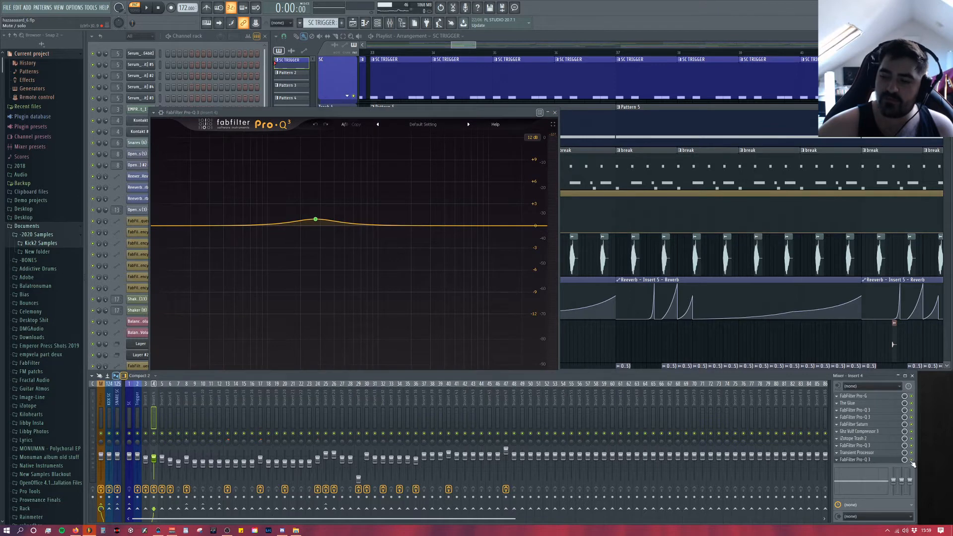
pyautogui.moveTo(411, 112); pyautogui.dragTo(493, 79)
# Step: Try to play the break through the last Pro-Q 3, and check the Kontakt drum kit for the missing sound
pyautogui.press('space')
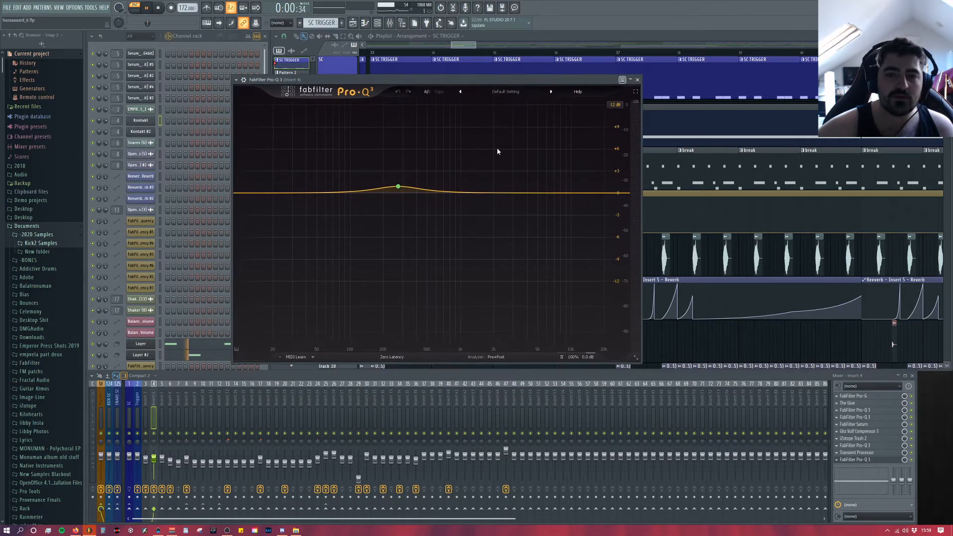
pyautogui.press('space')
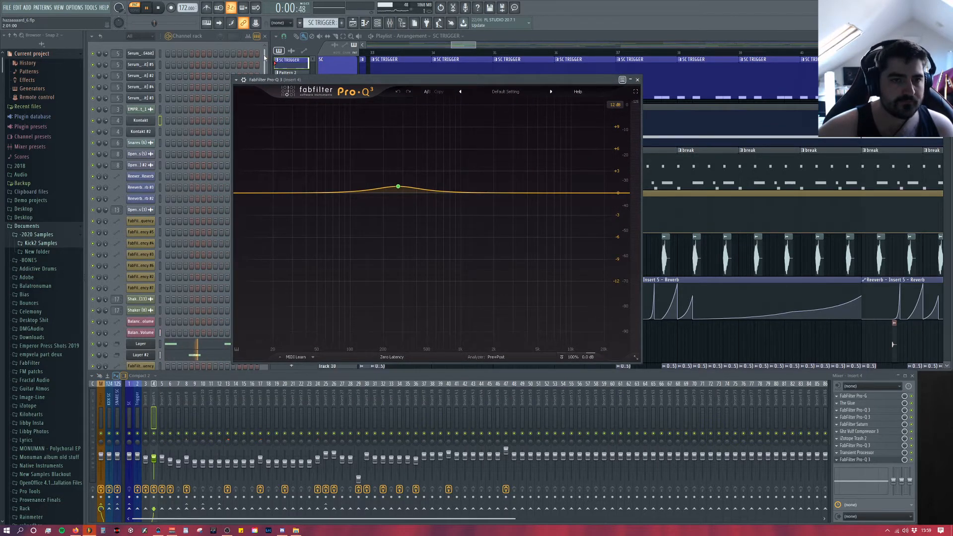
pyautogui.click(184, 38)
pyautogui.press('space')
pyautogui.press('space')
pyautogui.click(399, 376)
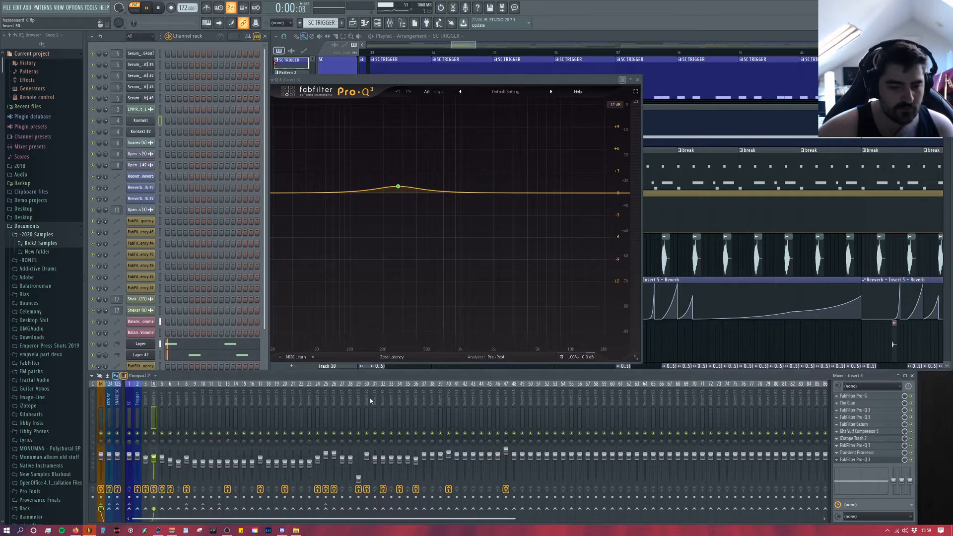
pyautogui.press('space')
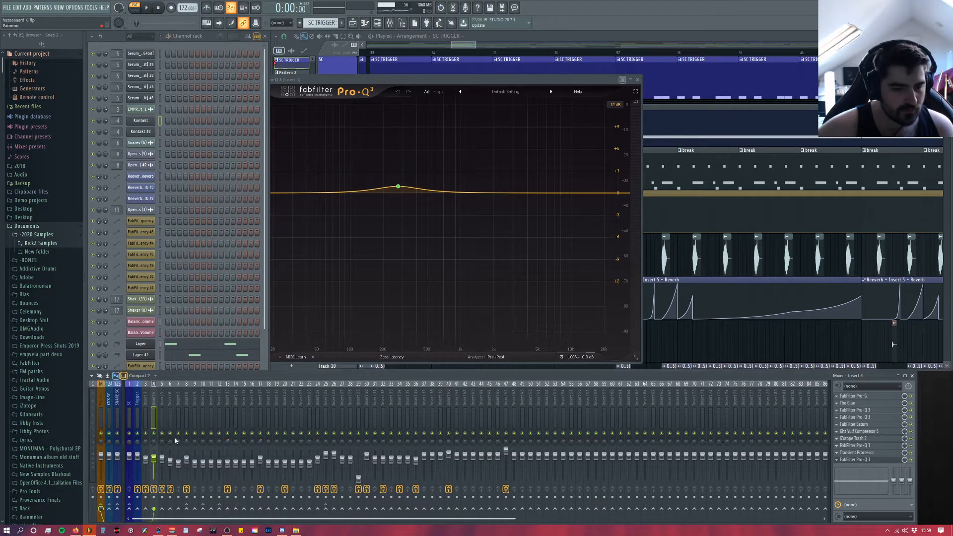
pyautogui.click(895, 460)
pyautogui.press('space')
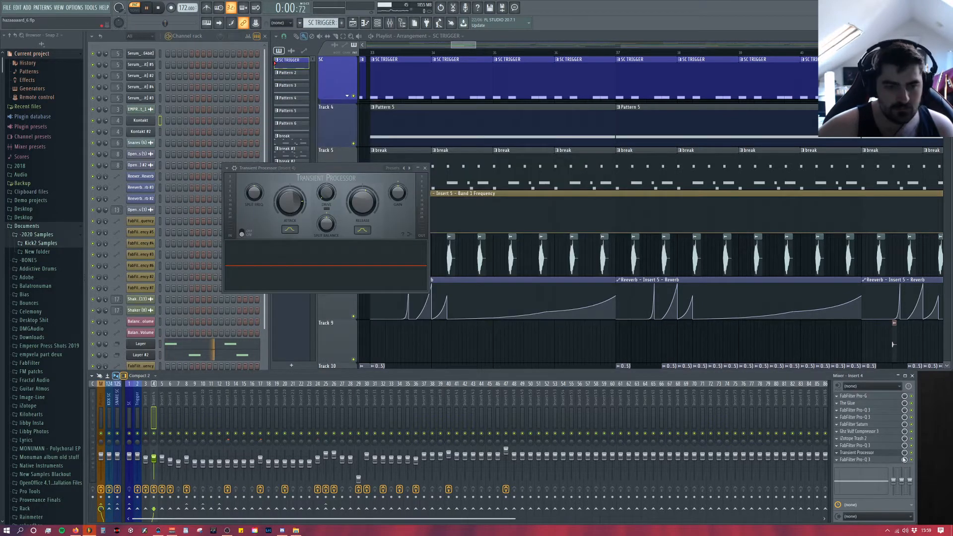
pyautogui.click(145, 129)
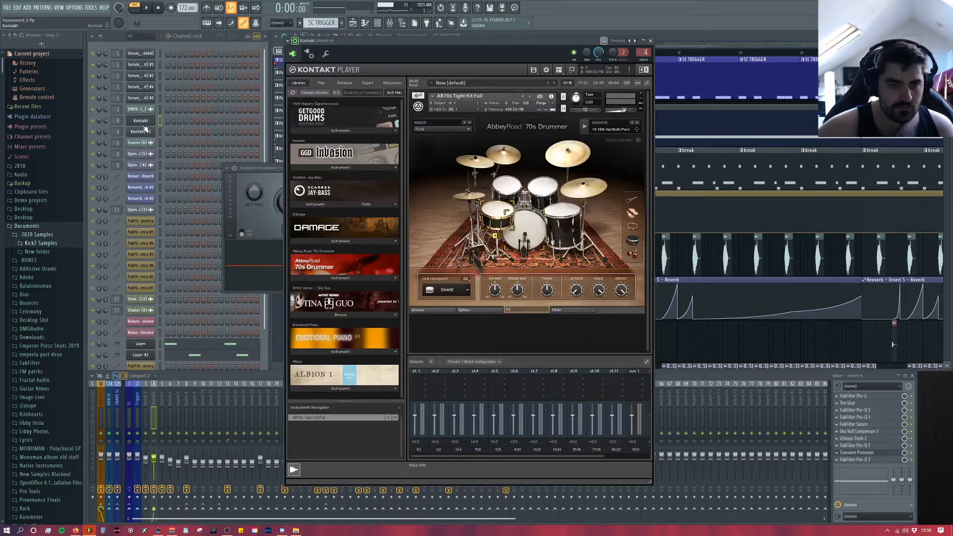
pyautogui.rightClick(744, 339)
# Step: Select the "break" pattern and play it through the last Pro-Q 3 to examine its gentle low-mid boost
pyautogui.click(293, 139)
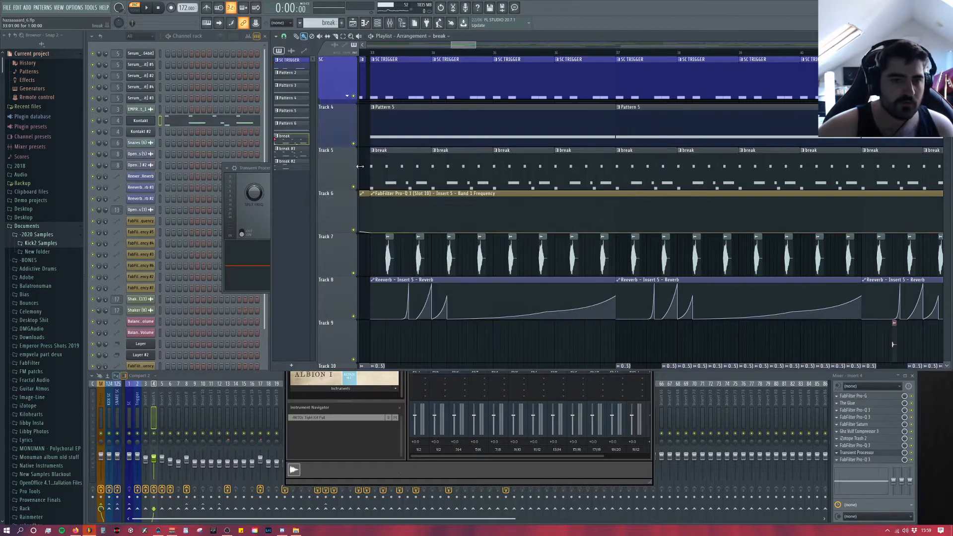
pyautogui.press('space')
pyautogui.click(864, 460)
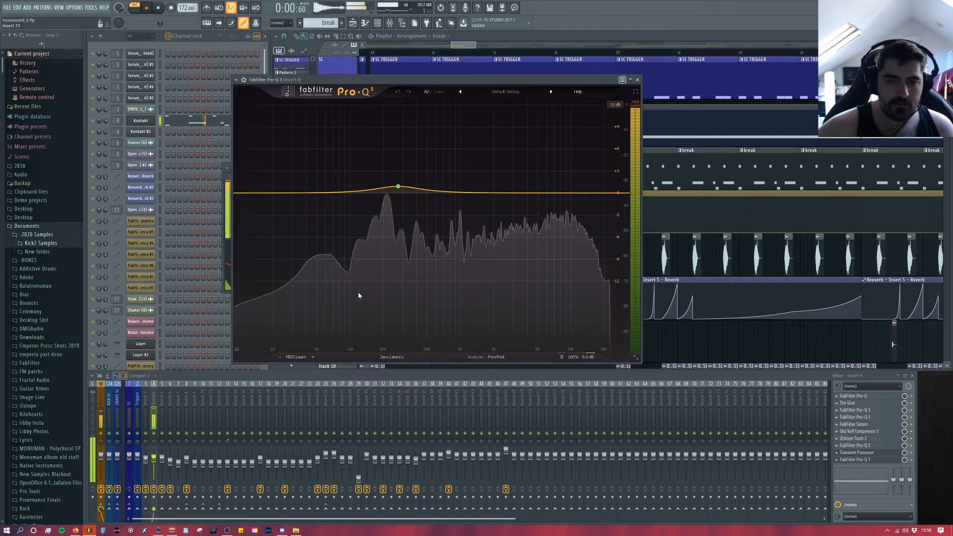
pyautogui.press('space')
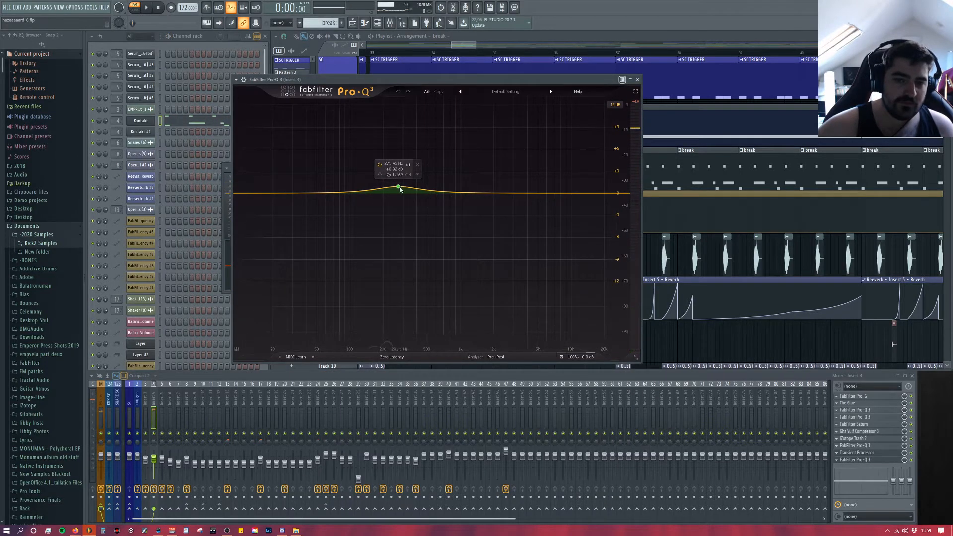
# Step: Play the break once more through the last Pro-Q 3 on Insert 4, and close the Pro-Q 3 and Transient Processor windows
pyautogui.press('space')
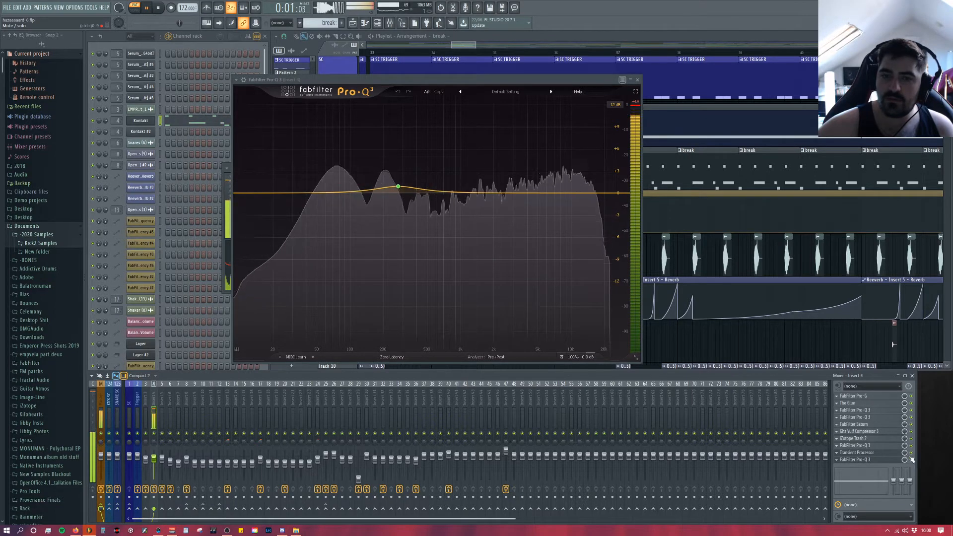
pyautogui.press('space')
pyautogui.click(638, 79)
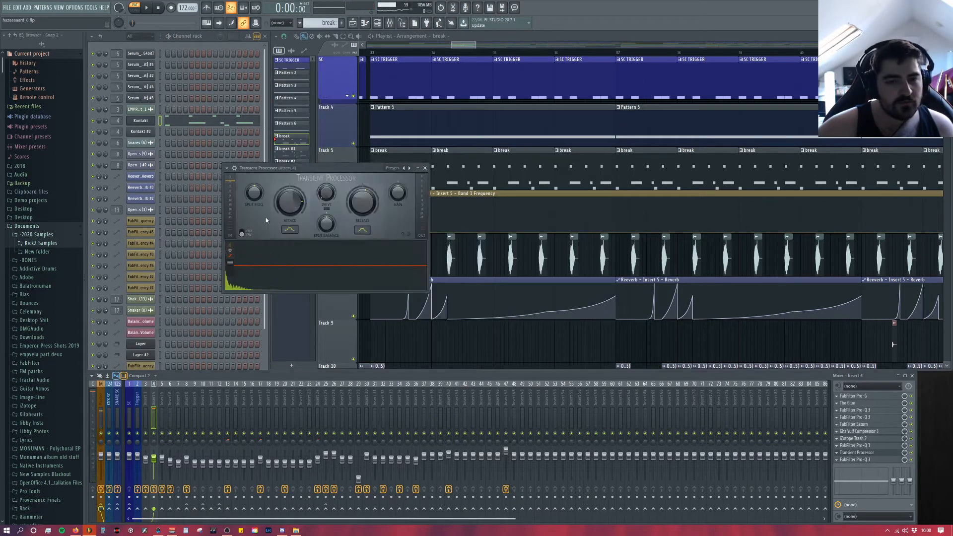
pyautogui.click(427, 169)
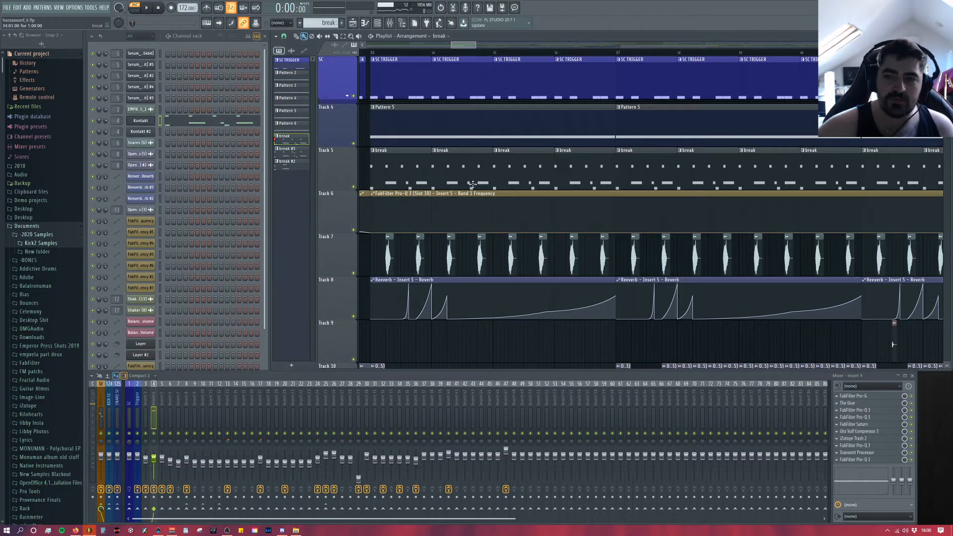
# Step: Solo Track 5, enable Track 7 alongside it, and play the break with its snare layer from bar 33
pyautogui.scroll(-4, 518, 177)
pyautogui.scroll(6, 691, 179)
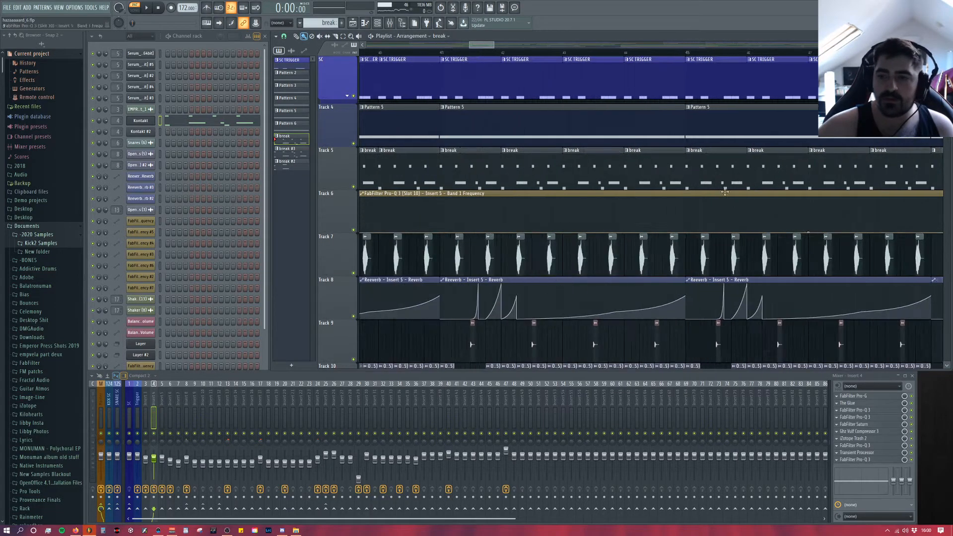
pyautogui.scroll(-9, 688, 178)
pyautogui.scroll(3, 793, 201)
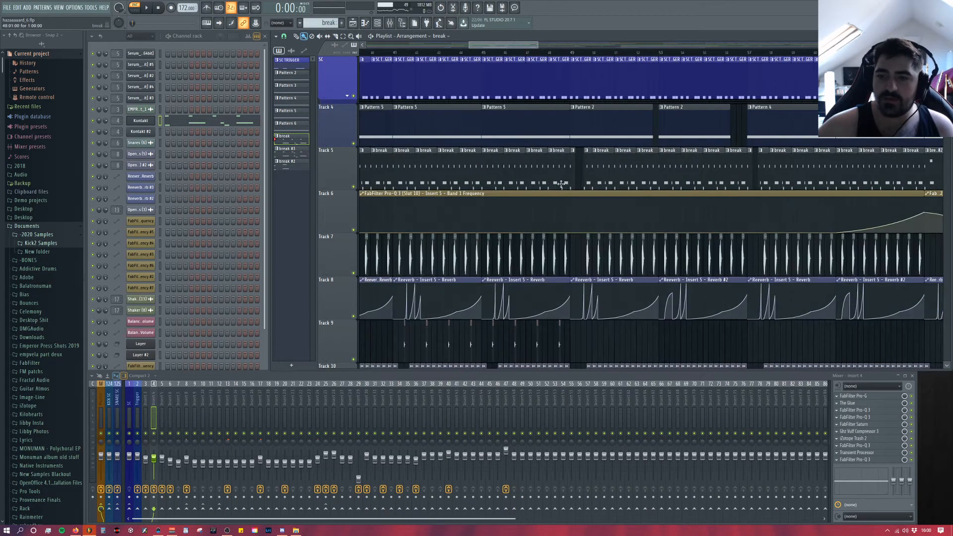
pyautogui.scroll(-5, 800, 200)
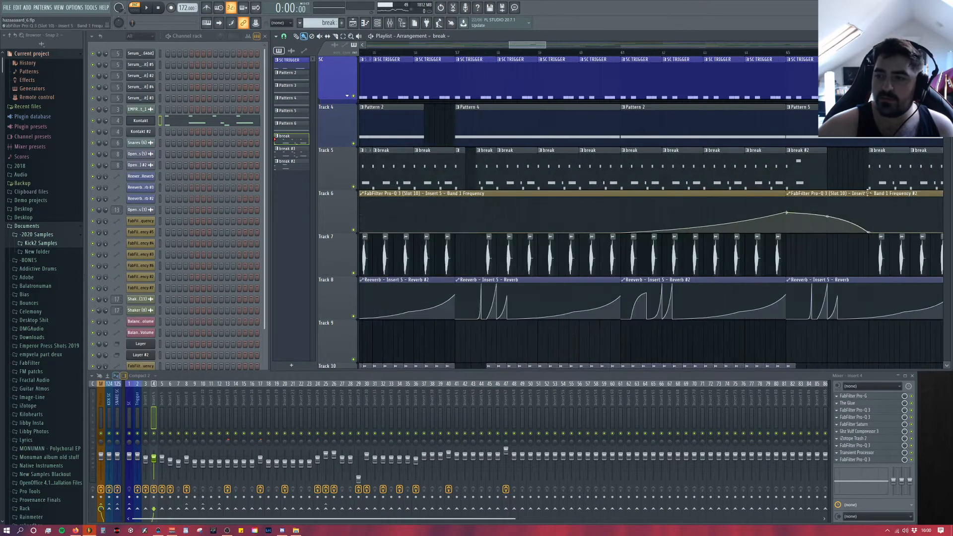
pyautogui.scroll(5, 398, 202)
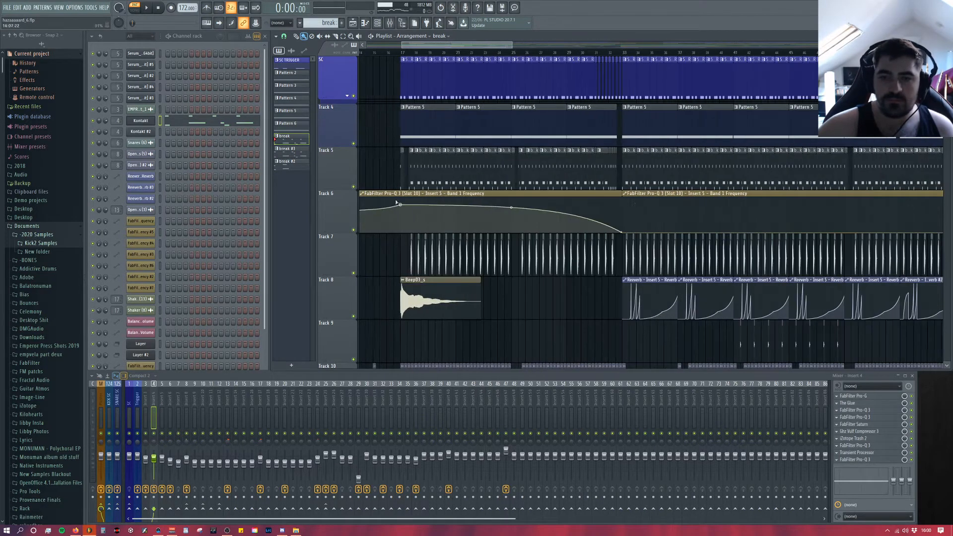
pyautogui.scroll(4, 684, 203)
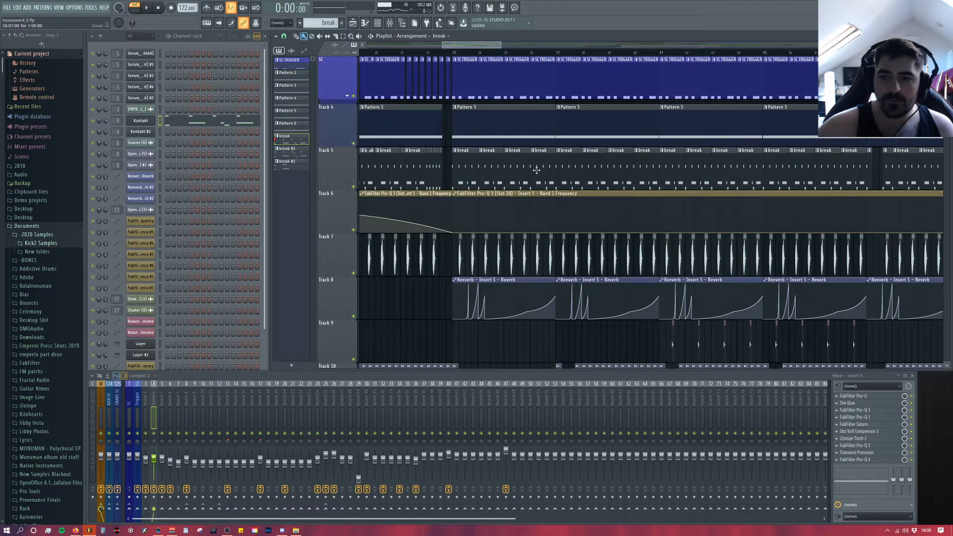
pyautogui.rightClick(354, 186)
pyautogui.click(353, 273)
pyautogui.click(478, 53)
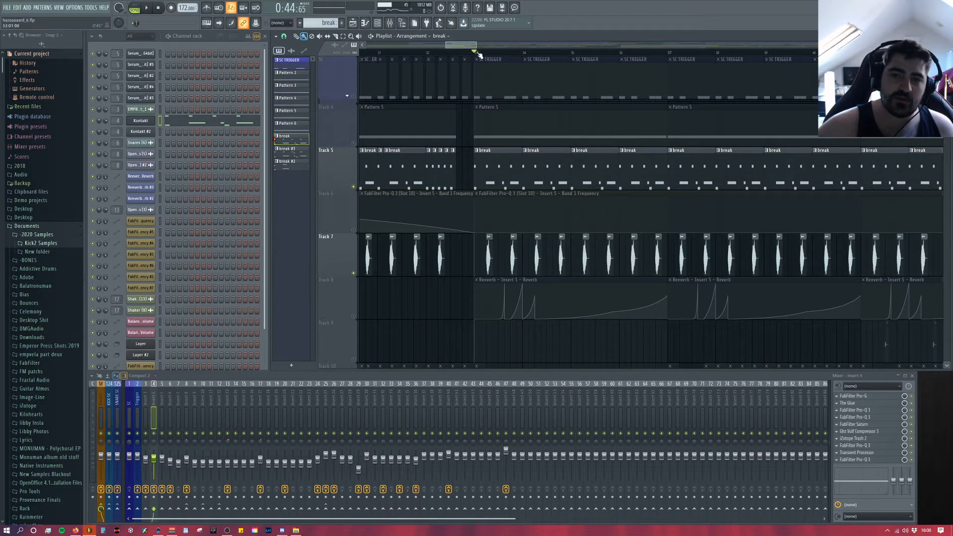
pyautogui.press('space')
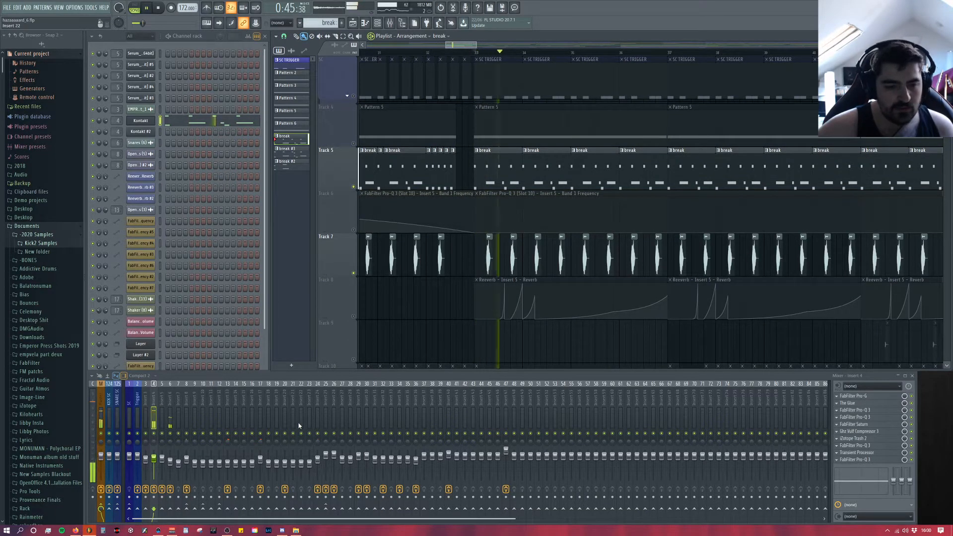
pyautogui.press('space')
# Step: Unmute the automation tracks that accompany the break and snare layer, including Tracks 6, 8 and 11
pyautogui.click(354, 230)
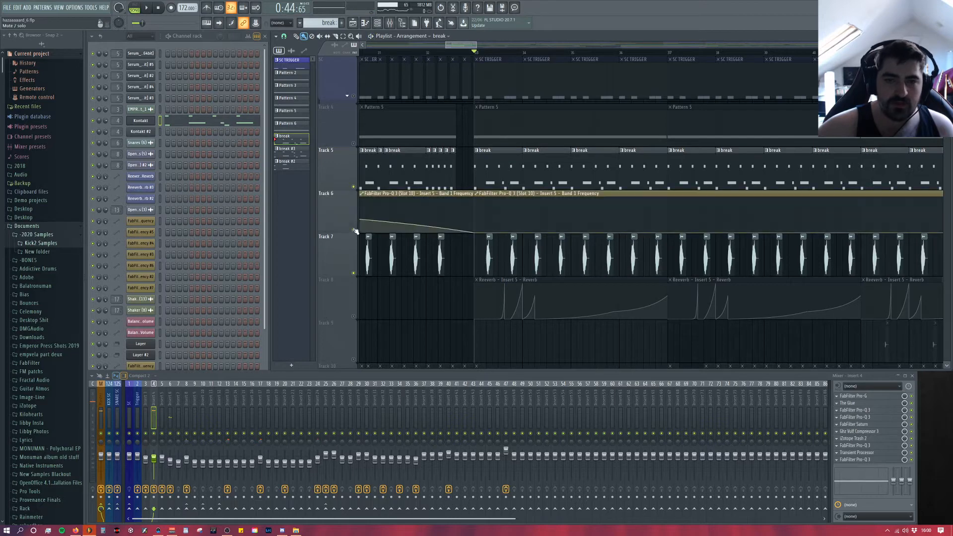
pyautogui.scroll(-2, 364, 186)
pyautogui.click(353, 230)
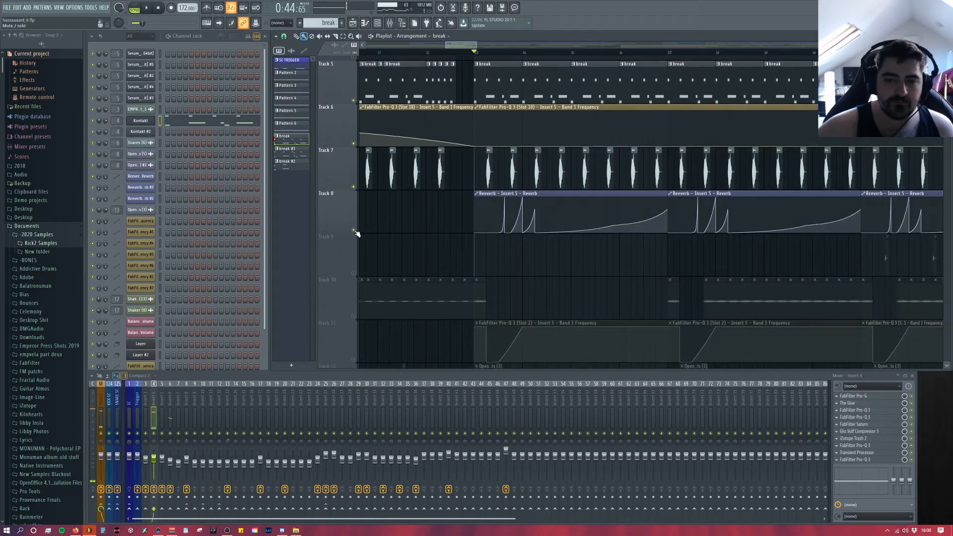
pyautogui.click(353, 360)
pyautogui.scroll(-10, 400, 210)
pyautogui.scroll(4, 376, 196)
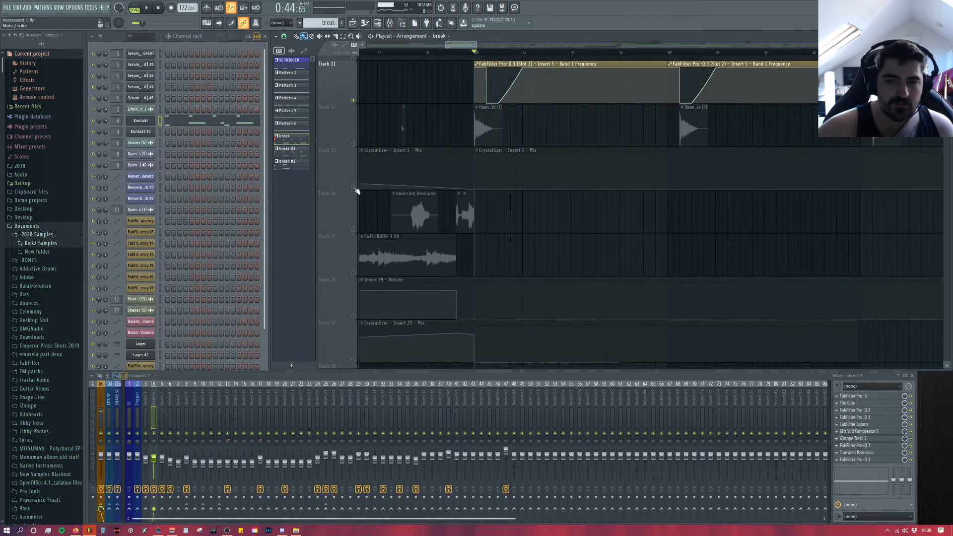
pyautogui.click(354, 187)
pyautogui.click(353, 316)
pyautogui.click(354, 361)
pyautogui.scroll(-8, 352, 273)
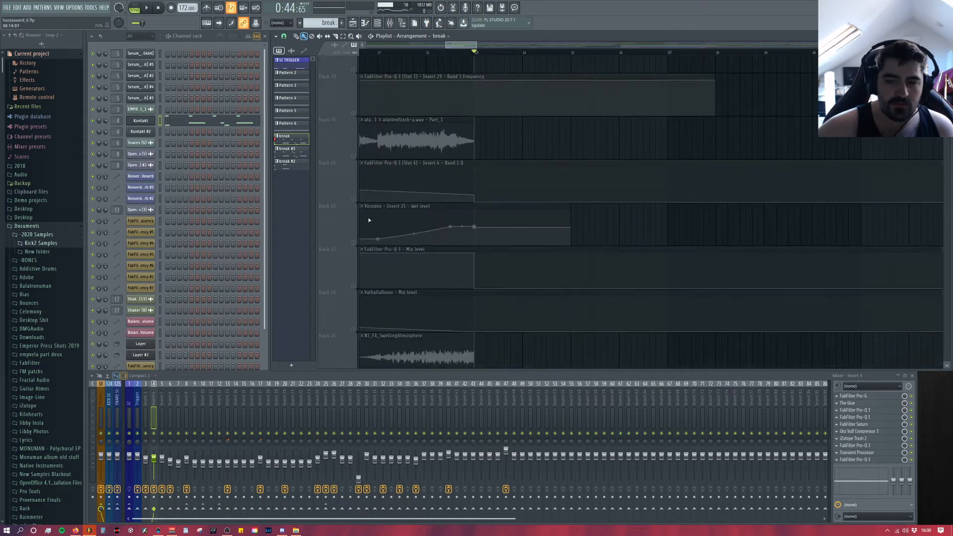
pyautogui.scroll(15, 347, 174)
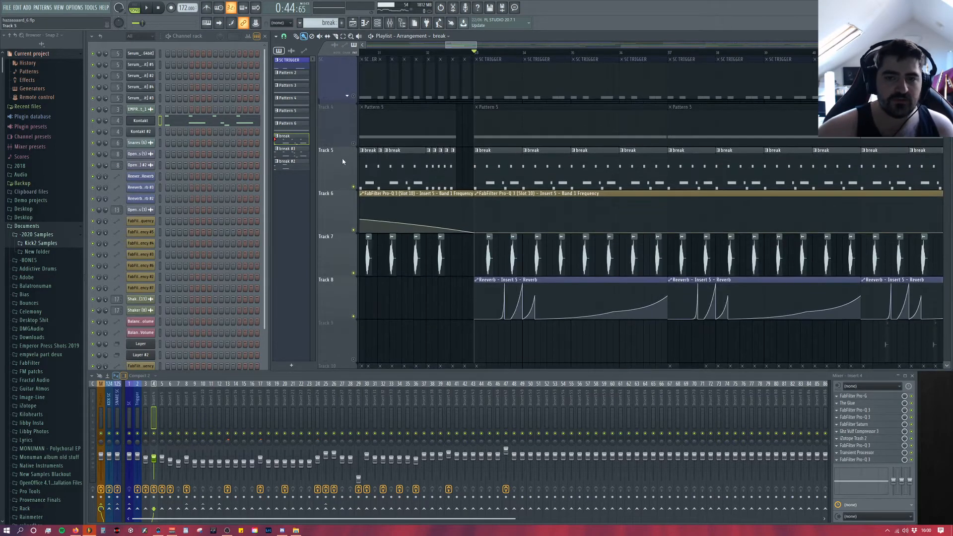
# Step: Re-enable all playlist tracks except Track 4, and play the drop from bar 33
pyautogui.rightClick(353, 144)
pyautogui.click(354, 144)
pyautogui.press('space')
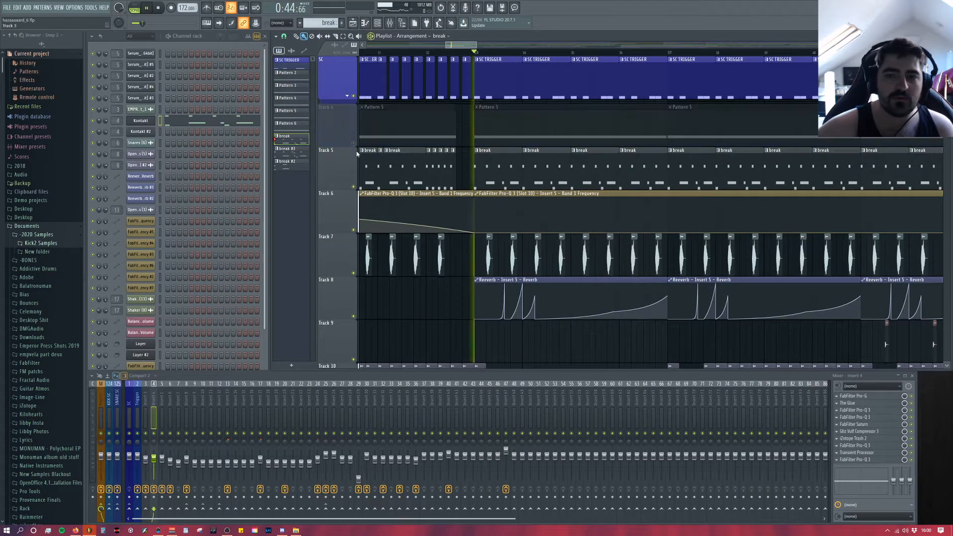
pyautogui.scroll(4, 557, 295)
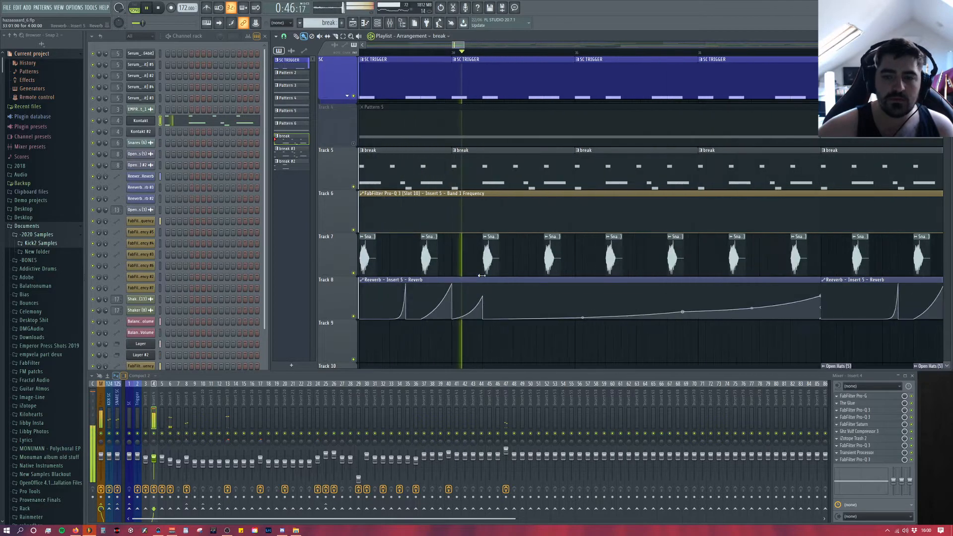
pyautogui.press('space')
# Step: Open the Snares (6) clip on Track 7 and audition the sample with and without Insert 6's effects
pyautogui.scroll(4, 427, 257)
pyautogui.doubleClick(427, 257)
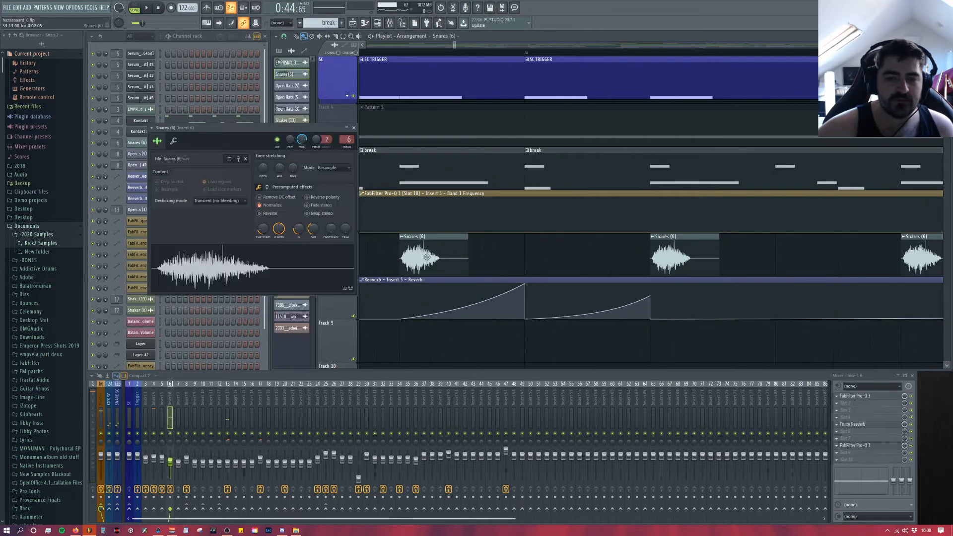
pyautogui.click(282, 269)
pyautogui.click(283, 269)
pyautogui.click(282, 269)
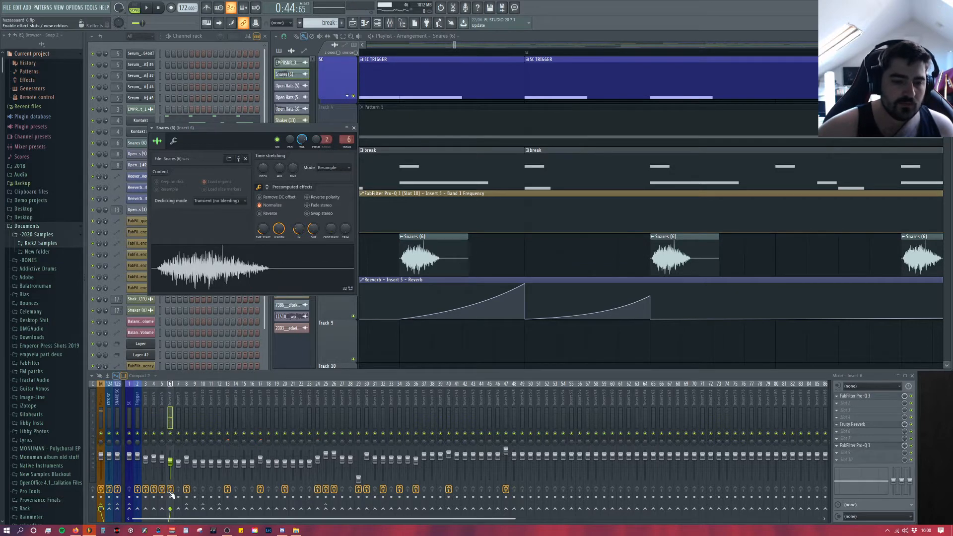
pyautogui.click(256, 281)
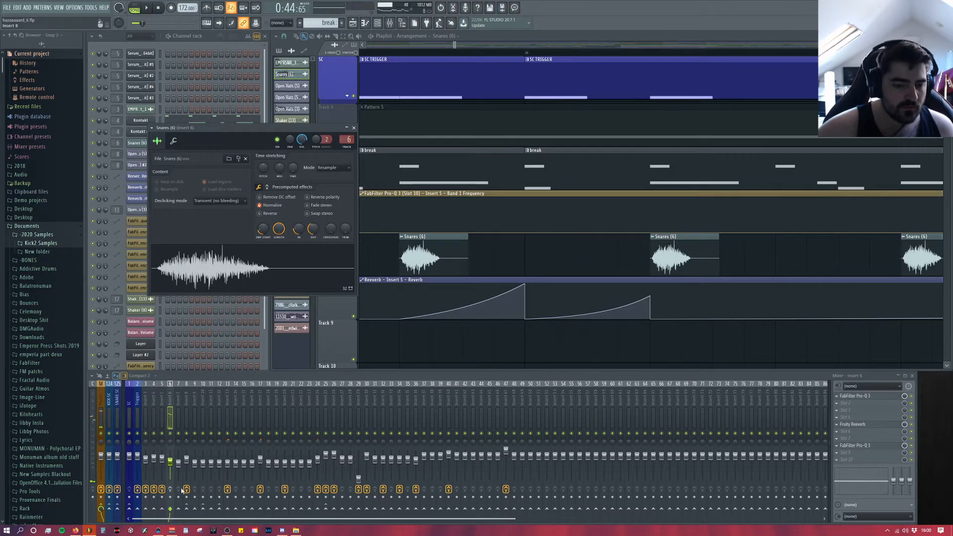
# Step: Audition the snare with its ring modulation mix turned fully down and turned back up
pyautogui.click(267, 187)
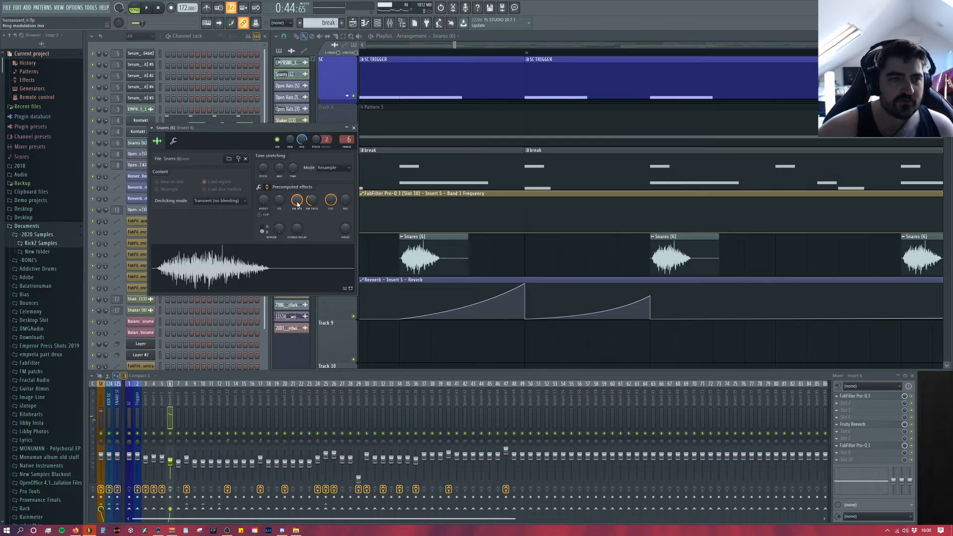
pyautogui.click(253, 271)
pyautogui.moveTo(299, 200); pyautogui.dragTo(299, 238)
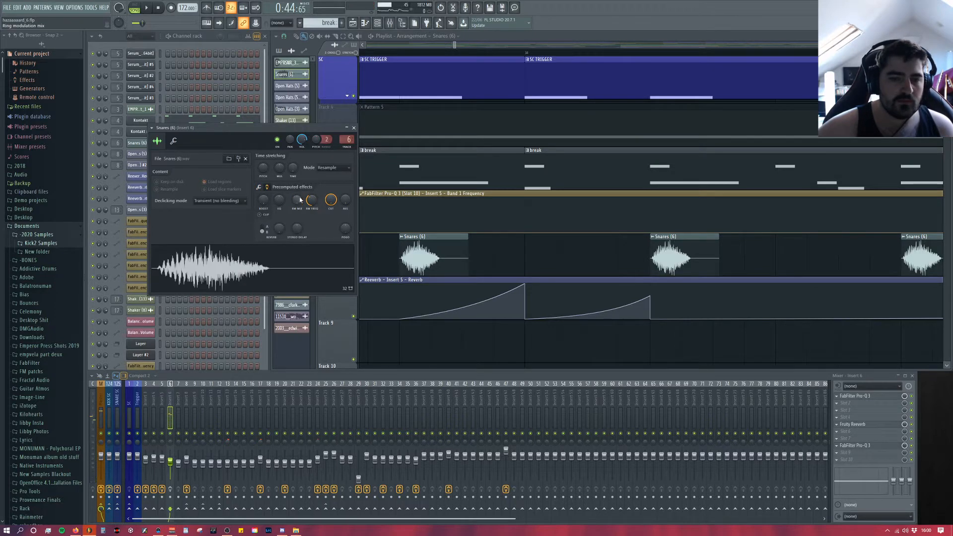
pyautogui.click(288, 252)
pyautogui.moveTo(297, 200); pyautogui.dragTo(297, 159)
pyautogui.click(281, 289)
# Step: Audition the snare with its fade-in removed, and set the fade-in back to 25%
pyautogui.click(259, 187)
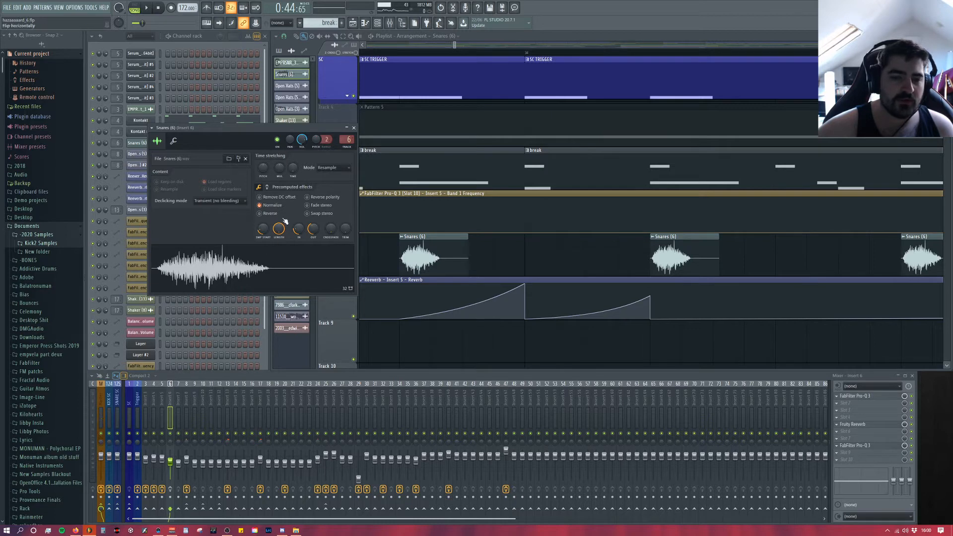
pyautogui.click(270, 264)
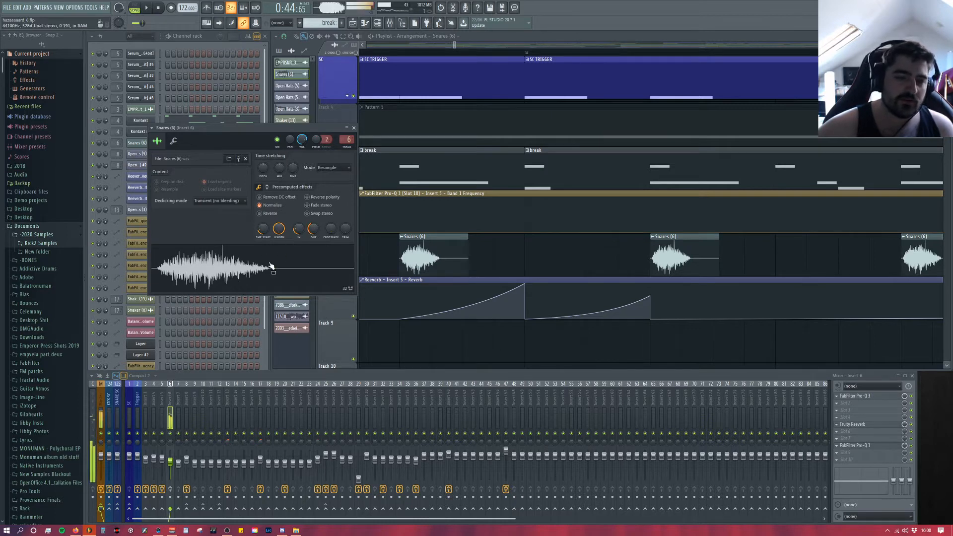
pyautogui.moveTo(299, 229); pyautogui.dragTo(292, 265)
pyautogui.click(290, 288)
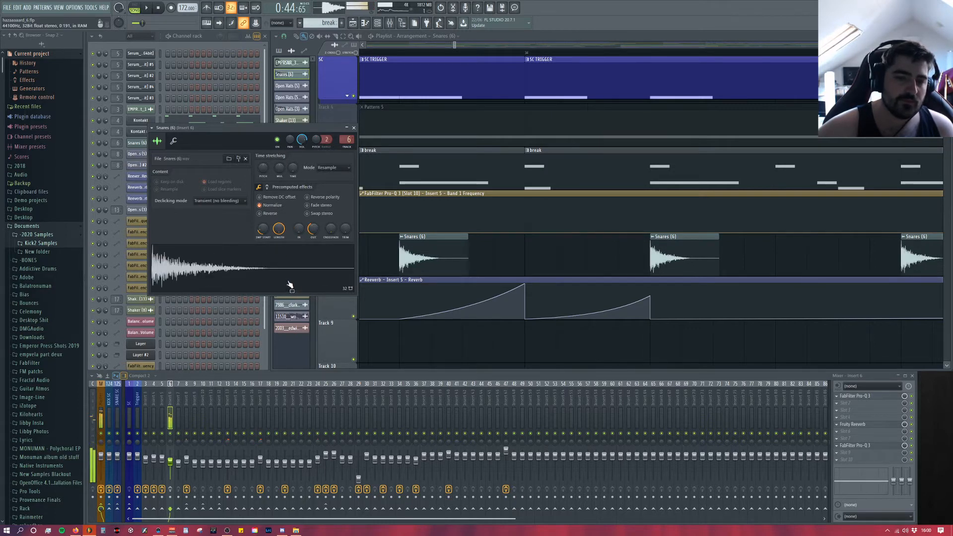
pyautogui.click(290, 285)
pyautogui.moveTo(298, 230)
pyautogui.mouseDown()
pyautogui.moveTo(298, 212)
pyautogui.moveTo(298, 244)
pyautogui.moveTo(297, 234)
pyautogui.mouseUp()
pyautogui.click(298, 260)
pyautogui.click(298, 263)
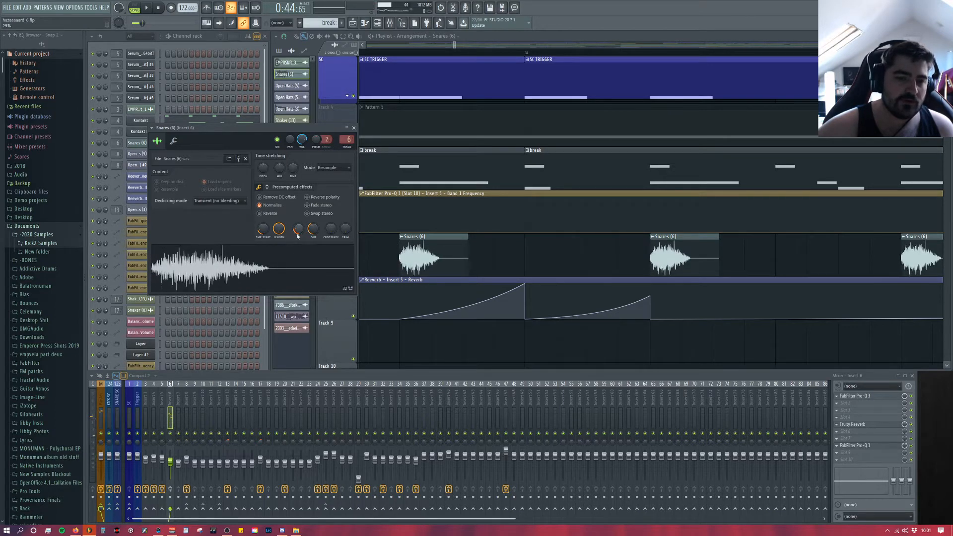
# Step: Play the drop to hear how the Snares (6) layer sits with the break, and close its sampler window
pyautogui.rightClick(525, 258)
pyautogui.press('space')
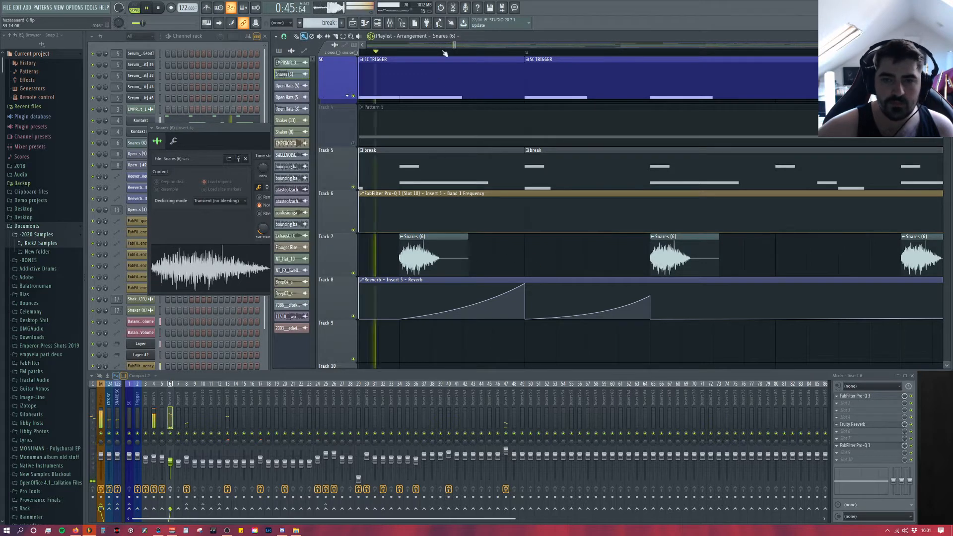
pyautogui.press('space')
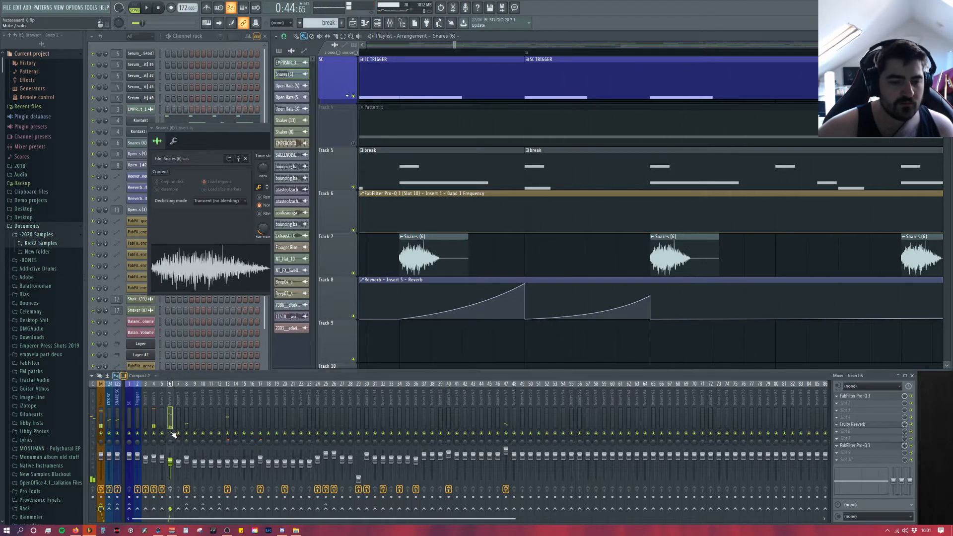
pyautogui.press('space')
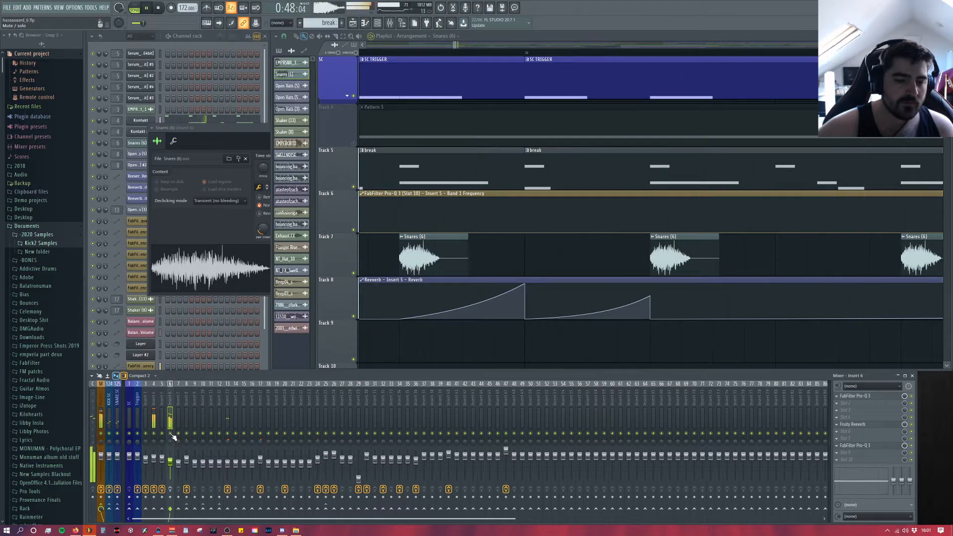
pyautogui.click(226, 130)
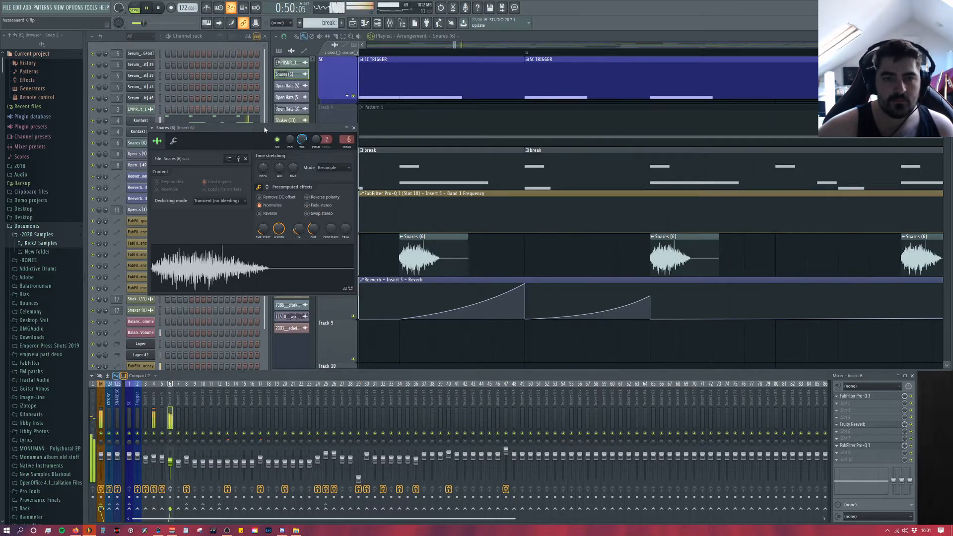
pyautogui.click(353, 127)
pyautogui.press('space')
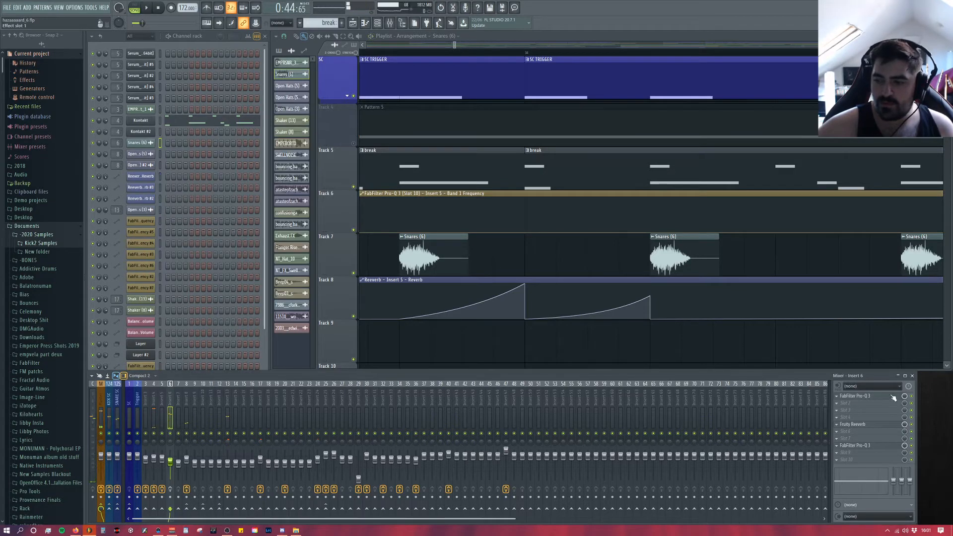
# Step: Open the first Pro-Q 3 on Insert 6, play the drop to examine the snare layer's EQ, and close it
pyautogui.click(894, 398)
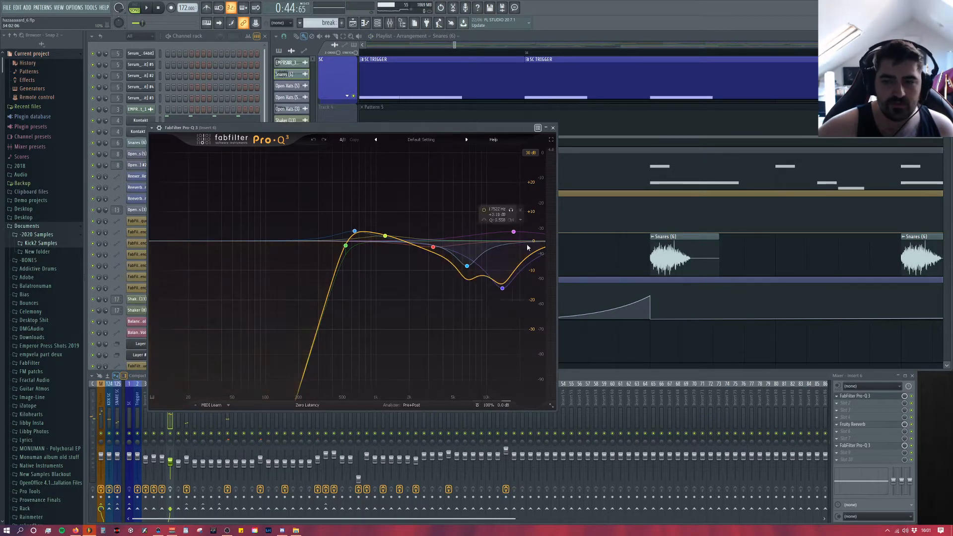
pyautogui.press('space')
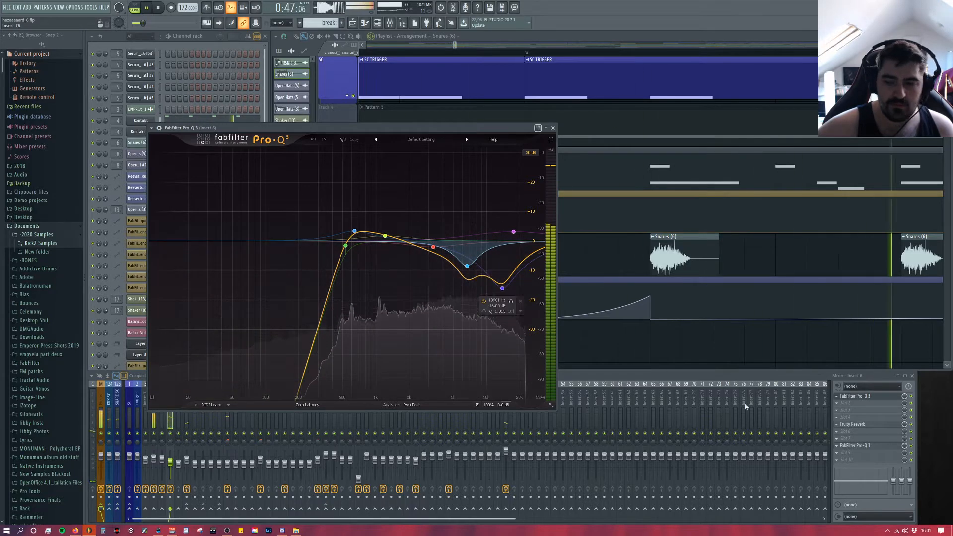
pyautogui.click(554, 128)
pyautogui.press('space')
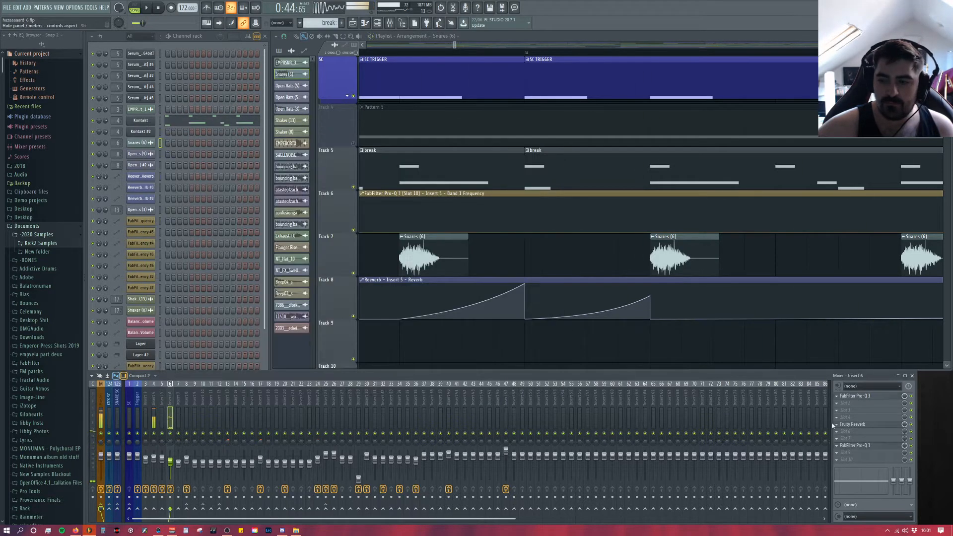
# Step: Open the Fruity Reeverb on Insert 6, audition the snare with the reverb at 0% and back at 11%, and close it
pyautogui.click(860, 426)
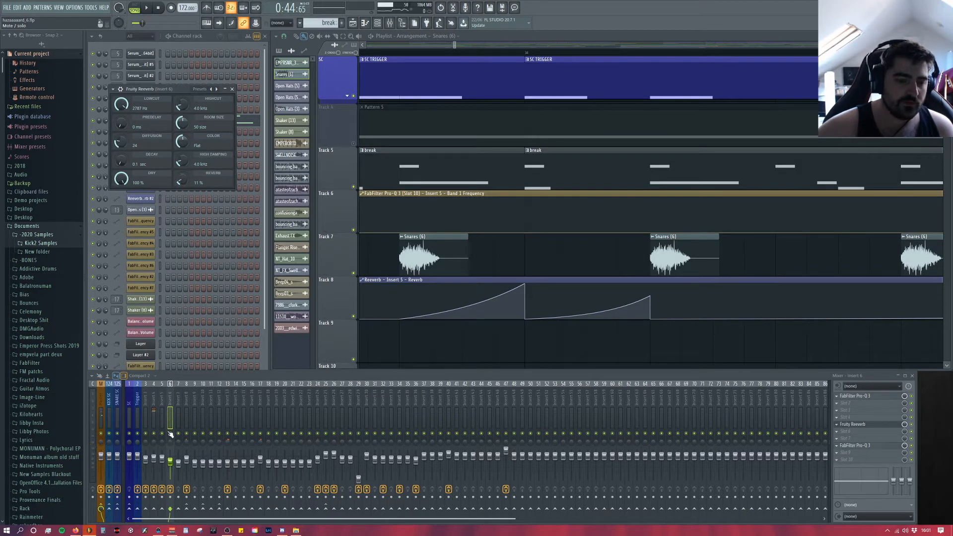
pyautogui.press('space')
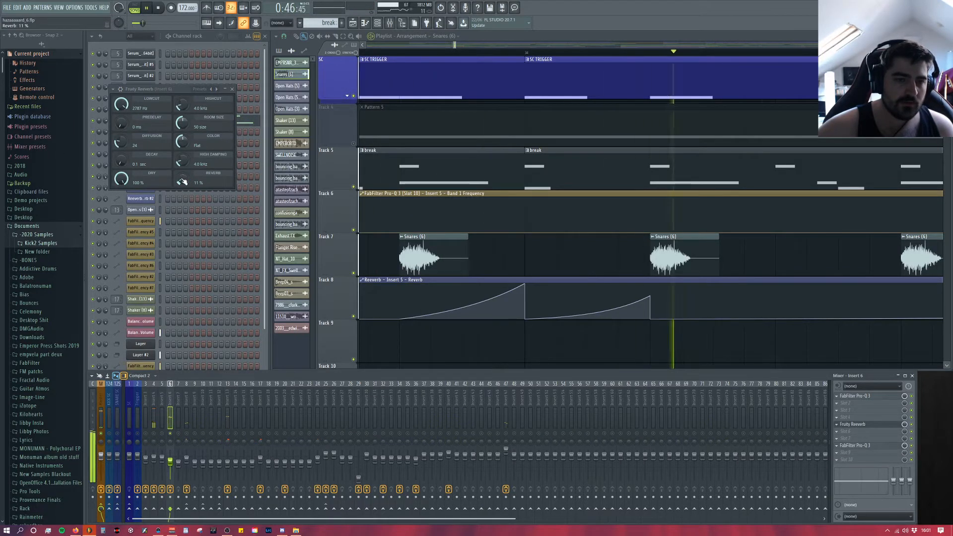
pyautogui.moveTo(183, 181); pyautogui.dragTo(210, 332)
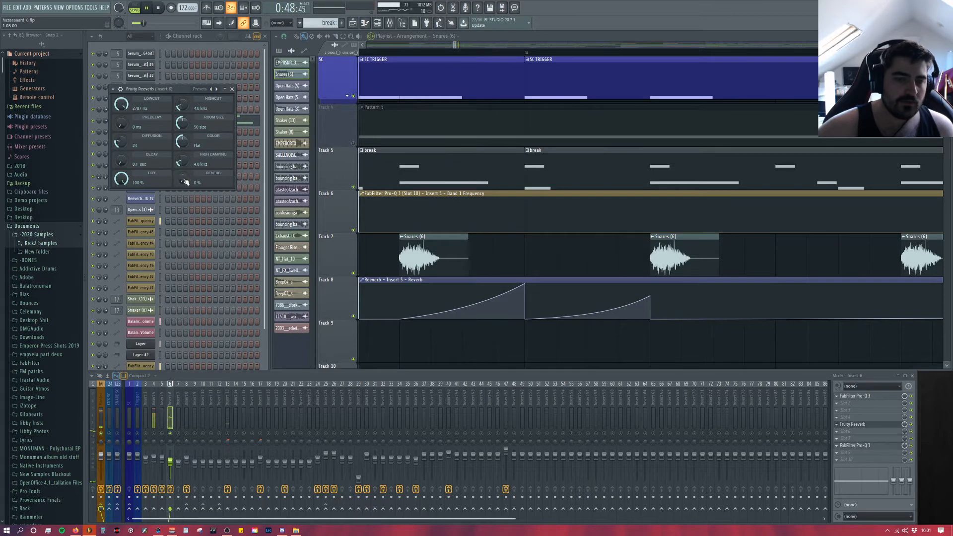
pyautogui.press('space')
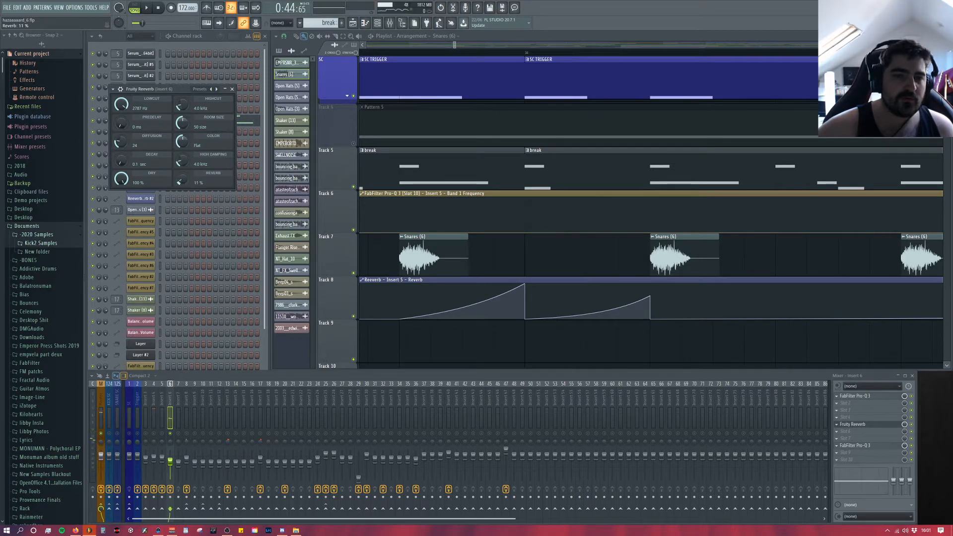
pyautogui.press('space')
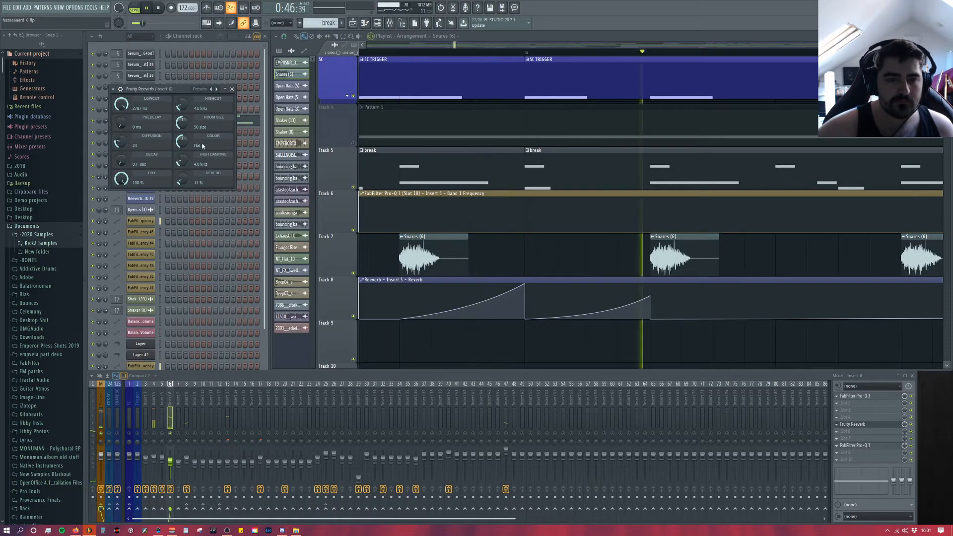
pyautogui.press('space')
pyautogui.click(232, 89)
# Step: Open the second Pro-Q 3 on Insert 6, play the drop to examine its two mid-range cuts, and close it
pyautogui.click(858, 440)
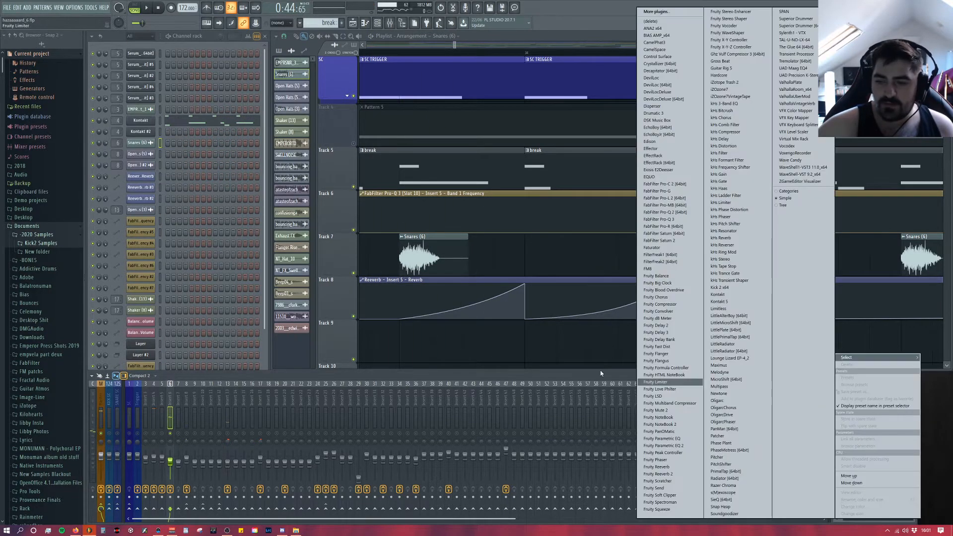
pyautogui.click(595, 379)
pyautogui.press('space')
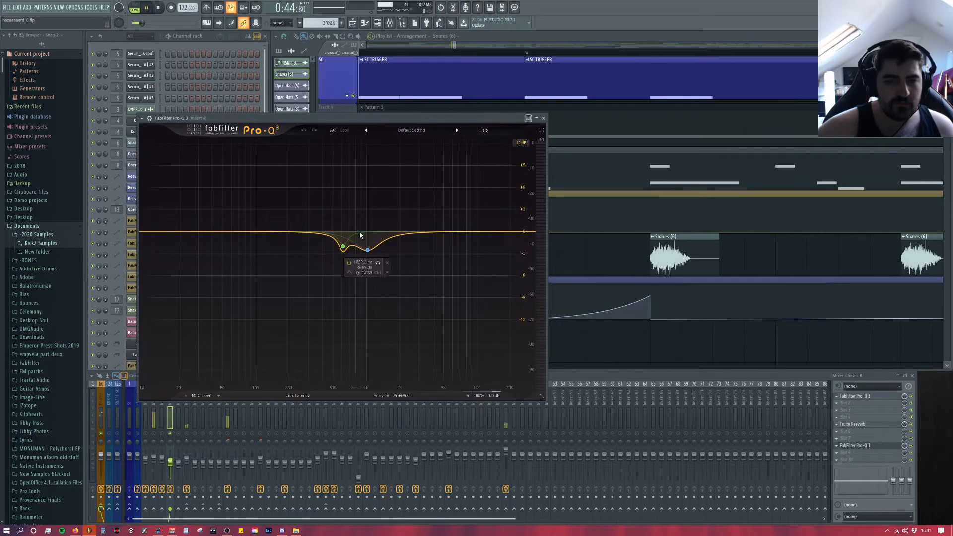
pyautogui.press('space')
pyautogui.press('space')
pyautogui.press('space')
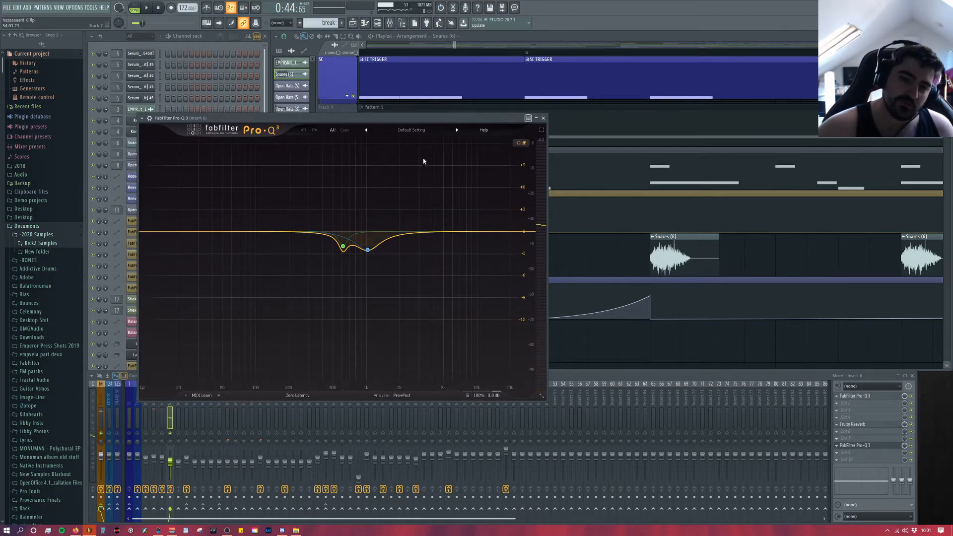
pyautogui.moveTo(329, 240)
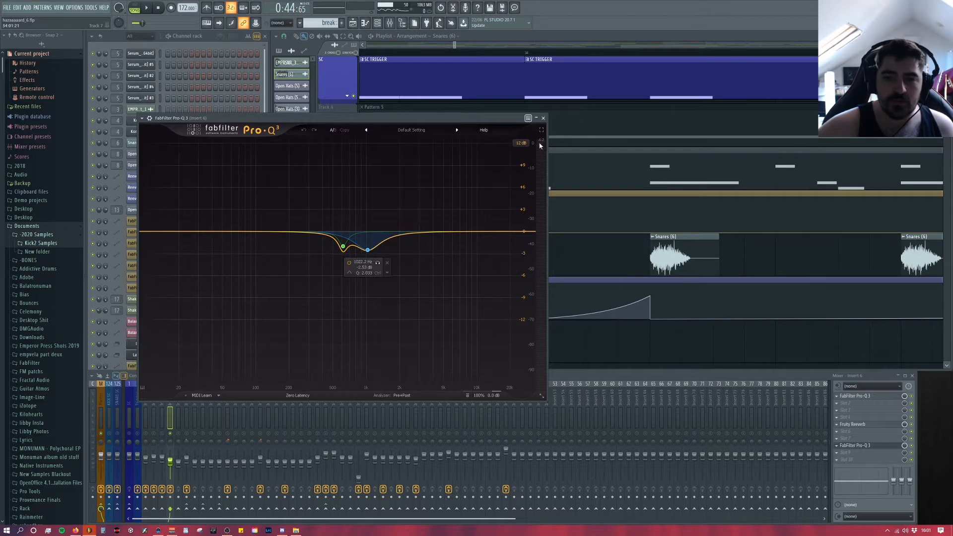
pyautogui.click(543, 118)
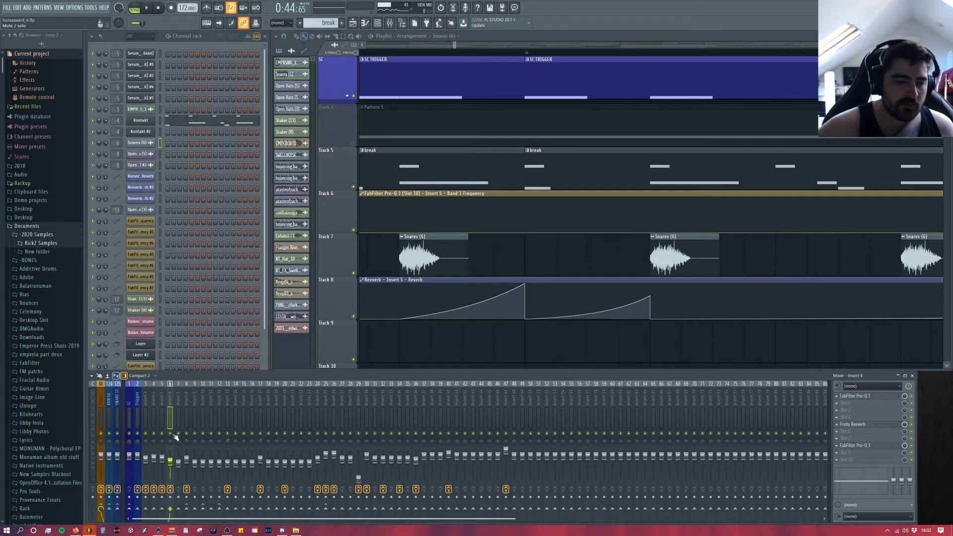
# Step: Play the drop from its start to hear the break with the snare layer and locate the open hats on the tracks below
pyautogui.press('space')
pyautogui.scroll(-2, 431, 318)
pyautogui.scroll(-3, 431, 318)
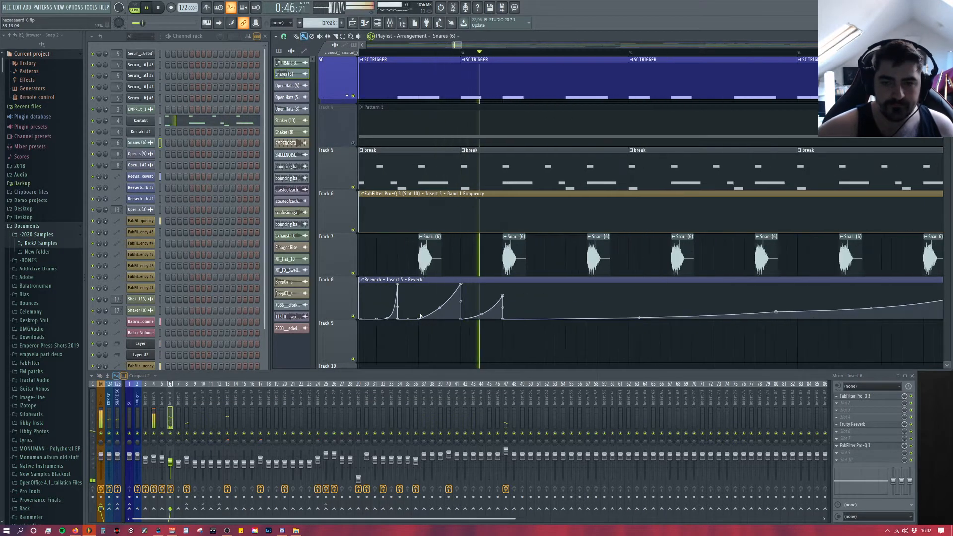
pyautogui.scroll(-3, 416, 260)
pyautogui.press('space')
pyautogui.moveTo(461, 48); pyautogui.dragTo(458, 48)
pyautogui.scroll(3, 450, 174)
pyautogui.click(448, 187)
pyautogui.press('space')
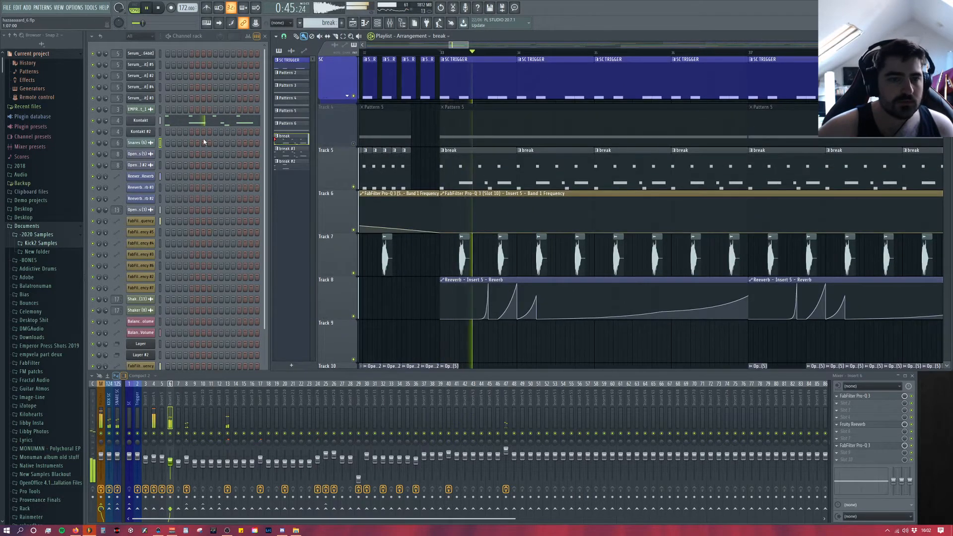
pyautogui.scroll(-8, 462, 209)
pyautogui.press('space')
# Step: Open the Open Hats (3) clip's sampler to examine the sample and its Insert 13 routing, and close it
pyautogui.doubleClick(455, 125)
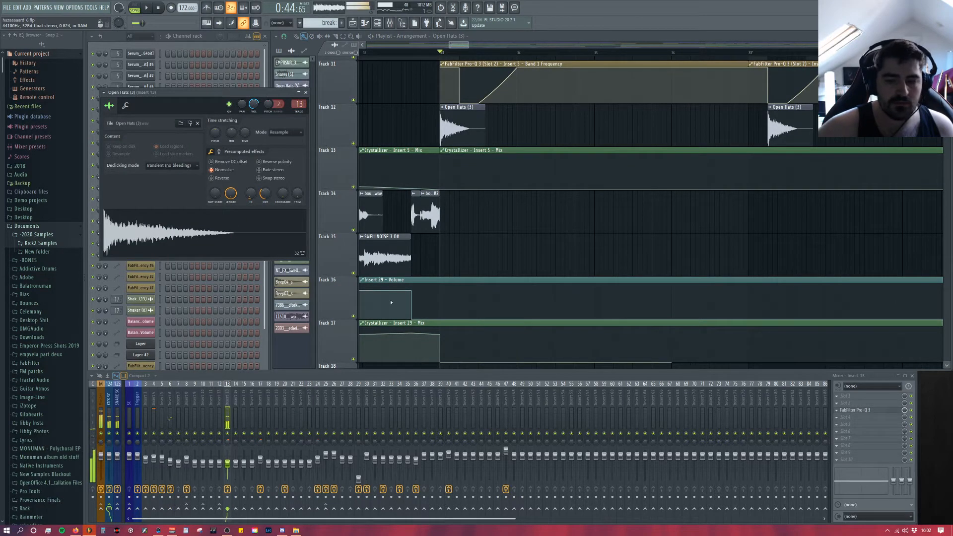
pyautogui.click(875, 411)
pyautogui.click(875, 413)
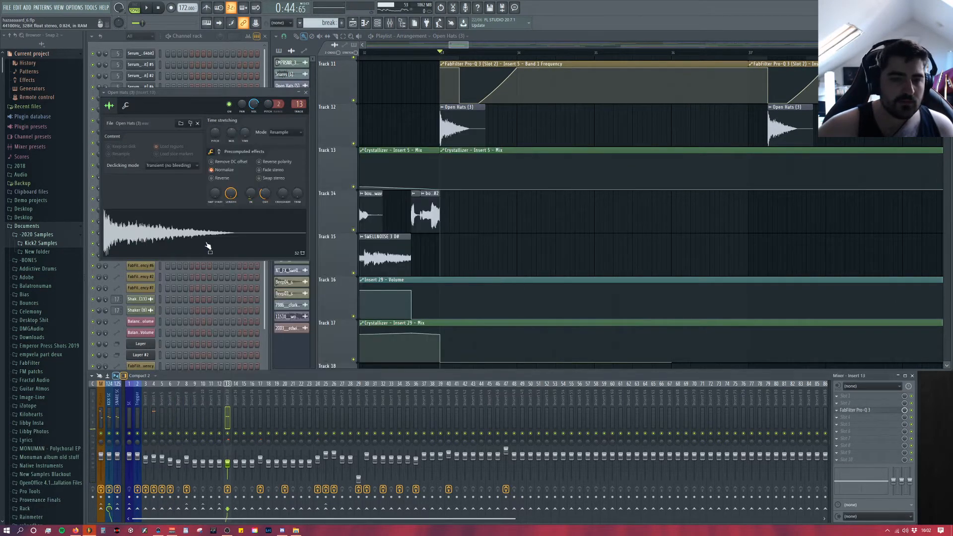
pyautogui.click(306, 92)
# Step: Play the drop to hear the Open Hats (3) hit in context while looking over the other hat and automation tracks
pyautogui.press('space')
pyautogui.scroll(5, 519, 283)
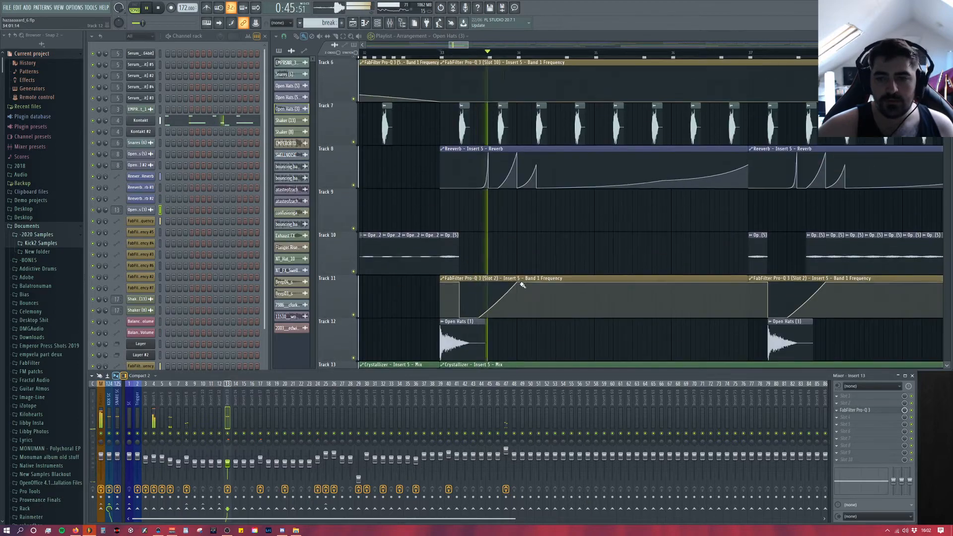
pyautogui.scroll(3, 542, 295)
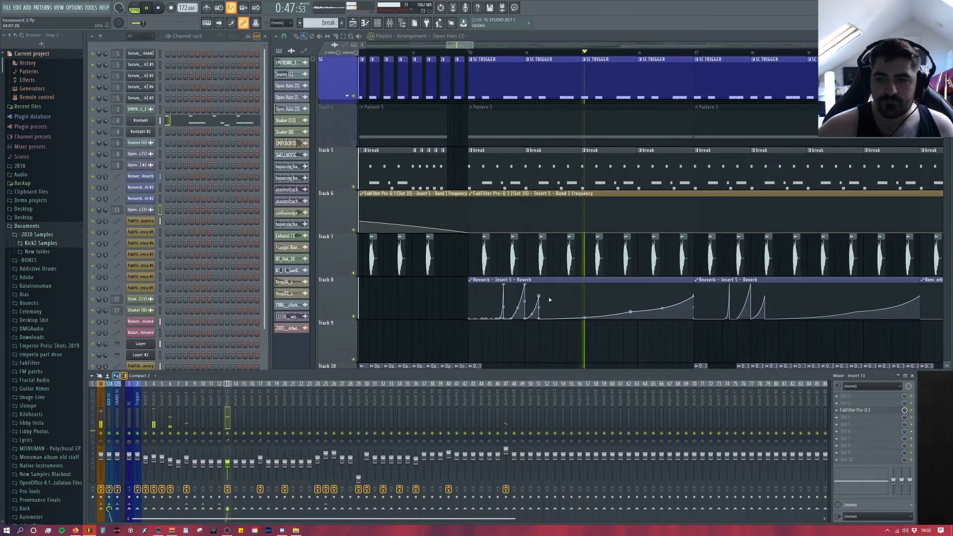
pyautogui.scroll(-13, 680, 275)
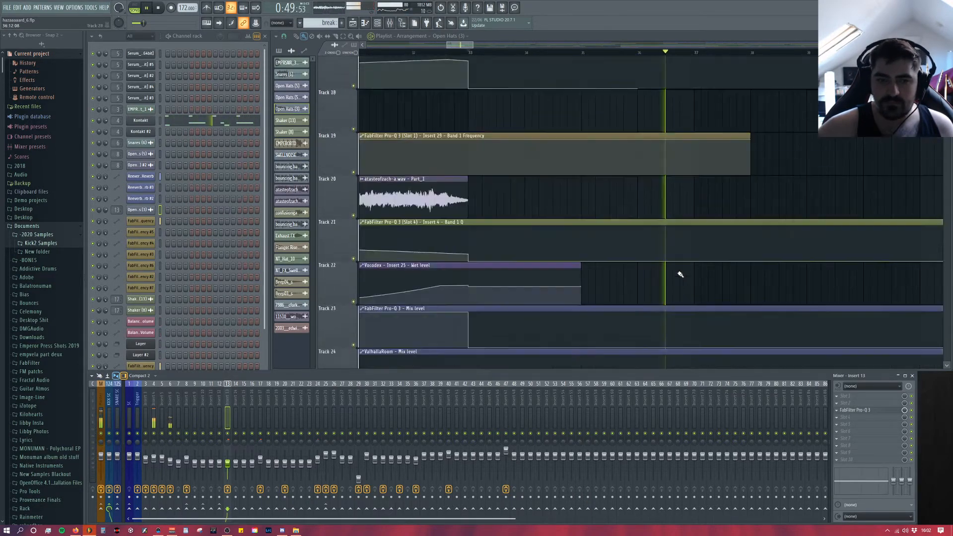
pyautogui.scroll(13, 680, 275)
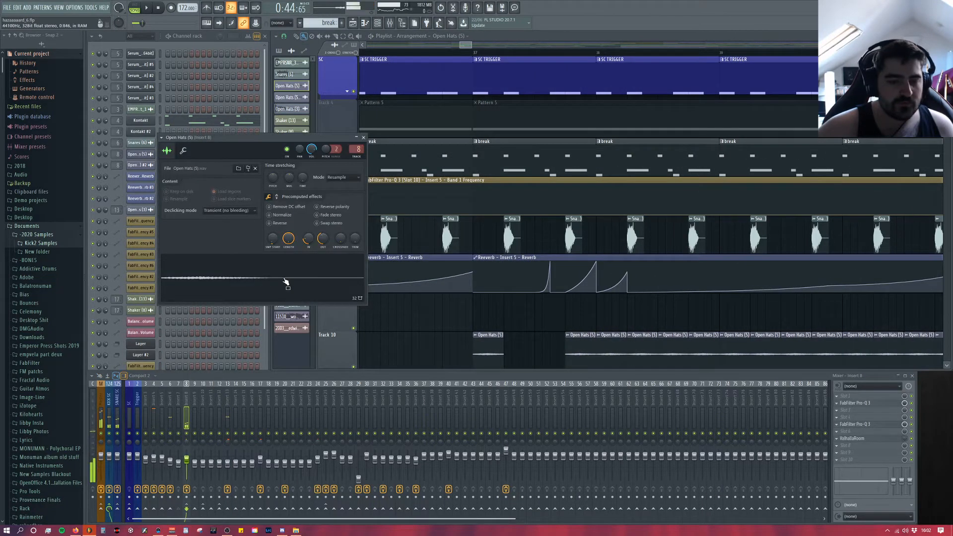
# Step: Examine the Open Hats (5) sampler's envelope settings and precomputed effects alongside its repeated clips on Track 10, and close it
pyautogui.rightClick(659, 322)
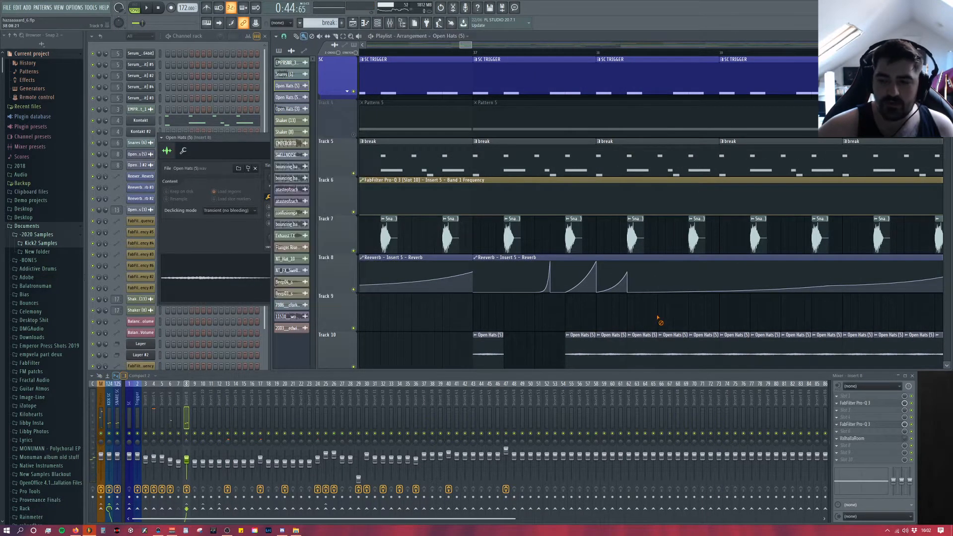
pyautogui.scroll(-3, 658, 321)
pyautogui.moveTo(472, 45); pyautogui.dragTo(451, 55)
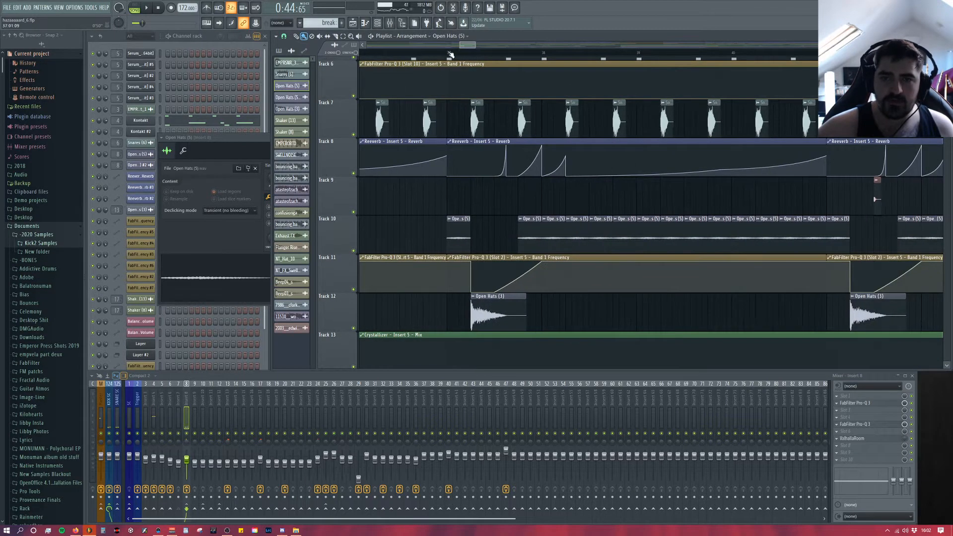
pyautogui.click(251, 151)
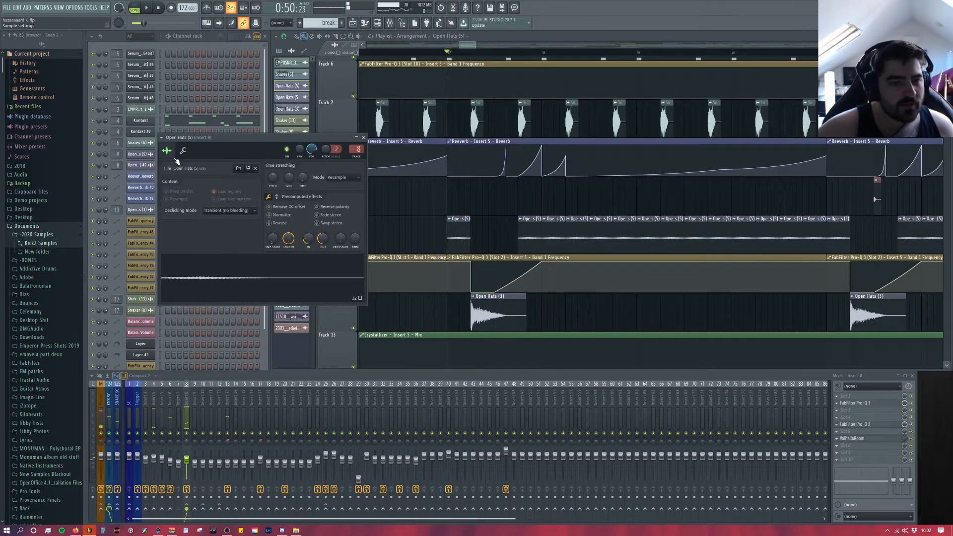
pyautogui.click(183, 150)
pyautogui.click(167, 150)
pyautogui.click(276, 196)
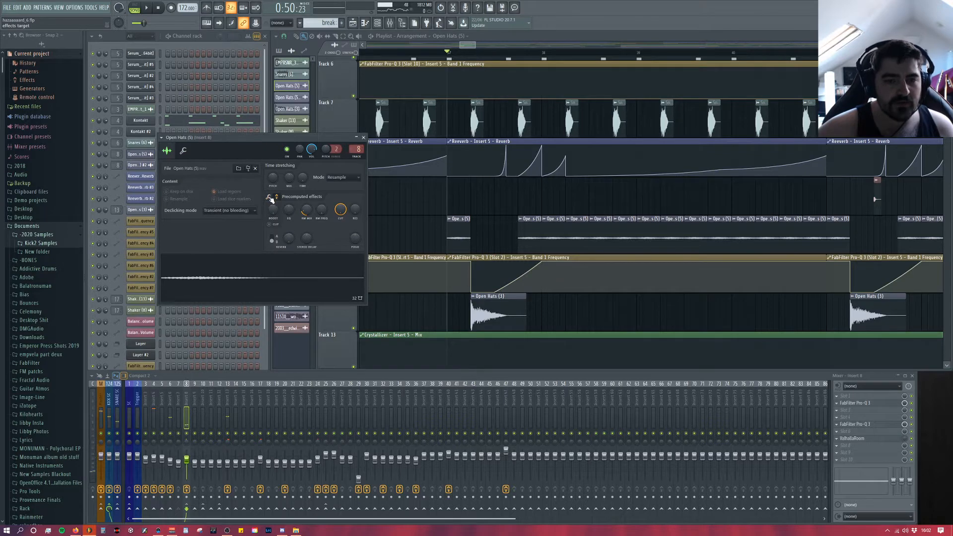
pyautogui.click(364, 138)
# Step: Open the cokebottle02 sample on Track 9 and play the section where it enters to hear it against the break
pyautogui.moveTo(471, 45); pyautogui.dragTo(490, 48)
pyautogui.doubleClick(399, 197)
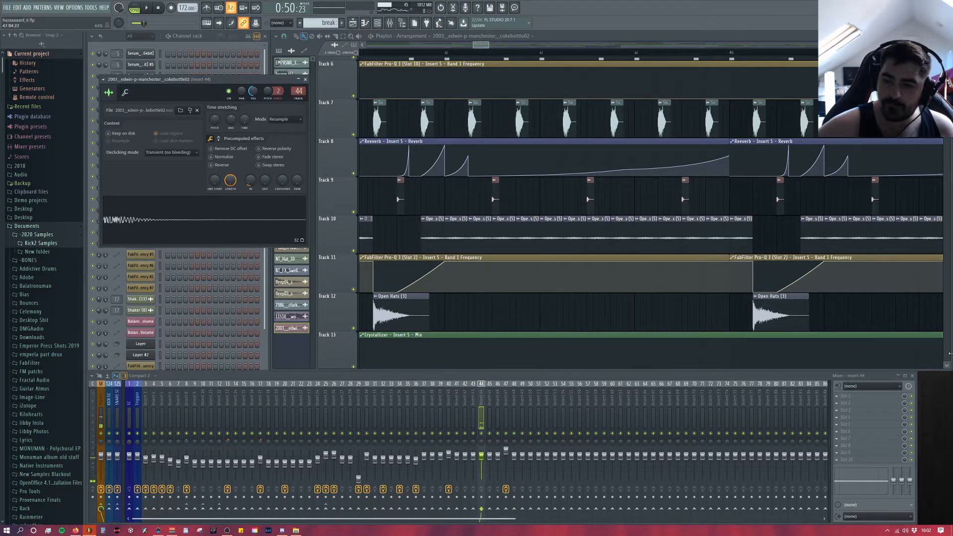
pyautogui.moveTo(484, 45); pyautogui.dragTo(481, 52)
pyautogui.click(497, 54)
pyautogui.press('space')
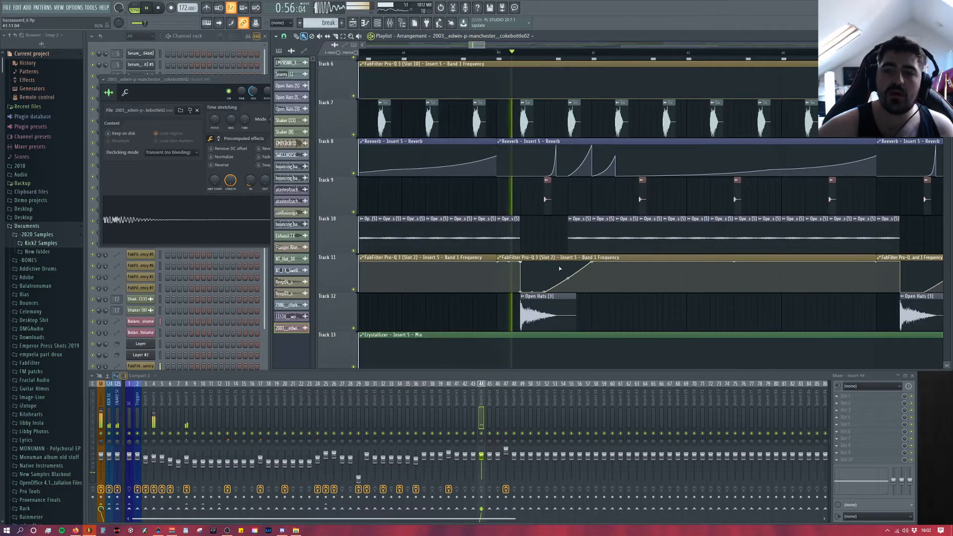
pyautogui.scroll(-5, 614, 281)
pyautogui.scroll(3, 752, 307)
pyautogui.scroll(4, 629, 261)
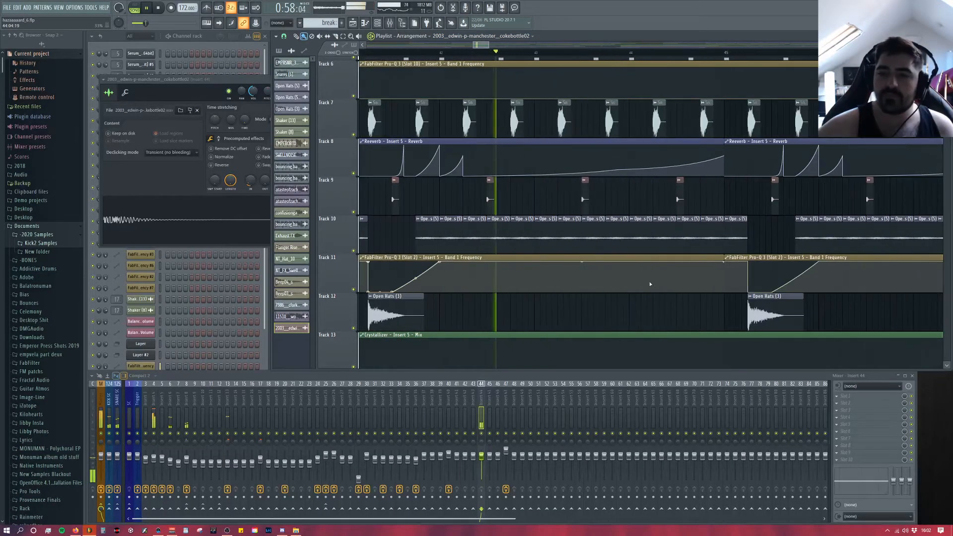
pyautogui.press('space')
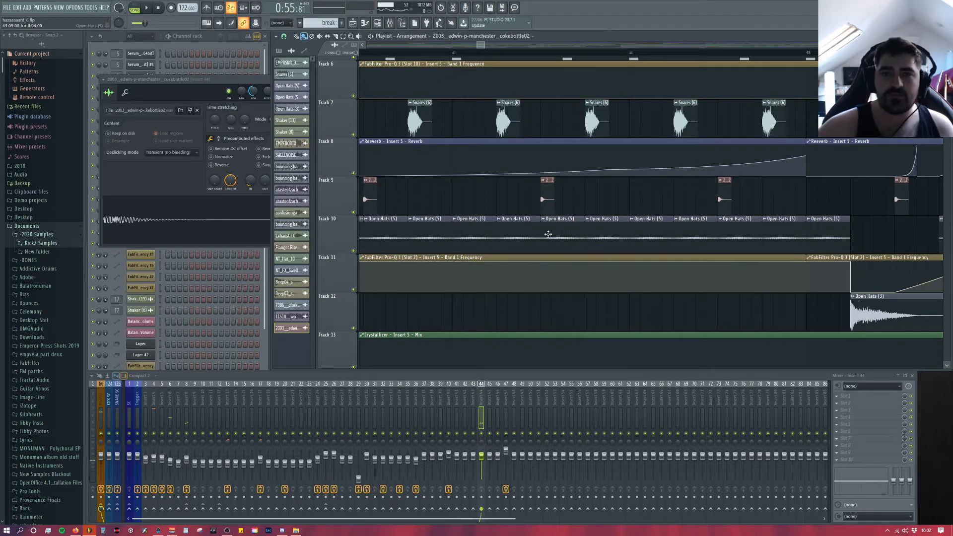
# Step: Examine the cokebottle02 clip placement on Track 9 and the second page of its precomputed effects, and close its sampler
pyautogui.scroll(-3, 654, 229)
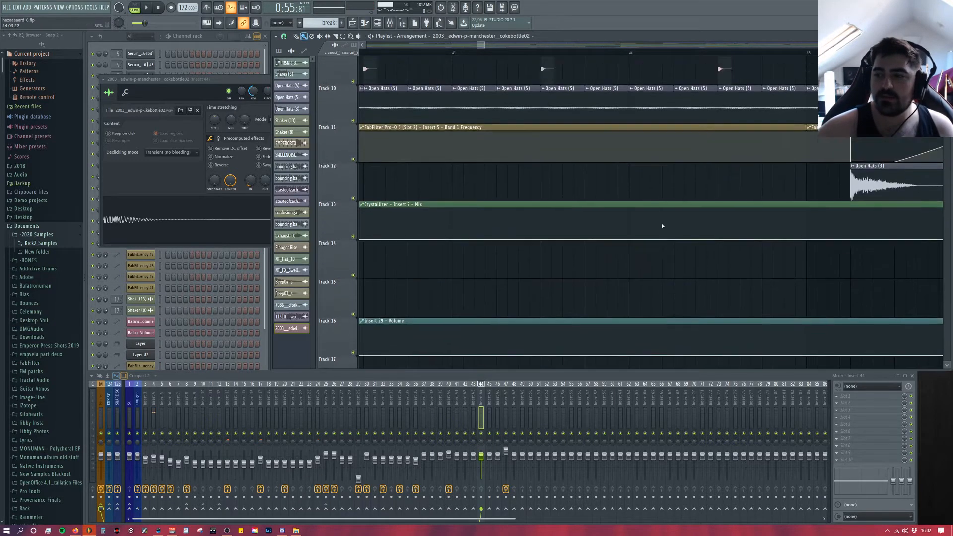
pyautogui.scroll(4, 664, 226)
pyautogui.scroll(-2, 667, 231)
pyautogui.scroll(-2, 685, 223)
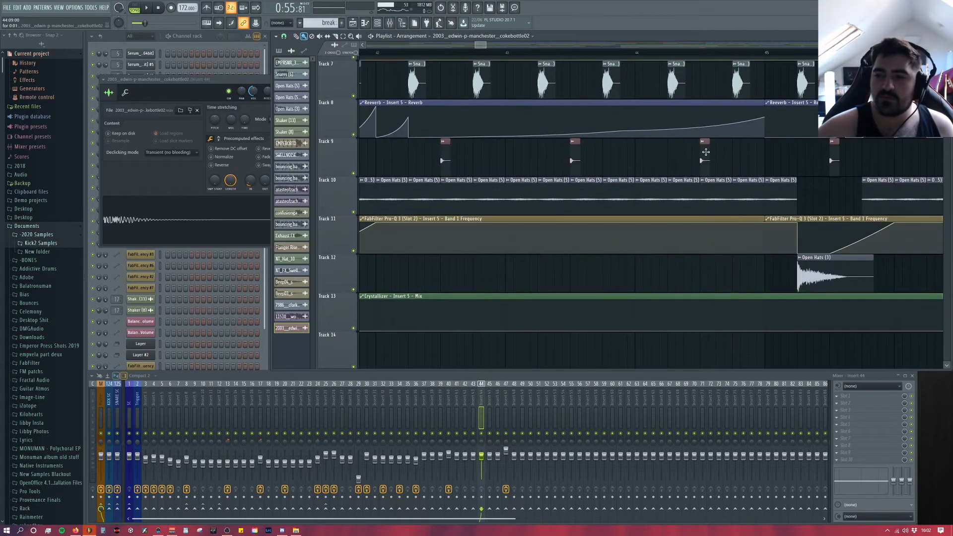
pyautogui.click(240, 231)
pyautogui.click(225, 140)
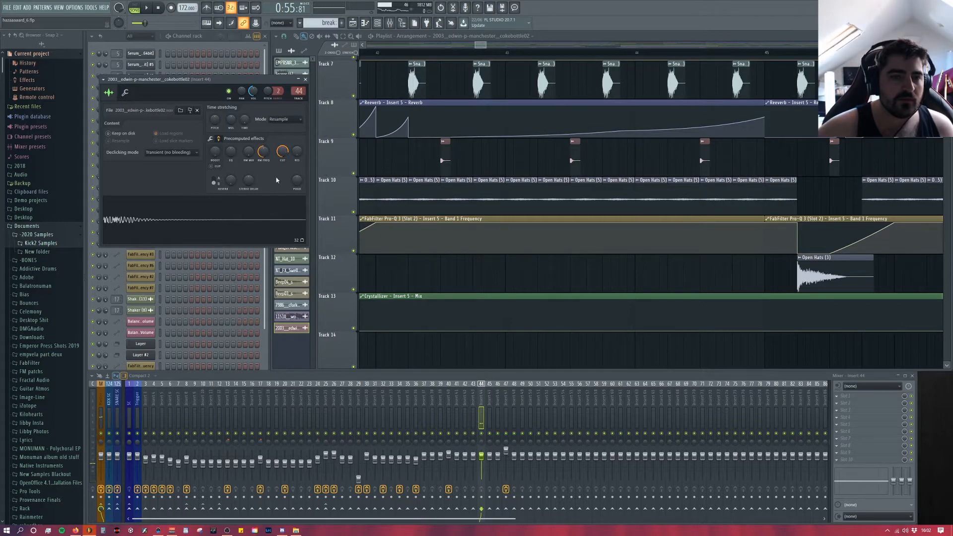
pyautogui.click(306, 80)
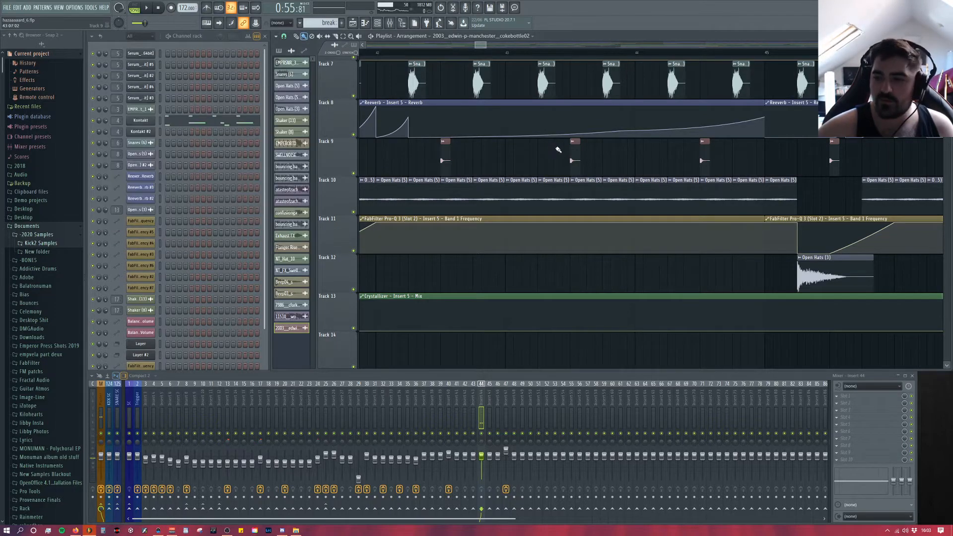
# Step: Play briefly from the SWELLNOISE clip on Track 15 to examine the swell and Exhaust FX leading into the next section
pyautogui.scroll(-4, 769, 225)
pyautogui.scroll(-6, 774, 292)
pyautogui.scroll(4, 707, 209)
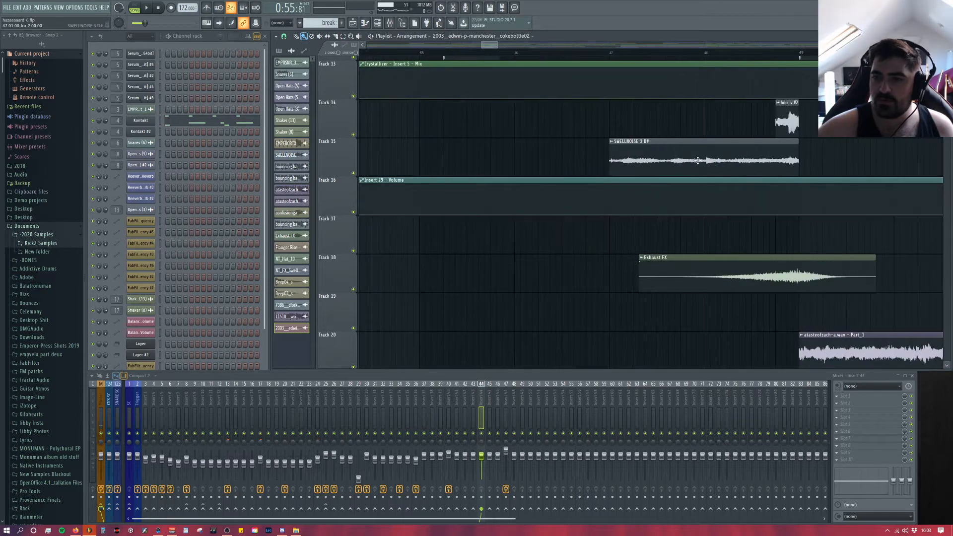
pyautogui.press('space')
pyautogui.press('space')
pyautogui.moveTo(489, 46); pyautogui.dragTo(518, 46)
# Step: Look further through the arrangement for the EMPERORTOPLOOP_4 clips on Track 14 and set the song position at their start
pyautogui.scroll(-5, 579, 200)
pyautogui.scroll(10, 705, 214)
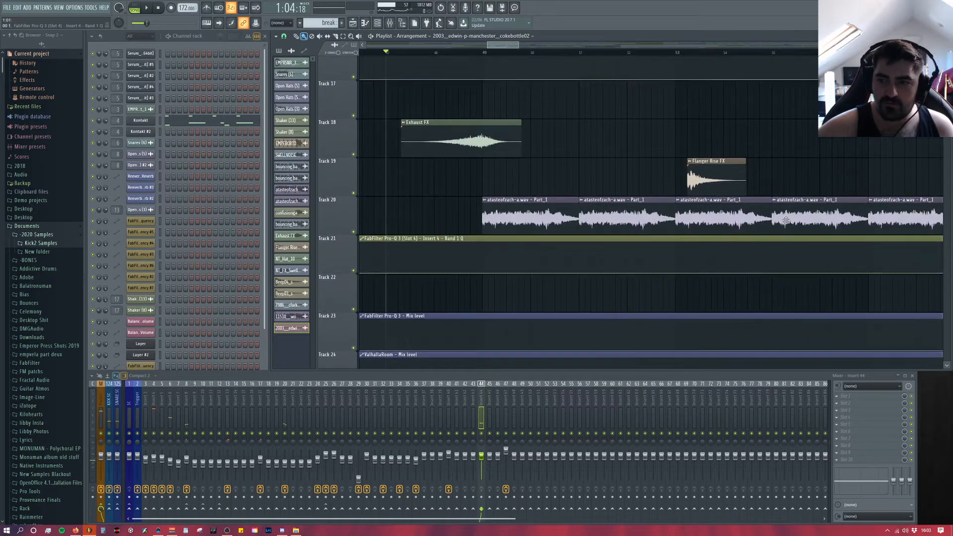
pyautogui.scroll(-4, 778, 224)
pyautogui.scroll(-4, 780, 222)
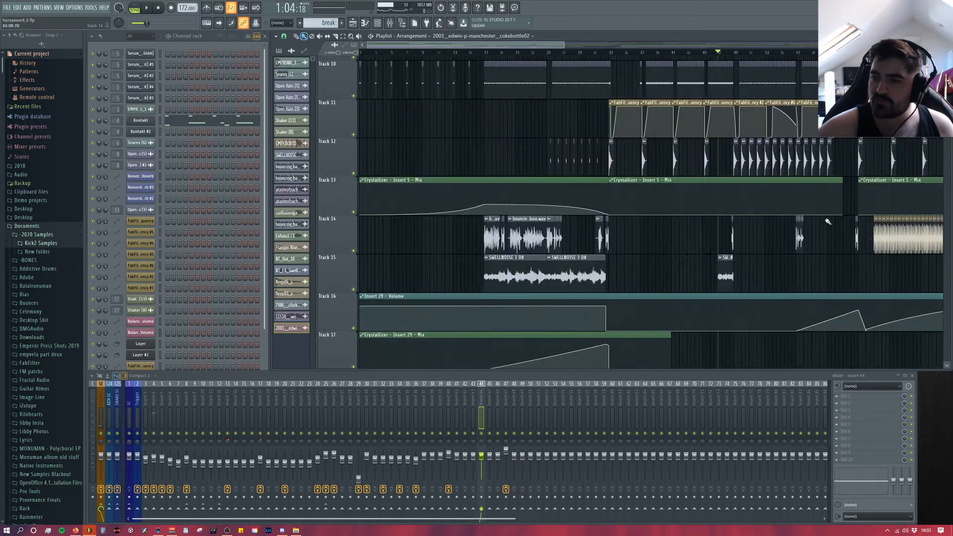
pyautogui.scroll(2, 886, 252)
pyautogui.scroll(3, 787, 249)
pyautogui.scroll(-2, 889, 258)
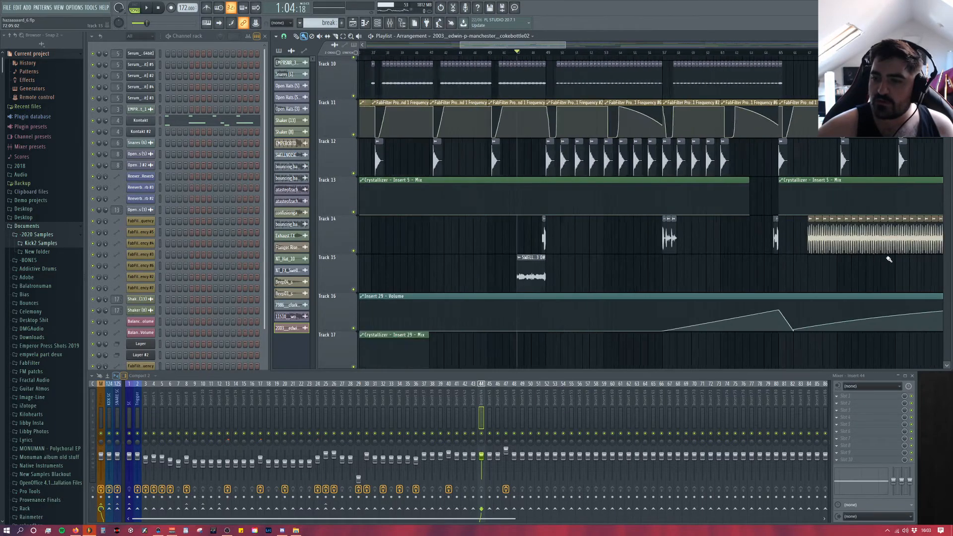
pyautogui.scroll(3, 735, 241)
pyautogui.scroll(4, 702, 229)
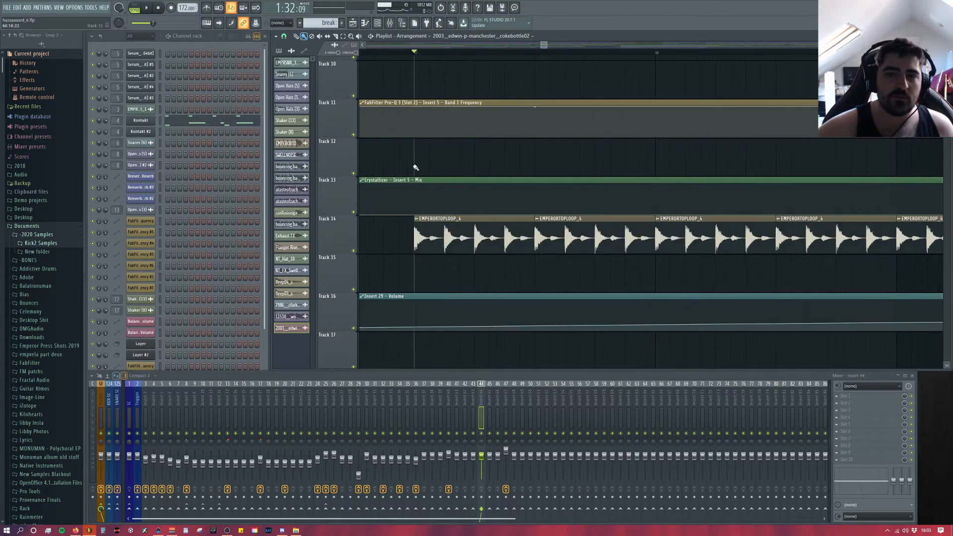
# Step: Play the start of the EMPERORTOPLOOP_4 clips on Track 14 and open the loop's sampler to examine its waveform
pyautogui.press('space')
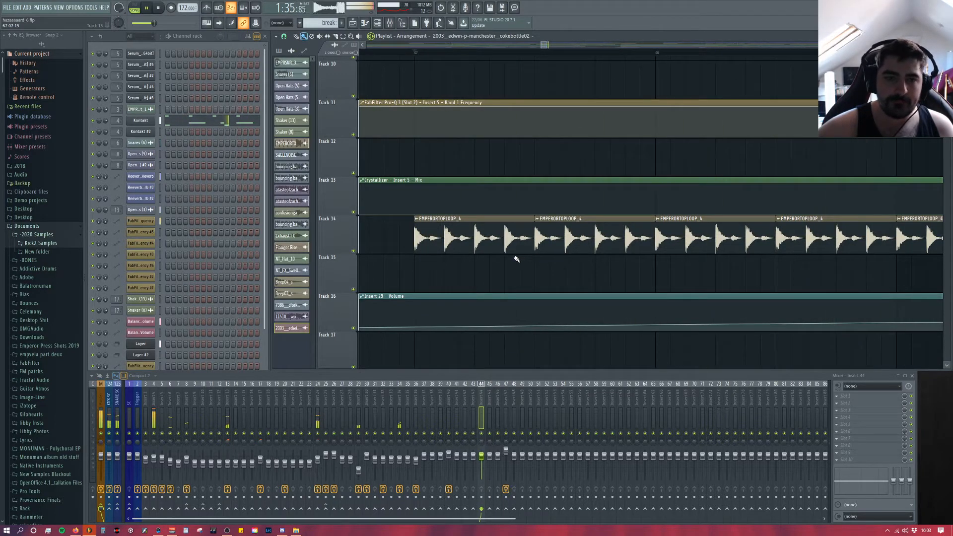
pyautogui.scroll(-3, 522, 257)
pyautogui.press('space')
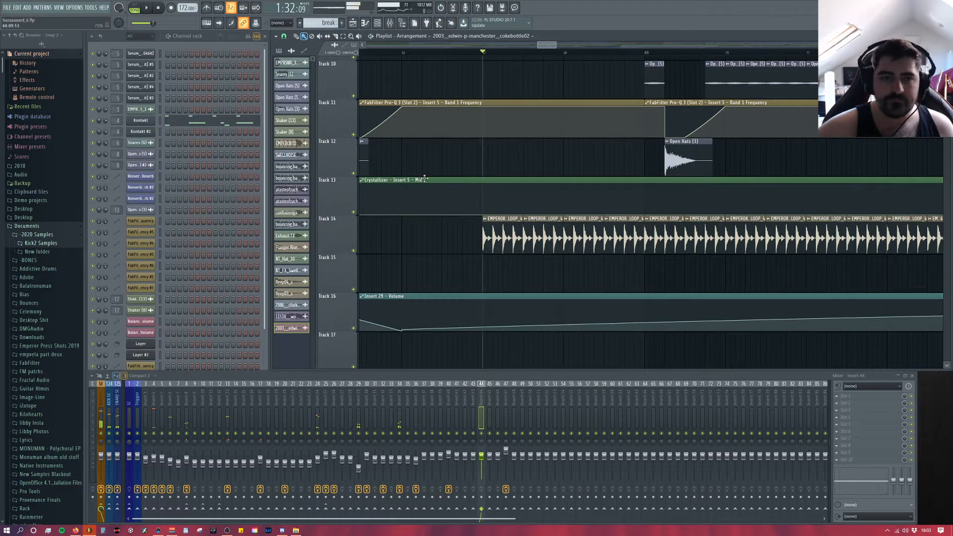
pyautogui.click(288, 143)
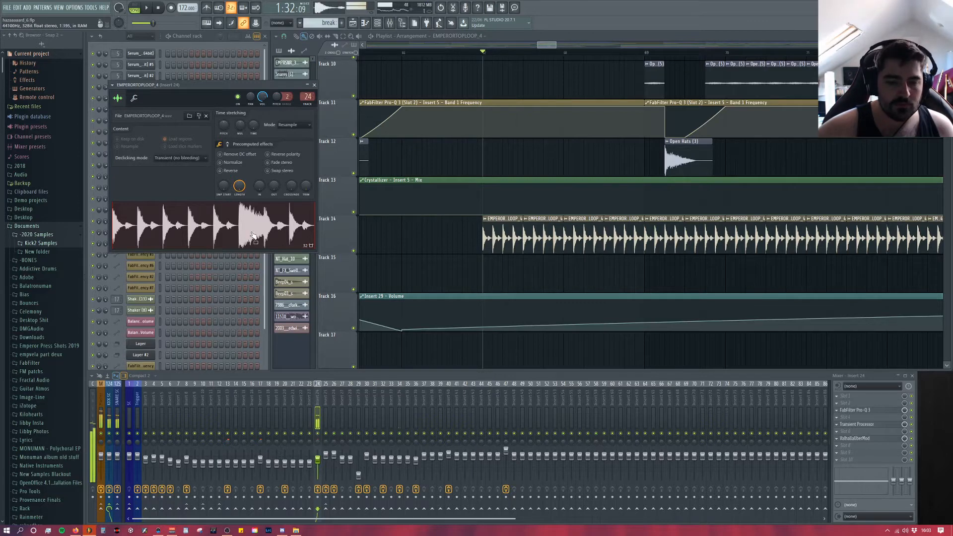
# Step: Open the FabFilter Pro-Q 3 on Insert 24 and play the top loop to examine how its bands shape the sound
pyautogui.click(863, 412)
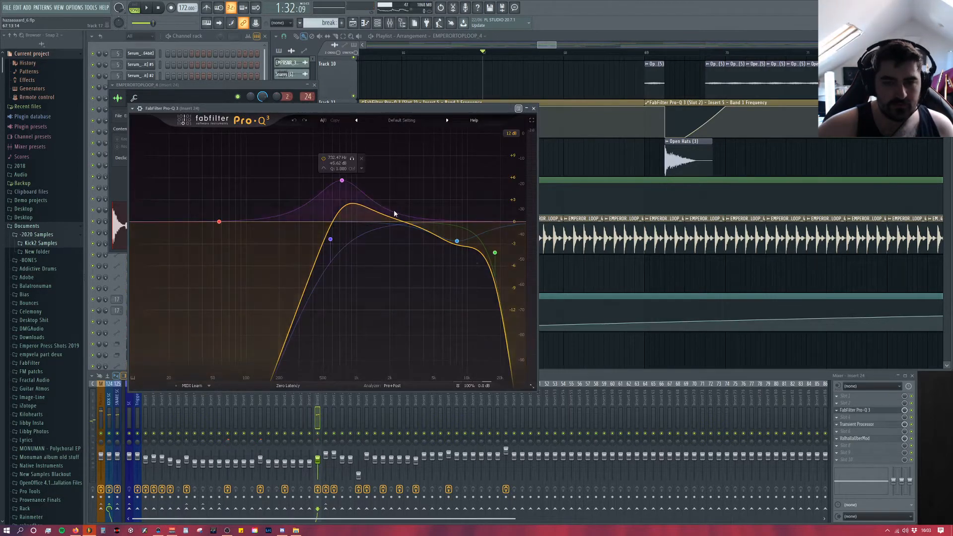
pyautogui.click(314, 85)
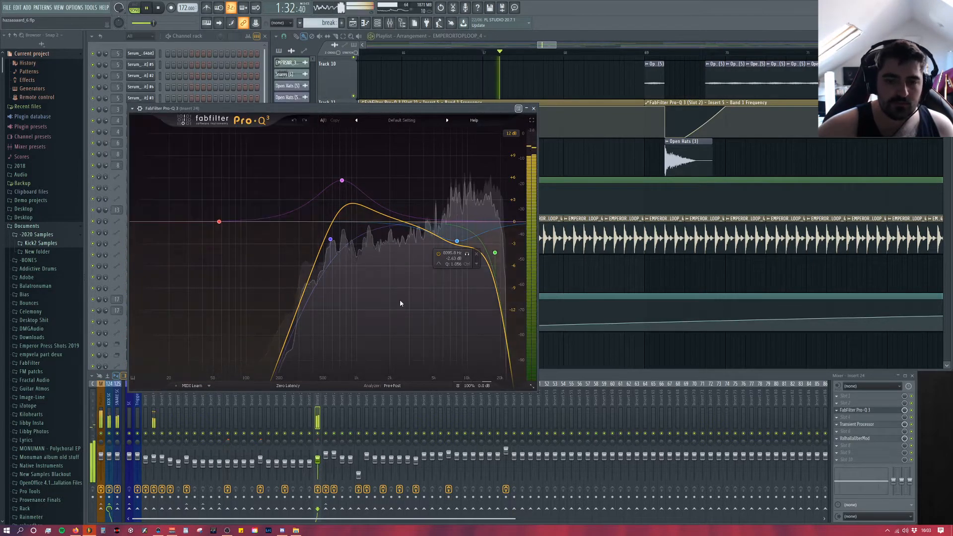
pyautogui.press('space')
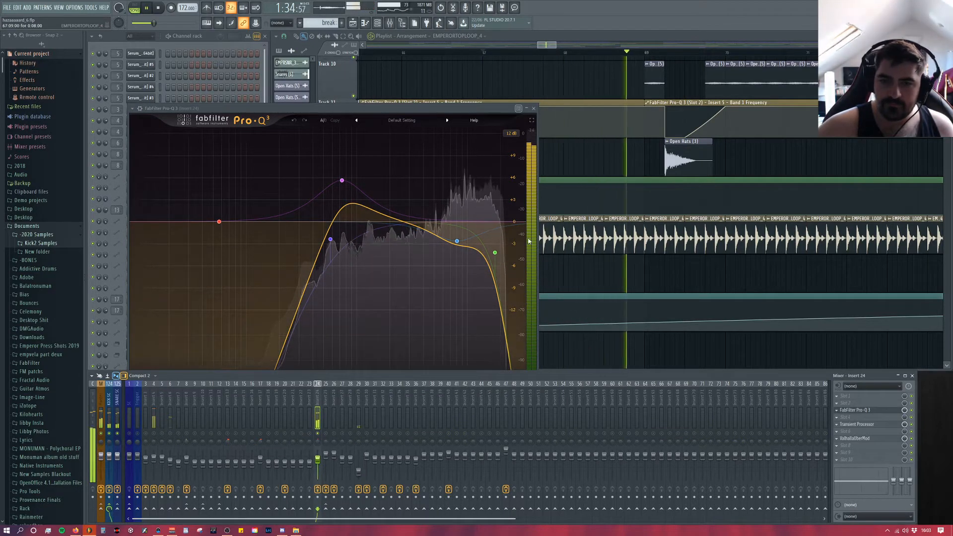
pyautogui.press('space')
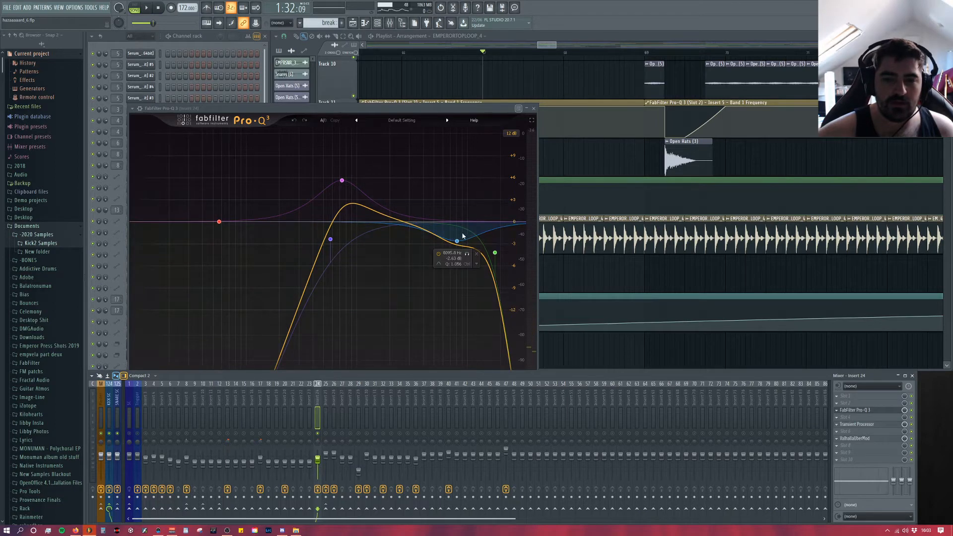
pyautogui.press('space')
pyautogui.press('space')
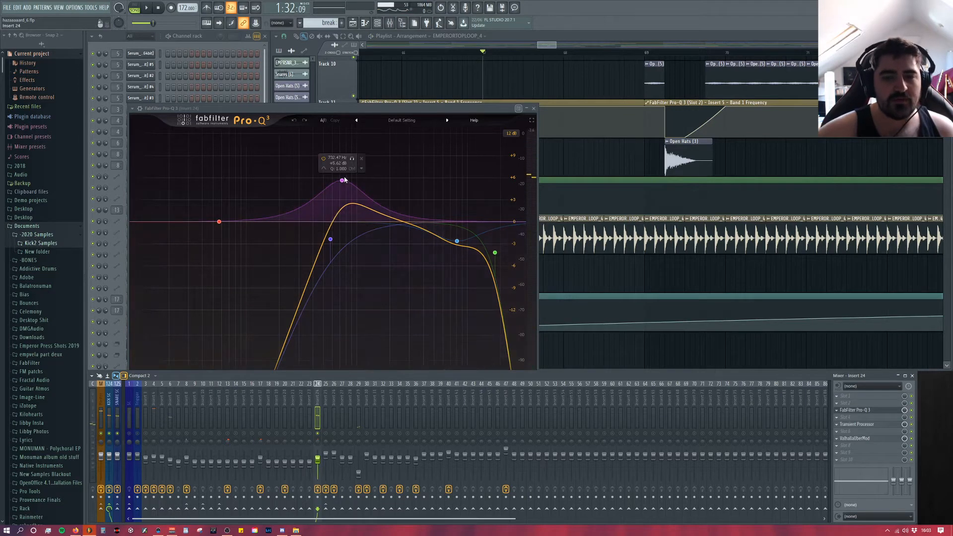
# Step: Open the Transient Processor on Insert 24 and play the top loop through it to hear its effect
pyautogui.click(863, 426)
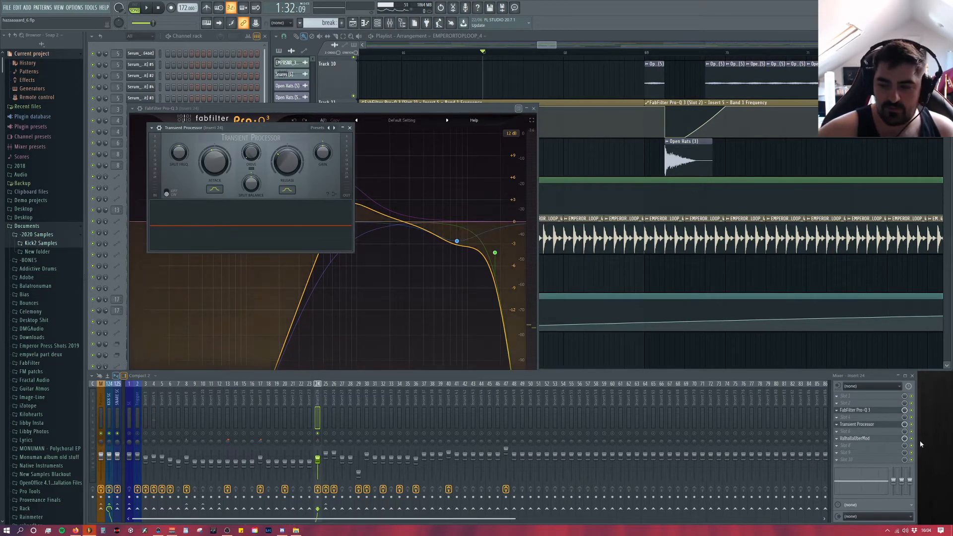
pyautogui.press('space')
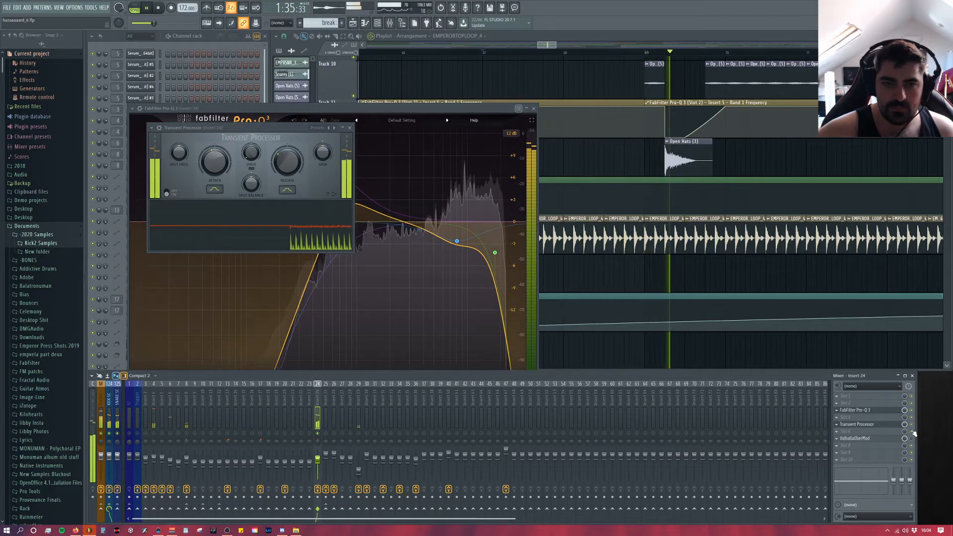
pyautogui.press('space')
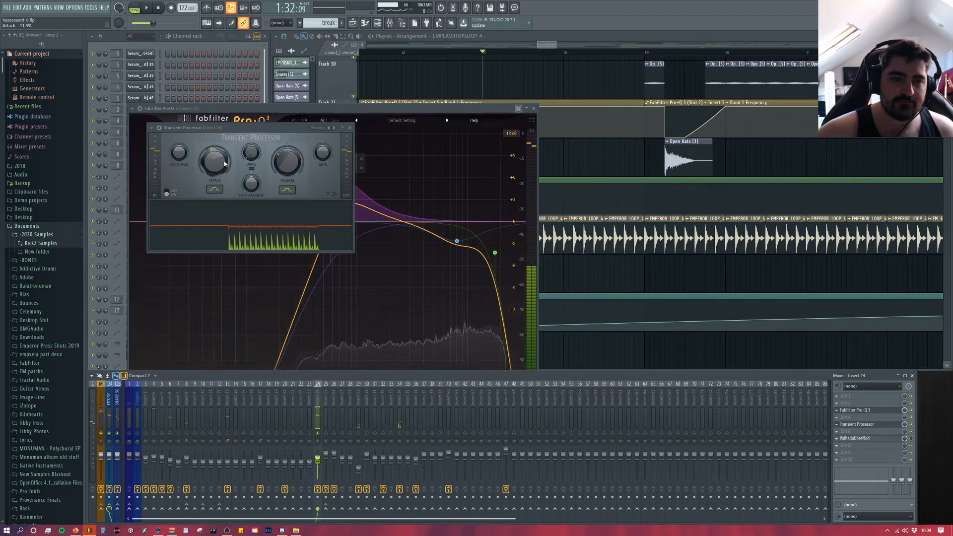
# Step: Open ValhallaUberMod on Insert 24, play the top loop through it, and close the insert's three effect windows
pyautogui.click(860, 438)
pyautogui.press('space')
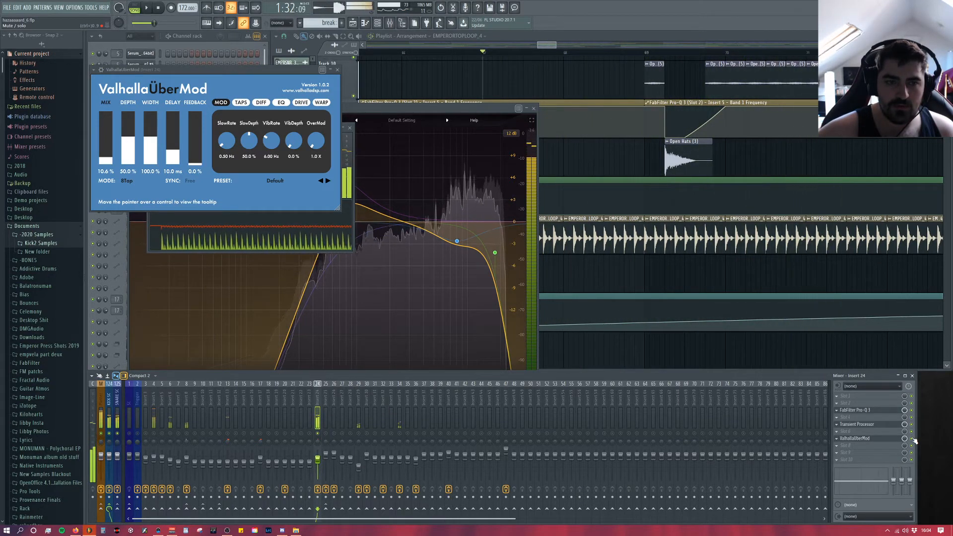
pyautogui.press('space')
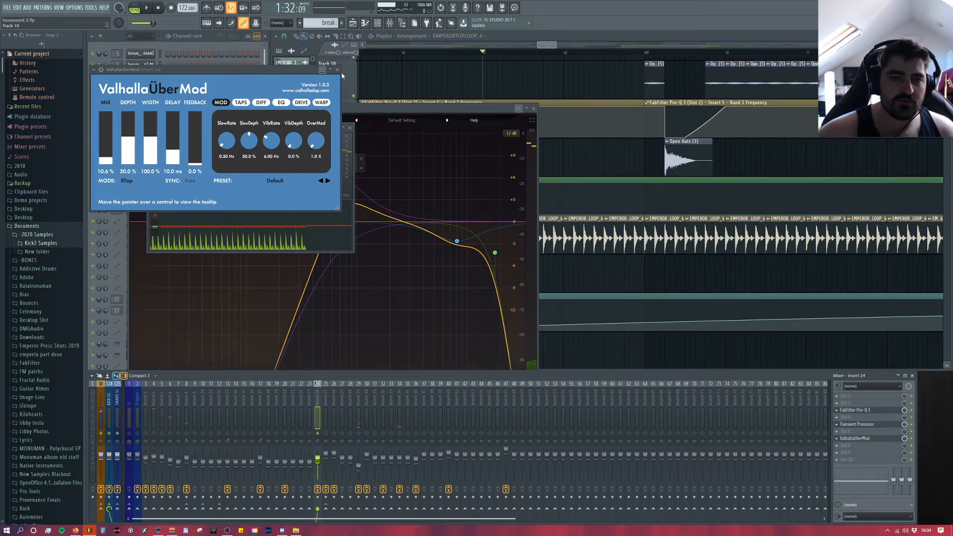
pyautogui.click(336, 71)
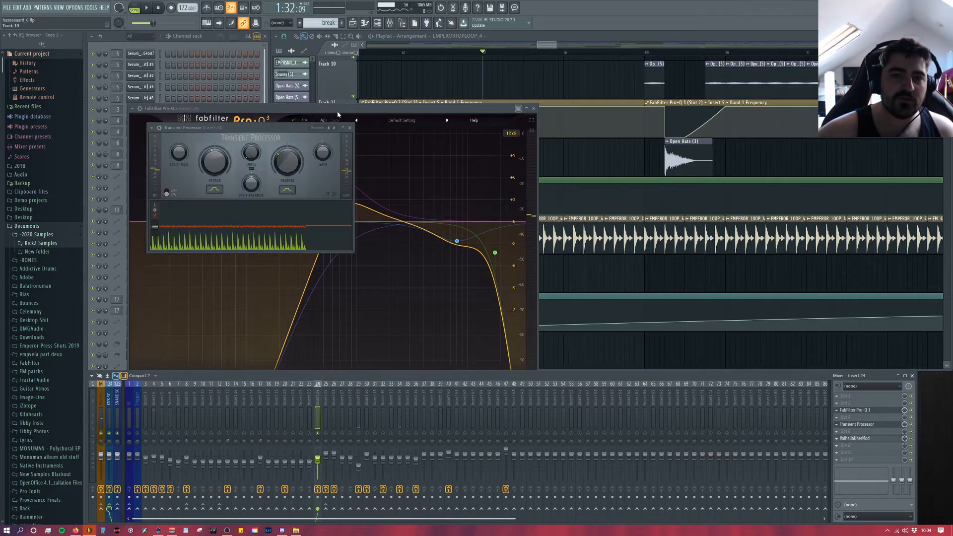
pyautogui.click(350, 128)
pyautogui.click(534, 108)
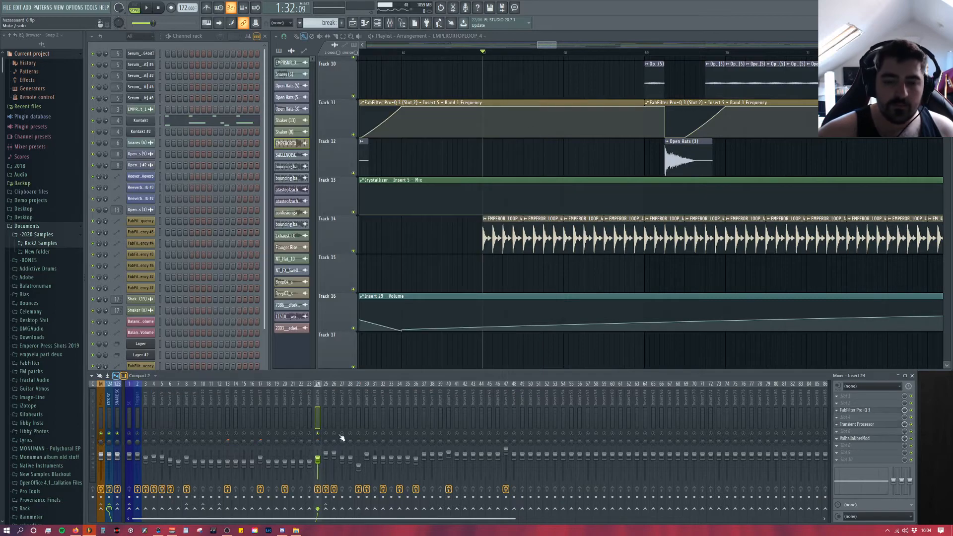
# Step: Play the top loop section on Track 14 with the full break to hear how the loop sits in the mix
pyautogui.press('space')
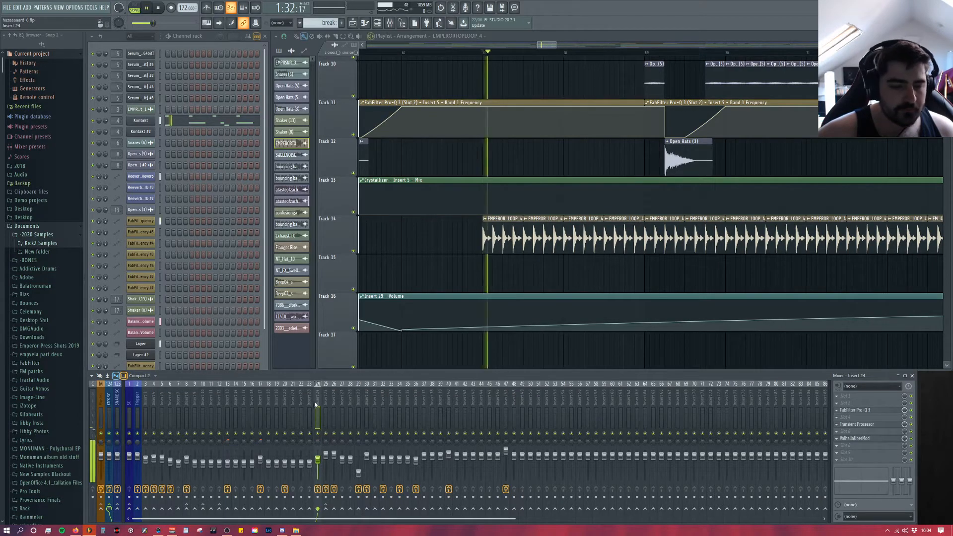
pyautogui.scroll(-6, 770, 256)
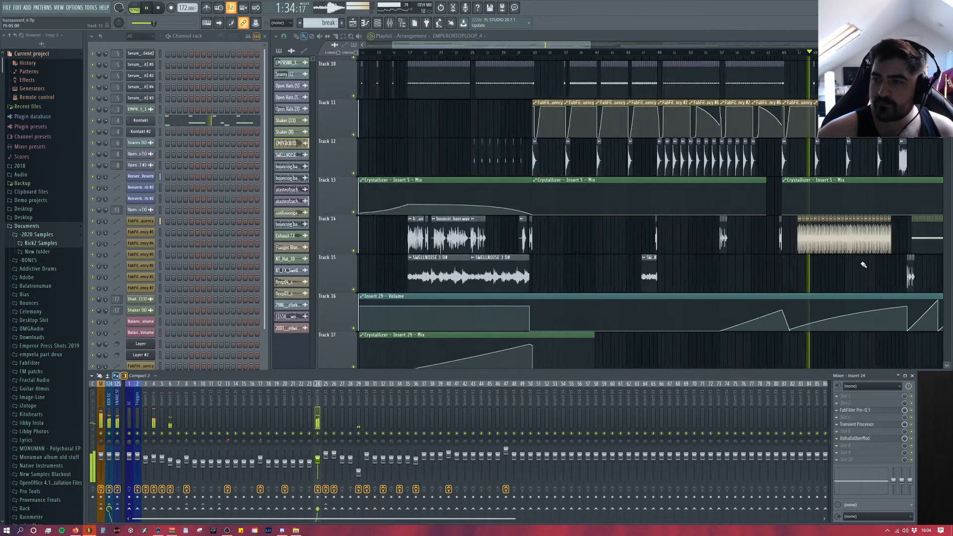
pyautogui.scroll(6, 894, 281)
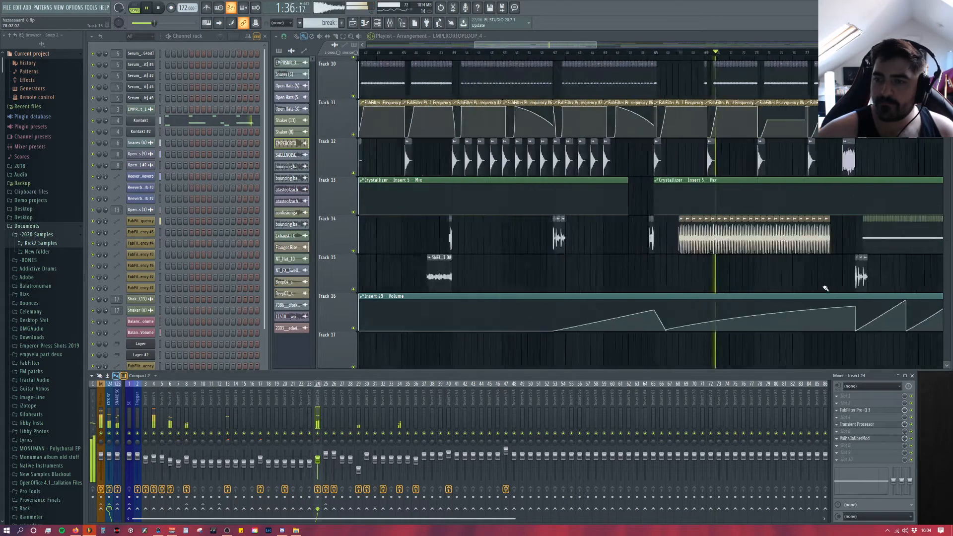
pyautogui.press('space')
# Step: Look through the rest of the arrangement for remaining drum layers, including the NT_Hat_10 clips on Track 14 and the tracks below
pyautogui.scroll(3, 872, 292)
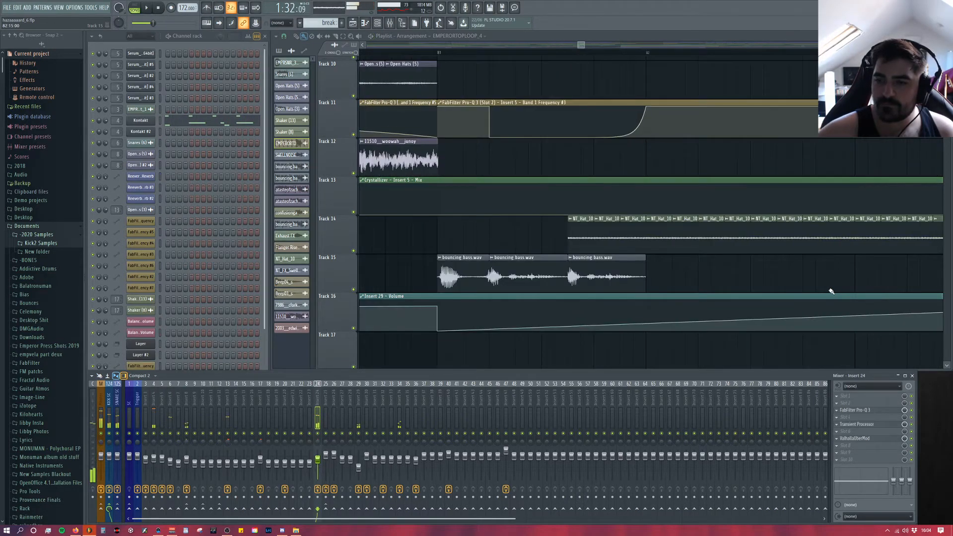
pyautogui.scroll(-4, 832, 291)
pyautogui.moveTo(579, 45); pyautogui.dragTo(599, 45)
pyautogui.scroll(-5, 678, 173)
pyautogui.scroll(5, 772, 206)
pyautogui.scroll(1, 780, 208)
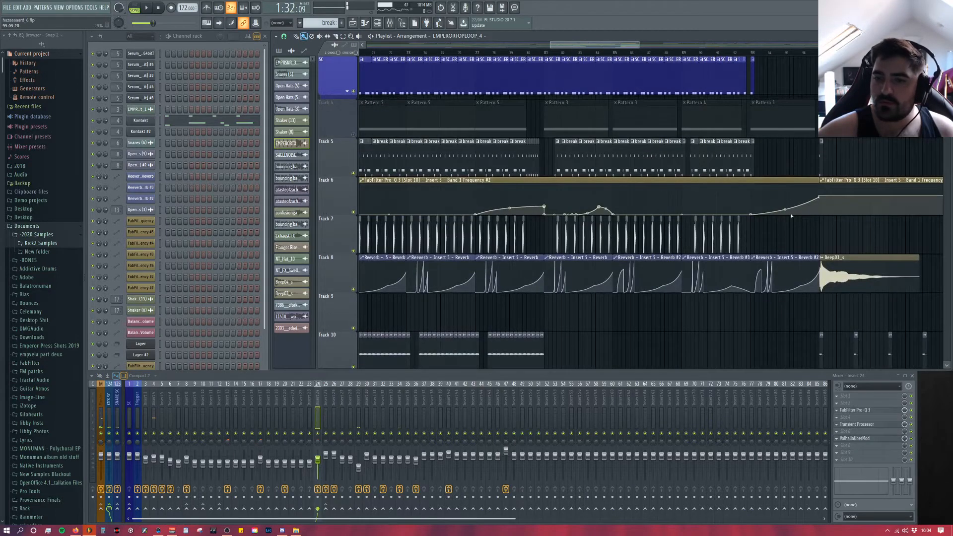
pyautogui.scroll(5, 687, 253)
pyautogui.scroll(-7, 614, 254)
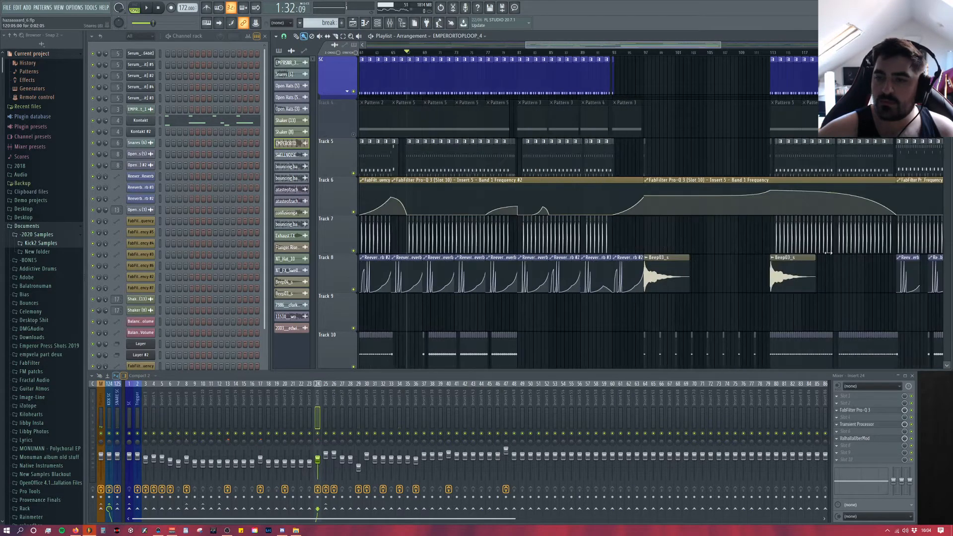
pyautogui.scroll(5, 829, 253)
pyautogui.scroll(-8, 827, 264)
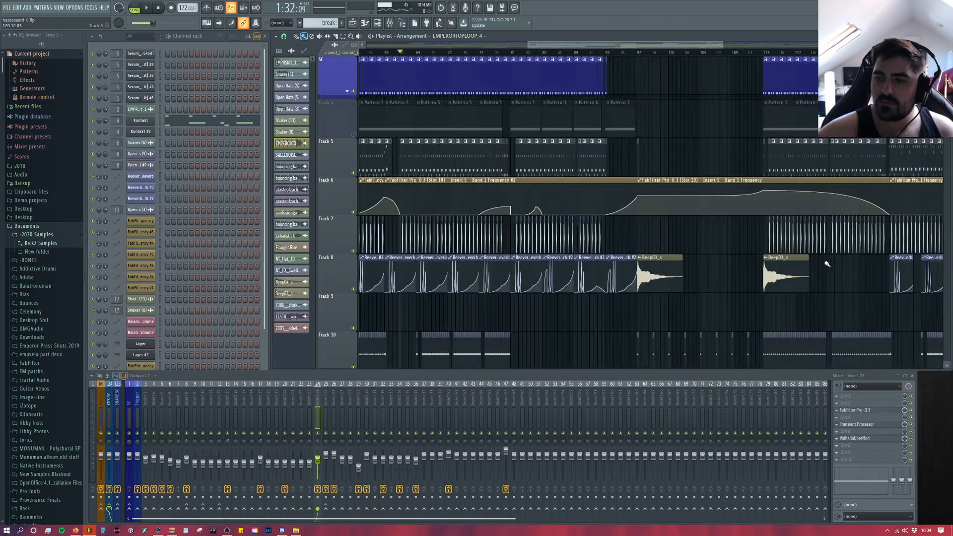
pyautogui.scroll(-4, 897, 278)
pyautogui.scroll(-5, 896, 277)
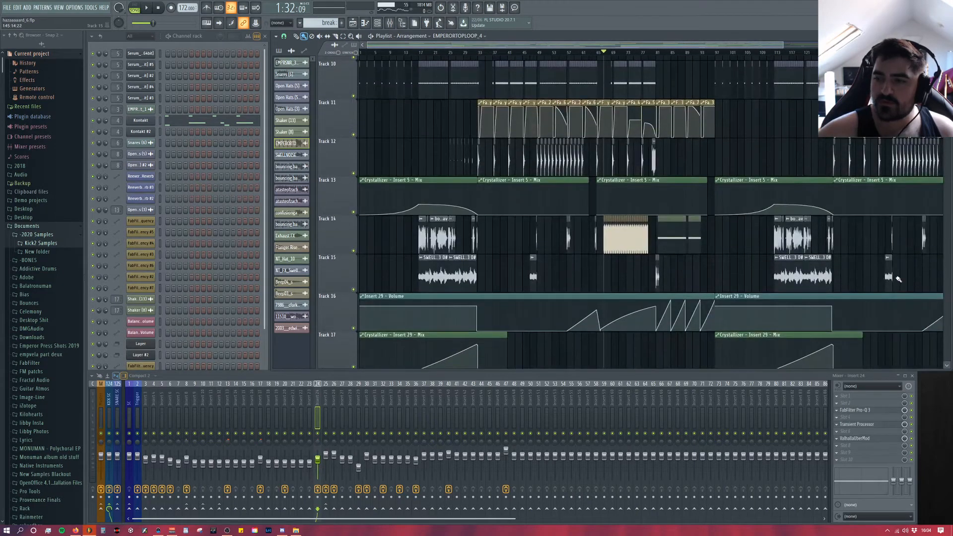
pyautogui.scroll(2, 907, 275)
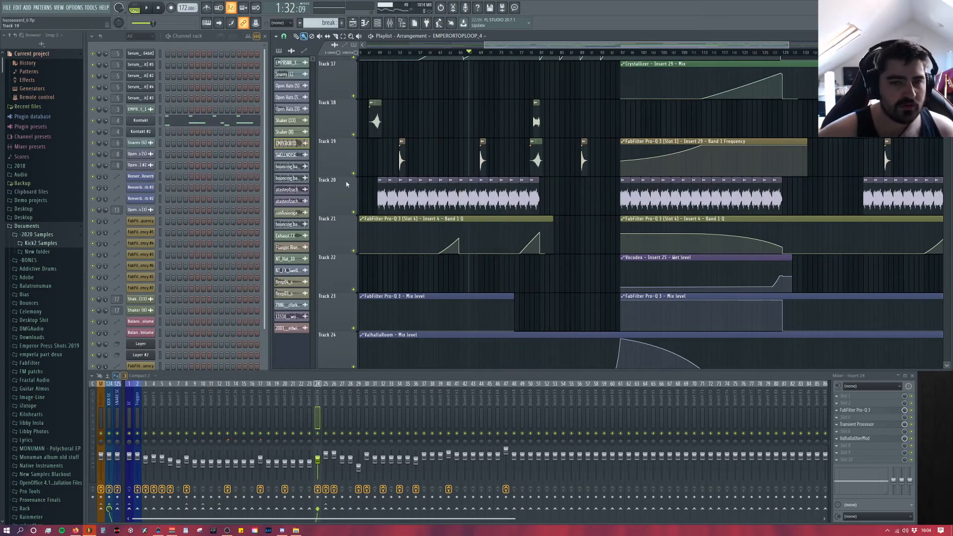
pyautogui.scroll(5, 346, 185)
# Step: Examine the effects chain on Insert 4 and the AR70s Tight Kit Full in Kontakt, and close the Kontakt window
pyautogui.click(157, 396)
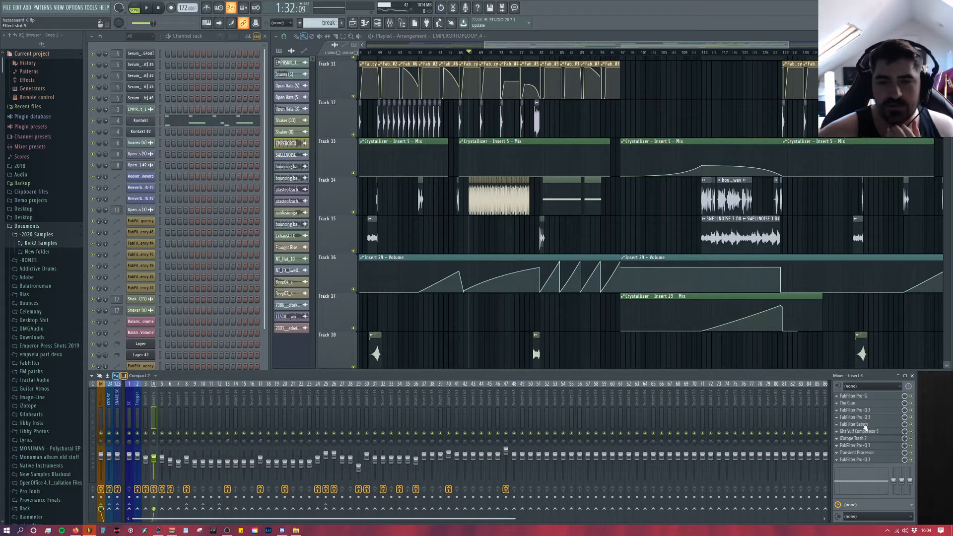
pyautogui.scroll(2, 445, 168)
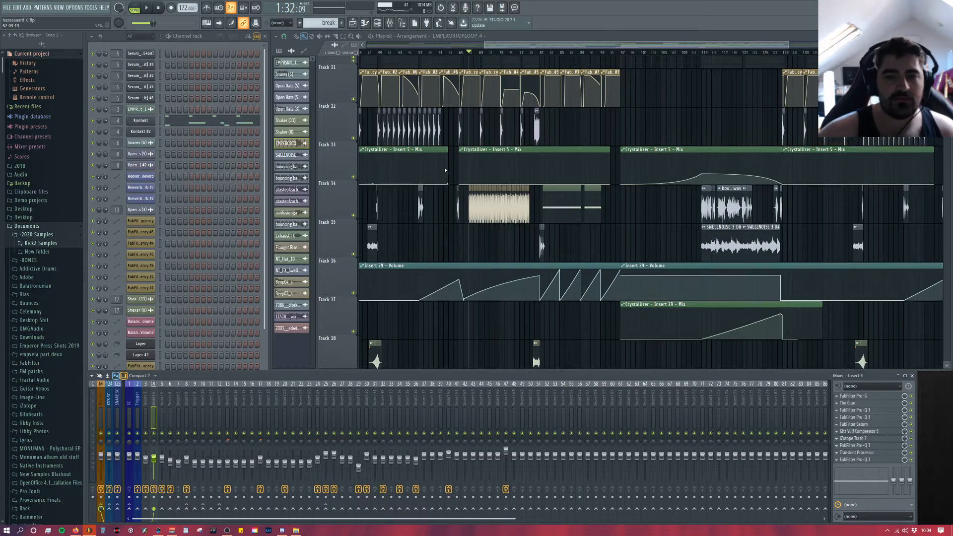
pyautogui.moveTo(530, 44); pyautogui.dragTo(519, 45)
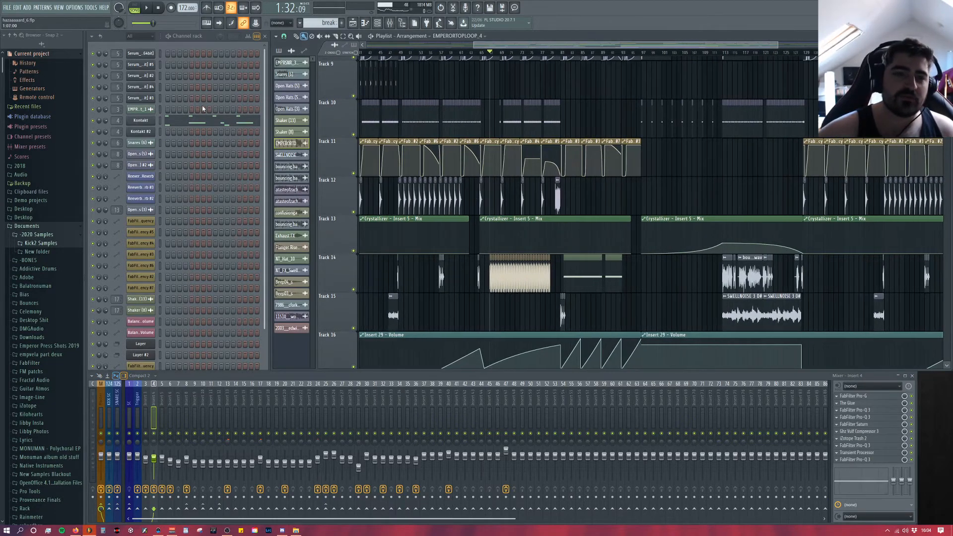
pyautogui.click(145, 122)
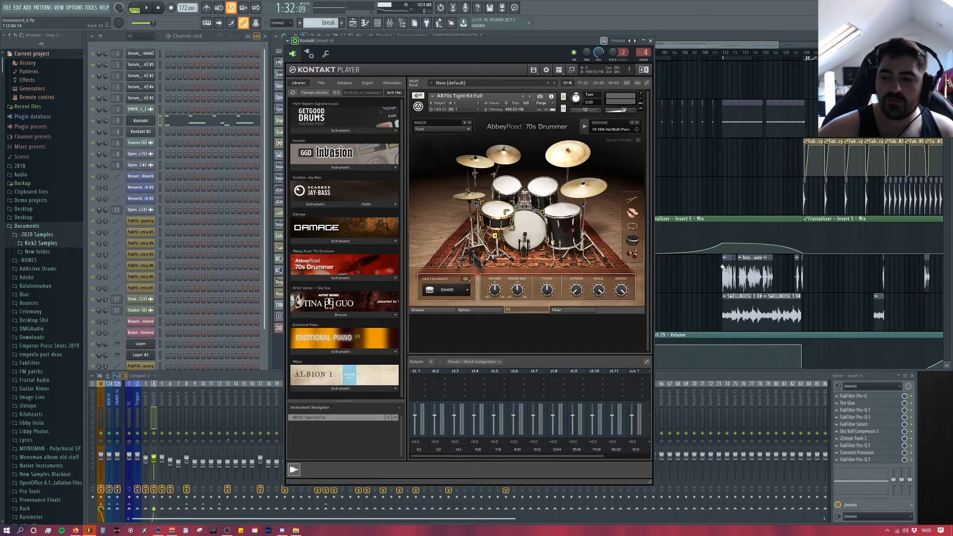
pyautogui.click(651, 40)
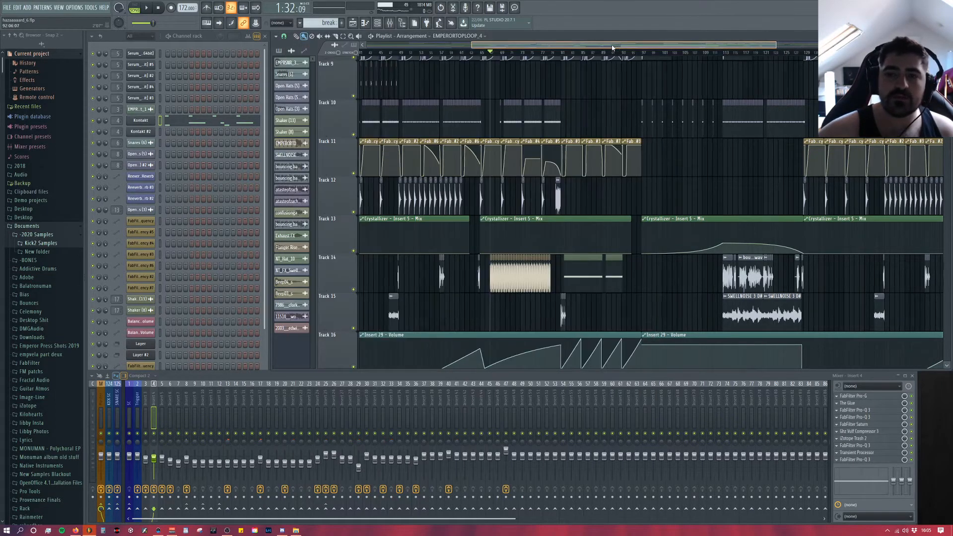
# Step: At the first drop near bar 33, unmute the Pattern 5 clips on Track 4 and mute the break on Track 5
pyautogui.moveTo(615, 46); pyautogui.dragTo(362, 59)
pyautogui.scroll(-4, 512, 208)
pyautogui.scroll(4, 533, 206)
pyautogui.scroll(5, 532, 205)
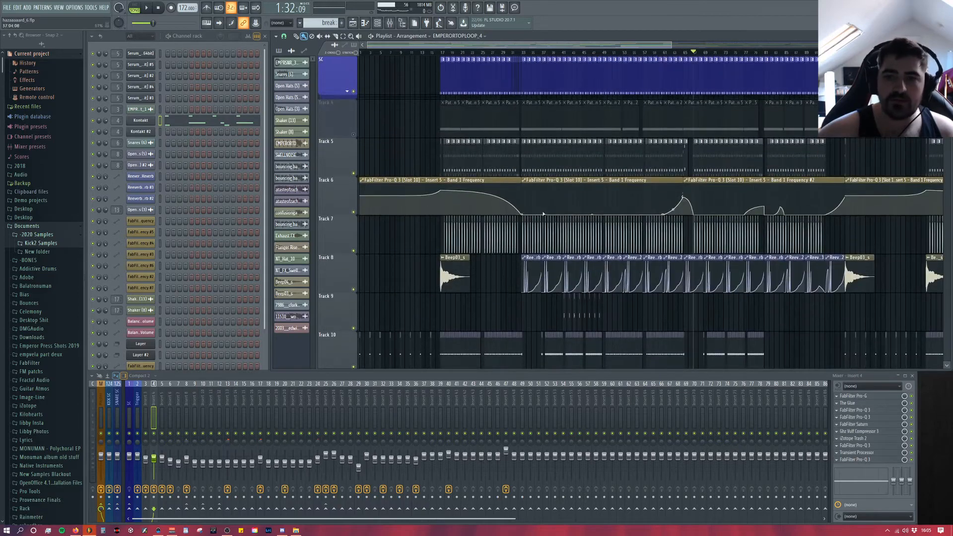
pyautogui.scroll(5, 532, 159)
pyautogui.rightClick(355, 135)
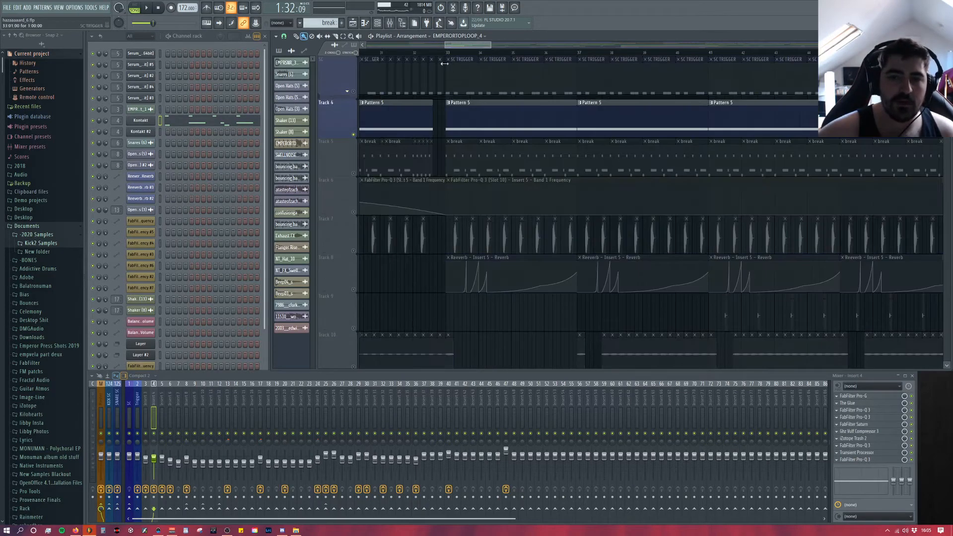
pyautogui.doubleClick(354, 135)
pyautogui.rightClick(354, 135)
pyautogui.click(354, 174)
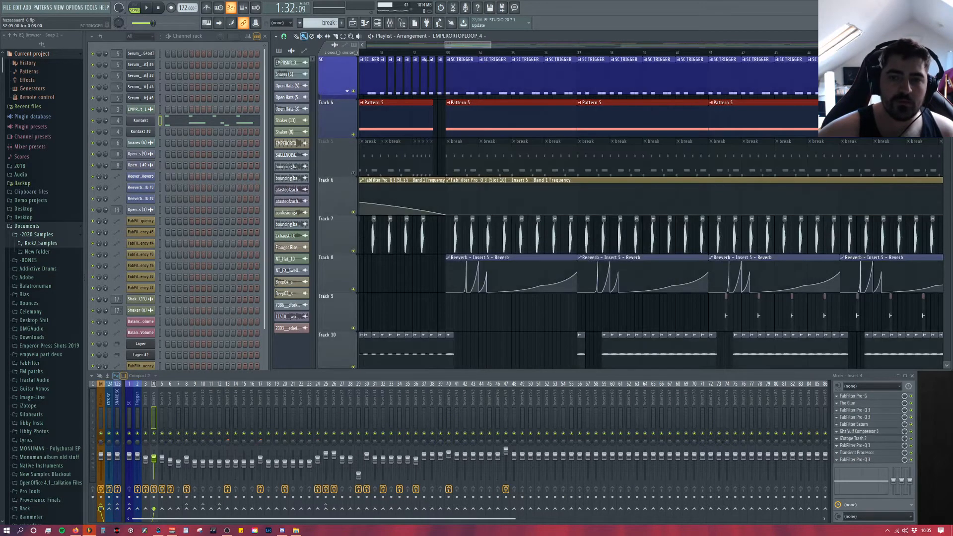
# Step: Play the drop from bar 33 and mute the remaining drum layers on Tracks 7, 10 and 12
pyautogui.press('space')
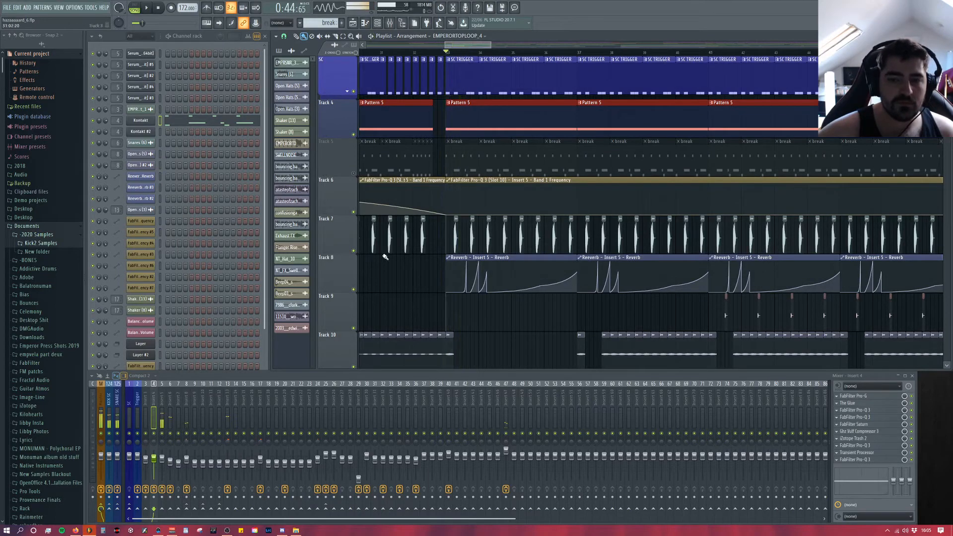
pyautogui.scroll(-6, 357, 183)
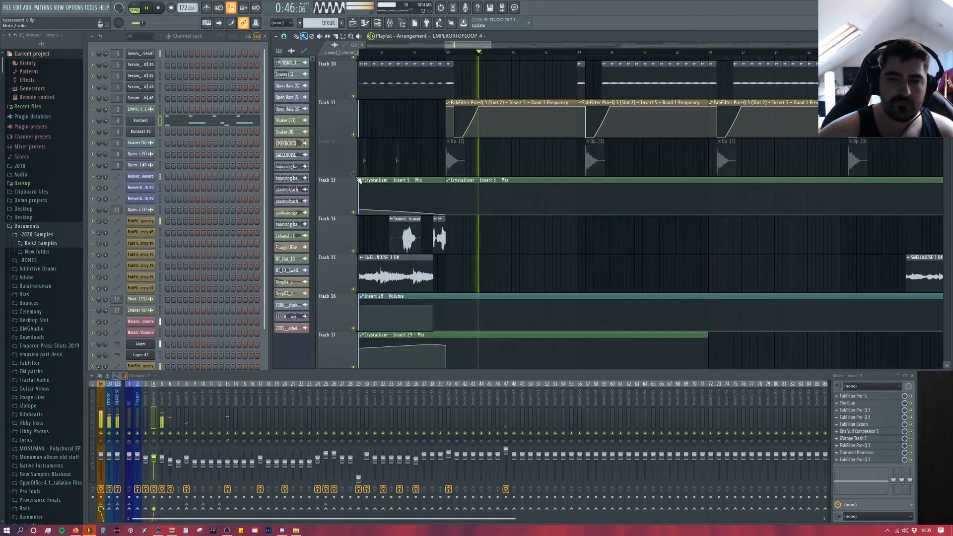
pyautogui.scroll(-7, 463, 244)
pyautogui.scroll(13, 463, 243)
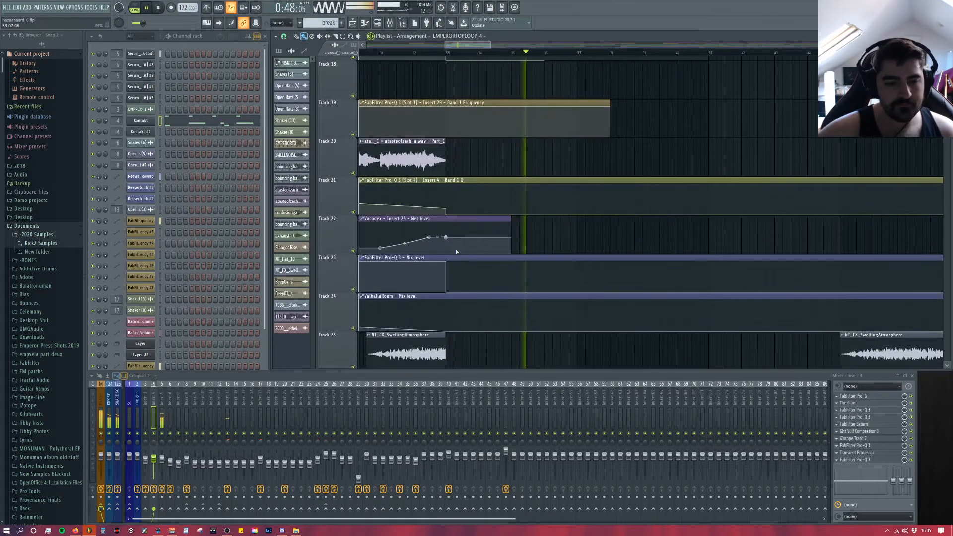
pyautogui.scroll(-3, 558, 272)
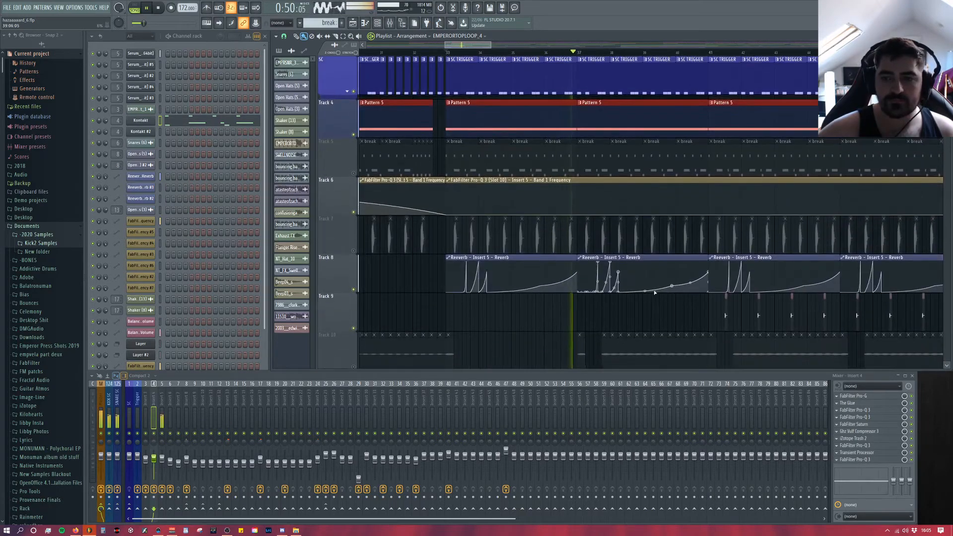
pyautogui.scroll(3, 563, 321)
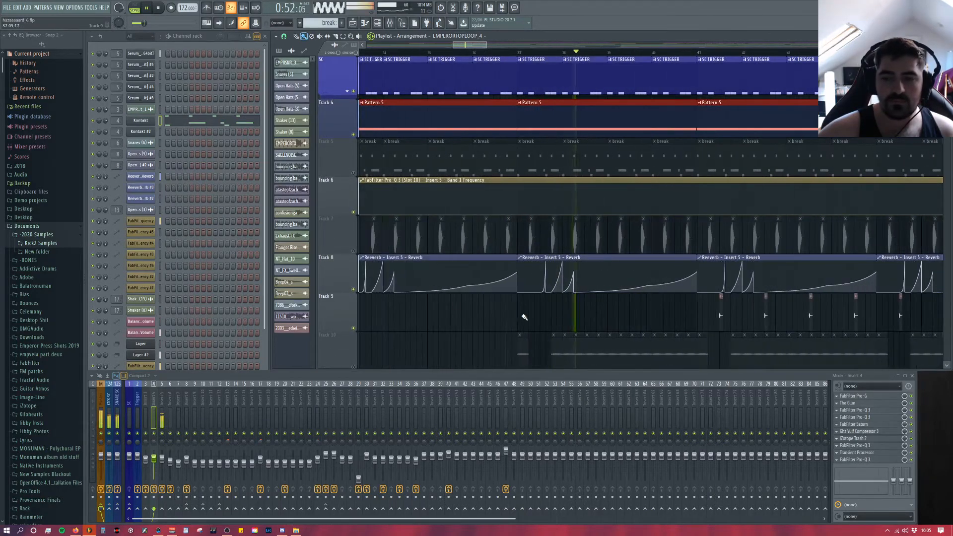
pyautogui.moveTo(475, 46); pyautogui.dragTo(473, 46)
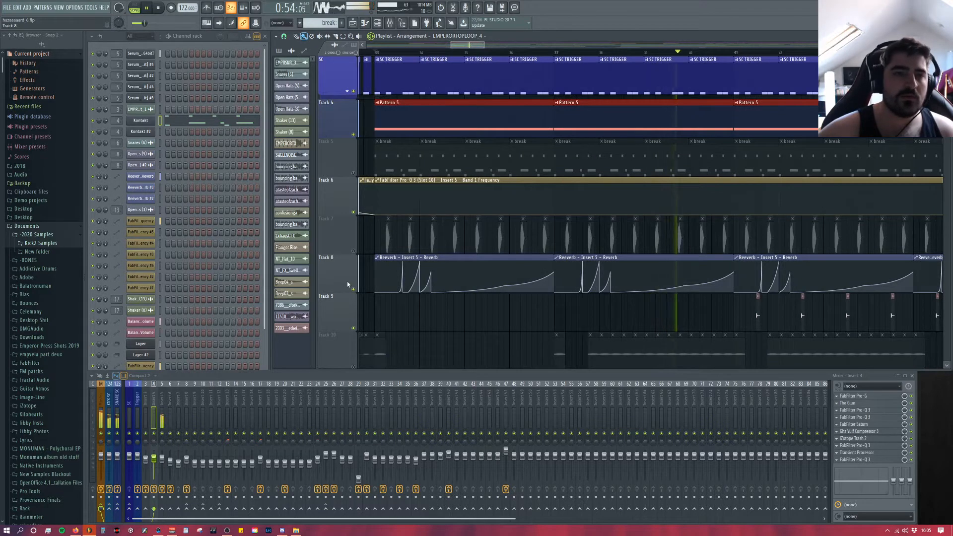
# Step: Restart the drop from bar 33 to hear Pattern 5 without the drum layers, and stop playback
pyautogui.click(158, 7)
pyautogui.press('space')
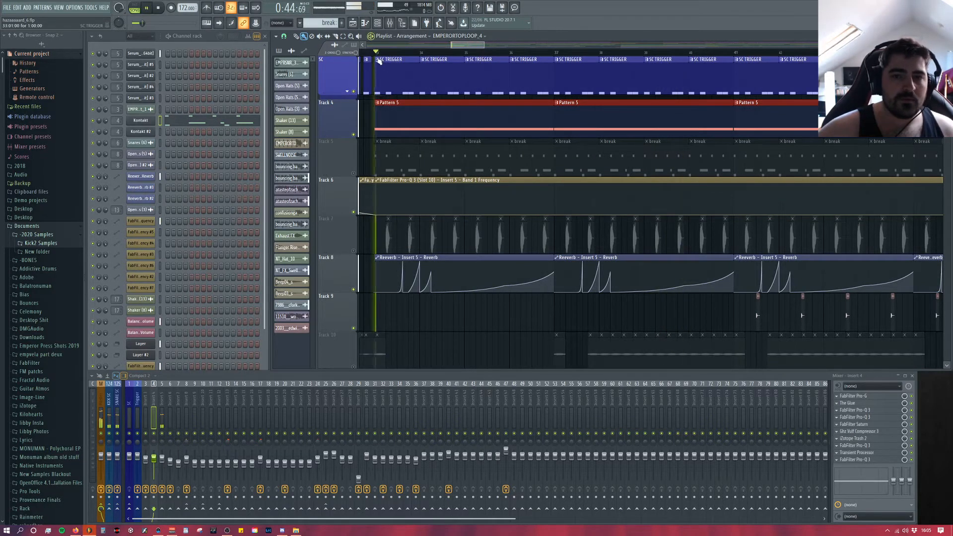
pyautogui.press('space')
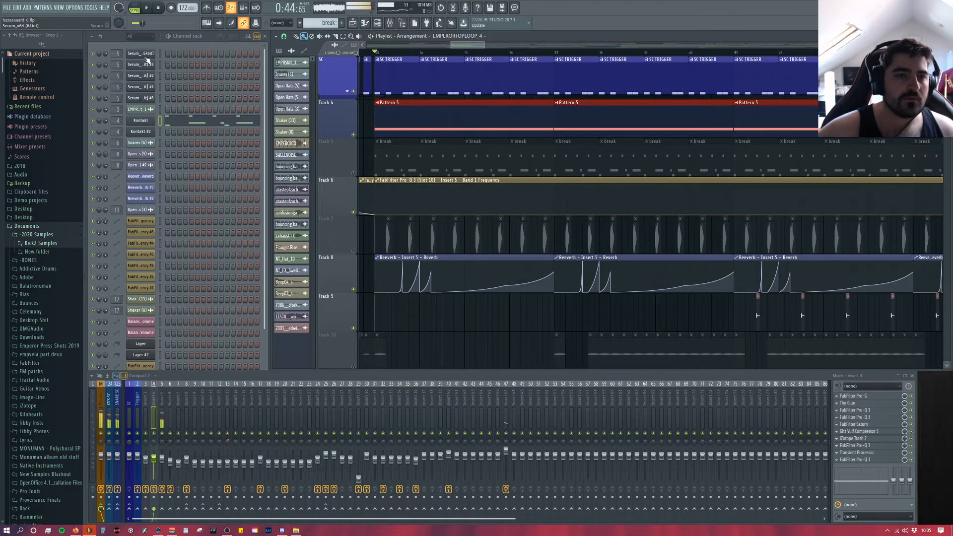
pyautogui.click(437, 52)
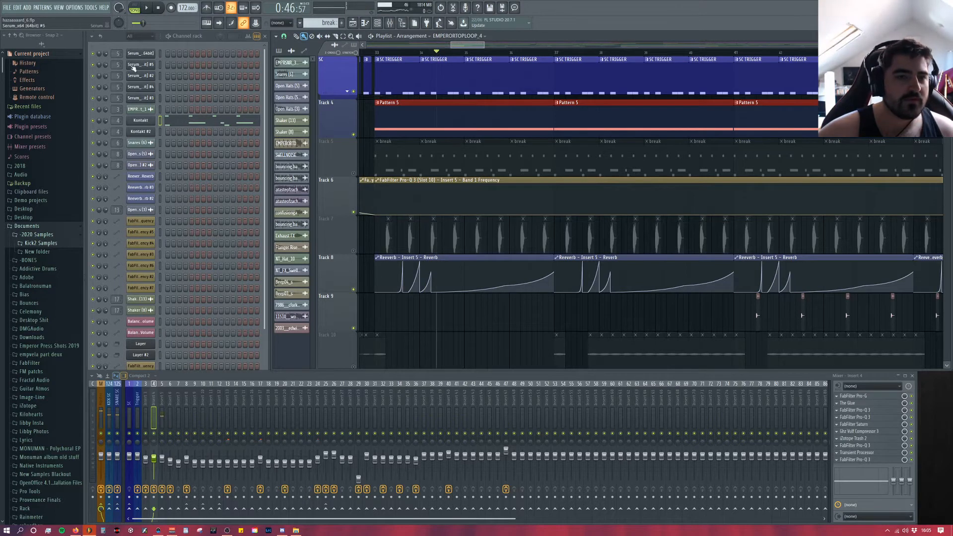
# Step: Open the first Serum channel, switch playback to pattern mode, and return to the drop in the playlist
pyautogui.click(140, 54)
pyautogui.click(135, 7)
pyautogui.click(147, 8)
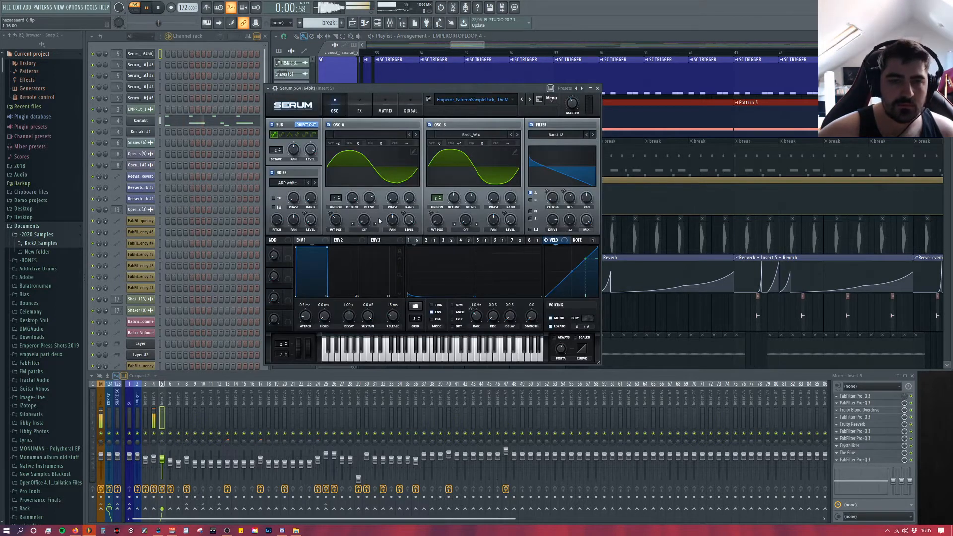
pyautogui.press('space')
pyautogui.moveTo(465, 46); pyautogui.dragTo(468, 53)
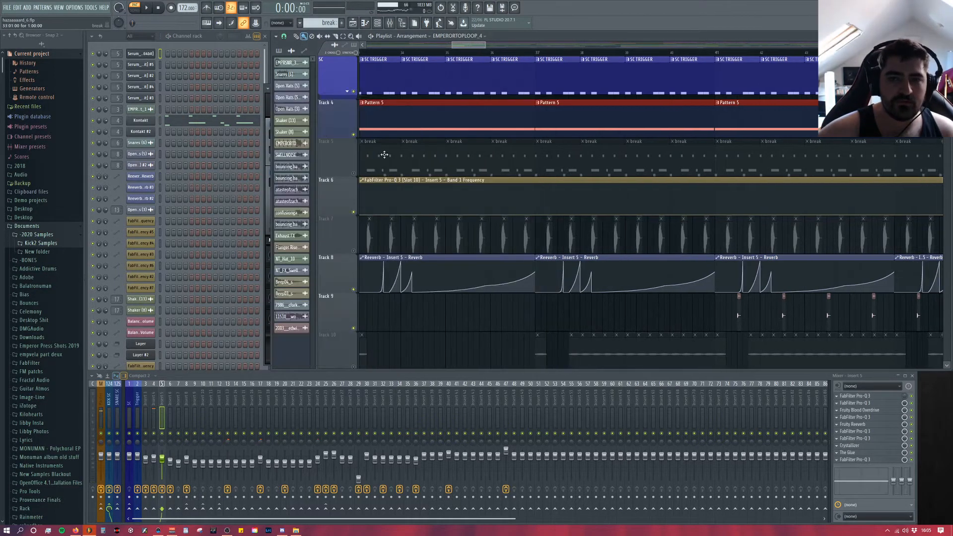
# Step: Select Pattern 5 from Track 4 and play it on its own with the first Serum channel's window open
pyautogui.click(403, 117)
pyautogui.click(263, 73)
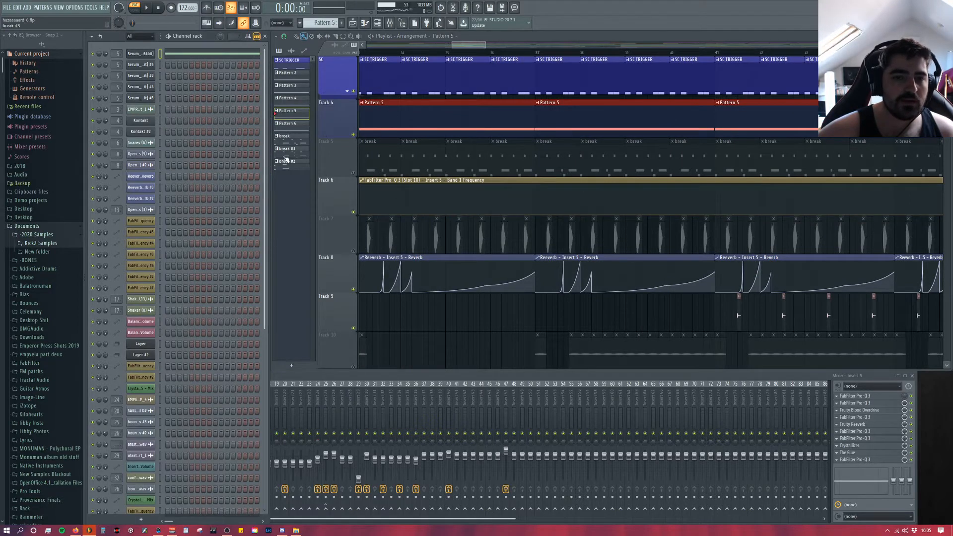
pyautogui.click(141, 54)
pyautogui.press('space')
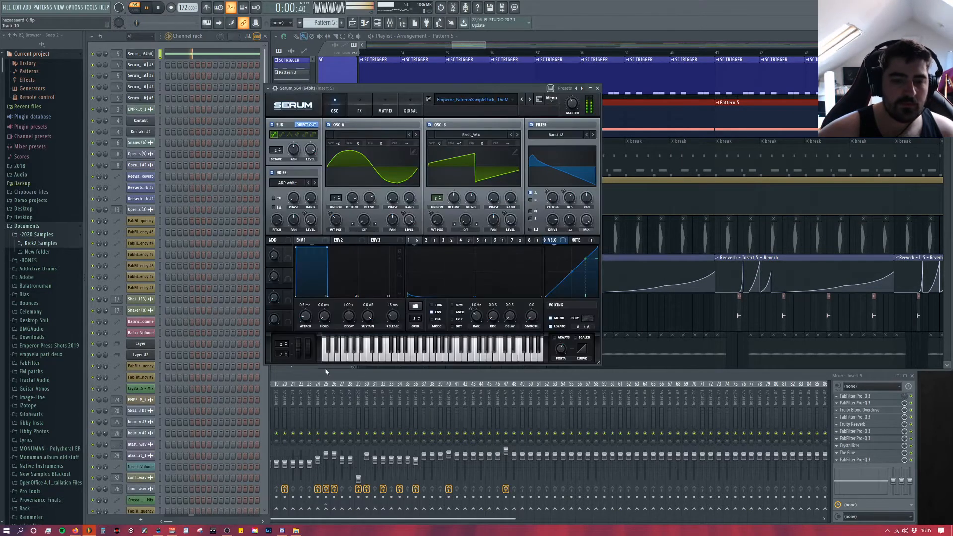
pyautogui.click(326, 374)
pyautogui.moveTo(452, 86); pyautogui.dragTo(458, 85)
pyautogui.press('space')
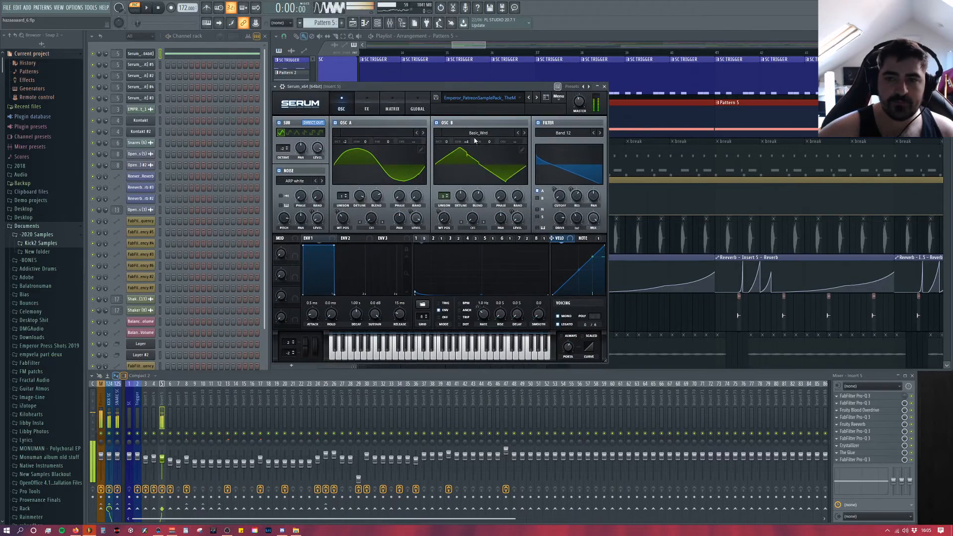
# Step: Look through Serum's User presets for the Emperor_PatreonSamplePack sounds and replay Pattern 5 with the bass patch
pyautogui.click(483, 99)
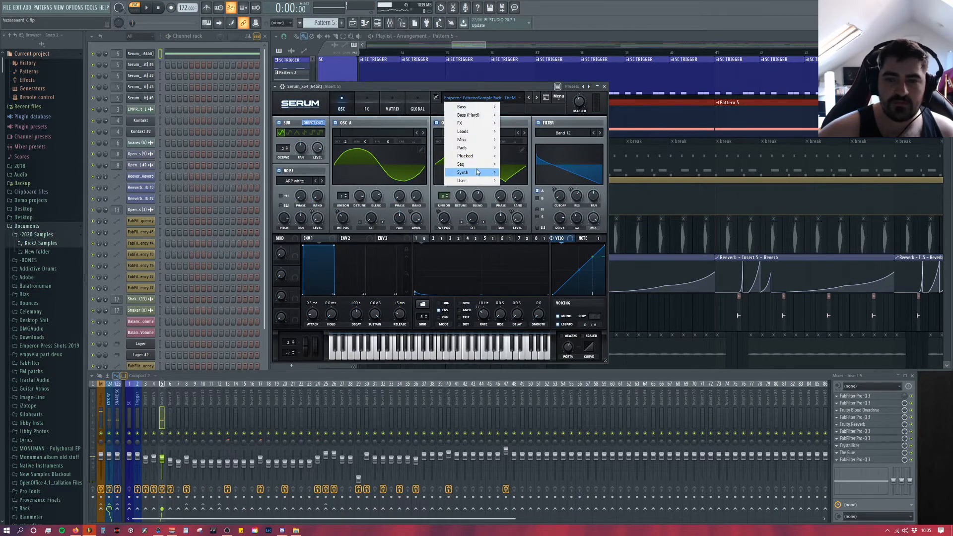
pyautogui.moveTo(478, 181)
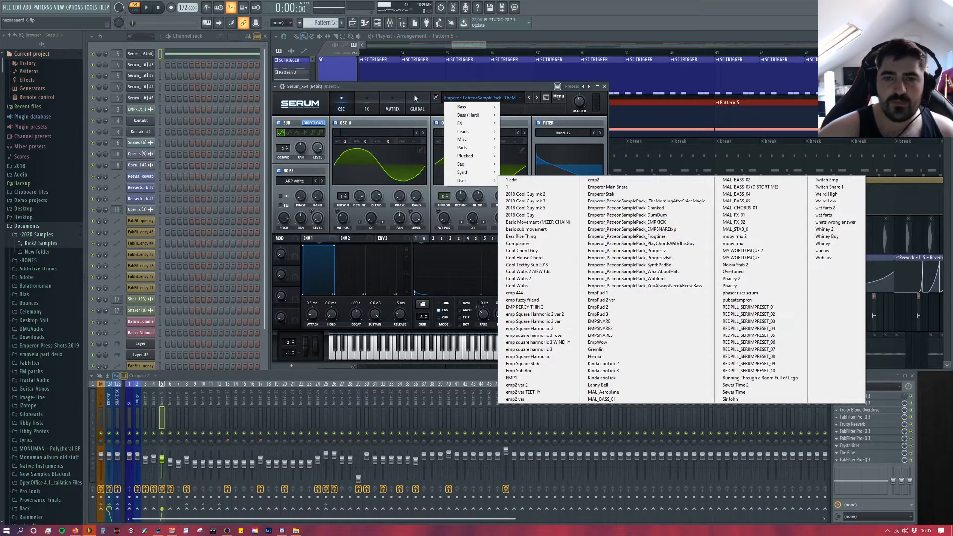
pyautogui.click(588, 202)
pyautogui.press('space')
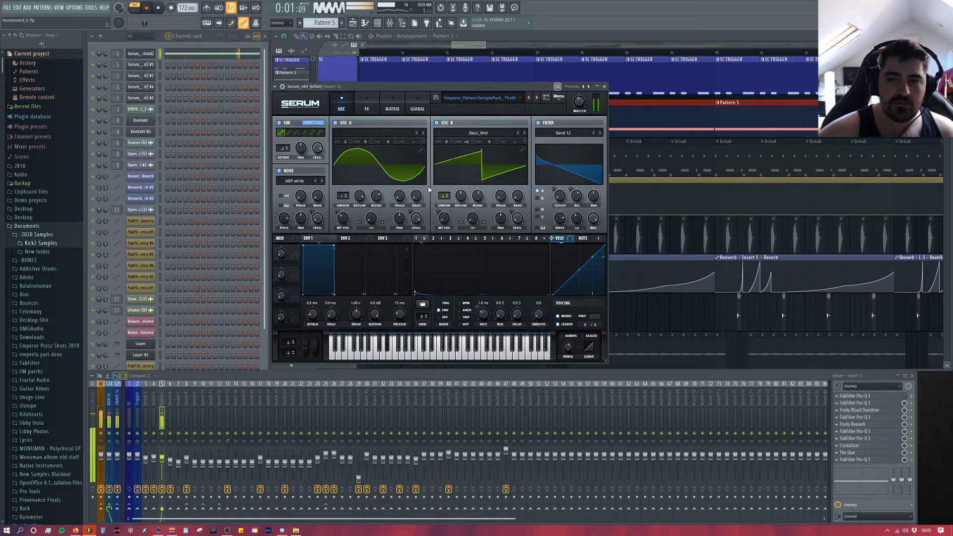
pyautogui.press('space')
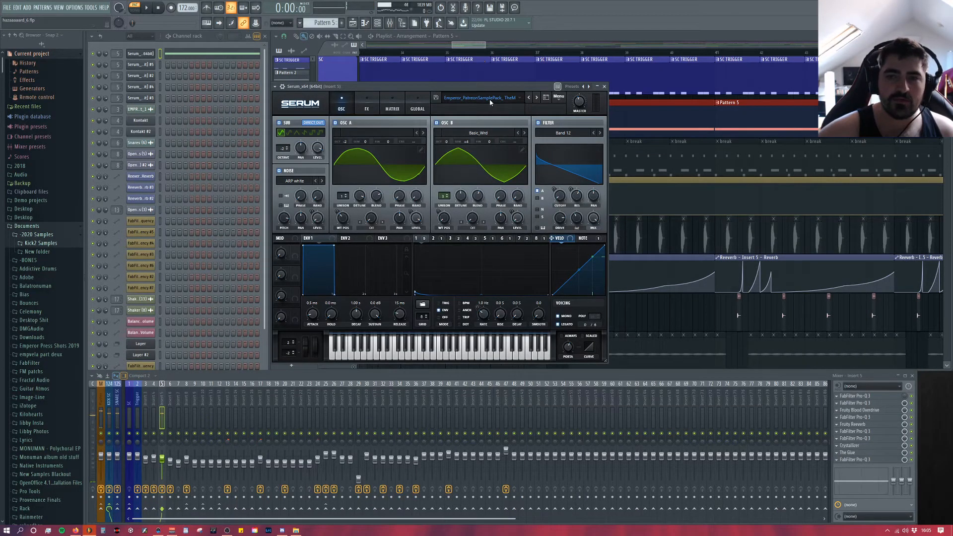
pyautogui.moveTo(491, 88)
pyautogui.mouseDown()
pyautogui.moveTo(501, 85)
pyautogui.moveTo(491, 94)
pyautogui.mouseUp()
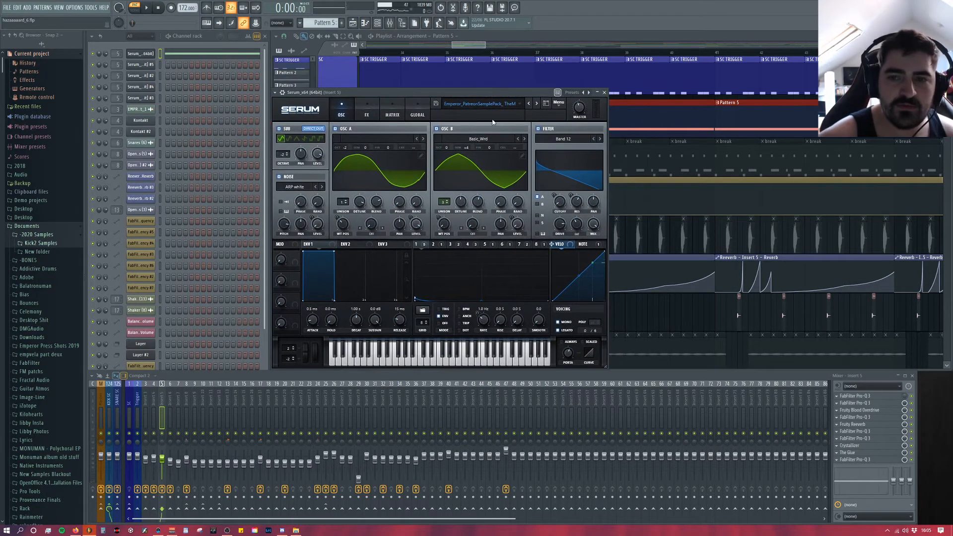
pyautogui.press('space')
pyautogui.press('space')
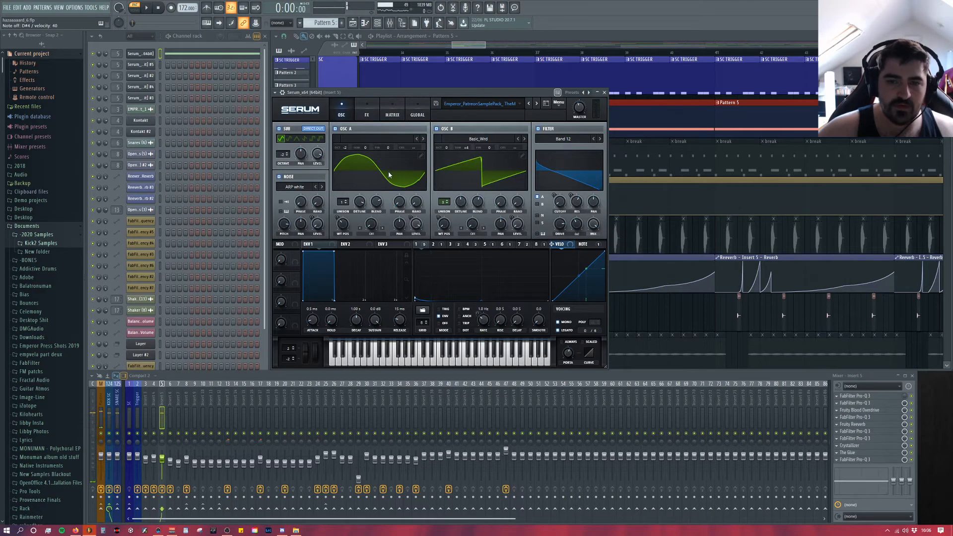
# Step: Audition the Serum patch with OSC B and the sub oscillator switched off, and switch both on again
pyautogui.click(436, 129)
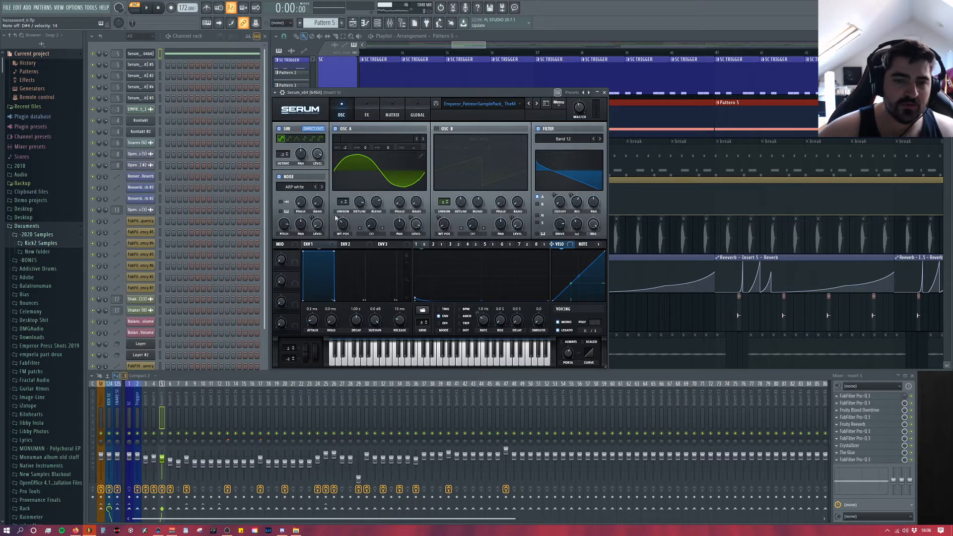
pyautogui.click(437, 129)
pyautogui.click(441, 129)
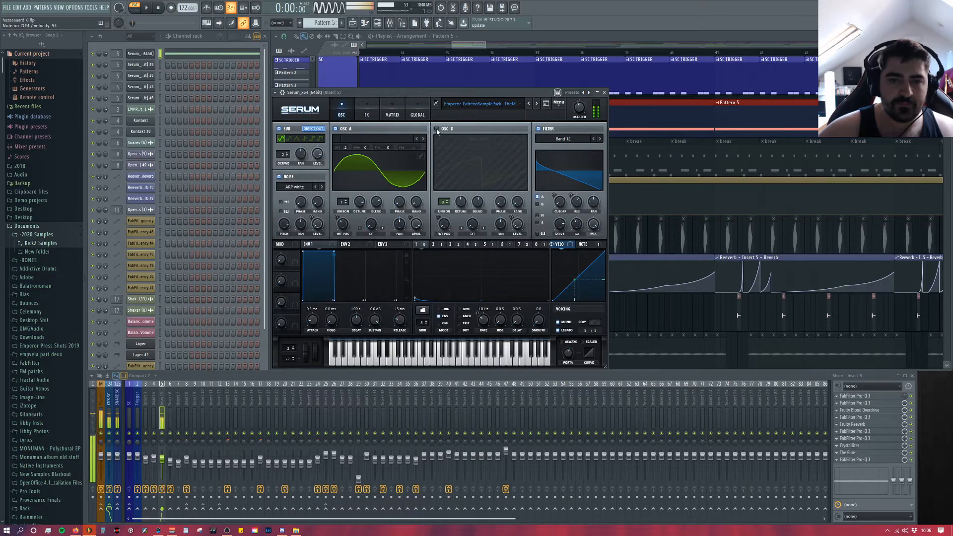
pyautogui.click(279, 128)
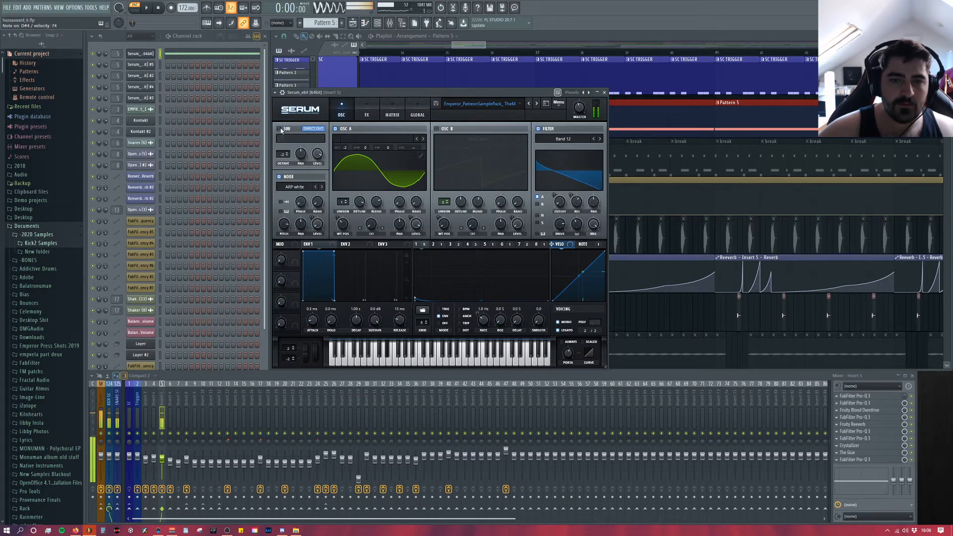
pyautogui.click(436, 128)
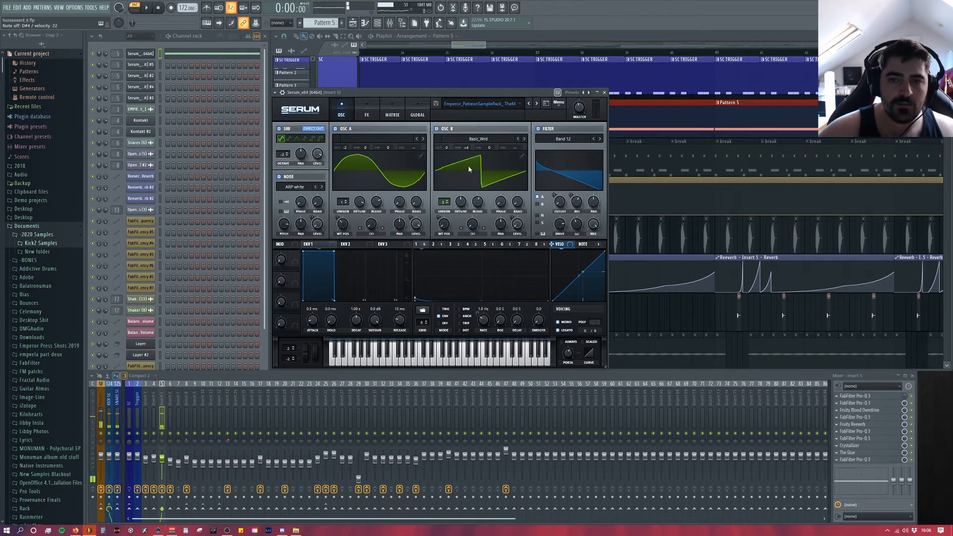
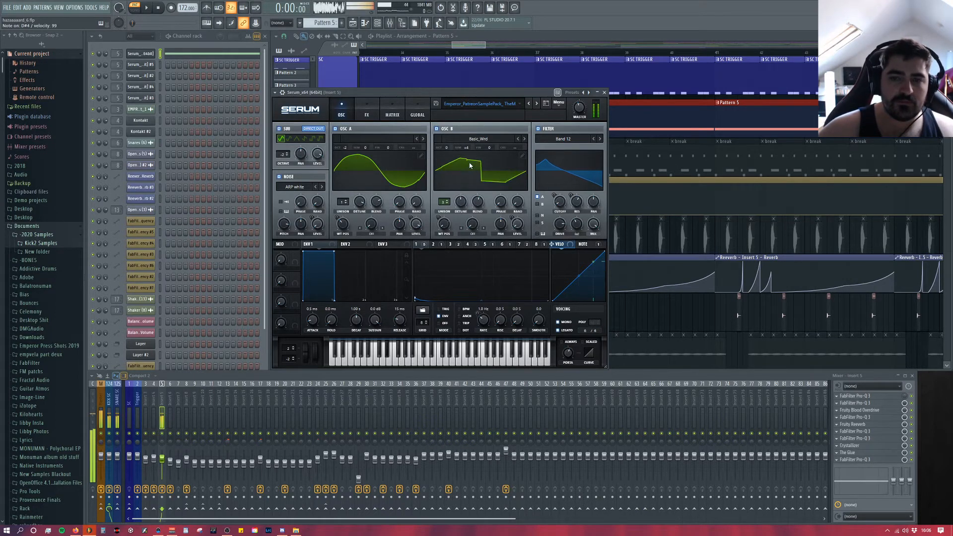
# Step: Try shifting OSC B's tuning by semitones while Pattern 5 plays
pyautogui.moveTo(468, 149); pyautogui.dragTo(472, 172)
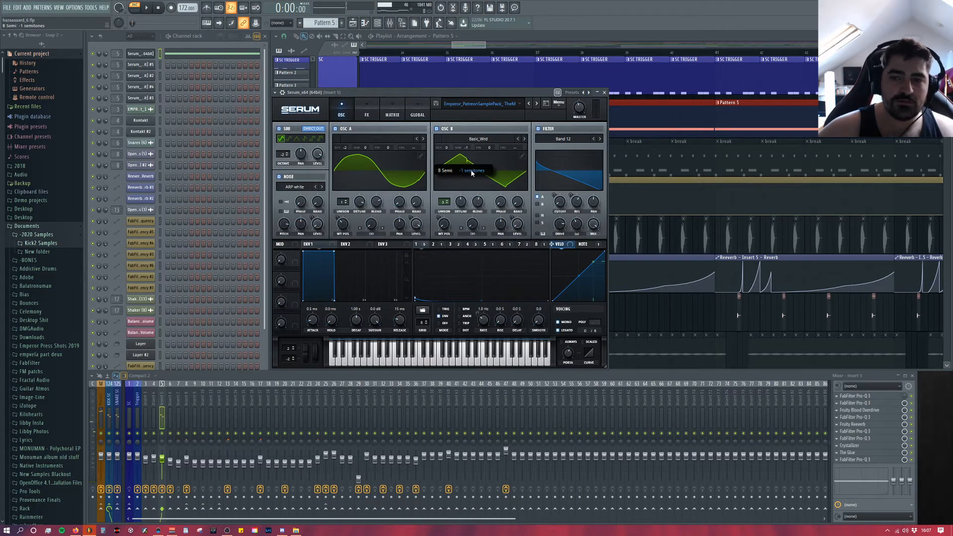
pyautogui.moveTo(472, 175); pyautogui.dragTo(471, 172)
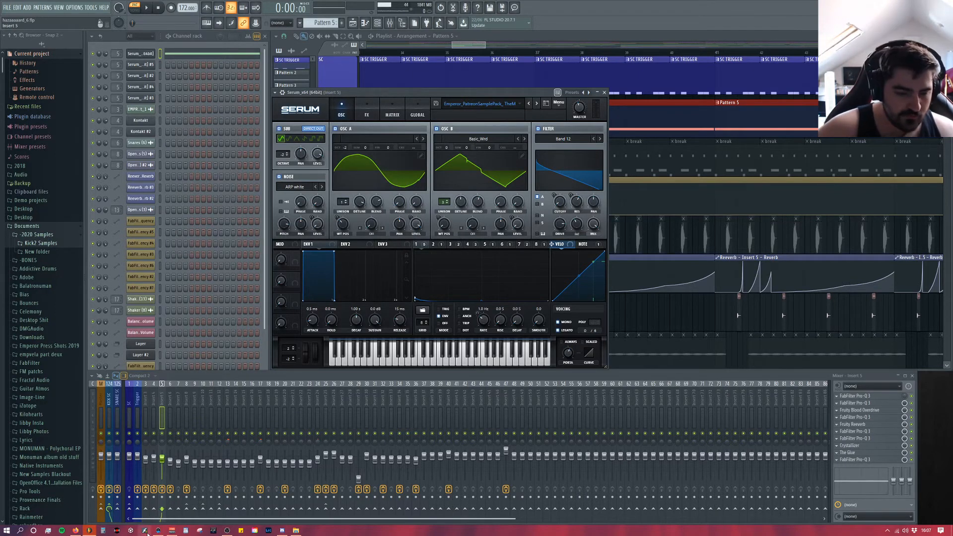
# Step: Bypass the Insert 5 effects in the mixer and raise the starting point of LFO 1's curve in Serum
pyautogui.click(162, 490)
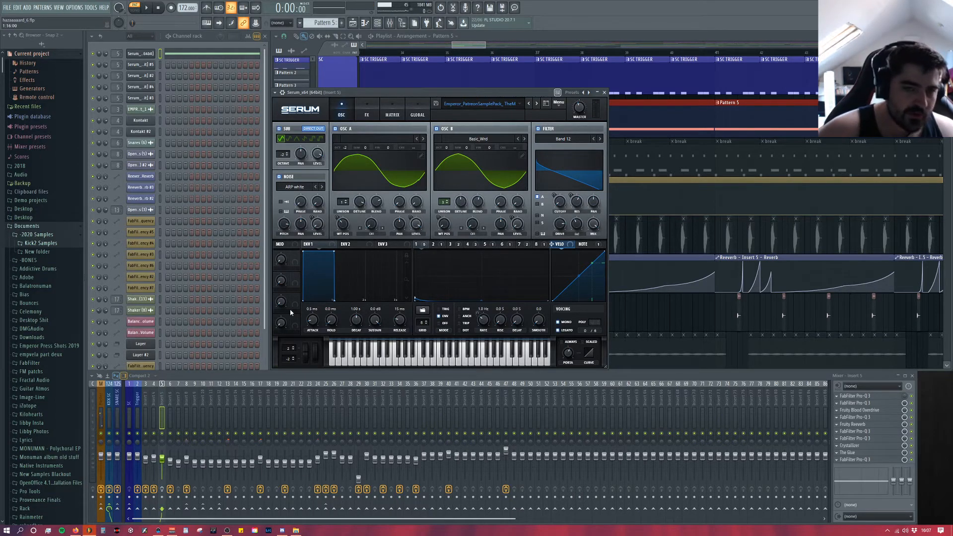
pyautogui.moveTo(376, 95); pyautogui.dragTo(354, 79)
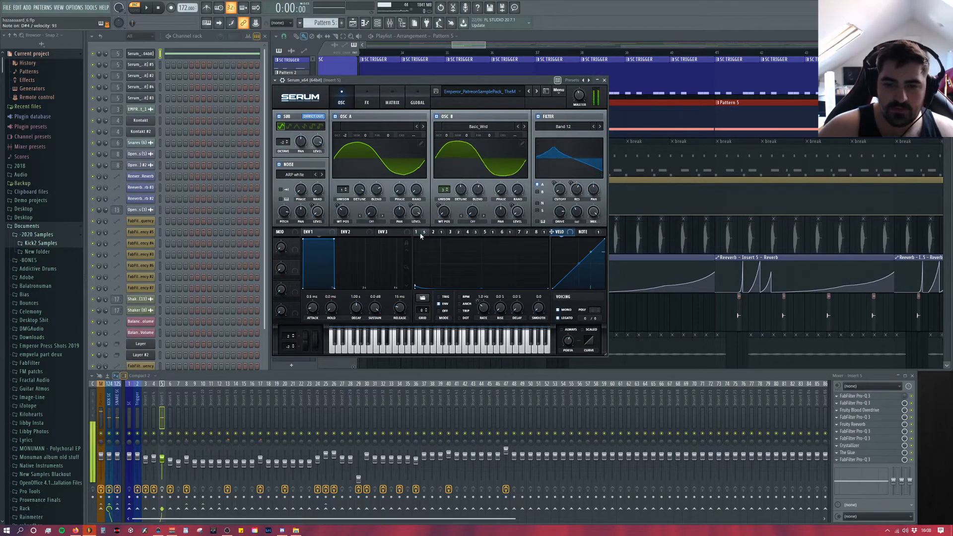
pyautogui.moveTo(418, 292); pyautogui.dragTo(397, 267)
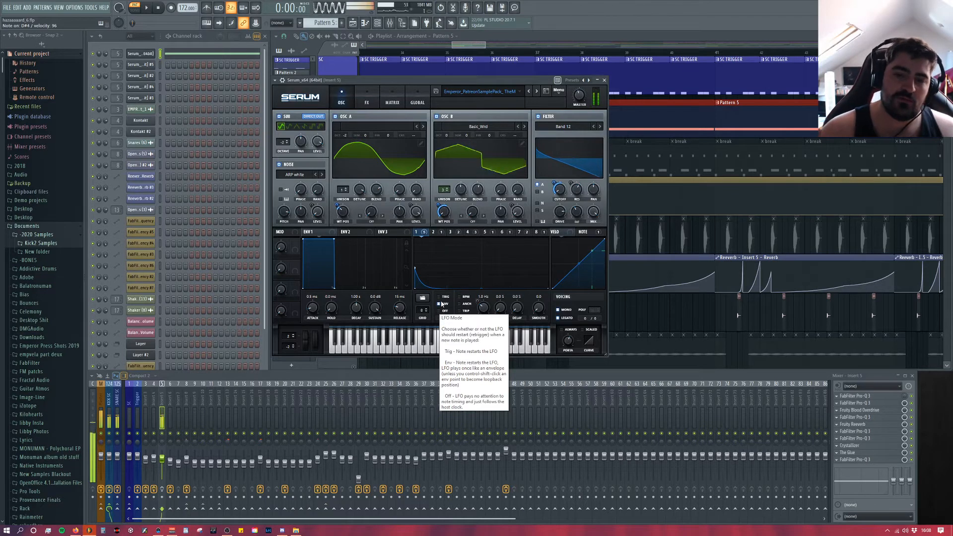
# Step: Examine LFO 2's curve and modulation routing across Serum's effects and matrix pages, and audition its starting point
pyautogui.click(434, 232)
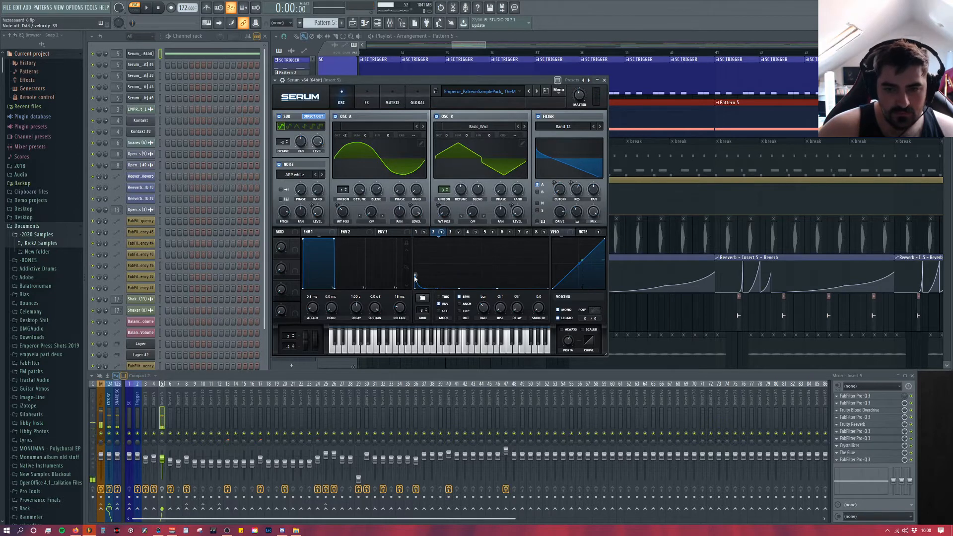
pyautogui.click(367, 102)
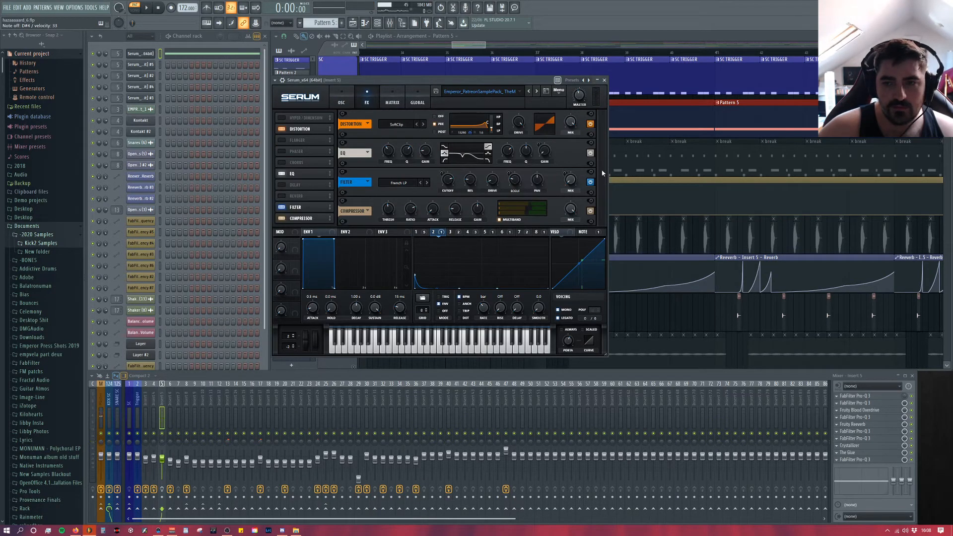
pyautogui.click(341, 100)
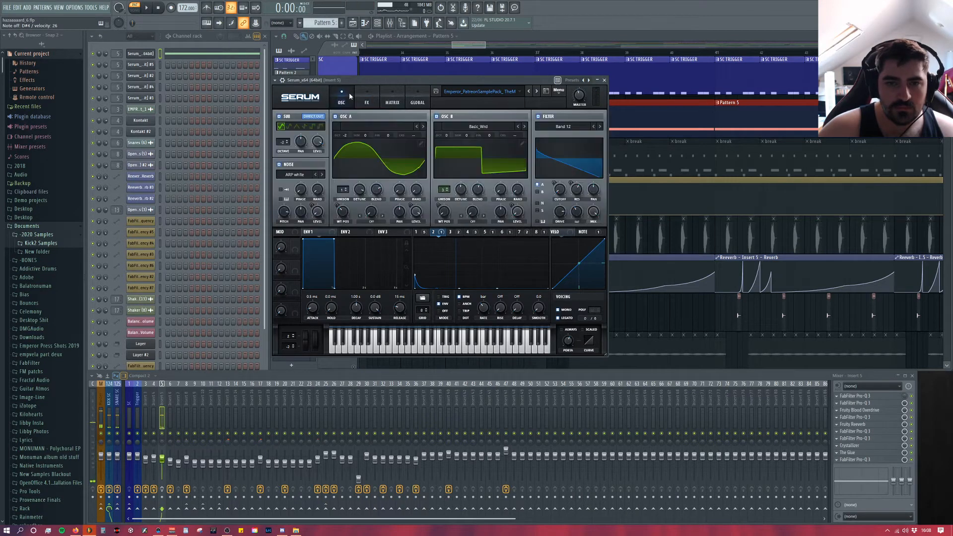
pyautogui.click(411, 97)
pyautogui.click(400, 101)
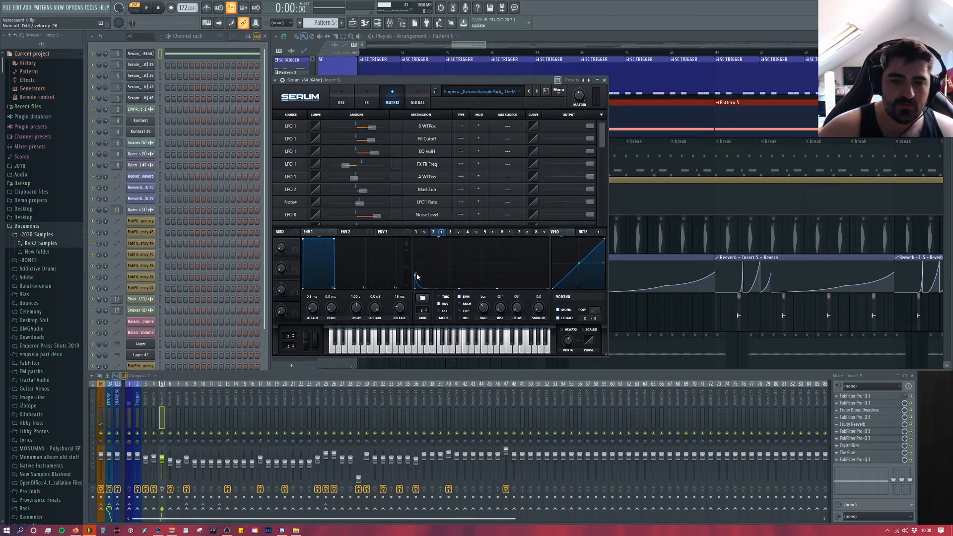
pyautogui.moveTo(414, 275); pyautogui.dragTo(377, 271)
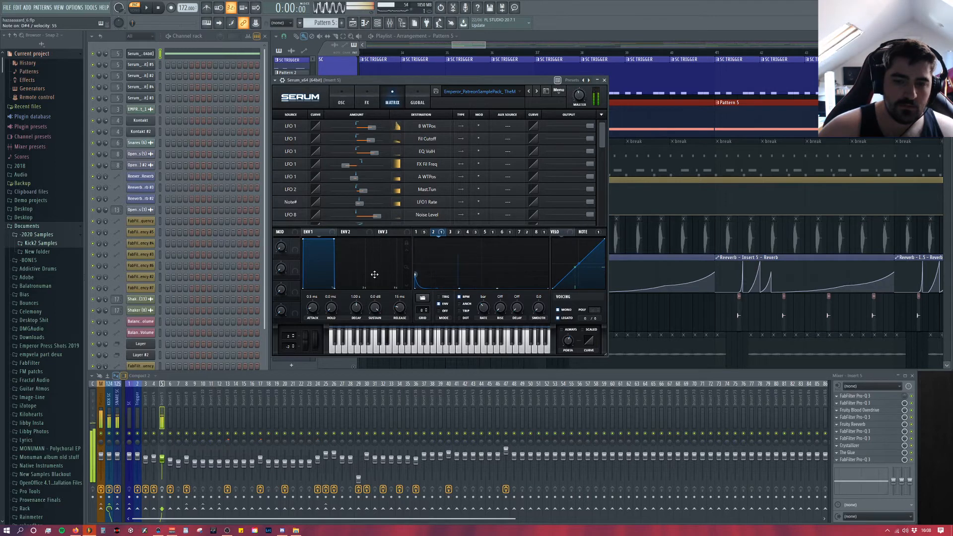
pyautogui.click(345, 99)
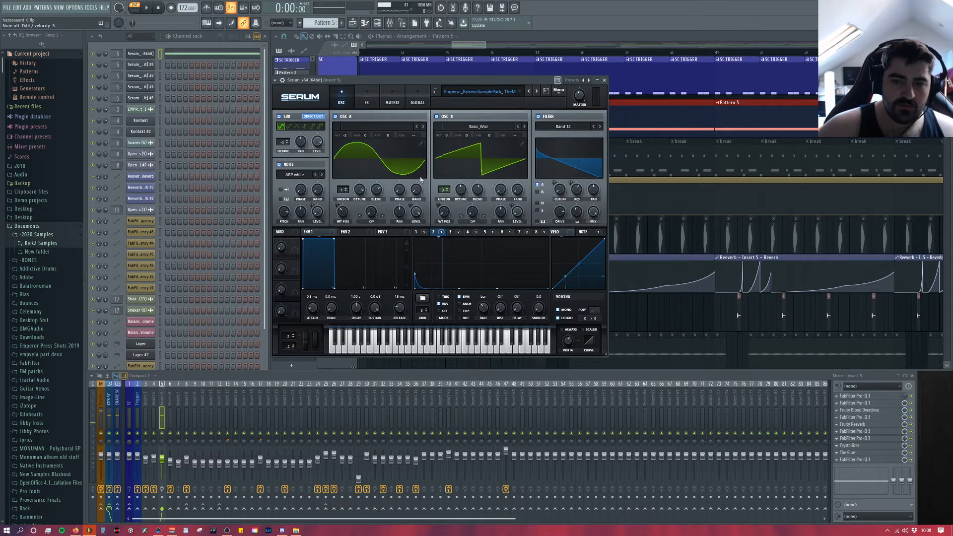
# Step: Compare LFO 3 with LFO 1 and check which oscillator, filter and effect controls LFO 3 modulates
pyautogui.moveTo(452, 236)
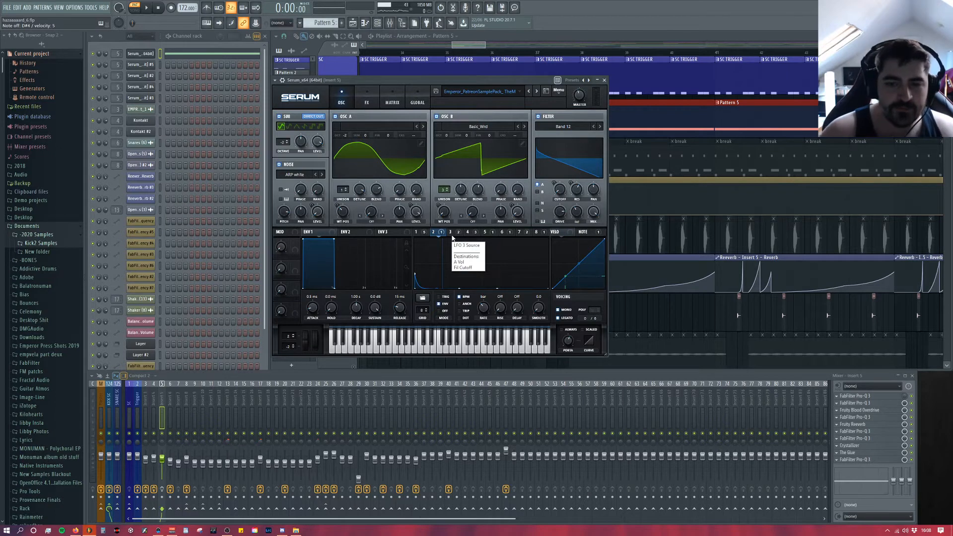
pyautogui.click(450, 233)
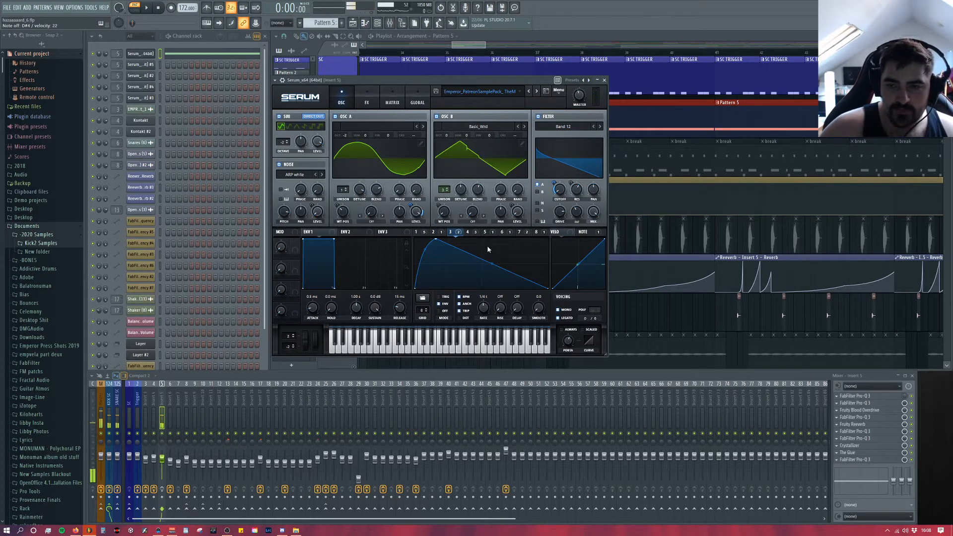
pyautogui.click(419, 233)
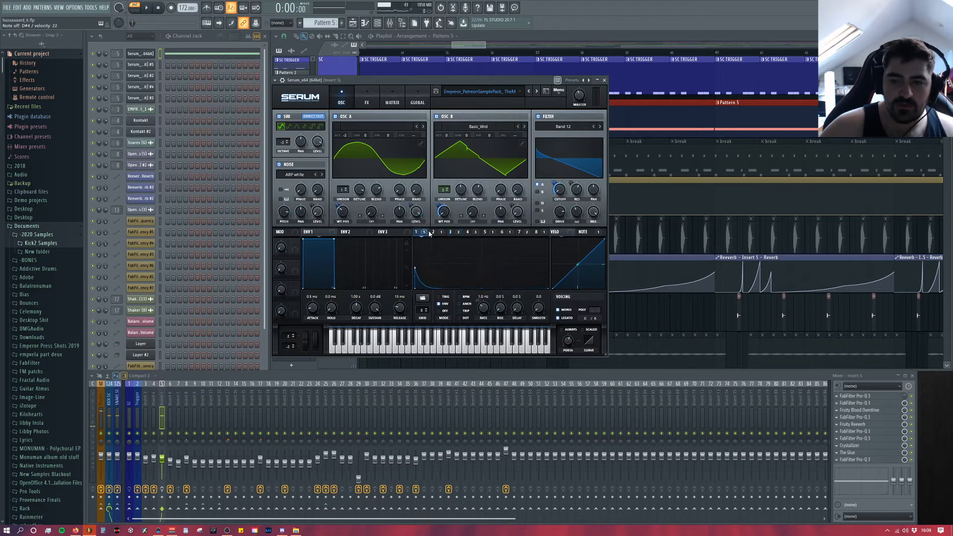
pyautogui.click(450, 233)
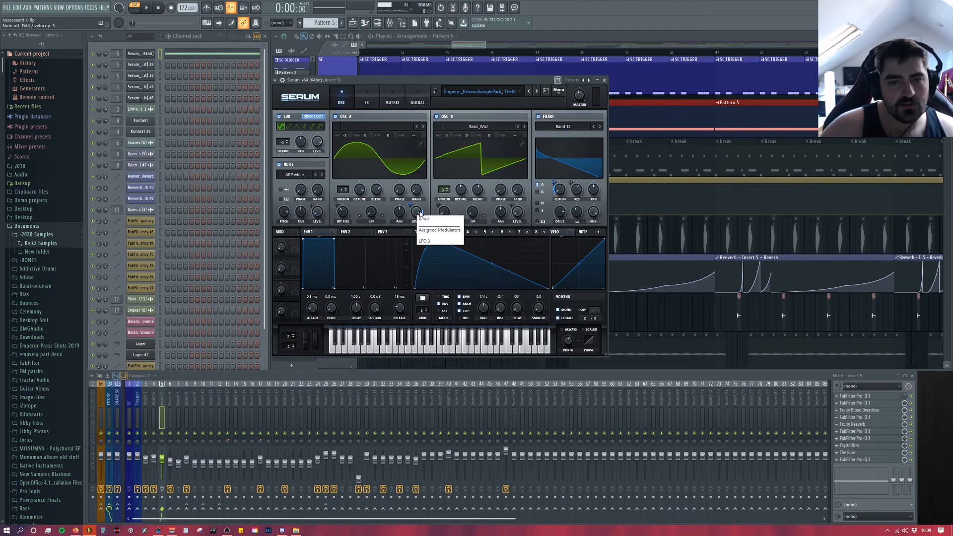
pyautogui.click(377, 98)
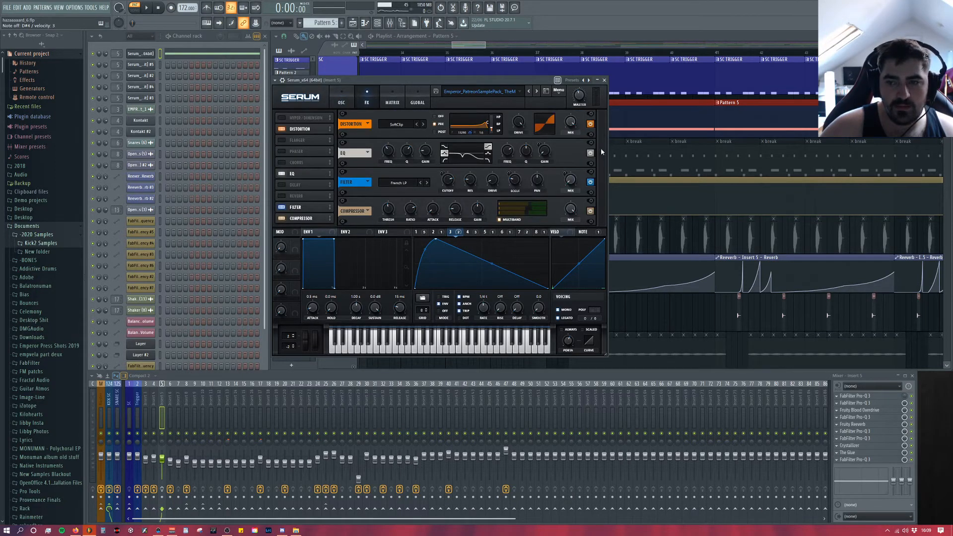
pyautogui.click(342, 99)
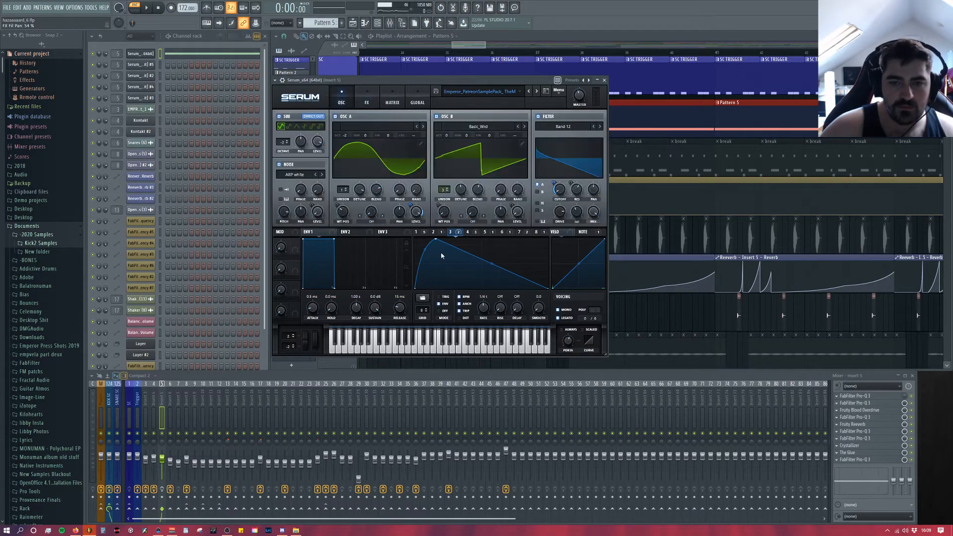
# Step: Audition LFO 4 with its delay switched off, and return the delay to 1/16
pyautogui.click(468, 233)
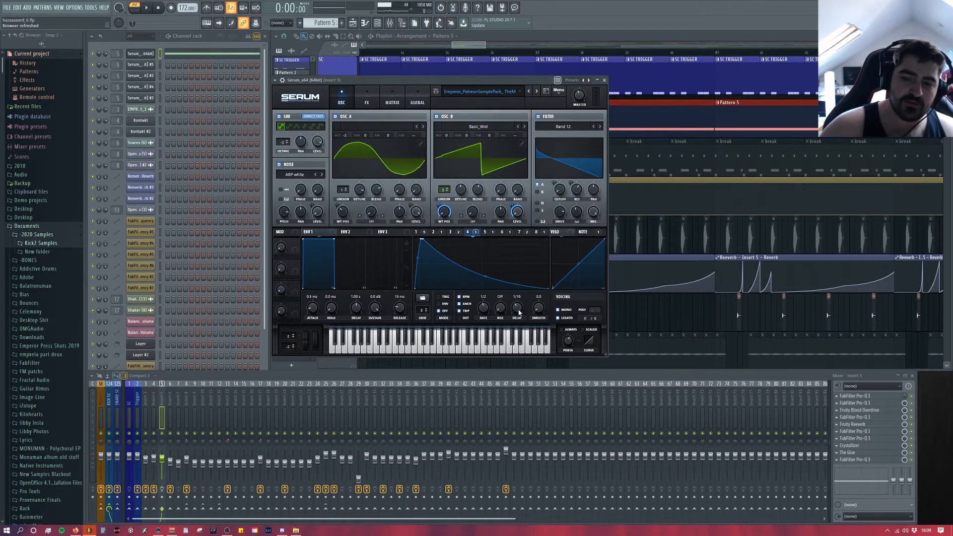
pyautogui.moveTo(518, 314); pyautogui.dragTo(511, 376)
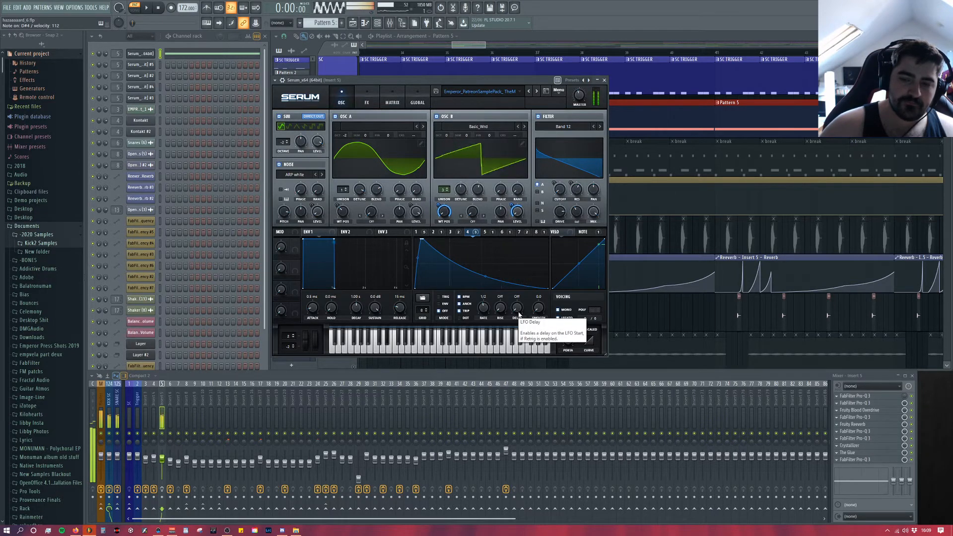
pyautogui.moveTo(519, 314); pyautogui.dragTo(524, 288)
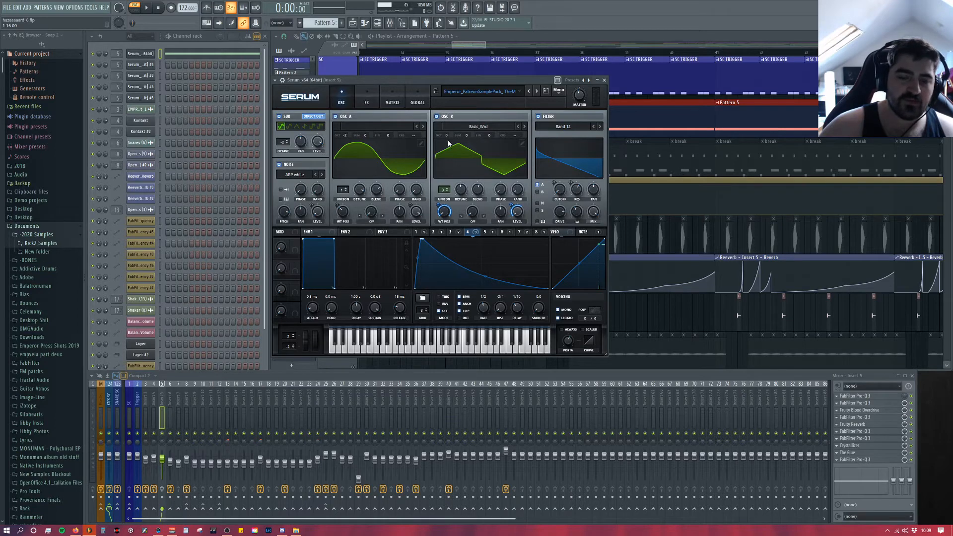
# Step: Open the other four Serum channels one after another to compare their patches, and inspect LFO 4 in Serum #3
pyautogui.click(140, 64)
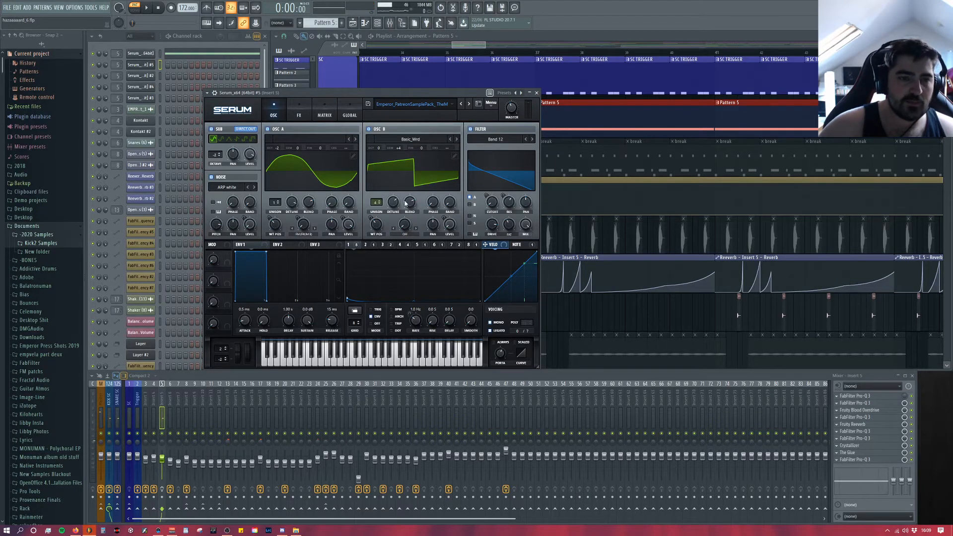
pyautogui.moveTo(376, 93); pyautogui.dragTo(498, 78)
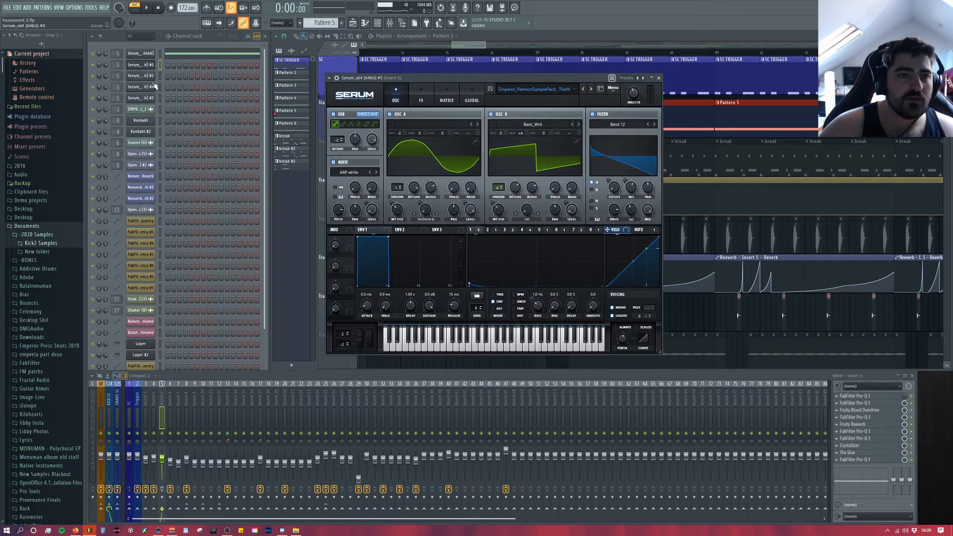
pyautogui.click(149, 78)
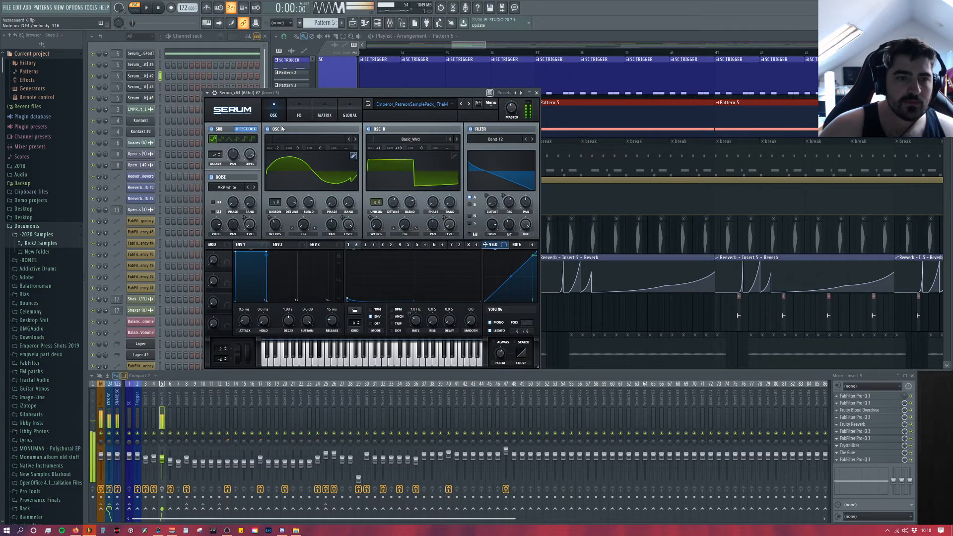
pyautogui.click(146, 90)
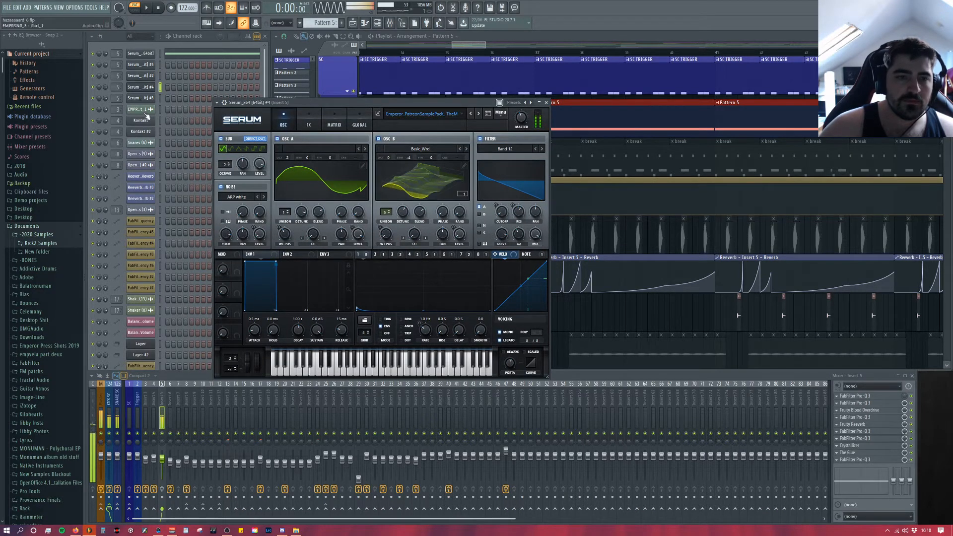
pyautogui.click(141, 98)
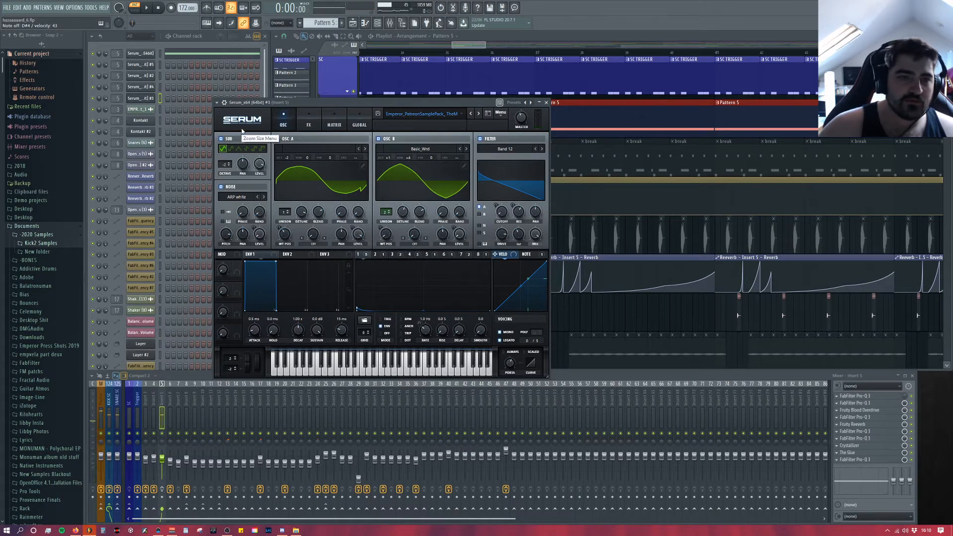
pyautogui.click(411, 254)
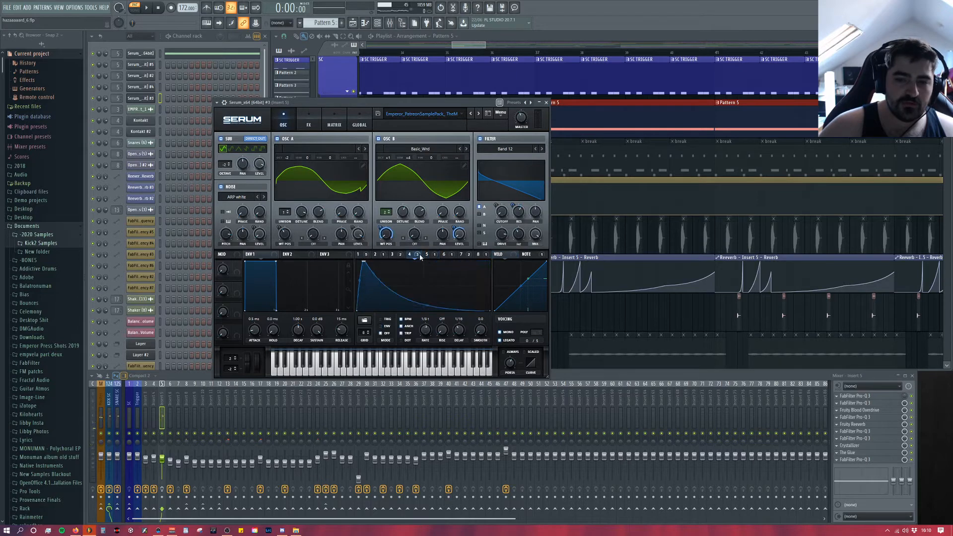
# Step: Return to the first Serum channel and view the curves of LFO 5, LFO 6 and LFO 7
pyautogui.click(139, 54)
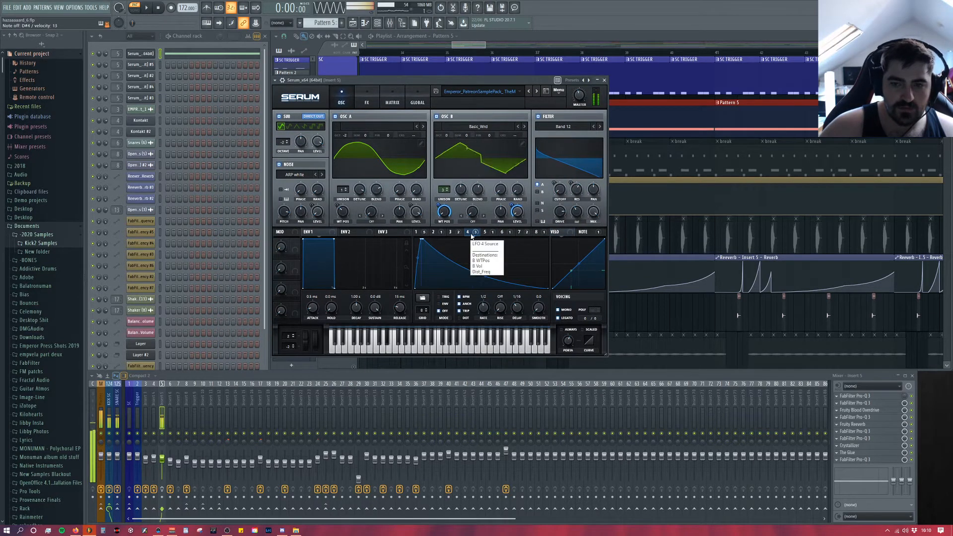
pyautogui.click(490, 233)
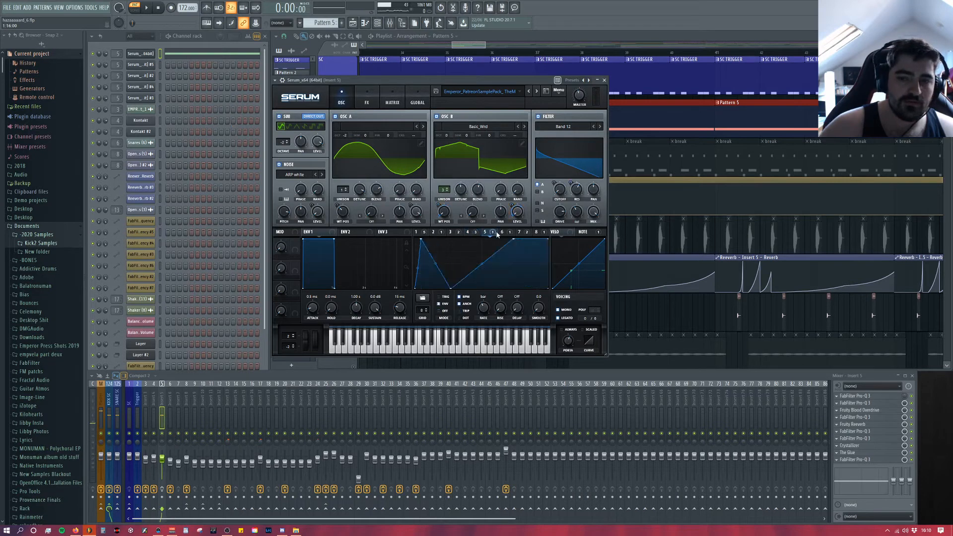
pyautogui.click(503, 233)
pyautogui.click(521, 233)
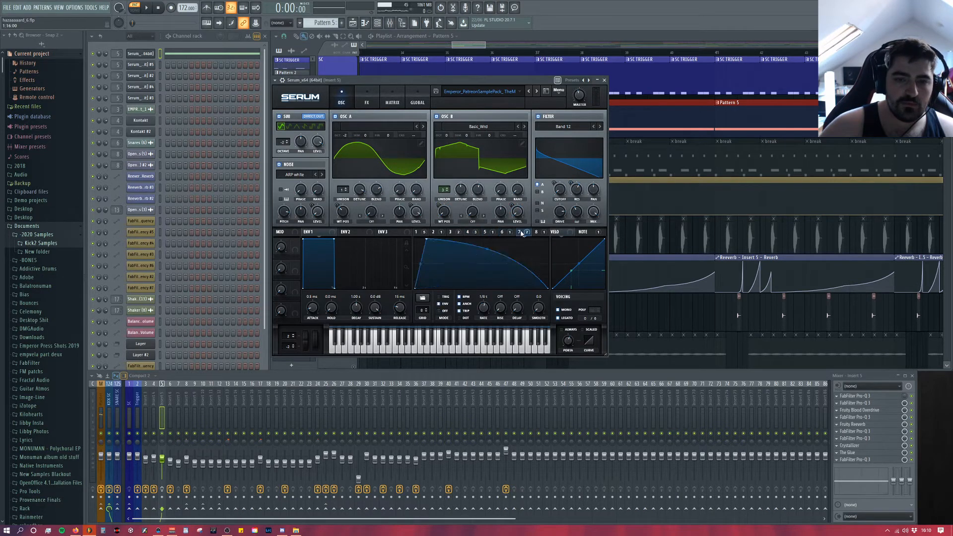
# Step: Audition LFO 8 at different rates, including 1/4, while Pattern 5 plays
pyautogui.click(537, 232)
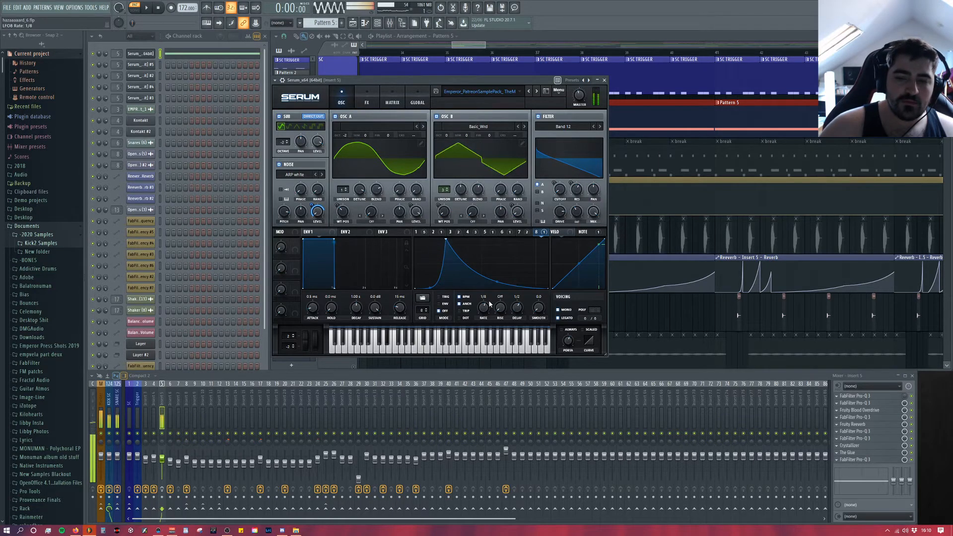
pyautogui.scroll(2, 484, 307)
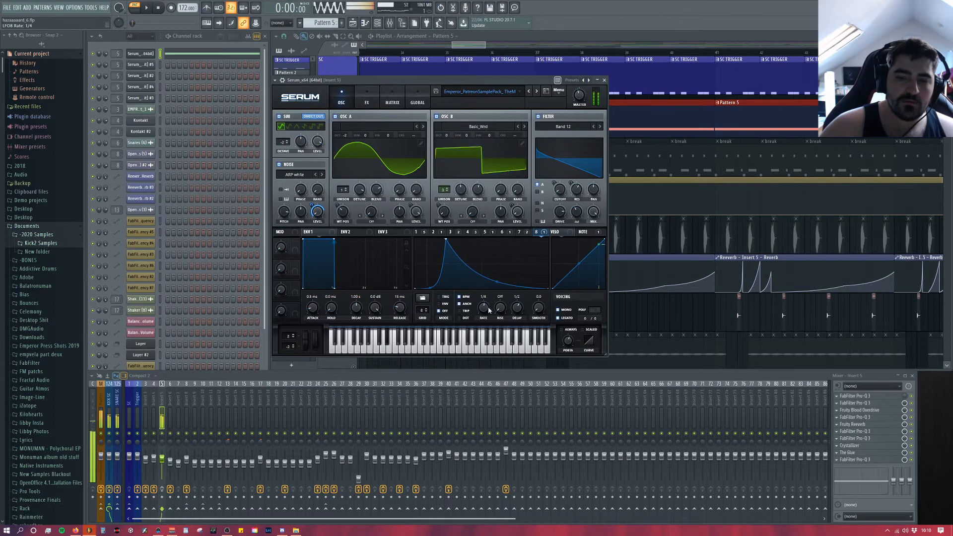
pyautogui.moveTo(488, 307)
pyautogui.mouseDown()
pyautogui.moveTo(487, 321)
pyautogui.moveTo(490, 310)
pyautogui.mouseUp()
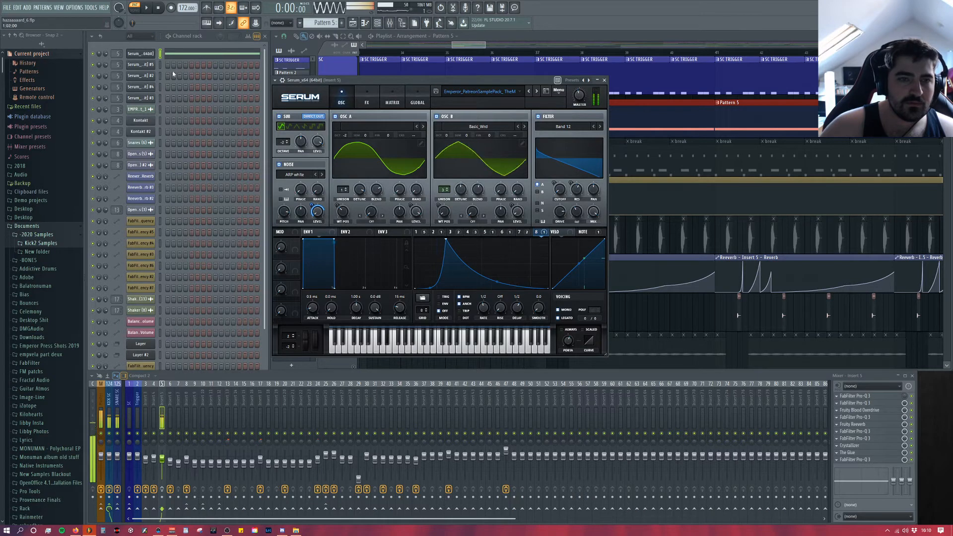
# Step: Bring up LFO 7 and bypass Serum's distortion, EQ, filter and compressor effects
pyautogui.click(519, 232)
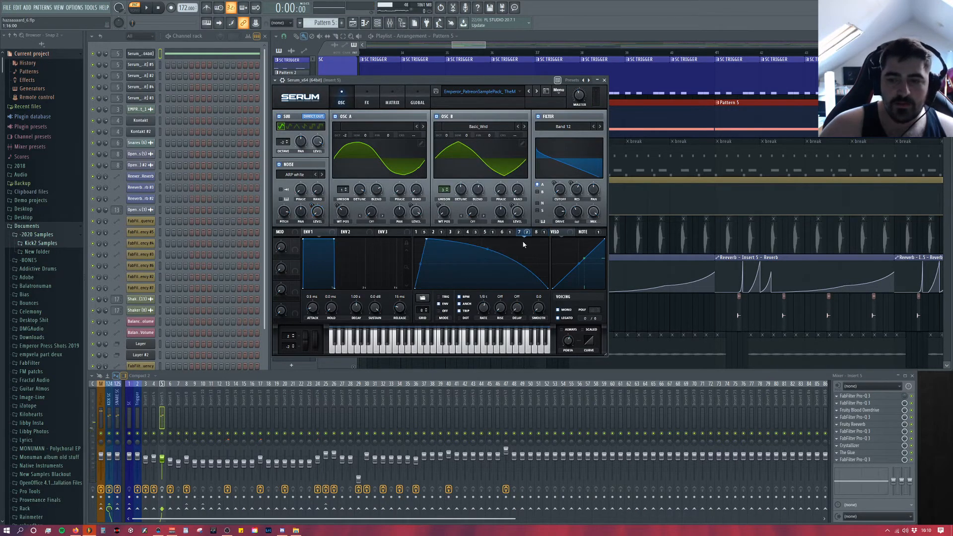
pyautogui.click(365, 101)
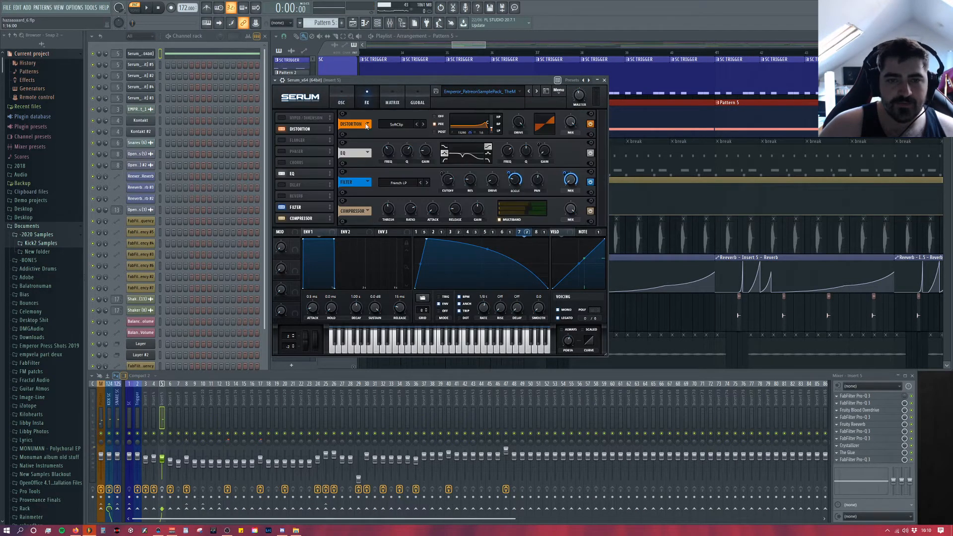
pyautogui.click(590, 125)
pyautogui.click(590, 154)
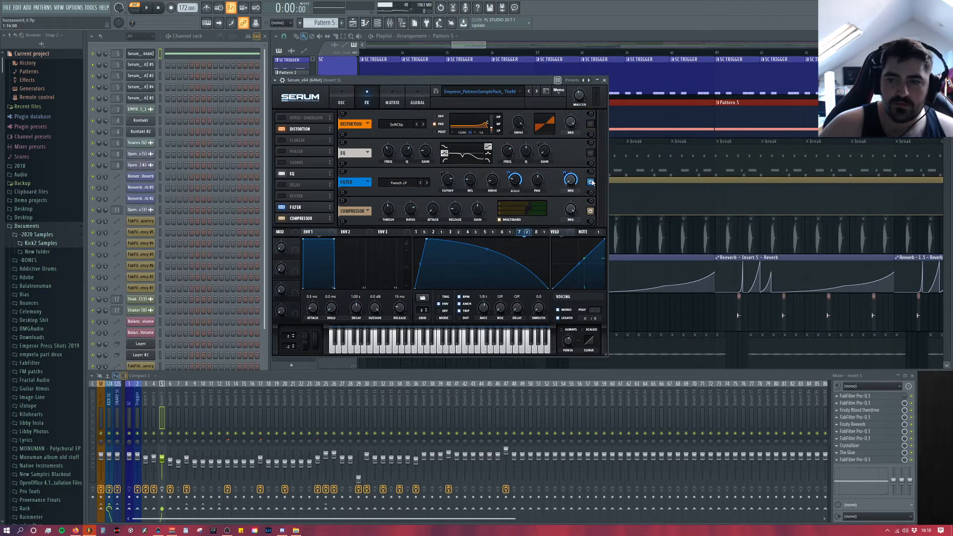
pyautogui.click(591, 182)
pyautogui.click(591, 211)
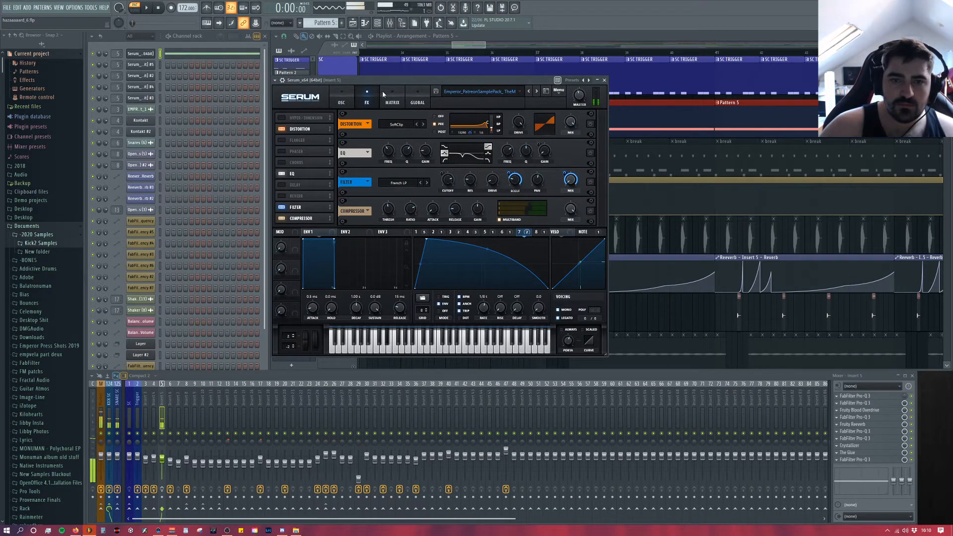
# Step: Set oscillator B's pitch to +4 semitones while auditioning the dry oscillators
pyautogui.click(342, 100)
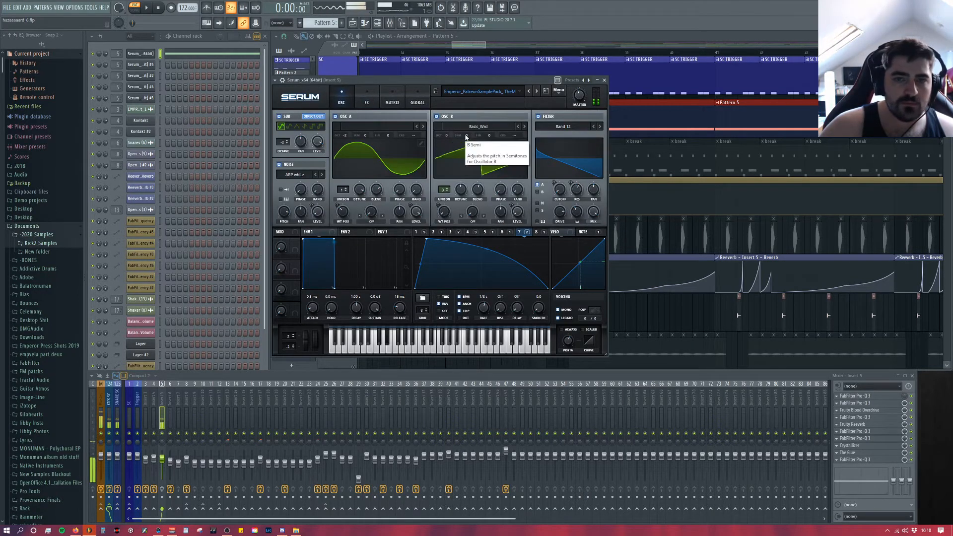
pyautogui.moveTo(471, 135); pyautogui.dragTo(471, 126)
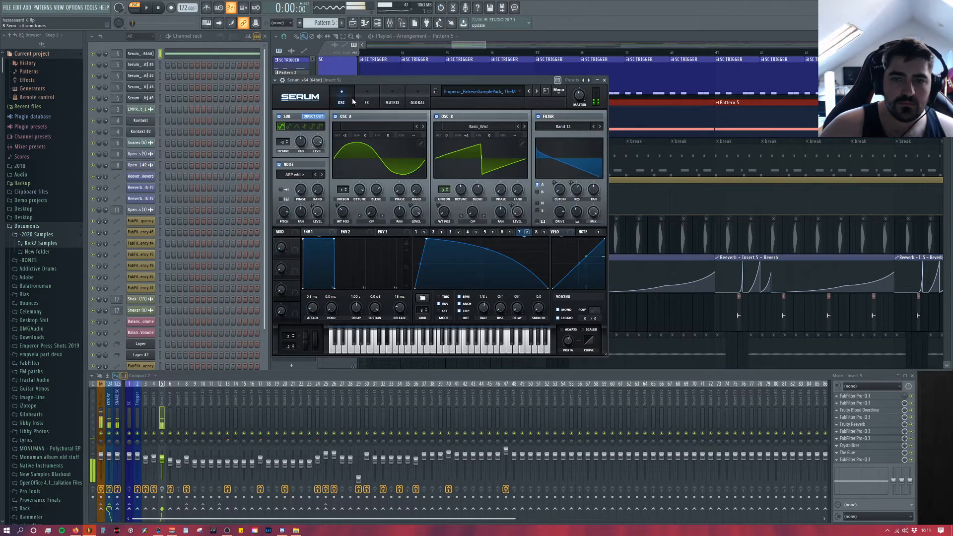
# Step: Re-enable Serum's distortion and EQ effects one after the other, auditioning the patch
pyautogui.click(368, 95)
pyautogui.click(590, 124)
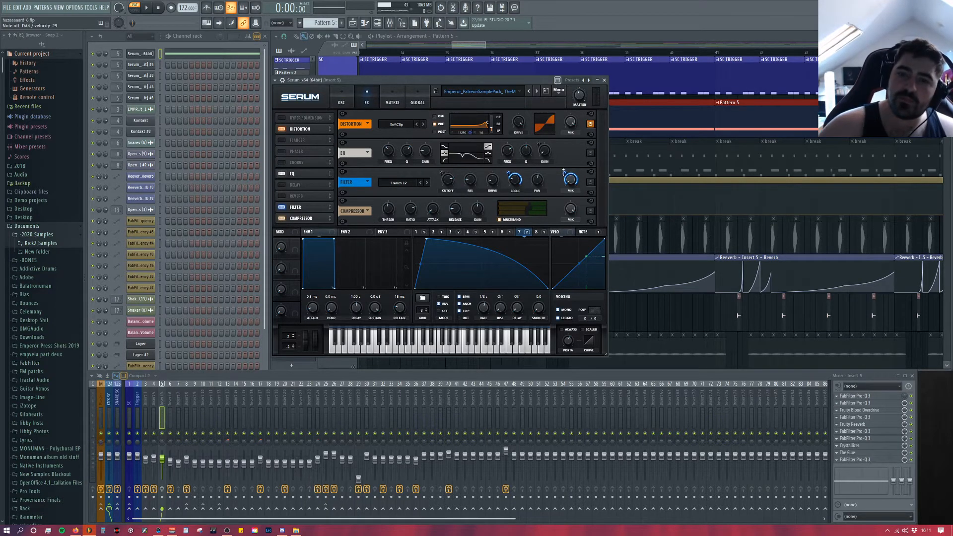
pyautogui.click(590, 153)
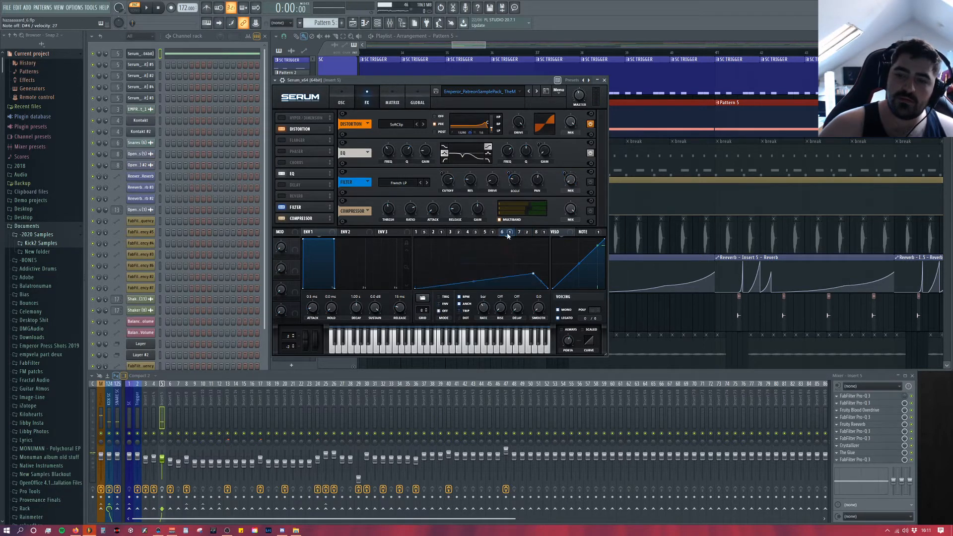
# Step: Go through LFO 5 back to LFO 1 to check which one modulates the EQ gain
pyautogui.click(492, 232)
pyautogui.click(469, 232)
pyautogui.click(455, 232)
pyautogui.click(436, 232)
pyautogui.click(421, 232)
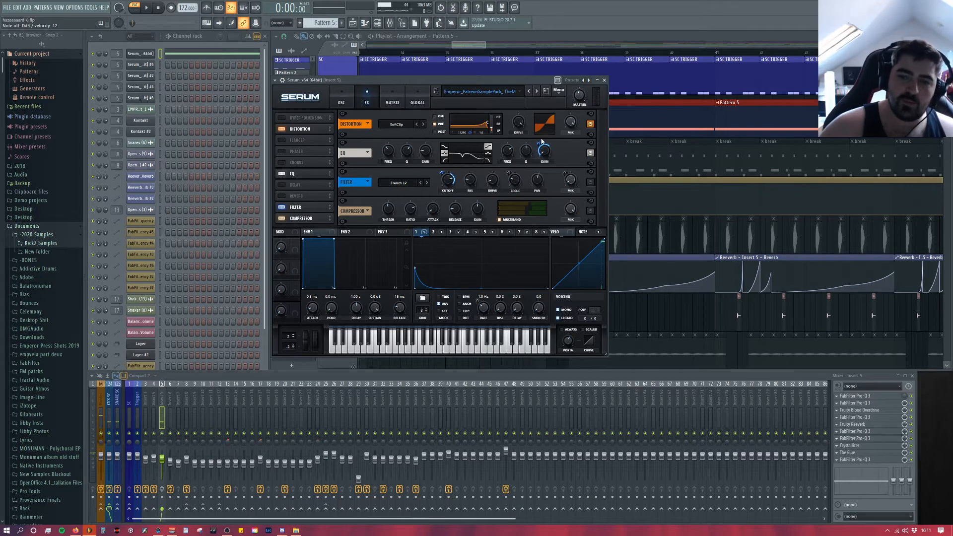
# Step: Switch Serum's filter effect back on and audition it while checking LFO 2 and LFO 3
pyautogui.click(591, 183)
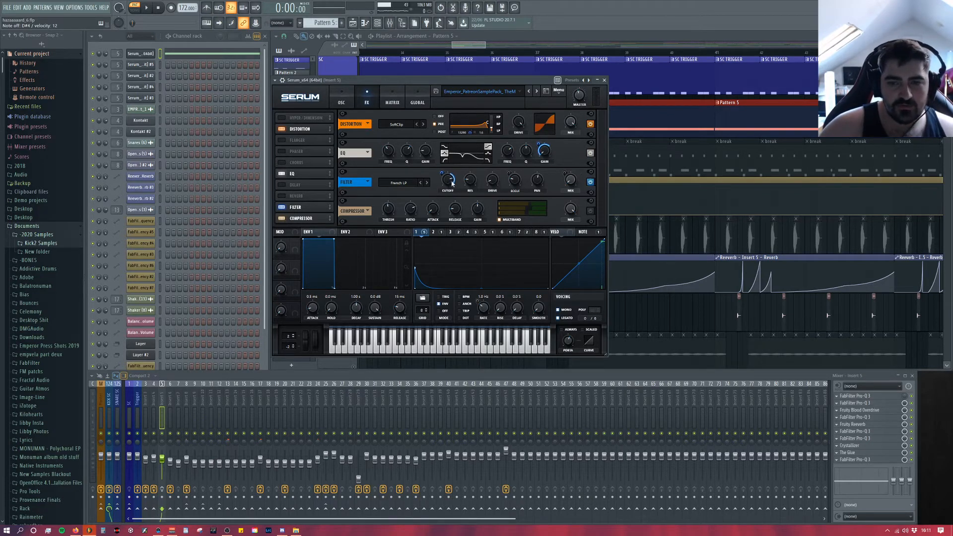
pyautogui.click(436, 232)
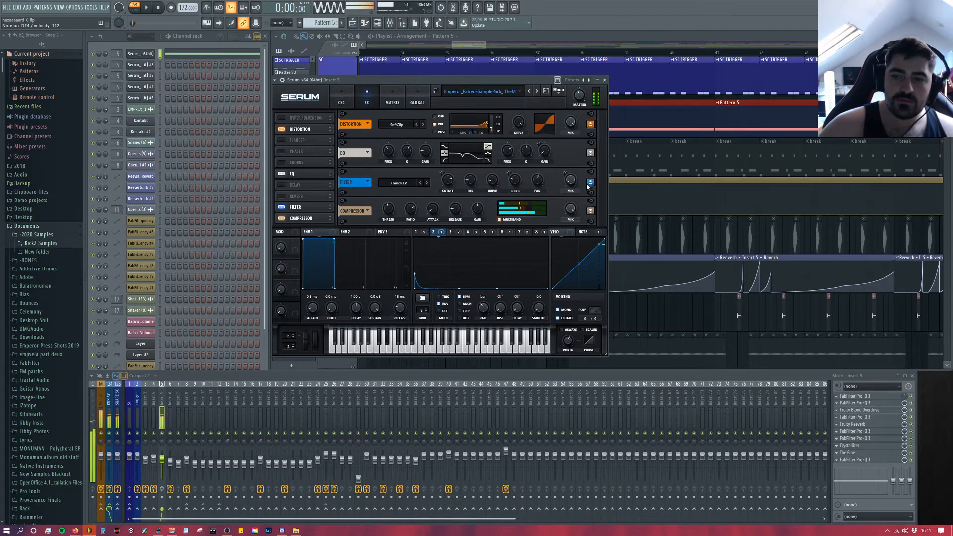
pyautogui.click(452, 233)
pyautogui.click(433, 232)
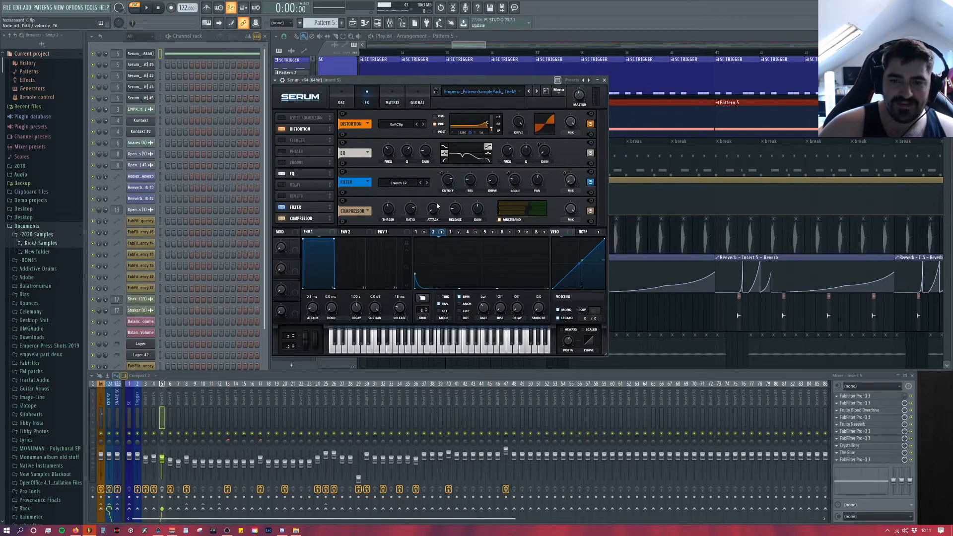
# Step: Examine which filter effect controls LFO 4 through LFO 7 modulate, and return to LFO 5
pyautogui.click(472, 233)
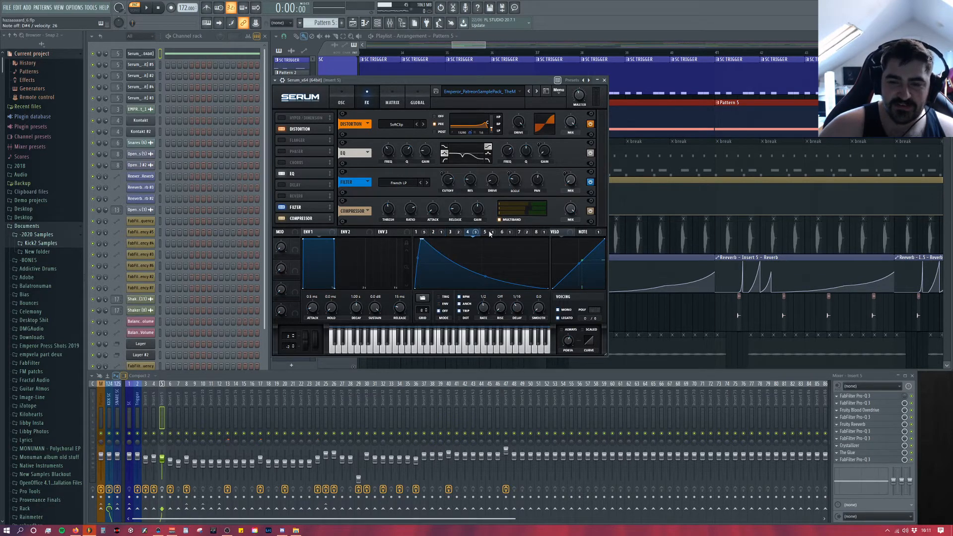
pyautogui.click(488, 233)
pyautogui.click(503, 232)
pyautogui.click(521, 233)
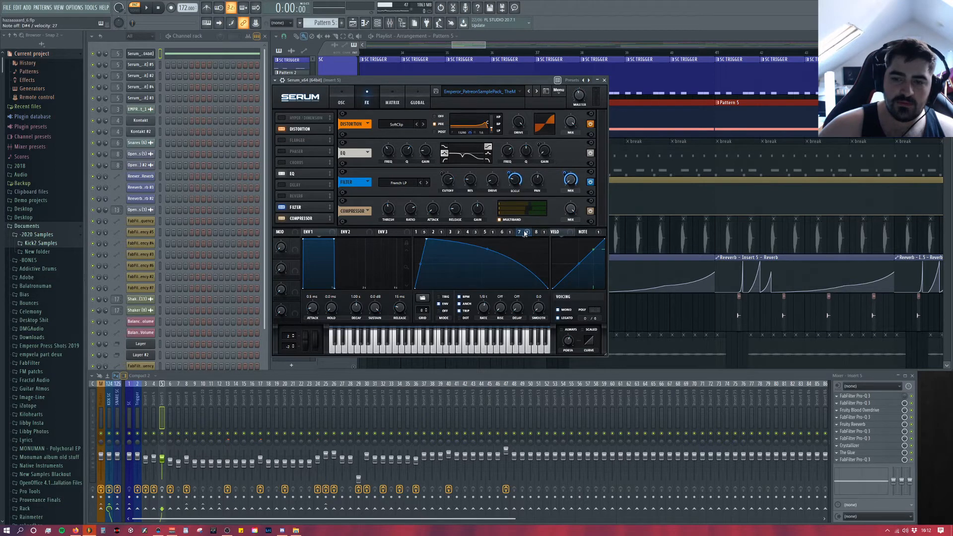
pyautogui.click(495, 232)
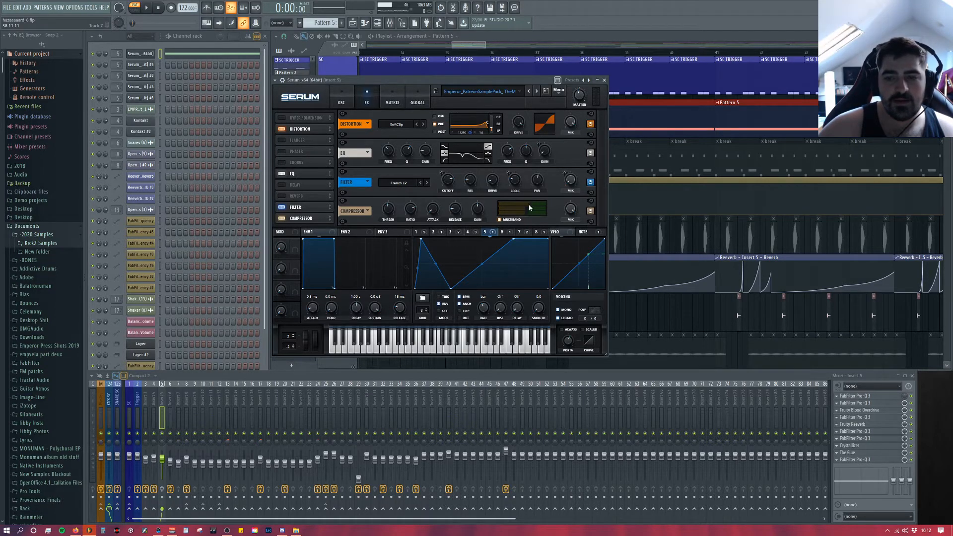
# Step: Compare the patch with Serum's compressor toggled, and close the Serum window
pyautogui.click(590, 212)
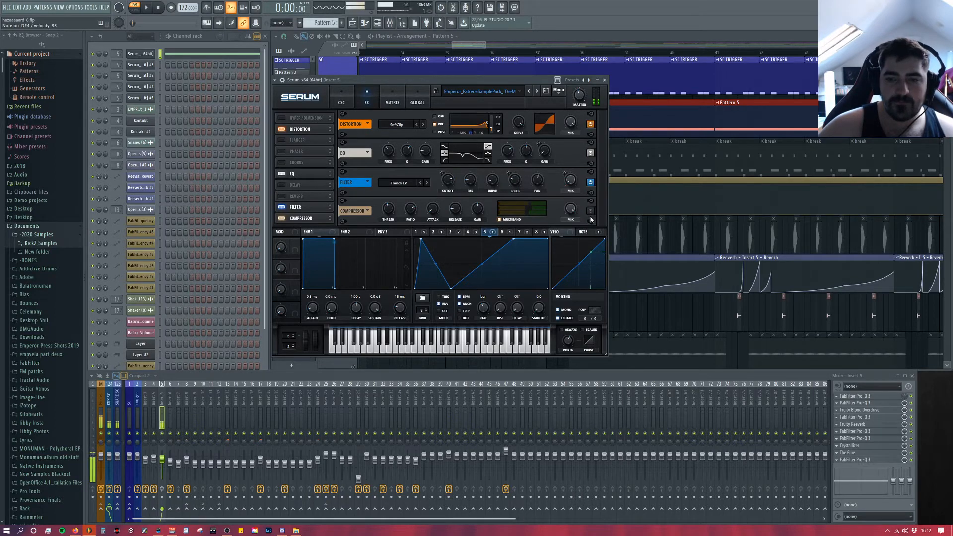
pyautogui.click(589, 217)
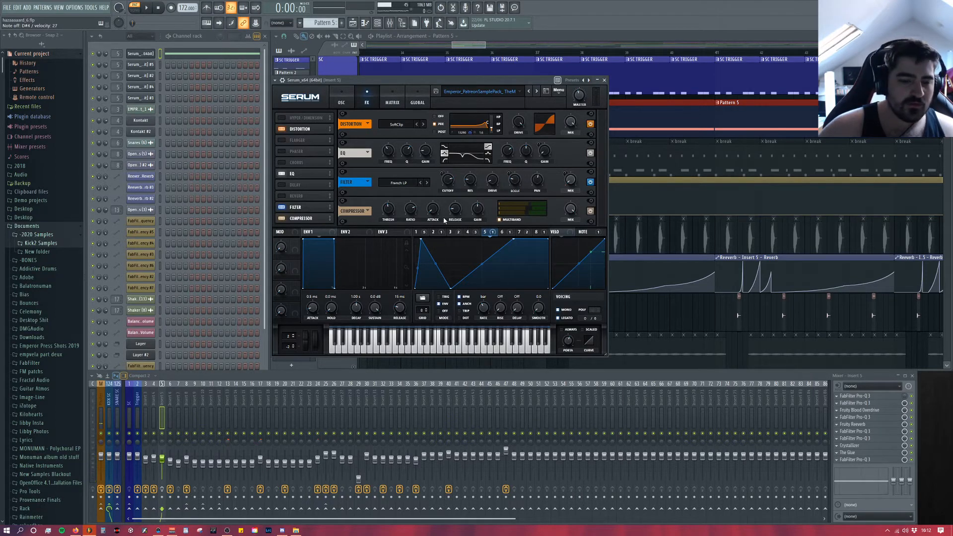
pyautogui.click(604, 81)
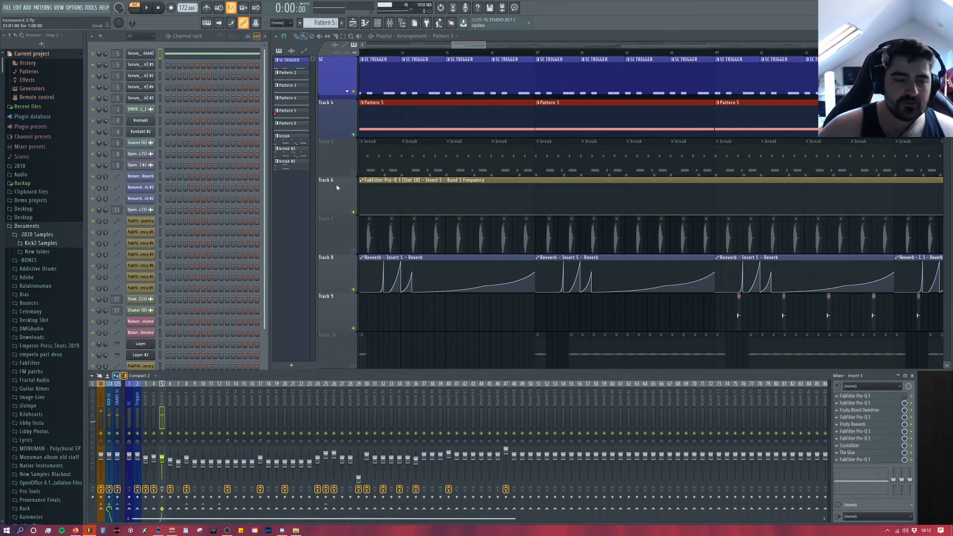
# Step: Open Insert 5's second Pro-Q 3, set the high-cut band's Q to 0.987 and sweep its frequency down to the low end
pyautogui.click(893, 402)
pyautogui.click(893, 401)
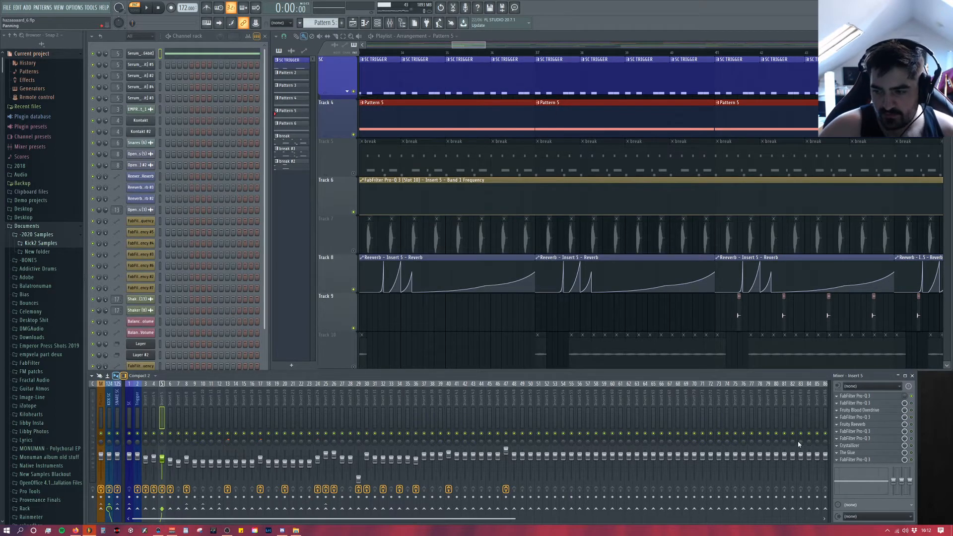
pyautogui.click(859, 403)
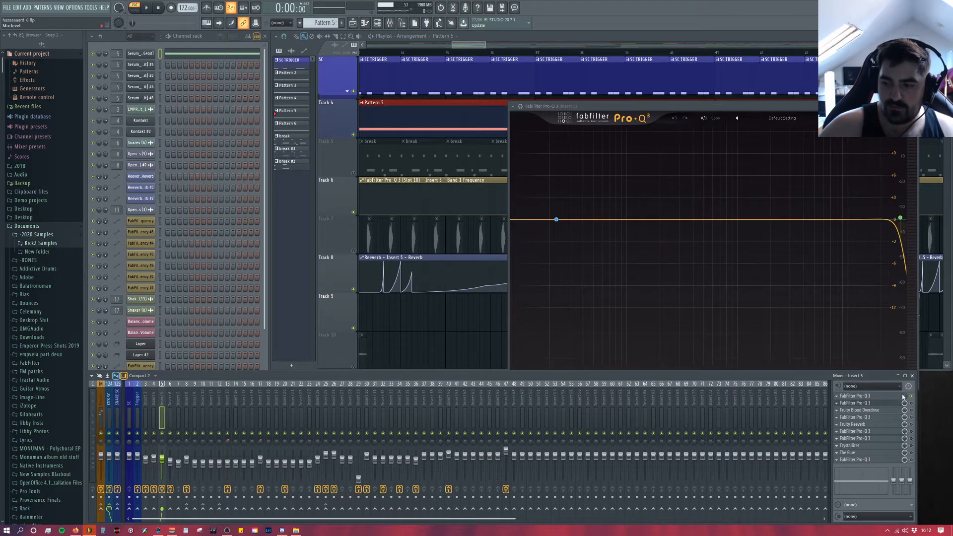
pyautogui.click(900, 217)
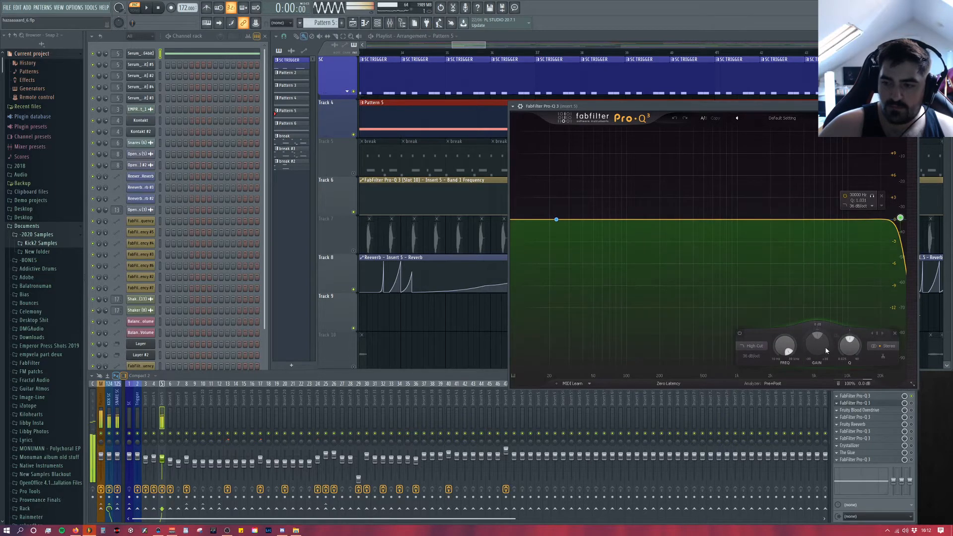
pyautogui.moveTo(846, 358)
pyautogui.mouseDown()
pyautogui.moveTo(846, 372)
pyautogui.moveTo(846, 360)
pyautogui.mouseUp()
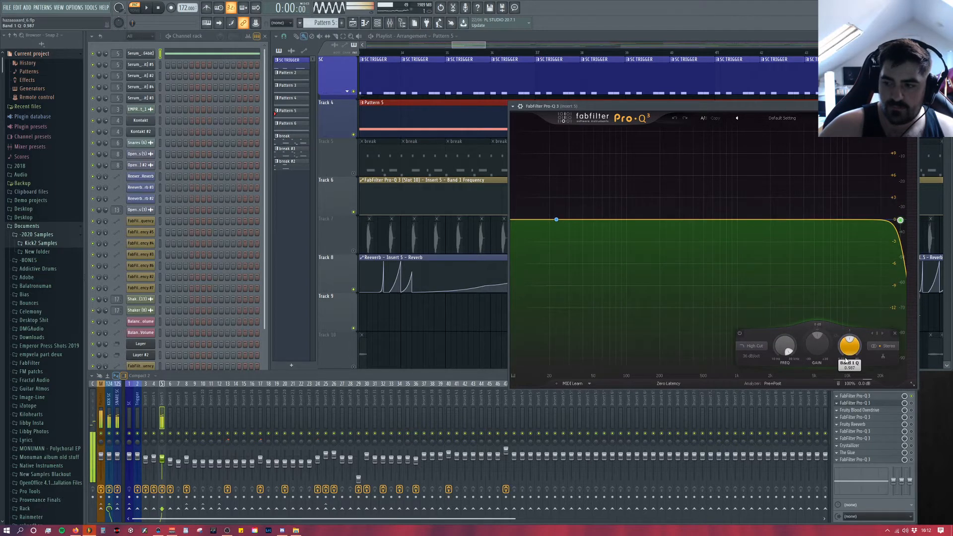
pyautogui.moveTo(785, 348); pyautogui.dragTo(771, 458)
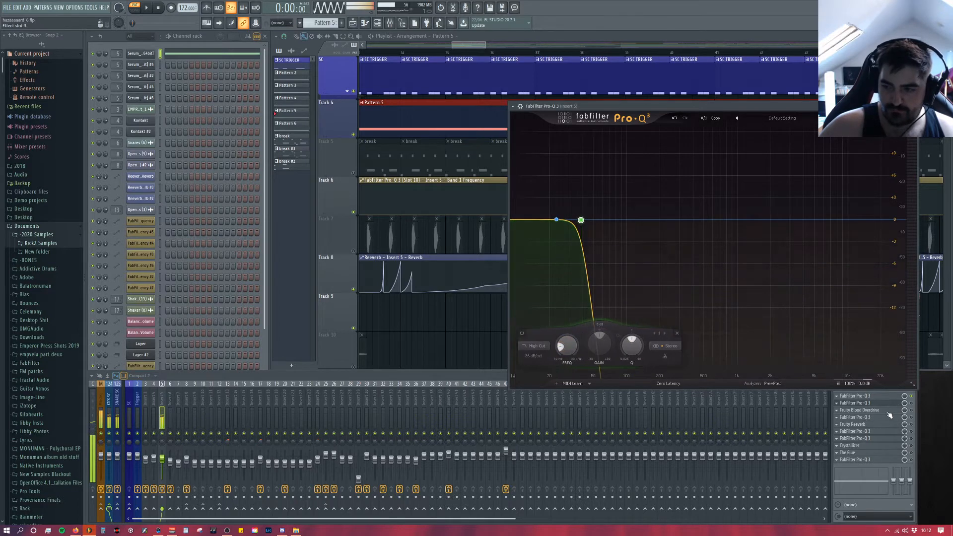
# Step: Examine the top-end cut in Insert 5's first Pro-Q 3 against the playing spectrum, and close the EQ window
pyautogui.click(893, 402)
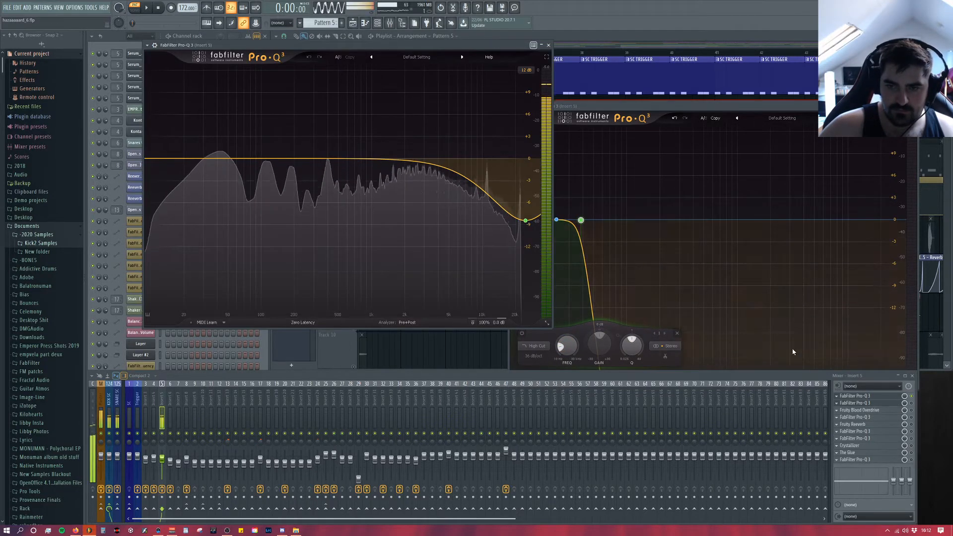
pyautogui.click(914, 106)
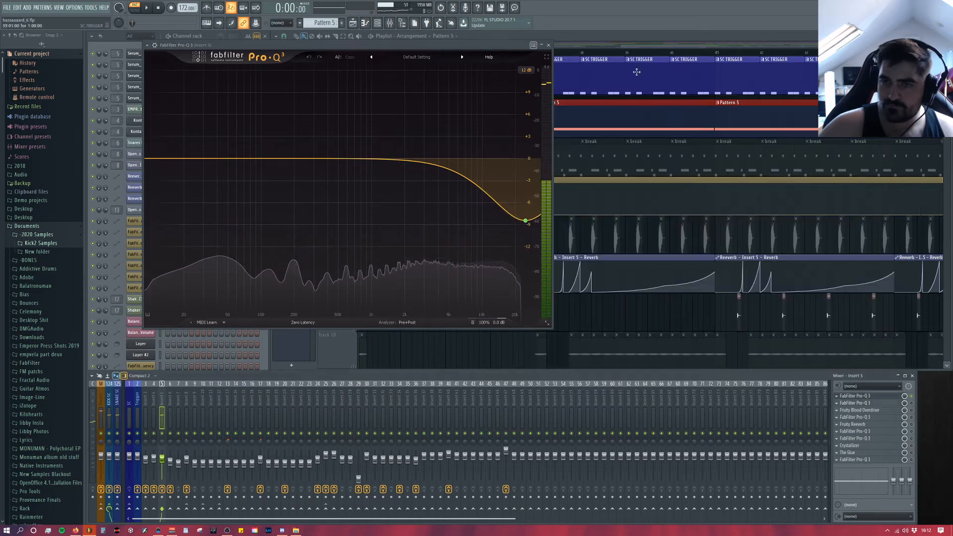
pyautogui.click(549, 45)
pyautogui.click(886, 401)
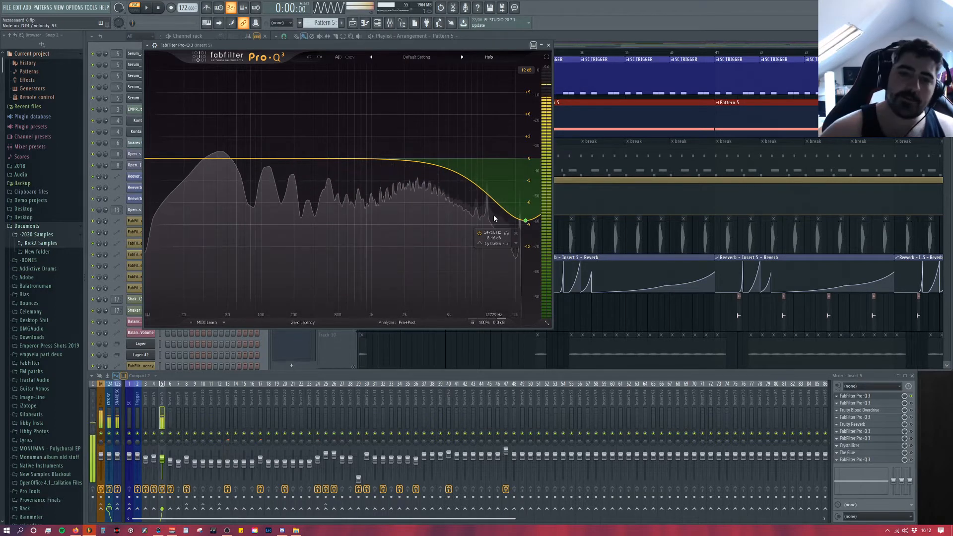
pyautogui.click(547, 46)
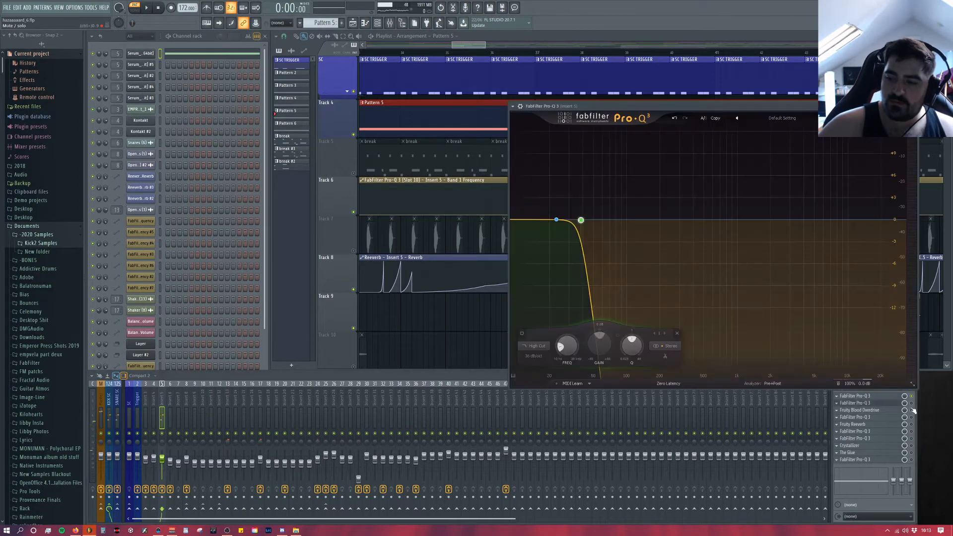
# Step: Enable the second Pro-Q 3 on Insert 5, readjust its high-cut frequency and close it
pyautogui.click(912, 404)
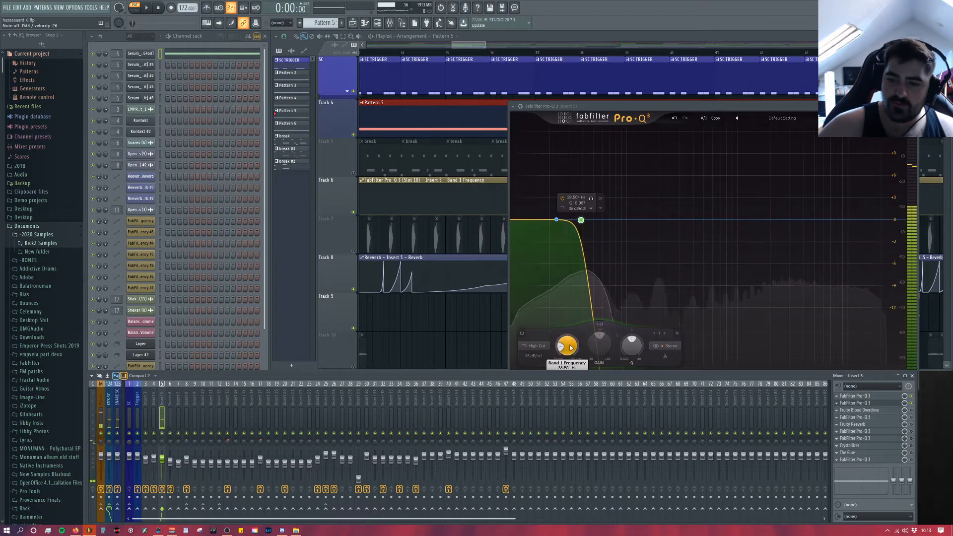
pyautogui.moveTo(567, 345); pyautogui.dragTo(713, 378)
pyautogui.click(914, 106)
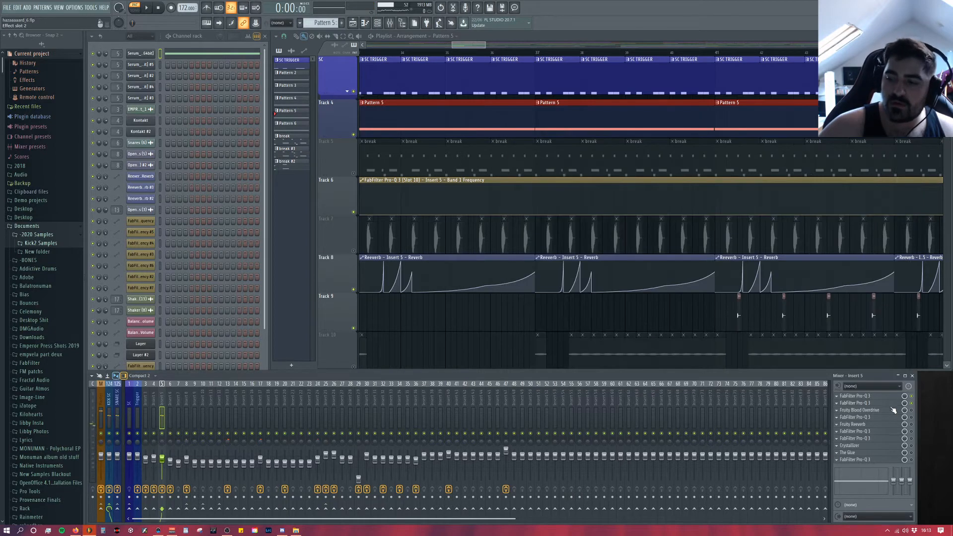
# Step: Open and enable Fruity Blood Overdrive on Insert 5 to show its settings, and close its window
pyautogui.click(892, 411)
pyautogui.click(912, 410)
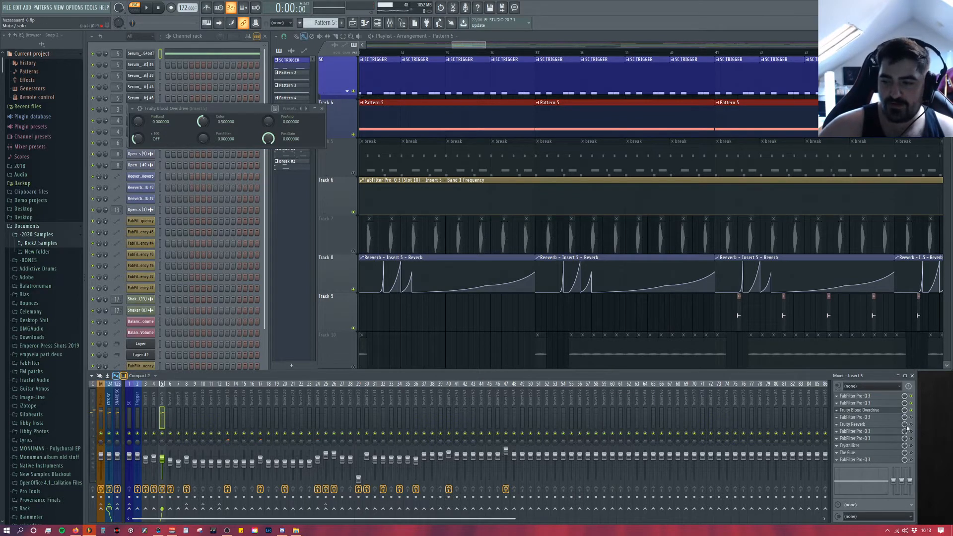
pyautogui.moveTo(248, 108); pyautogui.dragTo(325, 109)
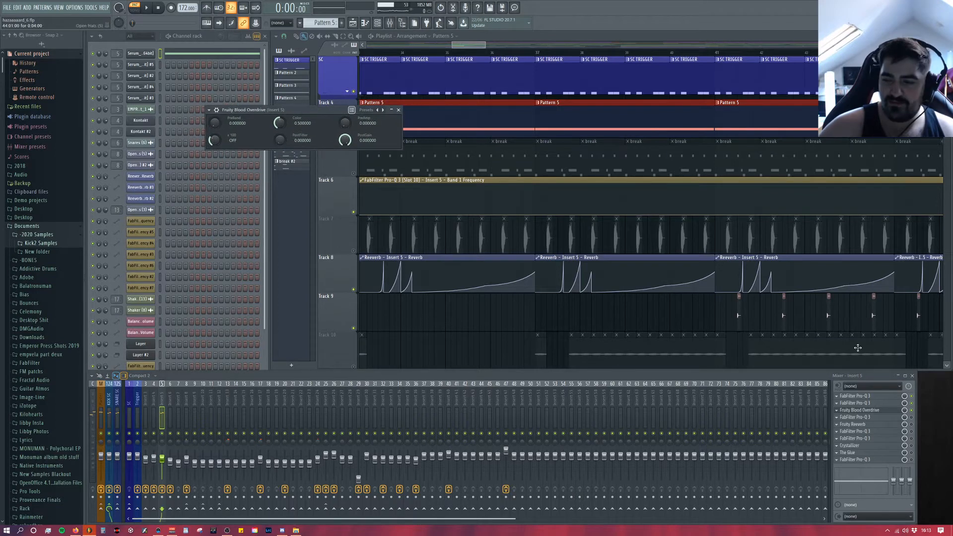
pyautogui.click(452, 149)
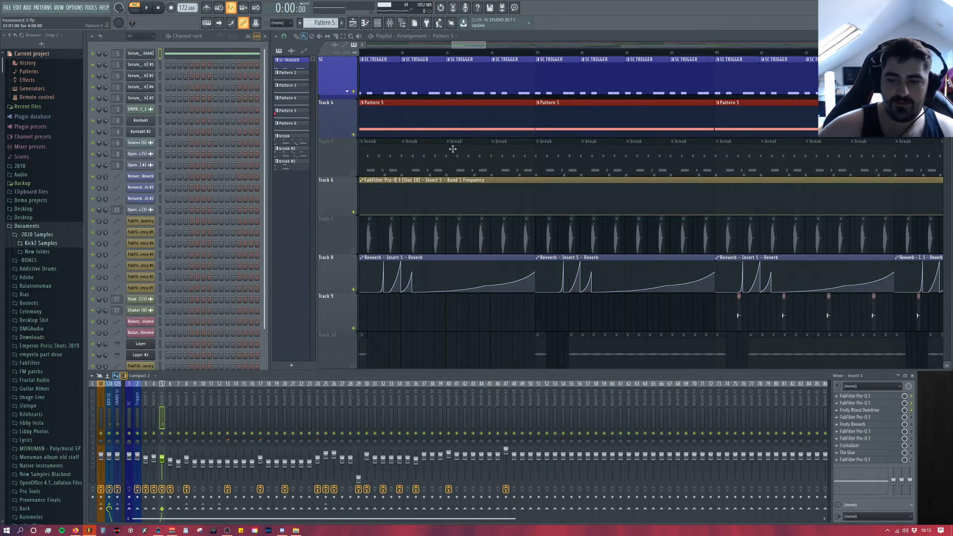
# Step: Examine the narrow notch near 11 kHz in the fourth slot's Pro-Q 3, and check that resonance in the first Pro-Q 3's spectrum
pyautogui.click(898, 418)
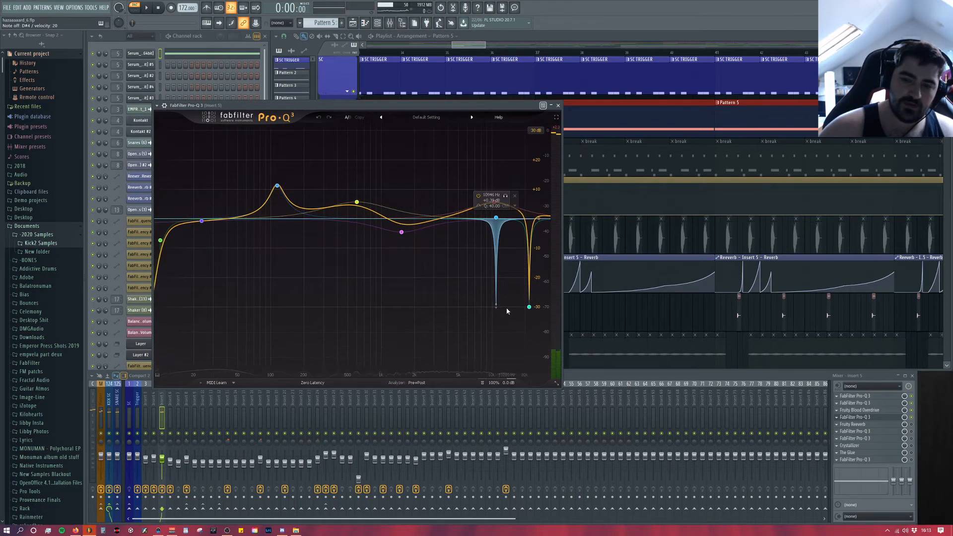
pyautogui.doubleClick(495, 202)
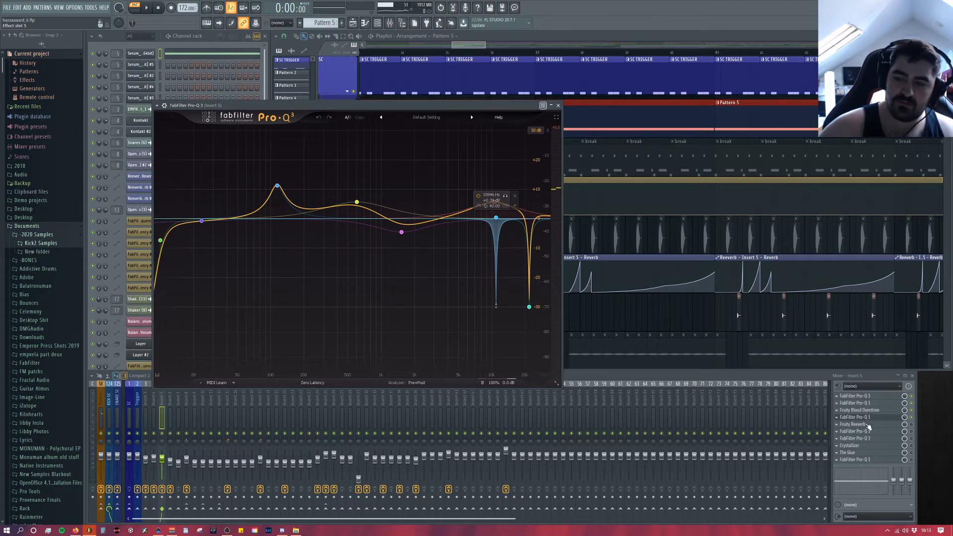
pyautogui.click(886, 397)
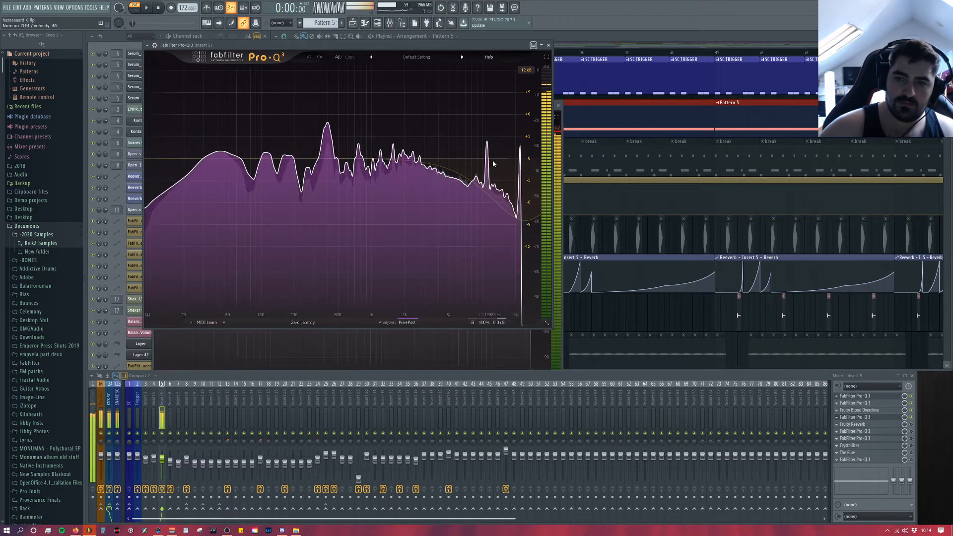
# Step: Close the first slot's EQ, examine the boost near 100 Hz in Insert 5's fourth-slot Pro-Q 3, and close it
pyautogui.click(549, 46)
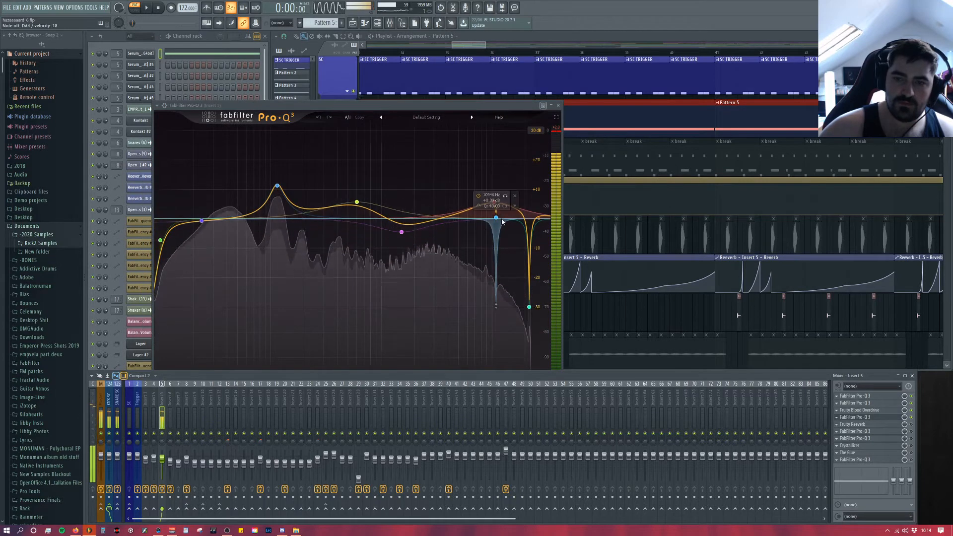
pyautogui.click(277, 186)
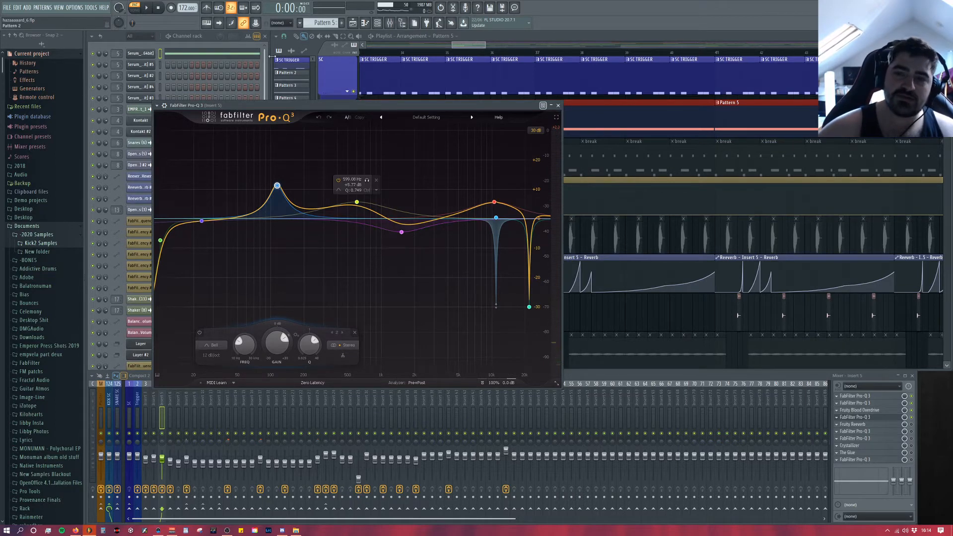
pyautogui.moveTo(391, 113); pyautogui.dragTo(712, 111)
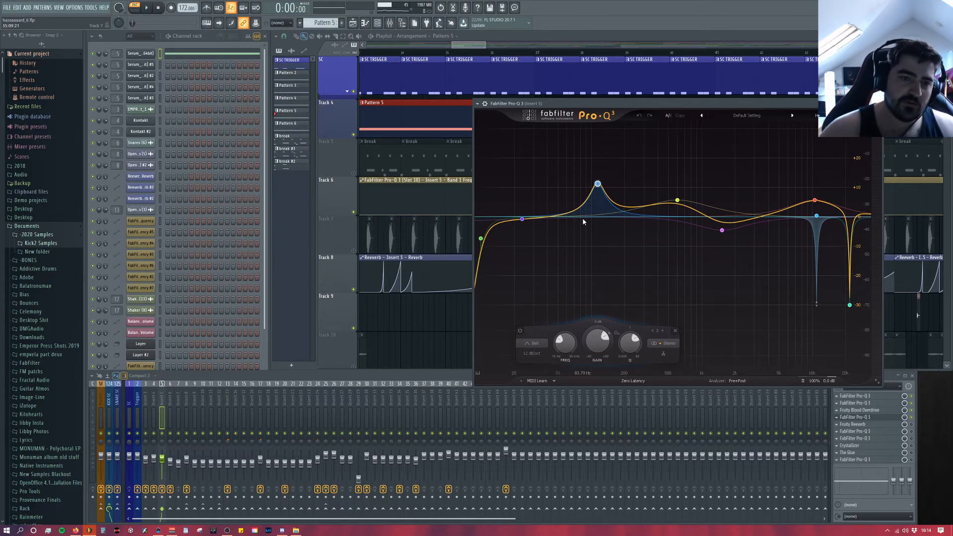
pyautogui.moveTo(793, 105); pyautogui.dragTo(616, 71)
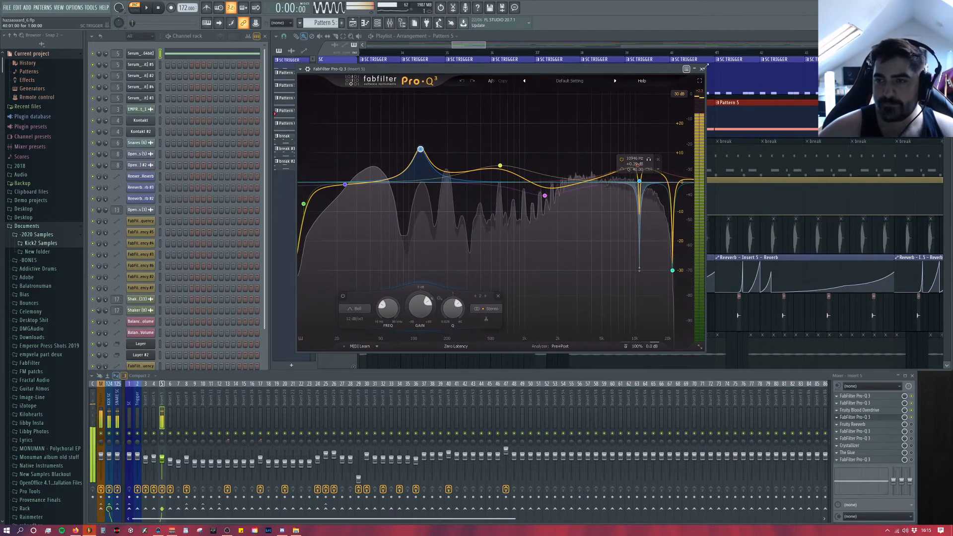
pyautogui.press('Escape')
# Step: Open Fruity Reeverb on Insert 5 to show its settings, and play the drop while following the Reeverb automation on Track 8
pyautogui.click(888, 425)
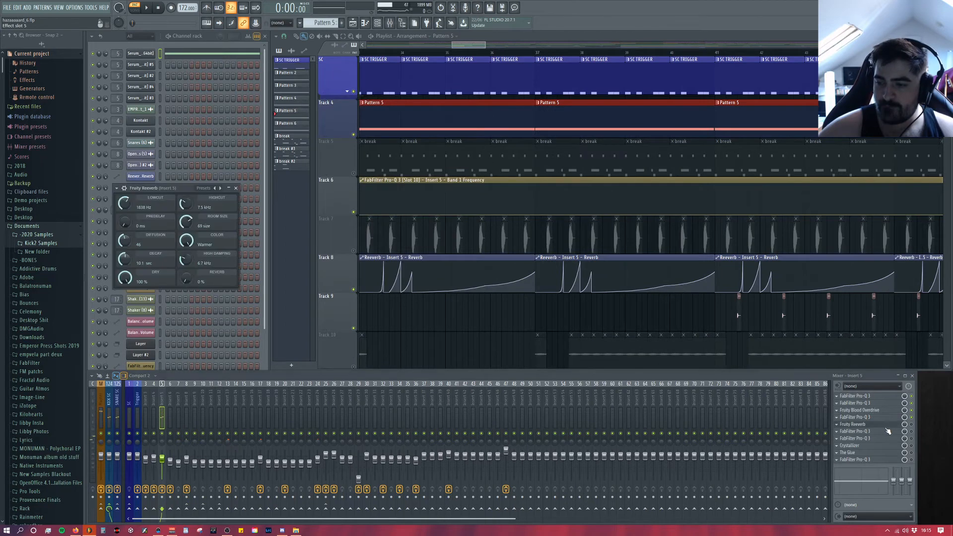
pyautogui.moveTo(184, 192); pyautogui.dragTo(392, 164)
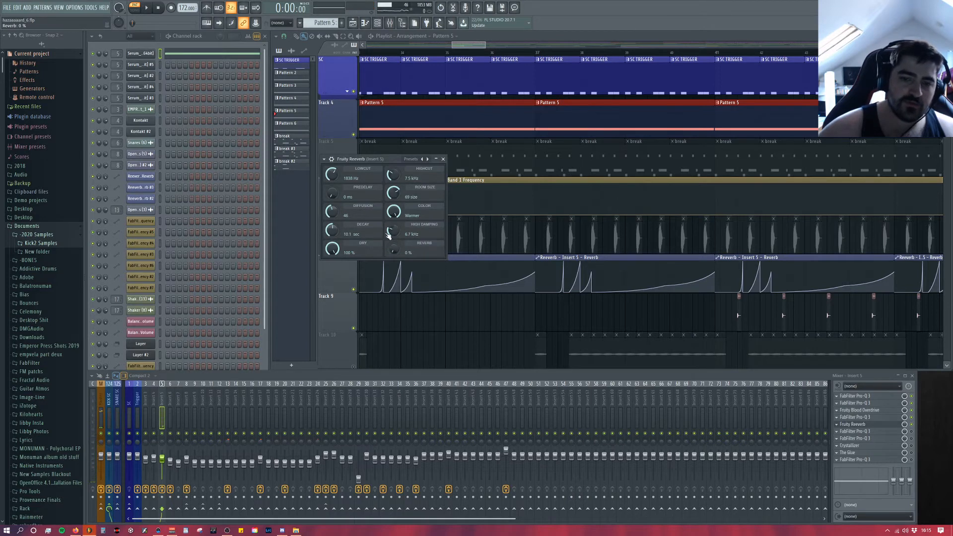
pyautogui.moveTo(467, 45); pyautogui.dragTo(461, 45)
pyautogui.click(447, 53)
pyautogui.press('space')
pyautogui.scroll(-2, 449, 116)
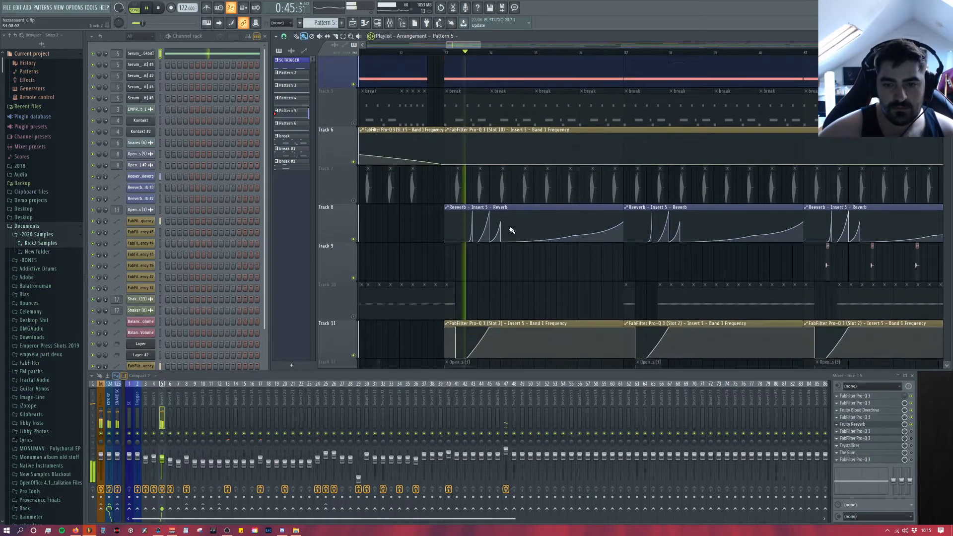
pyautogui.scroll(6, 512, 213)
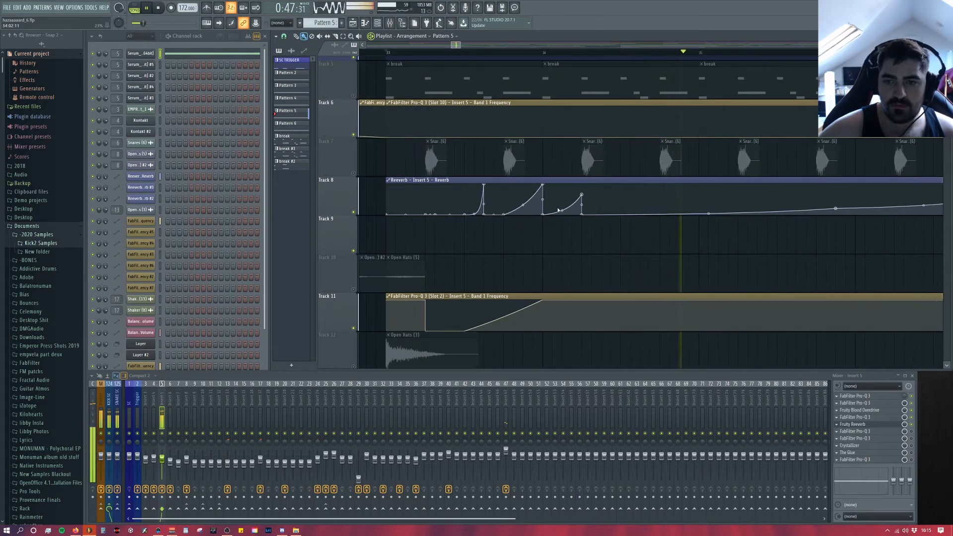
pyautogui.scroll(-4, 692, 227)
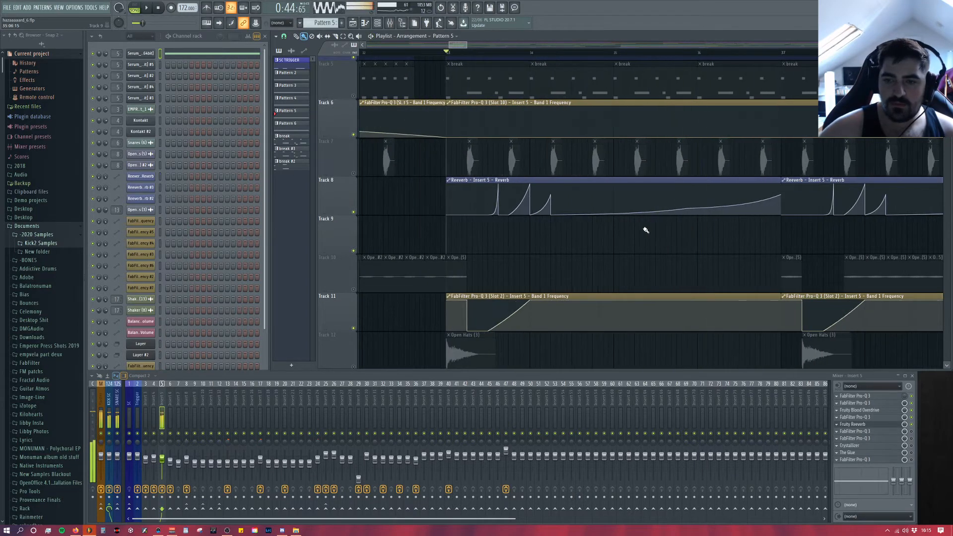
pyautogui.press('space')
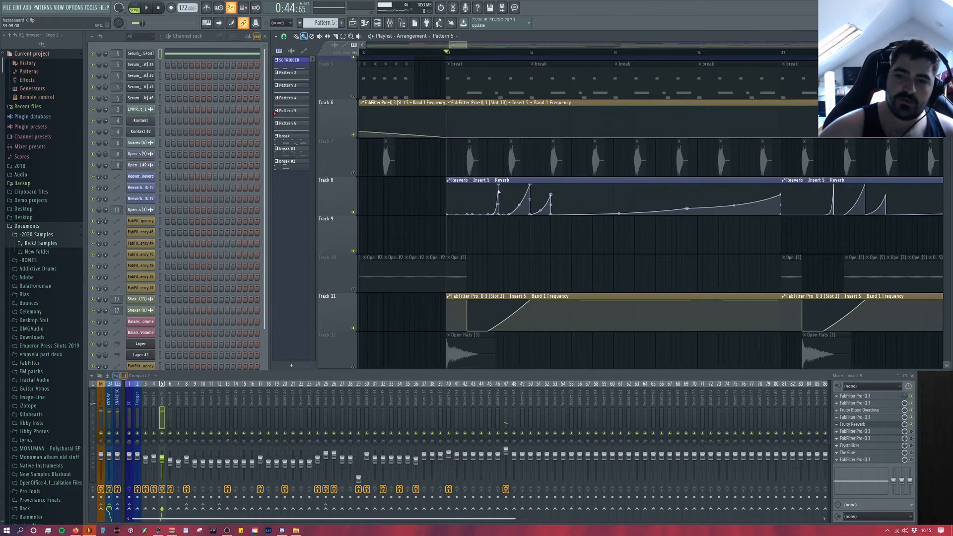
# Step: Examine the shape and timing of the short peaks and the long rise in Track 8's Reeverb automation clip
pyautogui.scroll(2, 499, 194)
pyautogui.scroll(5, 486, 248)
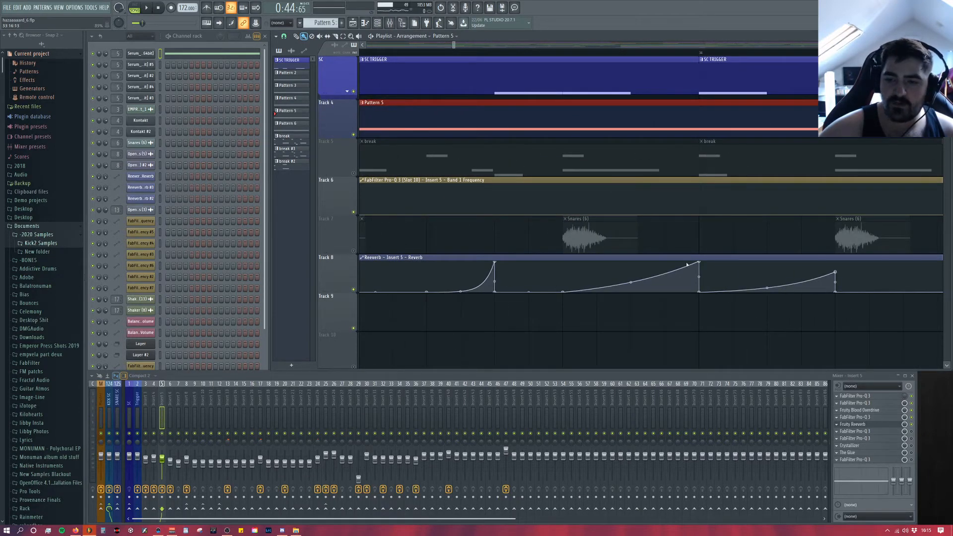
pyautogui.scroll(-4, 809, 298)
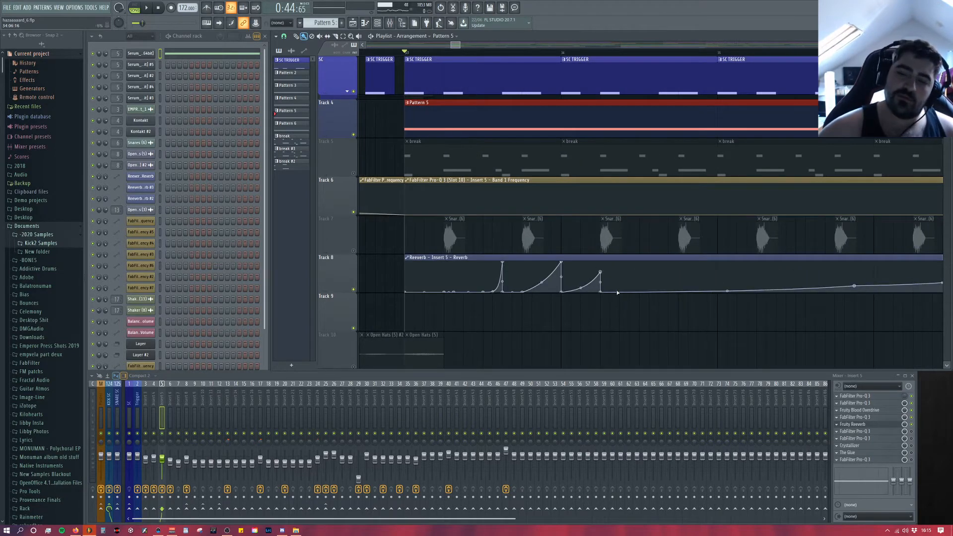
pyautogui.scroll(-3, 618, 293)
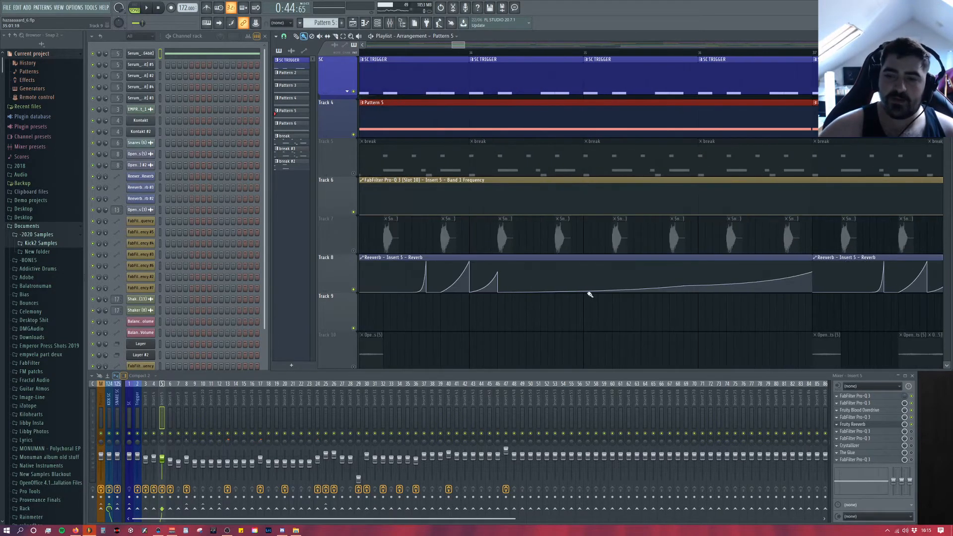
pyautogui.scroll(-2, 581, 296)
# Step: Unmute the break on Track 5 and the snares on Track 7, and play the drop with the drums
pyautogui.click(354, 174)
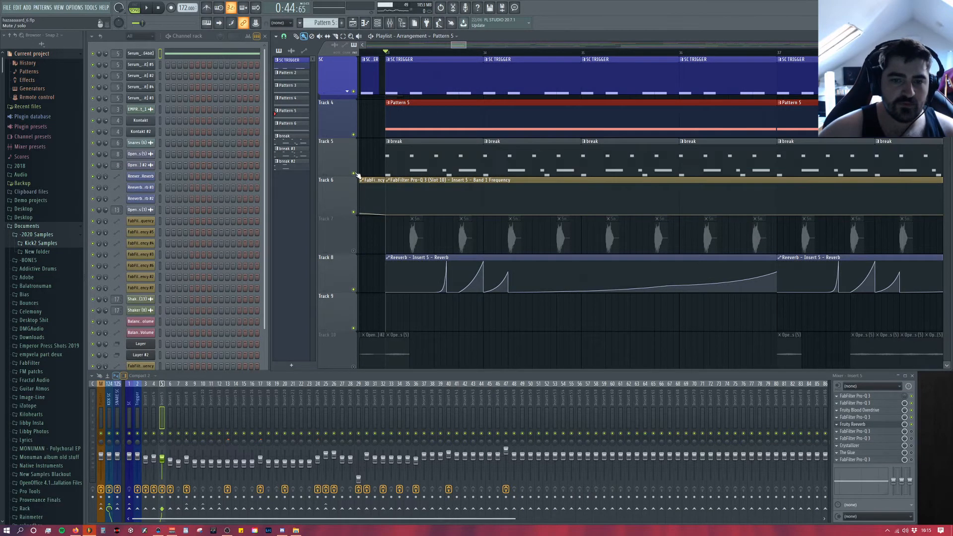
pyautogui.press('space')
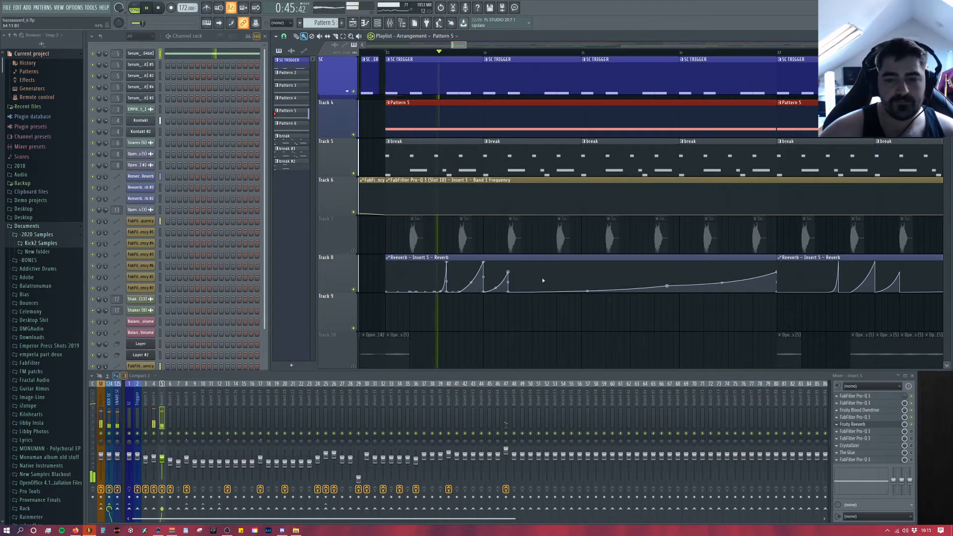
pyautogui.click(354, 251)
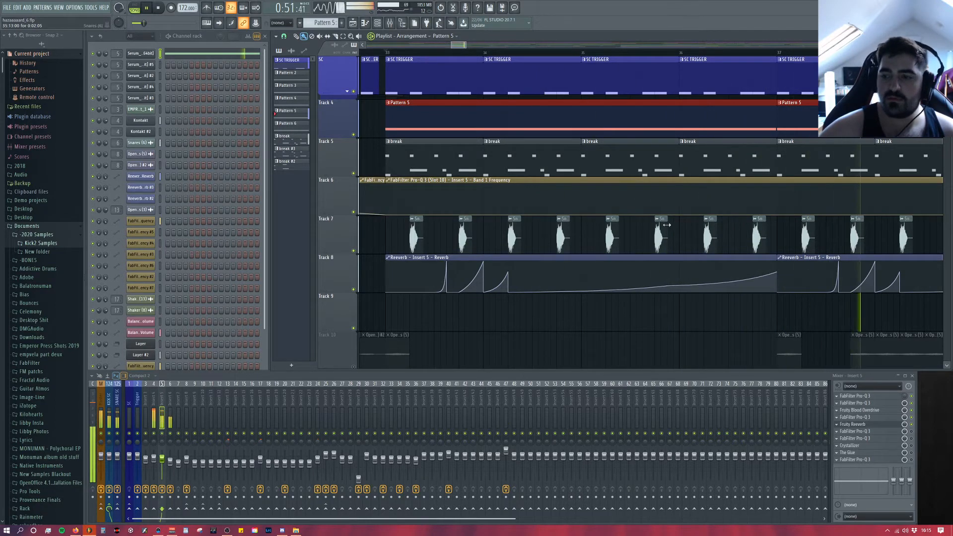
pyautogui.scroll(-4, 778, 274)
pyautogui.press('space')
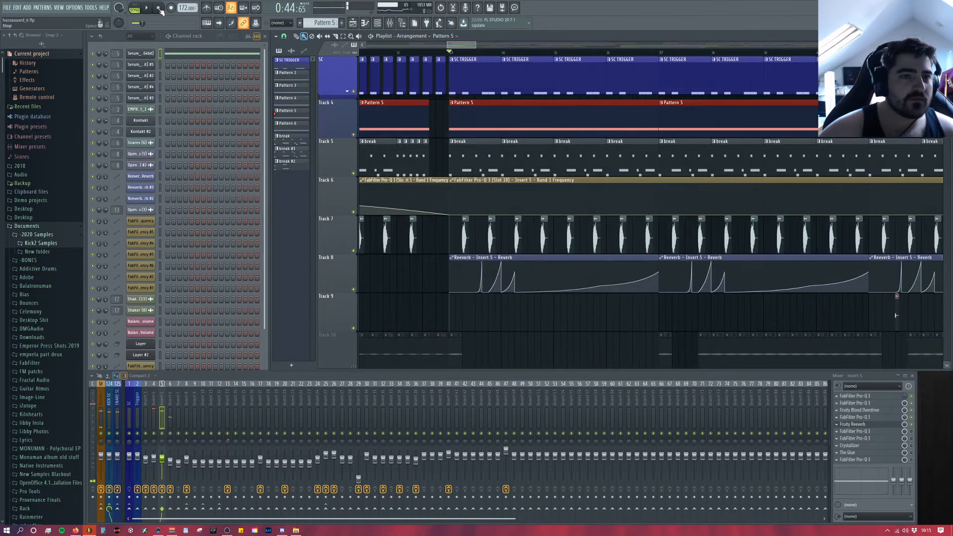
# Step: Reload the current project file without saving the changes made to it
pyautogui.click(7, 7)
pyautogui.click(41, 86)
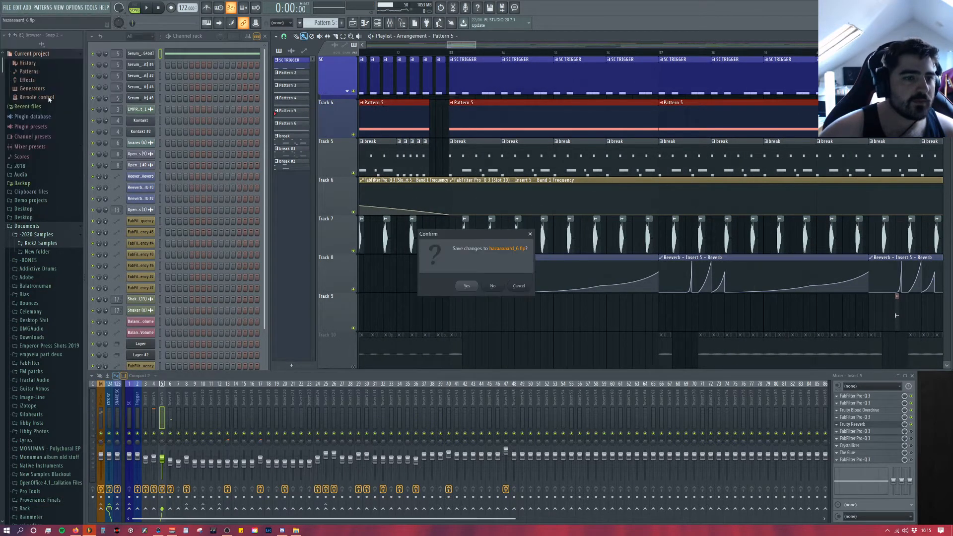
pyautogui.click(493, 285)
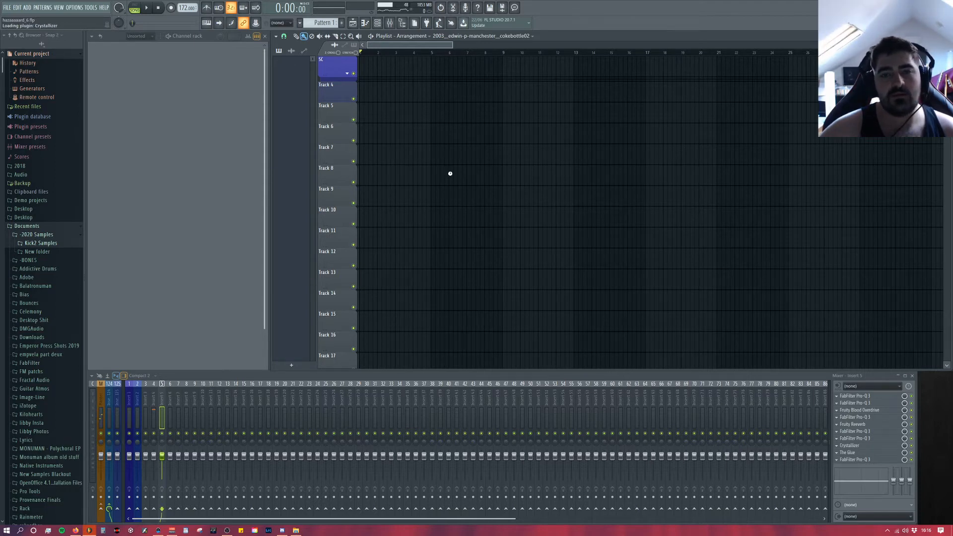
# Step: Play the full drop from bar 33 with all tracks, following the automation clips on Tracks 8 to 13
pyautogui.moveTo(435, 46); pyautogui.dragTo(523, 47)
pyautogui.scroll(2, 611, 131)
pyautogui.scroll(2, 487, 74)
pyautogui.click(430, 52)
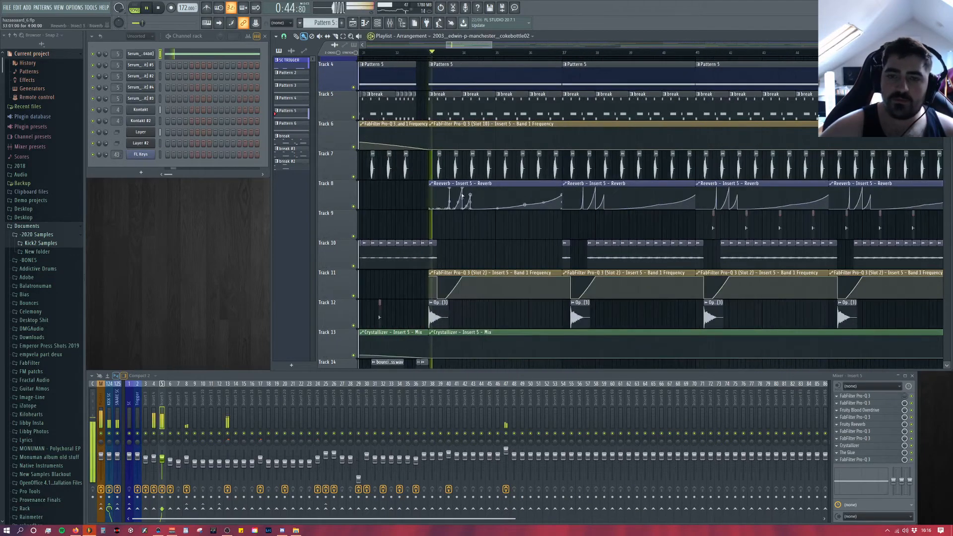
pyautogui.scroll(2, 473, 278)
pyautogui.scroll(2, 536, 281)
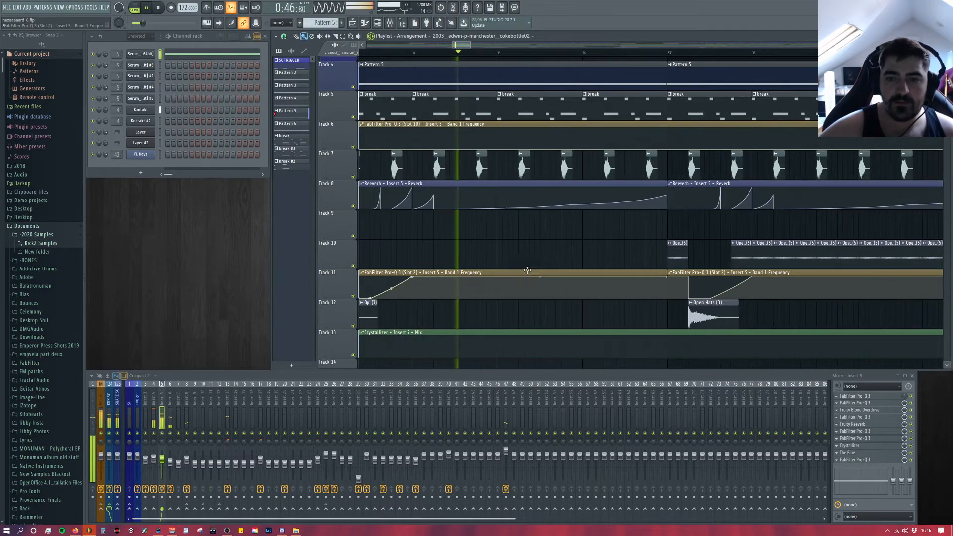
pyautogui.scroll(-2, 482, 229)
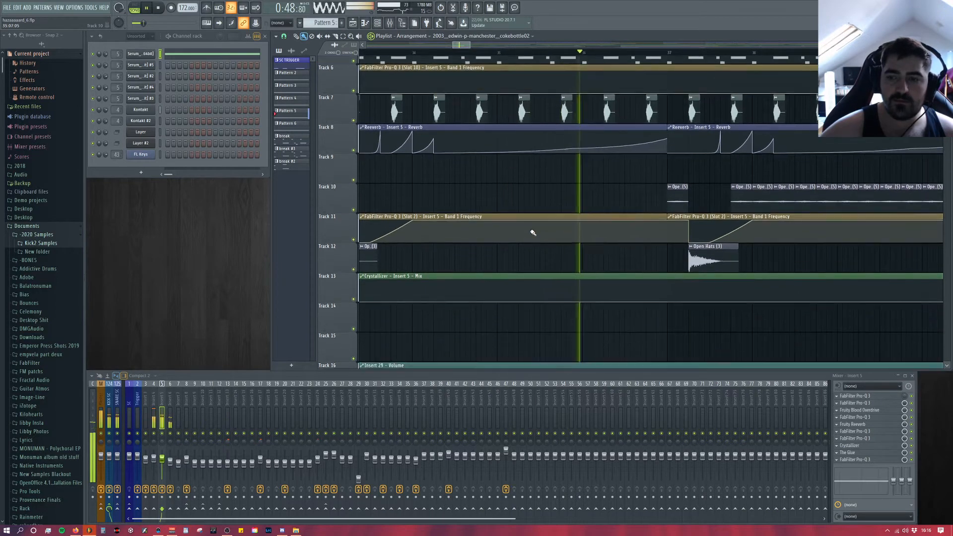
pyautogui.press('space')
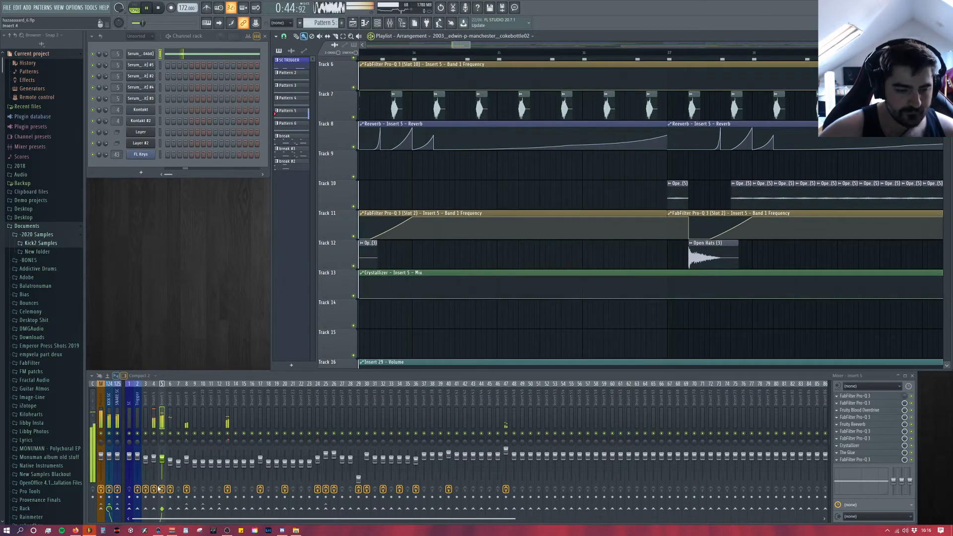
# Step: Solo Insert 5 in the mixer and play the drop to hear the bass
pyautogui.rightClick(163, 434)
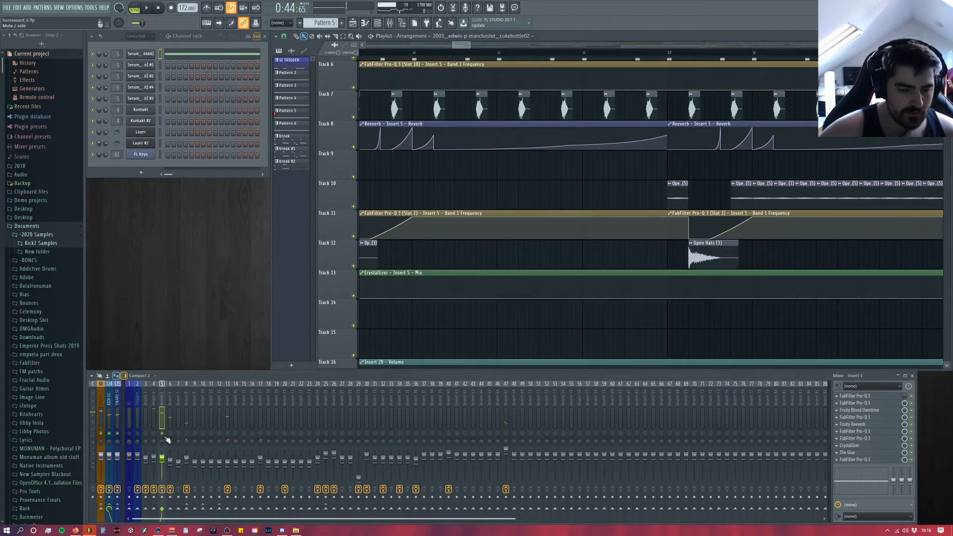
pyautogui.press('space')
pyautogui.moveTo(461, 45); pyautogui.dragTo(461, 45)
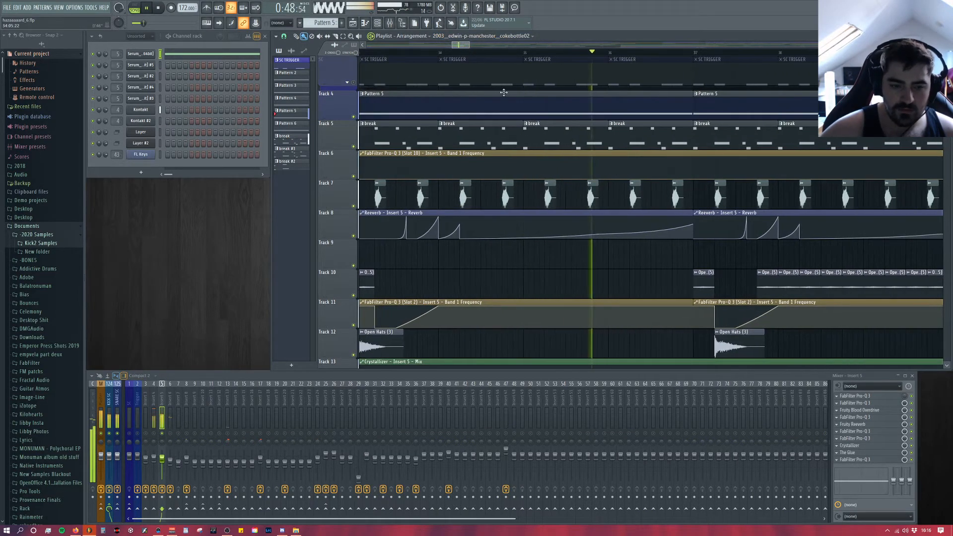
pyautogui.press('space')
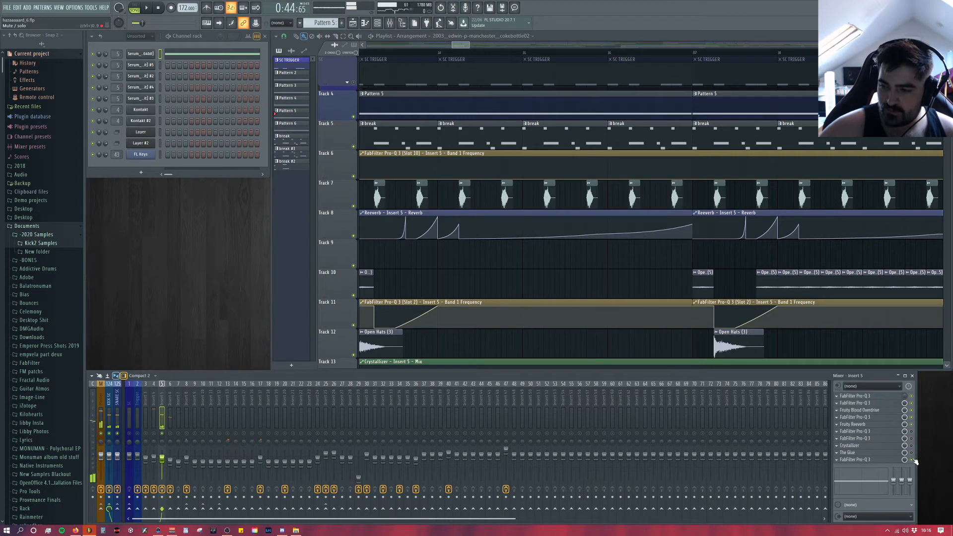
# Step: Open the sixth slot's Pro-Q 3 on Insert 5 and examine its low cut and wide mid boost during playback
pyautogui.click(871, 435)
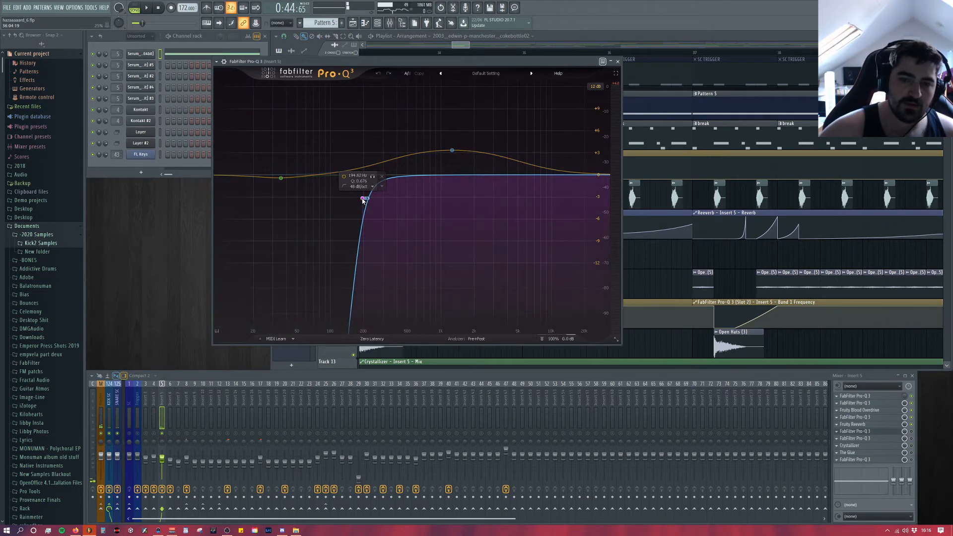
pyautogui.press('space')
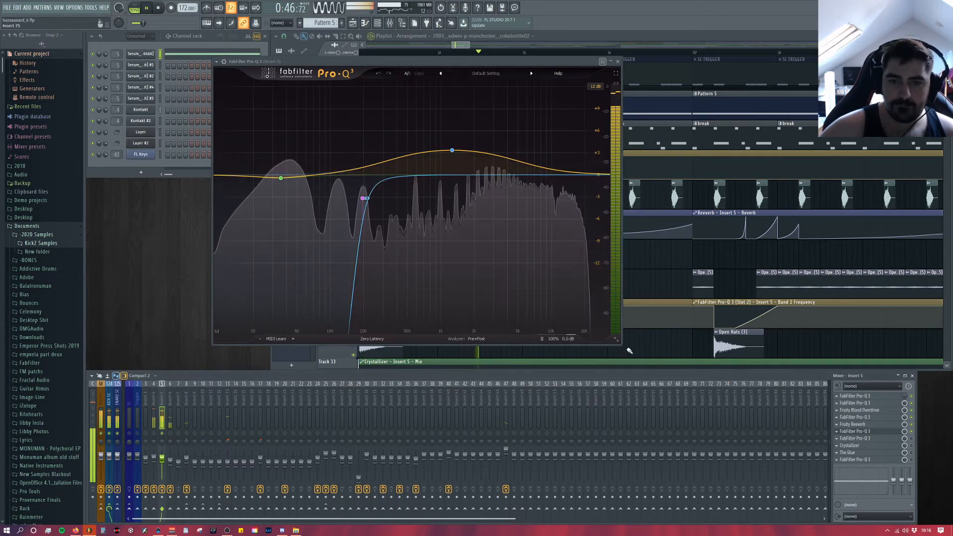
pyautogui.moveTo(364, 201)
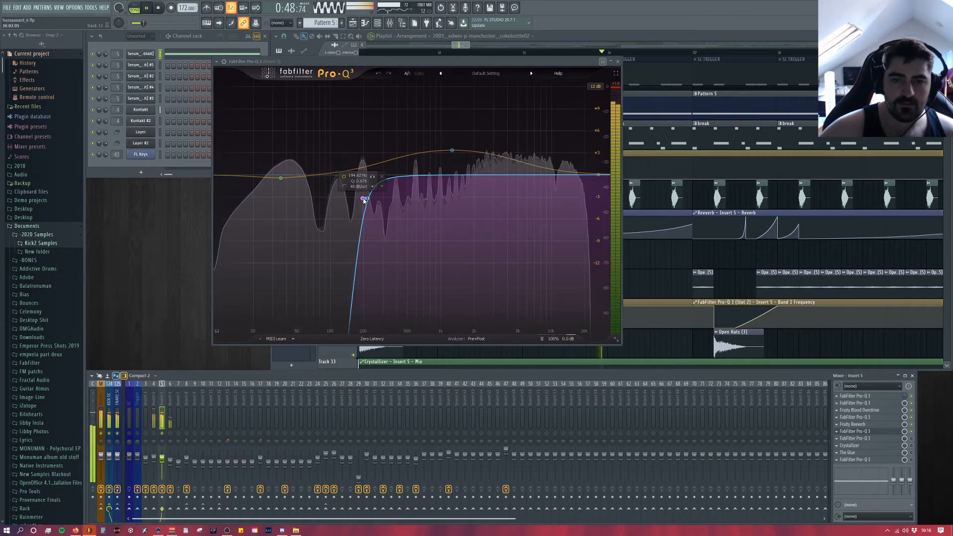
pyautogui.moveTo(453, 152)
pyautogui.press('space')
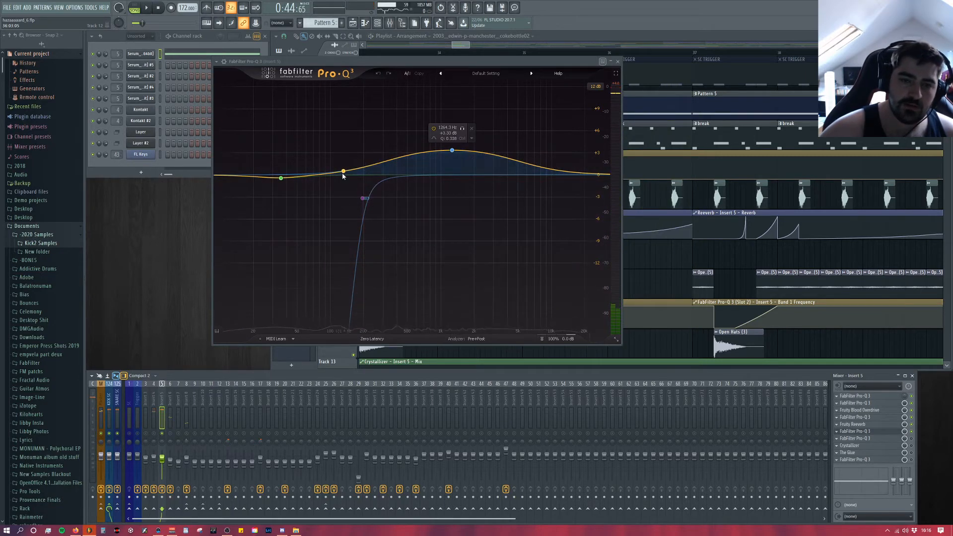
# Step: Readjust the lowest bell band in the sixth slot's Pro-Q 3 to about 0 dB gain, and close the EQ
pyautogui.moveTo(282, 182)
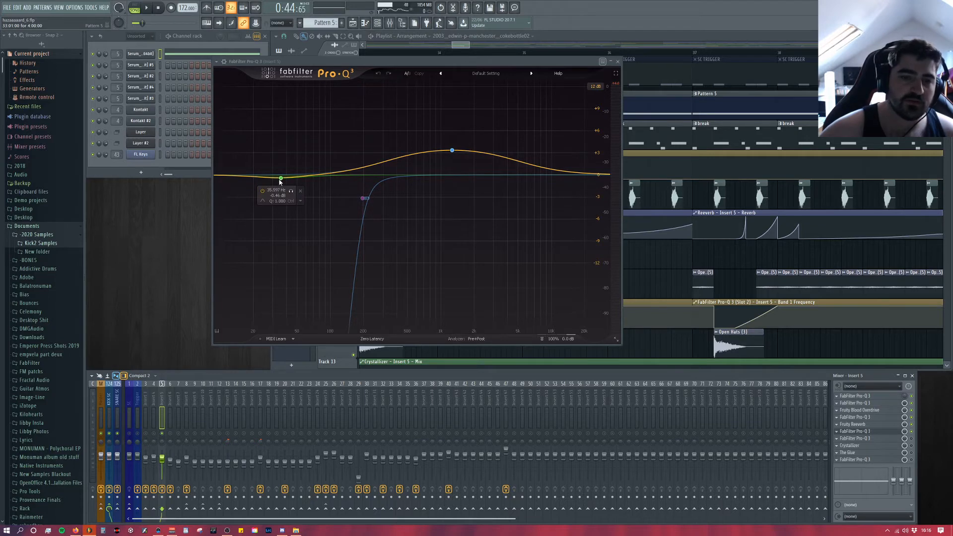
pyautogui.press('space')
pyautogui.moveTo(281, 178)
pyautogui.mouseDown()
pyautogui.moveTo(273, 204)
pyautogui.moveTo(286, 238)
pyautogui.moveTo(286, 127)
pyautogui.moveTo(284, 247)
pyautogui.moveTo(285, 180)
pyautogui.mouseUp()
pyautogui.press('space')
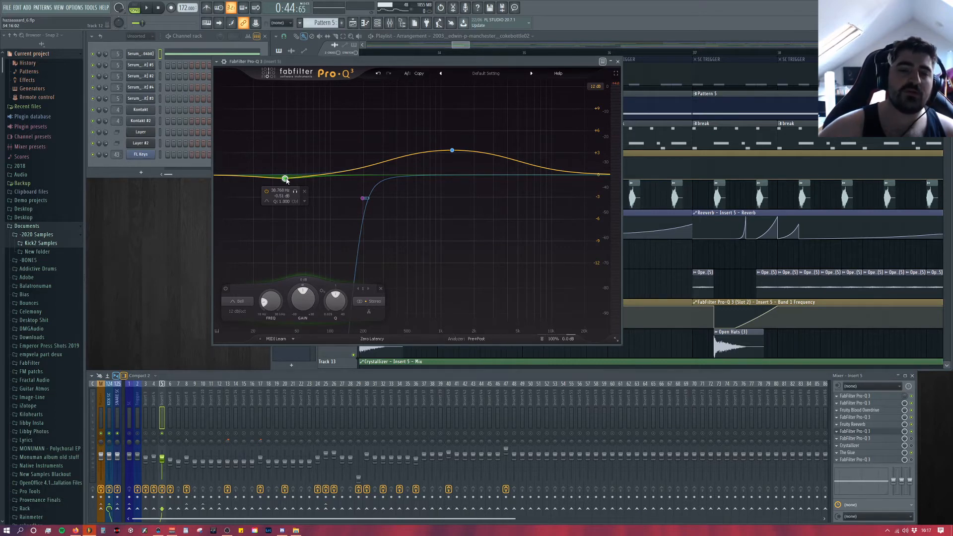
pyautogui.moveTo(286, 180)
pyautogui.mouseDown()
pyautogui.moveTo(301, 129)
pyautogui.moveTo(438, 136)
pyautogui.moveTo(308, 105)
pyautogui.moveTo(271, 170)
pyautogui.moveTo(282, 109)
pyautogui.moveTo(279, 130)
pyautogui.moveTo(571, 139)
pyautogui.moveTo(291, 141)
pyautogui.moveTo(422, 204)
pyautogui.moveTo(544, 153)
pyautogui.moveTo(334, 141)
pyautogui.moveTo(264, 153)
pyautogui.moveTo(277, 151)
pyautogui.moveTo(274, 175)
pyautogui.mouseUp()
pyautogui.press('space')
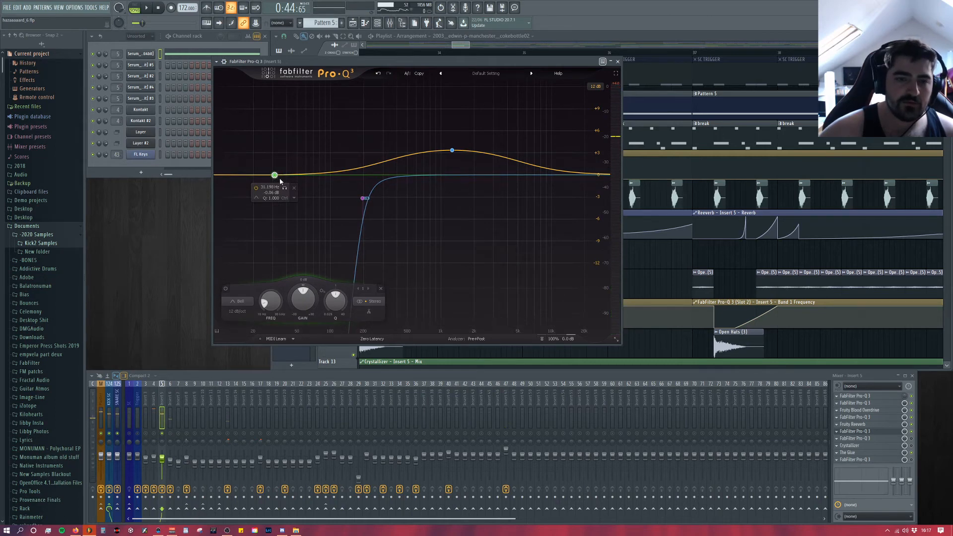
pyautogui.click(618, 62)
# Step: Open the seventh slot's Pro-Q 3 on Insert 5 and play the bass to show its gentle low, mid and high boosts
pyautogui.press('space')
pyautogui.click(881, 439)
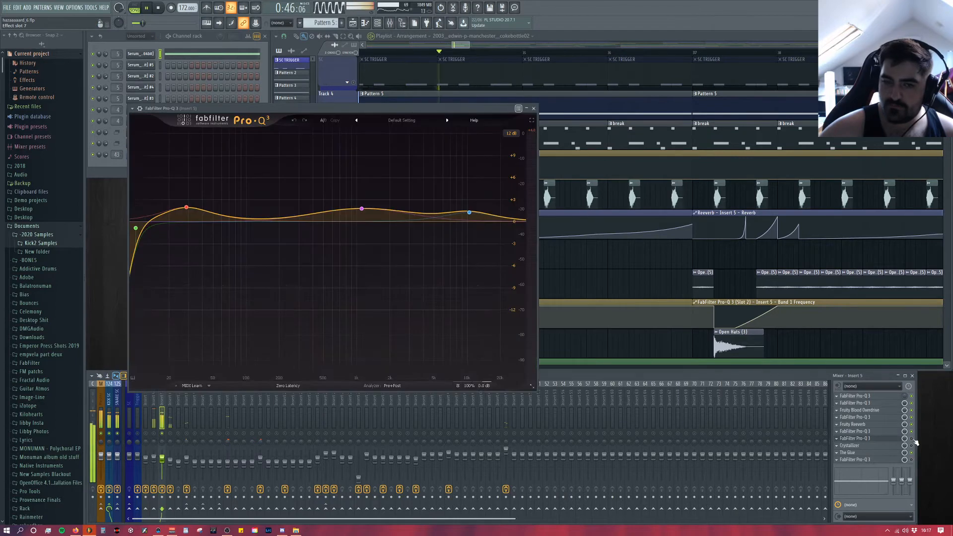
pyautogui.press('space')
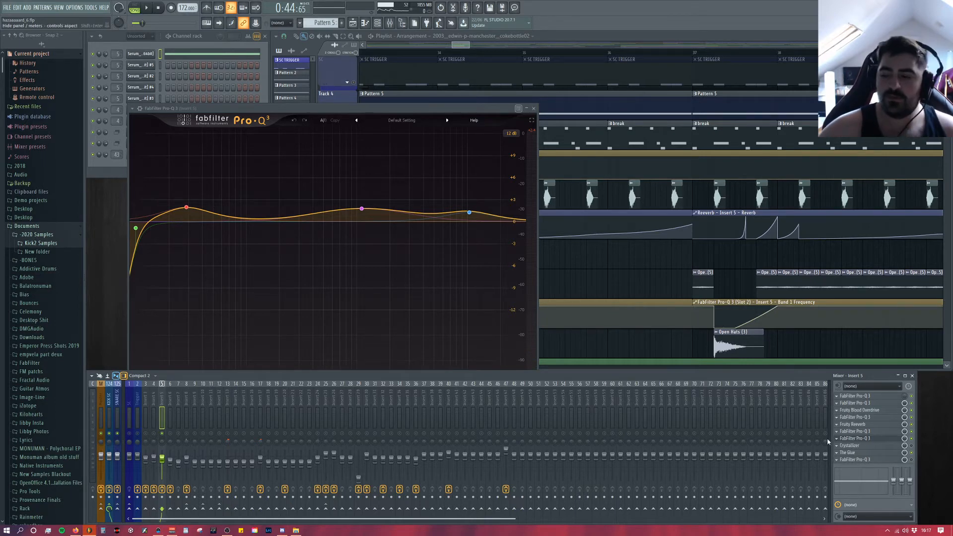
# Step: Open the Crystallizer in the eighth slot of Insert 5 and close the seventh slot's Pro-Q 3
pyautogui.click(884, 445)
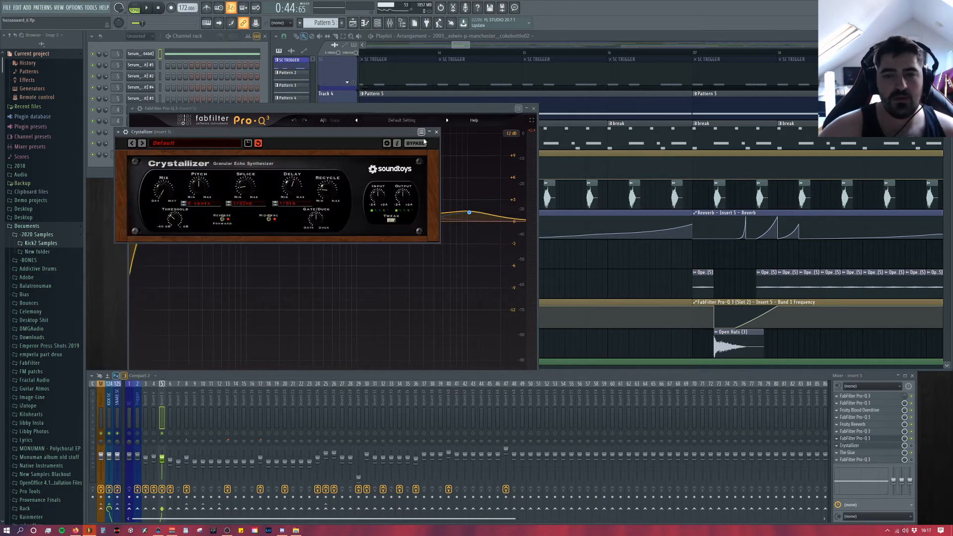
pyautogui.click(437, 132)
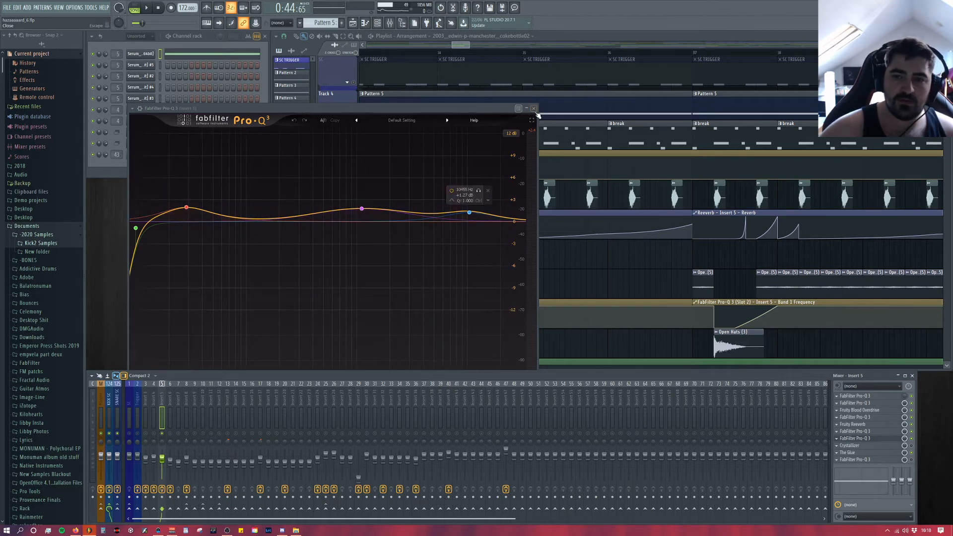
pyautogui.click(535, 109)
pyautogui.click(871, 440)
pyautogui.click(874, 445)
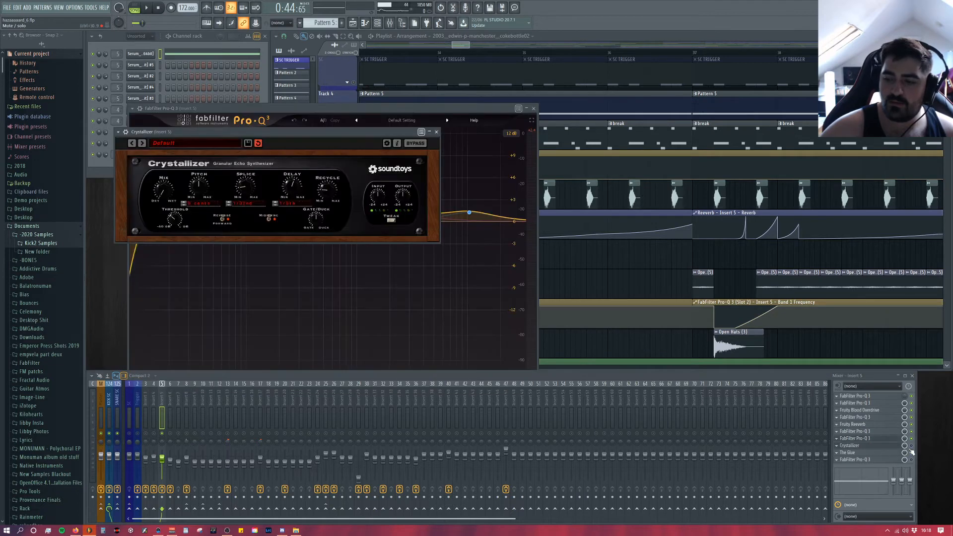
pyautogui.click(533, 108)
# Step: Play the drop while trying a different Mix amount in Crystallizer, and close the plugin
pyautogui.press('space')
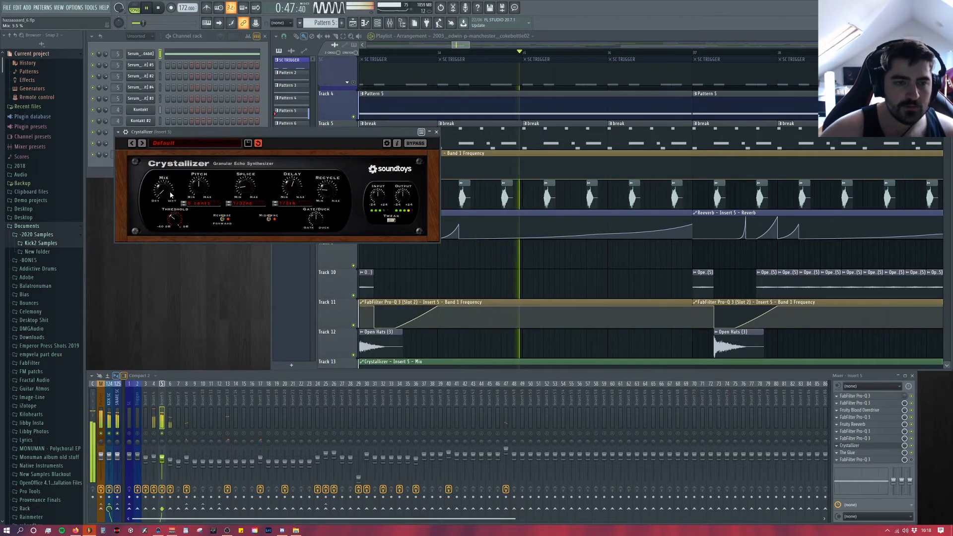
pyautogui.moveTo(171, 193); pyautogui.dragTo(168, 204)
pyautogui.click(266, 306)
pyautogui.press('space')
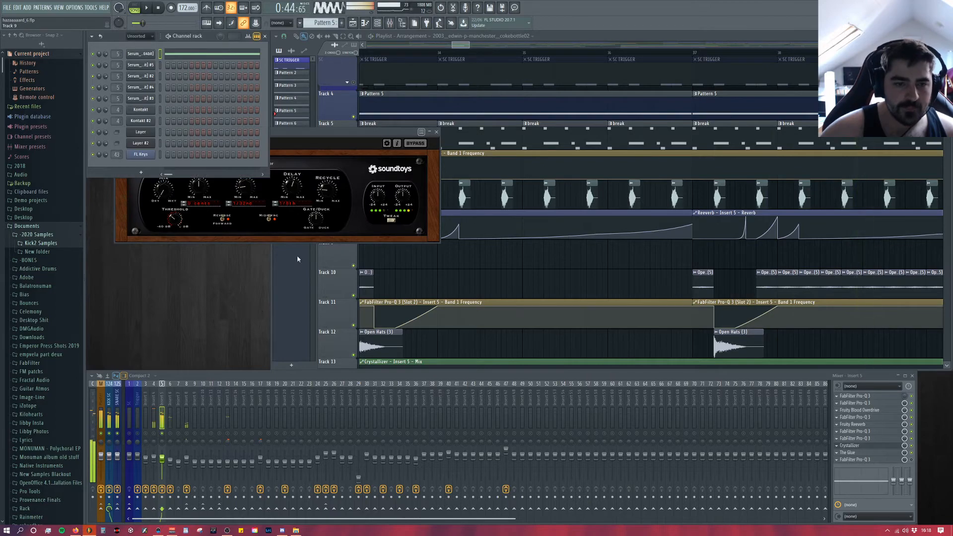
pyautogui.click(422, 133)
# Step: Examine the Crystallizer - Insert 5 - Mix automation on Track 13, playing from the build-up, and return the playhead to the drop
pyautogui.scroll(-5, 651, 353)
pyautogui.scroll(-6, 643, 294)
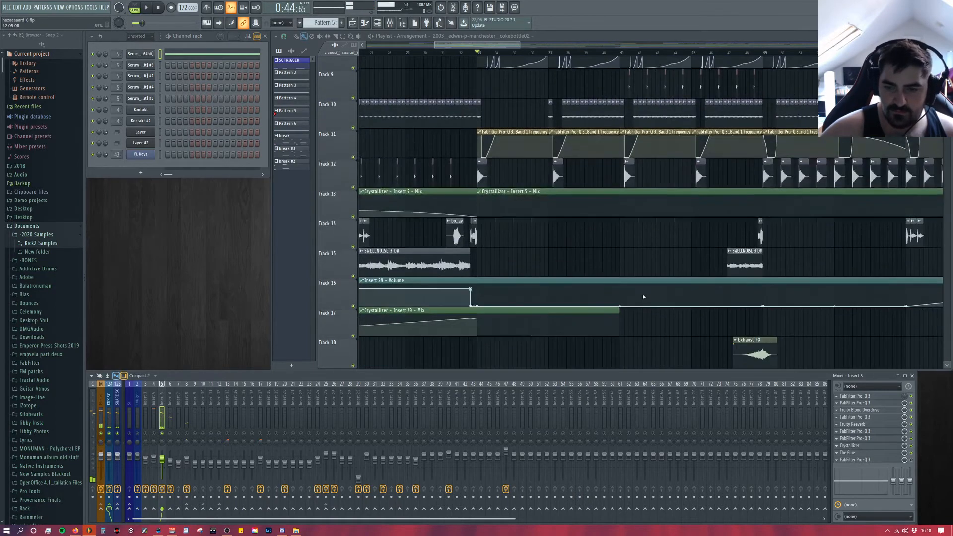
pyautogui.scroll(-6, 642, 297)
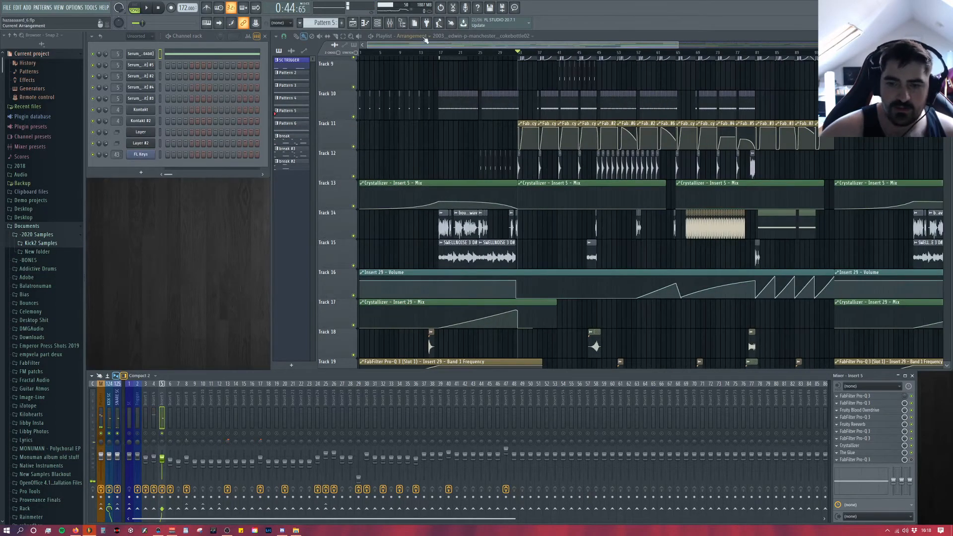
pyautogui.click(442, 55)
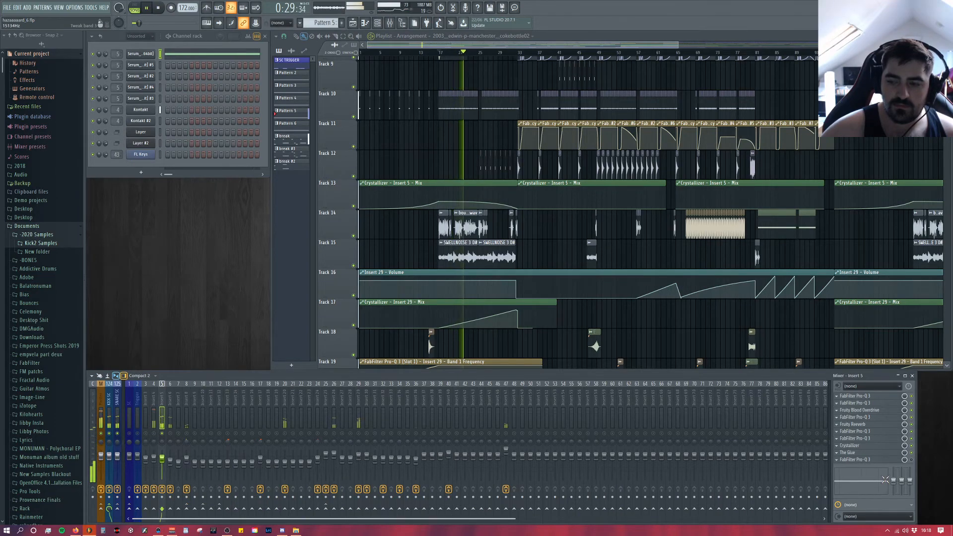
pyautogui.press('space')
pyautogui.click(516, 53)
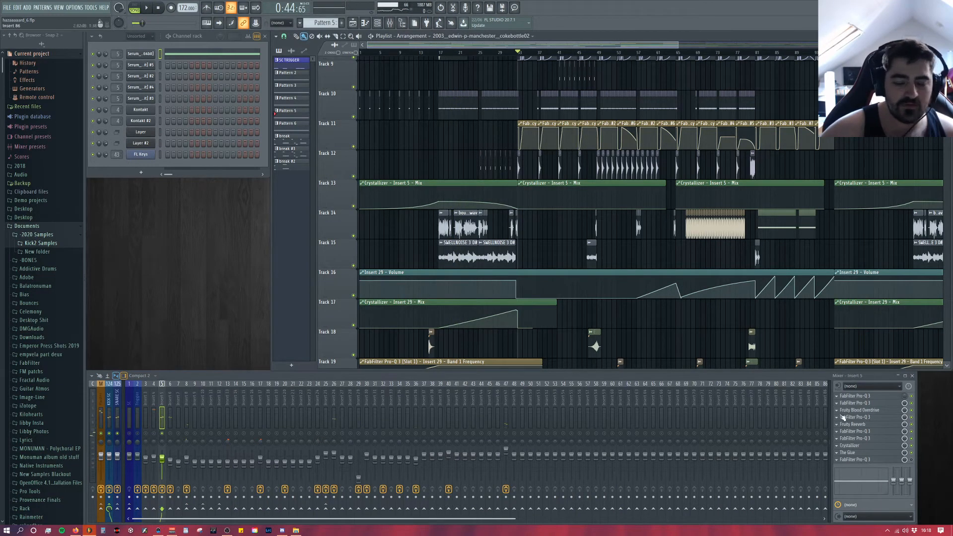
# Step: Open The Glue on Insert 5 and play the drop to examine its threshold, makeup gain and compression meter
pyautogui.click(866, 453)
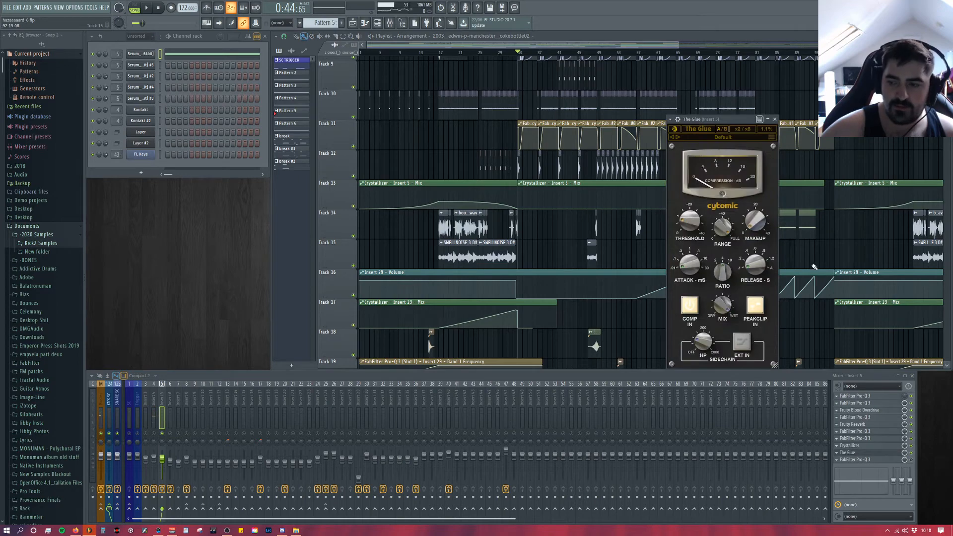
pyautogui.press('space')
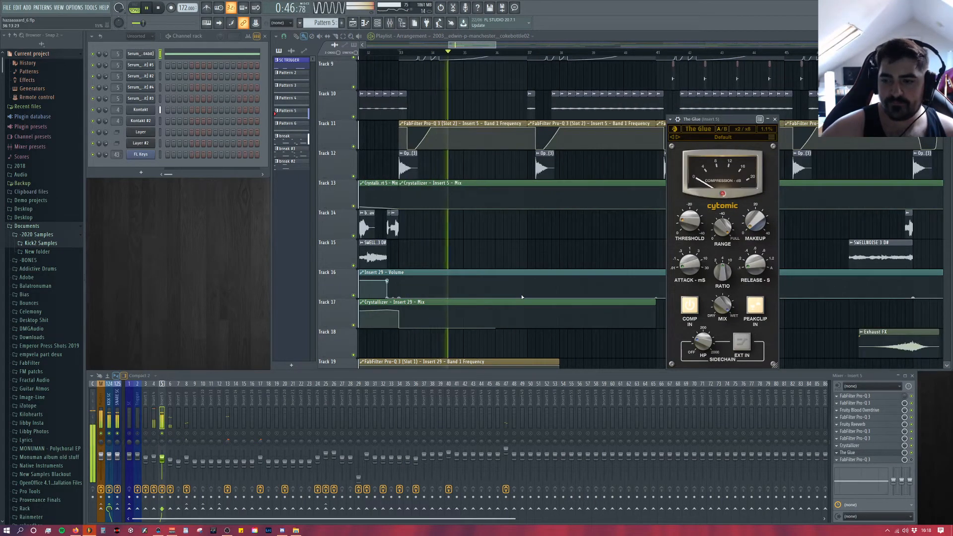
pyautogui.press('space')
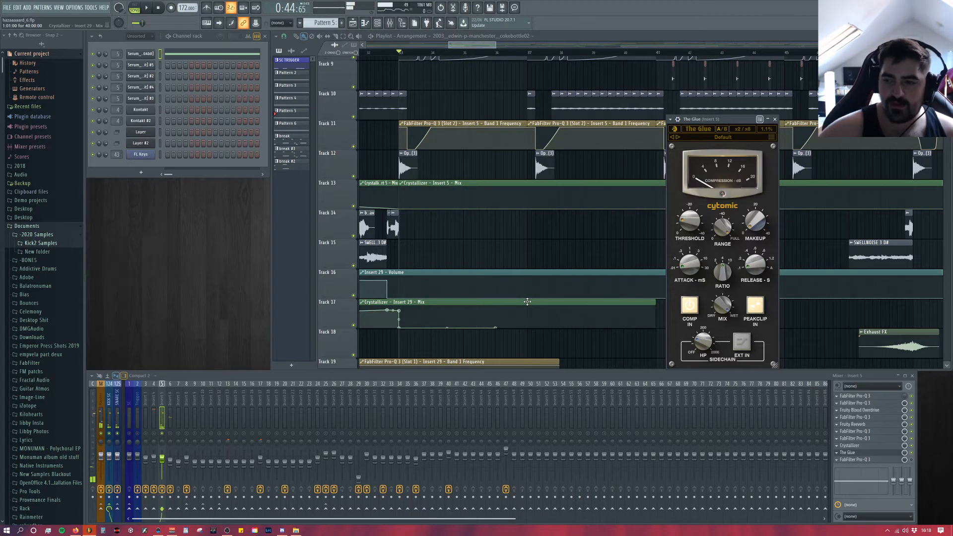
pyautogui.press('space')
pyautogui.moveTo(678, 226)
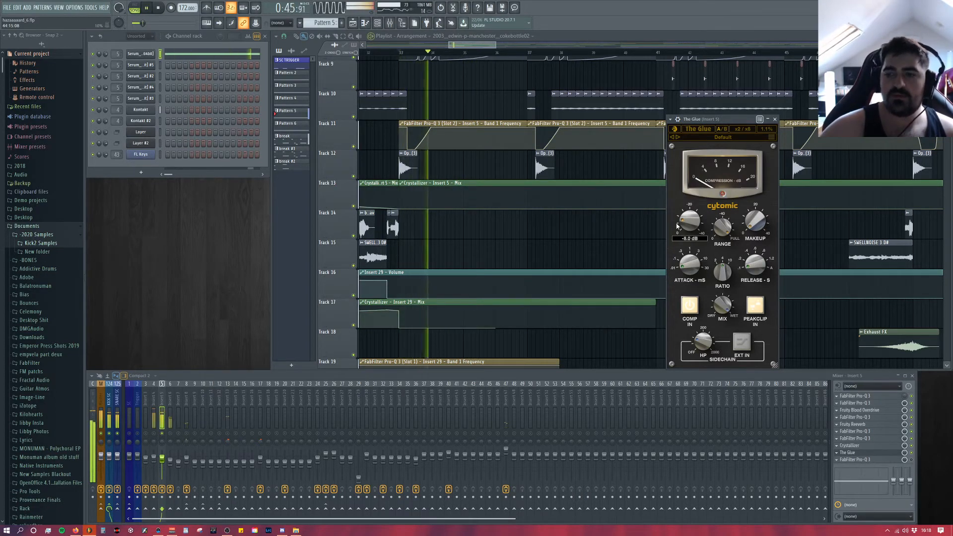
pyautogui.press('space')
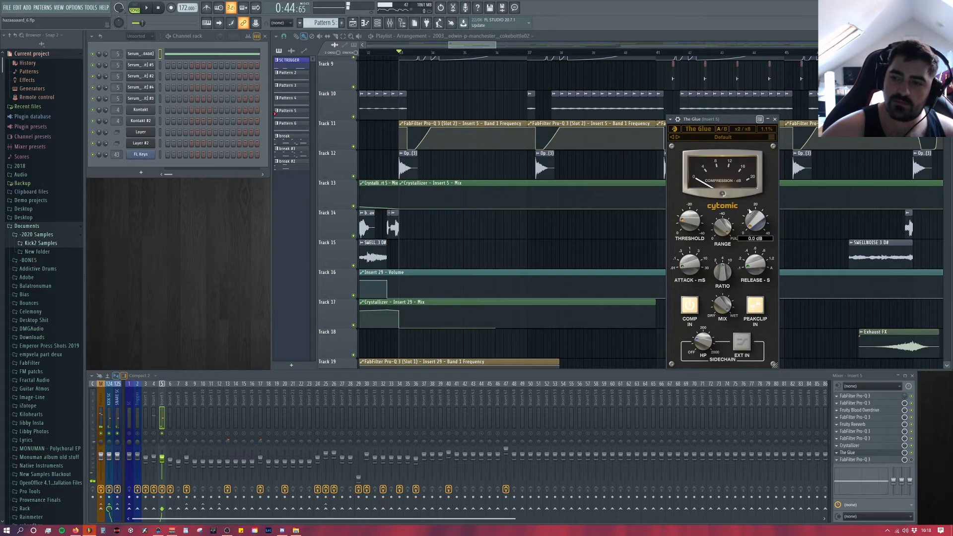
# Step: Try raising The Glue's makeup gain to about 11 dB during playback, bring it back to 0 dB and close the compressor
pyautogui.moveTo(750, 211); pyautogui.dragTo(754, 205)
pyautogui.press('space')
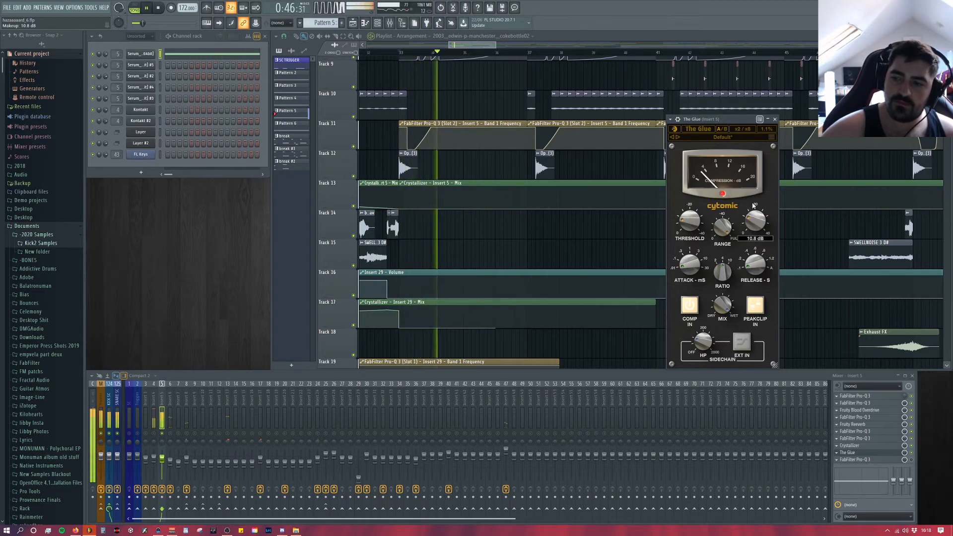
pyautogui.moveTo(754, 206); pyautogui.dragTo(751, 218)
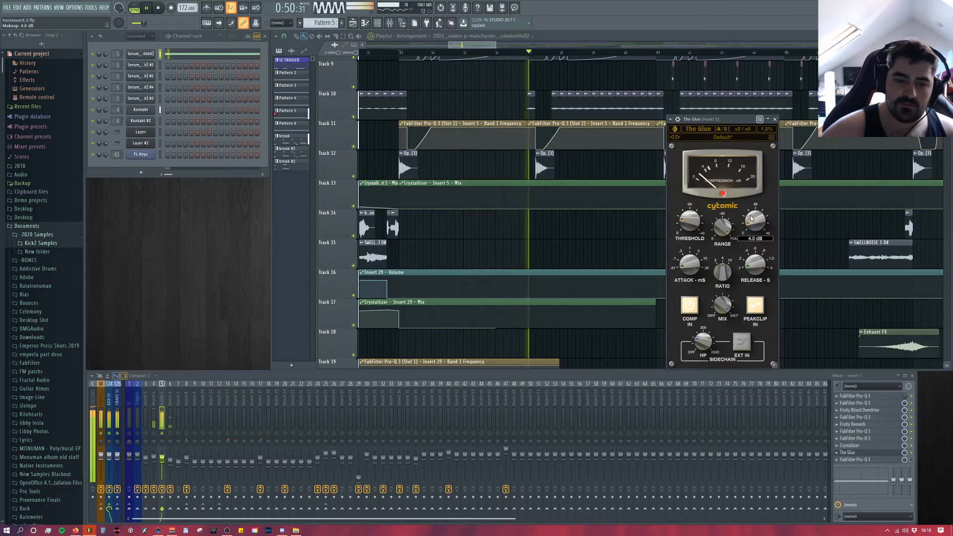
pyautogui.press('space')
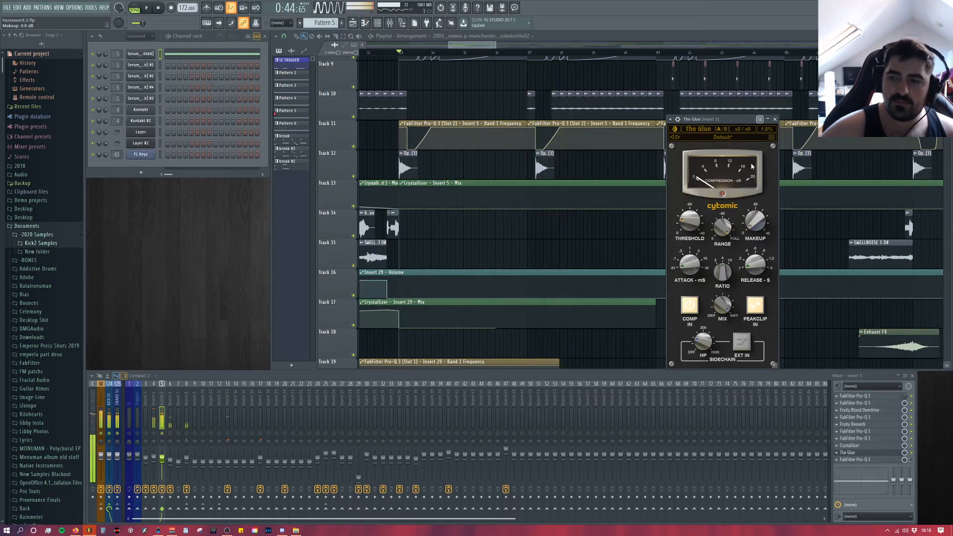
pyautogui.click(775, 119)
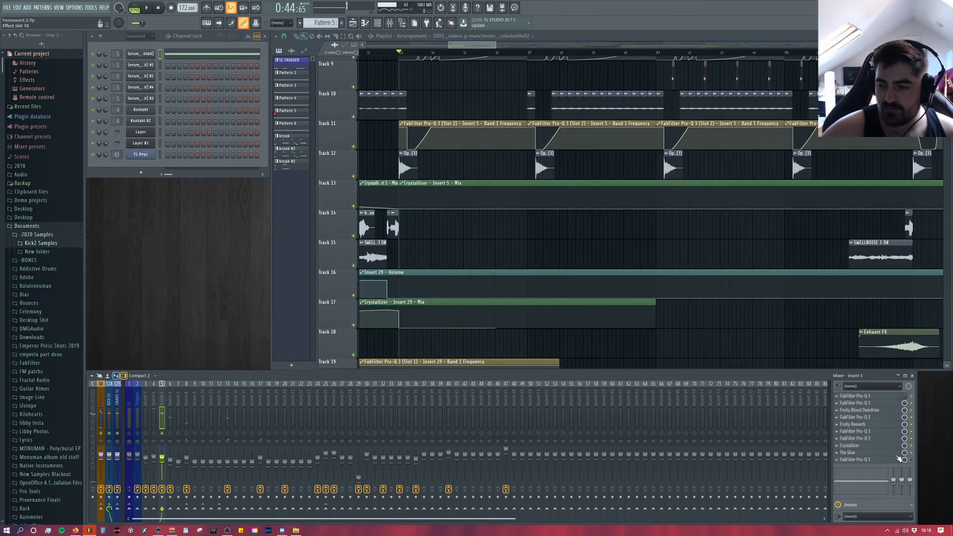
# Step: Open the tenth slot's Pro-Q 3 on Insert 5 and play the bass briefly to examine its static and dynamic cuts
pyautogui.click(900, 459)
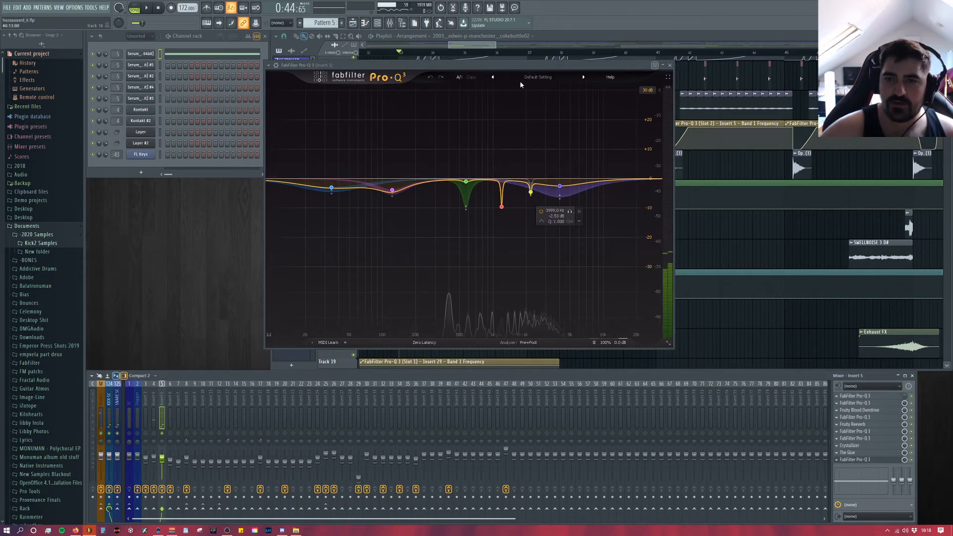
pyautogui.moveTo(517, 65); pyautogui.dragTo(488, 71)
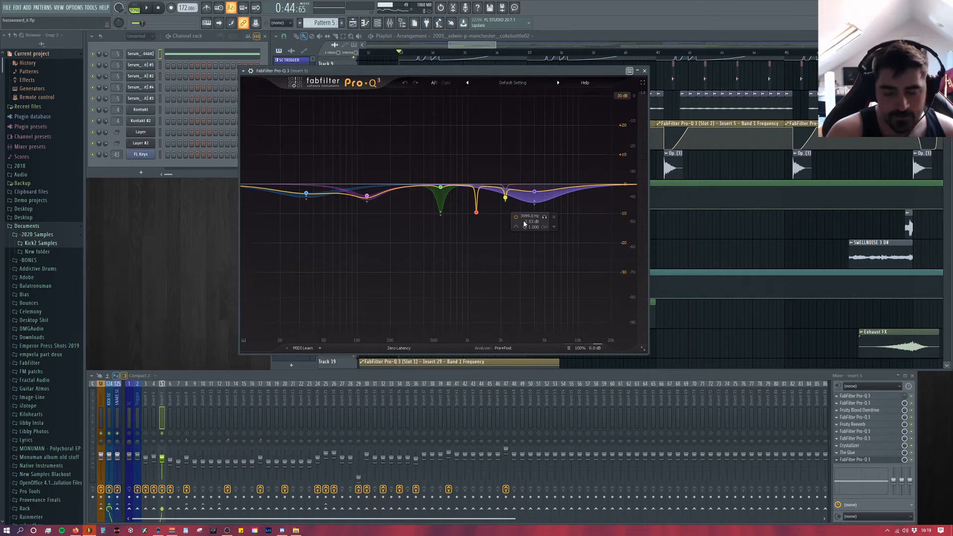
pyautogui.press('space')
pyautogui.press('space')
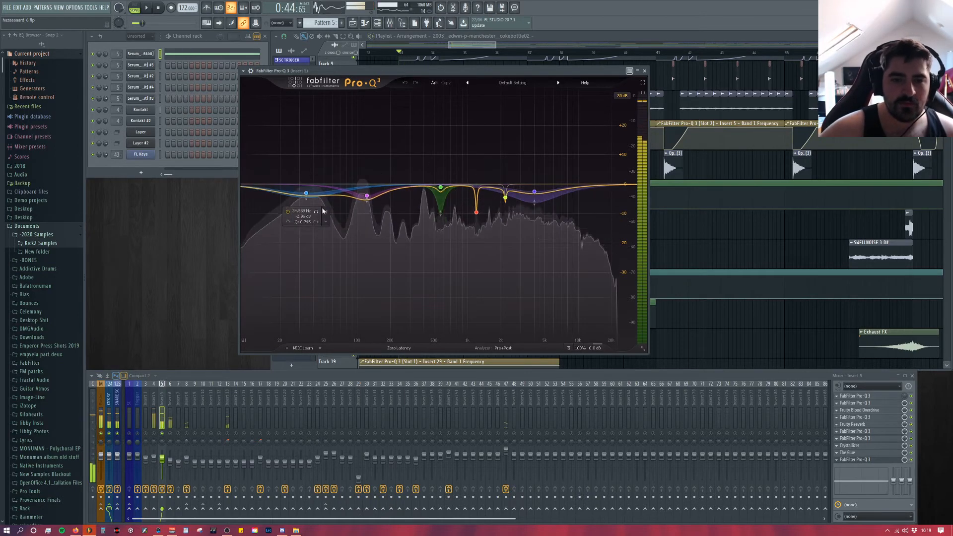
# Step: Solo the lowest bell band in the tenth slot's Pro-Q 3, listen to it during playback, and unsolo it
pyautogui.click(312, 193)
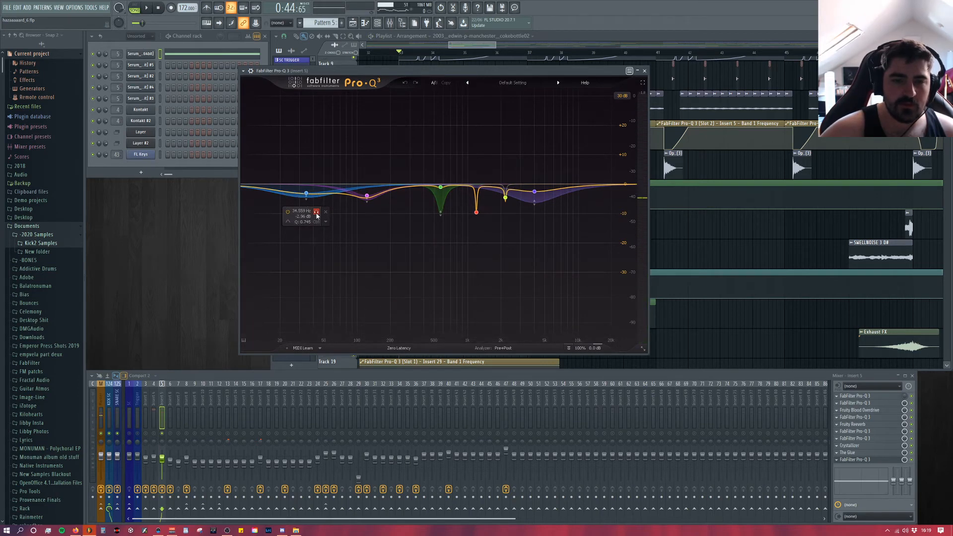
pyautogui.click(317, 212)
pyautogui.press('space')
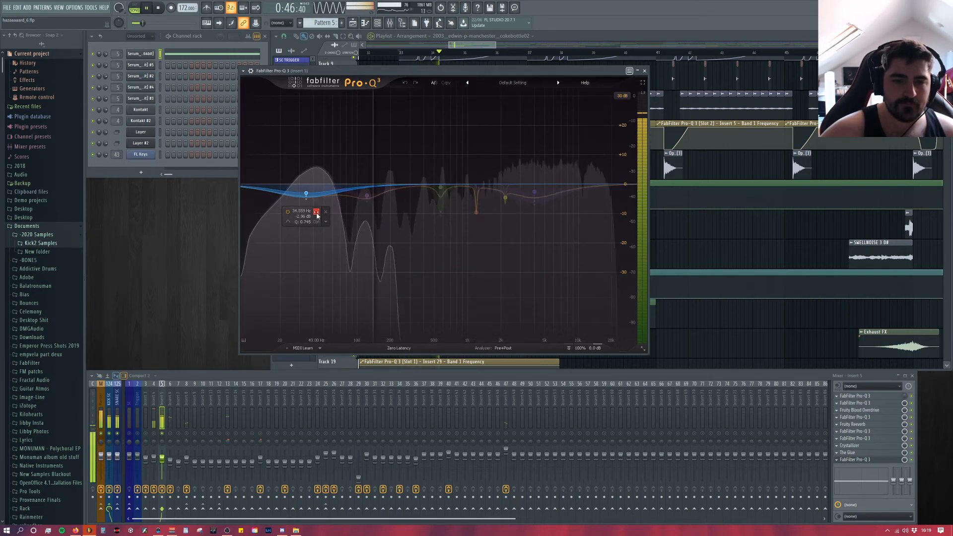
pyautogui.click(317, 212)
pyautogui.press('space')
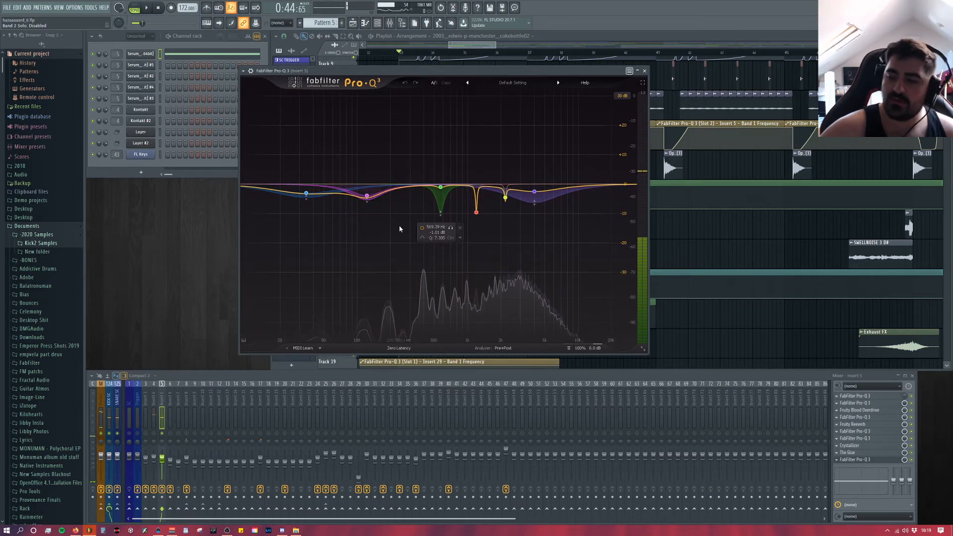
# Step: Play the bass in full and with only the dynamic mid band near 569 Hz soloed, then unsolo the band
pyautogui.press('space')
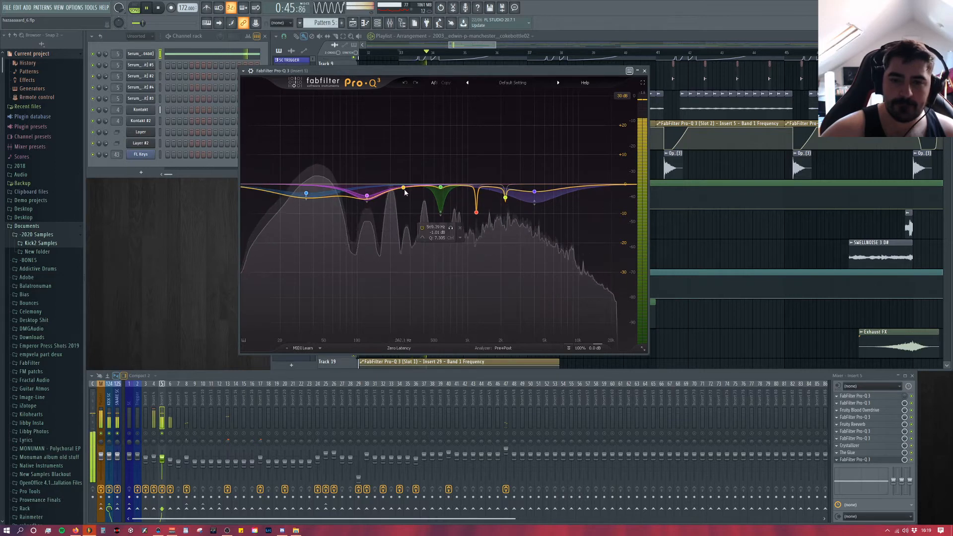
pyautogui.press('space')
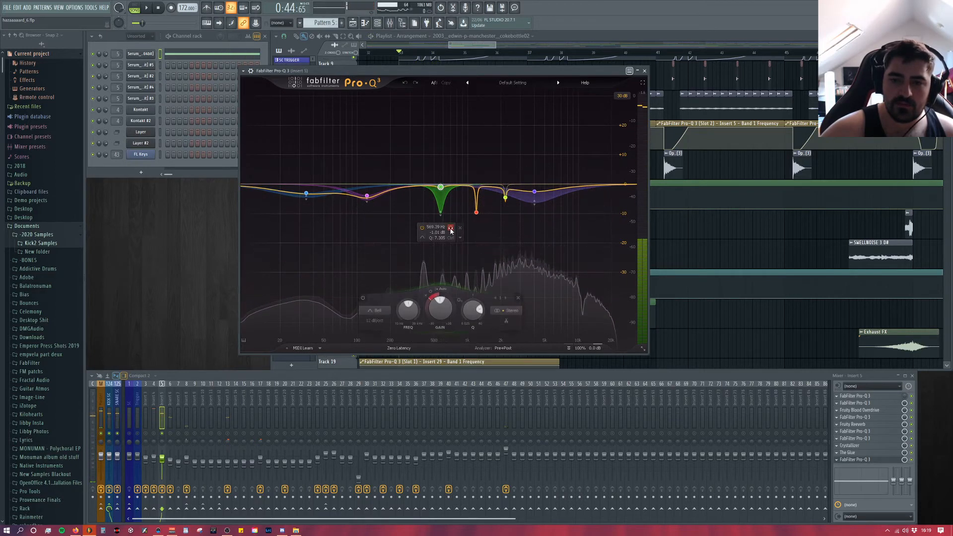
pyautogui.press('space')
pyautogui.click(451, 229)
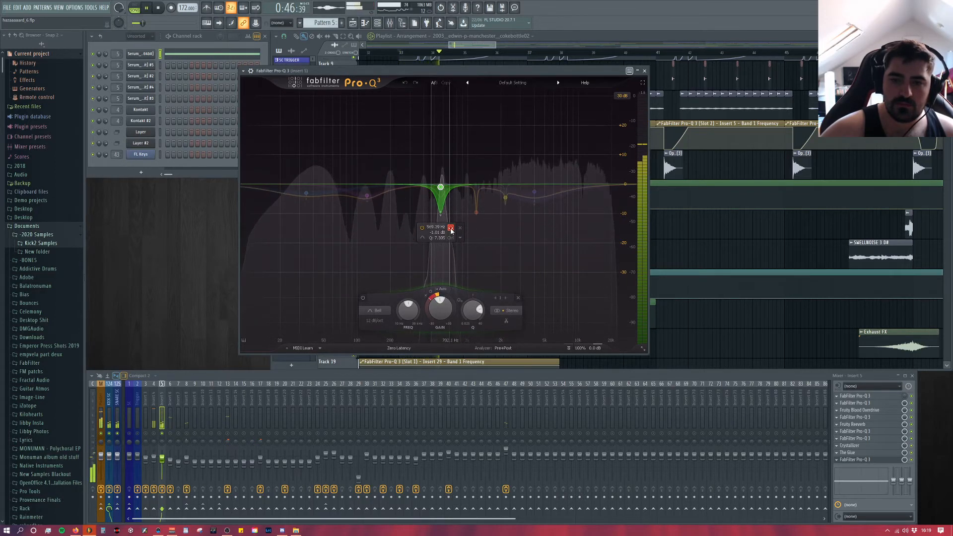
pyautogui.click(451, 229)
pyautogui.press('space')
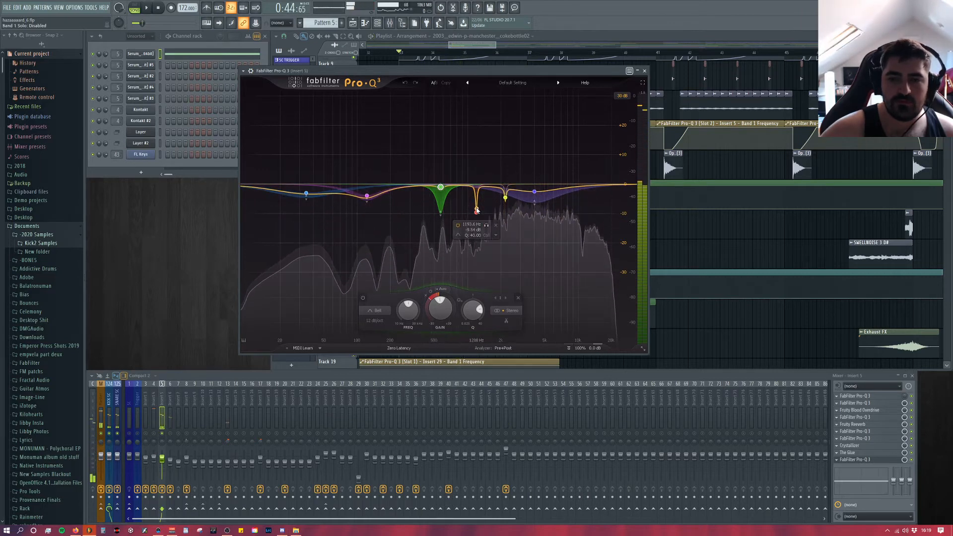
# Step: Solo the narrow cut near 1194 Hz in the same Pro-Q 3, listen to it during playback, and unsolo it
pyautogui.click(477, 210)
pyautogui.press('space')
pyautogui.click(486, 226)
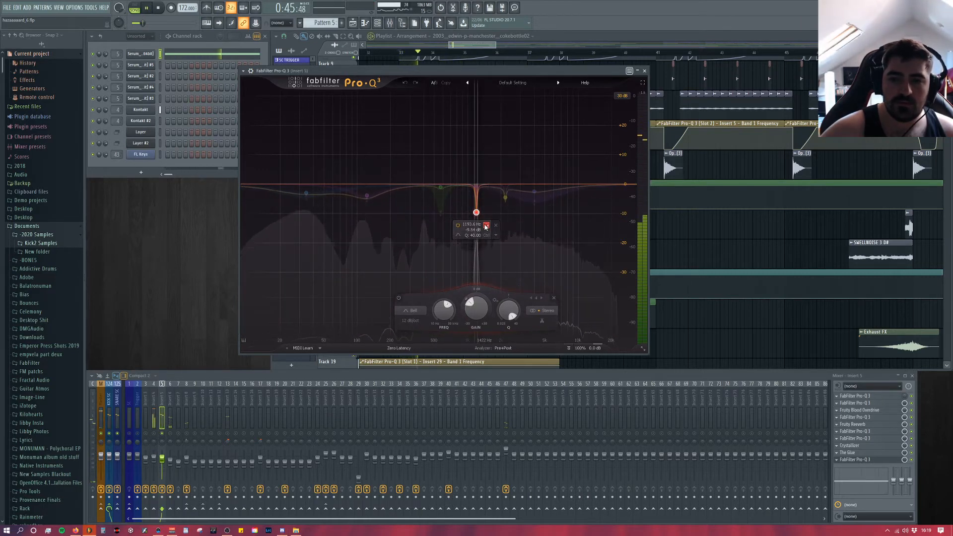
pyautogui.click(486, 226)
pyautogui.press('space')
# Step: Deepen the narrow cut near 2200 Hz to about -6 dB and audition that band soloed during playback
pyautogui.moveTo(505, 197); pyautogui.dragTo(507, 205)
pyautogui.press('space')
pyautogui.click(516, 215)
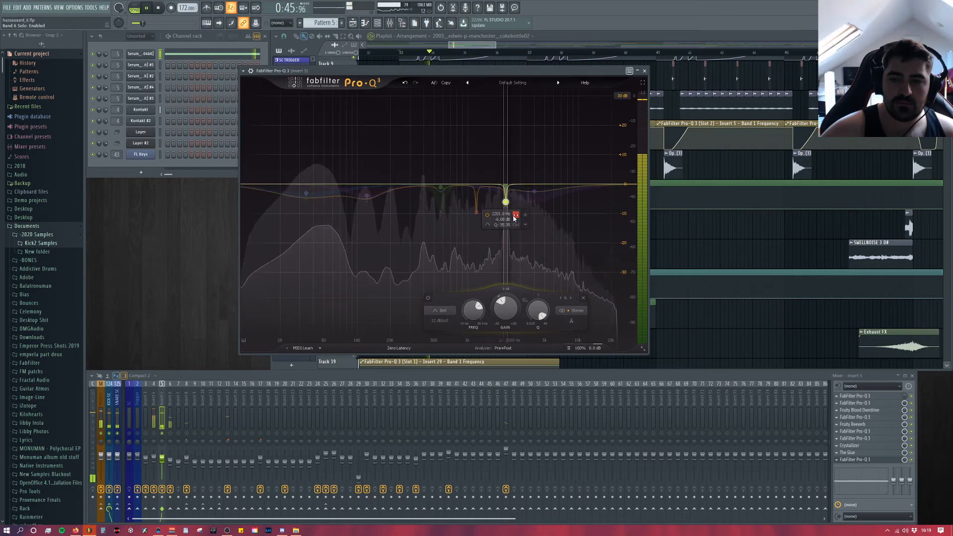
pyautogui.press('space')
pyautogui.click(516, 216)
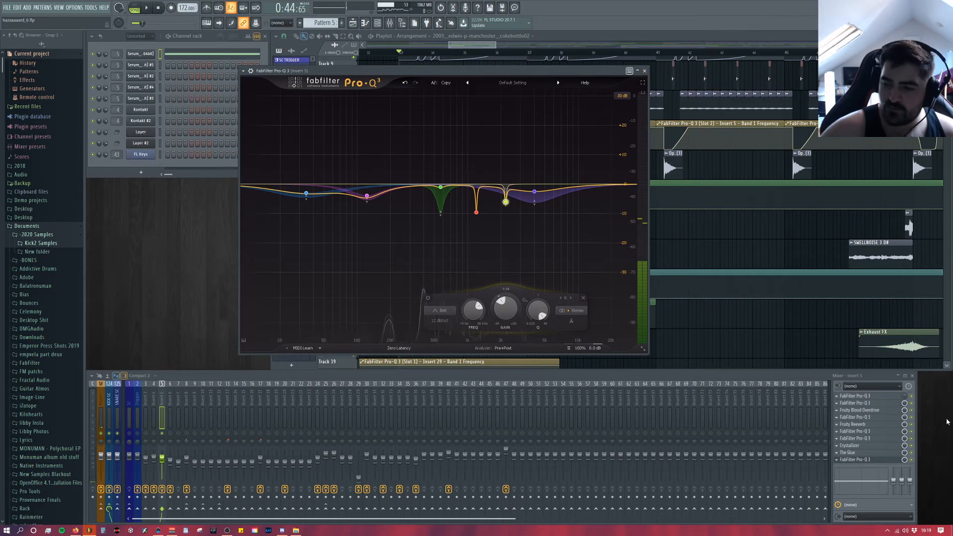
# Step: Play the bass to compare it with the tenth slot's Pro-Q 3 bypassed and enabled, close the EQ and unsolo Insert 5
pyautogui.press('space')
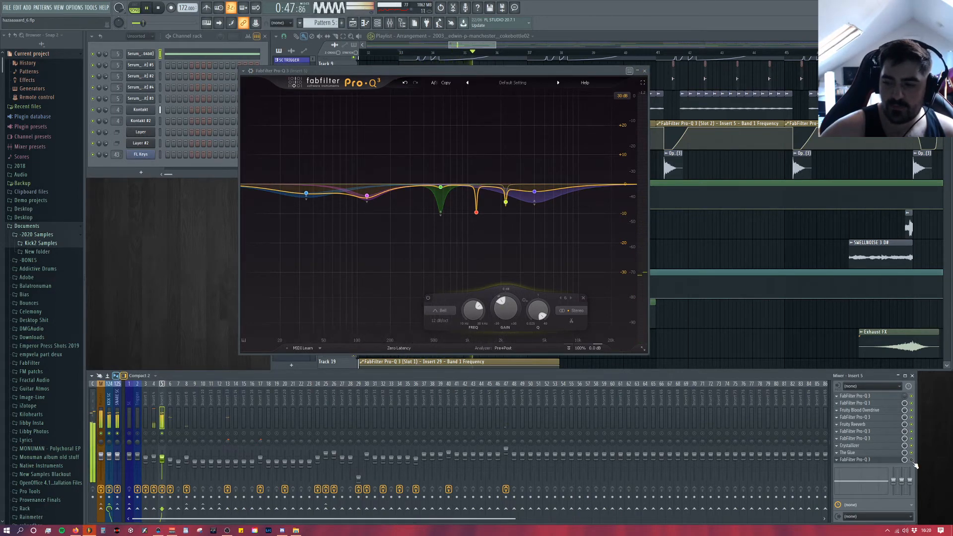
pyautogui.click(911, 460)
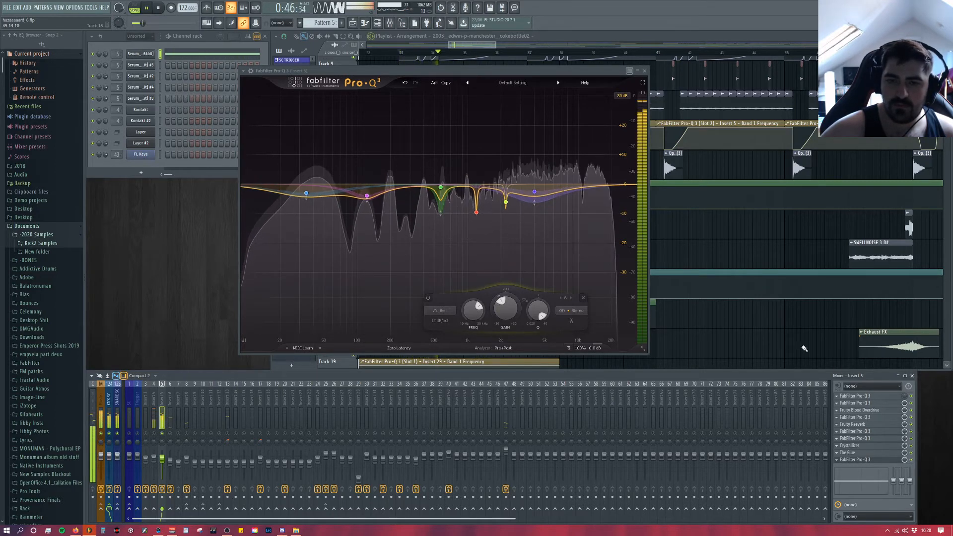
pyautogui.click(645, 71)
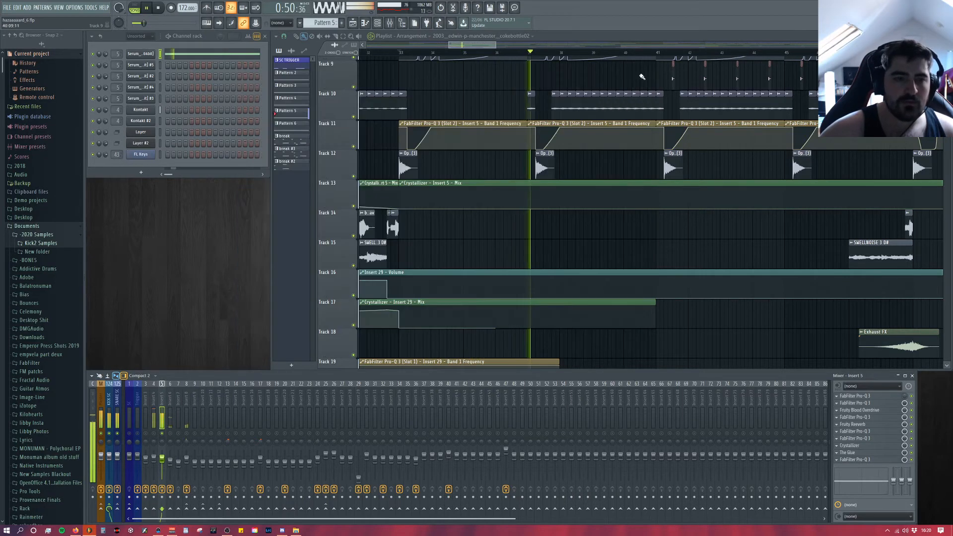
pyautogui.rightClick(164, 434)
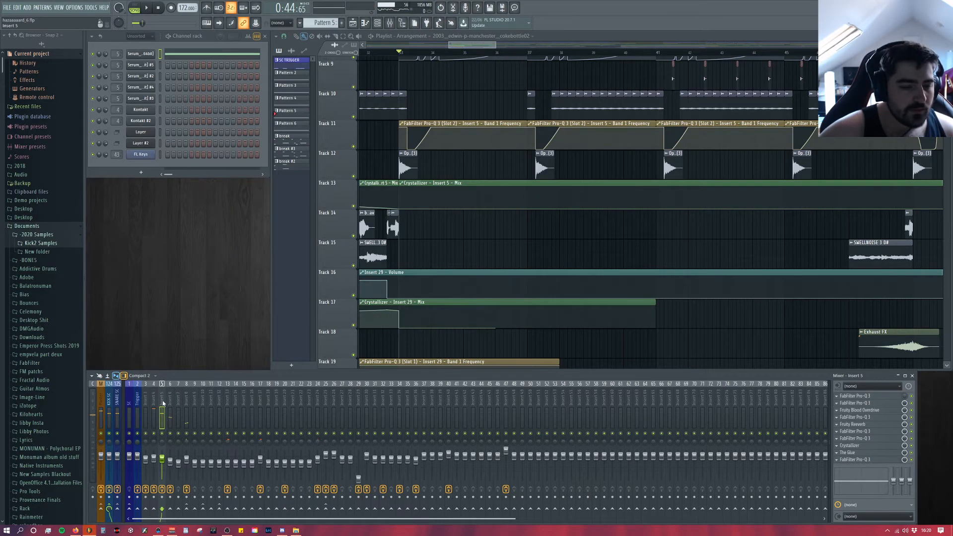
# Step: Open the Serum #5 bass patch on Insert 5, view its LFO 7 shape, and close the synth
pyautogui.scroll(6, 521, 282)
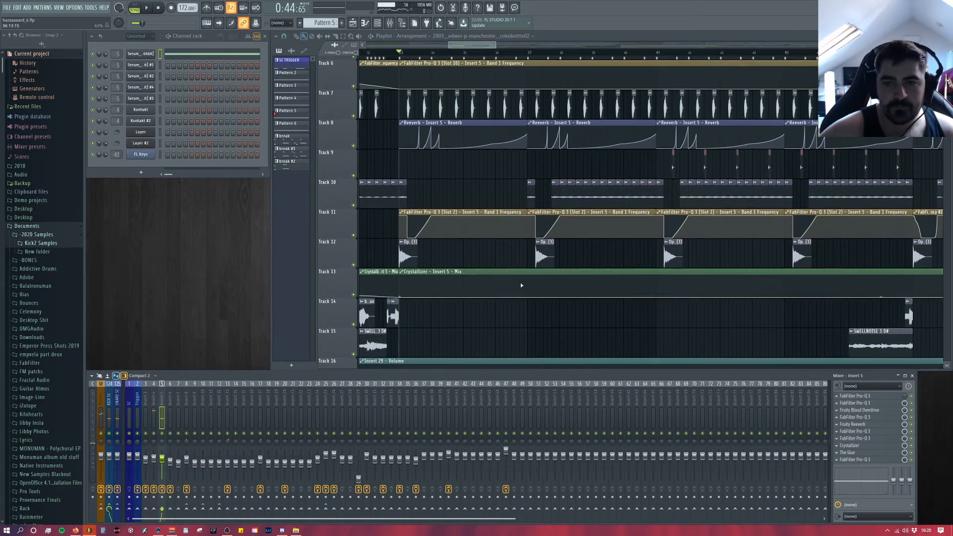
pyautogui.click(139, 65)
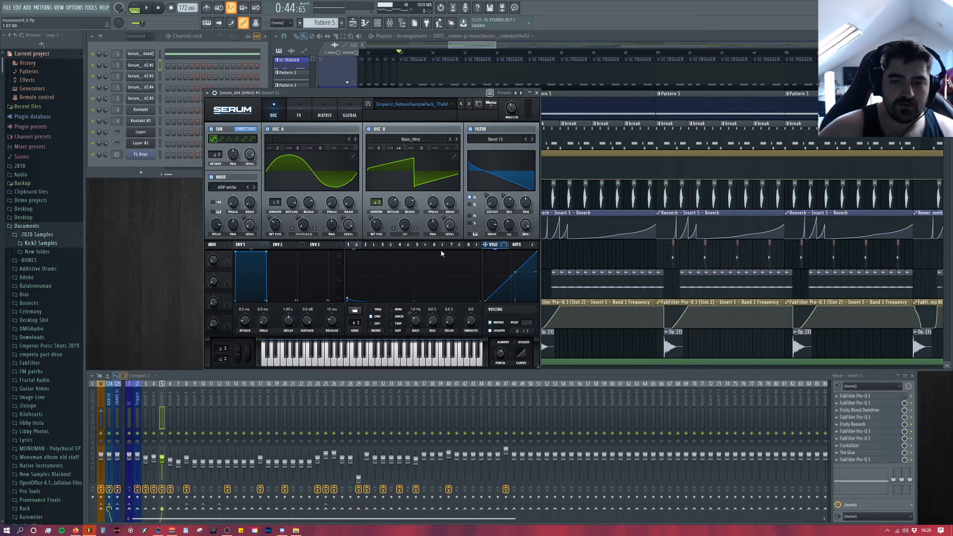
pyautogui.click(458, 246)
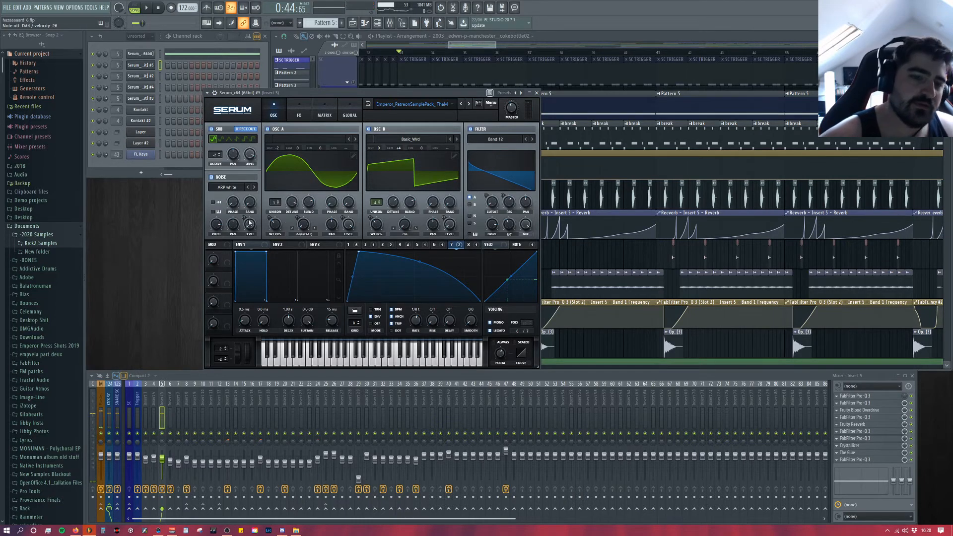
pyautogui.click(146, 67)
pyautogui.click(146, 67)
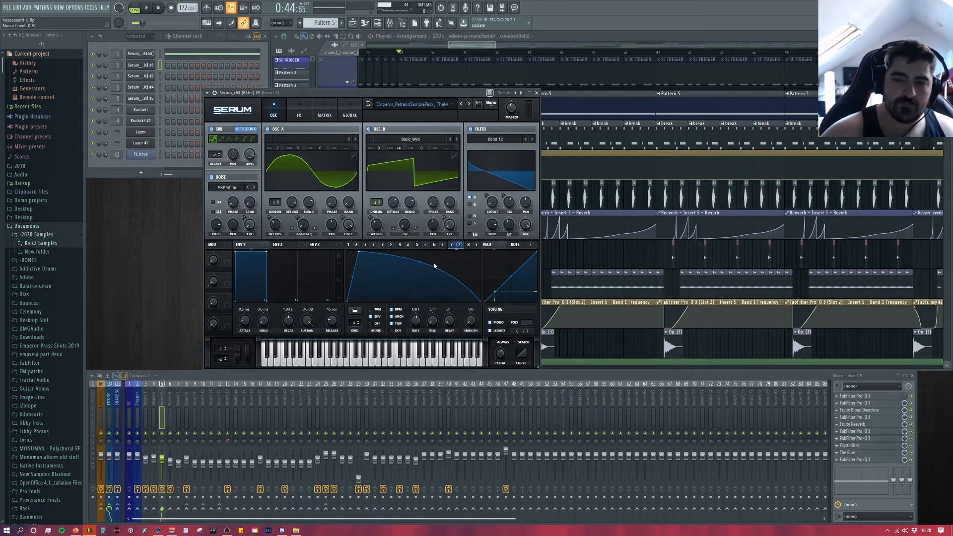
pyautogui.moveTo(447, 96); pyautogui.dragTo(459, 90)
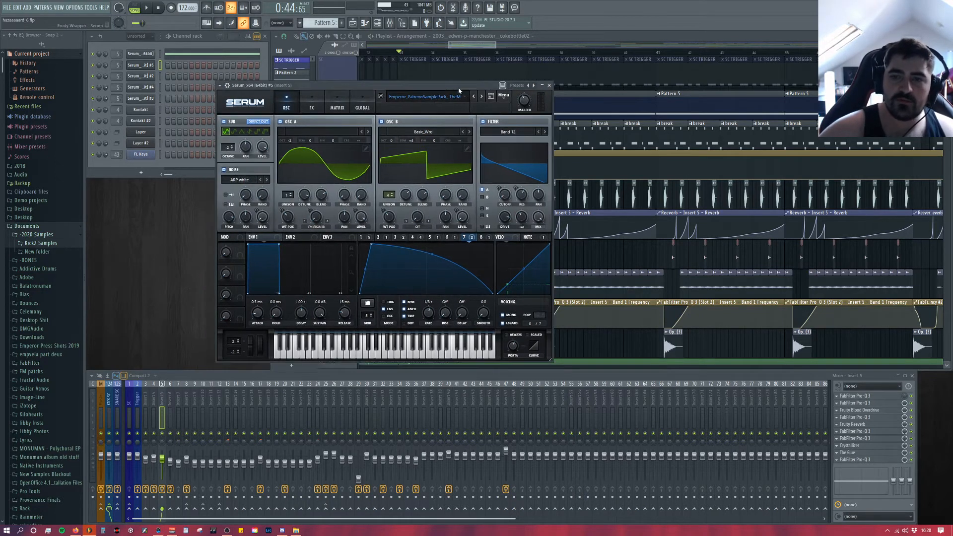
pyautogui.click(549, 85)
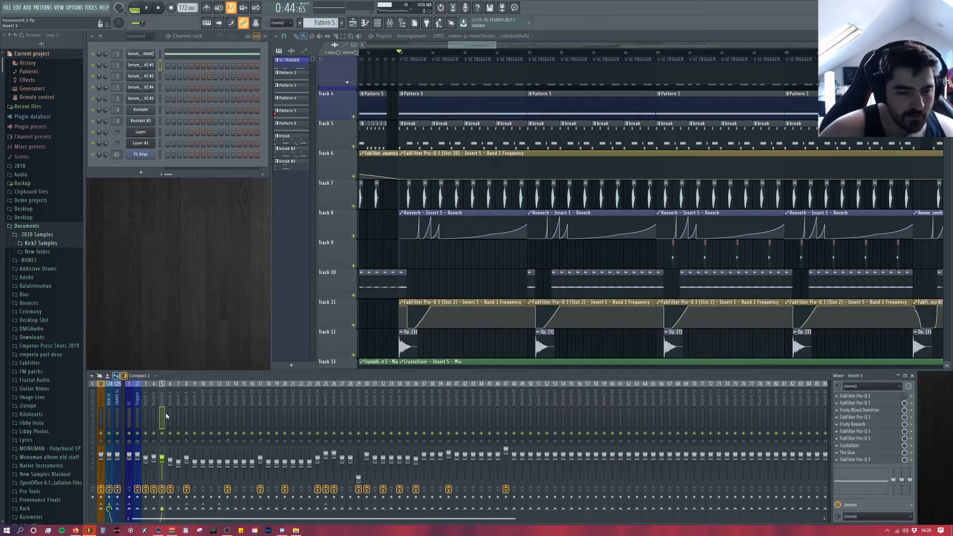
# Step: Look over the drop's lower playlist tracks and play the full drop briefly from its start
pyautogui.scroll(-6, 481, 215)
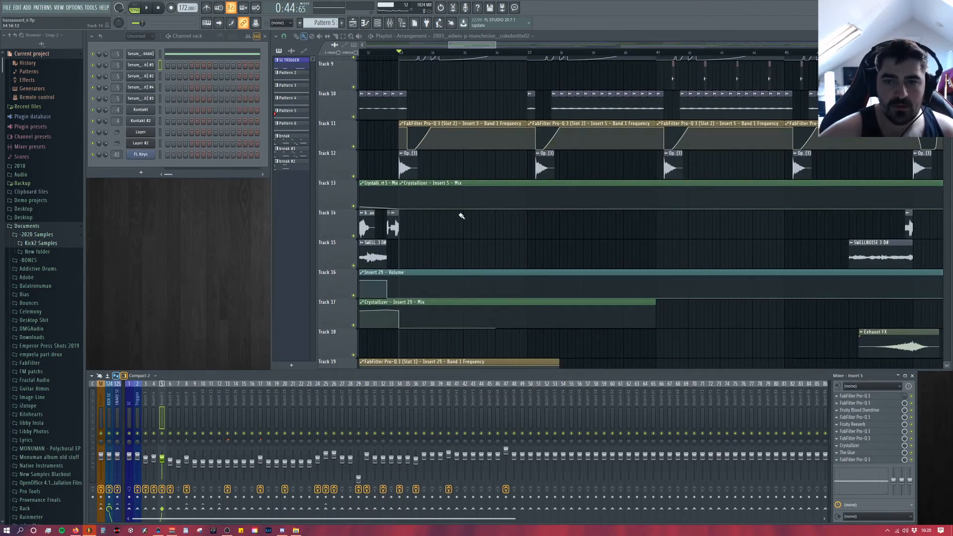
pyautogui.scroll(-4, 438, 213)
pyautogui.scroll(-7, 437, 212)
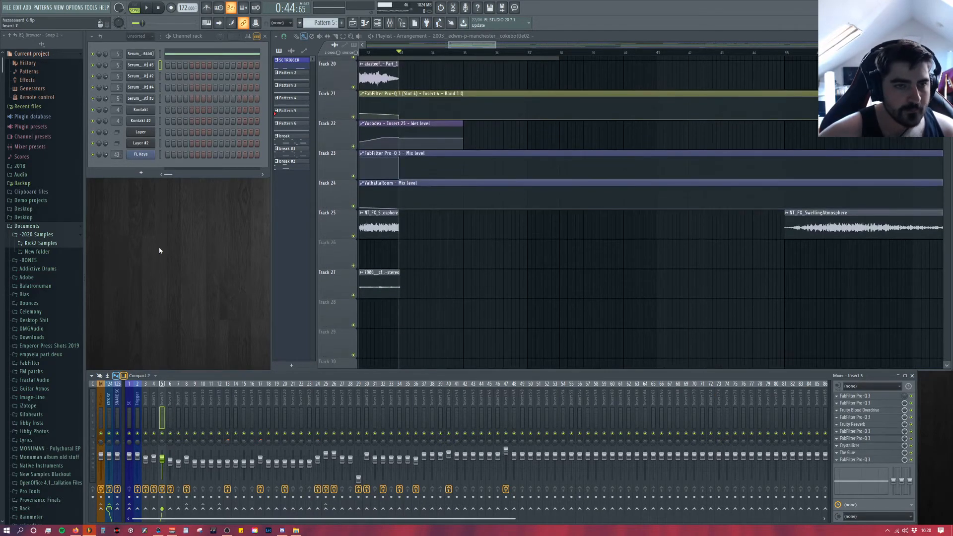
pyautogui.click(148, 9)
pyautogui.scroll(16, 484, 292)
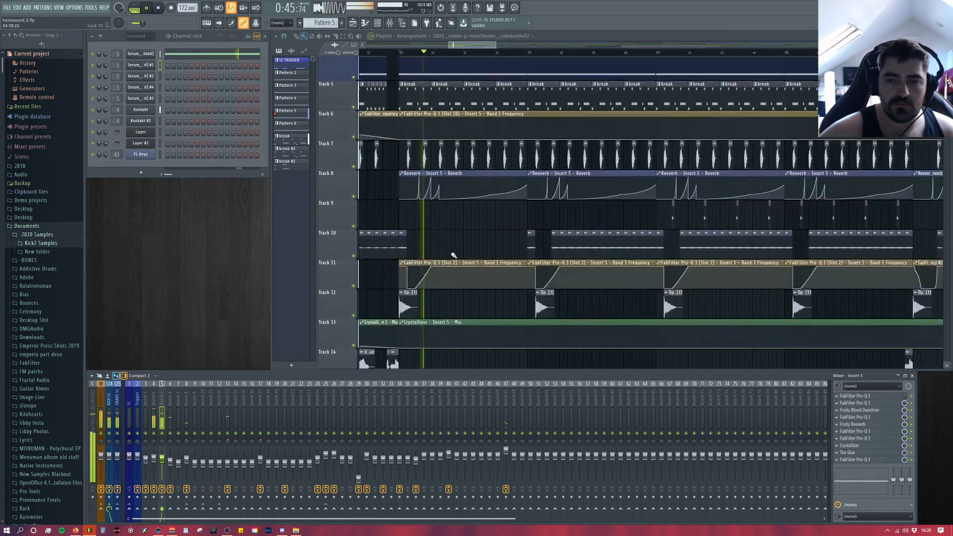
pyautogui.scroll(-4, 484, 292)
pyautogui.press('space')
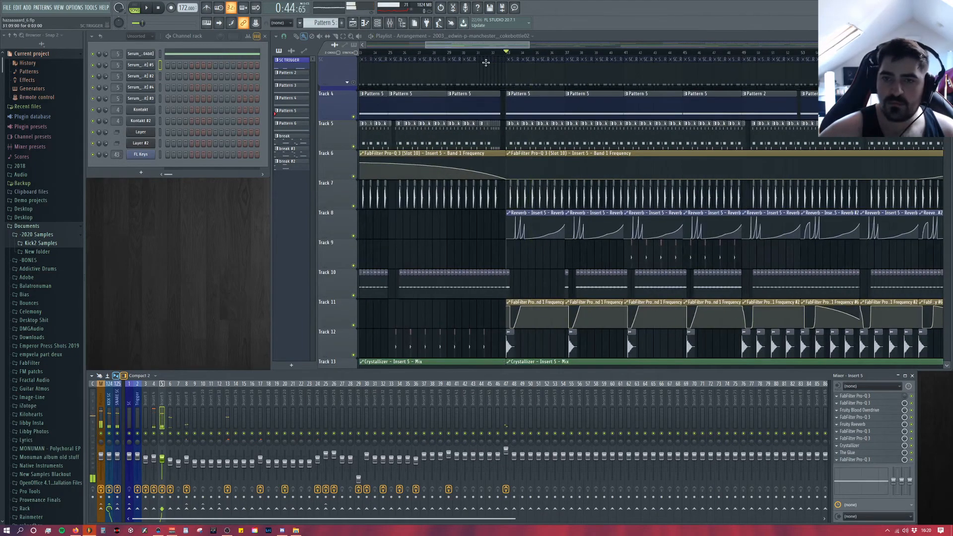
# Step: Survey the drop arrangement in the playlist, examining the reverb and EQ automation, effect samples and the sample clips on Track 20
pyautogui.moveTo(457, 48); pyautogui.dragTo(488, 49)
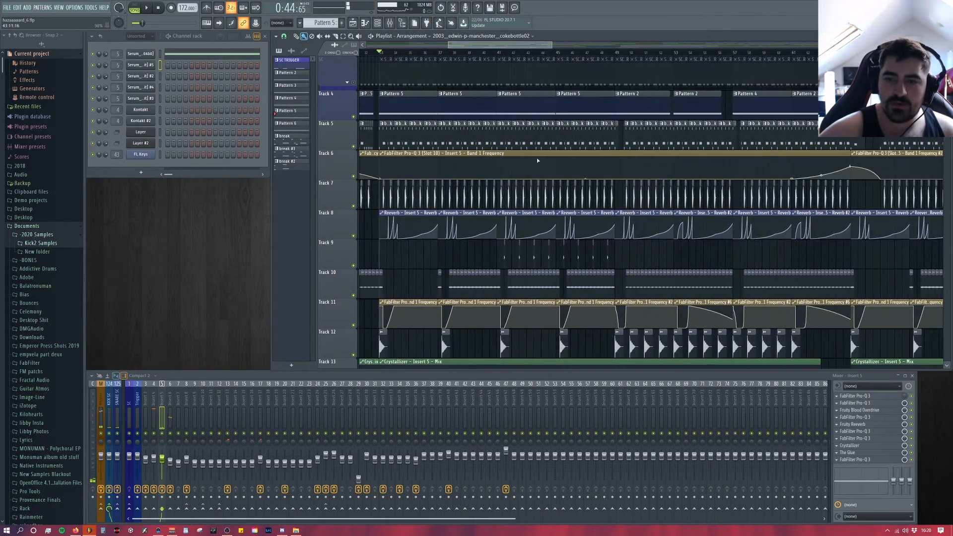
pyautogui.scroll(-2, 539, 169)
pyautogui.scroll(-2, 539, 168)
pyautogui.scroll(2, 535, 179)
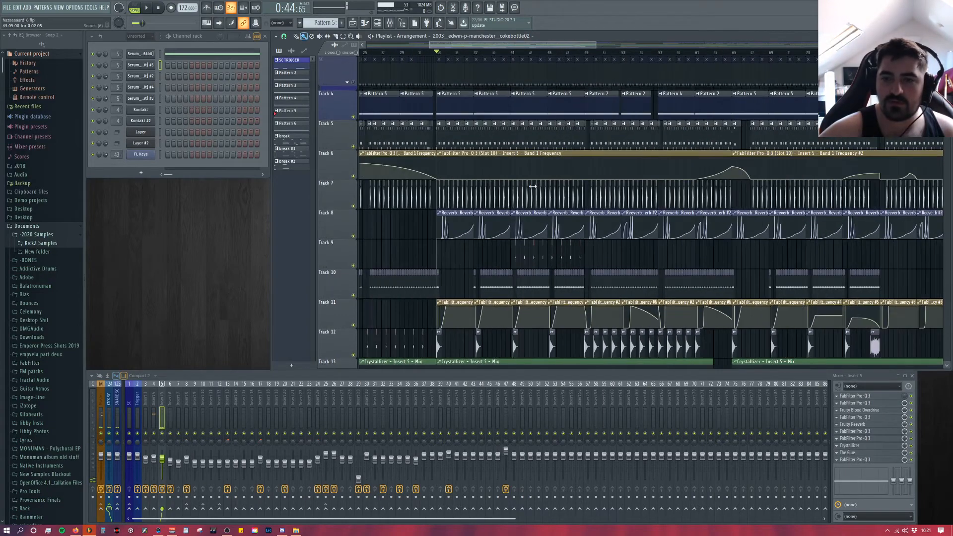
pyautogui.scroll(-3, 553, 204)
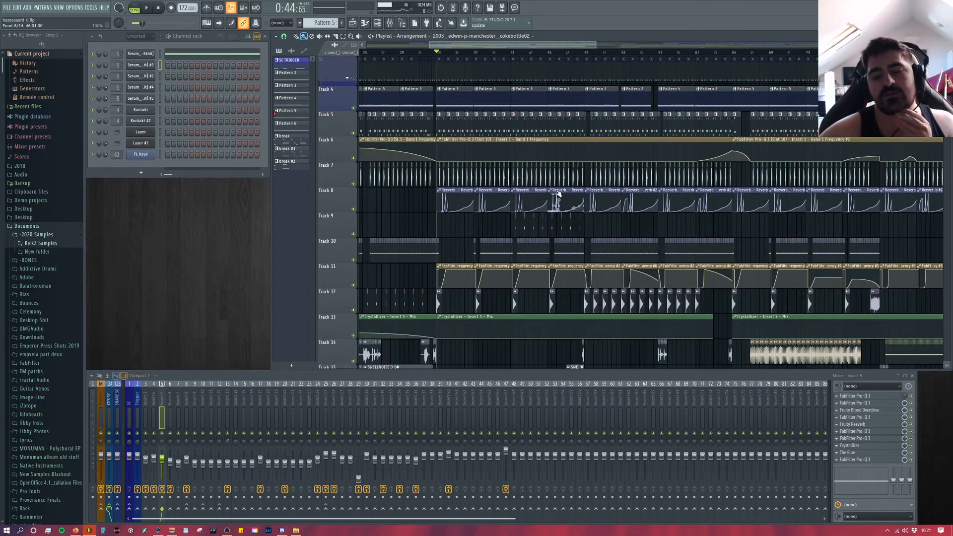
pyautogui.scroll(2, 643, 244)
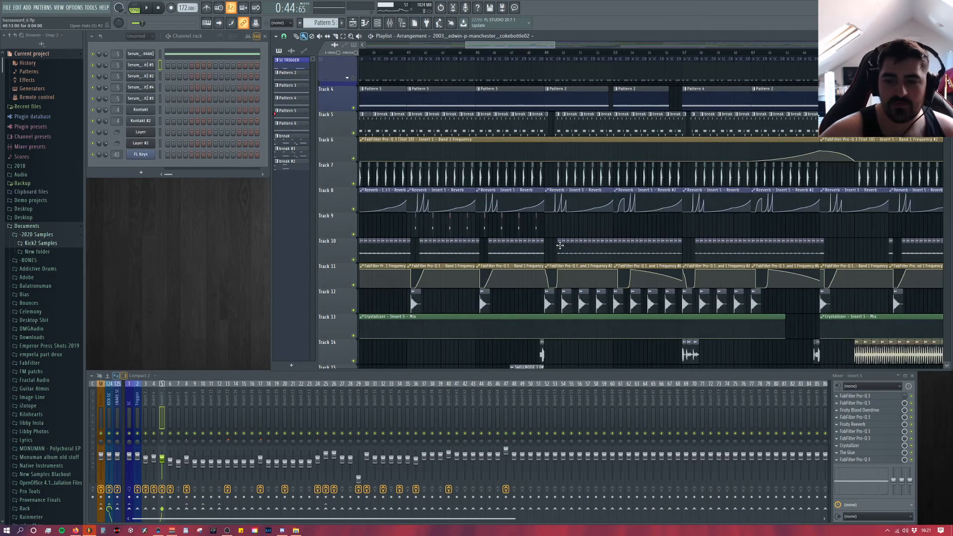
pyautogui.scroll(-3, 569, 255)
pyautogui.scroll(-4, 569, 255)
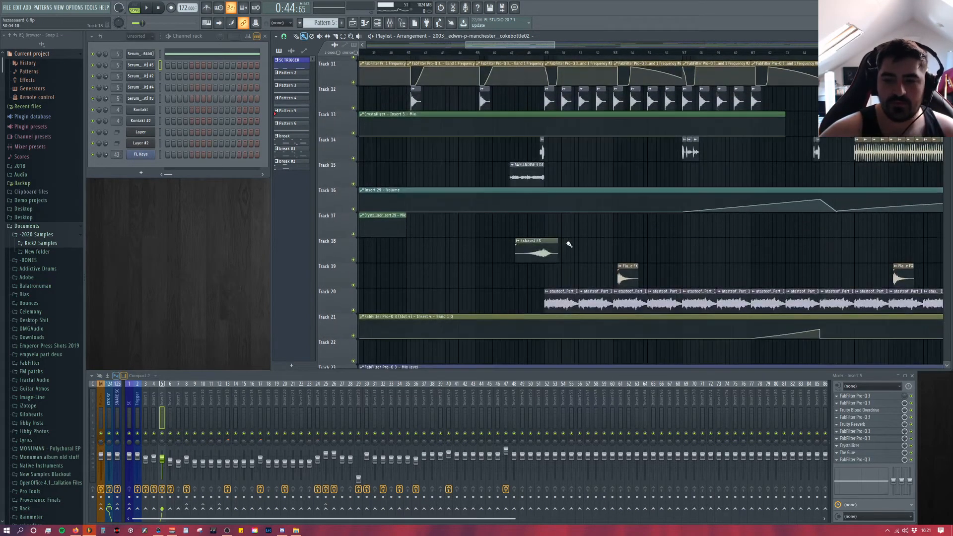
pyautogui.scroll(7, 562, 249)
pyautogui.scroll(-3, 614, 276)
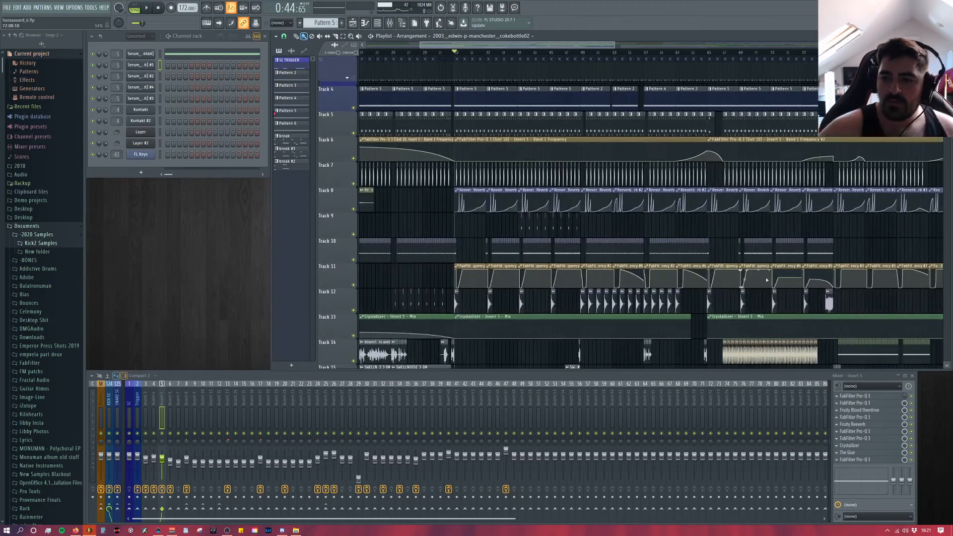
pyautogui.scroll(-4, 765, 275)
pyautogui.moveTo(549, 45); pyautogui.dragTo(600, 46)
pyautogui.scroll(-6, 385, 203)
pyautogui.scroll(5, 549, 258)
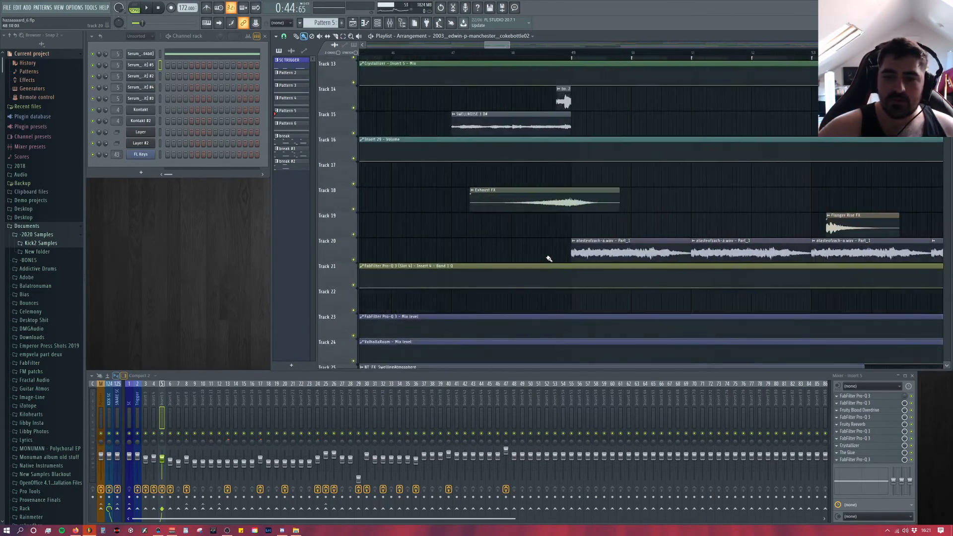
pyautogui.scroll(-5, 490, 128)
# Step: Go to the start of the song, play the intro and open the settings of the atasteofzach-a.wav sample on Track 20
pyautogui.moveTo(519, 45); pyautogui.dragTo(447, 45)
pyautogui.moveTo(365, 55)
pyautogui.mouseDown()
pyautogui.moveTo(399, 54)
pyautogui.moveTo(375, 46)
pyautogui.mouseUp()
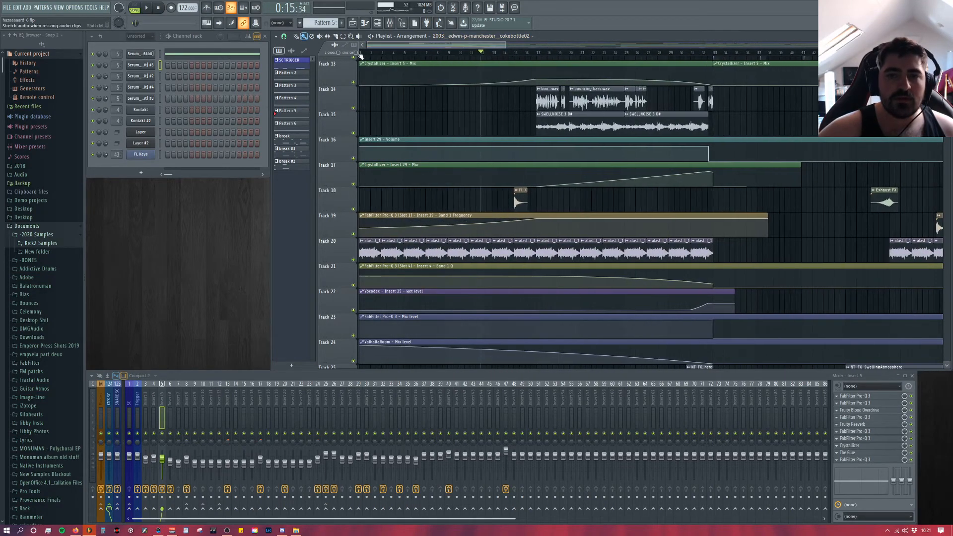
pyautogui.click(362, 53)
pyautogui.press('space')
pyautogui.doubleClick(376, 250)
pyautogui.press('space')
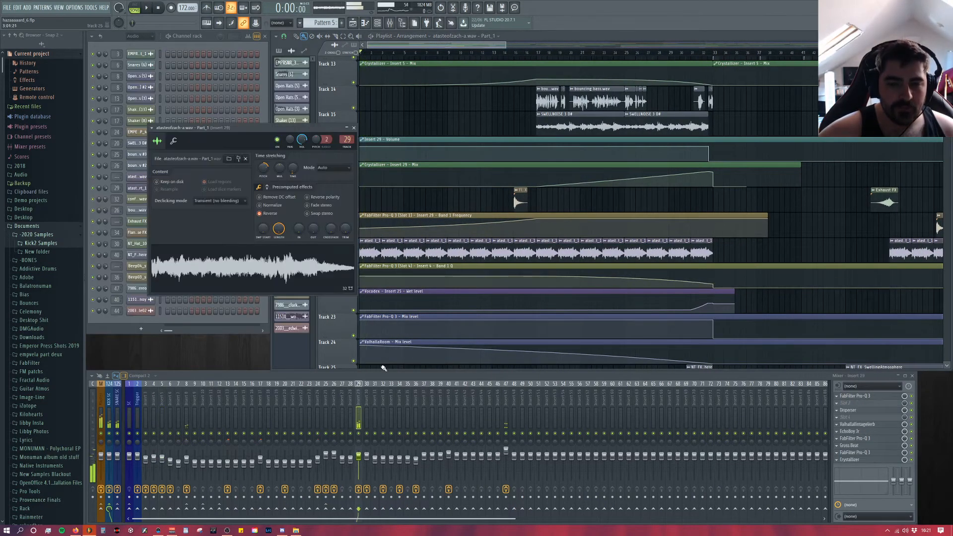
pyautogui.press('space')
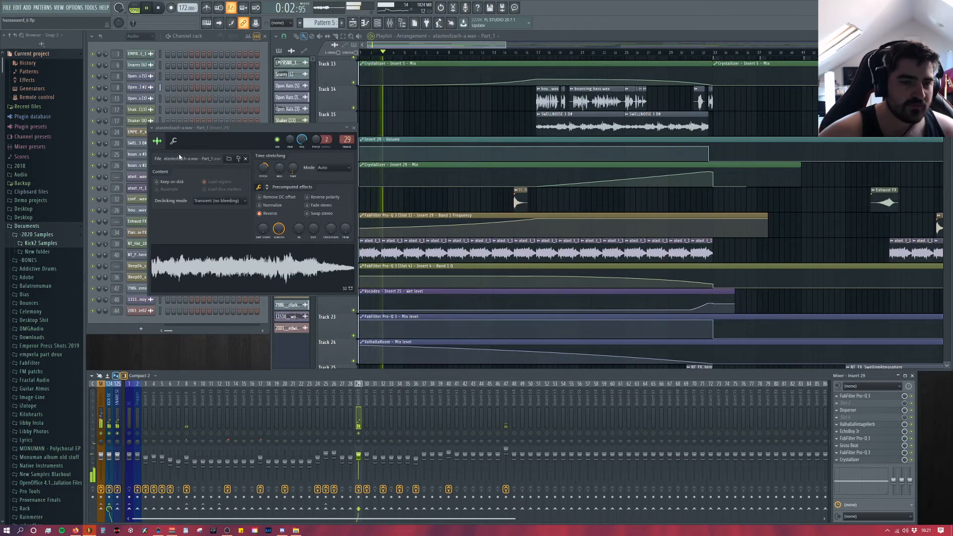
# Step: Check the sample's source folder without replacing the file, view its other precomputed effects page, and close the sample settings
pyautogui.click(229, 158)
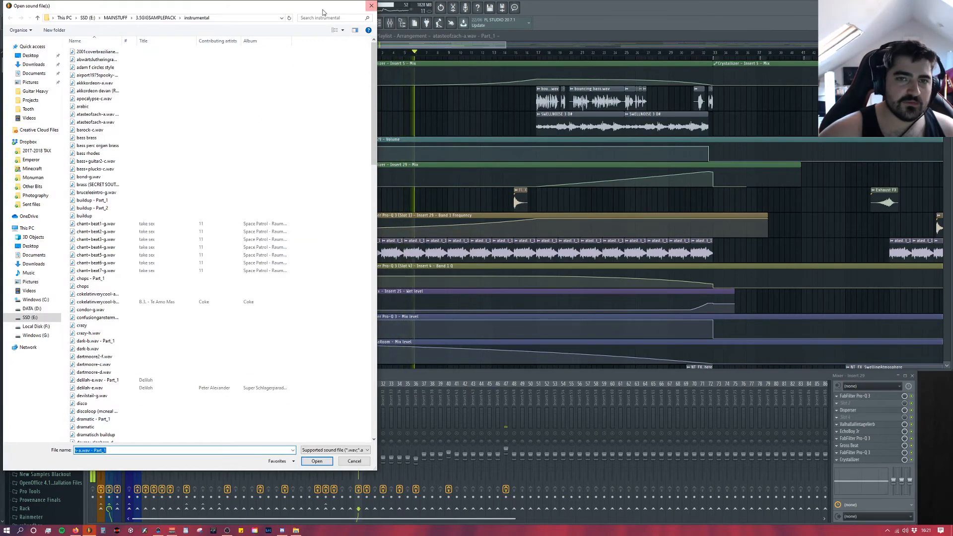
pyautogui.moveTo(334, 5); pyautogui.dragTo(338, 22)
pyautogui.click(374, 23)
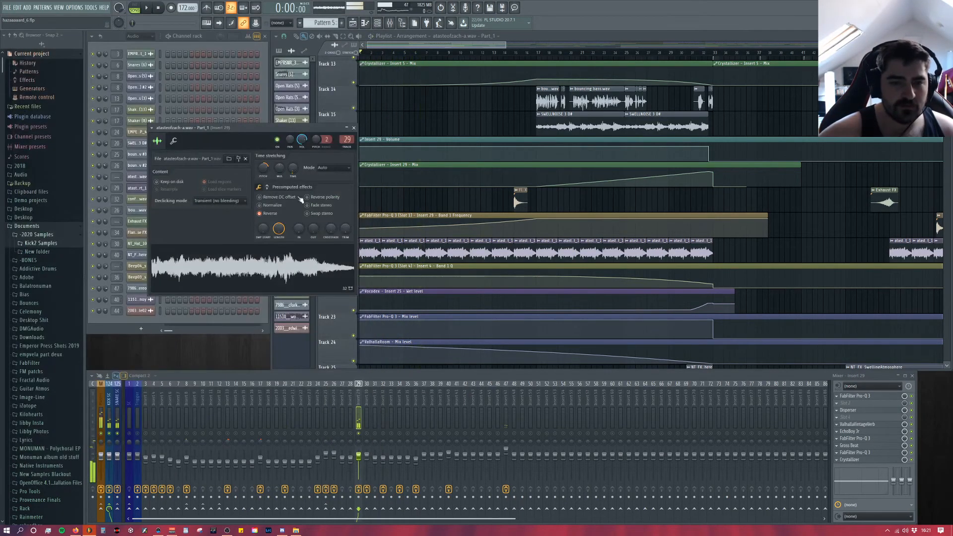
pyautogui.click(266, 187)
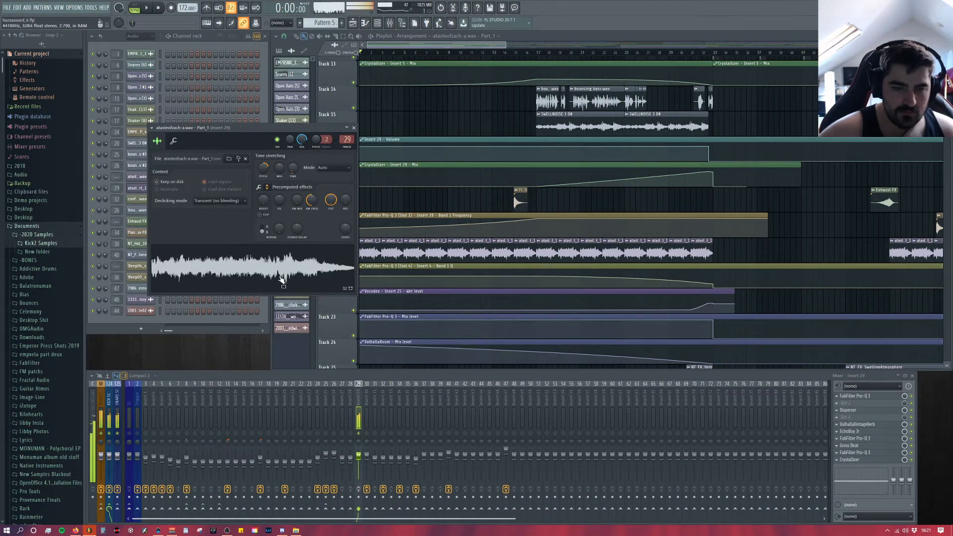
pyautogui.click(353, 127)
# Step: View Insert 29's first-slot Pro-Q 3 low-pass filter during playback, open the Disperser, and close the EQ
pyautogui.click(855, 397)
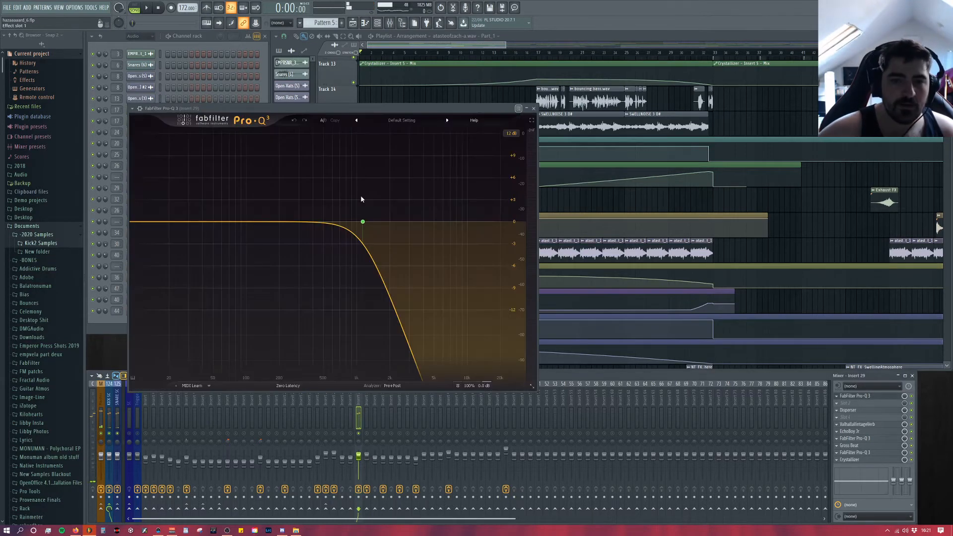
pyautogui.press('space')
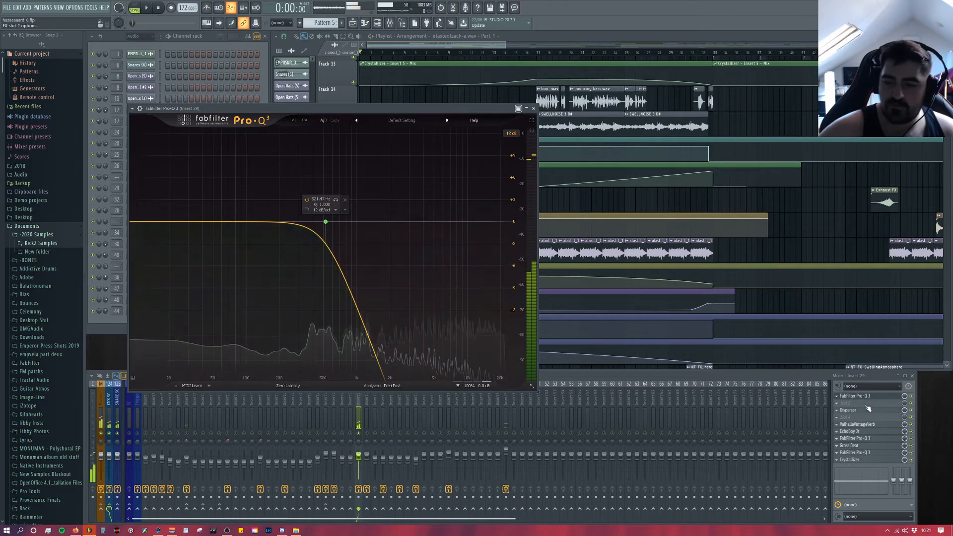
pyautogui.click(861, 411)
pyautogui.press('space')
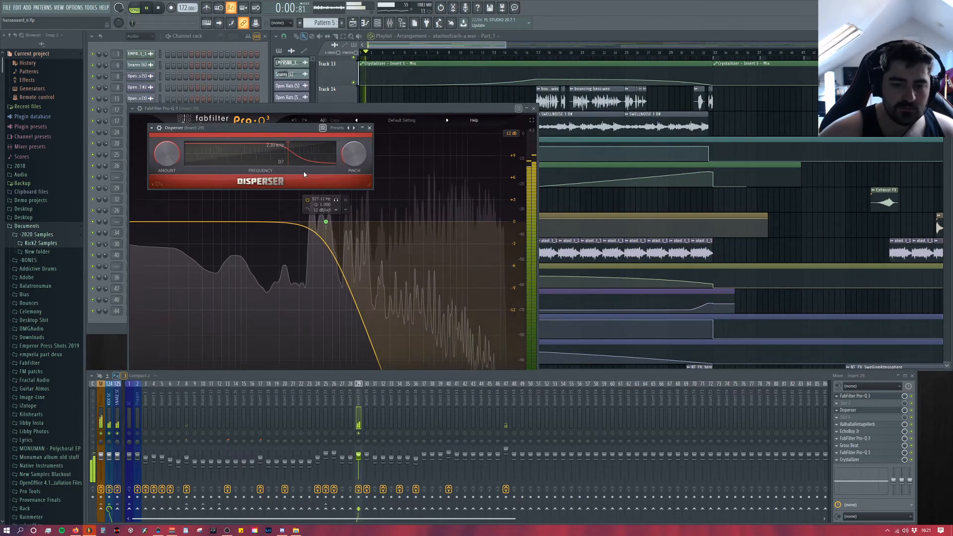
pyautogui.click(534, 109)
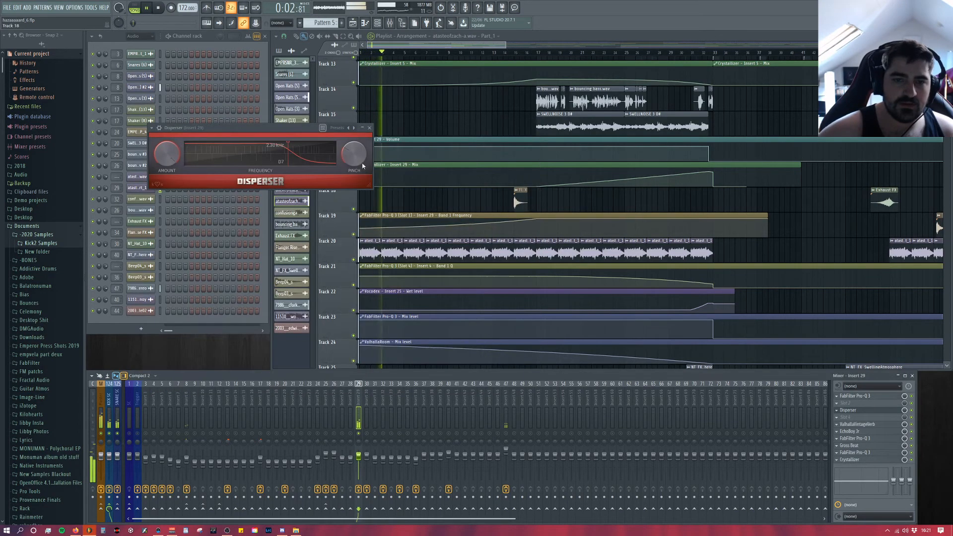
# Step: Audition the Disperser on Insert 29 from where the bouncing bass samples begin on Track 14, and close it
pyautogui.click(536, 52)
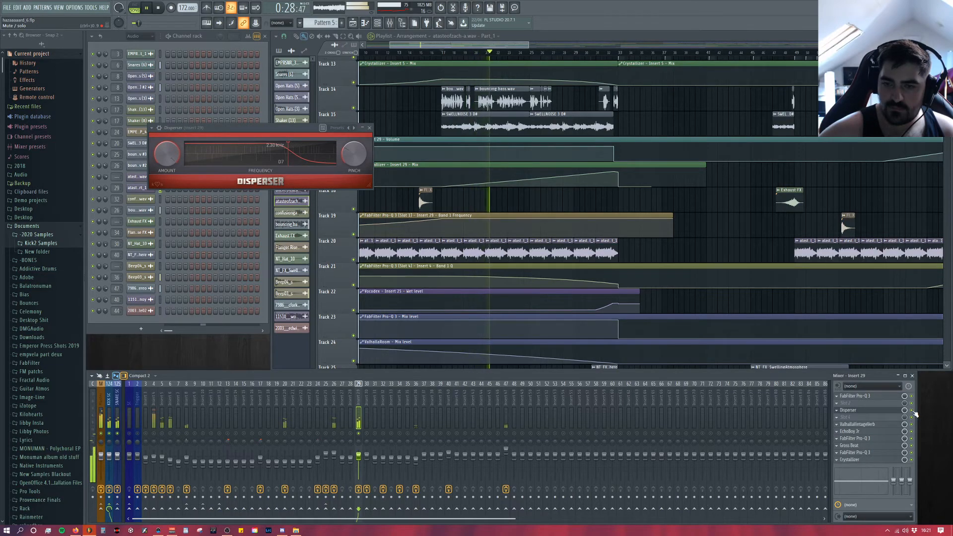
pyautogui.press('space')
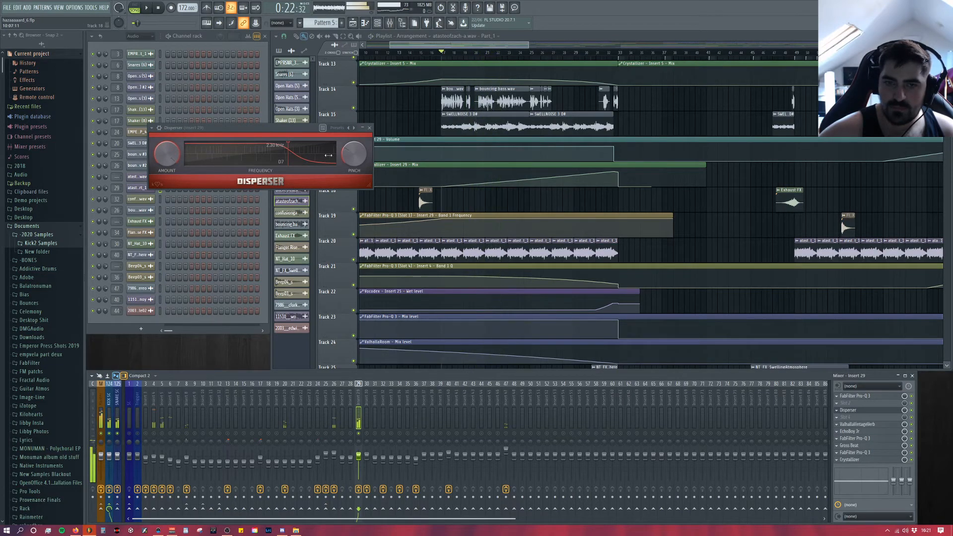
pyautogui.click(372, 128)
# Step: Compare the sample with Insert 29's ValhallaVintageVerb mix at 0% and back at 27.2%, and close the reverb
pyautogui.click(893, 427)
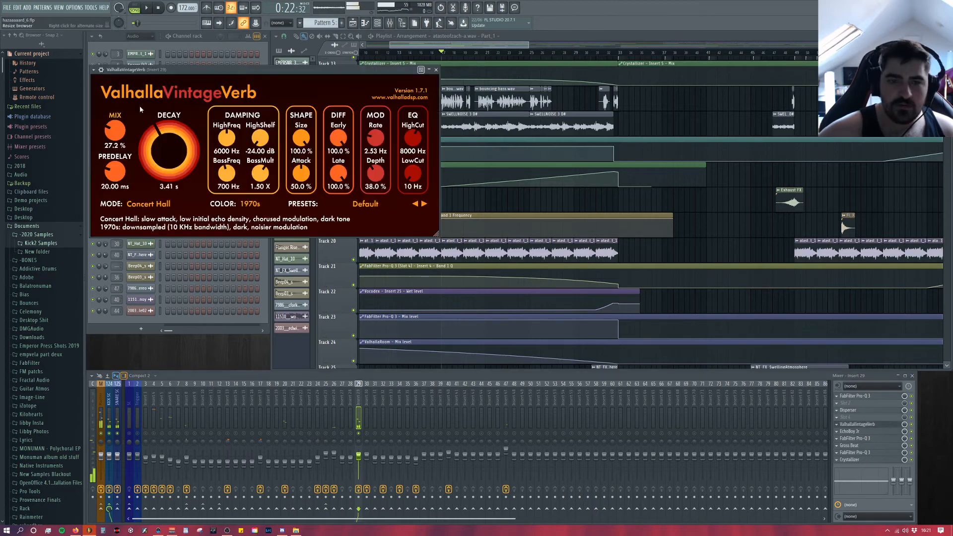
pyautogui.moveTo(267, 76); pyautogui.dragTo(458, 105)
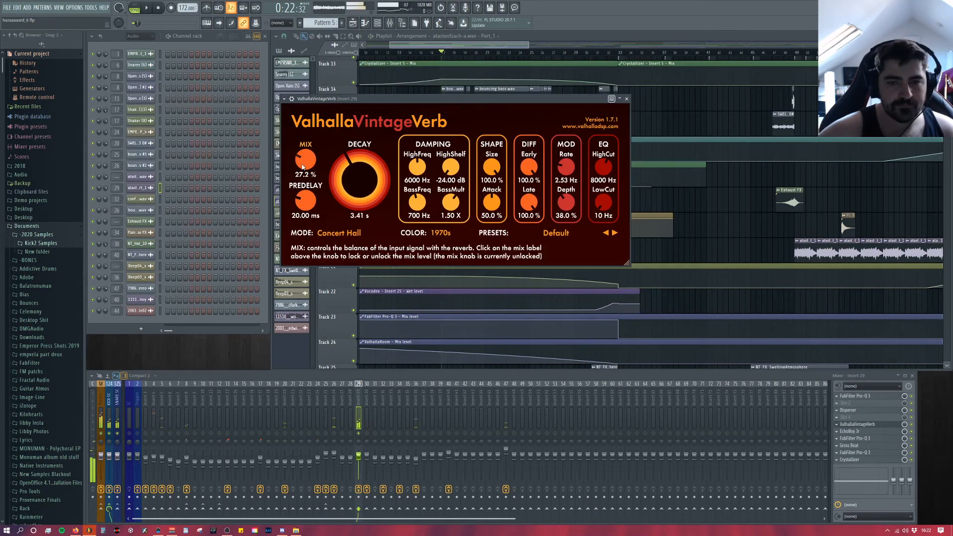
pyautogui.moveTo(309, 163); pyautogui.dragTo(306, 199)
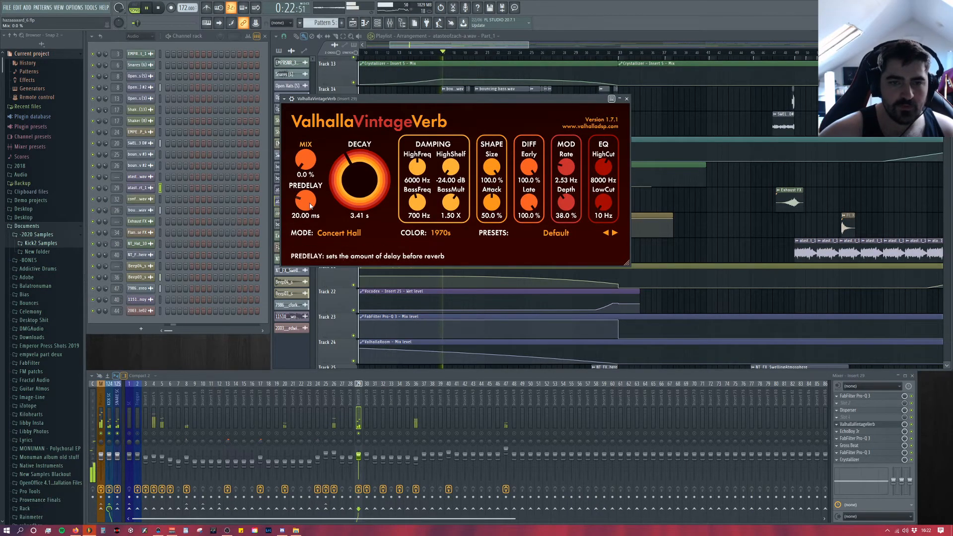
pyautogui.moveTo(305, 160); pyautogui.dragTo(305, 140)
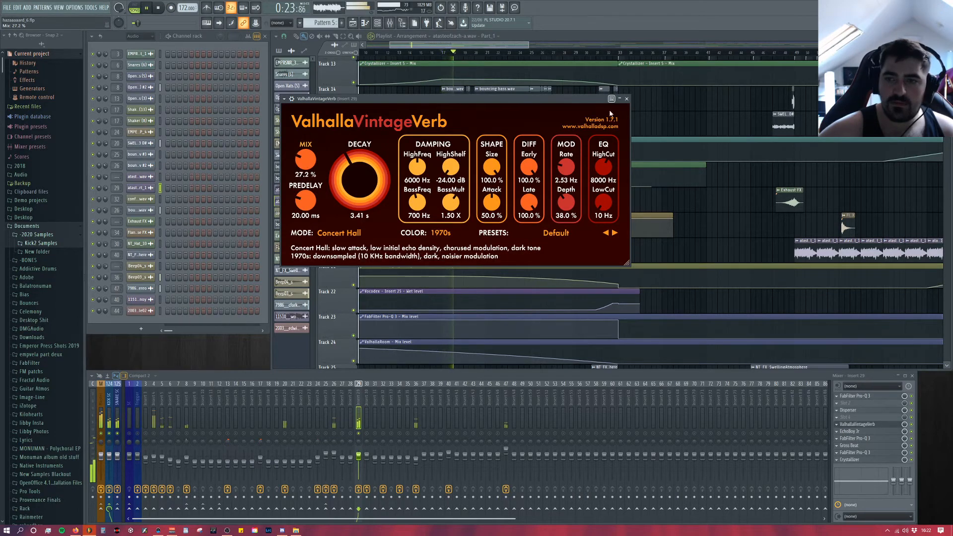
pyautogui.click(627, 98)
# Step: View Insert 29's EchoBoy Jr and the Pro-Q 3 in the slot after it, and close both
pyautogui.click(870, 432)
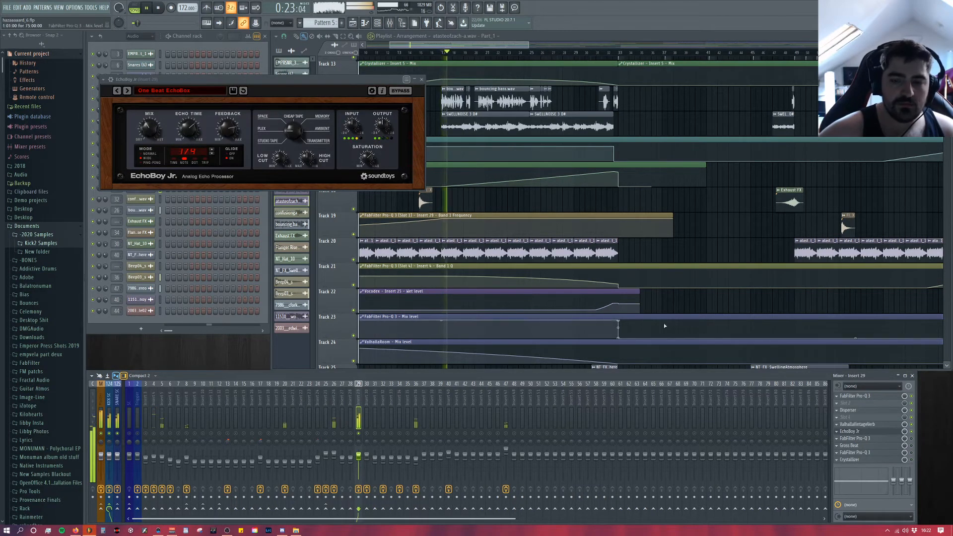
pyautogui.click(892, 440)
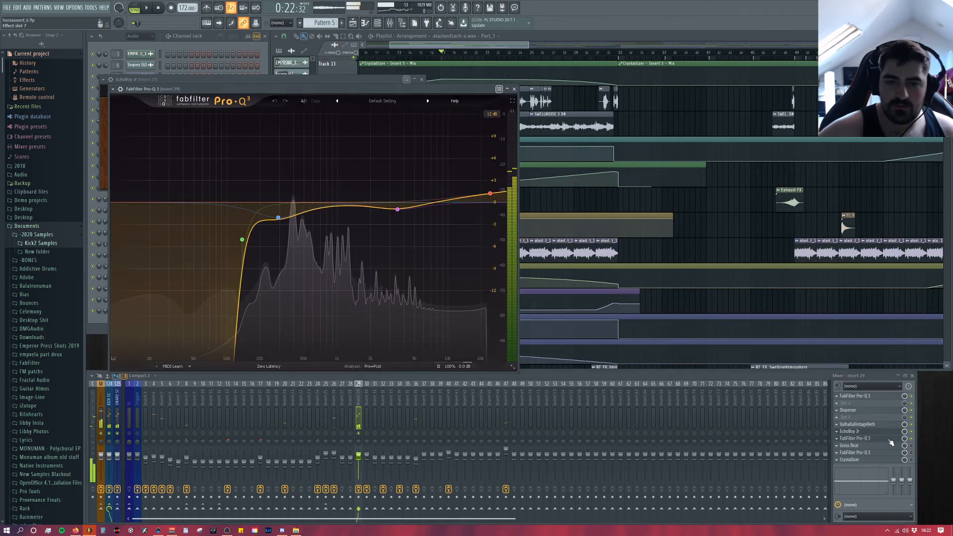
pyautogui.click(421, 81)
pyautogui.click(422, 81)
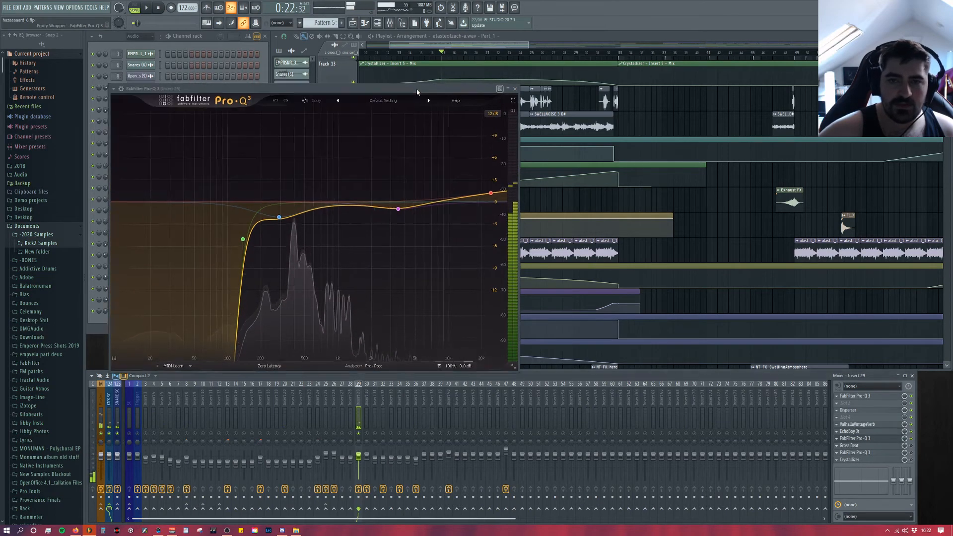
pyautogui.moveTo(422, 88); pyautogui.dragTo(476, 71)
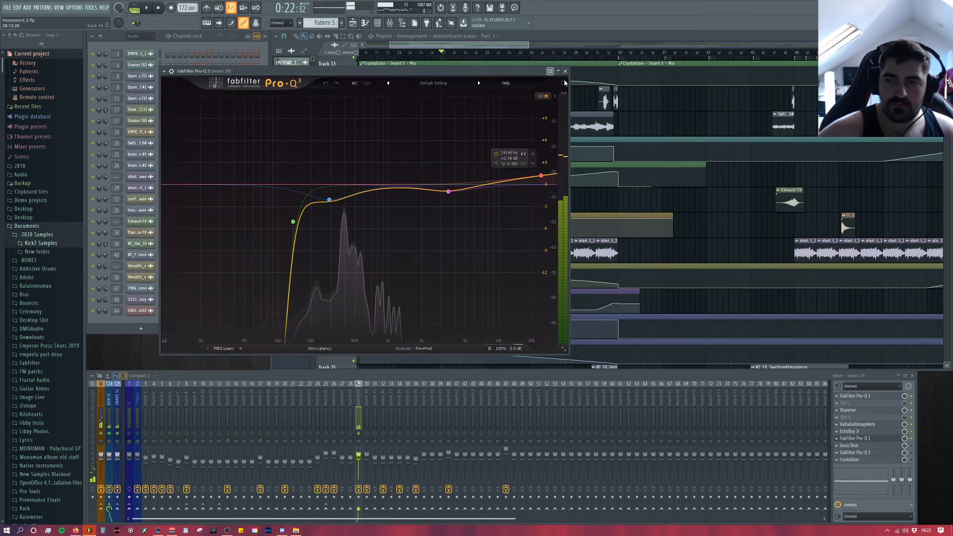
pyautogui.click(894, 438)
# Step: Audition Insert 29's Gross Beat while viewing its volume envelope, and close it
pyautogui.click(898, 446)
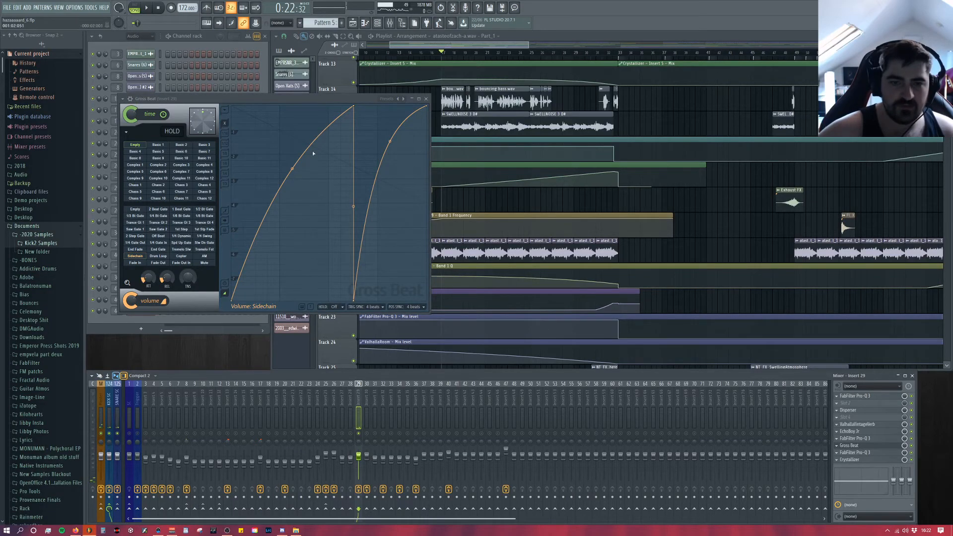
pyautogui.moveTo(333, 103); pyautogui.dragTo(455, 88)
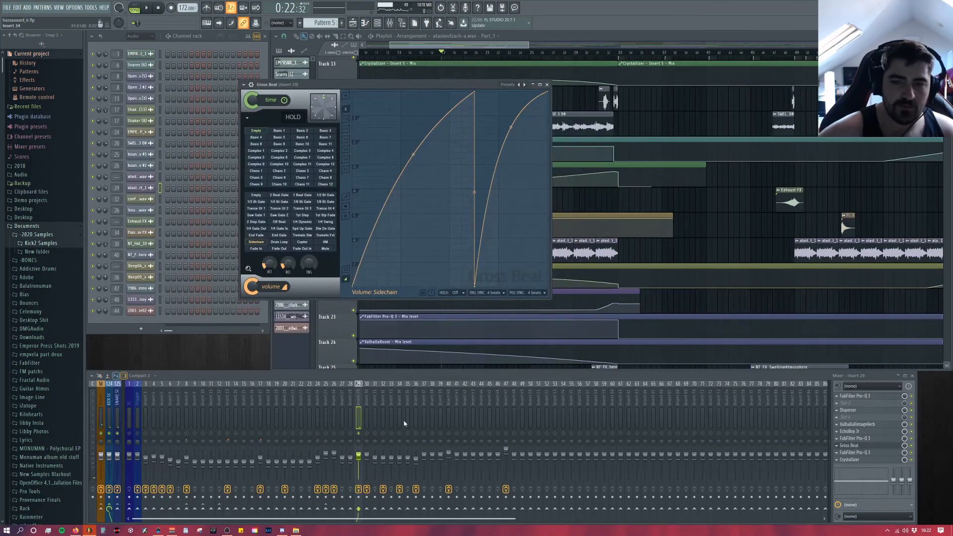
pyautogui.press('space')
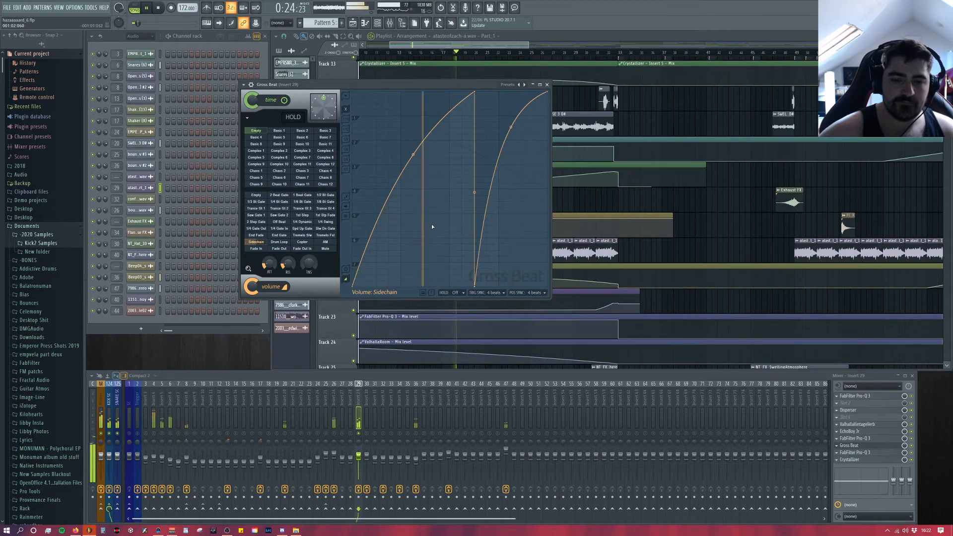
pyautogui.press('space')
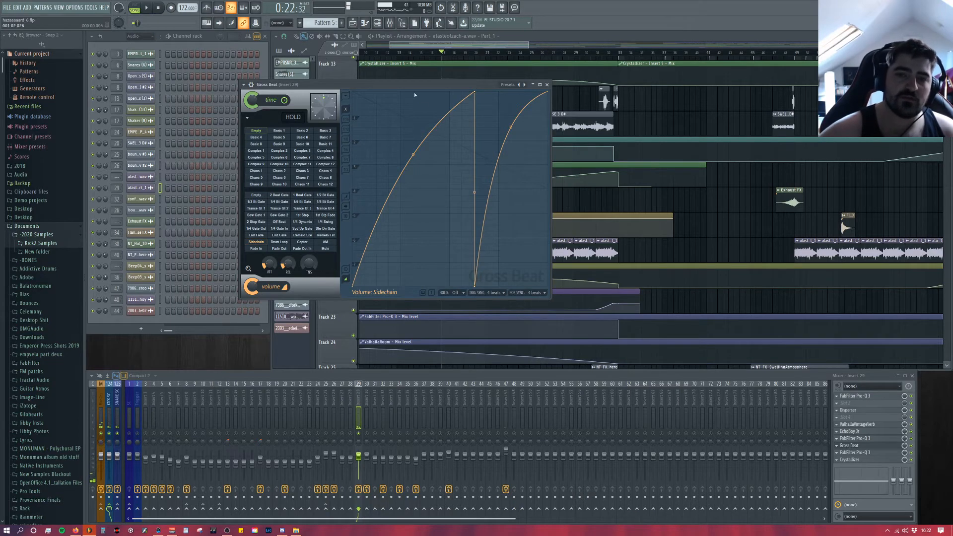
pyautogui.moveTo(415, 84); pyautogui.dragTo(447, 110)
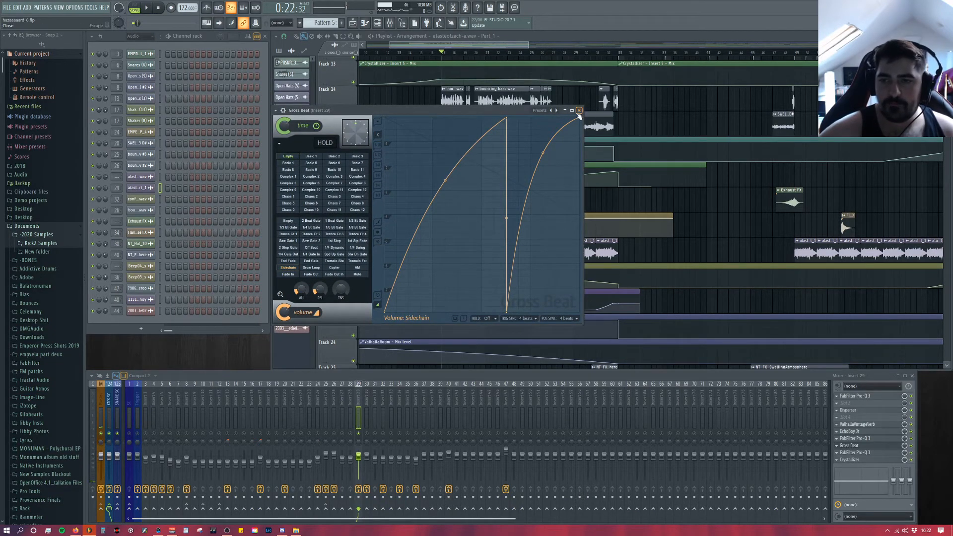
pyautogui.click(580, 111)
# Step: Examine the cuts in the Pro-Q 3 after Gross Beat on Insert 29 during playback, and close the EQ
pyautogui.press('space')
pyautogui.click(876, 454)
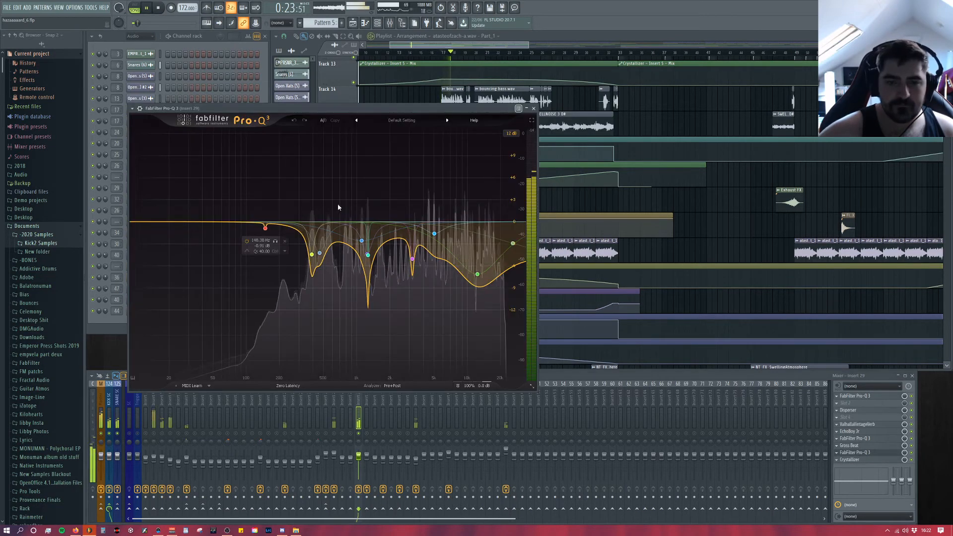
pyautogui.press('space')
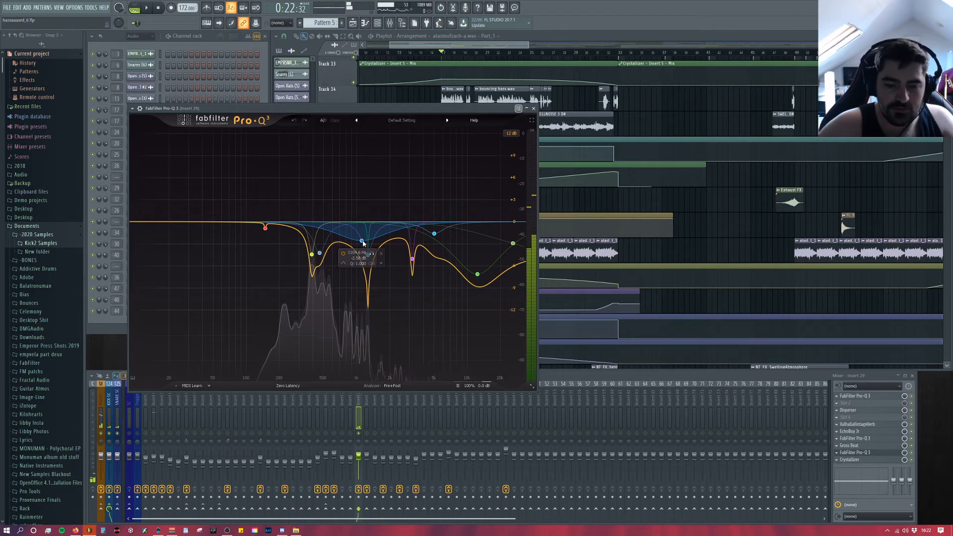
pyautogui.press('space')
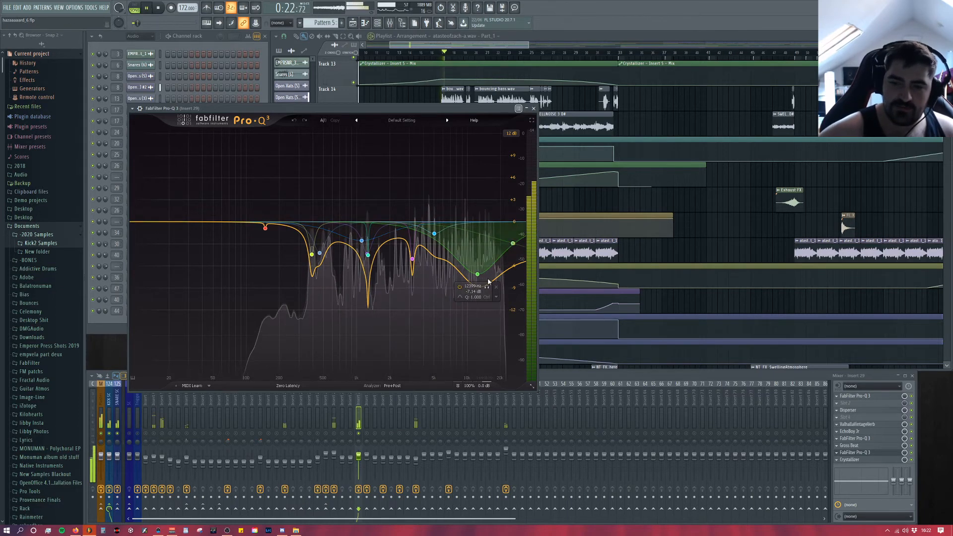
pyautogui.press('space')
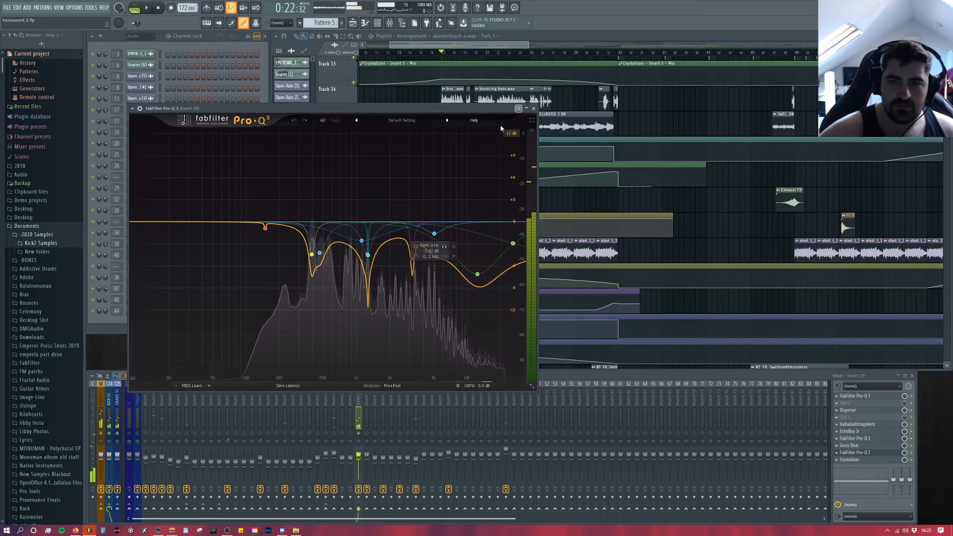
pyautogui.click(534, 108)
# Step: Compare the sample with Insert 29's Crystallizer mix at 100% and at 0%, close the plugin, and stop playback
pyautogui.click(855, 461)
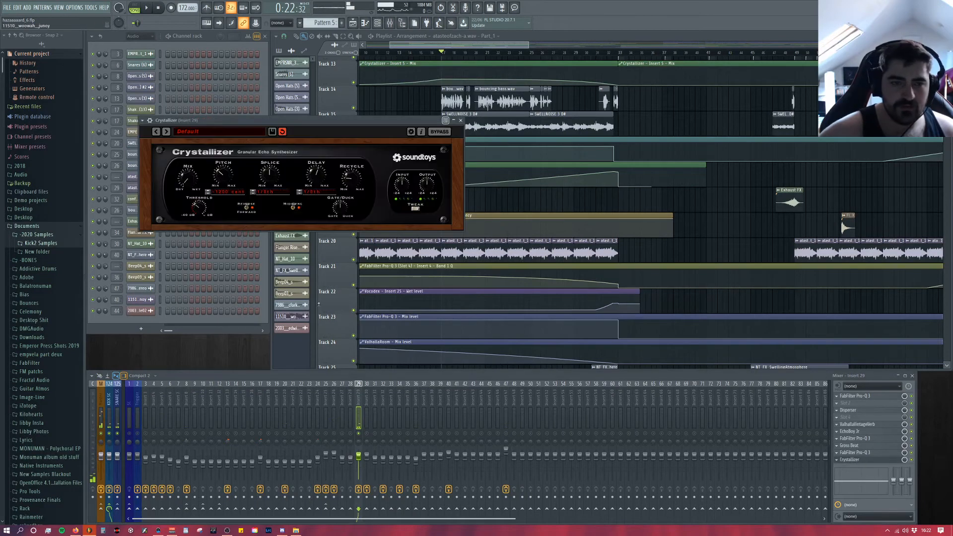
pyautogui.press('space')
pyautogui.moveTo(187, 179); pyautogui.dragTo(193, 140)
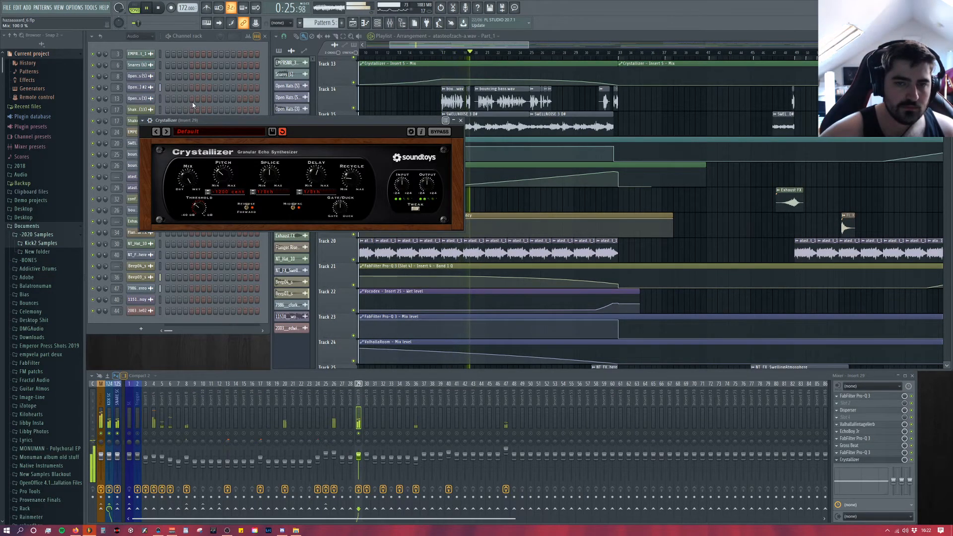
pyautogui.moveTo(193, 102); pyautogui.dragTo(190, 154)
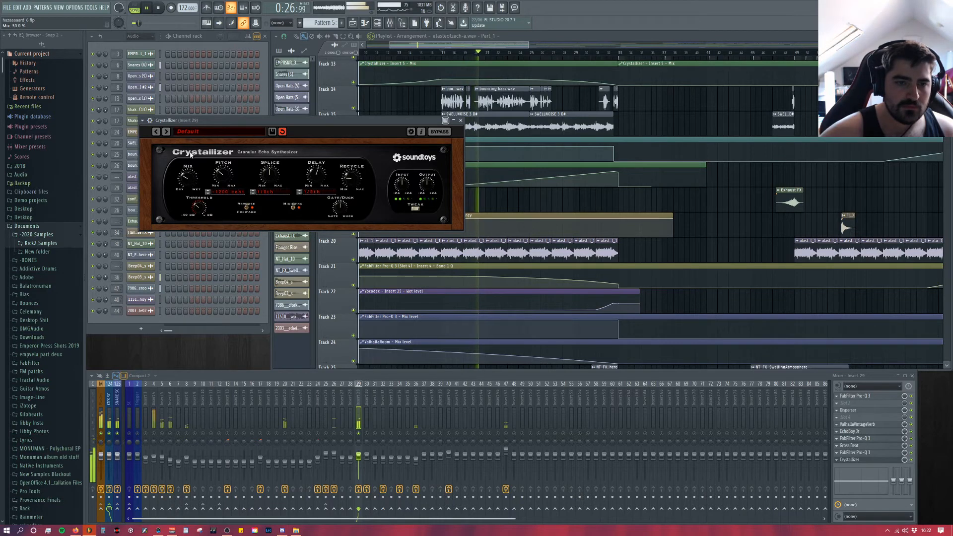
pyautogui.click(461, 120)
pyautogui.press('space')
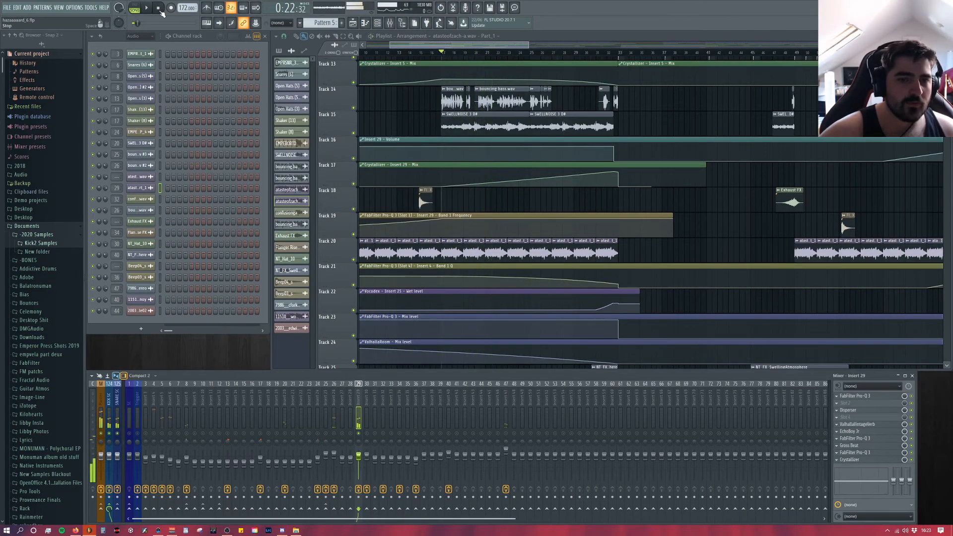
# Step: Unsolo Insert 29, then solo the museum recording on Track 27 and play it from the start of the arrangement
pyautogui.click(159, 8)
pyautogui.scroll(-2, 494, 253)
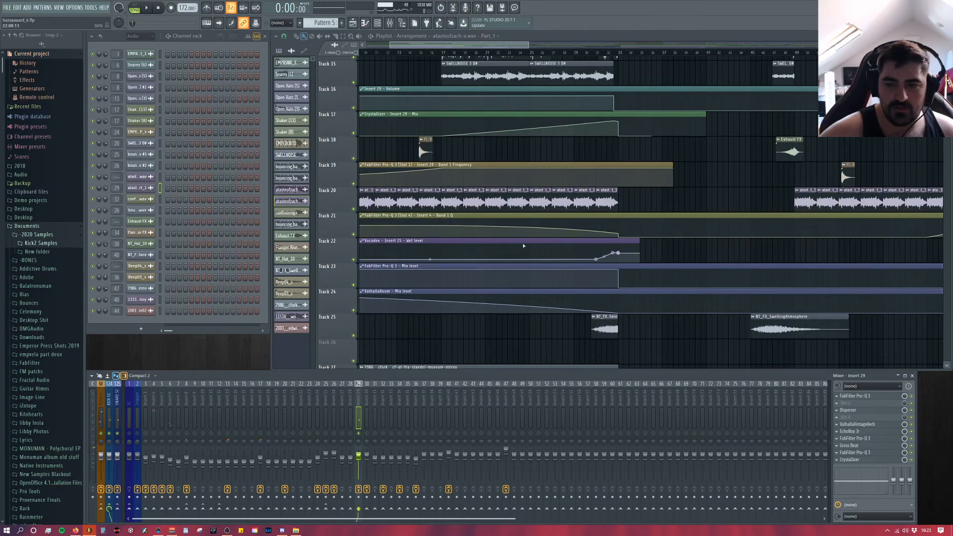
pyautogui.rightClick(359, 433)
pyautogui.scroll(-4, 456, 287)
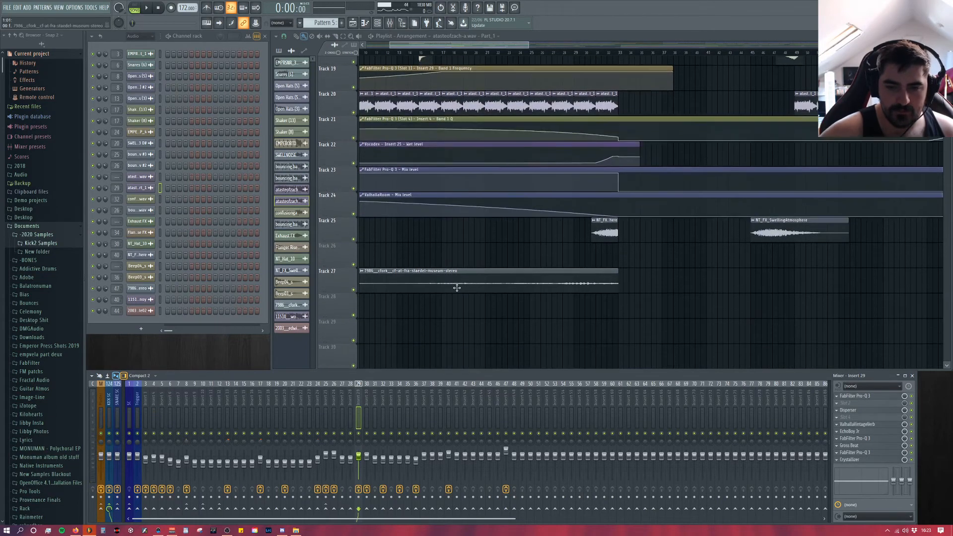
pyautogui.scroll(2, 403, 279)
pyautogui.rightClick(353, 285)
pyautogui.press('space')
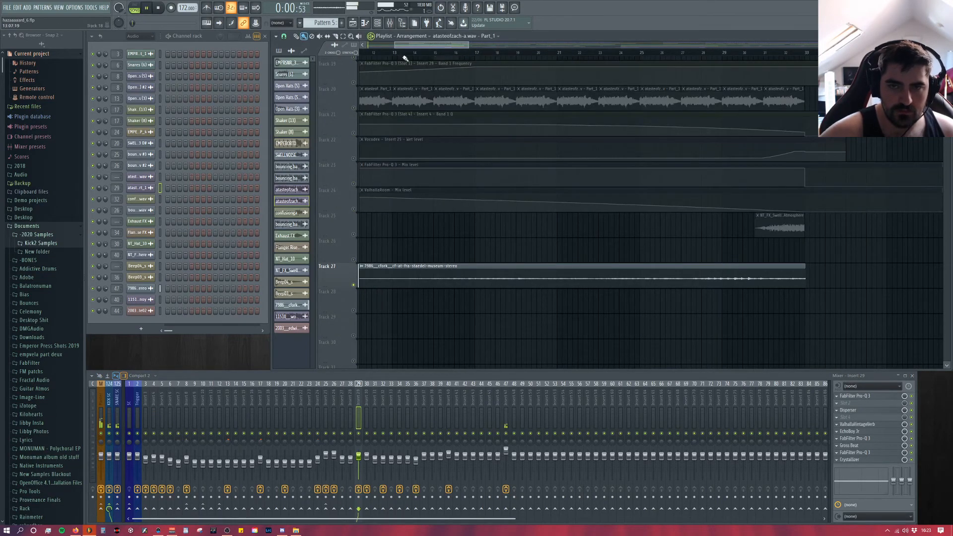
pyautogui.moveTo(406, 45); pyautogui.dragTo(224, 59)
# Step: Open the museum recording's sample settings, stop playback, and view its other precomputed effects page
pyautogui.doubleClick(441, 280)
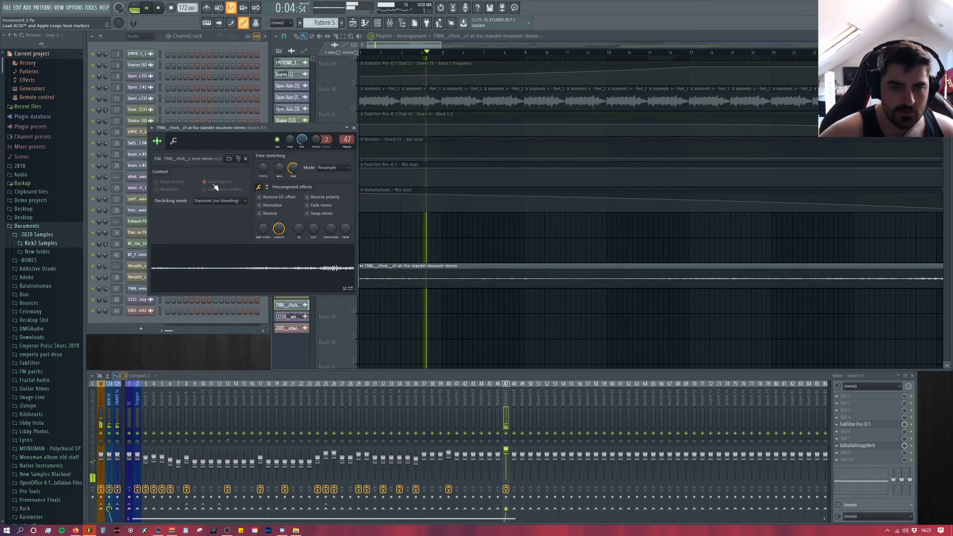
pyautogui.click(173, 141)
pyautogui.press('space')
pyautogui.click(158, 141)
pyautogui.click(267, 188)
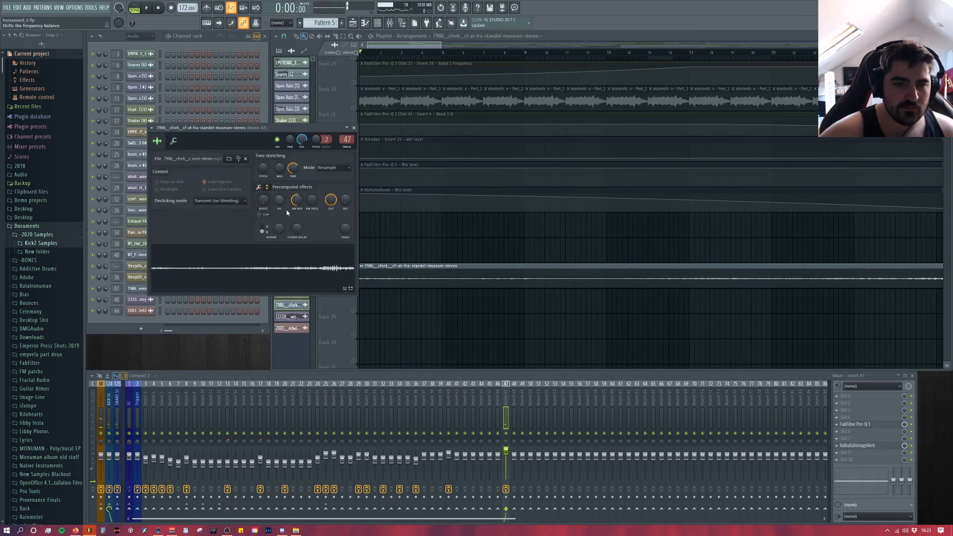
# Step: Compare the museum recording with its ring modulation mix at zero and back at 45%, and close the sample settings
pyautogui.moveTo(298, 205); pyautogui.dragTo(298, 224)
pyautogui.press('space')
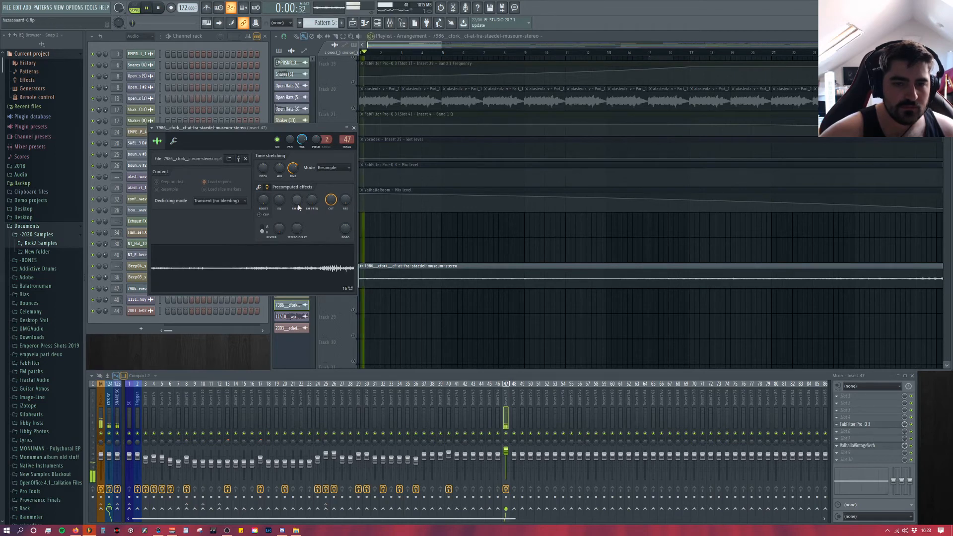
pyautogui.press('space')
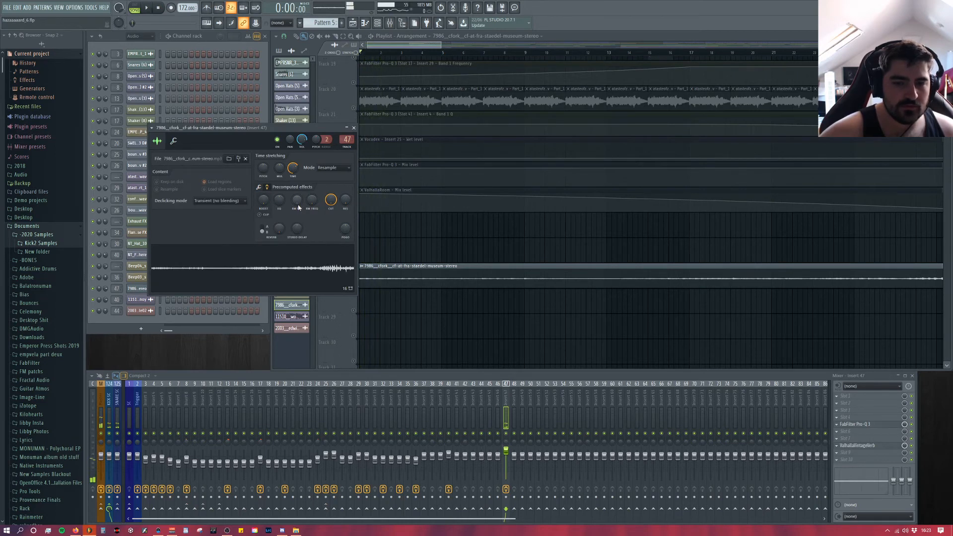
pyautogui.moveTo(298, 205); pyautogui.dragTo(298, 189)
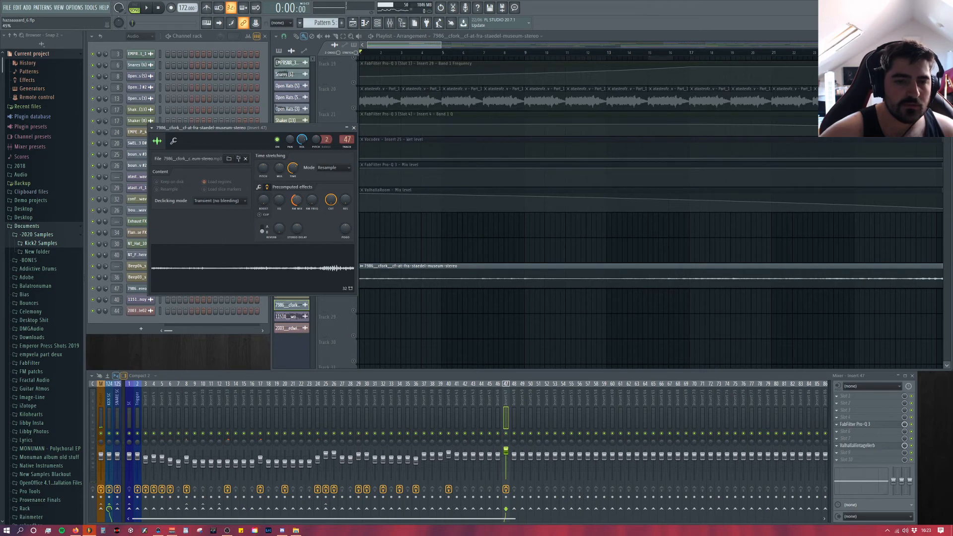
pyautogui.click(353, 128)
pyautogui.press('space')
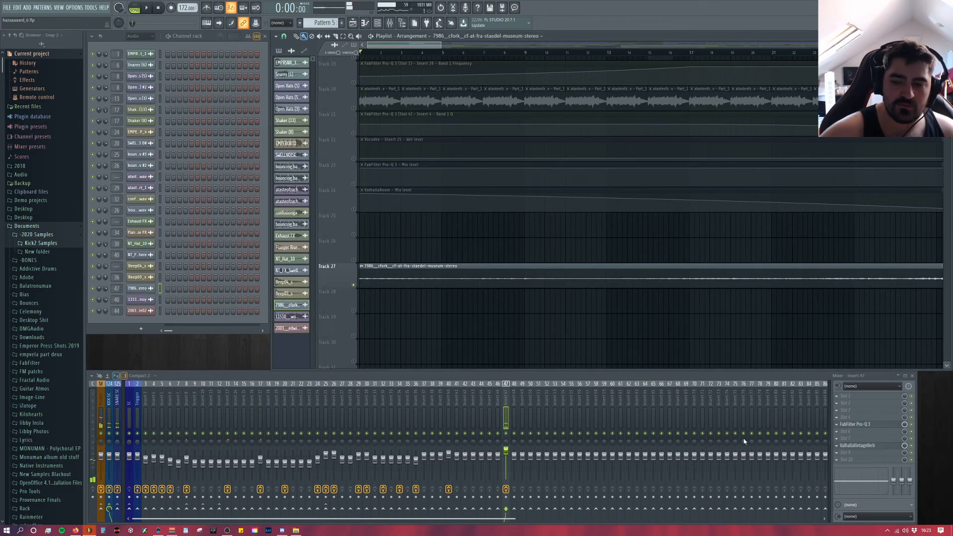
# Step: View Insert 47's Pro-Q 3 and ValhallaVintageVerb during playback, stop playback, and close both plugins
pyautogui.click(883, 425)
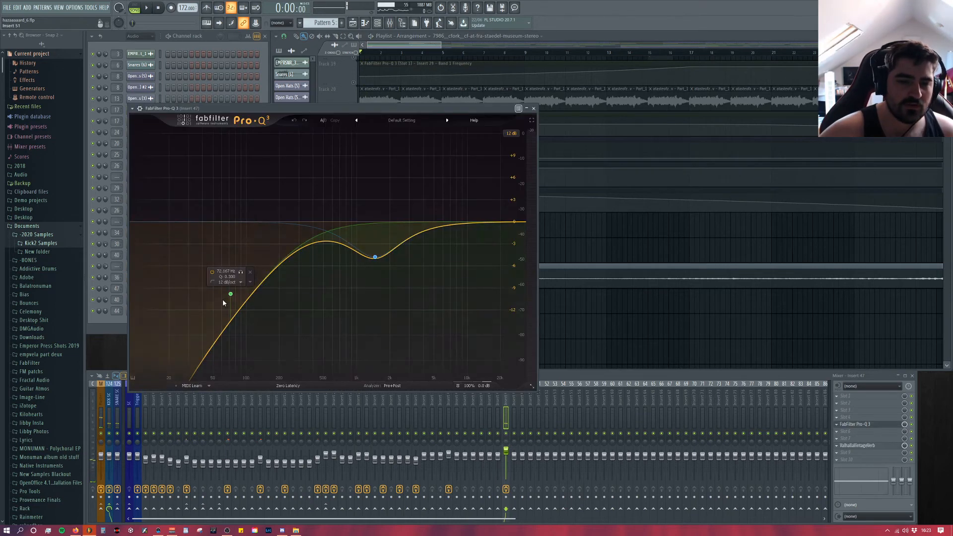
pyautogui.press('space')
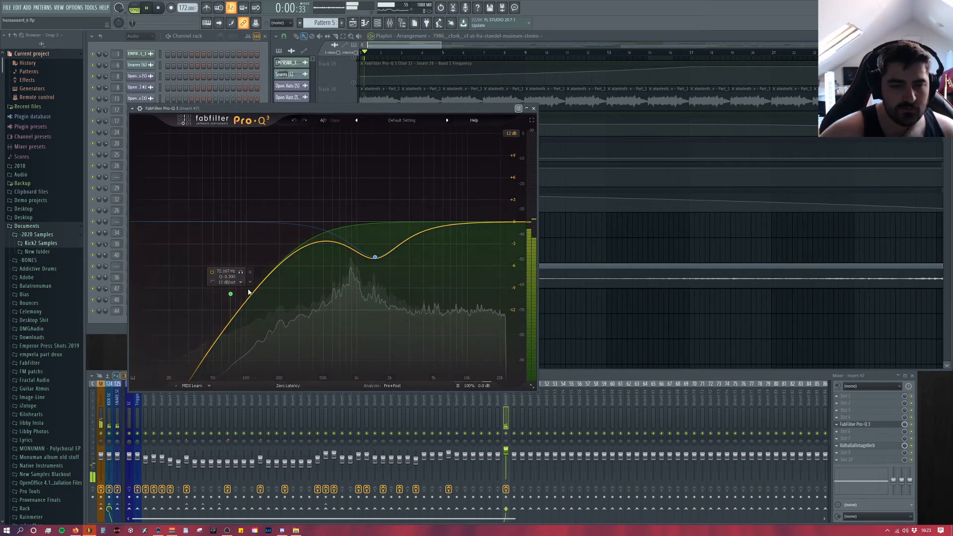
pyautogui.click(878, 446)
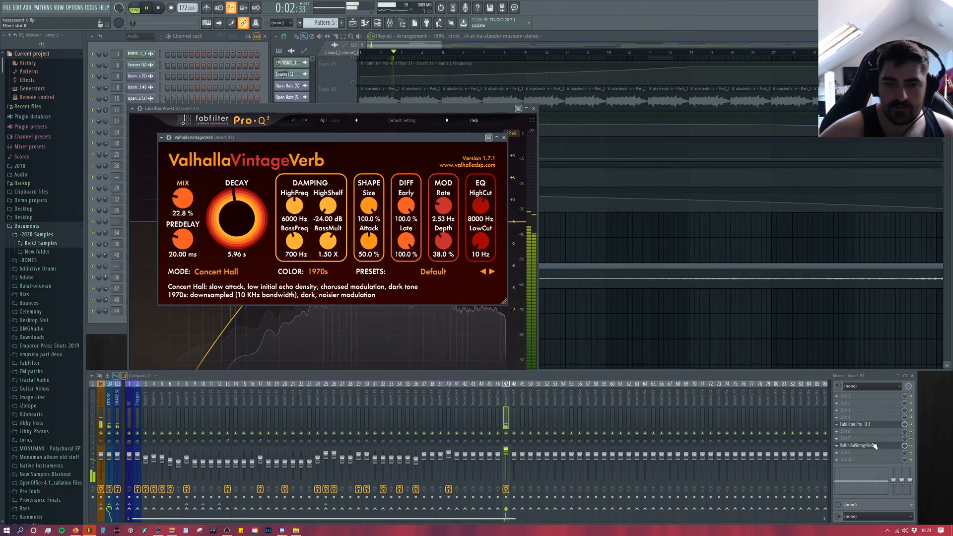
pyautogui.press('space')
pyautogui.click(533, 108)
pyautogui.click(504, 138)
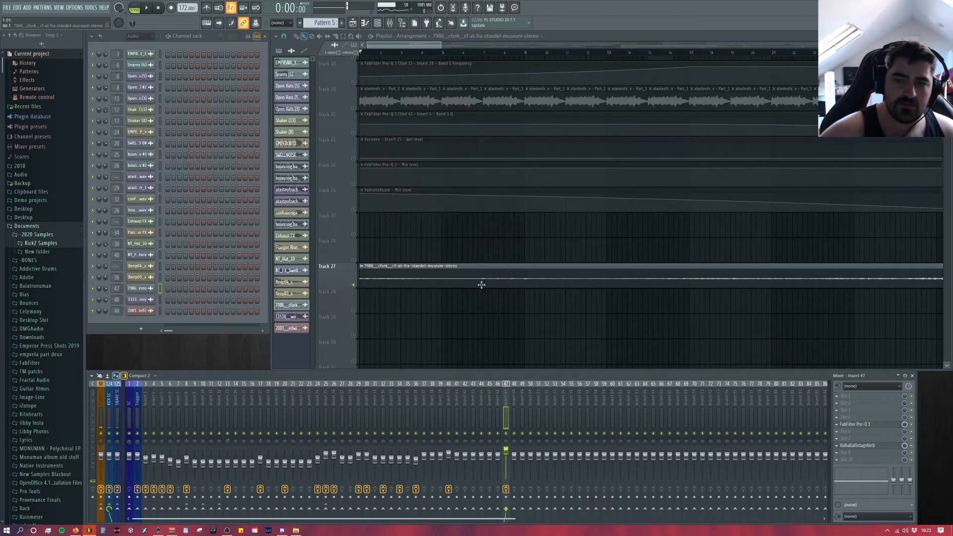
# Step: Open the NT_FX_SwellingAtmosphere sample settings from Track 25 and view both precomputed effects pages
pyautogui.scroll(-3, 364, 202)
pyautogui.scroll(5, 566, 264)
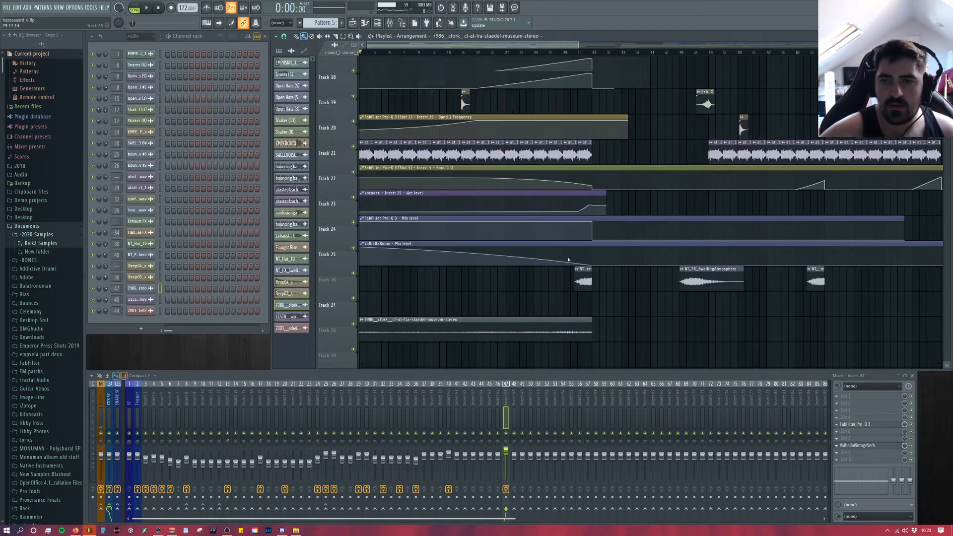
pyautogui.scroll(3, 559, 265)
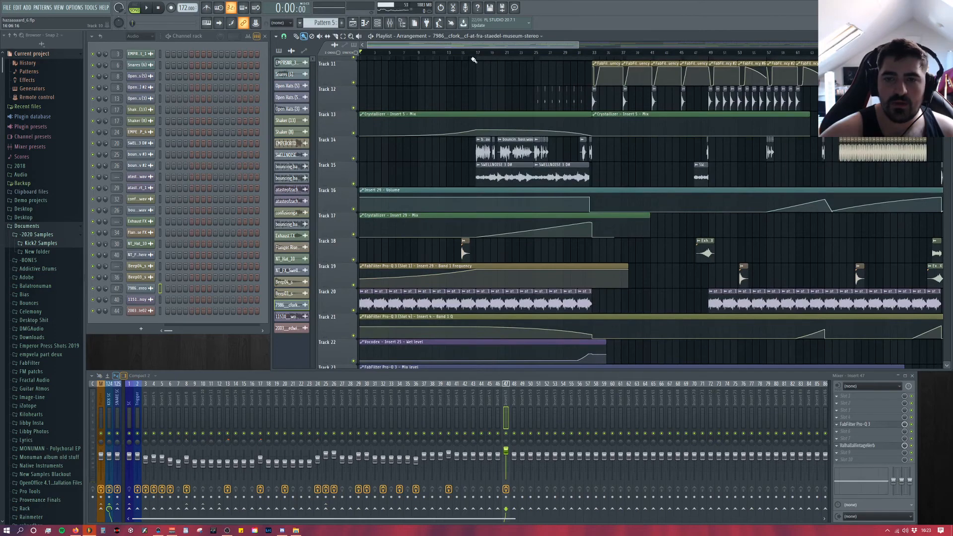
pyautogui.scroll(-5, 568, 232)
pyautogui.doubleClick(584, 299)
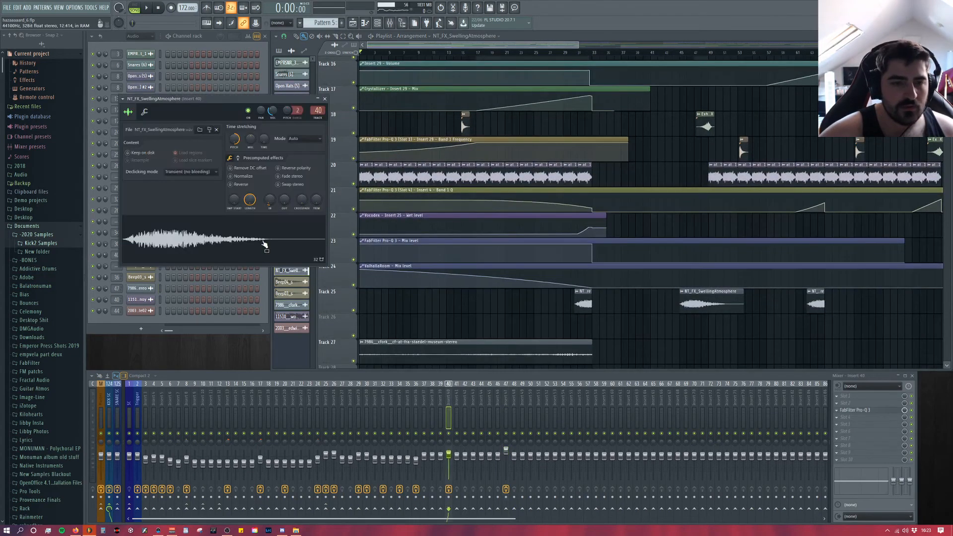
pyautogui.click(239, 158)
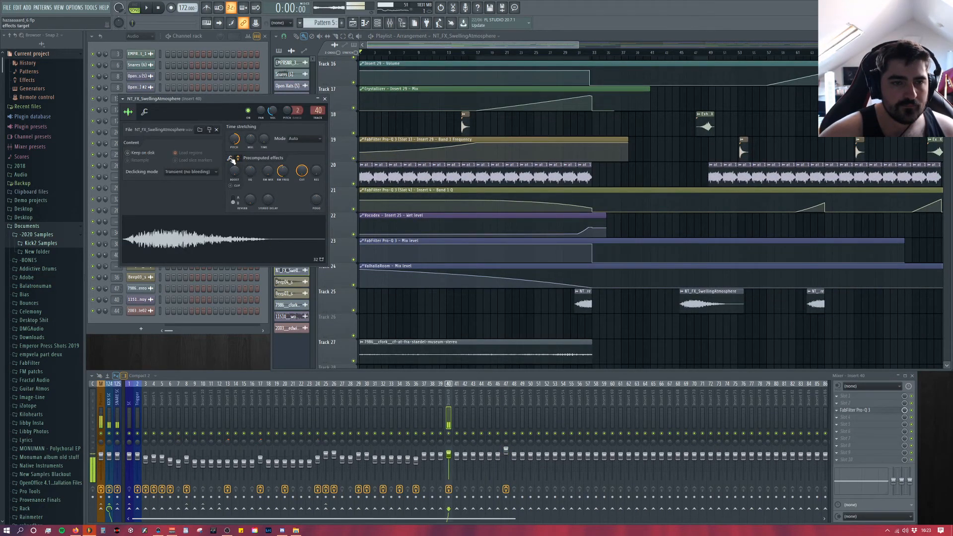
pyautogui.click(231, 159)
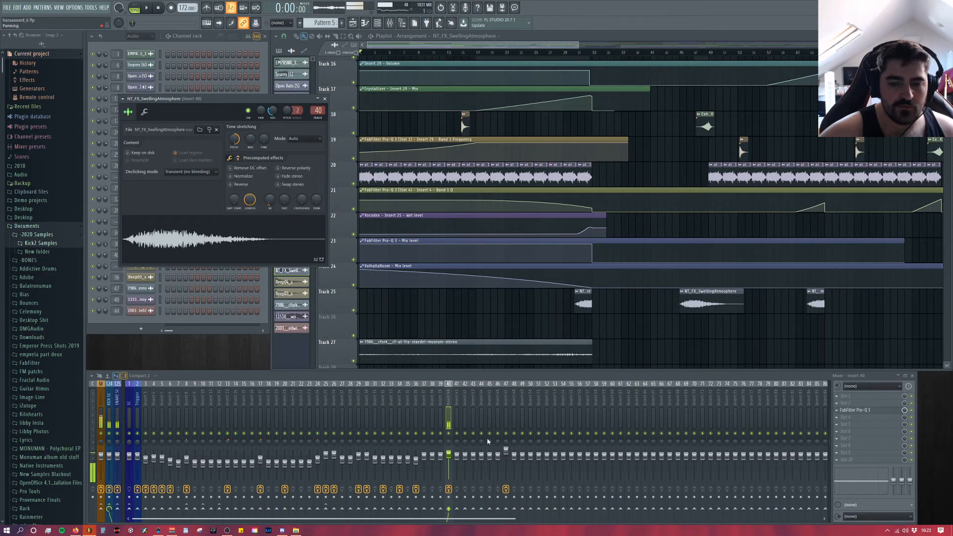
# Step: View Insert 40's Pro-Q 3 curve, and close the plugin and the NT_FX_SwellingAtmosphere sample settings
pyautogui.click(864, 411)
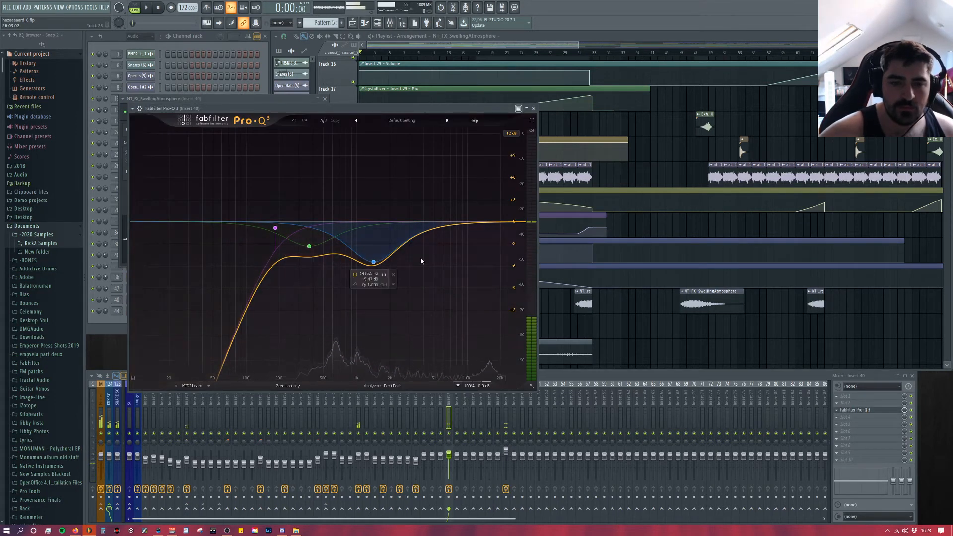
pyautogui.click(534, 108)
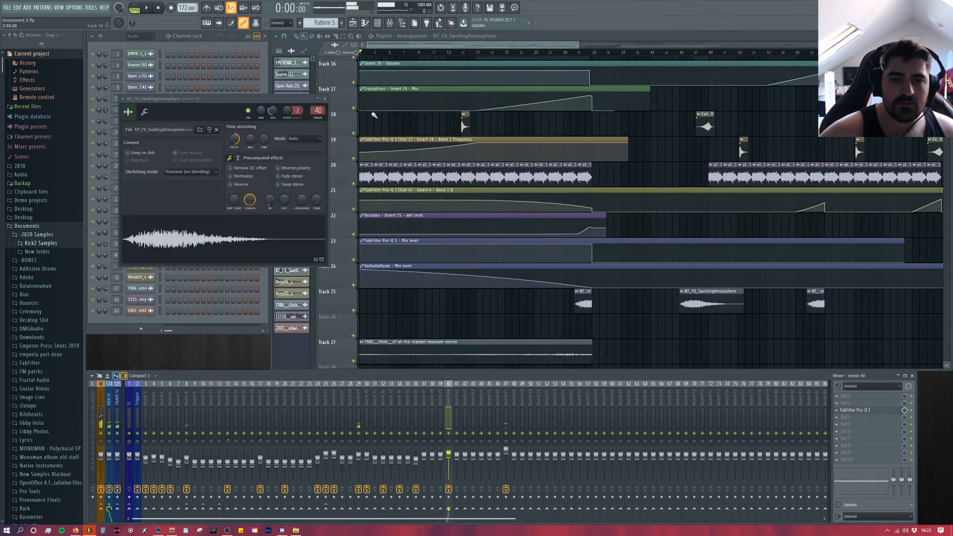
pyautogui.click(326, 100)
# Step: Open the Flanger Rise FX sample settings from Track 18 and view both precomputed effects pages
pyautogui.click(465, 115)
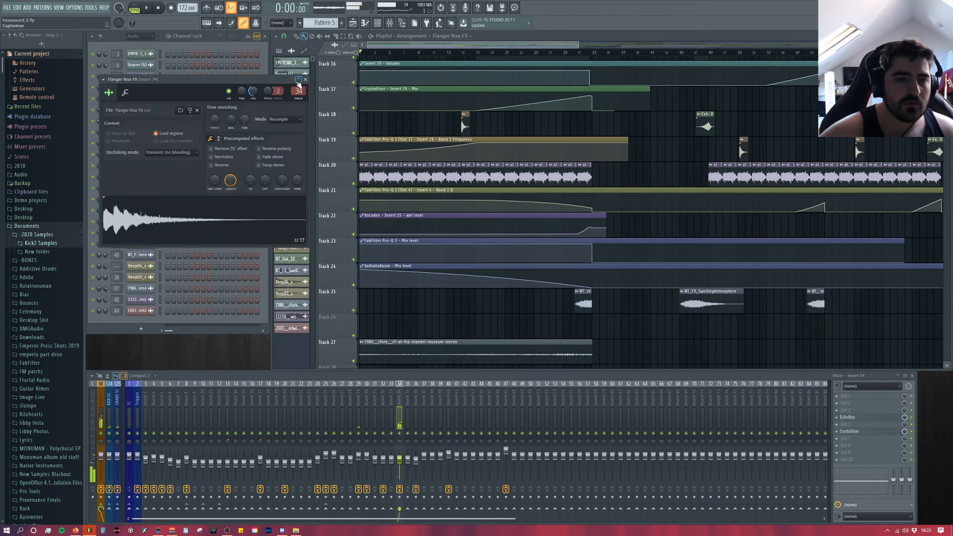
pyautogui.click(306, 79)
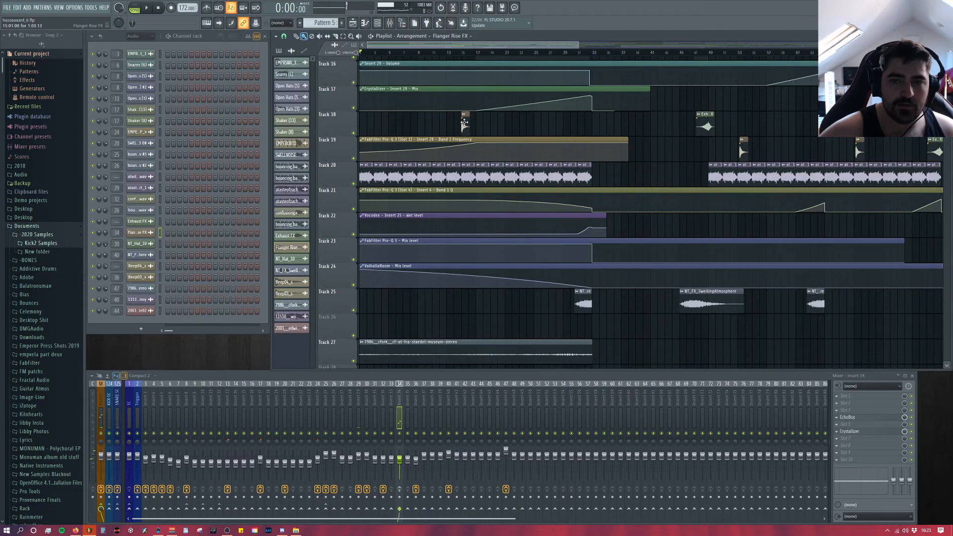
pyautogui.click(465, 122)
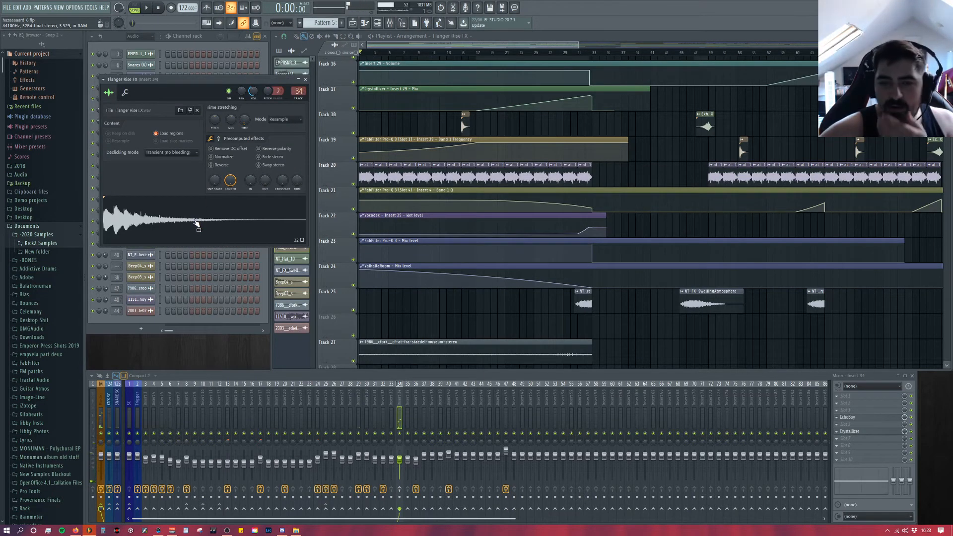
pyautogui.click(220, 140)
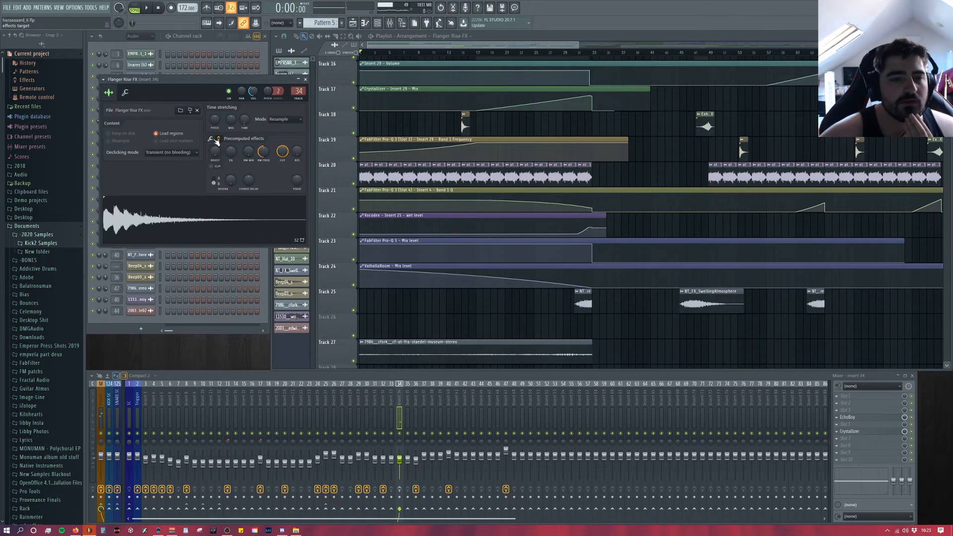
pyautogui.click(211, 138)
# Step: Show the Flanger Rise FX file's source folder, and close the file dialog and the sample settings
pyautogui.click(179, 111)
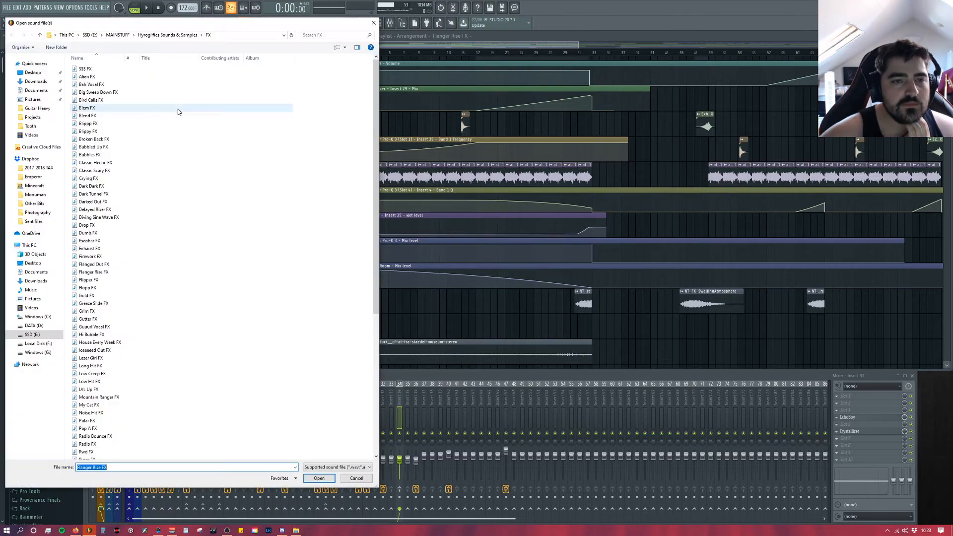
pyautogui.moveTo(183, 30); pyautogui.dragTo(285, 33)
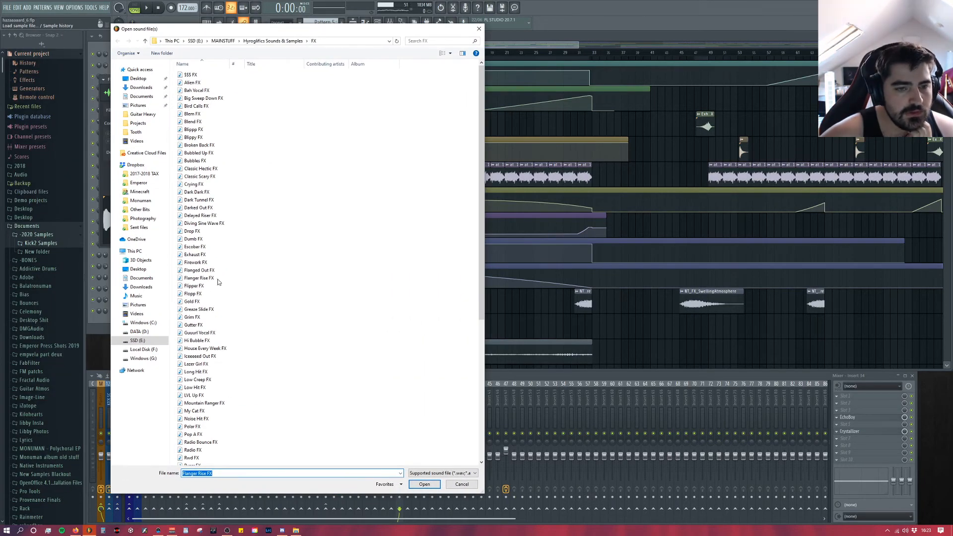
pyautogui.click(479, 28)
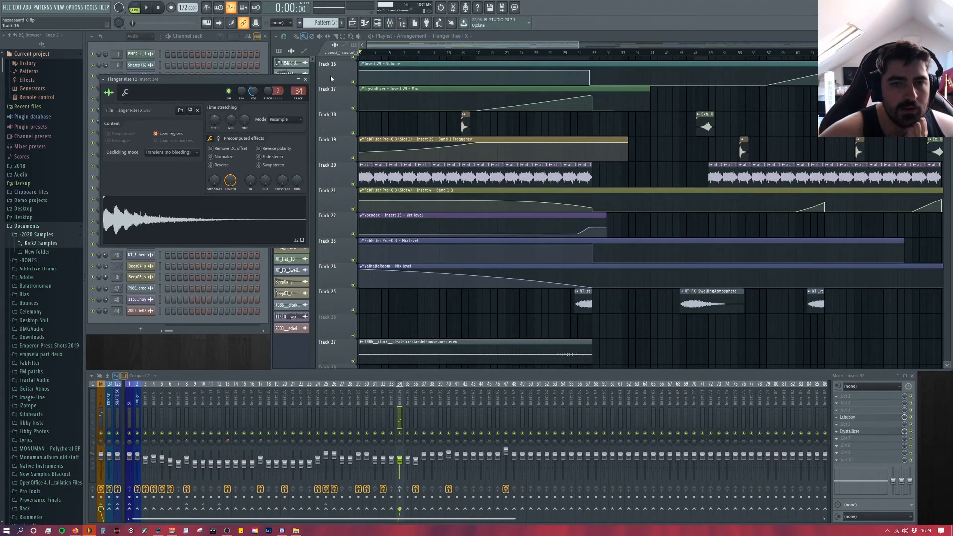
pyautogui.click(305, 79)
# Step: Open Insert 34's EchoBoy and Crystallizer and arrange Crystallizer directly below EchoBoy
pyautogui.click(875, 417)
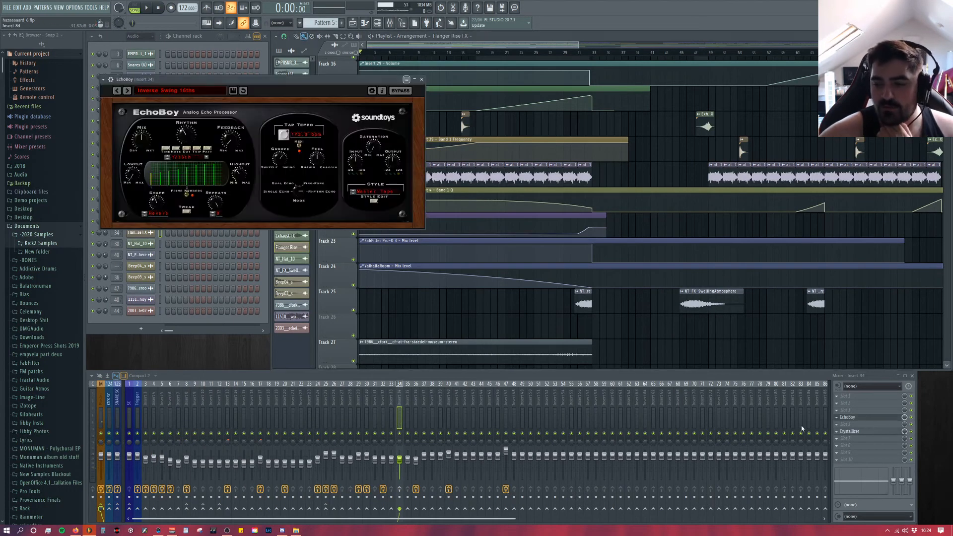
pyautogui.click(853, 432)
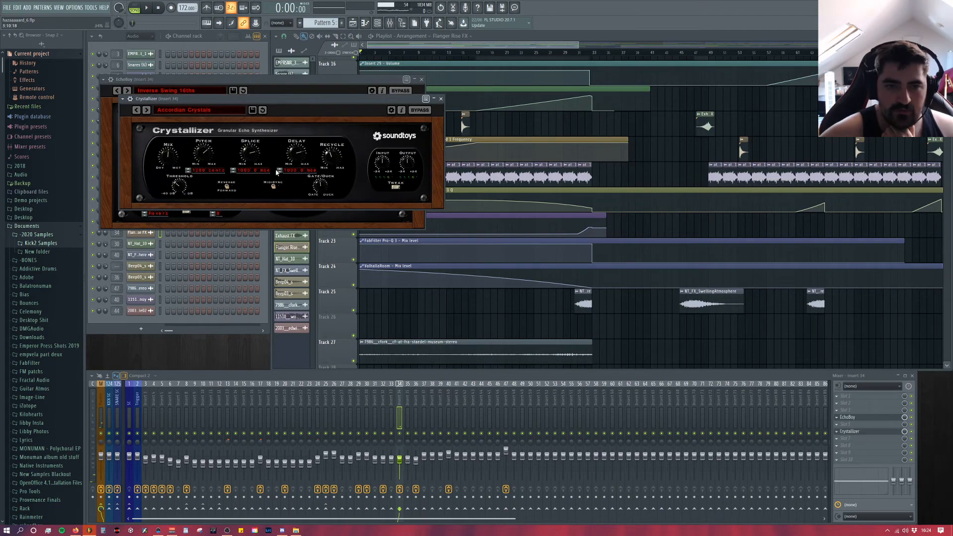
pyautogui.moveTo(280, 105); pyautogui.dragTo(259, 242)
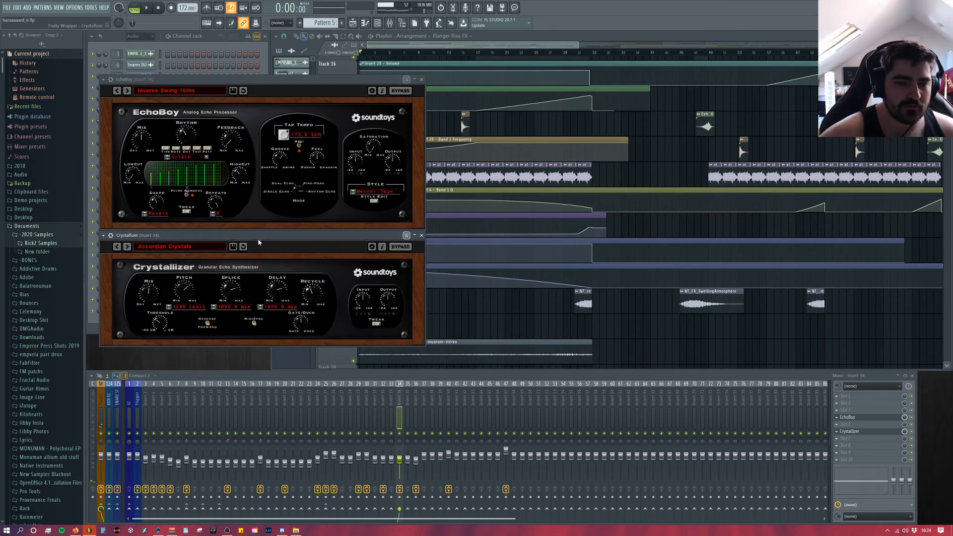
# Step: Play the arrangement from the start of Track 18's Flanger Rise FX clip, stop it, and close EchoBoy and Crystallizer
pyautogui.click(464, 55)
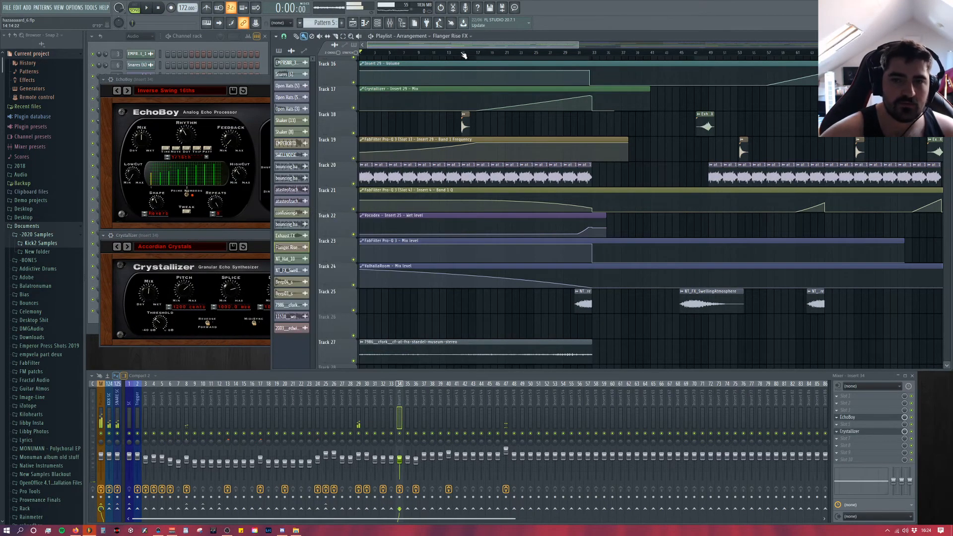
pyautogui.press('space')
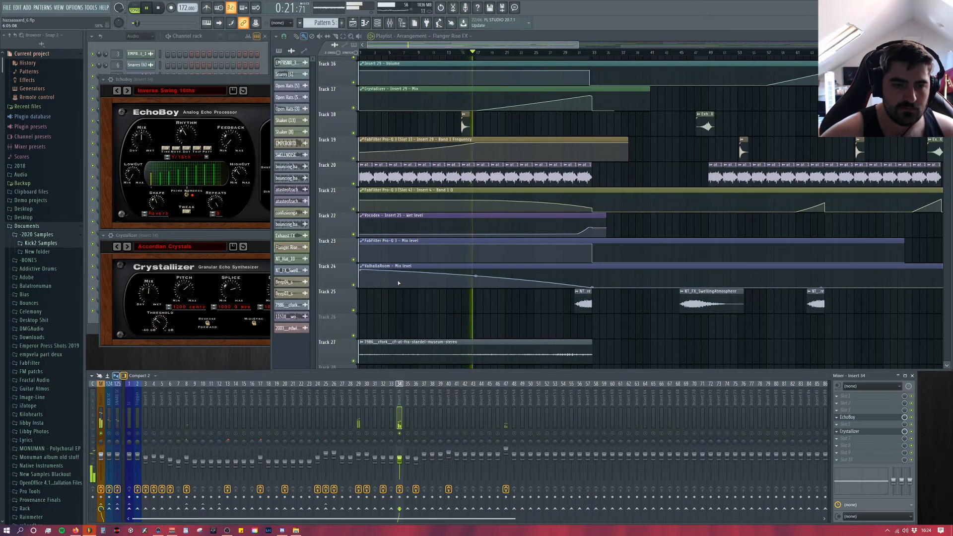
pyautogui.press('space')
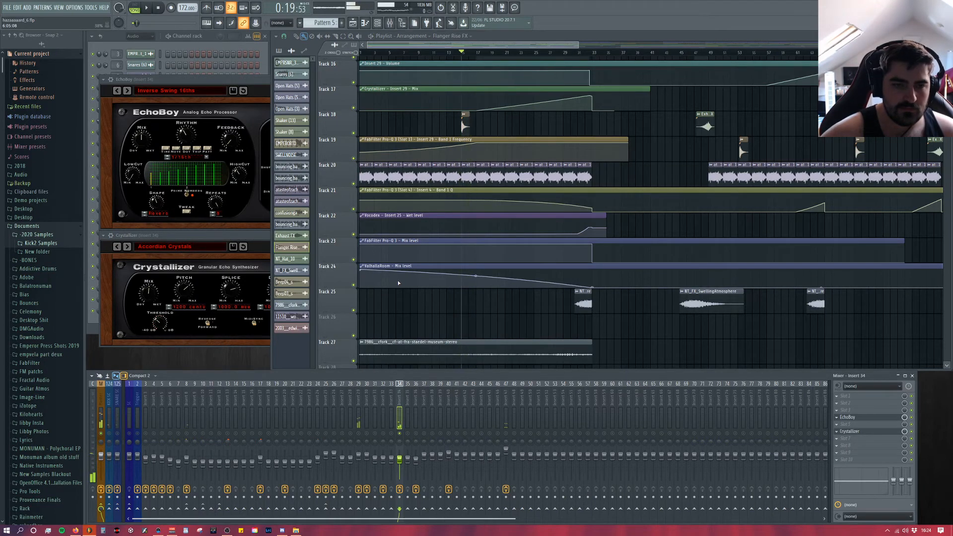
pyautogui.click(214, 85)
pyautogui.click(422, 80)
pyautogui.click(254, 236)
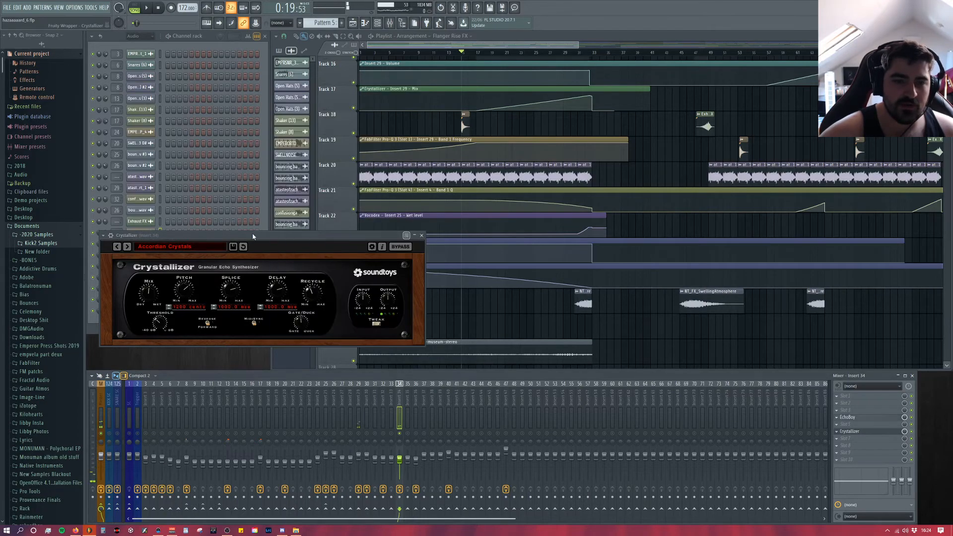
pyautogui.click(421, 235)
# Step: Open the Beep03_s sample settings from Track 8, preview the sound, and check its miscellaneous settings page
pyautogui.scroll(3, 472, 277)
pyautogui.scroll(5, 472, 277)
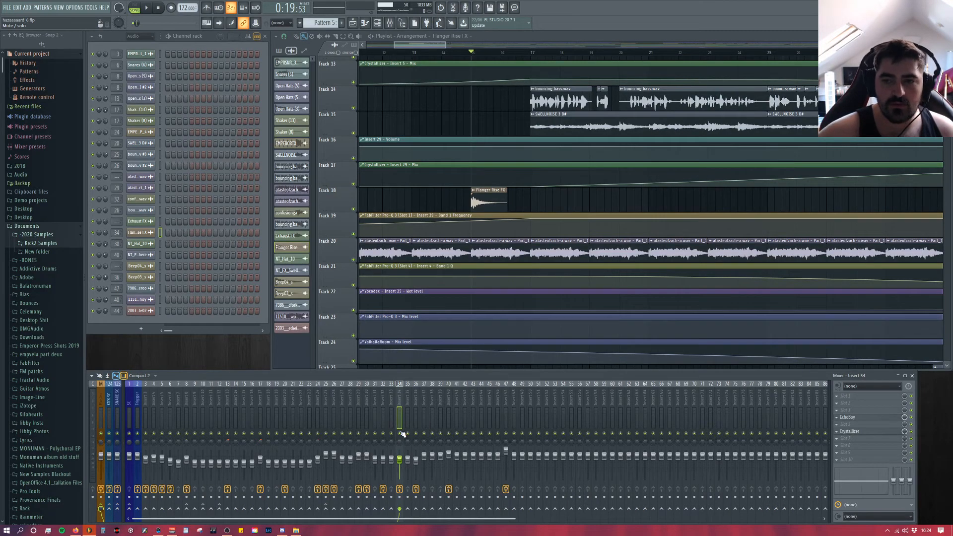
pyautogui.scroll(4, 648, 297)
pyautogui.scroll(5, 476, 191)
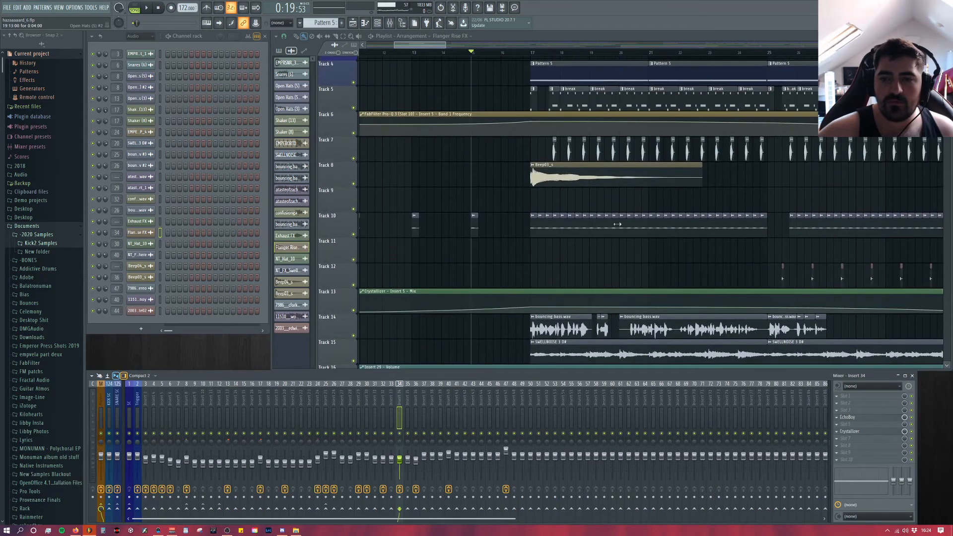
pyautogui.doubleClick(559, 208)
pyautogui.click(247, 274)
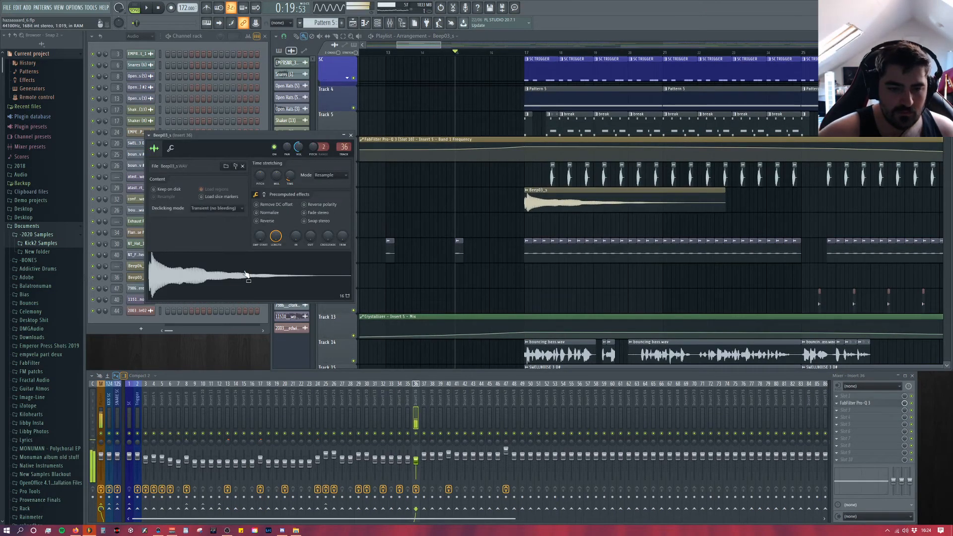
pyautogui.click(171, 149)
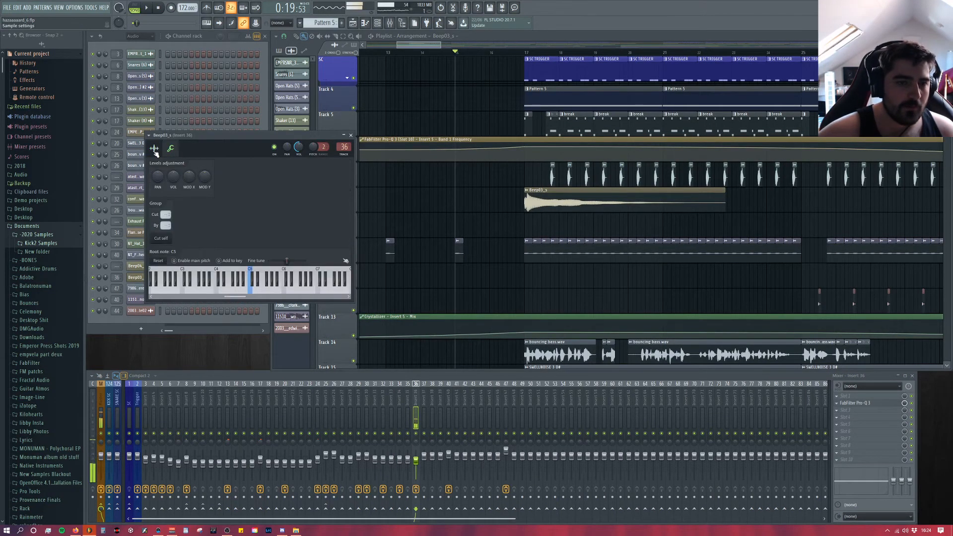
pyautogui.click(155, 150)
# Step: View Insert 36's Pro-Q 3 curve, and close the plugin and the Beep03_s sample settings
pyautogui.click(860, 411)
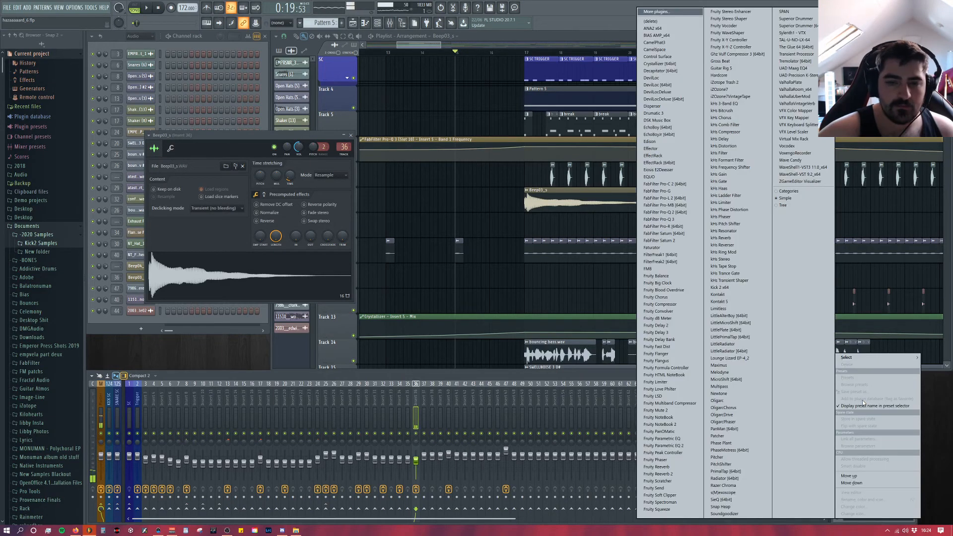
pyautogui.press('Escape')
pyautogui.click(867, 405)
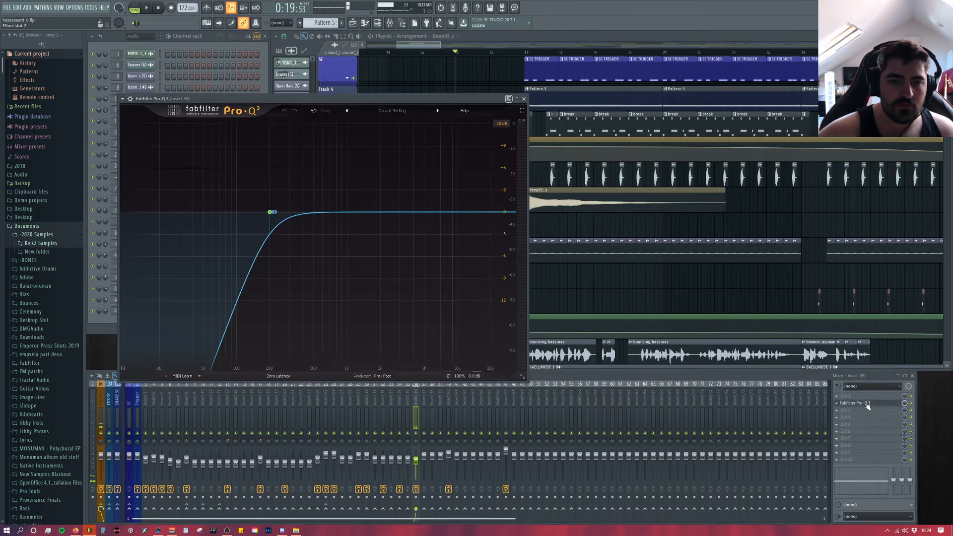
pyautogui.click(524, 99)
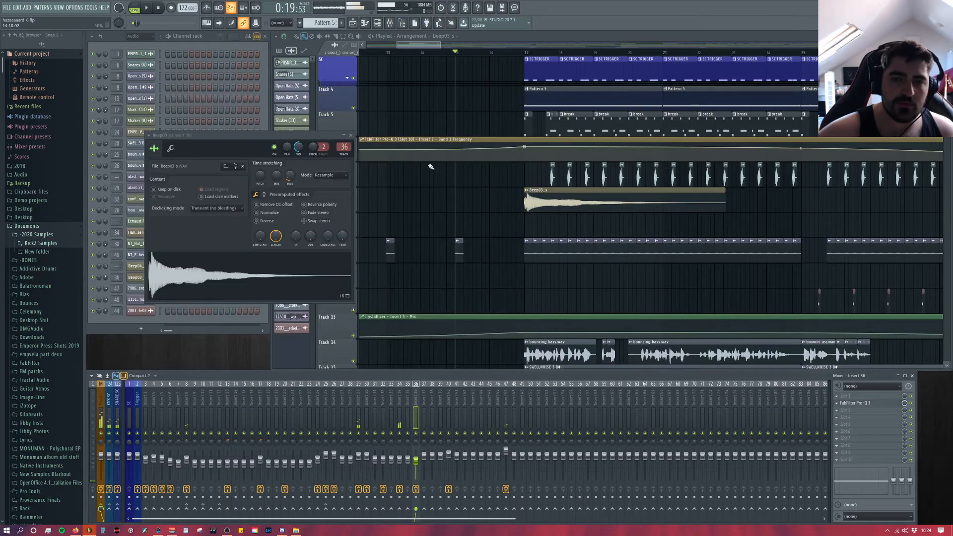
pyautogui.click(355, 135)
# Step: Open the SWELLNOISE 3 D# sample settings from Track 15, and show the file's source folder before closing the file dialog
pyautogui.scroll(2, 580, 205)
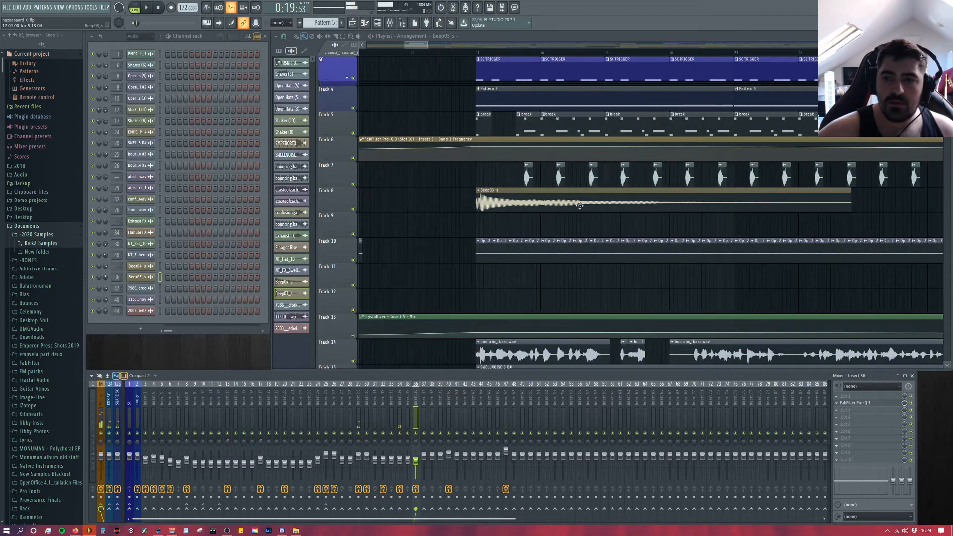
pyautogui.scroll(-6, 512, 219)
pyautogui.doubleClick(516, 141)
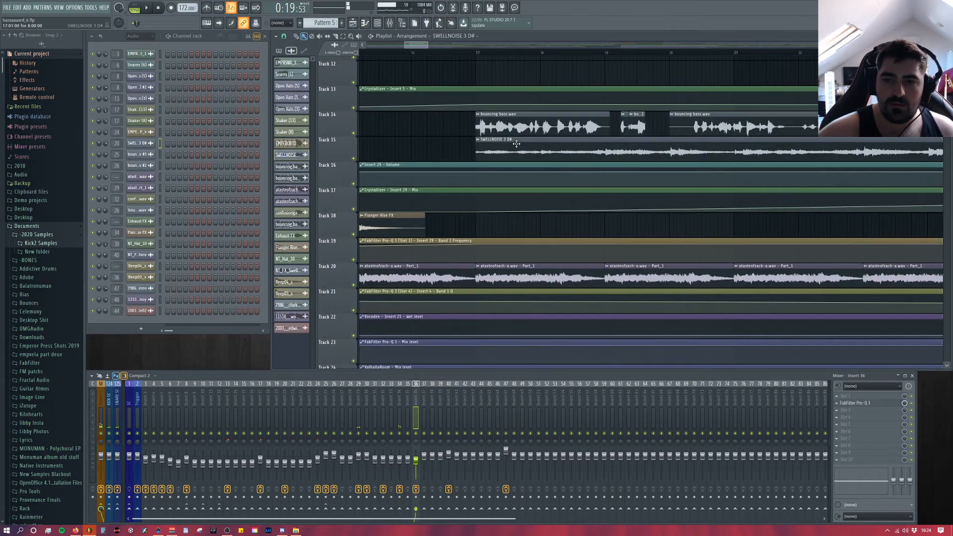
pyautogui.click(203, 129)
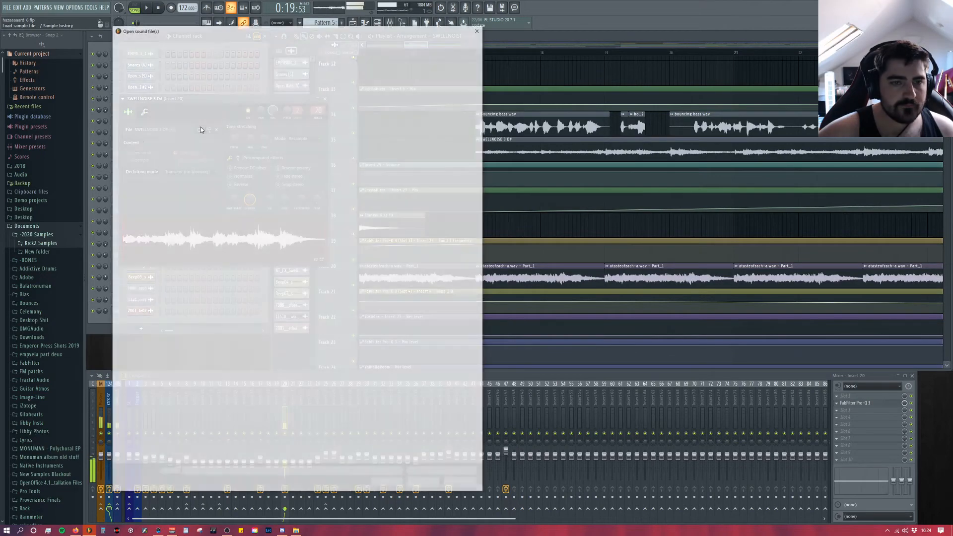
pyautogui.moveTo(379, 31); pyautogui.dragTo(457, 40)
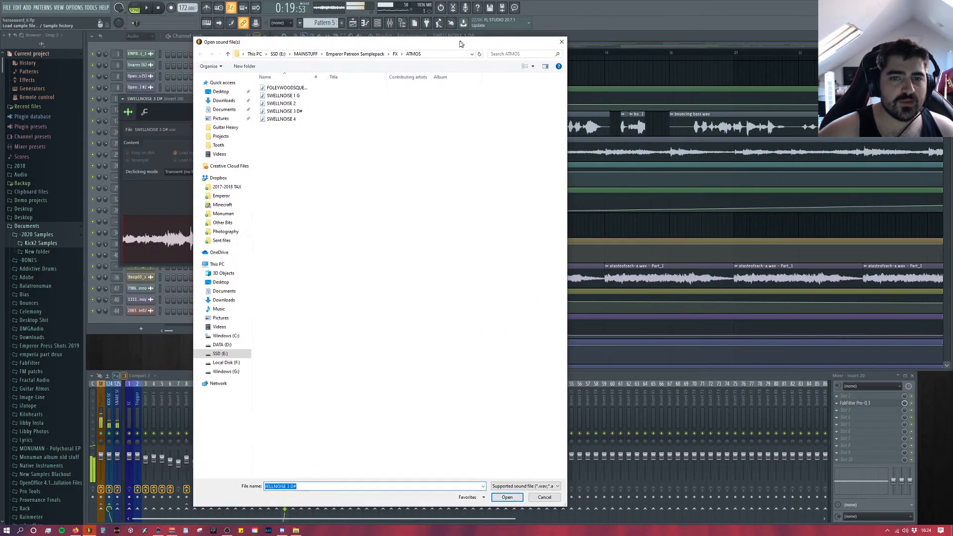
pyautogui.click(558, 38)
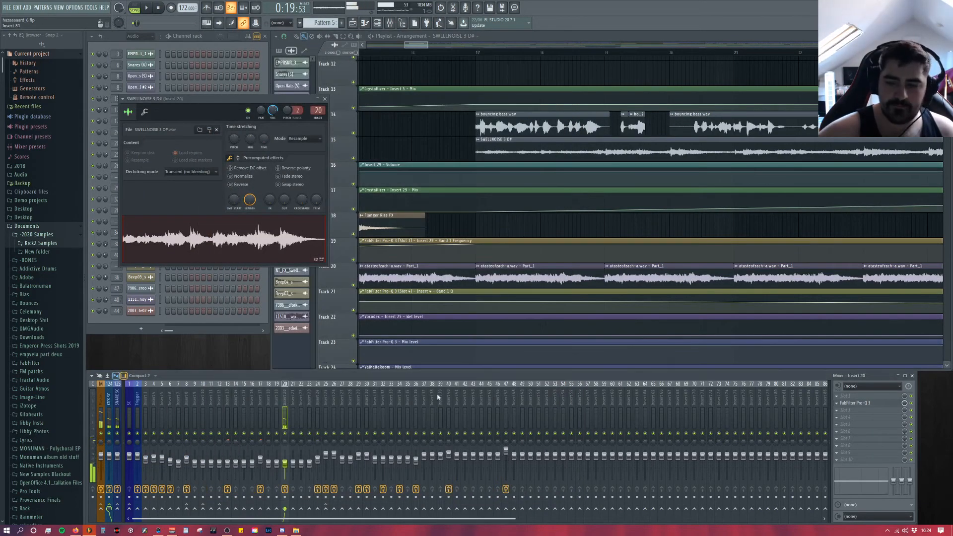
# Step: View Insert 20's Pro-Q 3 curve, and close the plugin and the SWELLNOISE 3 D# sample settings
pyautogui.click(875, 404)
pyautogui.press('space')
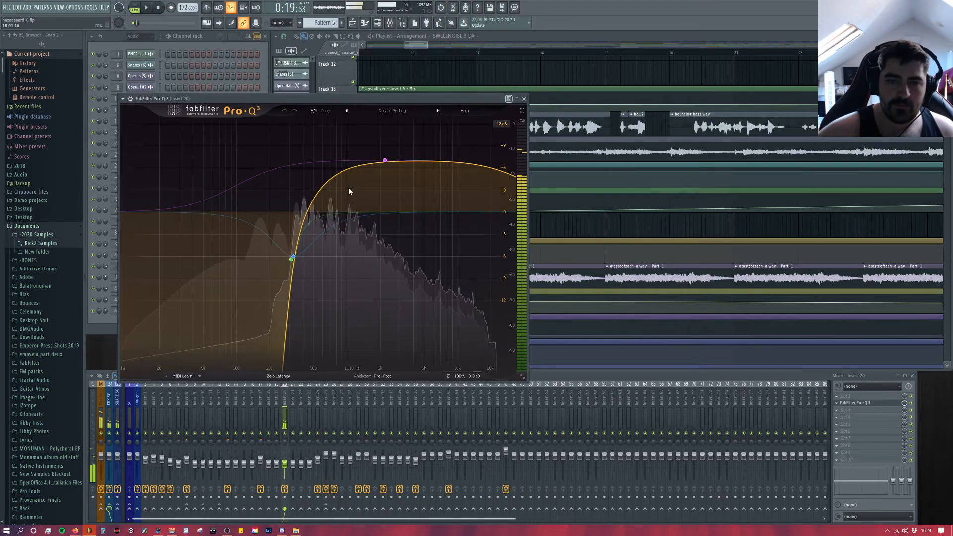
pyautogui.press('space')
pyautogui.click(524, 99)
pyautogui.click(325, 99)
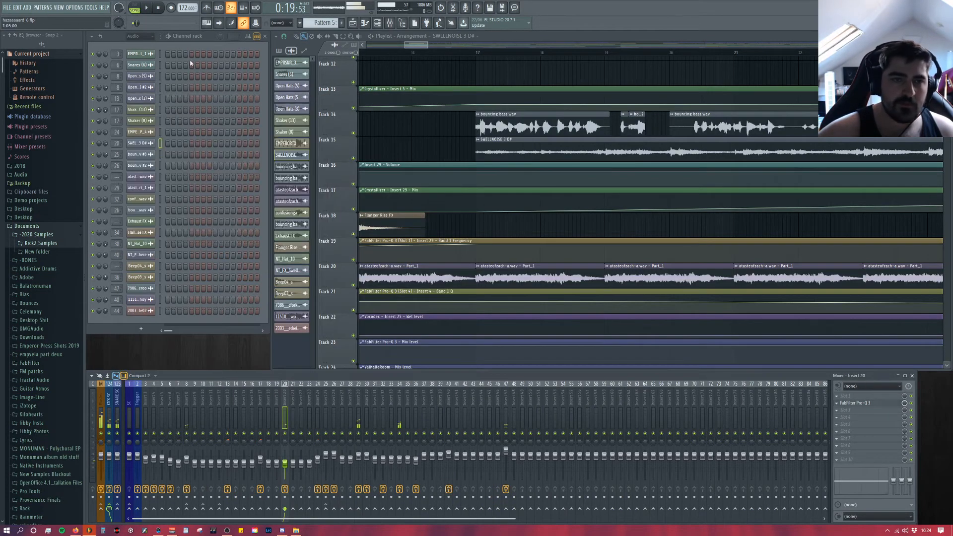
# Step: Play the arrangement briefly from its beginning, stop it, and select Insert 34 in the mixer
pyautogui.click(157, 8)
pyautogui.scroll(5, 537, 273)
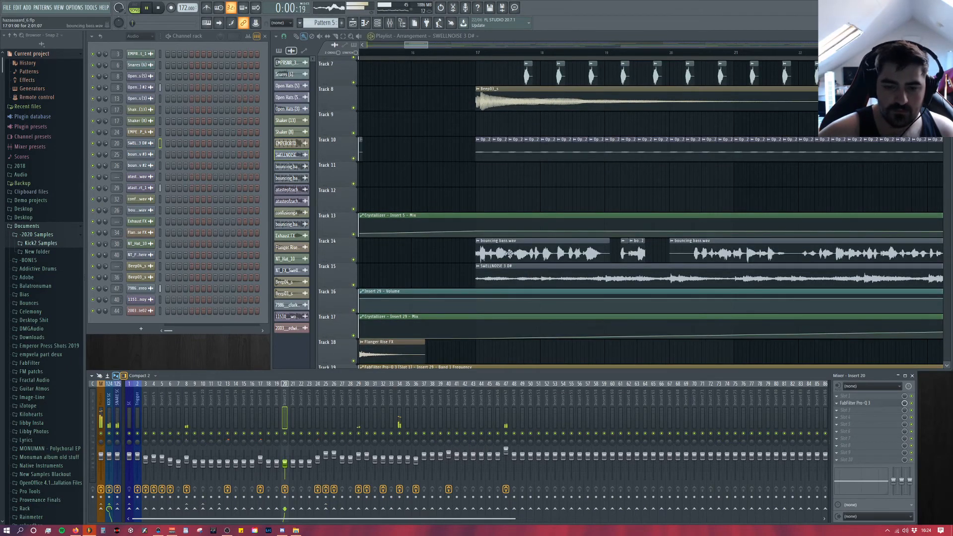
pyautogui.press('space')
pyautogui.click(403, 398)
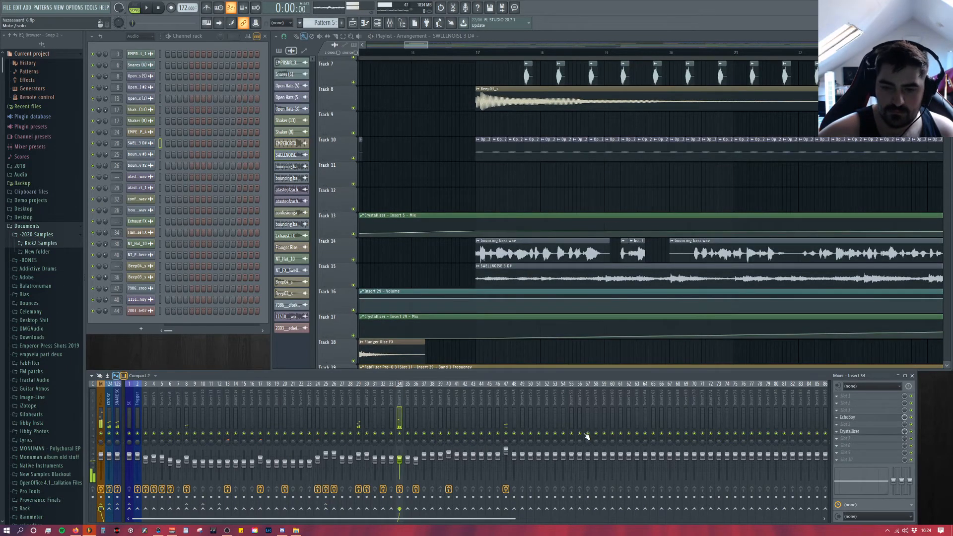
# Step: Play the soloed Track 14 bouncing bass from bar 17 with Insert 25's effects disabled
pyautogui.moveTo(462, 54); pyautogui.dragTo(478, 53)
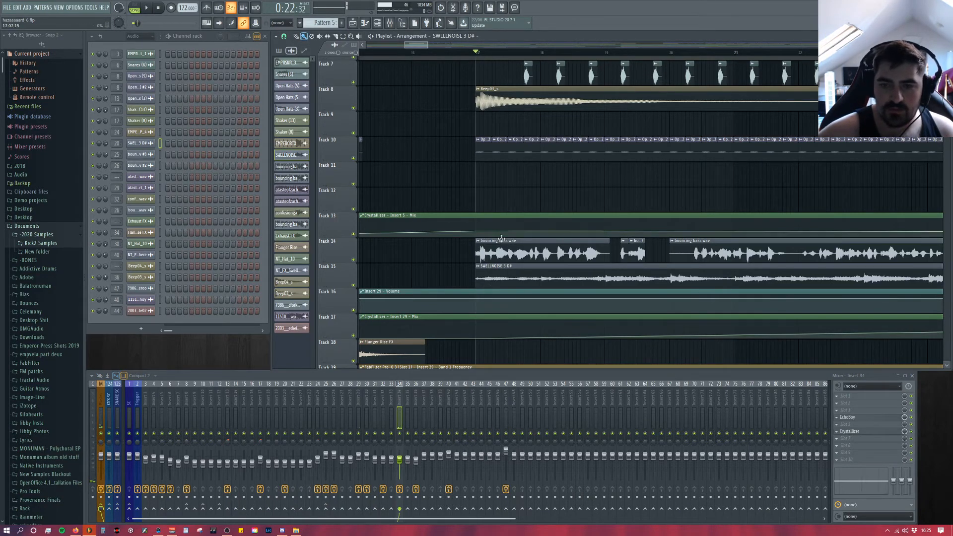
pyautogui.rightClick(353, 260)
pyautogui.press('space')
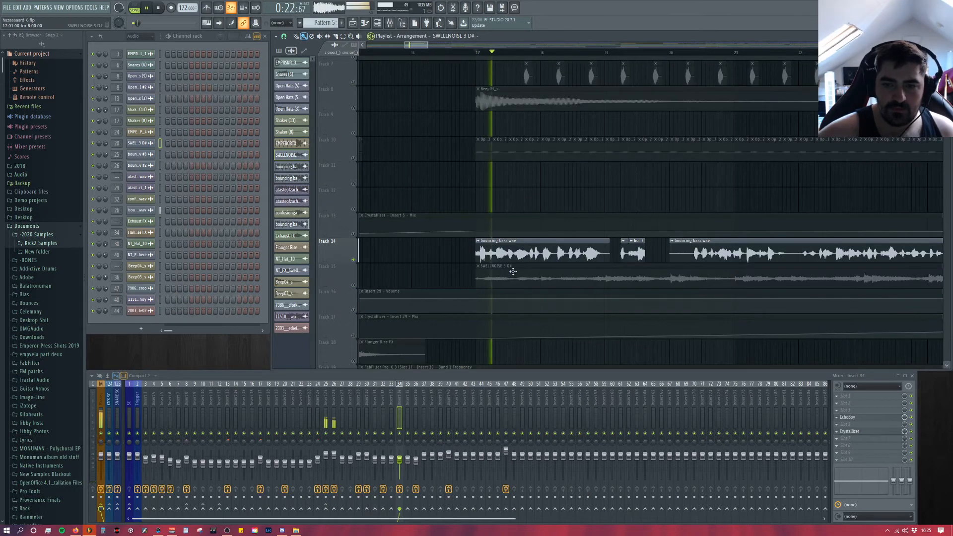
pyautogui.click(326, 417)
pyautogui.click(326, 489)
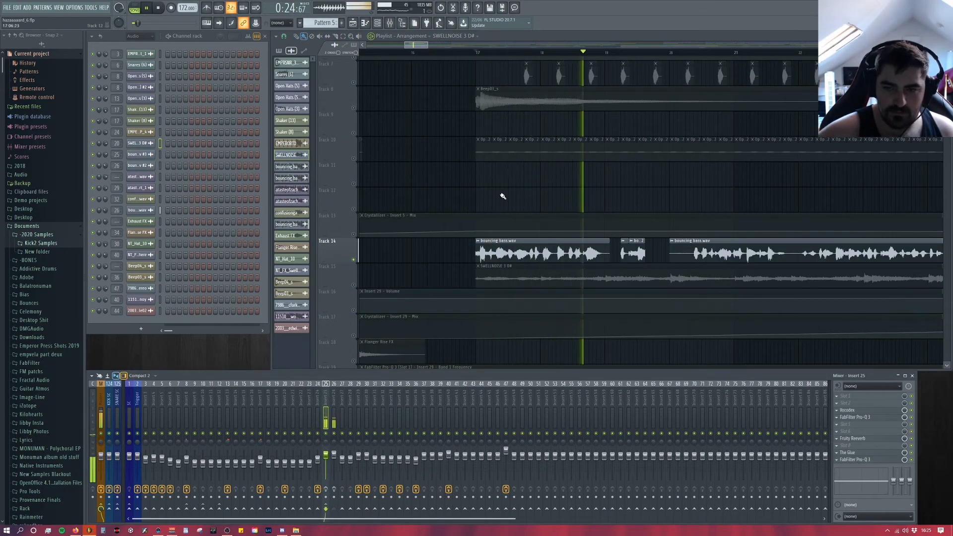
# Step: Stop playback and unmute the automation tracks 13, 16, 17, 19 and 22 in the playlist
pyautogui.scroll(-6, 517, 191)
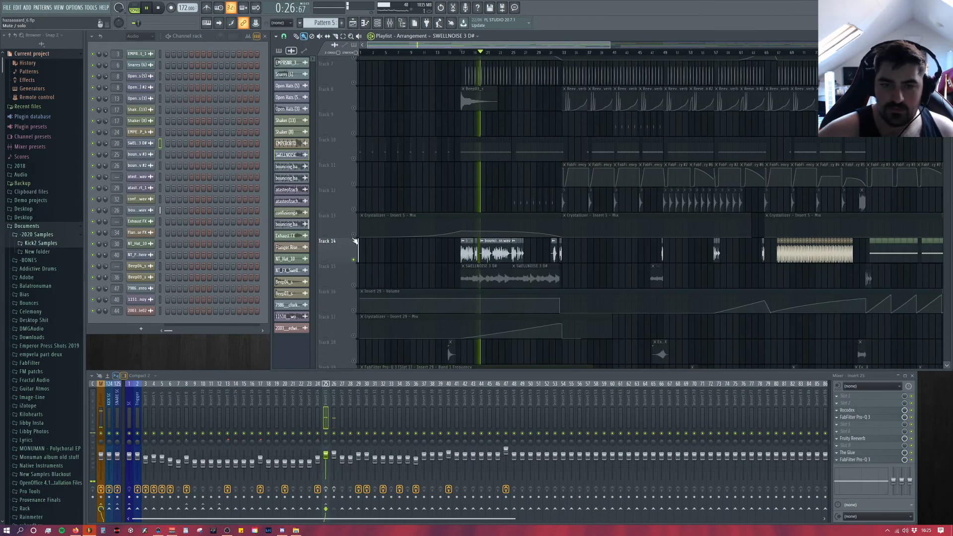
pyautogui.click(353, 234)
pyautogui.press('space')
pyautogui.click(353, 336)
pyautogui.click(353, 311)
pyautogui.scroll(-3, 358, 311)
pyautogui.scroll(-2, 359, 313)
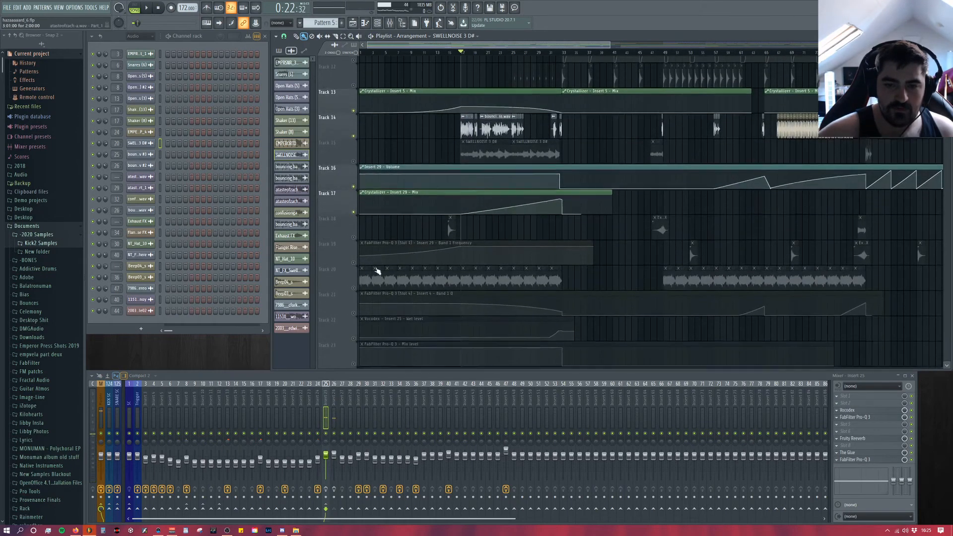
pyautogui.click(354, 260)
pyautogui.click(353, 335)
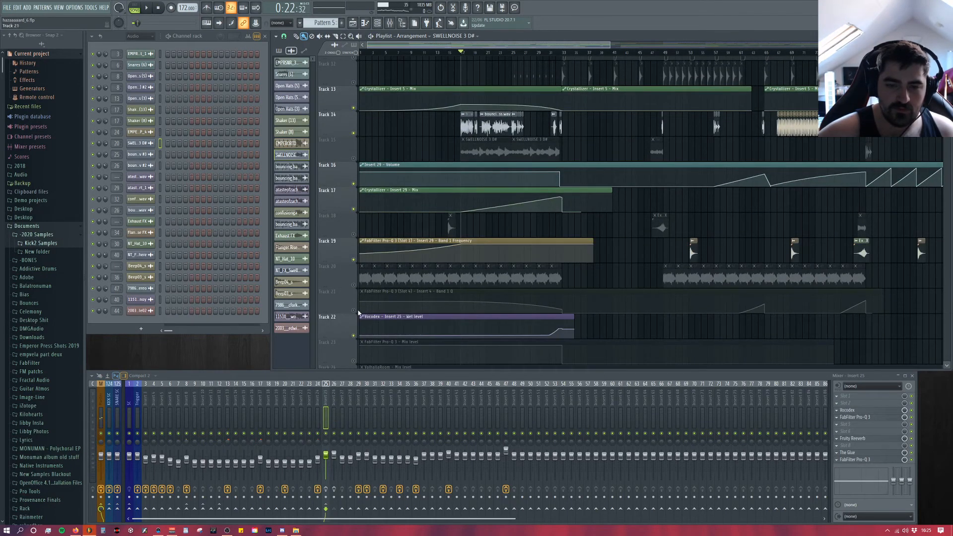
# Step: Unmute the automation tracks 21, 23, 24 and 6, playing the bouncing bass from bar 17
pyautogui.click(353, 310)
pyautogui.scroll(-3, 355, 310)
pyautogui.click(354, 285)
pyautogui.click(353, 311)
pyautogui.scroll(11, 355, 298)
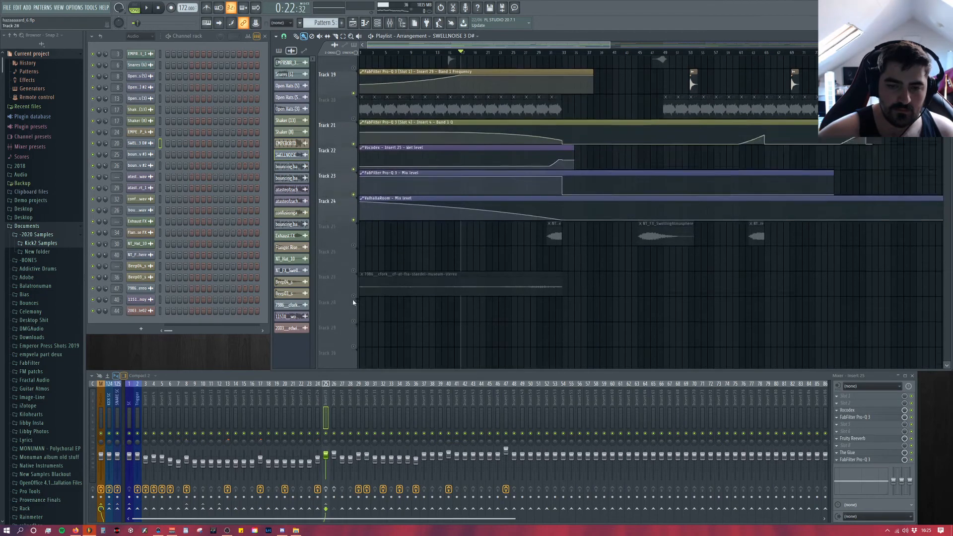
pyautogui.press('space')
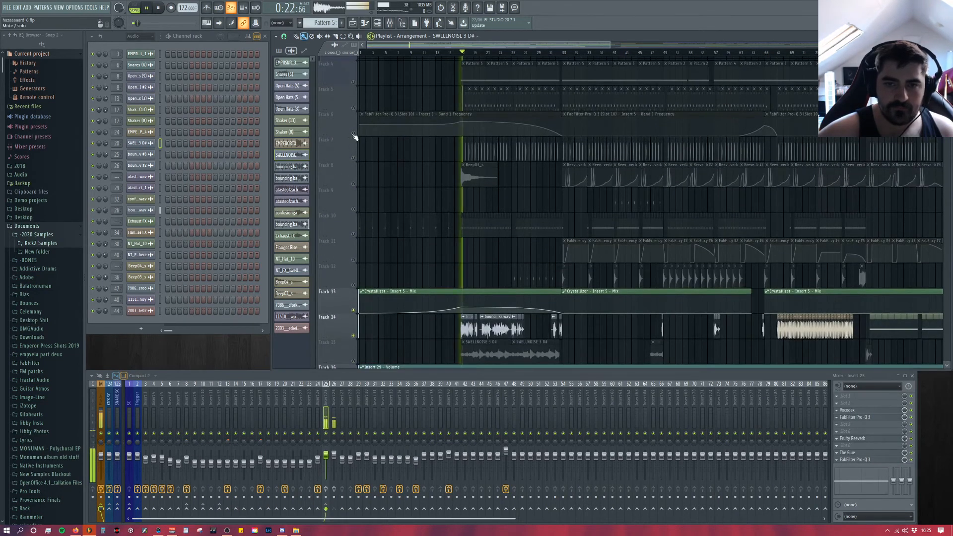
pyautogui.click(354, 133)
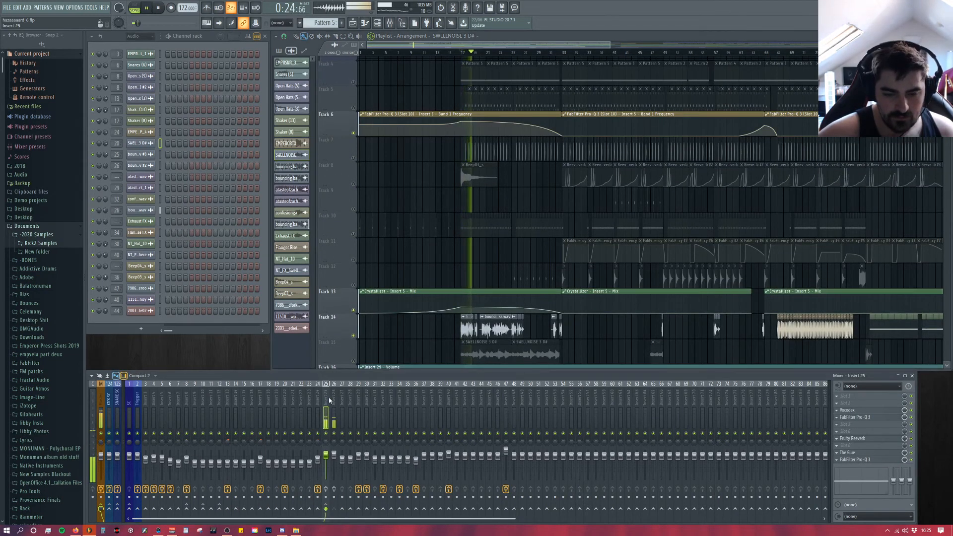
# Step: Open Insert 25's Vocodex with the insert's effects re-enabled, and play the bouncing bass through it from bar 17
pyautogui.click(854, 410)
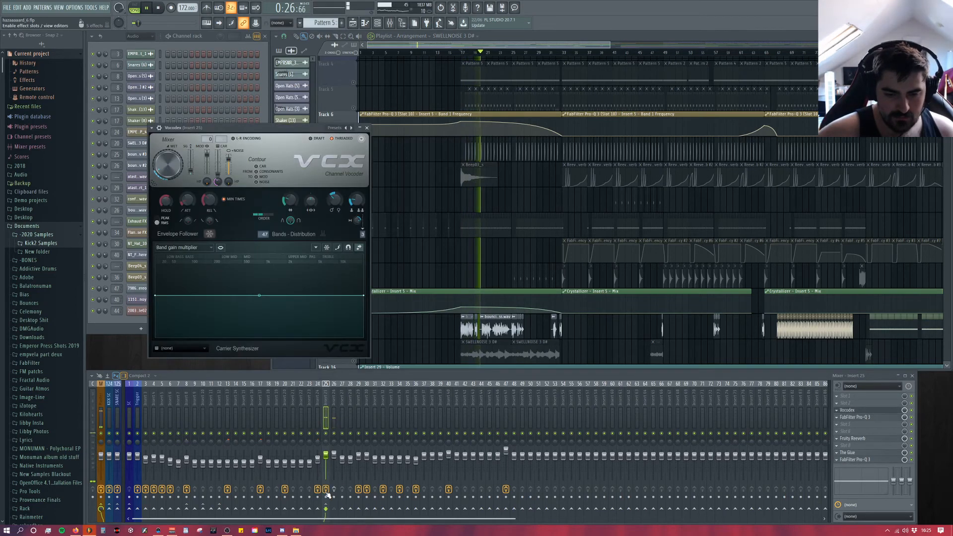
pyautogui.moveTo(337, 129); pyautogui.dragTo(379, 85)
pyautogui.press('space')
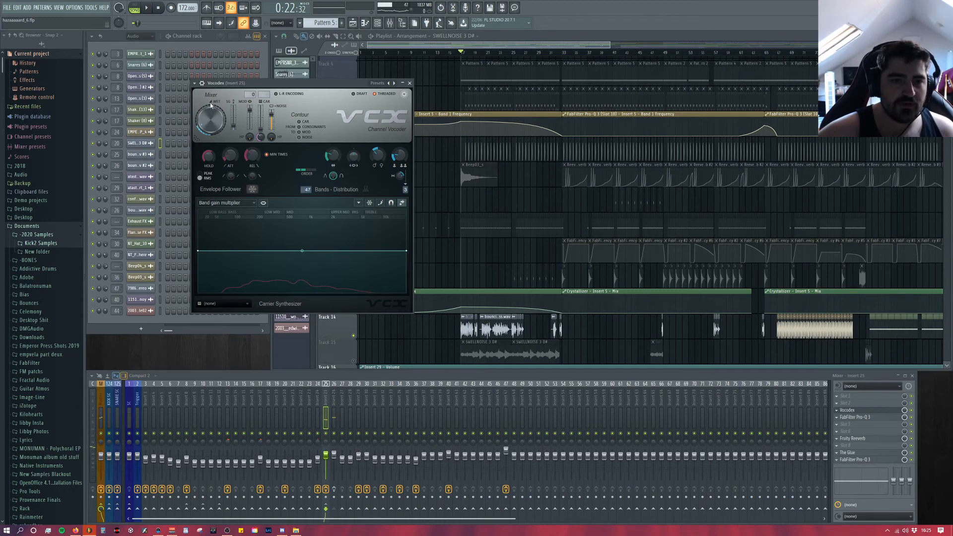
pyautogui.press('space')
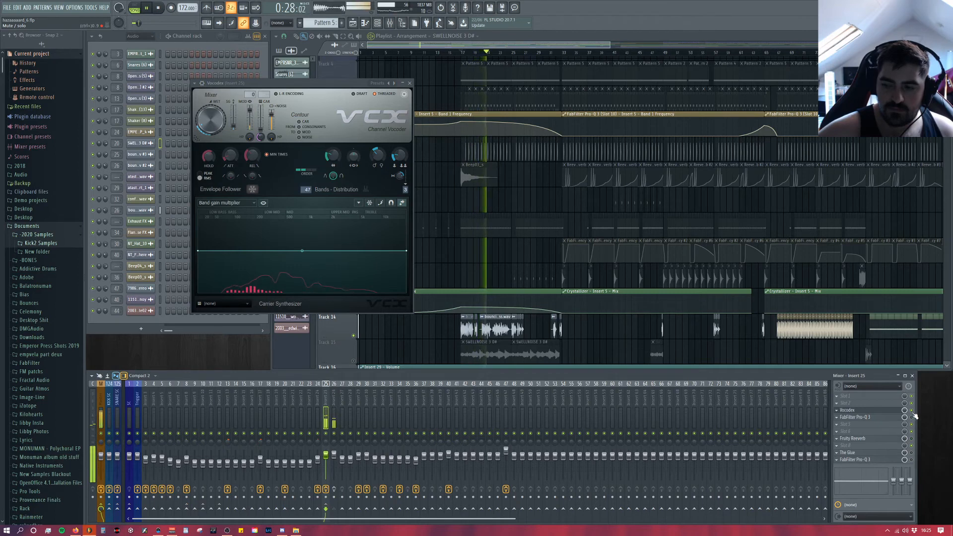
pyautogui.press('space')
pyautogui.press('space')
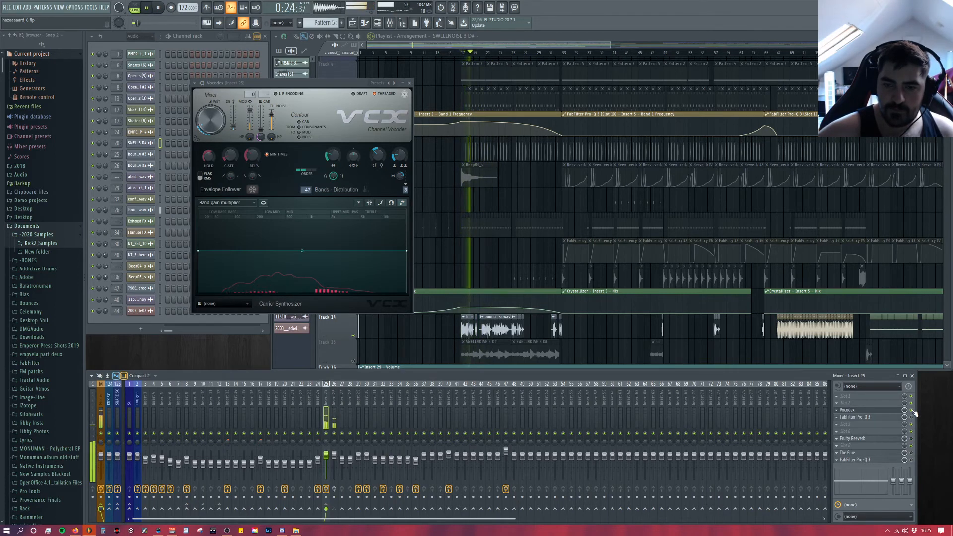
pyautogui.press('space')
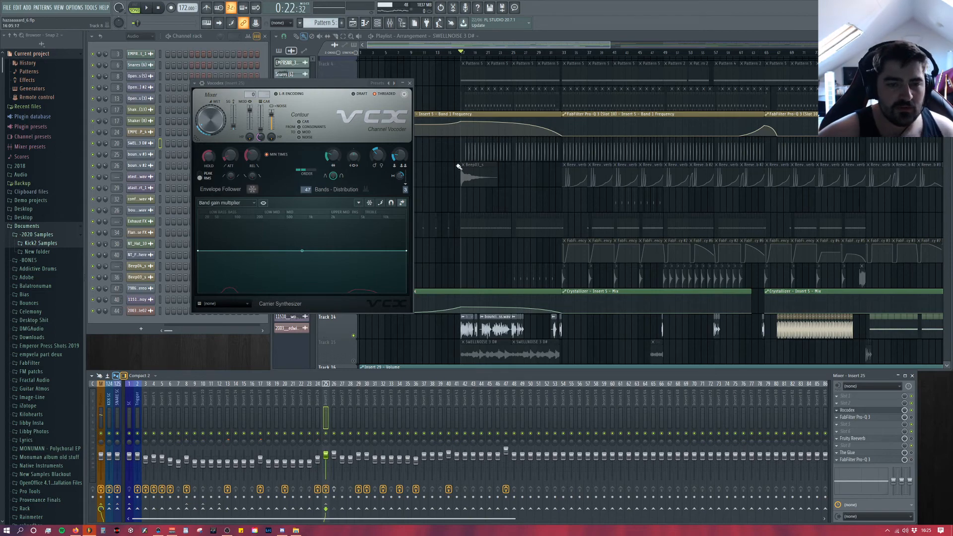
# Step: Play the bouncing bass from about bar 31 over the Vocodex wet level automation, and return the playhead to bar 17
pyautogui.scroll(-7, 485, 179)
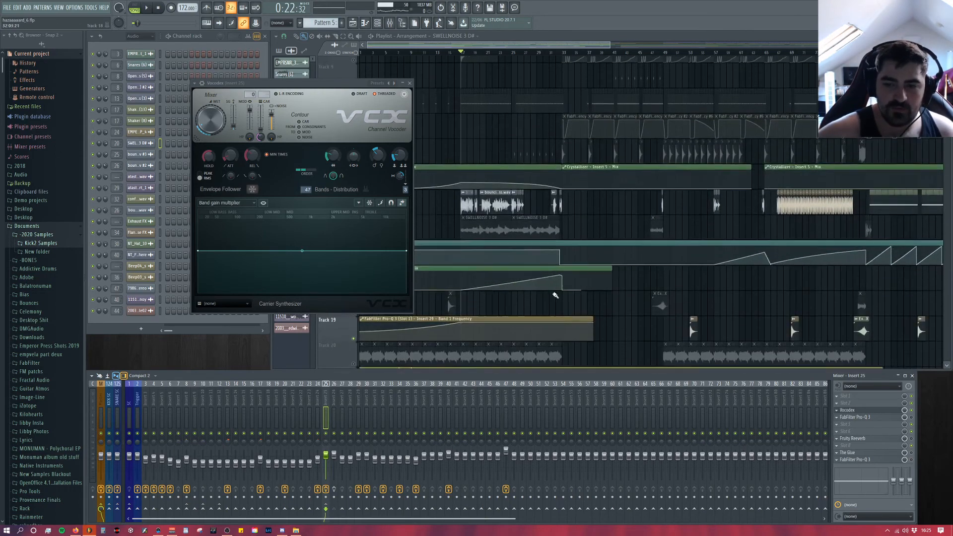
pyautogui.scroll(2, 537, 223)
pyautogui.click(551, 53)
pyautogui.press('space')
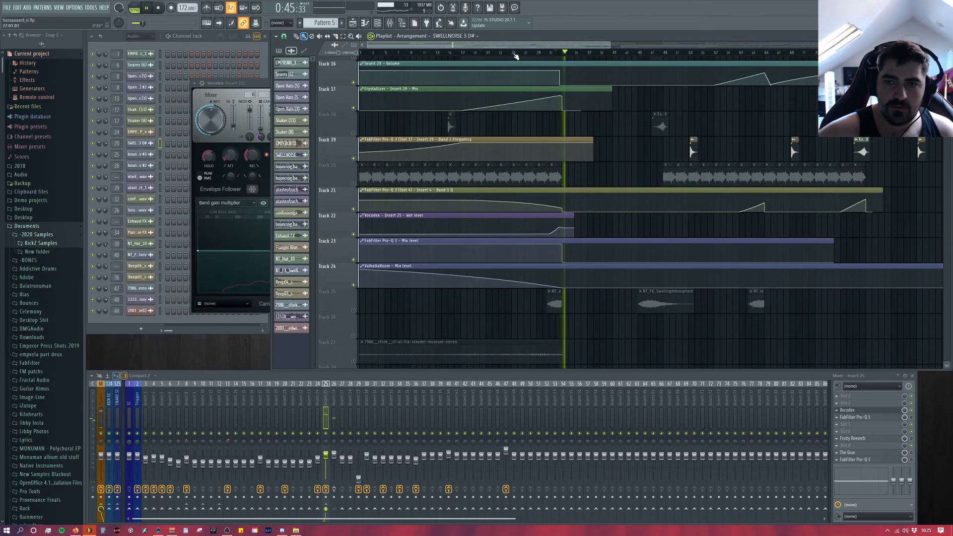
pyautogui.click(462, 53)
# Step: Show the Vocodex preset list, pointing out the Backing voices preset, and close the plugin
pyautogui.click(246, 86)
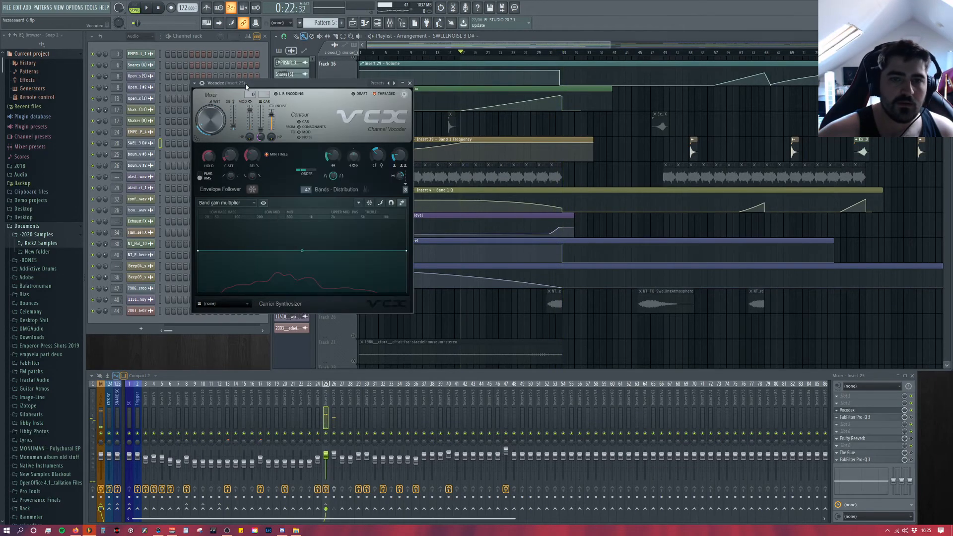
pyautogui.click(388, 84)
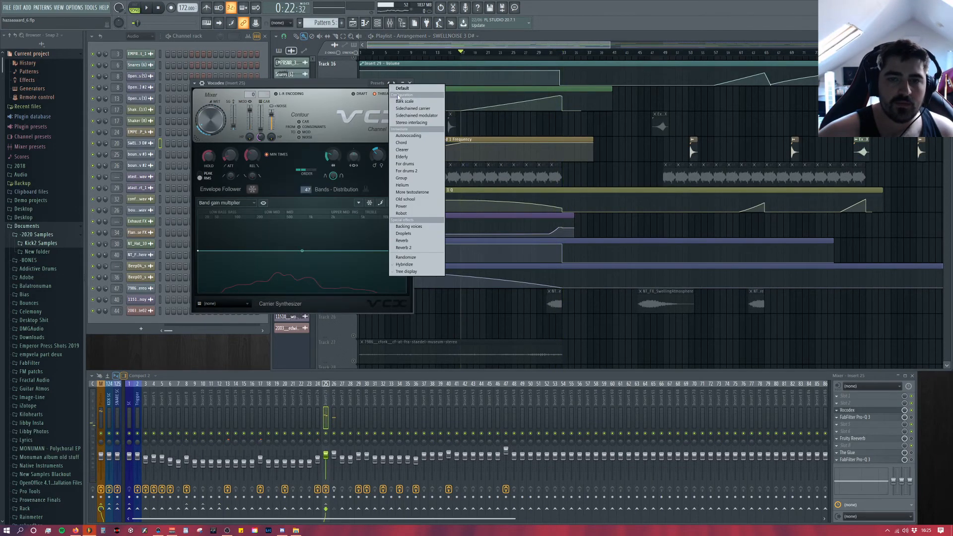
pyautogui.click(425, 226)
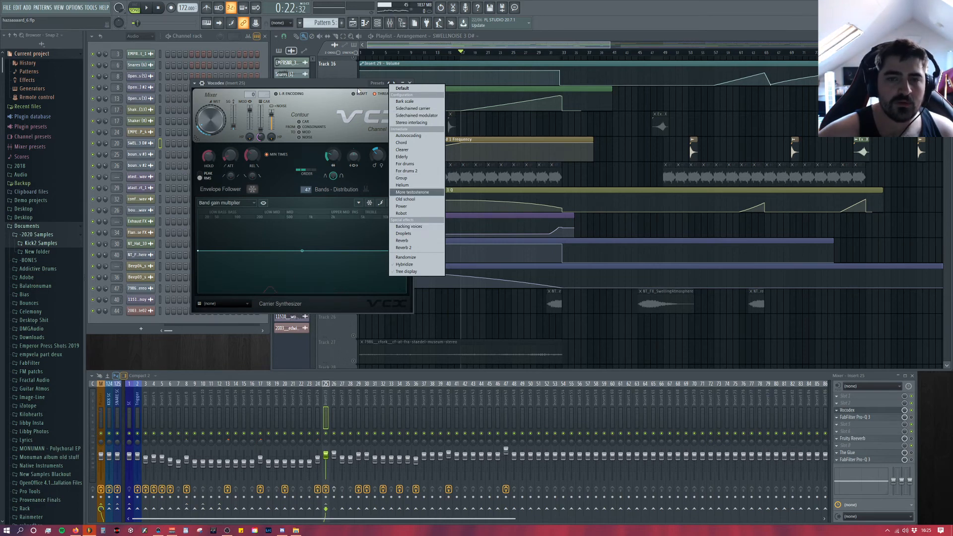
pyautogui.click(410, 84)
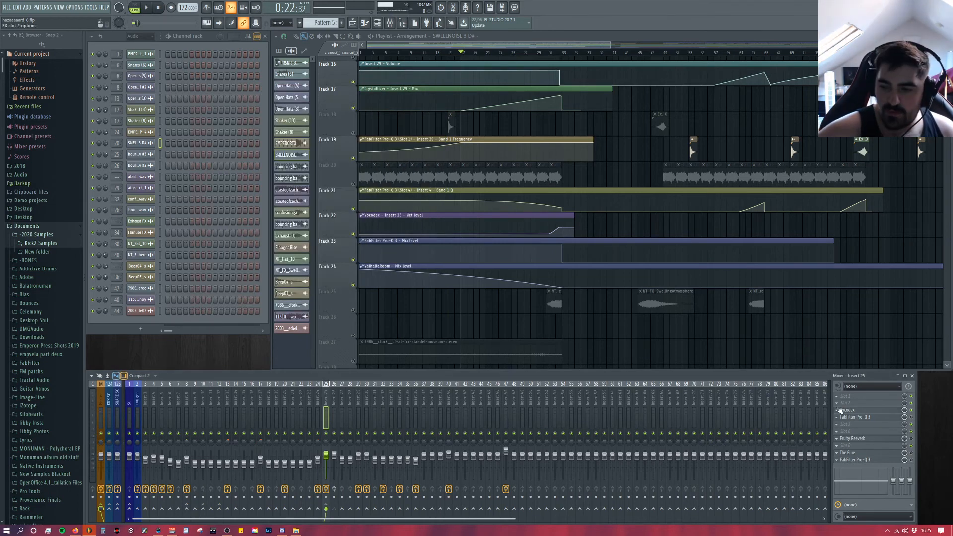
# Step: View the first Pro-Q 3 curve on Insert 25 while playing the bass, and close the plugin and stop playback
pyautogui.click(866, 420)
pyautogui.press('space')
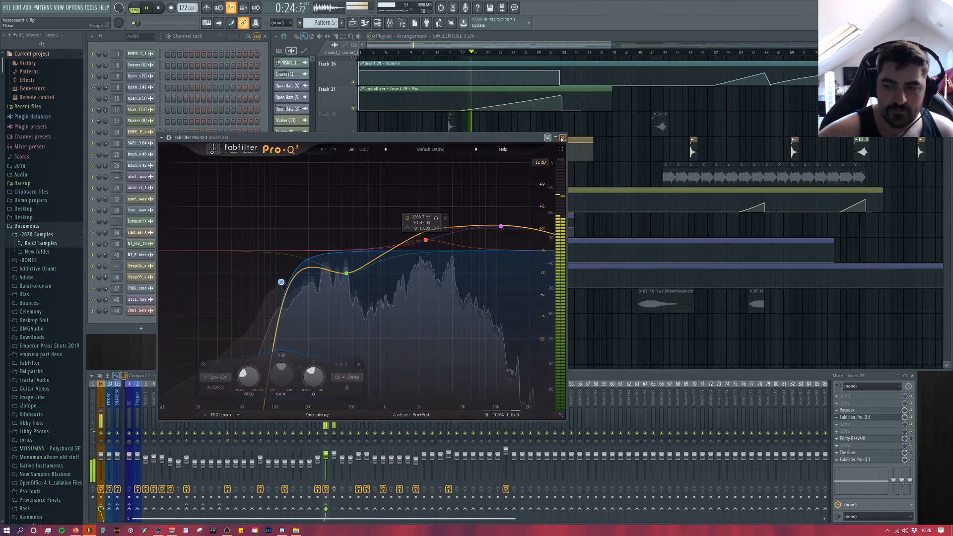
pyautogui.click(867, 417)
pyautogui.press('space')
# Step: Open the Fruity Reverb and The Glue compressor on Insert 25 to show their settings
pyautogui.click(877, 447)
pyautogui.click(670, 361)
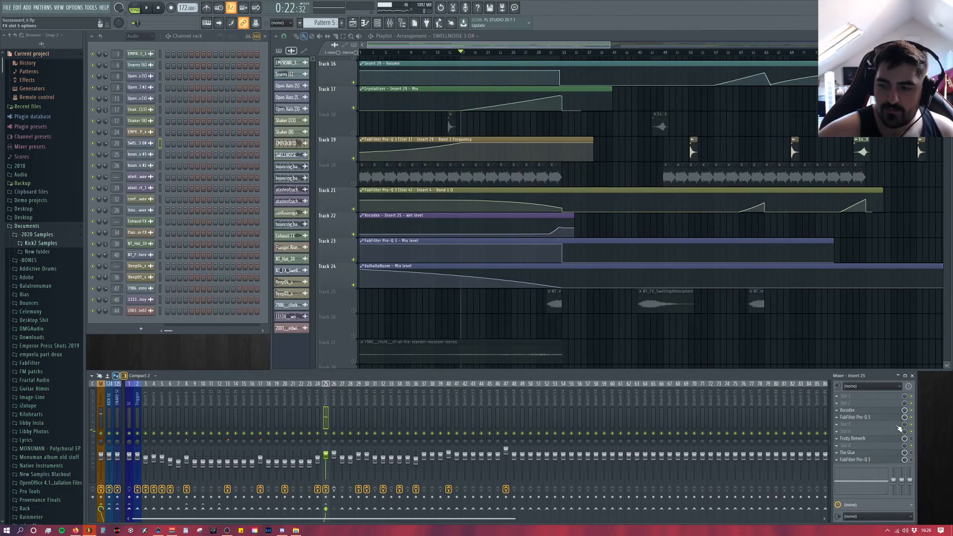
pyautogui.click(881, 440)
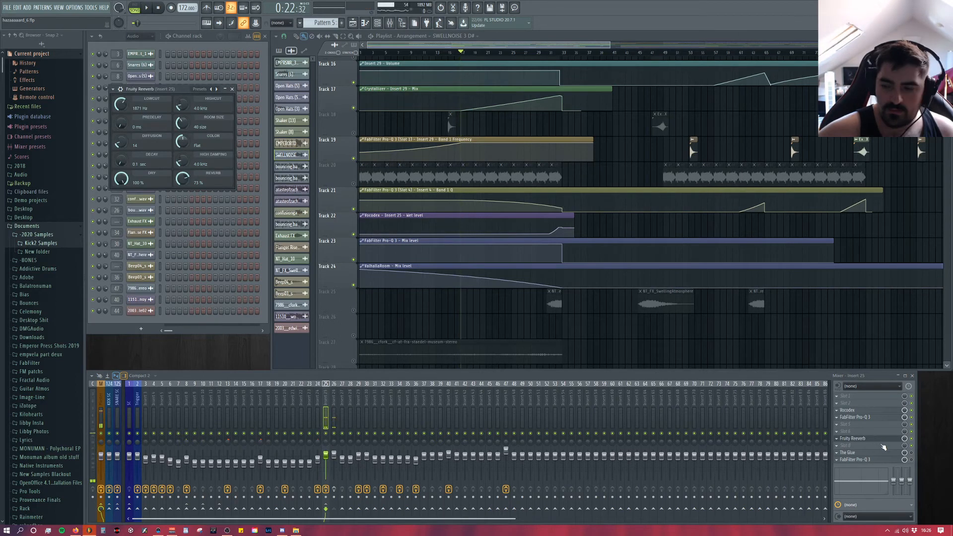
pyautogui.click(897, 453)
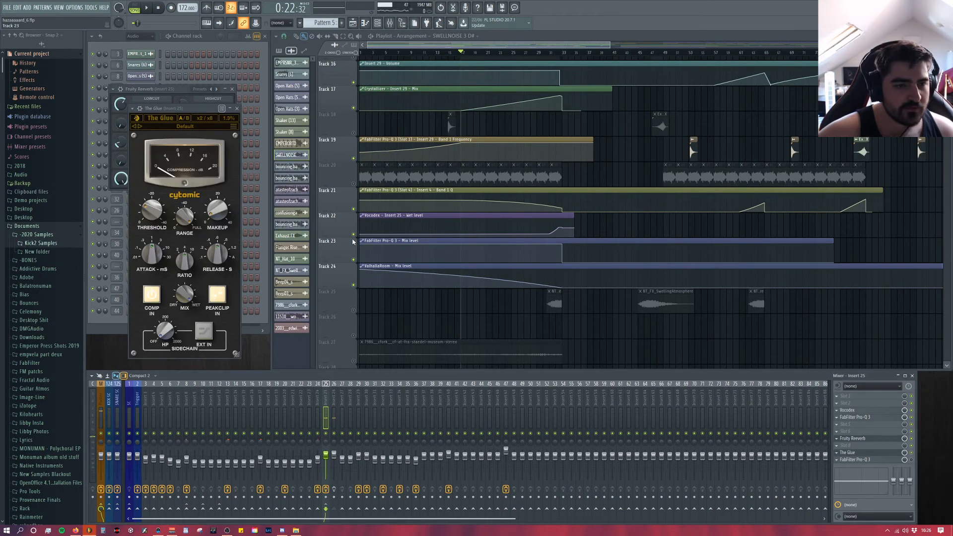
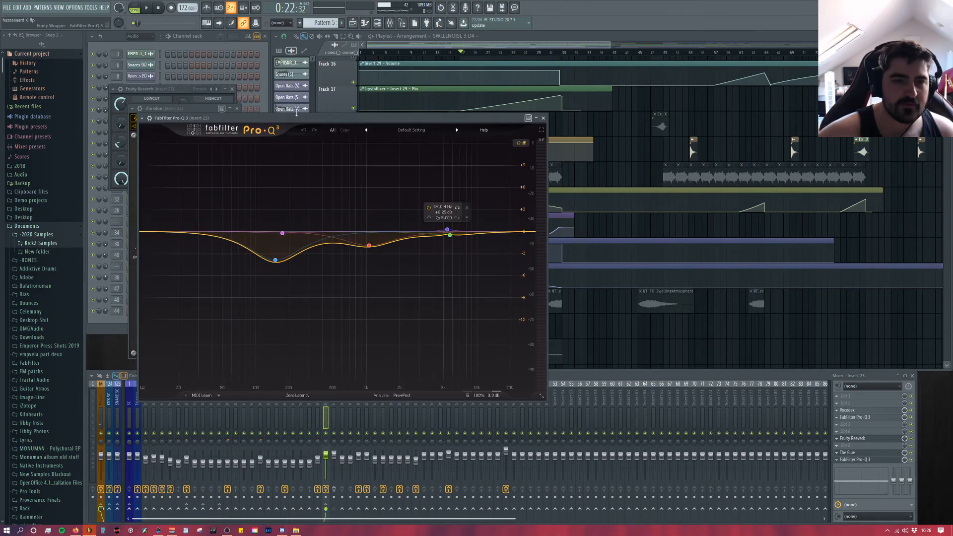
# Step: View the last Pro-Q 3 curve on Insert 25 while briefly playing the bass, and close the open plugin windows
pyautogui.click(238, 108)
pyautogui.click(232, 89)
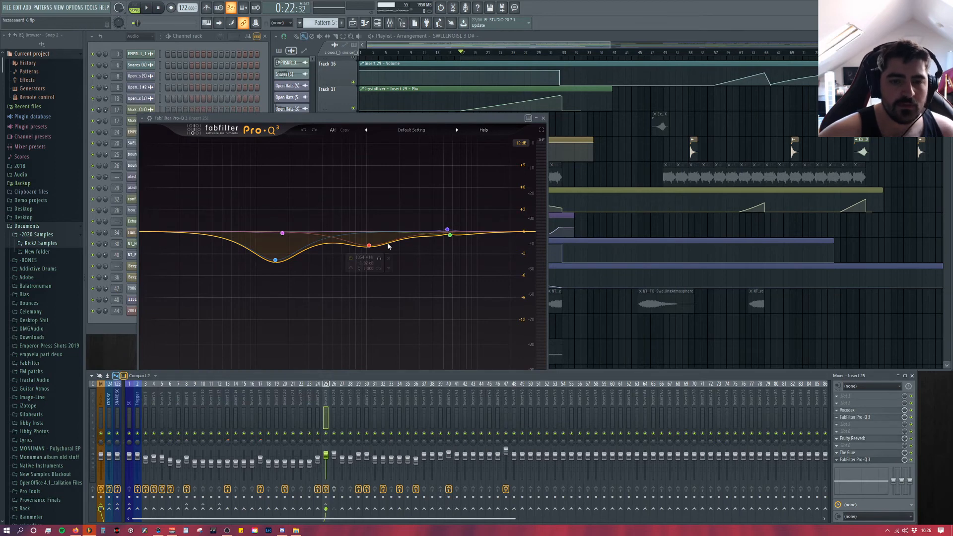
pyautogui.moveTo(378, 119); pyautogui.dragTo(600, 70)
pyautogui.press('space')
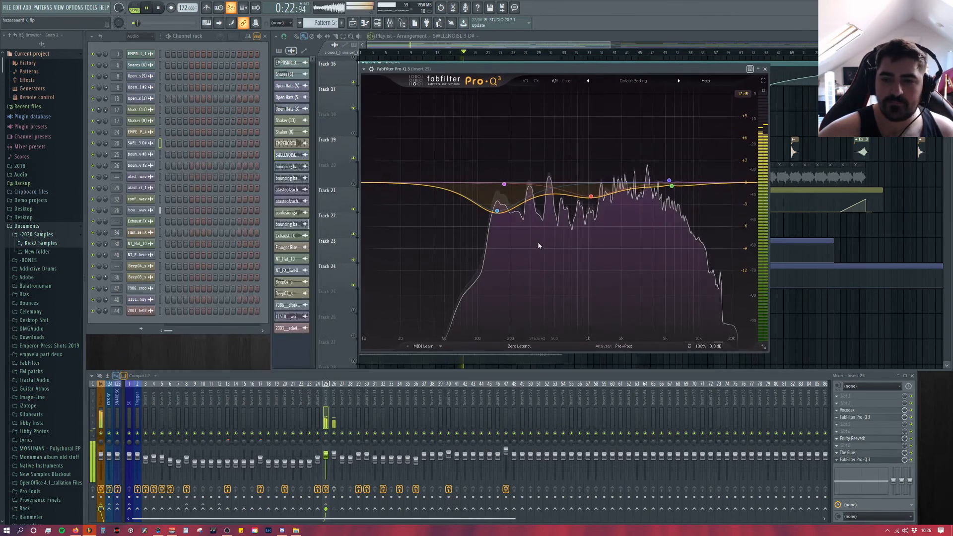
pyautogui.press('space')
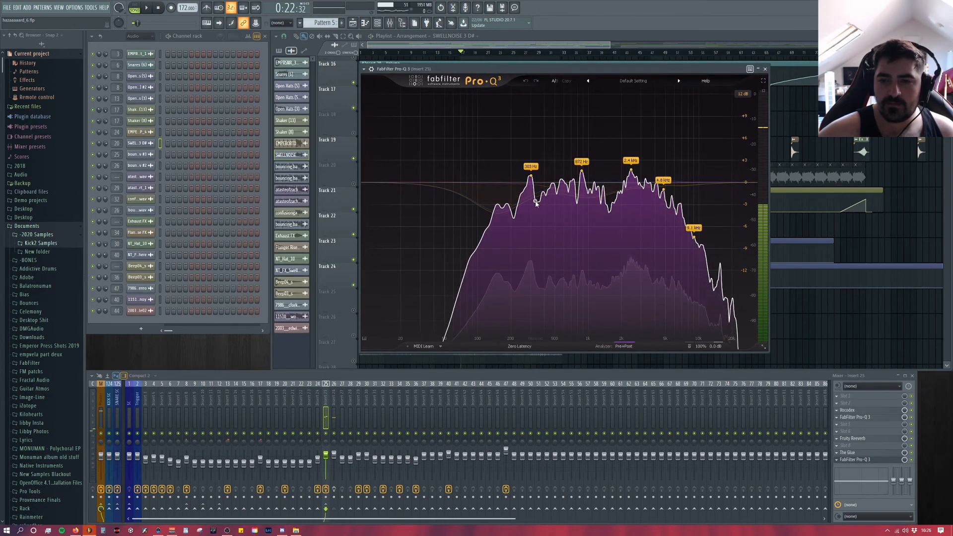
pyautogui.click(765, 69)
# Step: Show the EchoBoy Jr settings on Insert 26 during playback, and close the plugin and stop the song
pyautogui.click(334, 414)
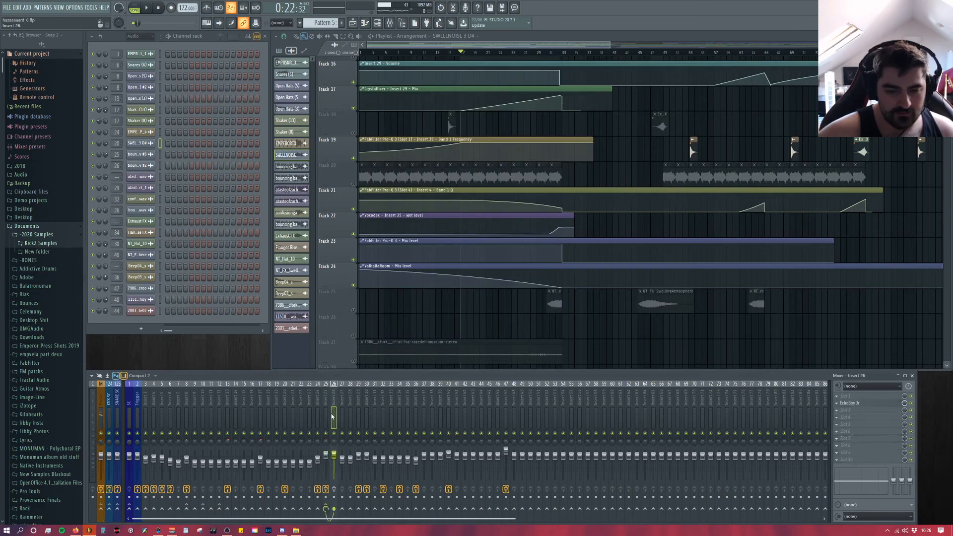
pyautogui.click(859, 403)
pyautogui.press('space')
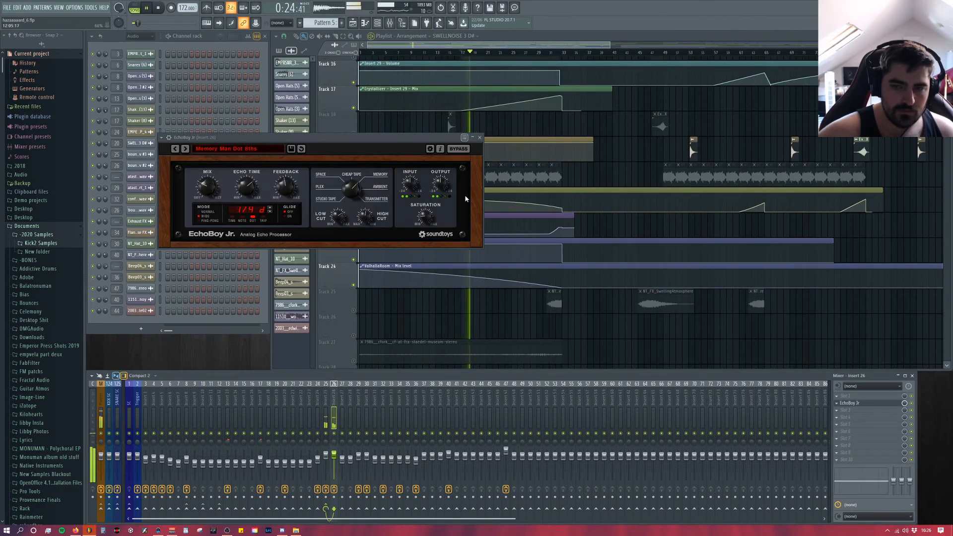
pyautogui.click(480, 138)
pyautogui.press('space')
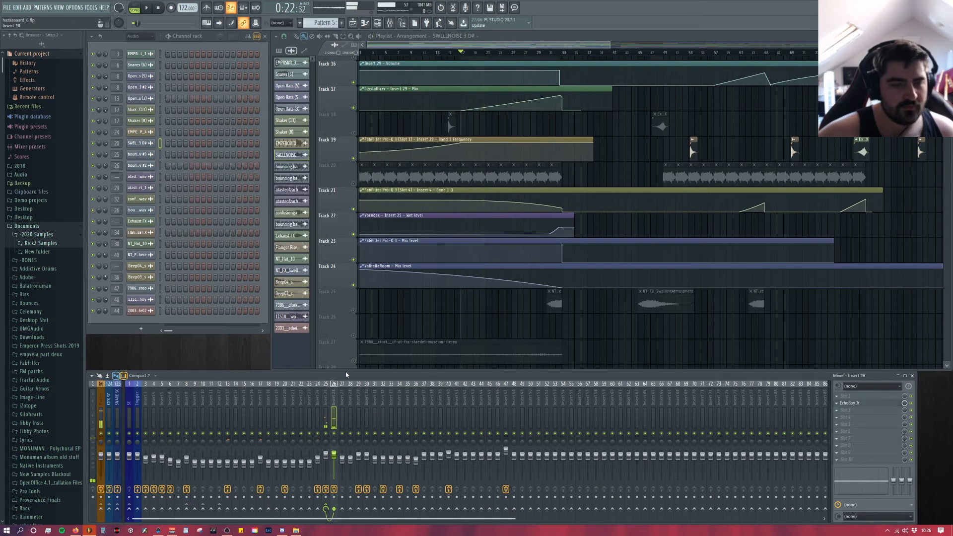
# Step: Return the song position to the start and unmute all the playlist tracks
pyautogui.click(157, 10)
pyautogui.doubleClick(354, 184)
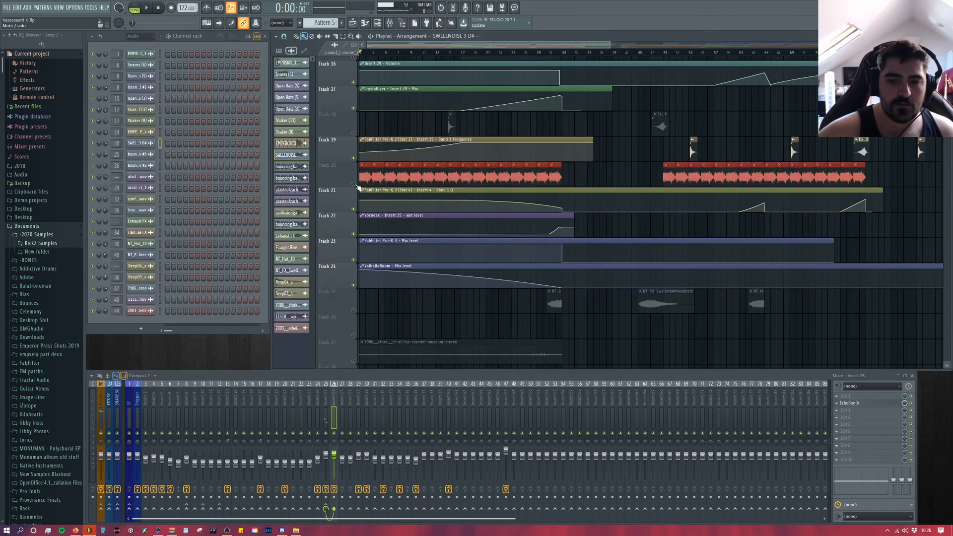
pyautogui.rightClick(354, 184)
pyautogui.rightClick(353, 184)
# Step: Look through the whole playlist arrangement, from the SC TRIGGER and break patterns to the Insert 29 automation and the atmosphere samples
pyautogui.scroll(8, 442, 245)
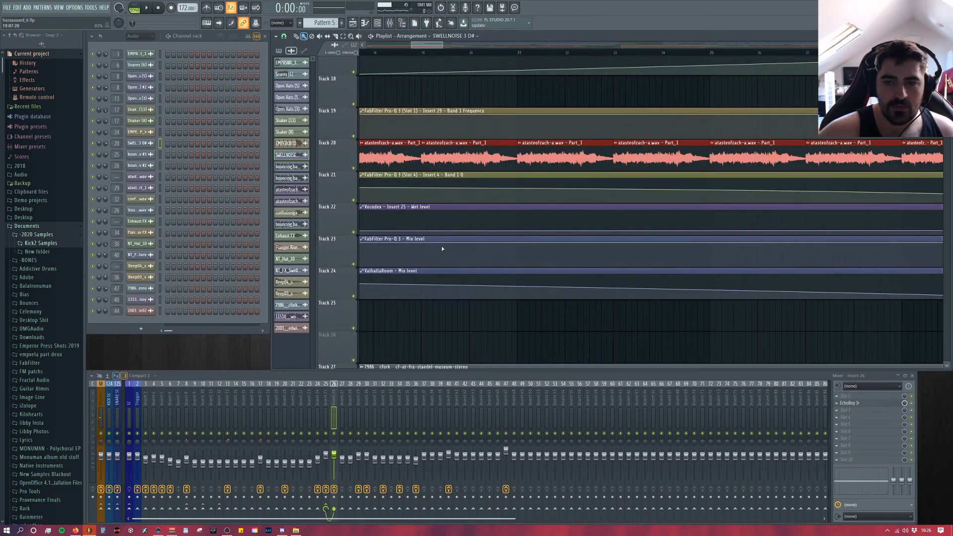
pyautogui.scroll(3, 457, 238)
pyautogui.scroll(-4, 465, 220)
pyautogui.scroll(-7, 665, 257)
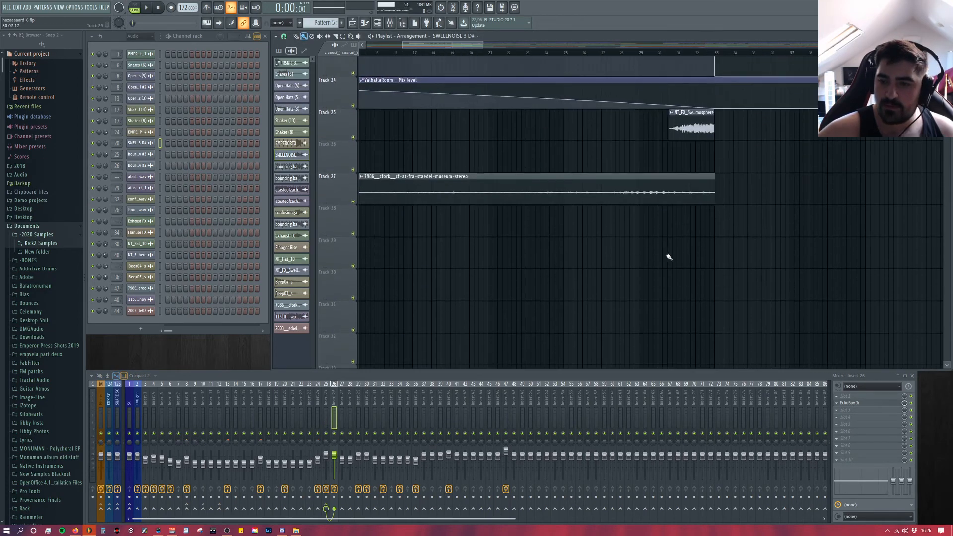
pyautogui.scroll(-3, 751, 274)
pyautogui.scroll(10, 760, 276)
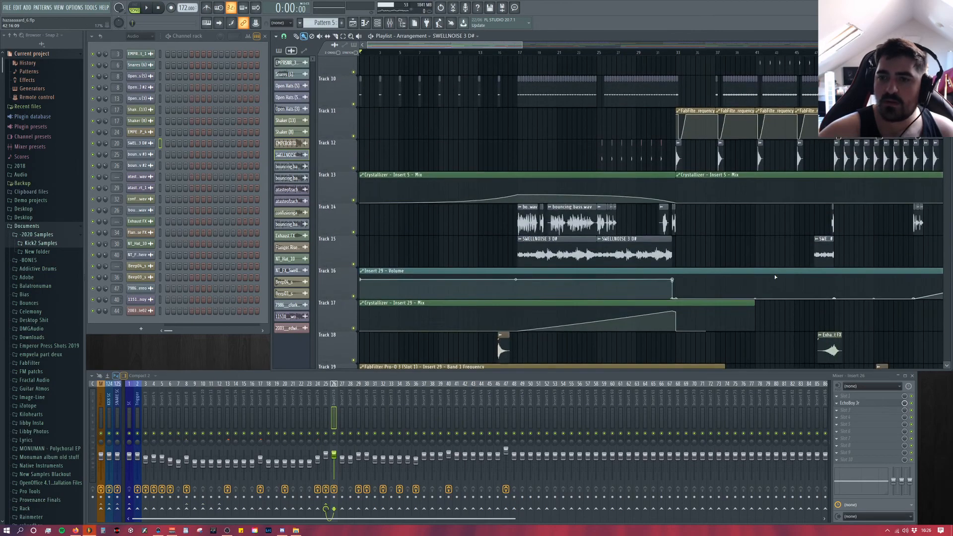
pyautogui.scroll(8, 596, 263)
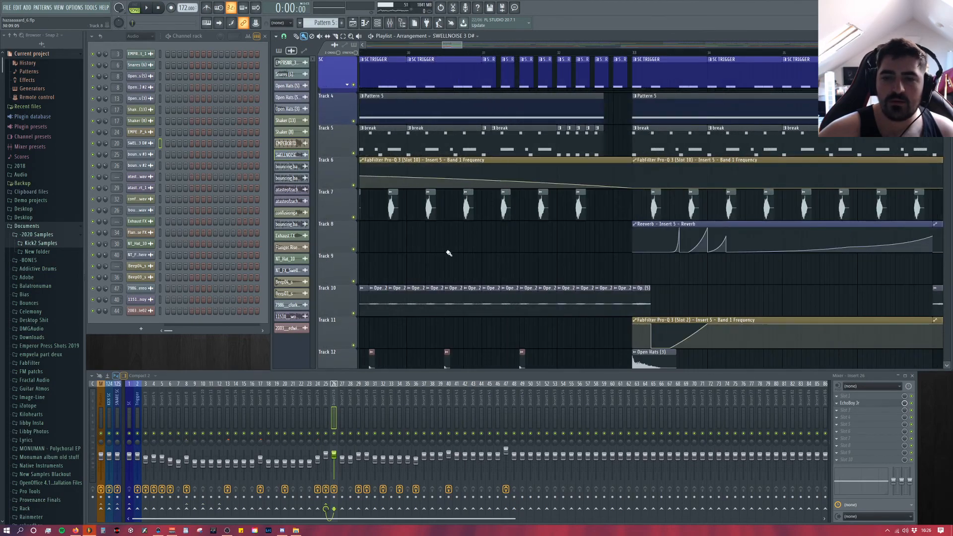
pyautogui.scroll(-8, 514, 254)
pyautogui.scroll(-5, 479, 107)
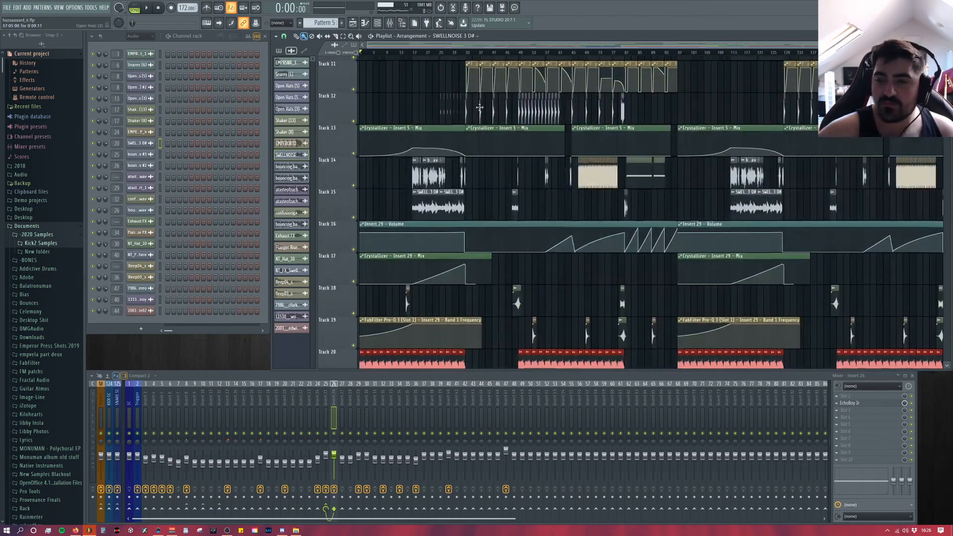
pyautogui.scroll(5, 439, 171)
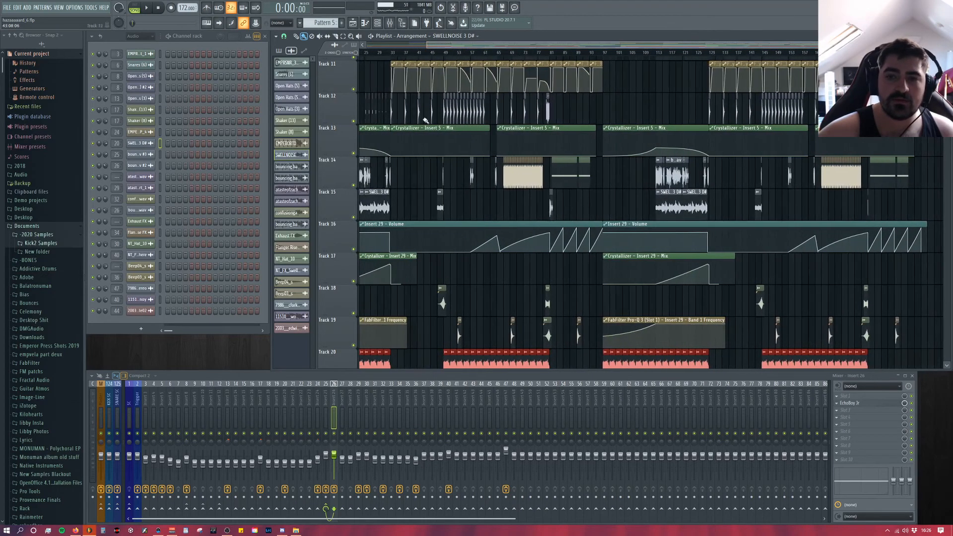
pyautogui.scroll(3, 439, 170)
pyautogui.scroll(5, 583, 209)
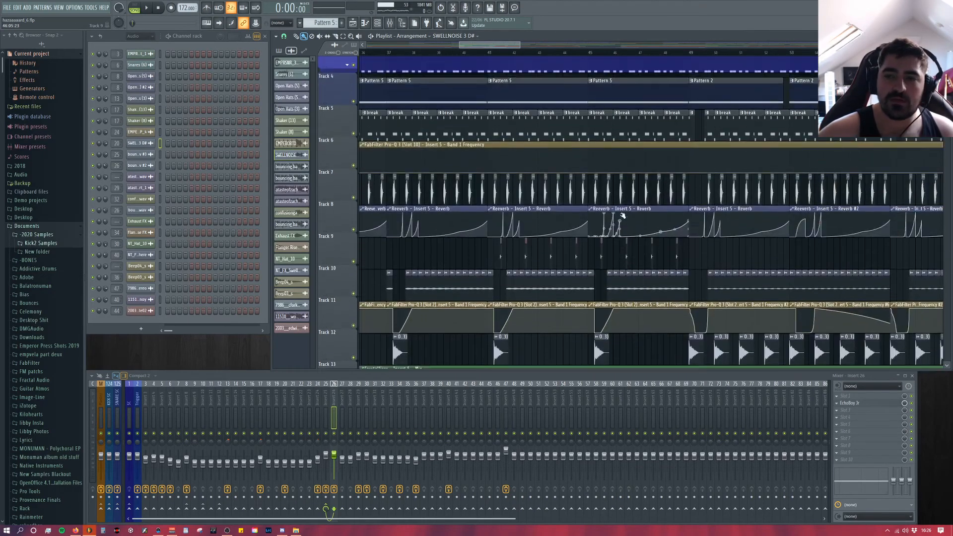
pyautogui.scroll(-7, 620, 215)
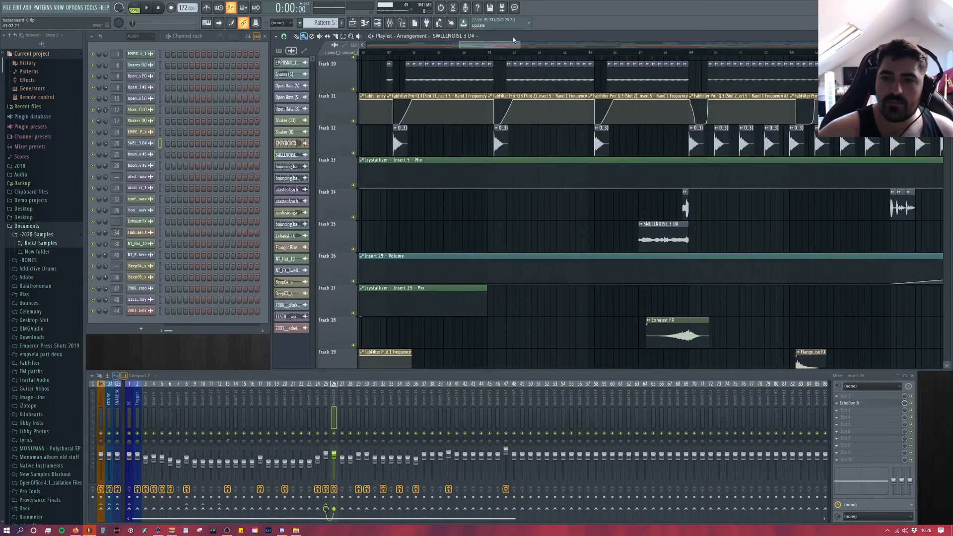
pyautogui.moveTo(516, 47); pyautogui.dragTo(540, 48)
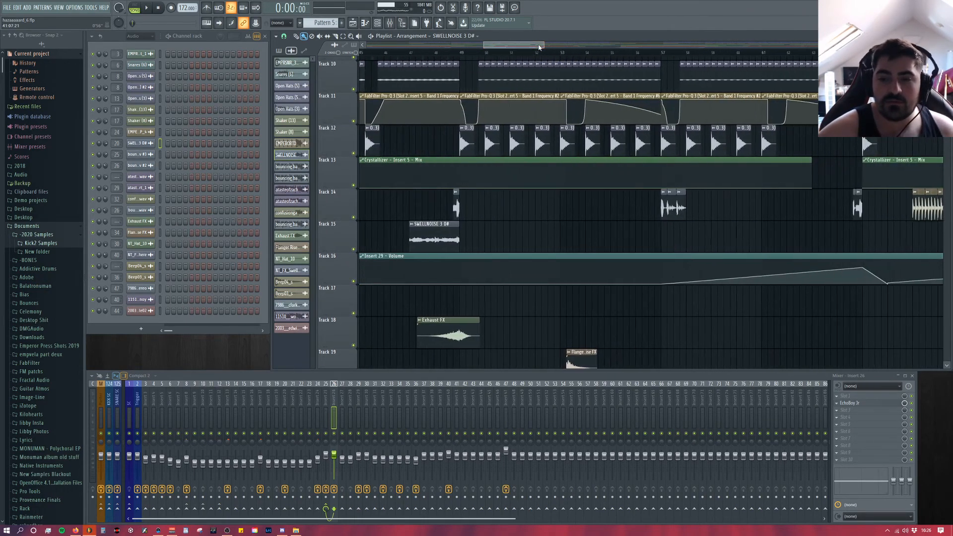
pyautogui.scroll(-5, 541, 100)
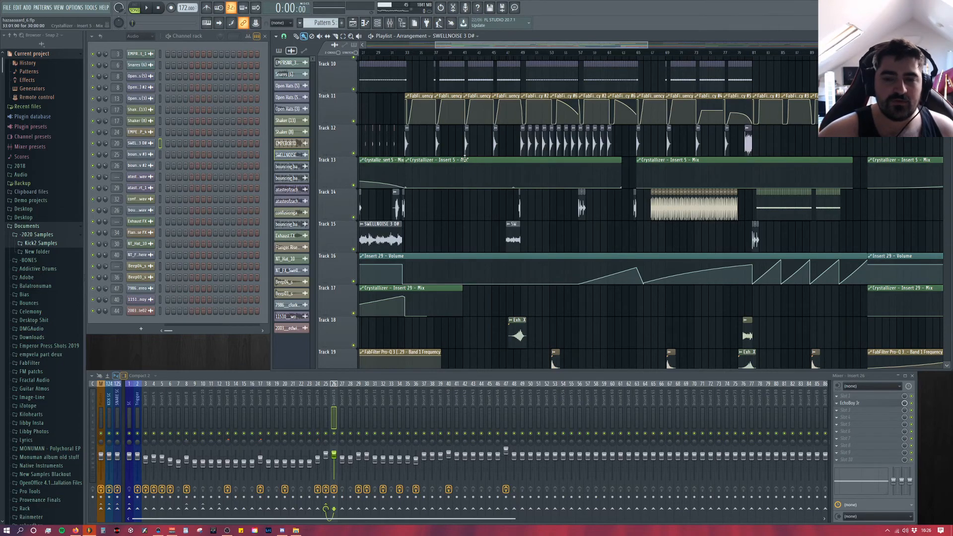
pyautogui.scroll(5, 481, 239)
pyautogui.scroll(4, 449, 242)
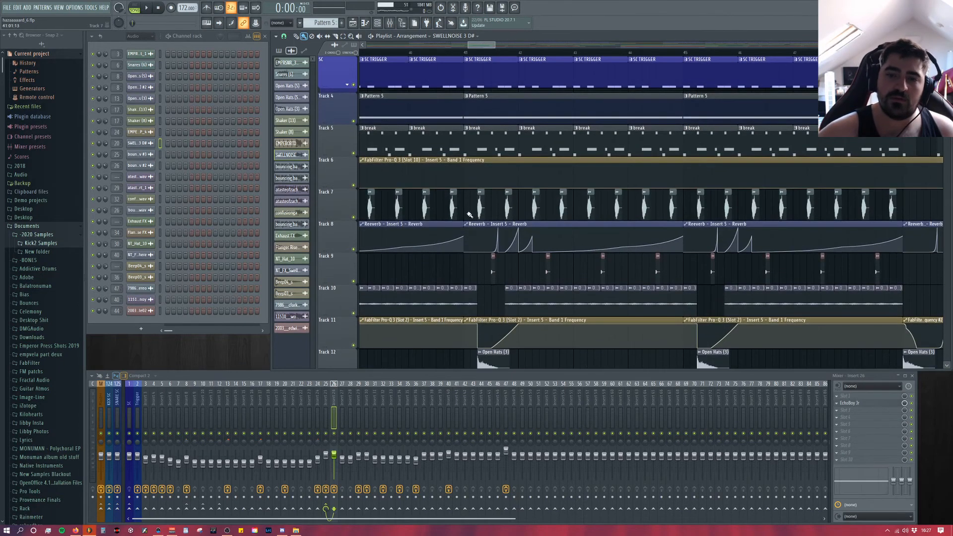
# Step: Show the Unsorted channels in the channel rack and open the first Serum instance, placing its window over the playlist
pyautogui.click(140, 36)
pyautogui.click(143, 69)
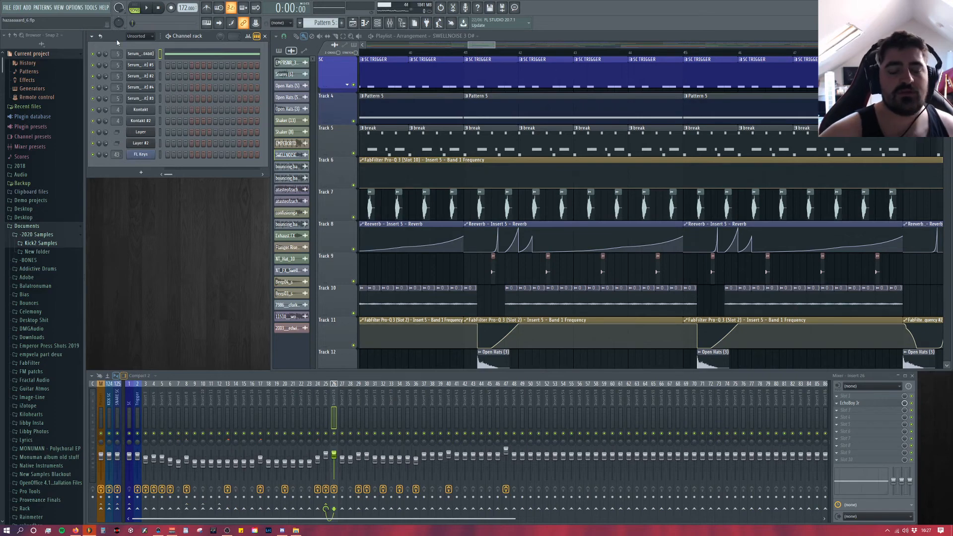
pyautogui.scroll(-2, 497, 149)
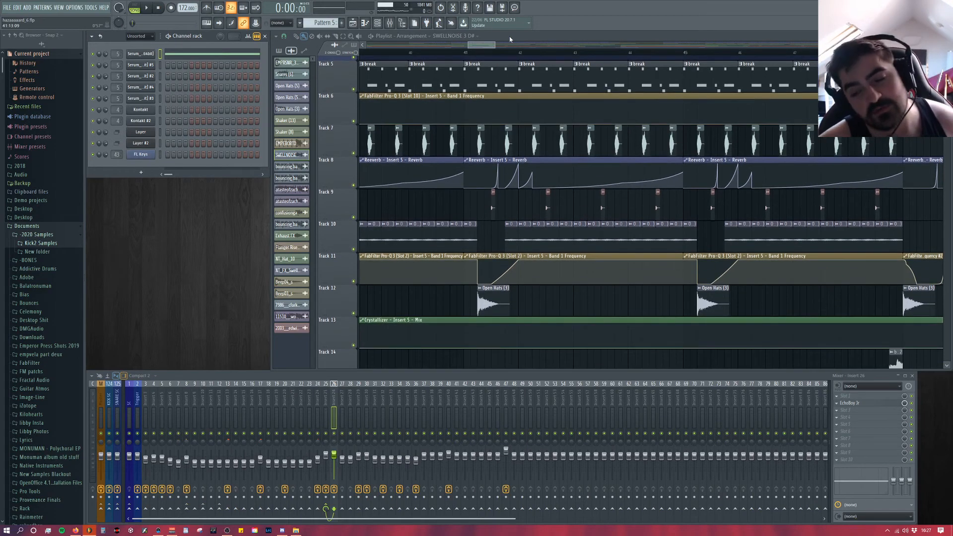
pyautogui.scroll(2, 508, 99)
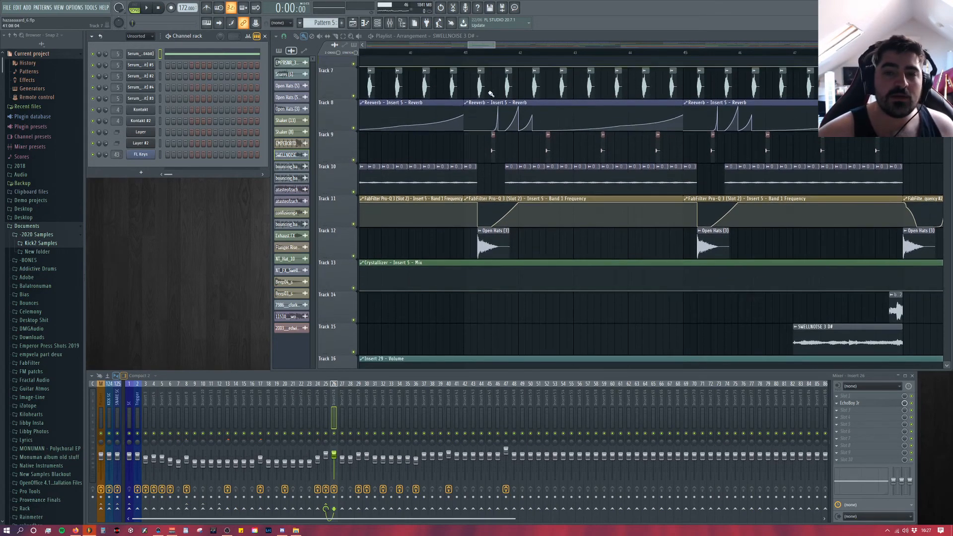
pyautogui.click(153, 56)
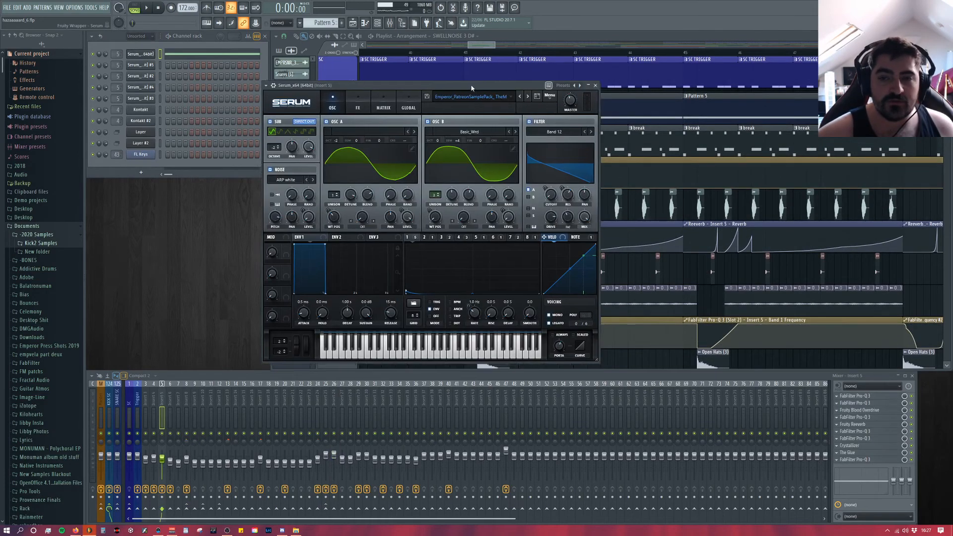
pyautogui.moveTo(485, 92); pyautogui.dragTo(484, 79)
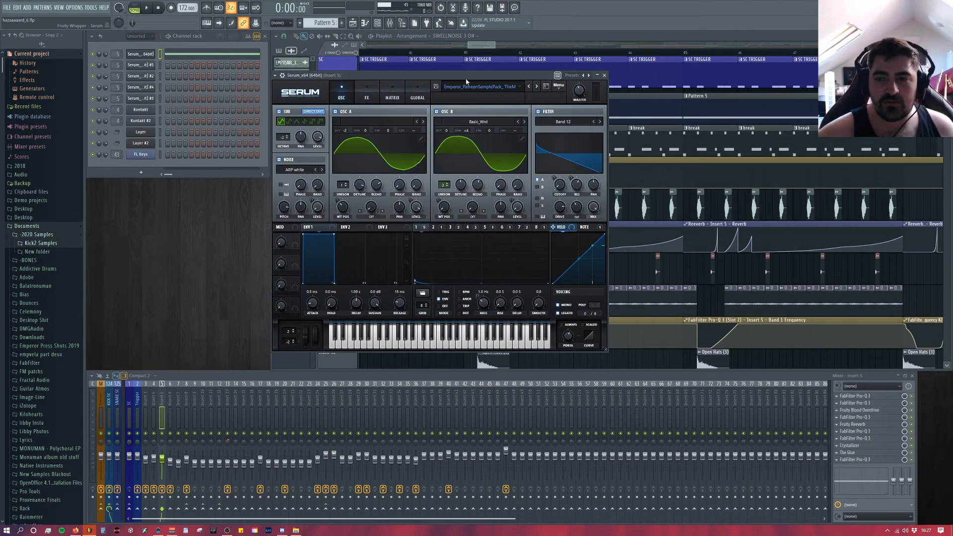
pyautogui.moveTo(493, 78); pyautogui.dragTo(560, 70)
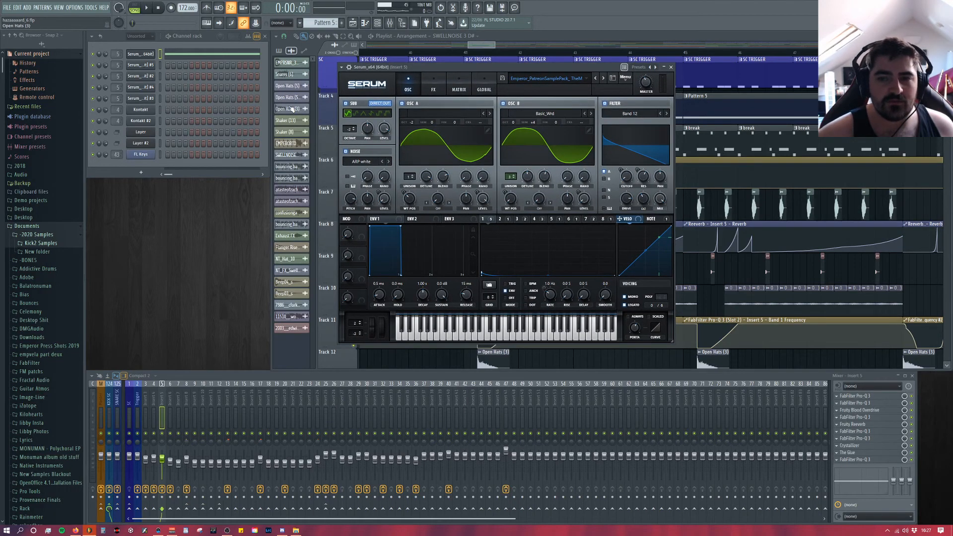
# Step: Step through Serum's LFOs up to LFO 8 twice to examine their shapes and which knobs they modulate
pyautogui.click(516, 219)
pyautogui.click(534, 220)
pyautogui.click(551, 220)
pyautogui.click(569, 220)
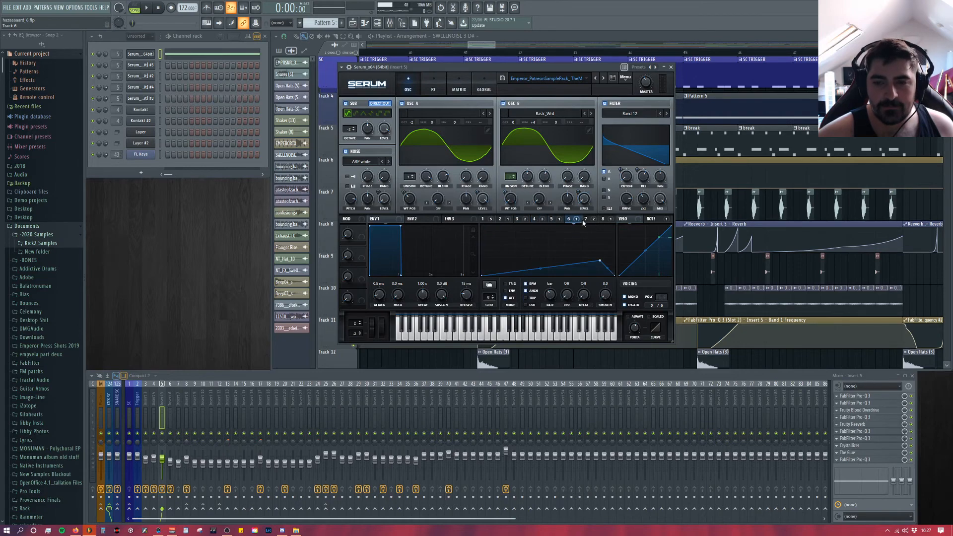
pyautogui.click(586, 220)
pyautogui.click(603, 220)
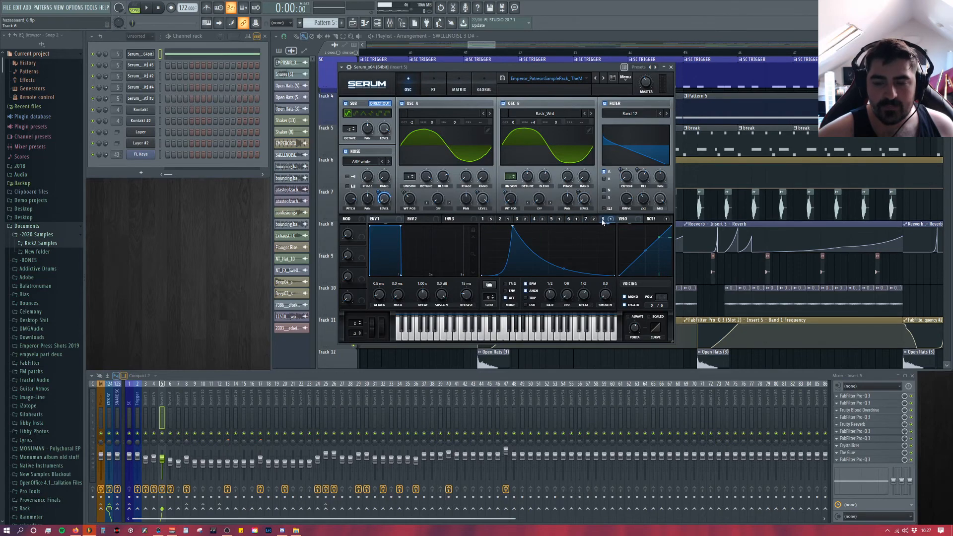
pyautogui.click(484, 220)
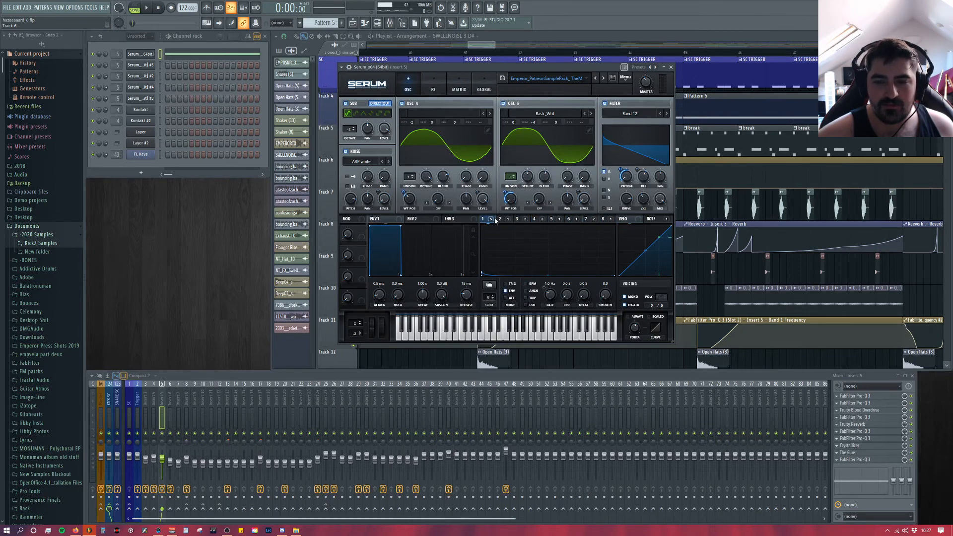
pyautogui.click(517, 220)
pyautogui.click(534, 219)
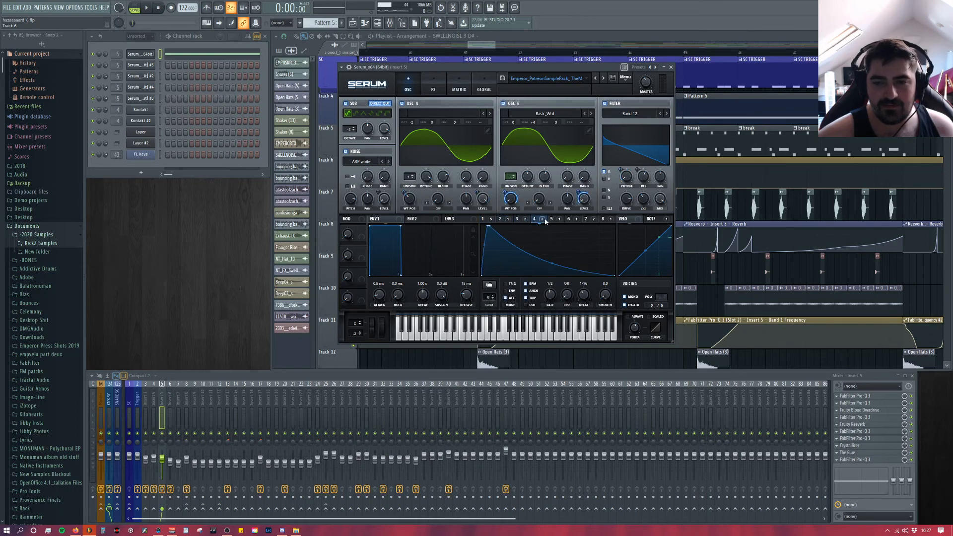
pyautogui.click(552, 219)
pyautogui.click(569, 220)
pyautogui.click(586, 219)
pyautogui.click(603, 219)
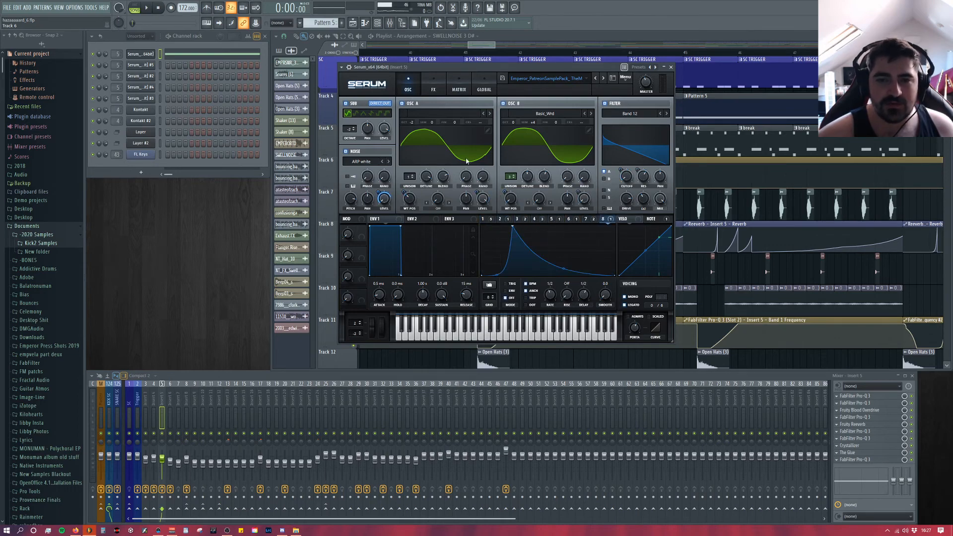
# Step: View Serum's effects and modulation matrix pages, return to the oscillator page, and close the plugin
pyautogui.click(433, 90)
pyautogui.click(459, 89)
pyautogui.click(408, 89)
pyautogui.click(671, 67)
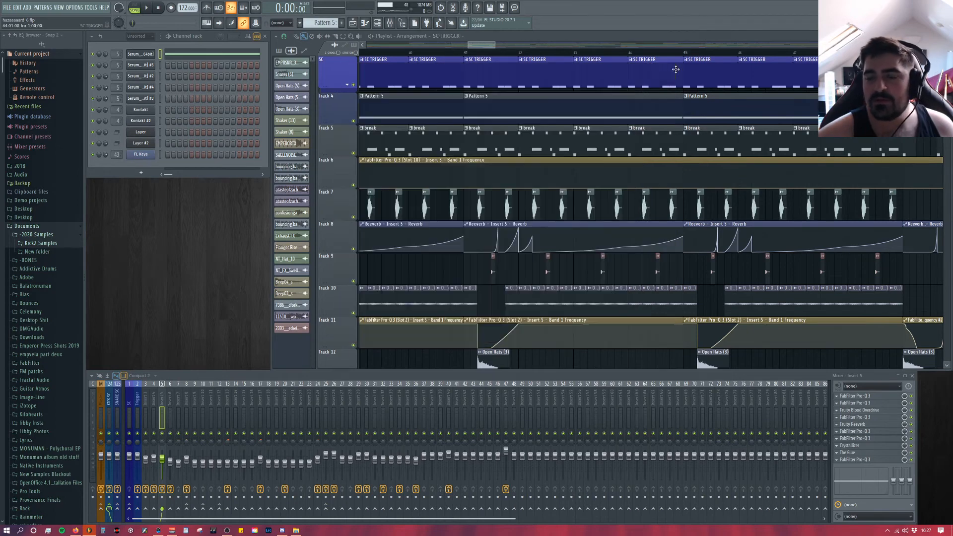
# Step: Examine the later sections of the arrangement, from the SC TRIGGER clips and Reverb automation down to the Insert 29 volume ramps
pyautogui.click(670, 72)
pyautogui.scroll(-3, 594, 222)
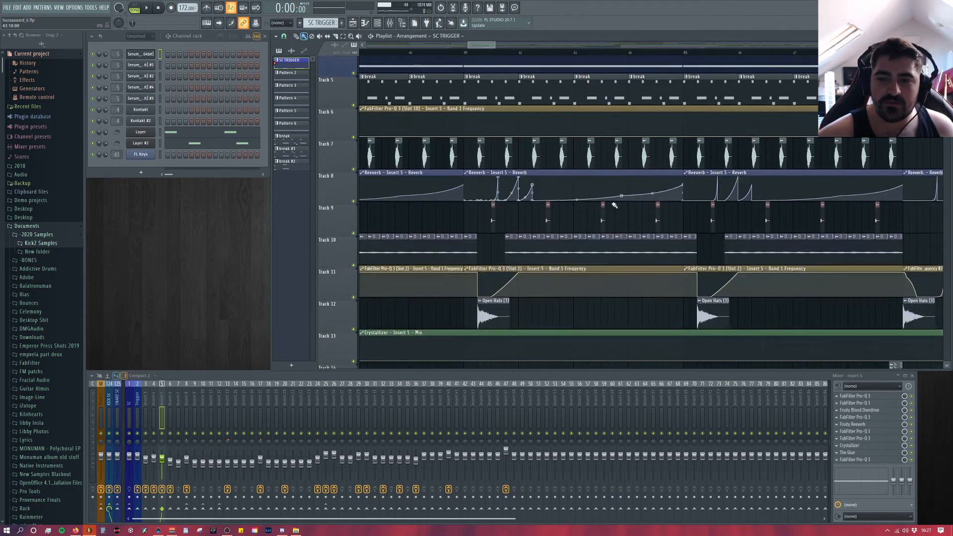
pyautogui.scroll(-6, 644, 205)
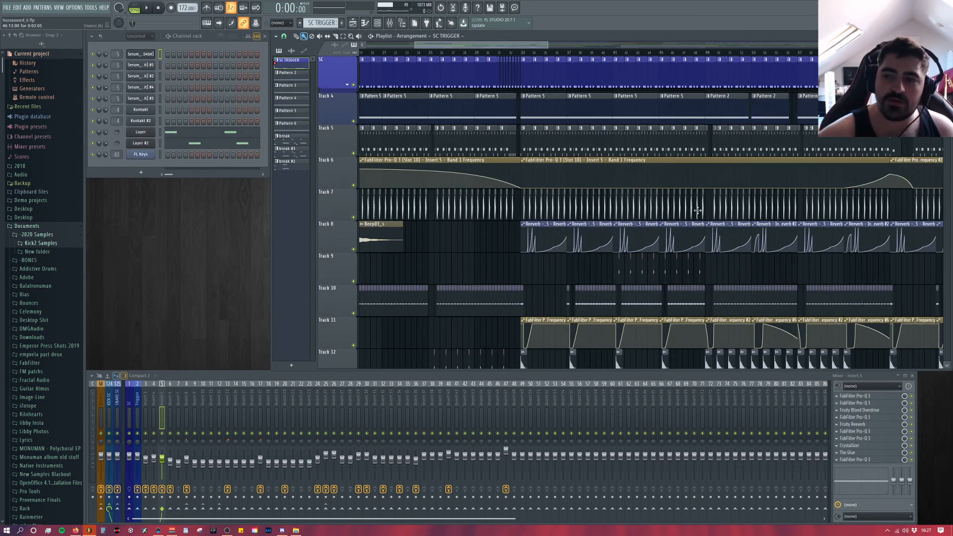
pyautogui.scroll(-5, 635, 214)
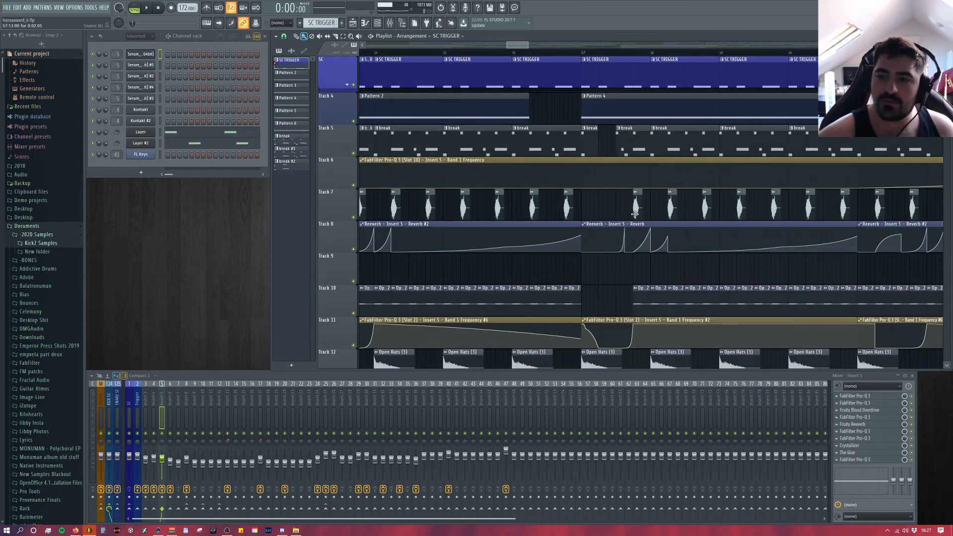
pyautogui.hscroll(8, 520, 67)
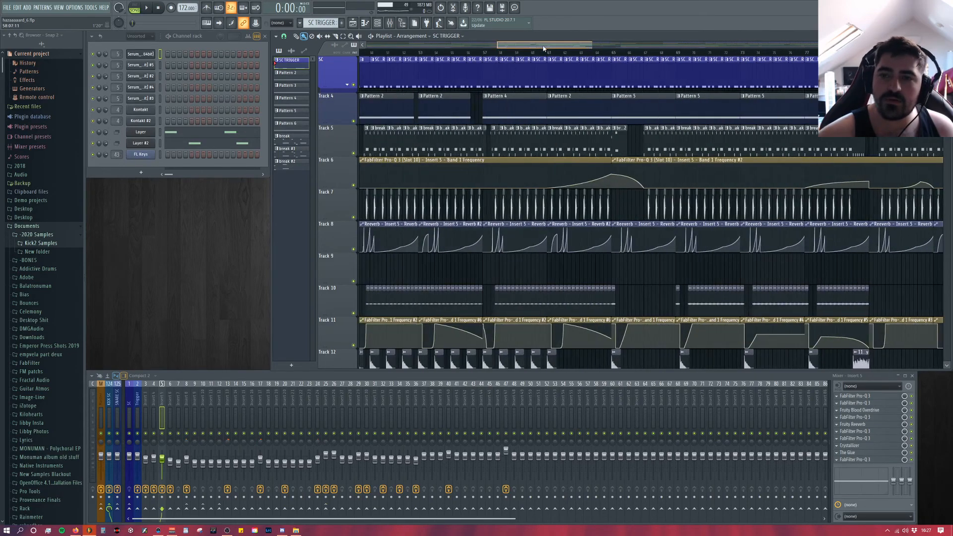
pyautogui.scroll(-4, 600, 166)
pyautogui.scroll(-10, 600, 165)
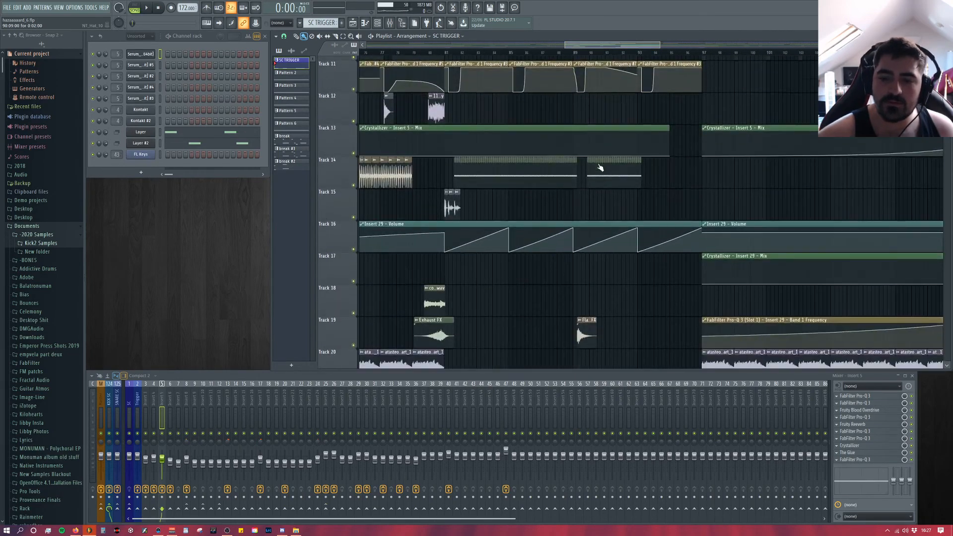
# Step: Examine the arrangement's lower automation and sample tracks down to Track 27, from bar 75 through the later breakdown
pyautogui.scroll(1, 604, 139)
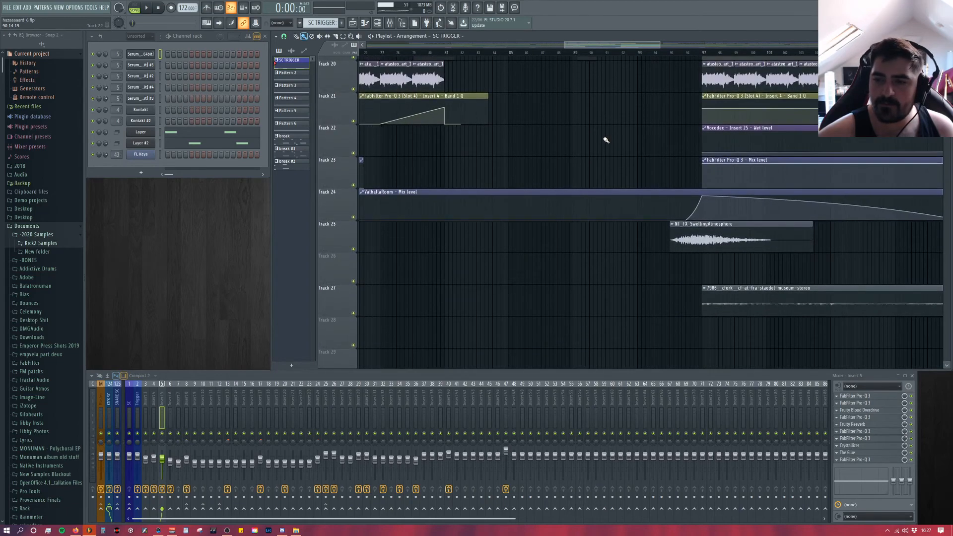
pyautogui.scroll(-4, 697, 174)
pyautogui.scroll(3, 809, 208)
pyautogui.scroll(-2, 646, 258)
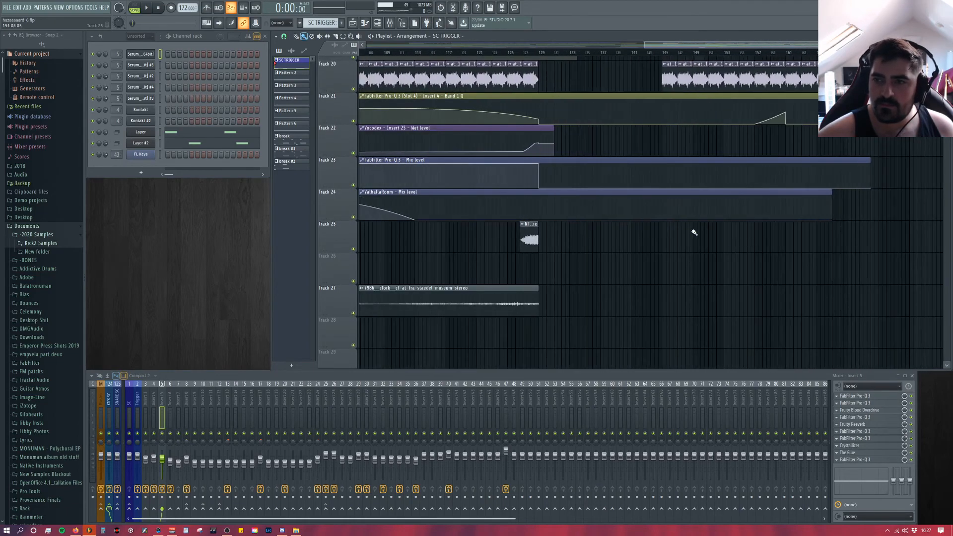
pyautogui.scroll(10, 692, 230)
pyautogui.scroll(-3, 614, 233)
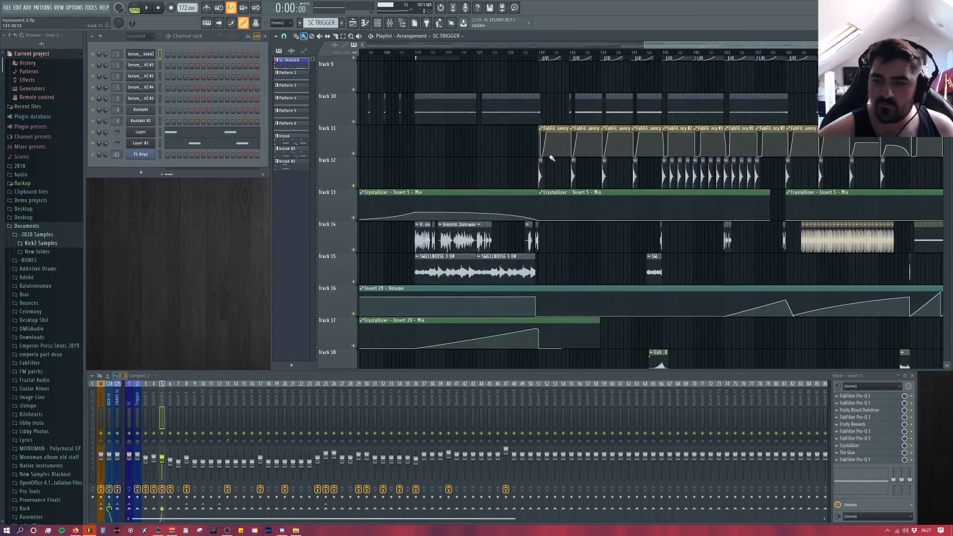
# Step: Play the second drop from bar 129 briefly, and place the playhead at bar 113
pyautogui.press('space')
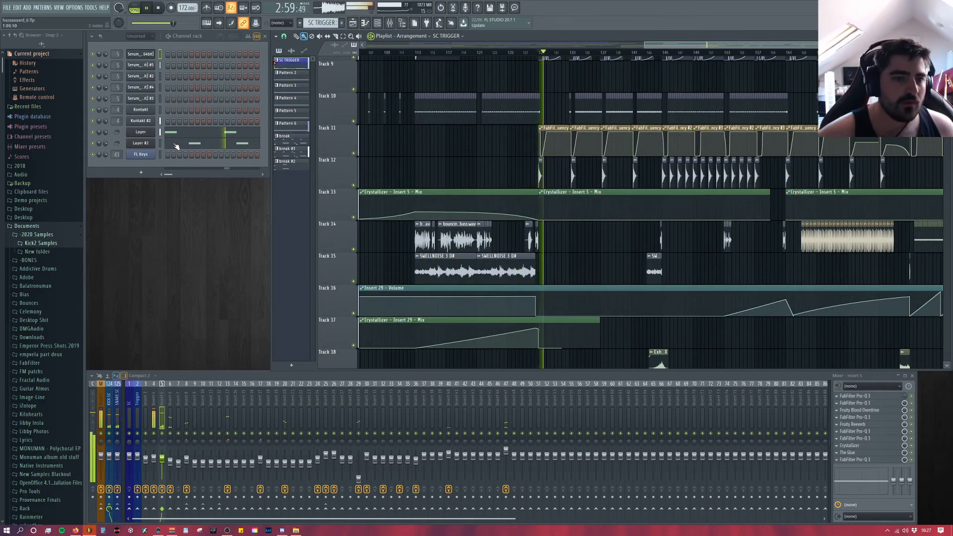
pyautogui.press('space')
pyautogui.scroll(6, 464, 185)
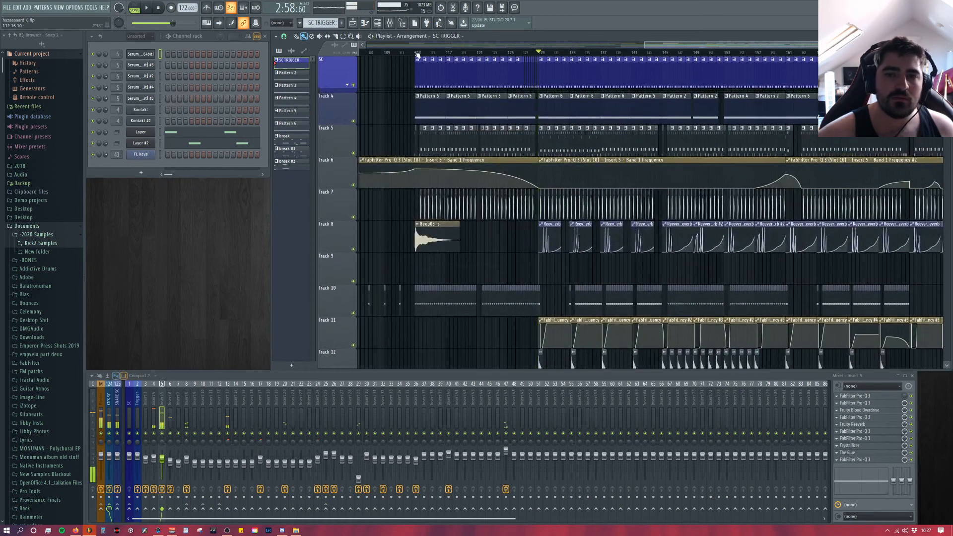
pyautogui.click(415, 52)
pyautogui.moveTo(710, 44); pyautogui.dragTo(432, 47)
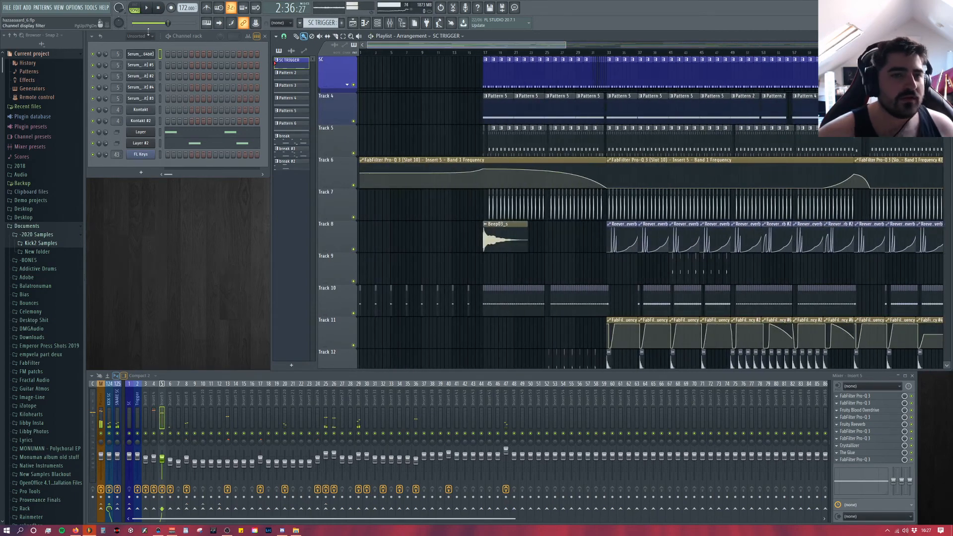
# Step: Examine the SC TRIGGER clips around bar 33 and the kick and snare sidechain volume envelopes grouped under the SC track
pyautogui.scroll(5, 543, 133)
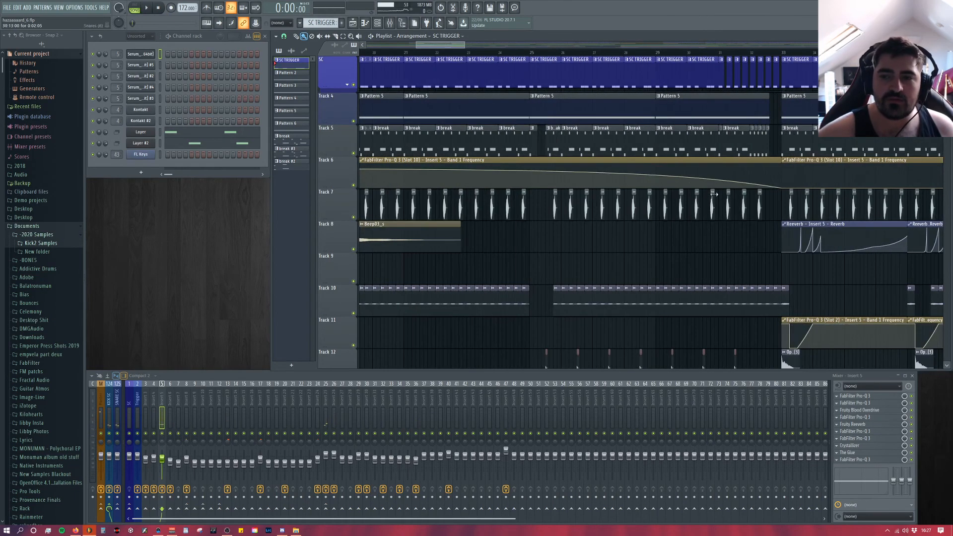
pyautogui.moveTo(442, 48); pyautogui.dragTo(472, 48)
pyautogui.scroll(1, 449, 119)
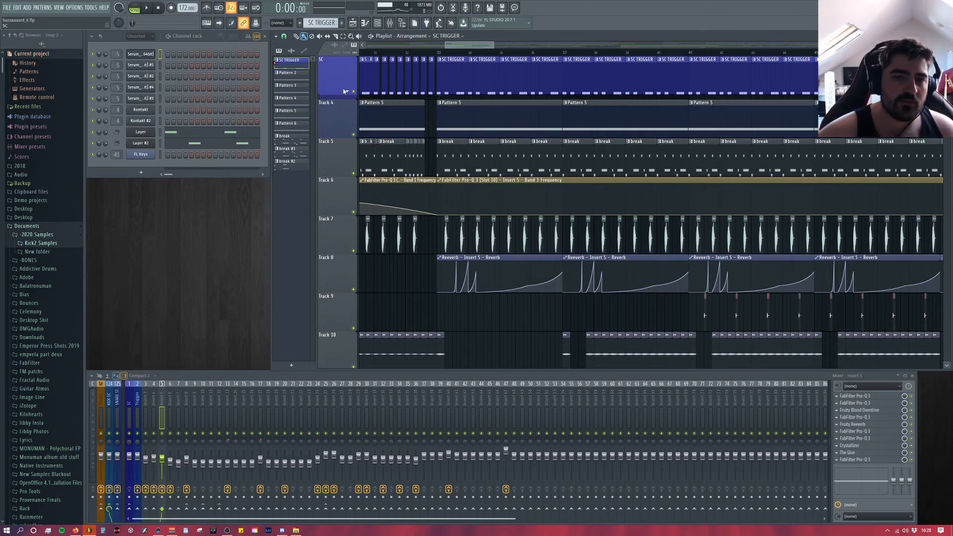
pyautogui.scroll(3, 345, 91)
pyautogui.scroll(5, 436, 159)
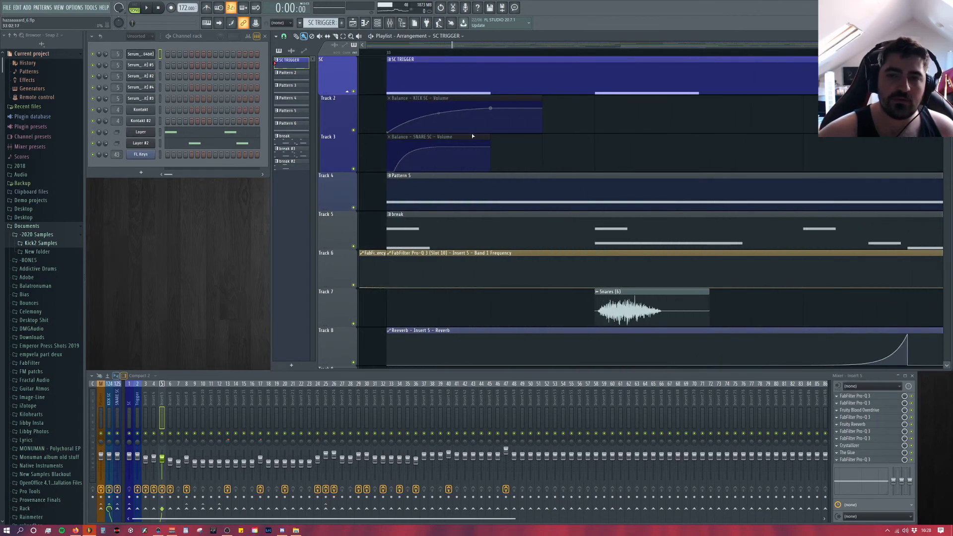
pyautogui.scroll(-3, 342, 91)
pyautogui.scroll(-5, 640, 78)
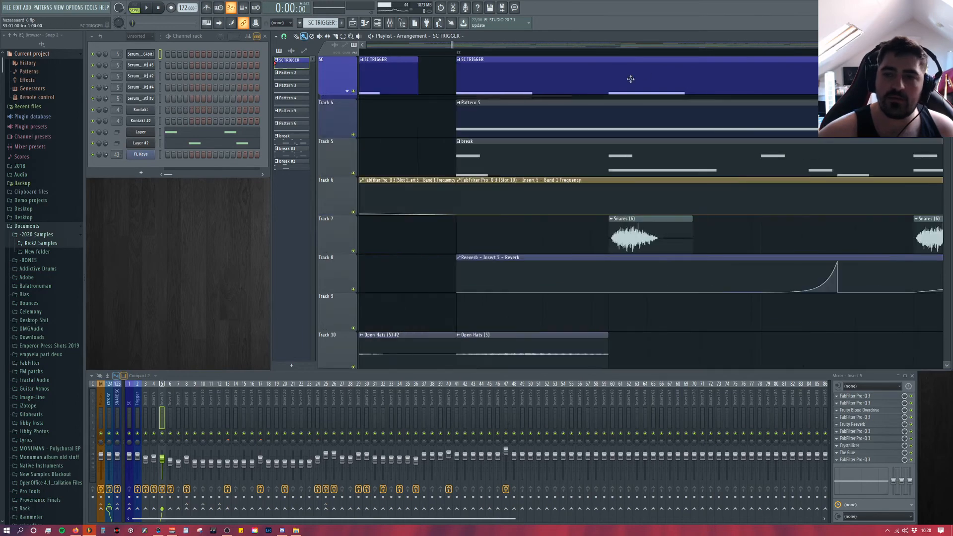
pyautogui.scroll(-5, 670, 99)
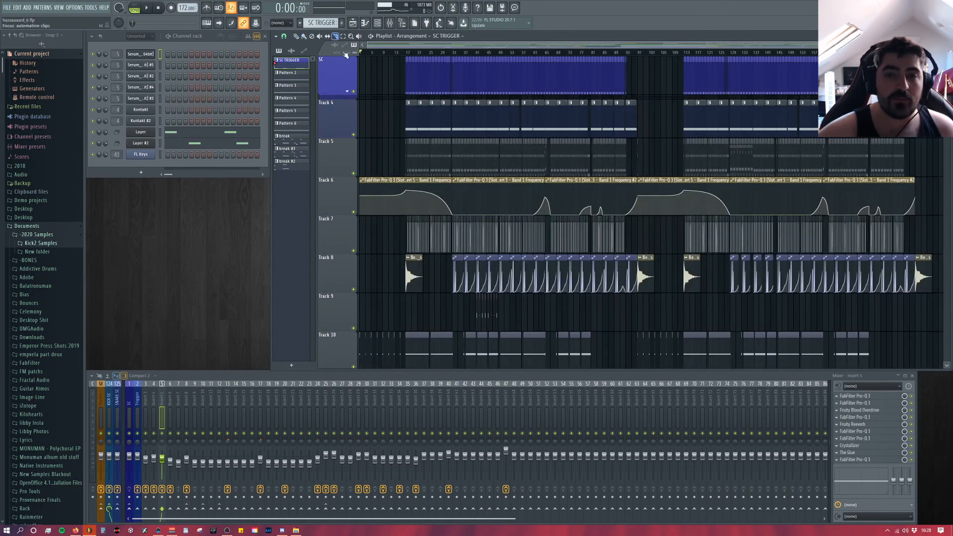
pyautogui.scroll(8, 465, 118)
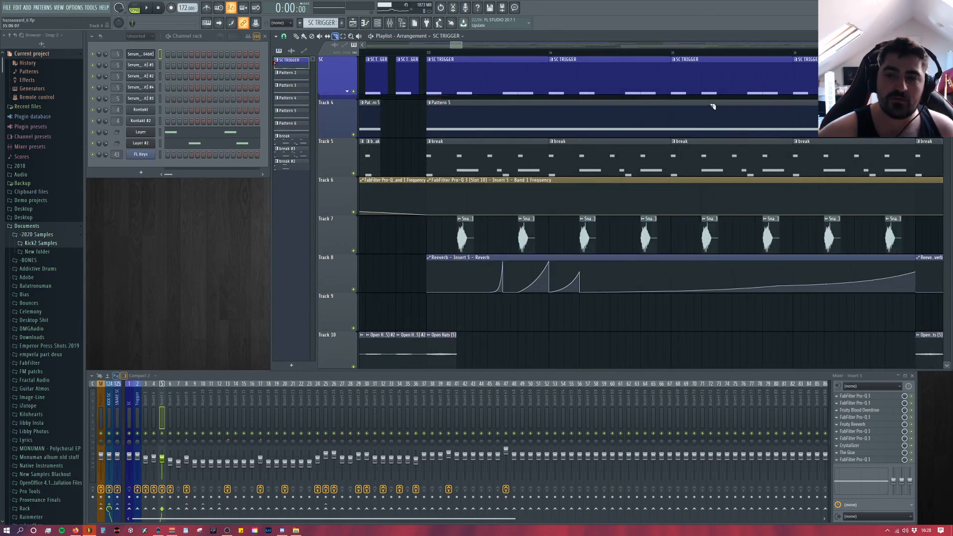
pyautogui.scroll(3, 517, 110)
pyautogui.scroll(-8, 442, 94)
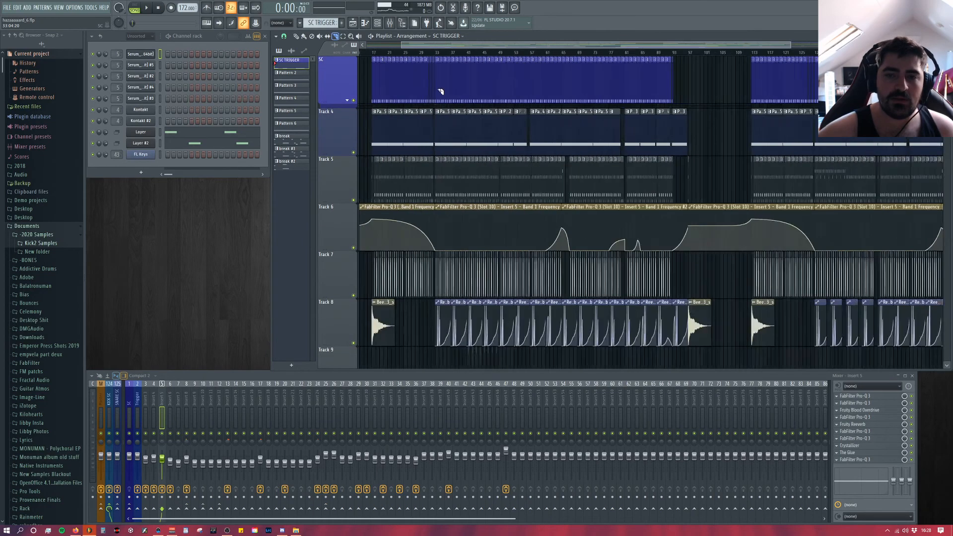
# Step: Select all the SC TRIGGER clips and shift them slightly ahead of the bar 33 downbeat
pyautogui.moveTo(391, 74); pyautogui.dragTo(944, 82)
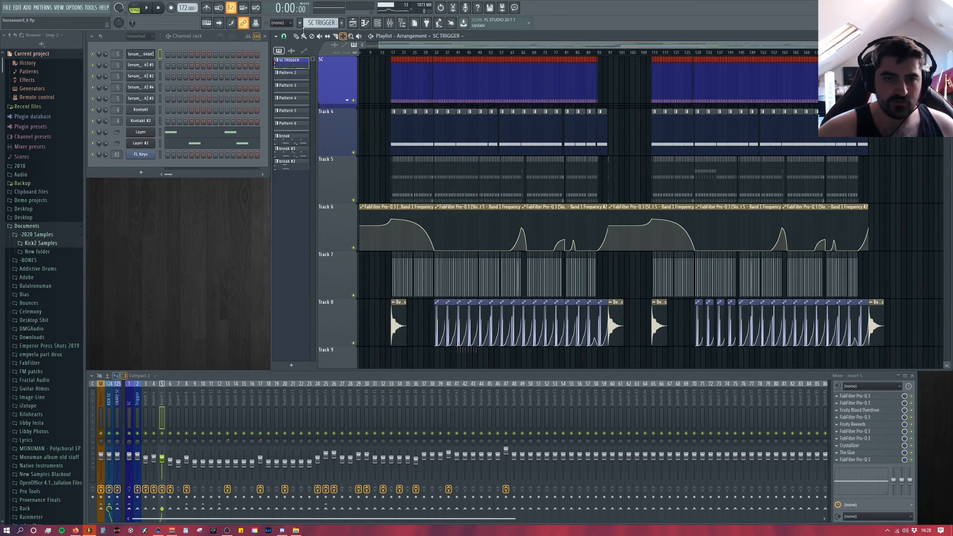
pyautogui.scroll(3, 378, 95)
pyautogui.scroll(2, 437, 47)
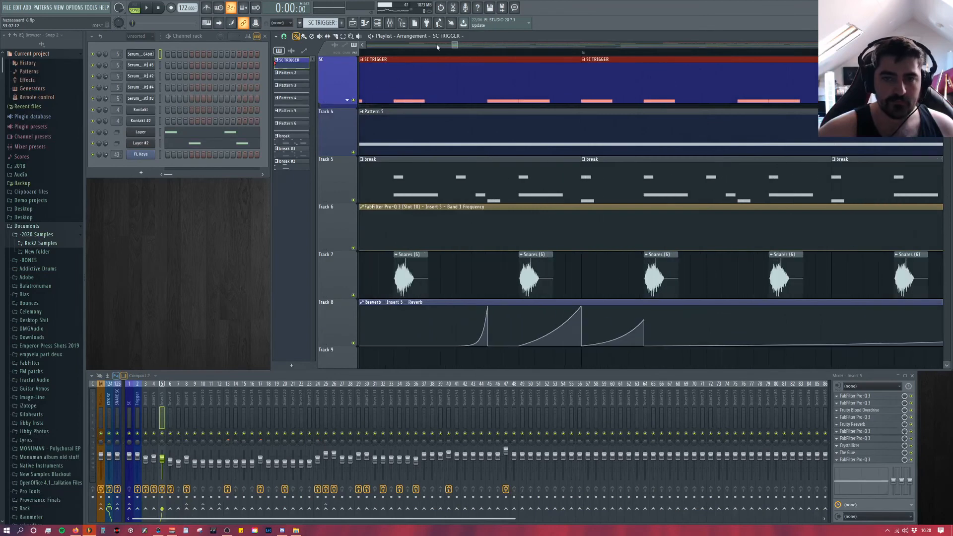
pyautogui.moveTo(456, 45); pyautogui.dragTo(454, 45)
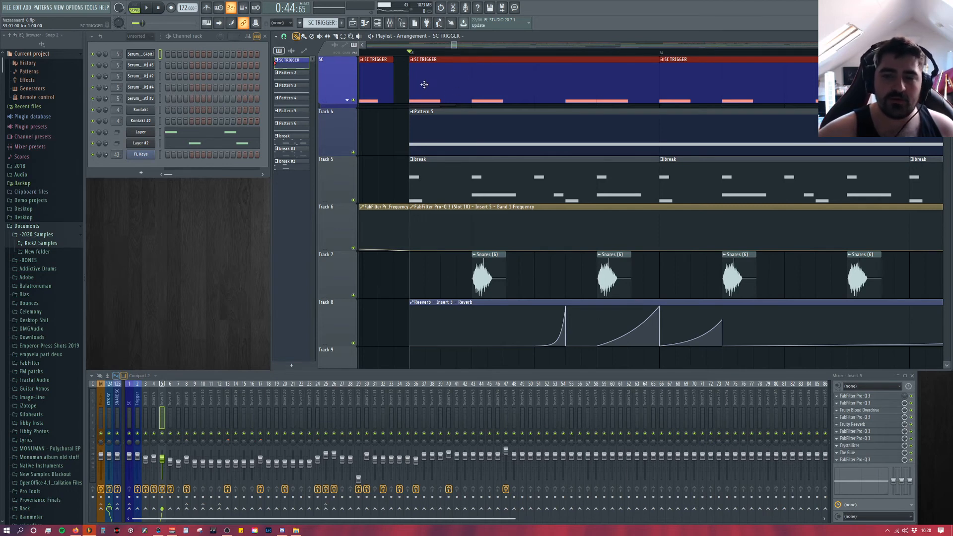
pyautogui.scroll(5, 422, 87)
pyautogui.scroll(3, 419, 92)
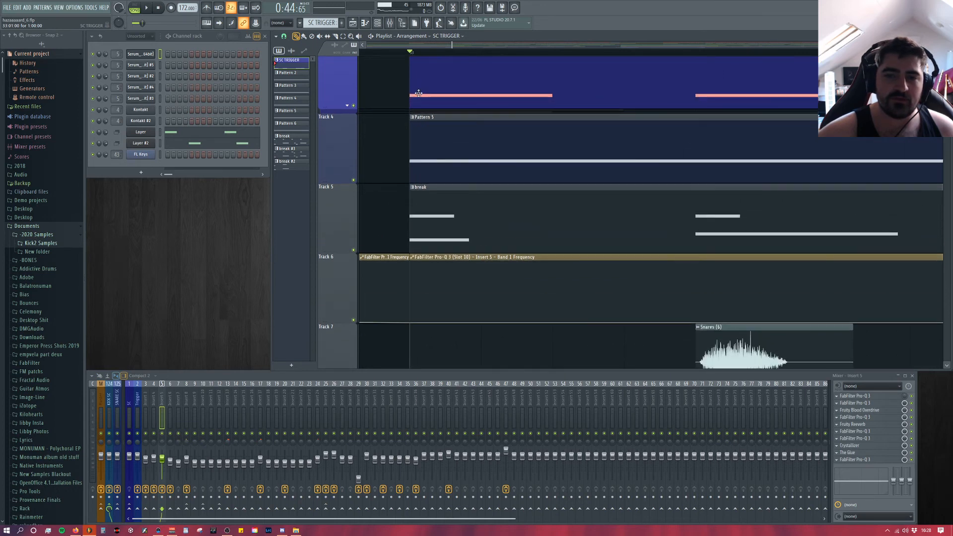
pyautogui.scroll(1, 420, 94)
pyautogui.moveTo(446, 95); pyautogui.dragTo(433, 97)
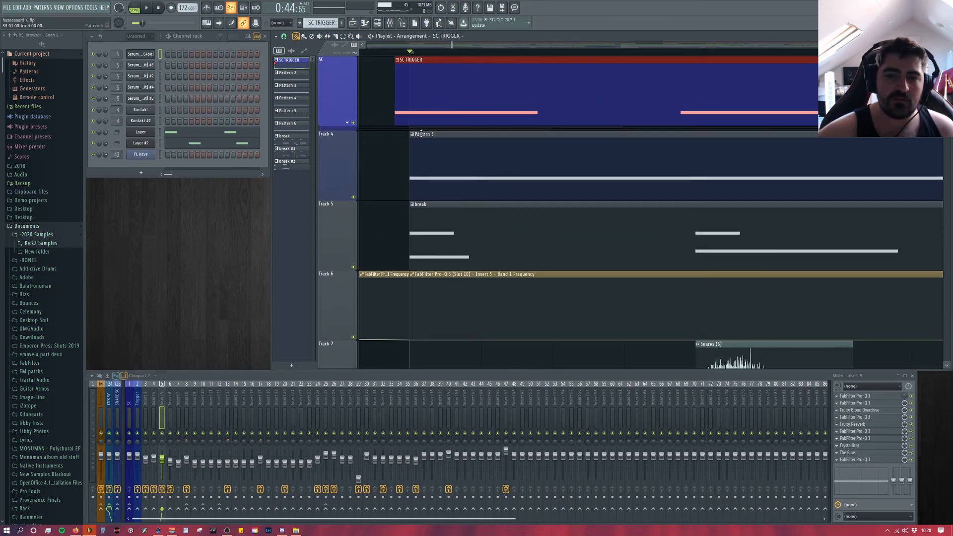
# Step: Play the early sidechain triggers, reduce their offset slightly, and restore the clips' alignment to bar 33
pyautogui.press('space')
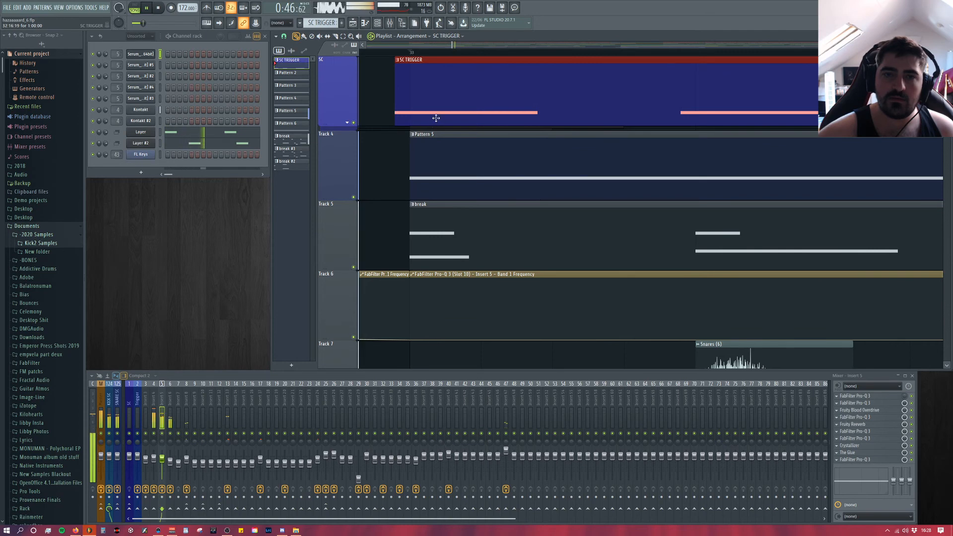
pyautogui.moveTo(436, 118); pyautogui.dragTo(444, 118)
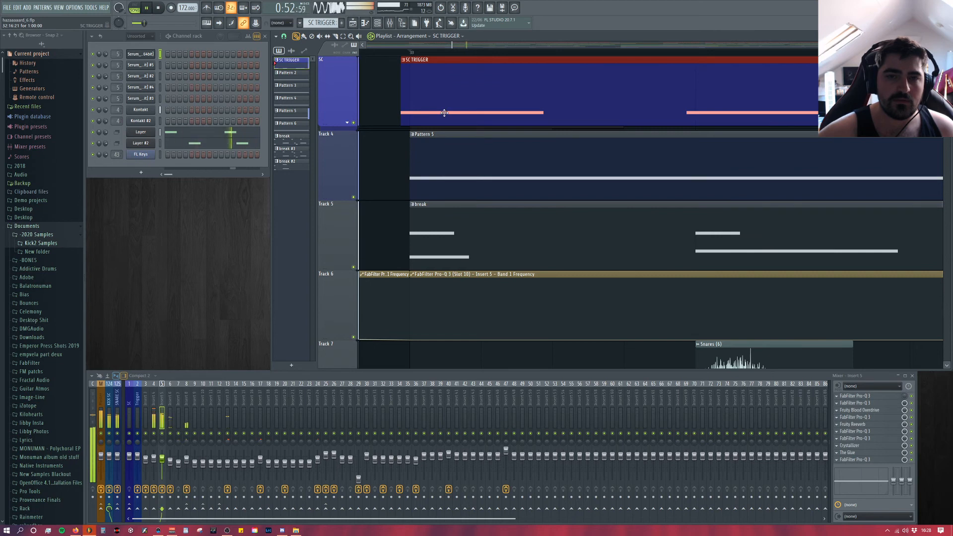
pyautogui.press('space')
pyautogui.moveTo(445, 113); pyautogui.dragTo(456, 111)
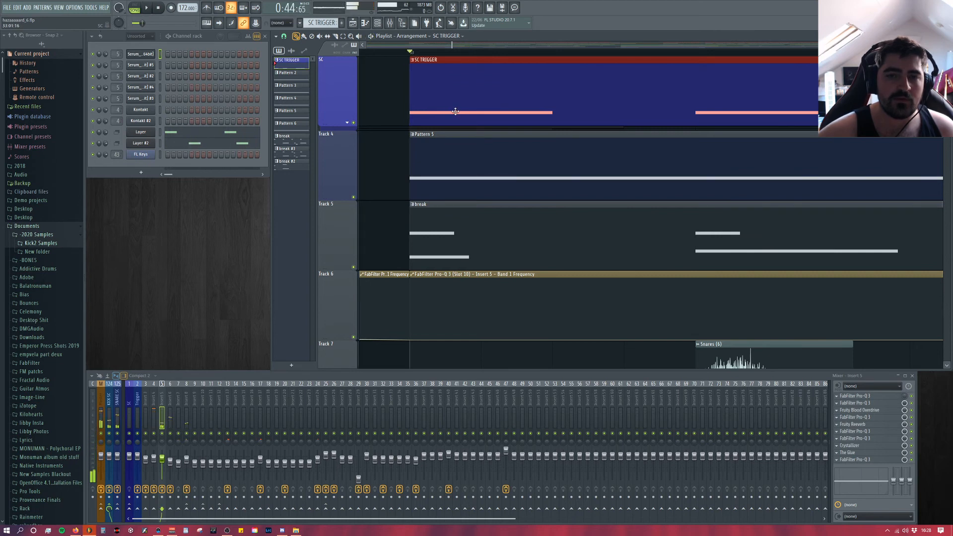
pyautogui.hotkey('ctrl', 'z')
# Step: Place the playhead at bar 49 and mute the break clips on Track 5
pyautogui.scroll(-8, 462, 119)
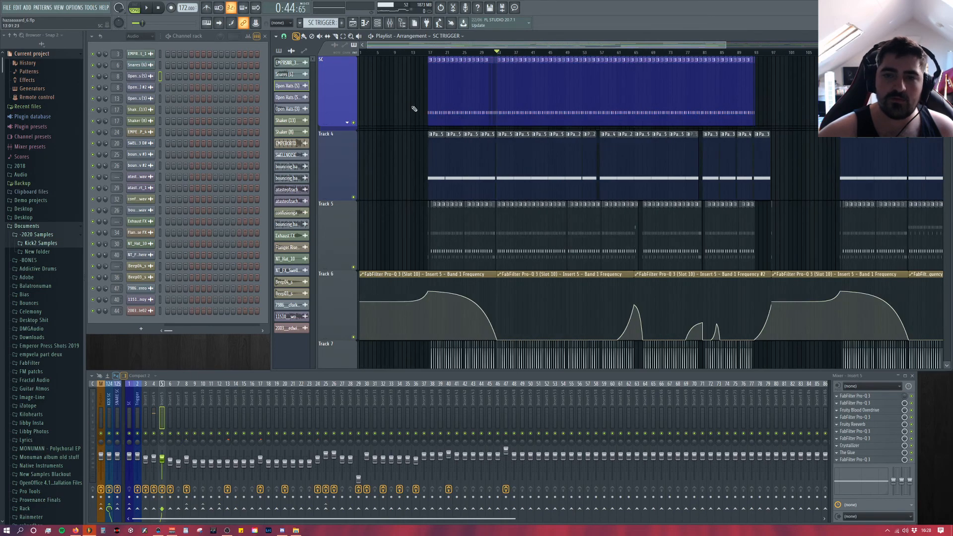
pyautogui.scroll(-5, 540, 111)
pyautogui.scroll(8, 544, 120)
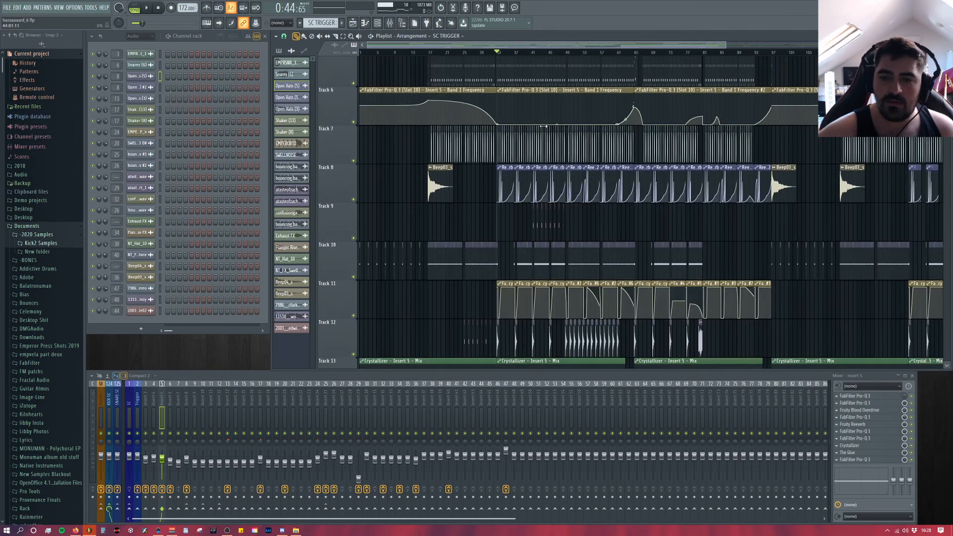
pyautogui.scroll(-5, 610, 297)
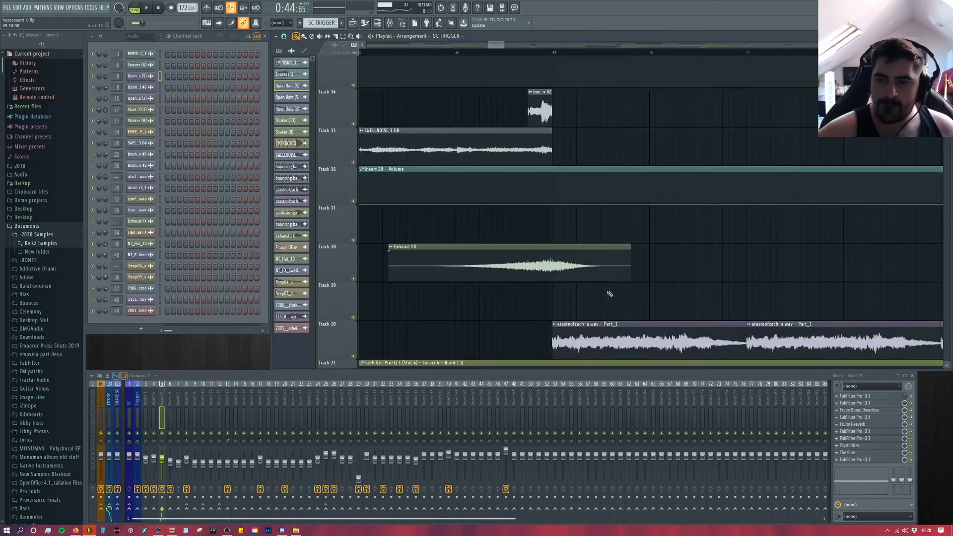
pyautogui.scroll(3, 610, 293)
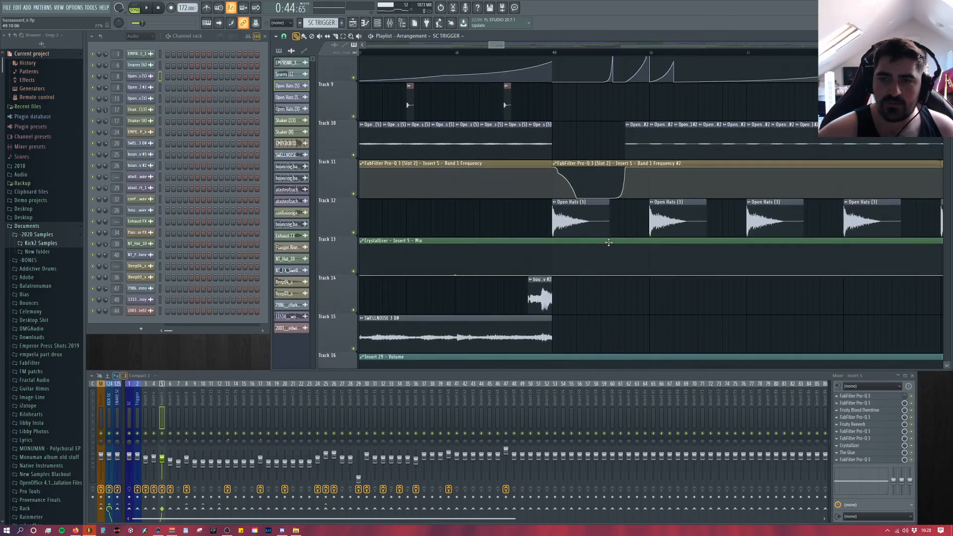
pyautogui.click(553, 53)
pyautogui.scroll(1, 472, 174)
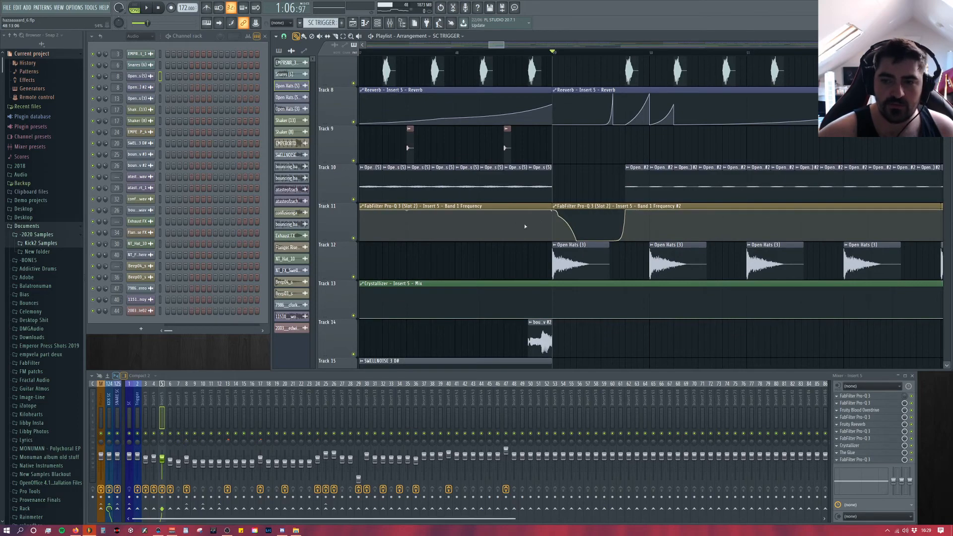
pyautogui.scroll(4, 367, 155)
pyautogui.click(354, 173)
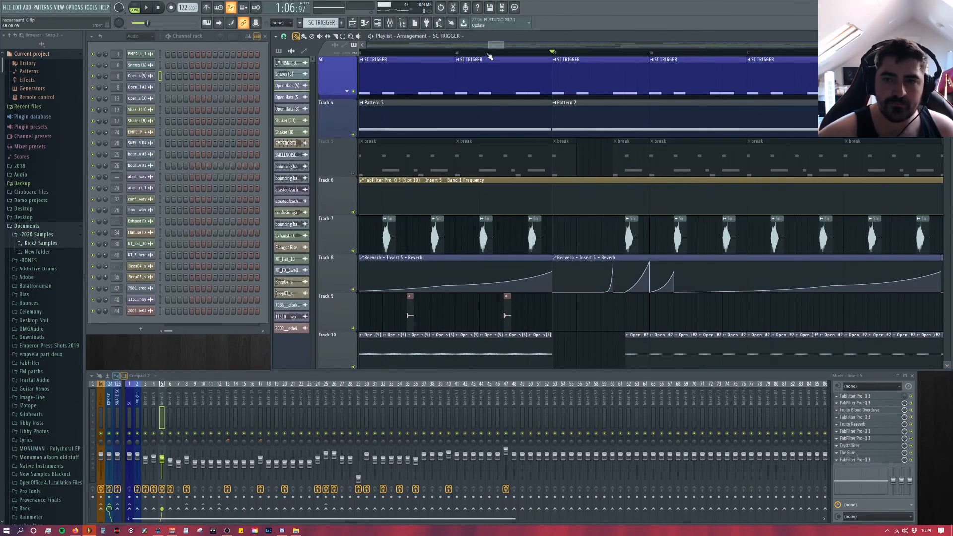
# Step: Play the drop from bar 41 with the break track muted to hear the Open Hats and Insert 5 filter automation
pyautogui.scroll(-6, 428, 164)
pyautogui.scroll(2, 420, 276)
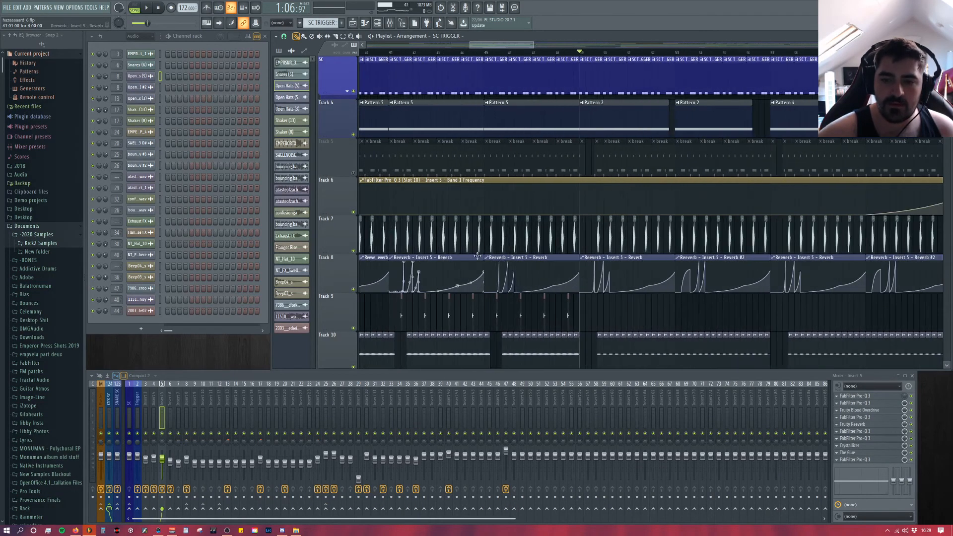
pyautogui.scroll(-5, 416, 185)
pyautogui.click(391, 53)
pyautogui.scroll(6, 392, 54)
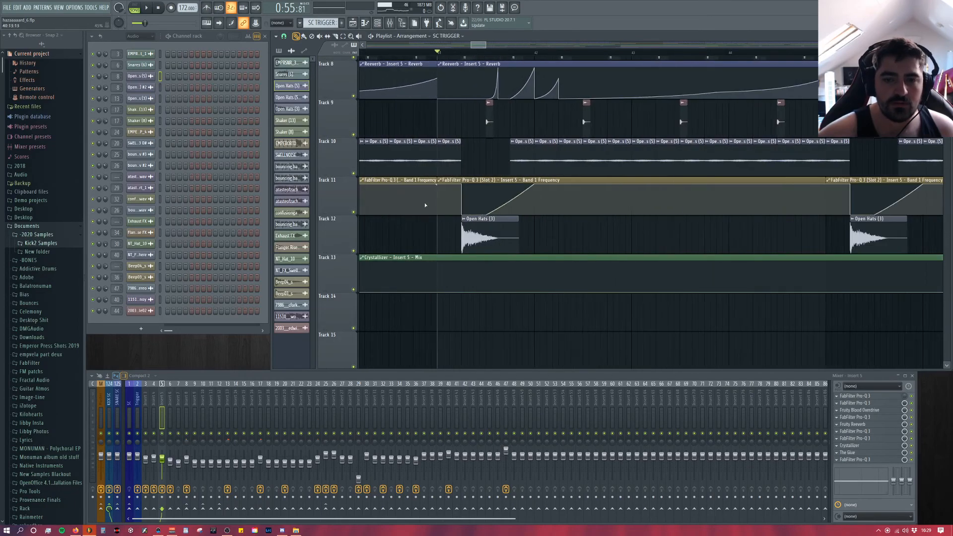
pyautogui.press('space')
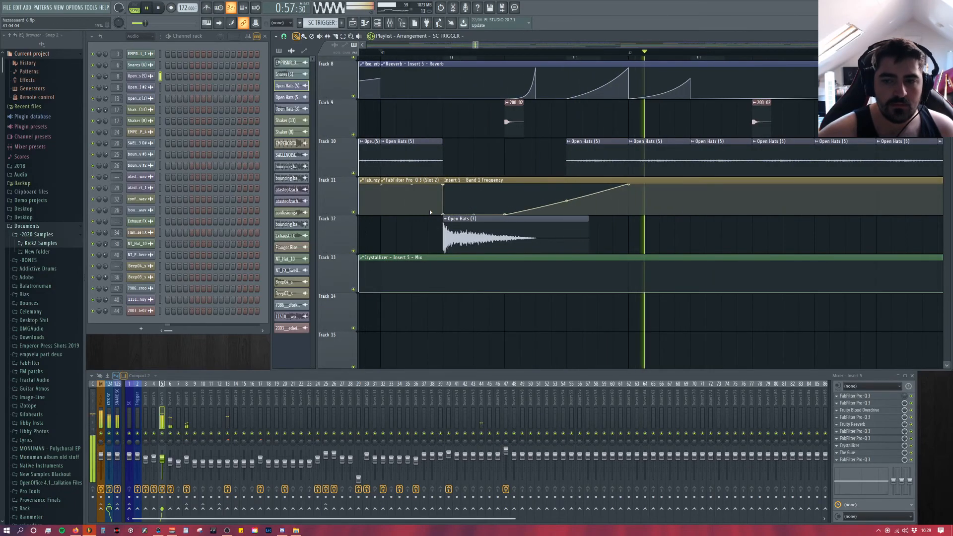
pyautogui.press('space')
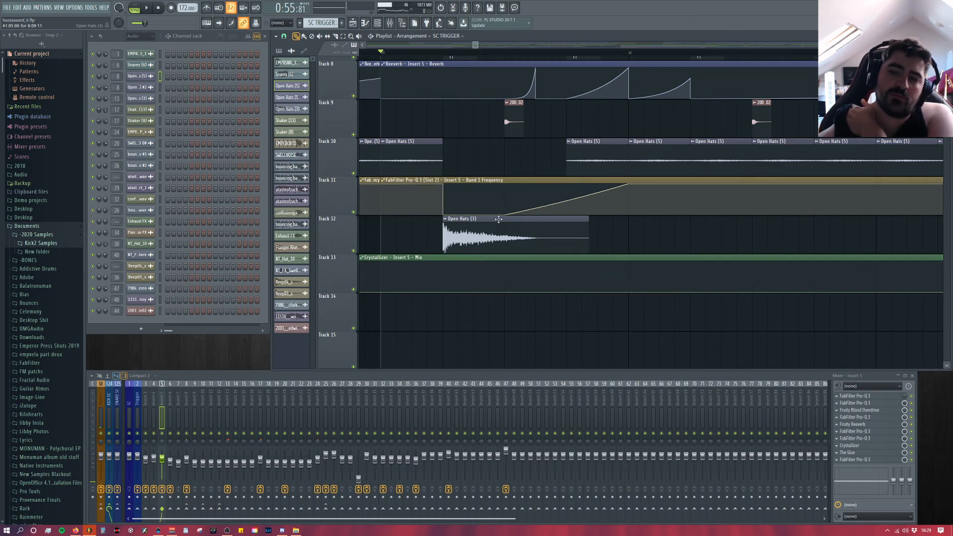
# Step: Examine the tracks around bar 41, from the snares and reverb automation down to the NT_FX_SwellingAtmosphere clip on Track 25
pyautogui.scroll(-3, 475, 45)
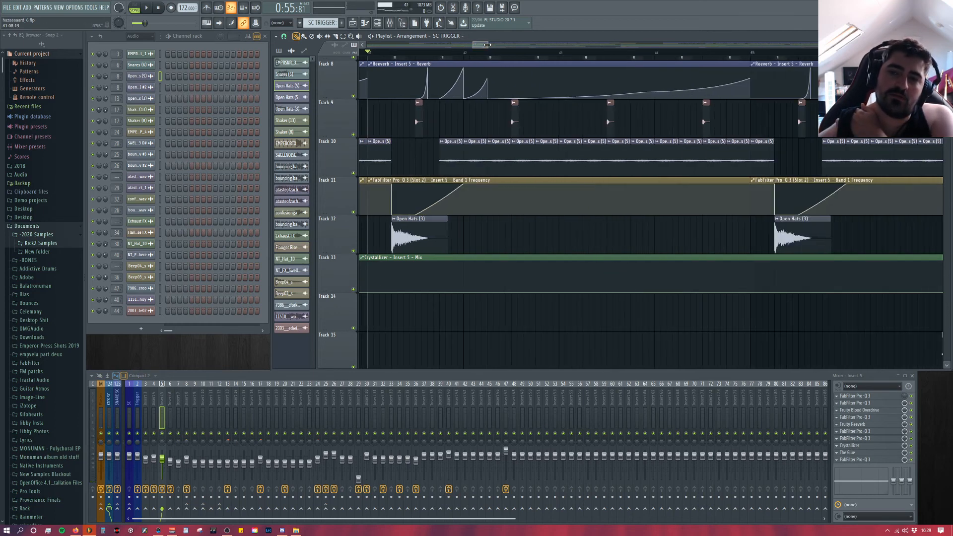
pyautogui.scroll(2, 496, 149)
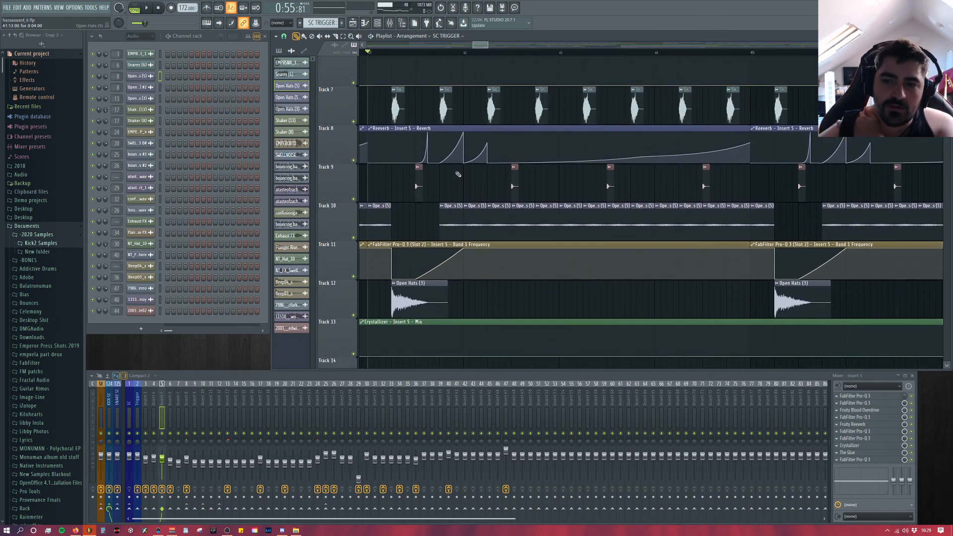
pyautogui.scroll(-6, 532, 179)
pyautogui.scroll(-10, 519, 167)
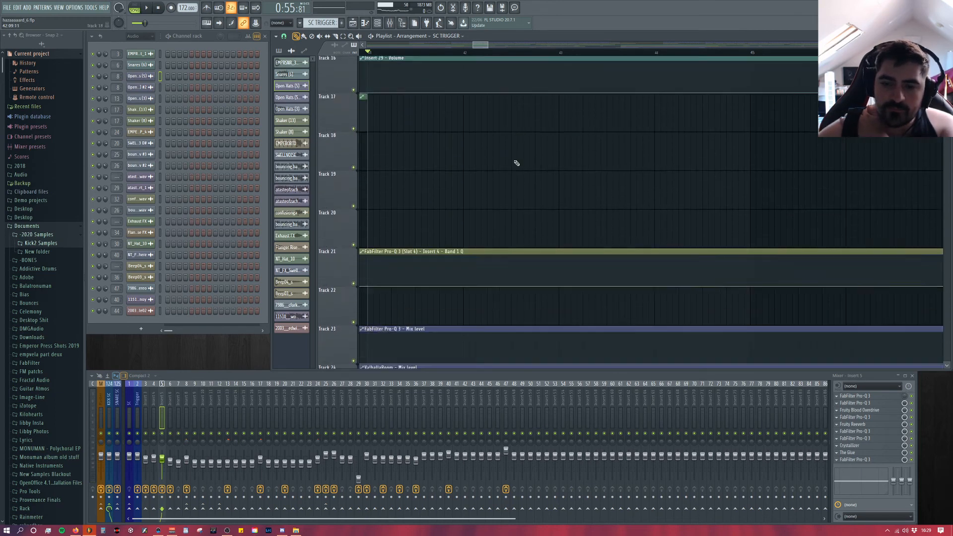
pyautogui.scroll(-4, 720, 219)
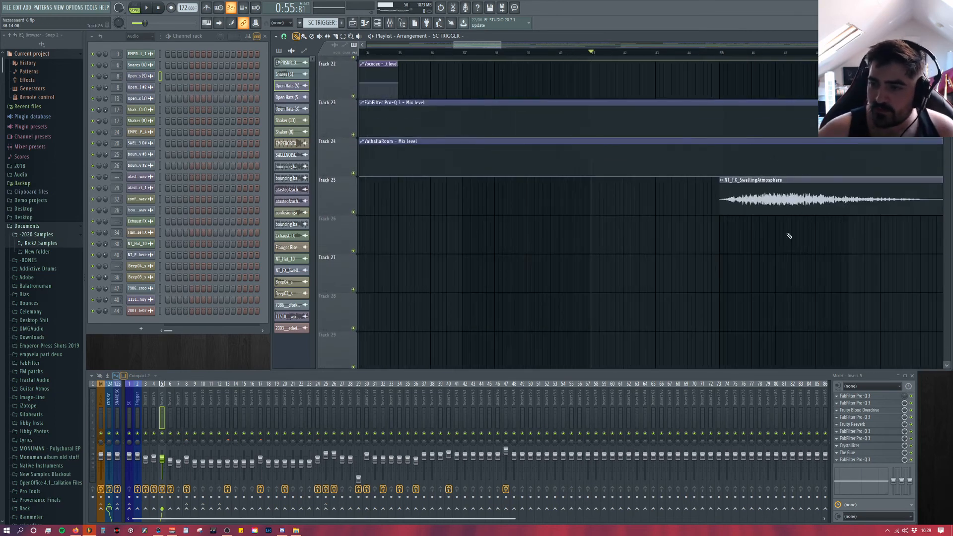
# Step: Play the drop from bar 45 with the NT_FX_SwellingAtmosphere sampler settings open while reviewing the tracks, and close the sampler
pyautogui.scroll(4, 792, 236)
pyautogui.click(532, 53)
pyautogui.doubleClick(586, 185)
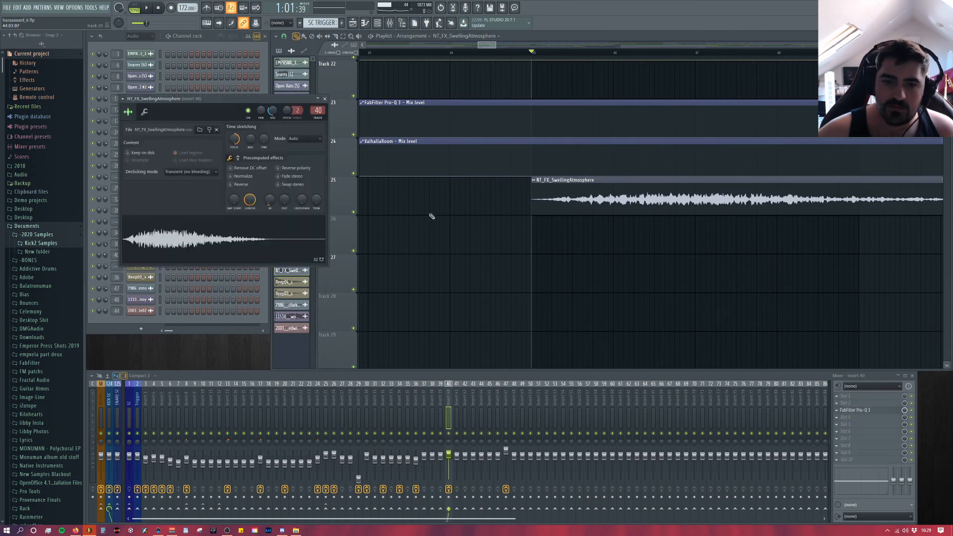
pyautogui.press('space')
pyautogui.moveTo(495, 46); pyautogui.dragTo(562, 46)
pyautogui.scroll(13, 358, 196)
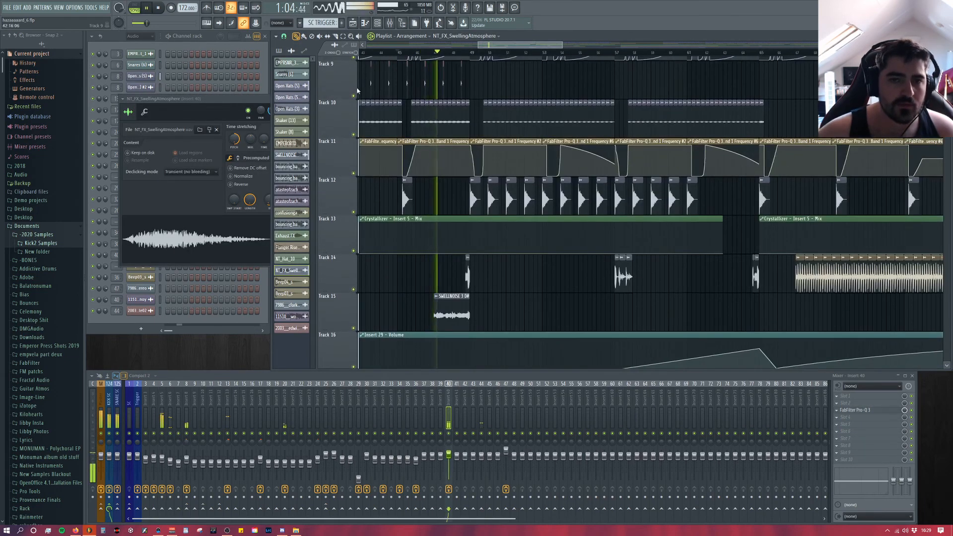
pyautogui.scroll(2, 480, 197)
pyautogui.scroll(-4, 481, 197)
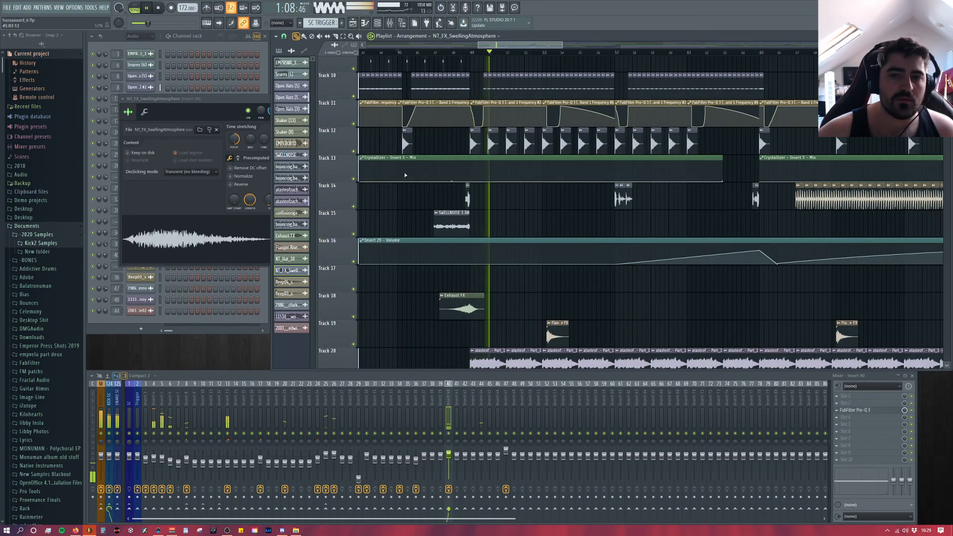
pyautogui.scroll(4, 502, 230)
pyautogui.scroll(6, 500, 230)
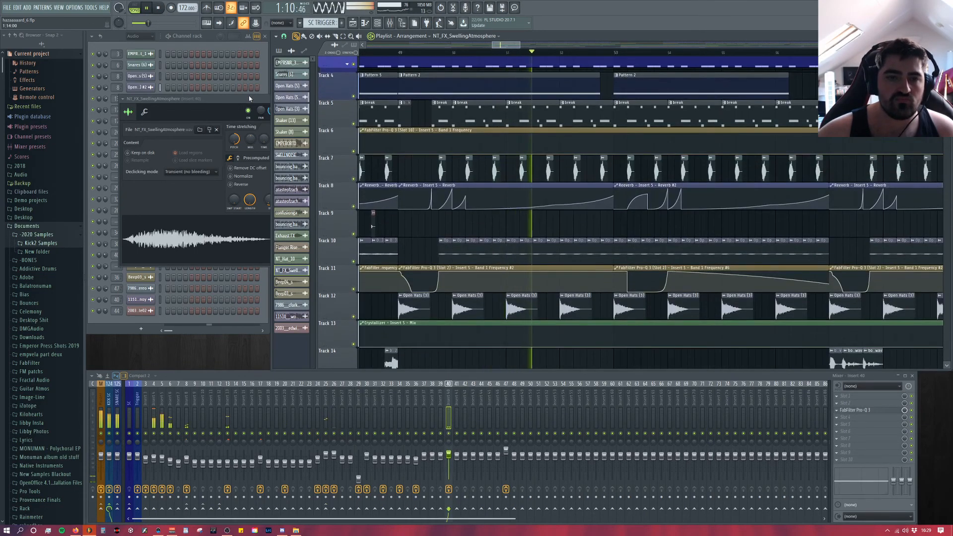
pyautogui.click(249, 99)
pyautogui.click(326, 99)
# Step: Open Pattern 2's piano roll and its Serum #2 instrument to examine the patch, and close both
pyautogui.doubleClick(455, 74)
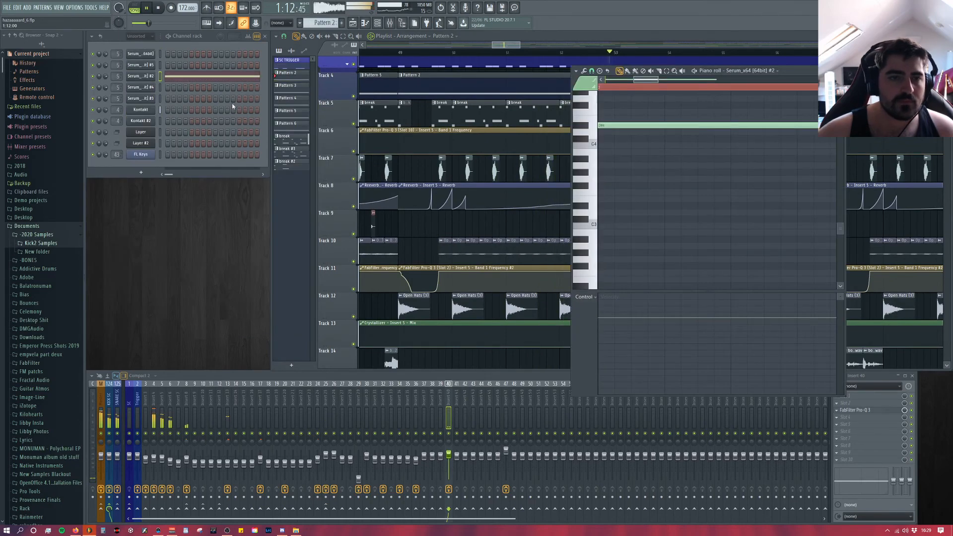
pyautogui.press('space')
pyautogui.click(151, 78)
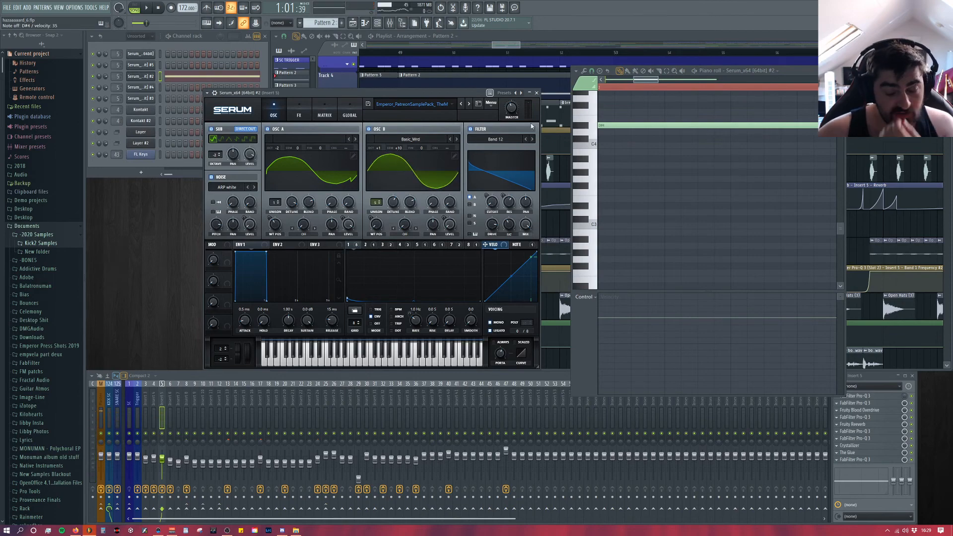
pyautogui.click(536, 93)
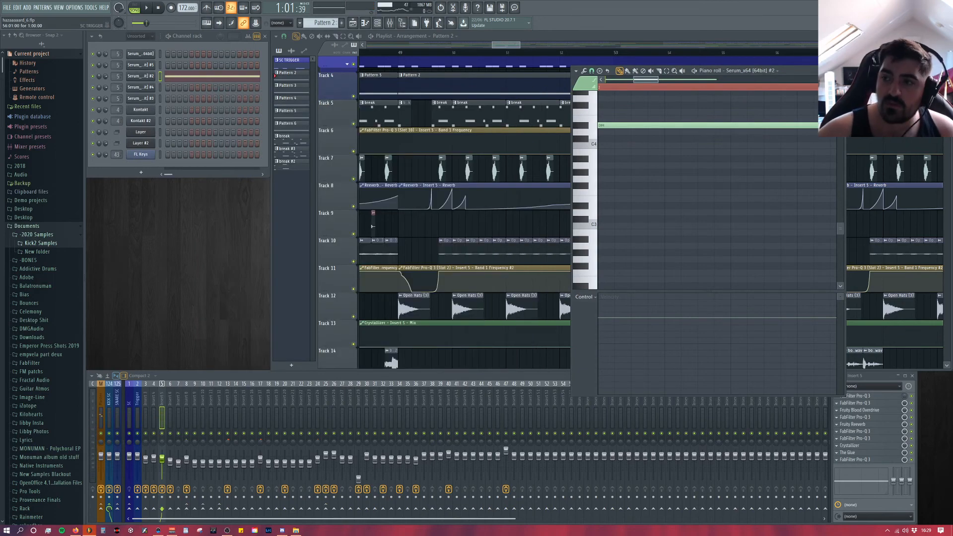
pyautogui.press('Escape')
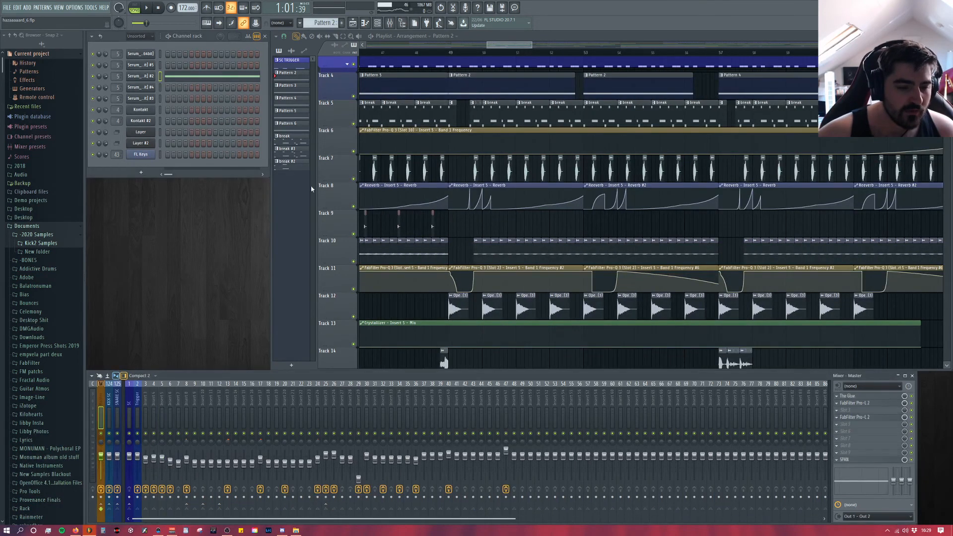
# Step: Open The Glue on the Master, play the drop to watch its compression, and close the plugin
pyautogui.click(879, 397)
pyautogui.moveTo(152, 72); pyautogui.dragTo(173, 93)
pyautogui.press('space')
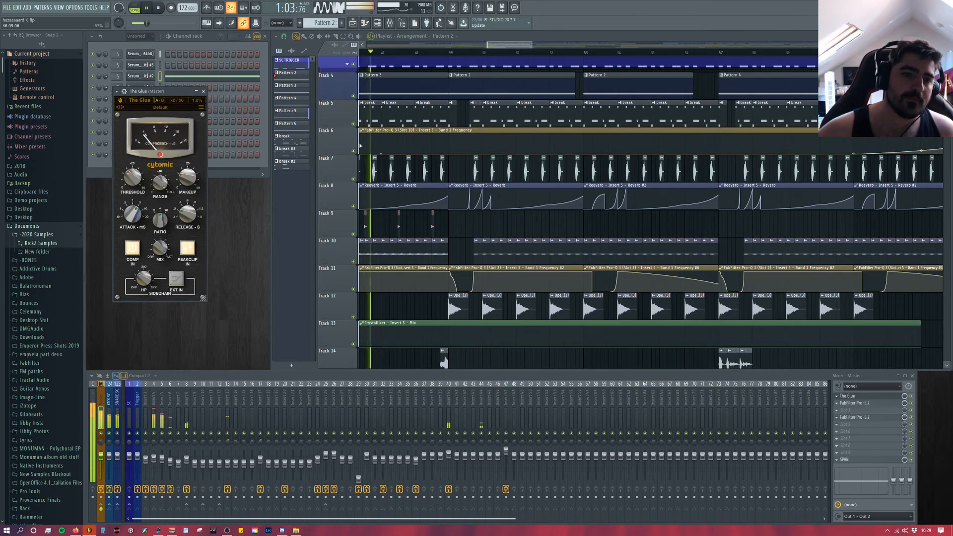
pyautogui.press('space')
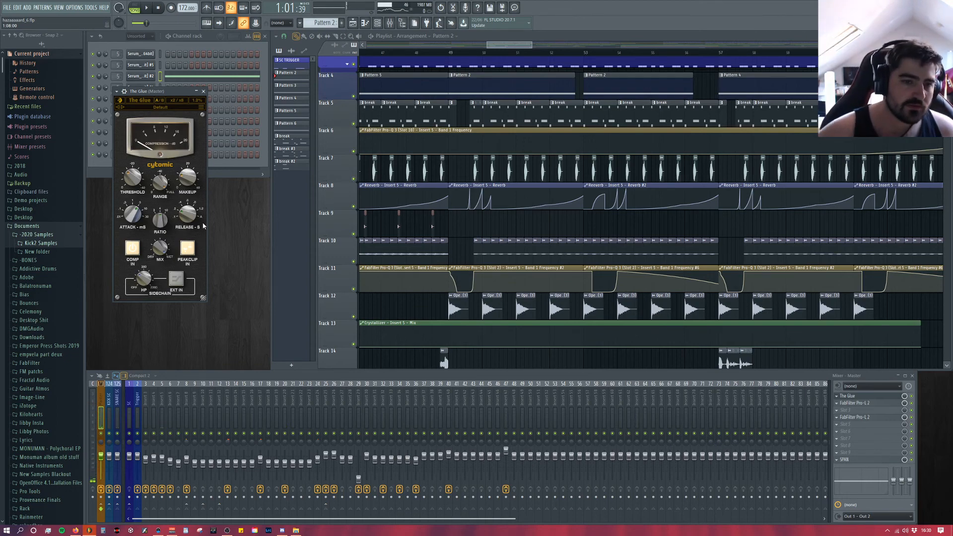
pyautogui.click(203, 92)
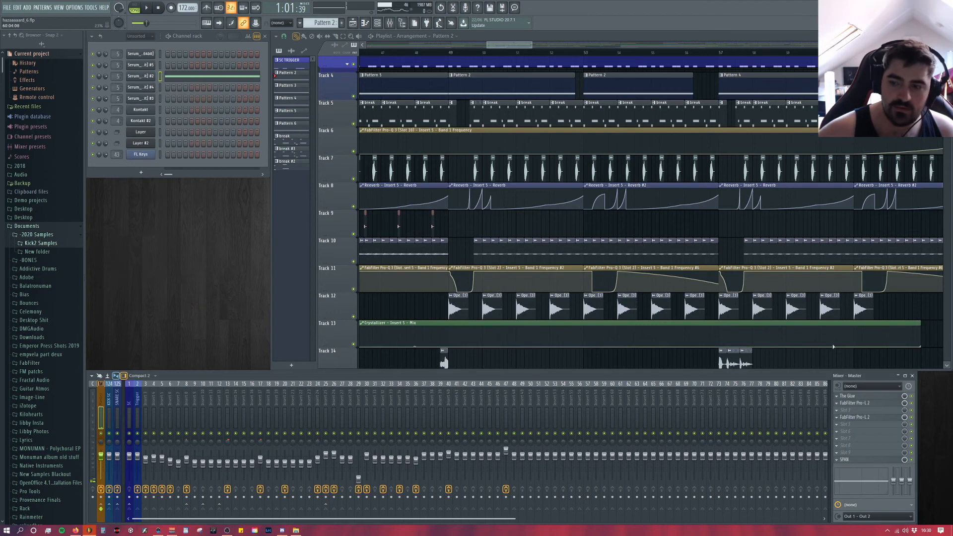
# Step: Open the Master's first FabFilter Pro-L 2 and play the drop to examine its gain and attack settings
pyautogui.click(865, 404)
pyautogui.moveTo(360, 91); pyautogui.dragTo(322, 110)
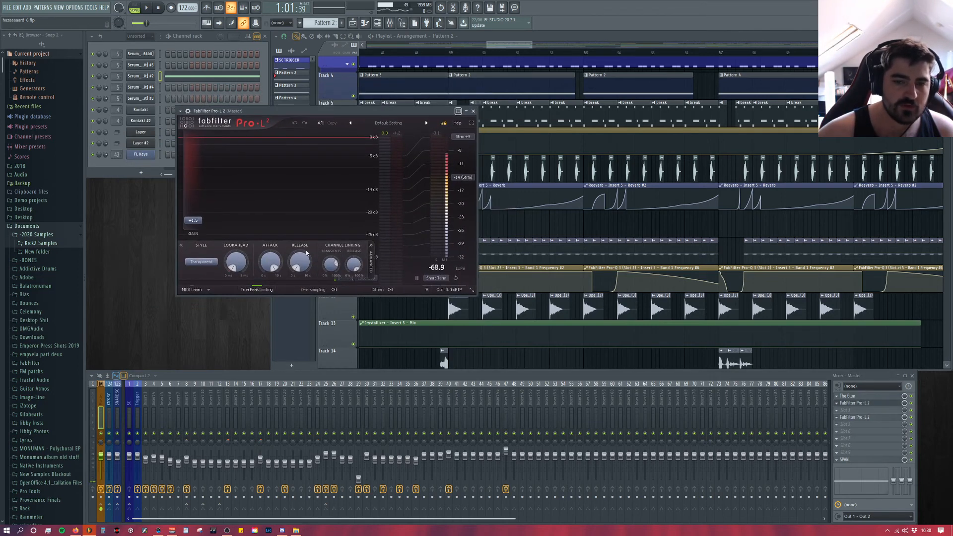
pyautogui.press('space')
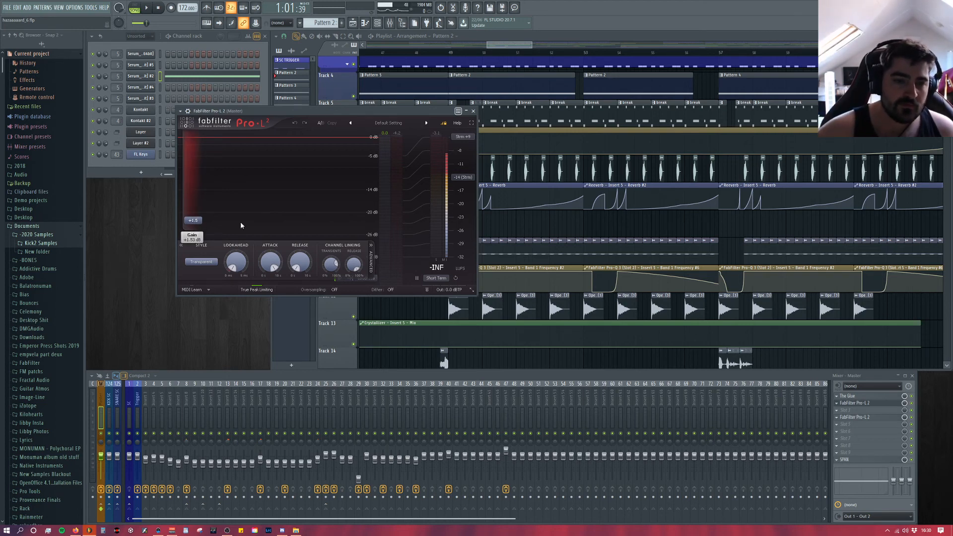
pyautogui.moveTo(271, 260)
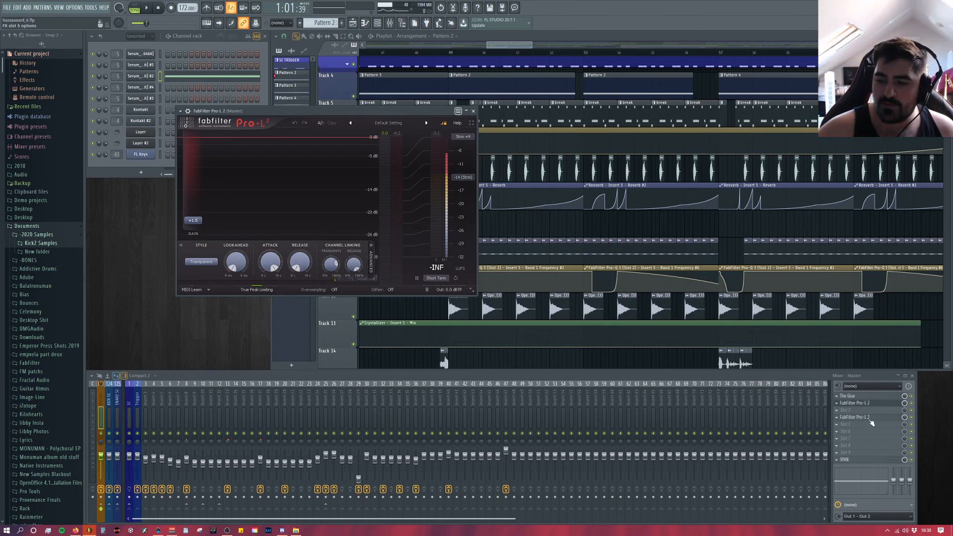
# Step: Swap to the Master's second FabFilter Pro-L 2 and view its limiting style options, keeping Modern selected
pyautogui.click(868, 418)
pyautogui.click(467, 112)
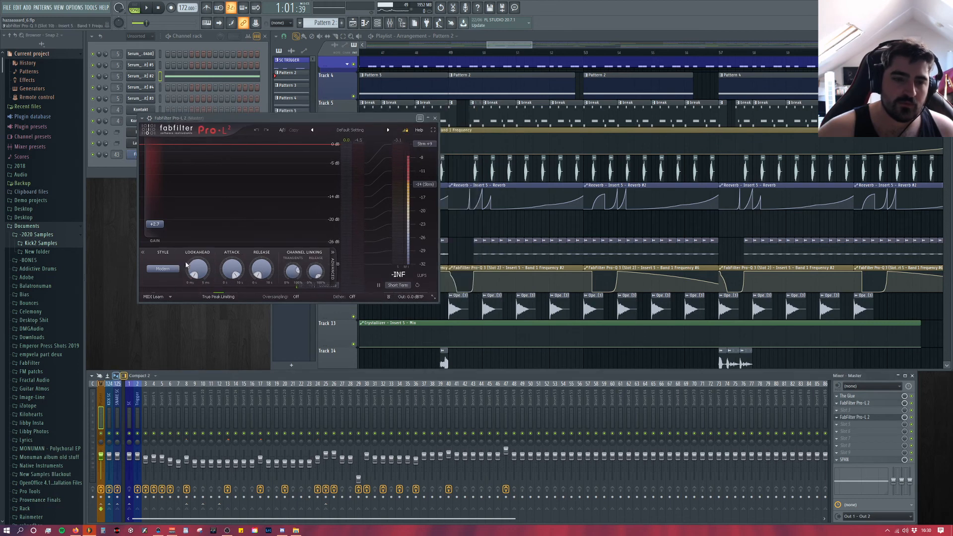
pyautogui.click(165, 269)
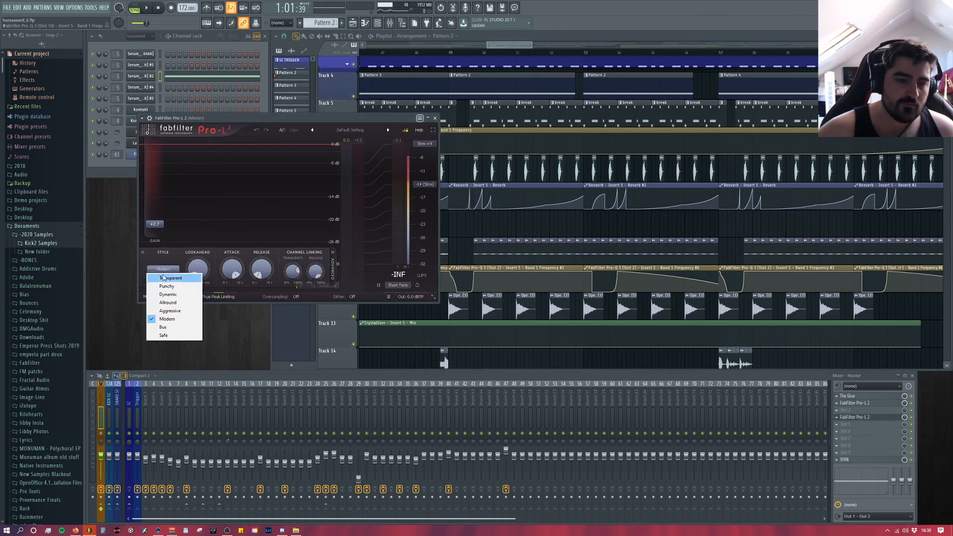
pyautogui.click(169, 262)
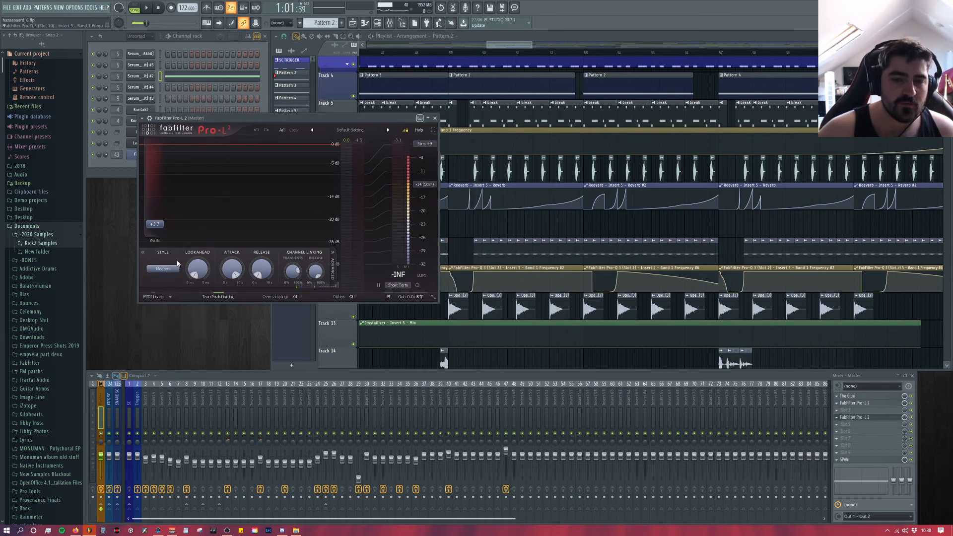
pyautogui.moveTo(297, 117); pyautogui.dragTo(412, 150)
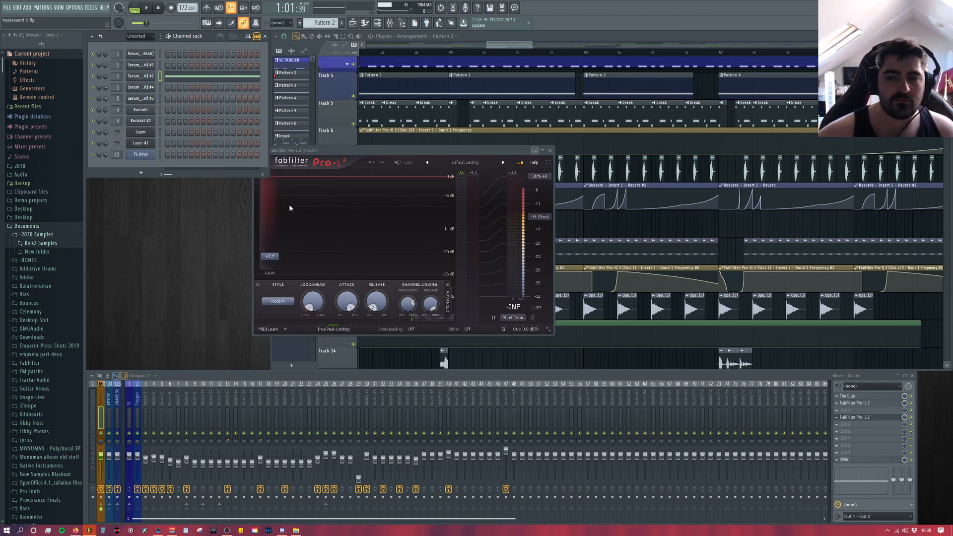
pyautogui.moveTo(365, 154); pyautogui.dragTo(383, 186)
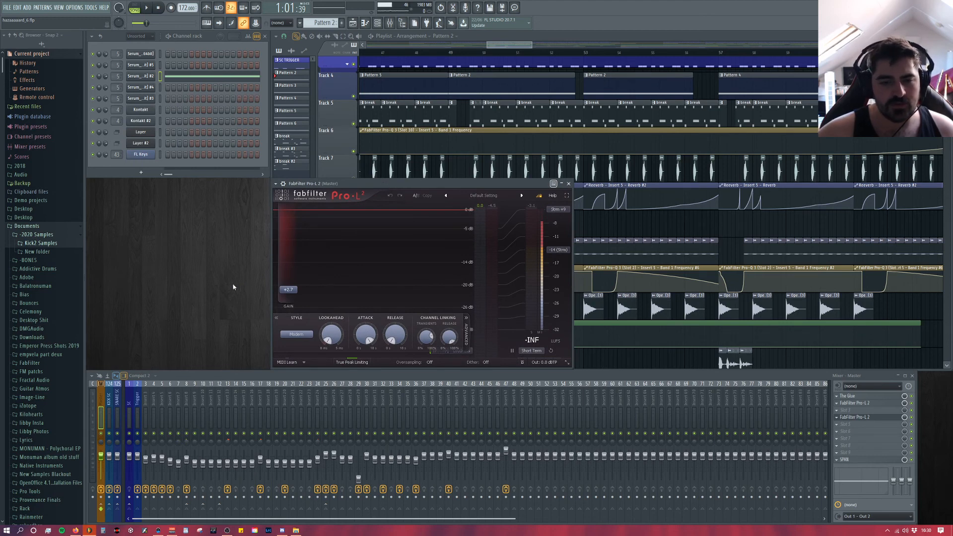
# Step: Play the drop from bar 45 to check the second limiter's gain reduction and loudness, and close the plugin
pyautogui.moveTo(332, 190); pyautogui.dragTo(332, 164)
pyautogui.press('space')
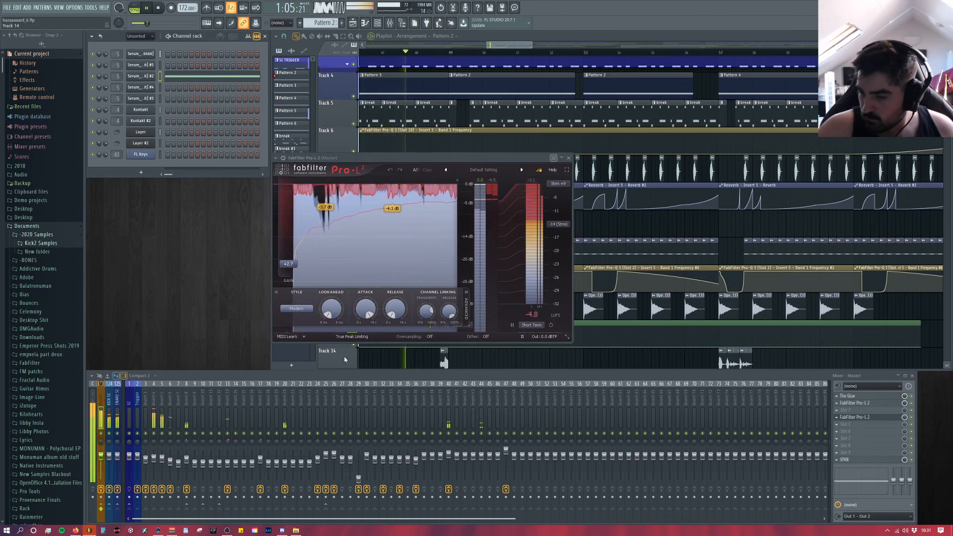
pyautogui.press('space')
pyautogui.press('space')
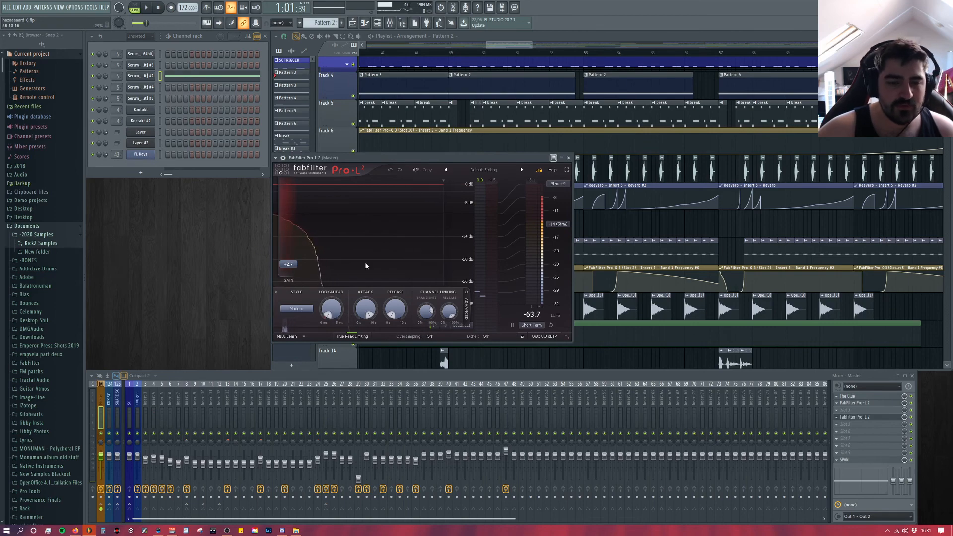
pyautogui.click(569, 158)
# Step: Survey the arrangement from Track 4 down to Track 27 and across to the second drop's automation and effects clips
pyautogui.scroll(-5, 478, 248)
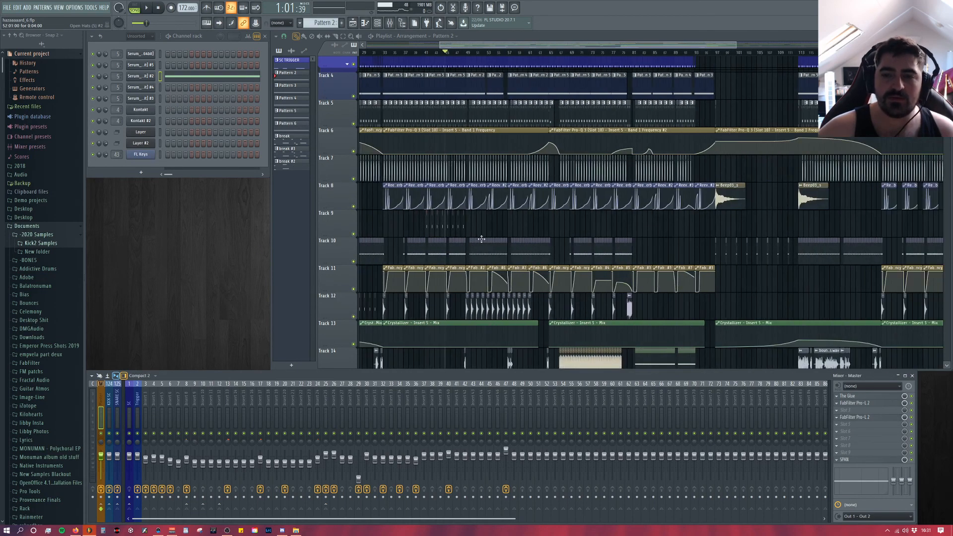
pyautogui.scroll(-2, 479, 248)
pyautogui.scroll(-6, 478, 248)
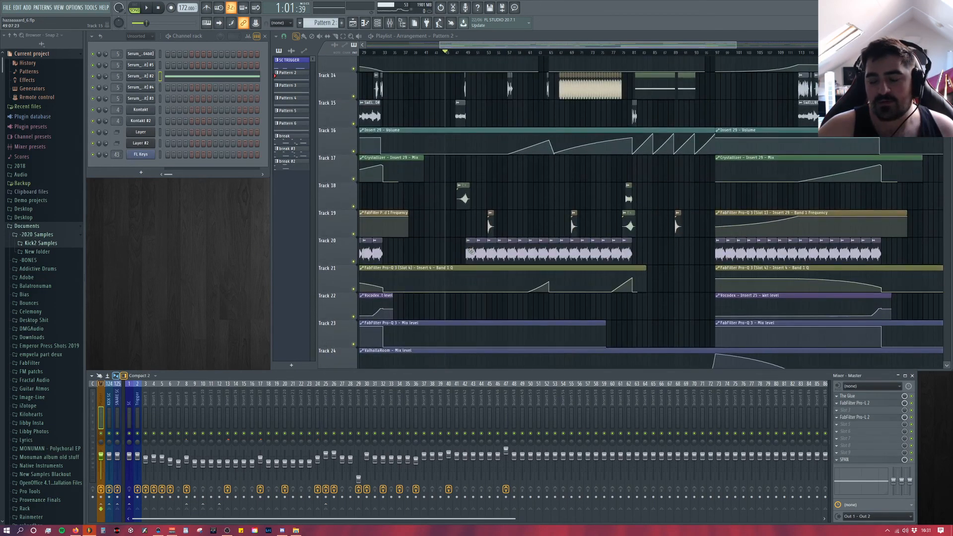
pyautogui.scroll(-5, 472, 249)
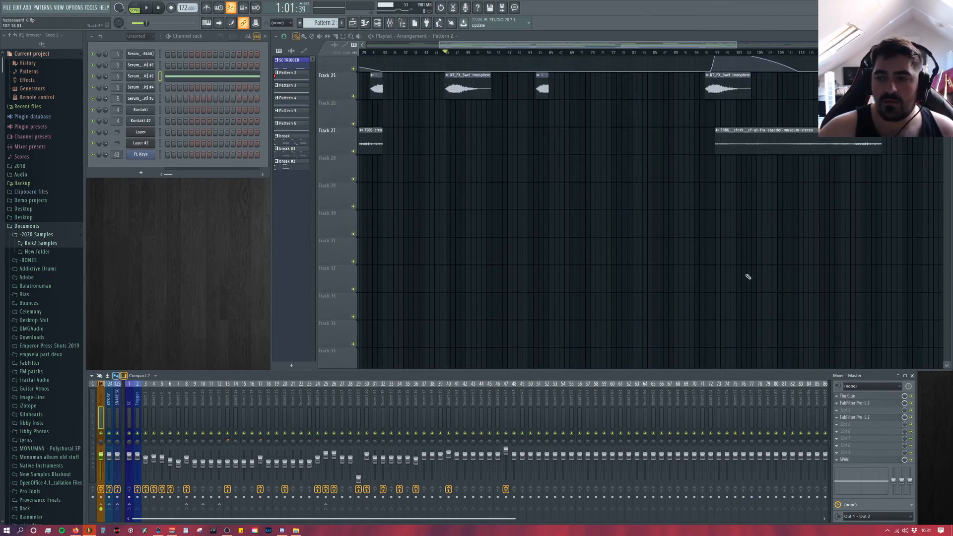
pyautogui.scroll(5, 747, 276)
pyautogui.scroll(5, 762, 276)
pyautogui.scroll(-2, 756, 265)
pyautogui.scroll(7, 852, 267)
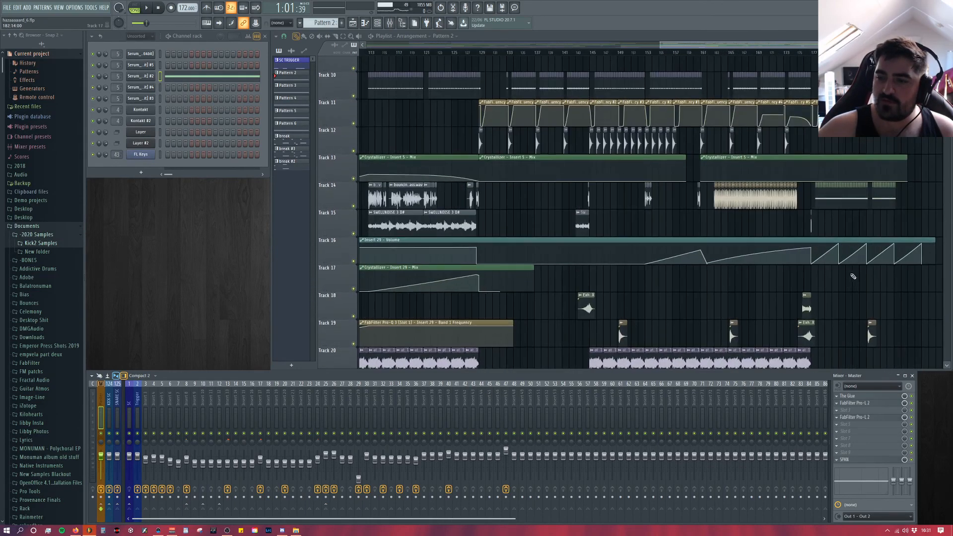
pyautogui.scroll(3, 715, 293)
pyautogui.scroll(3, 453, 251)
pyautogui.scroll(-9, 465, 249)
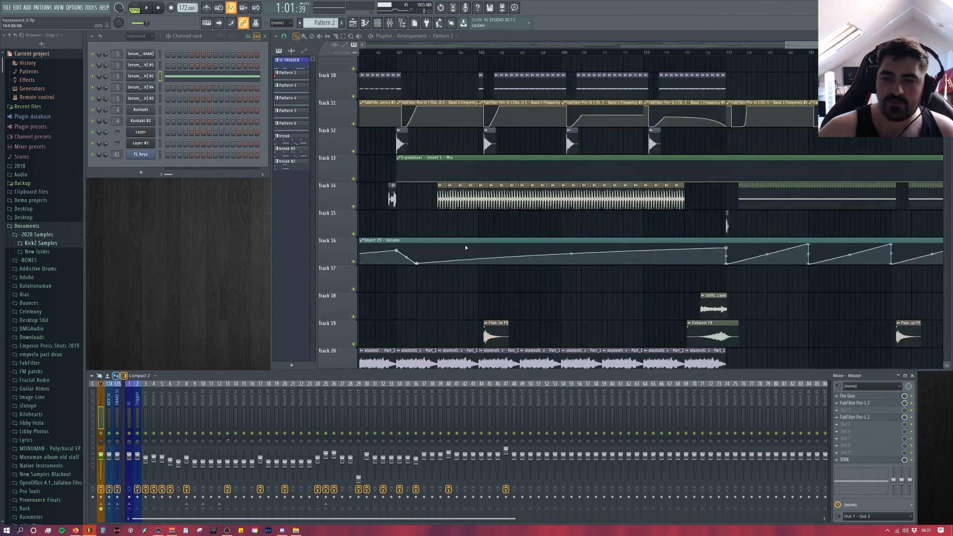
# Step: Compare the mixer effect chains on Inserts 3 to 7
pyautogui.click(156, 401)
pyautogui.click(165, 401)
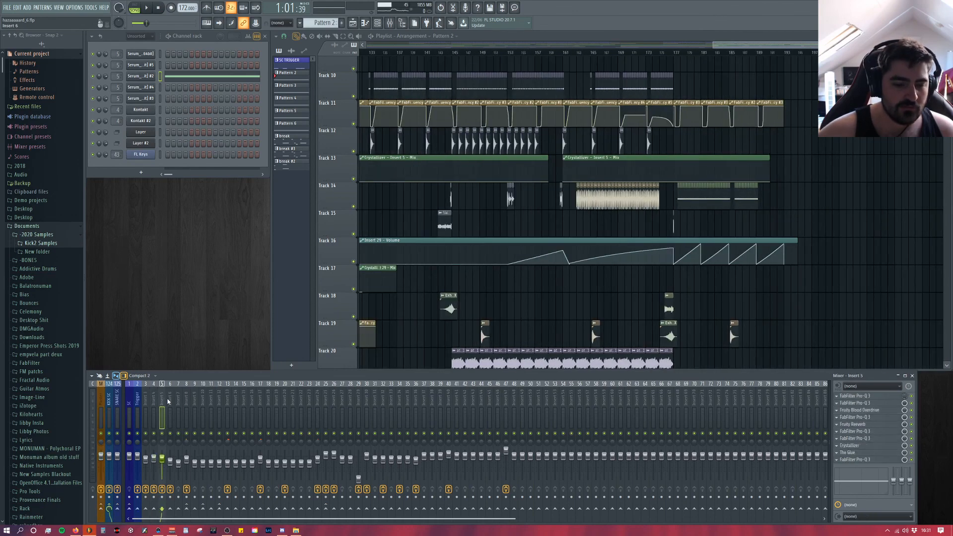
pyautogui.click(171, 403)
pyautogui.click(164, 402)
pyautogui.click(168, 403)
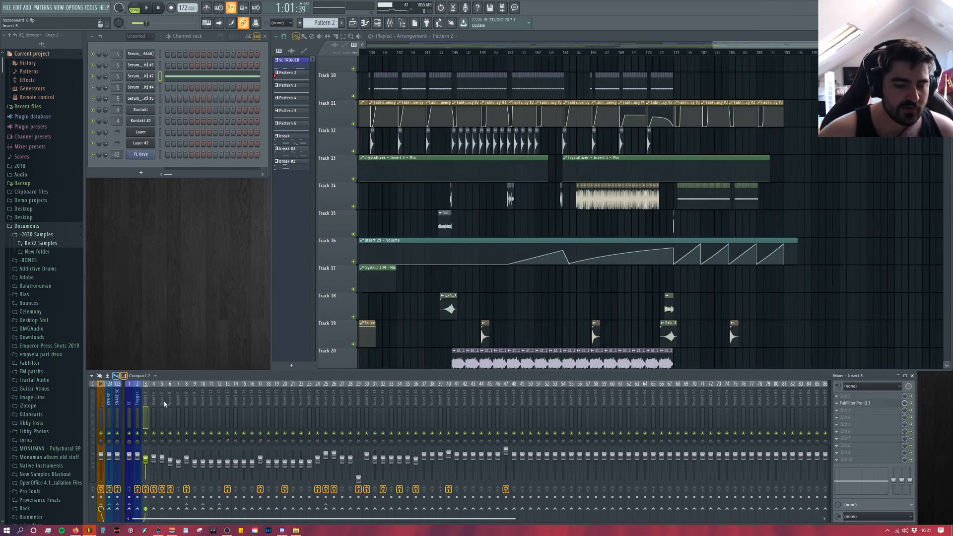
pyautogui.click(178, 403)
# Step: Move the playhead near the end of the arrangement and review the effect chains on Inserts 5 to 10
pyautogui.scroll(3, 753, 57)
pyautogui.moveTo(752, 54); pyautogui.dragTo(620, 58)
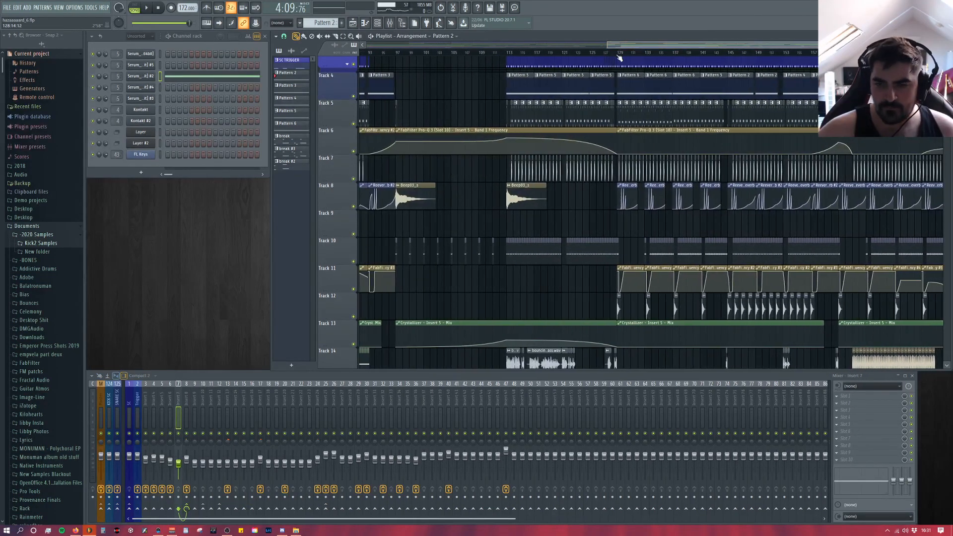
pyautogui.scroll(1, 576, 99)
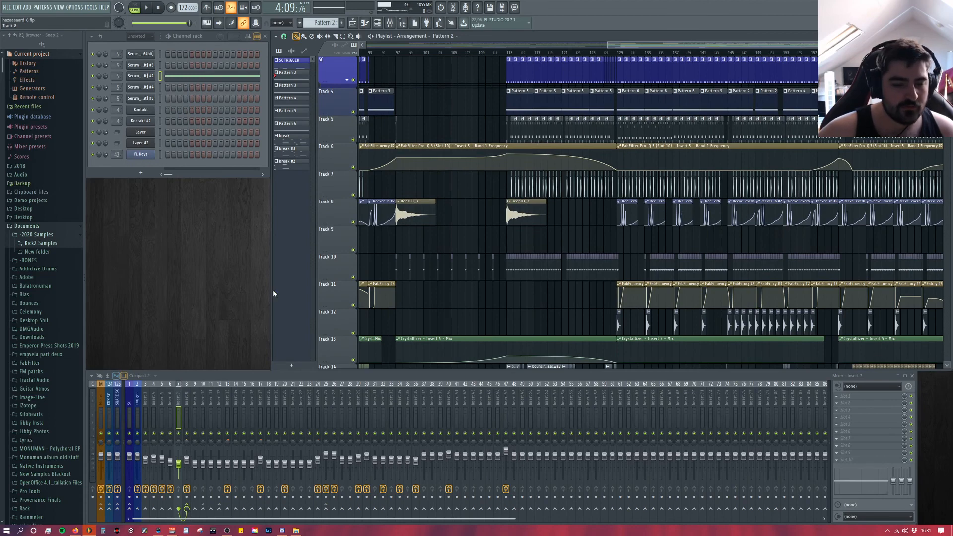
pyautogui.click(171, 403)
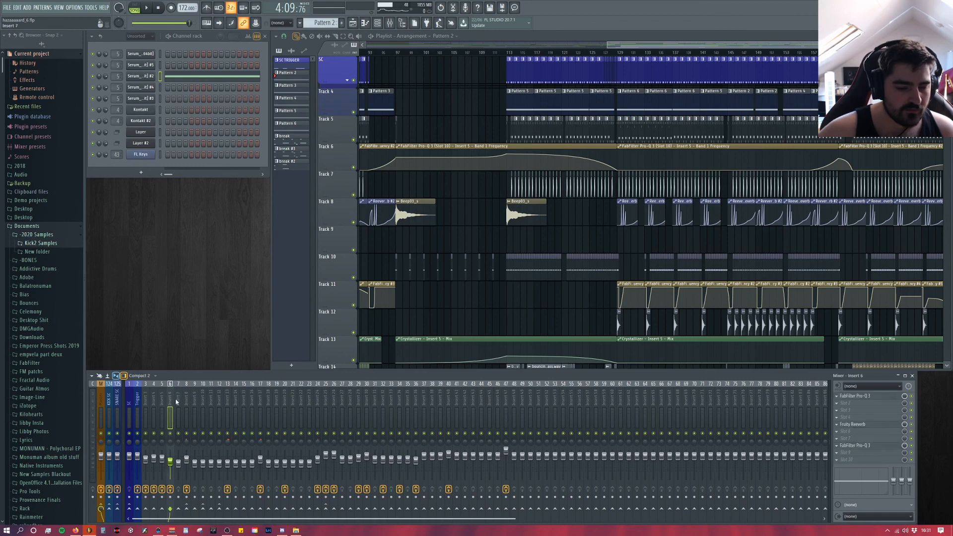
pyautogui.click(162, 404)
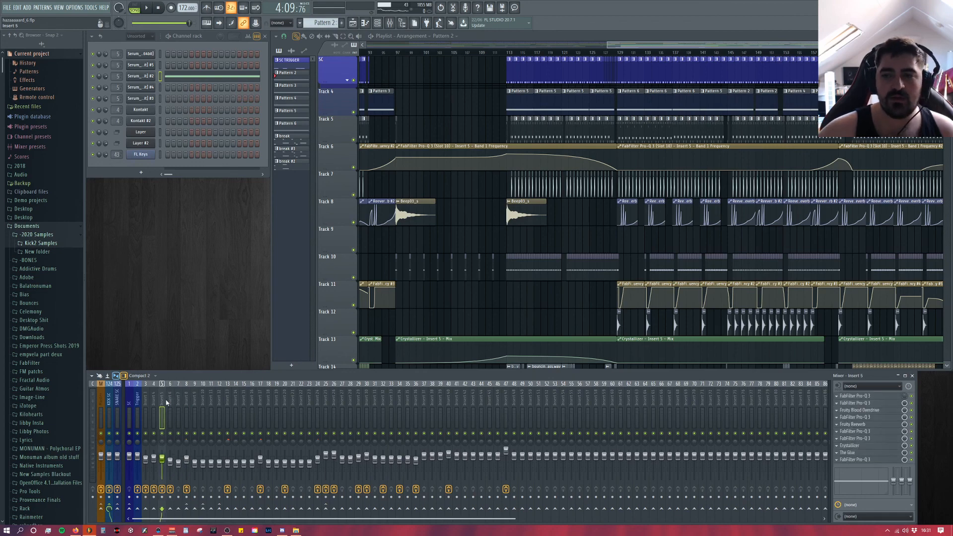
pyautogui.click(170, 403)
pyautogui.click(178, 403)
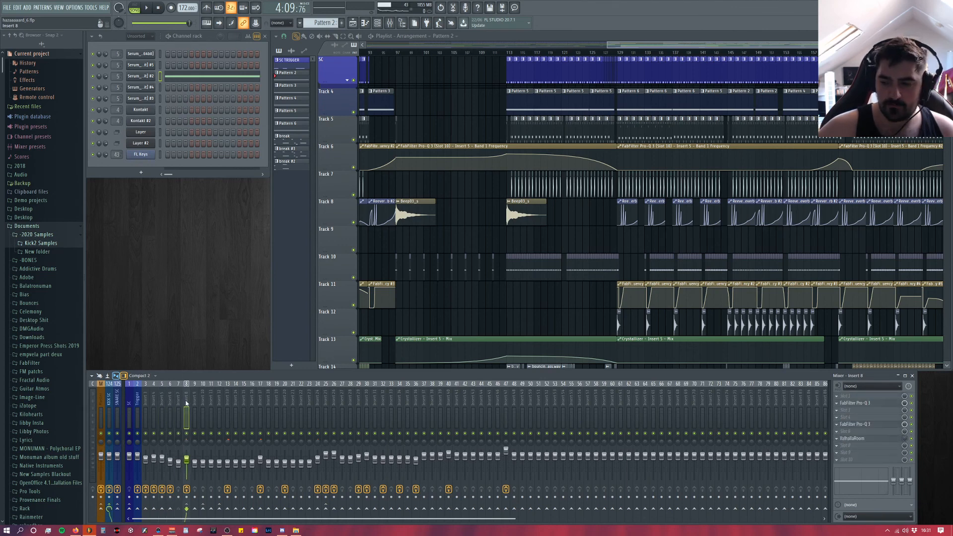
pyautogui.click(194, 404)
pyautogui.click(203, 406)
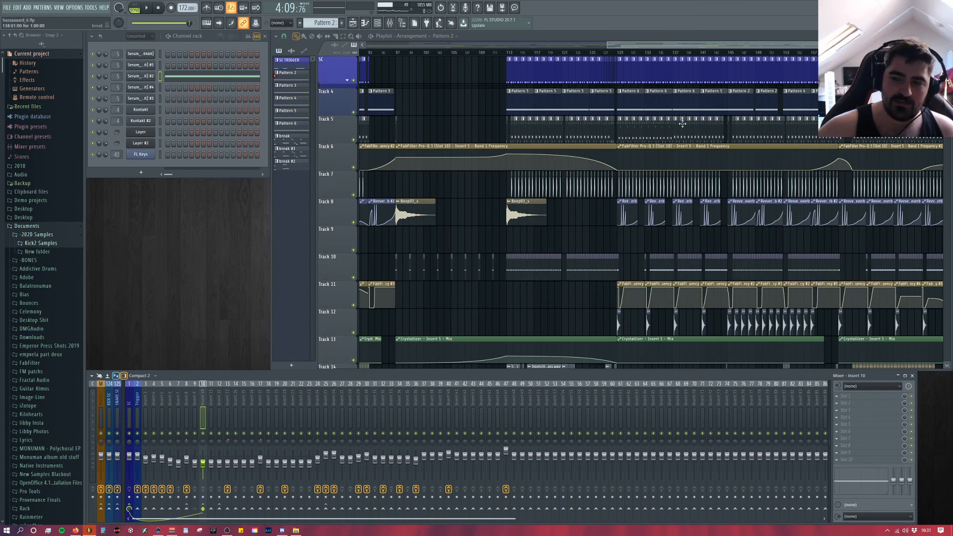
# Step: Inspect the FabFilter Pro-G gate, The Glue compressor and FabFilter Saturn on Insert 4
pyautogui.moveTo(204, 408); pyautogui.dragTo(156, 396)
pyautogui.click(870, 410)
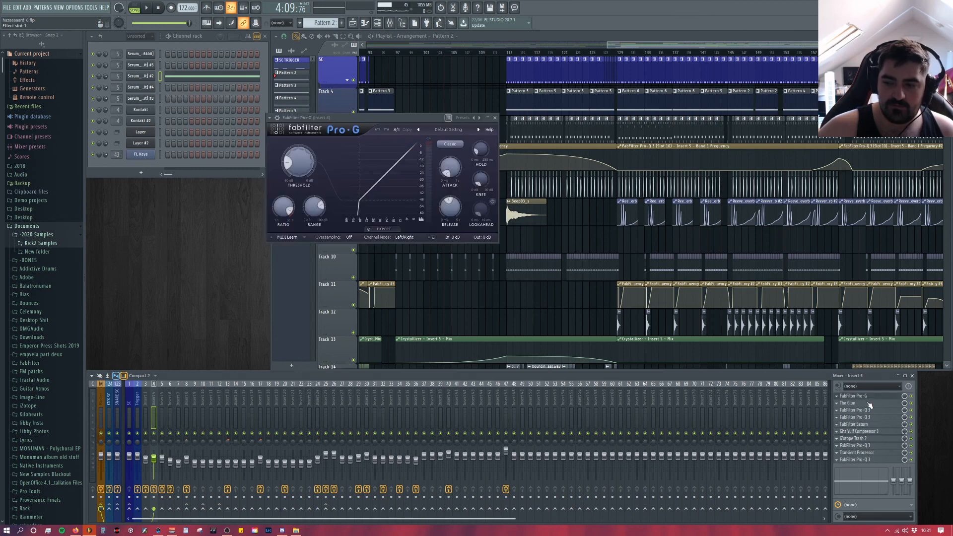
pyautogui.click(870, 409)
pyautogui.click(865, 403)
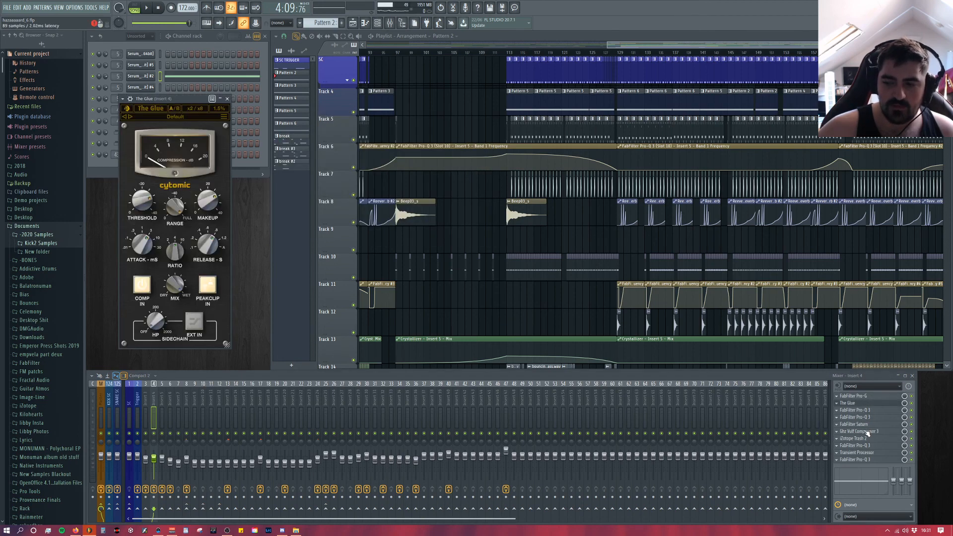
pyautogui.click(867, 432)
pyautogui.click(868, 425)
# Step: Inspect the compressor after Saturn and iZotope Trash 2 on Insert 4, and close all plugin windows
pyautogui.click(868, 433)
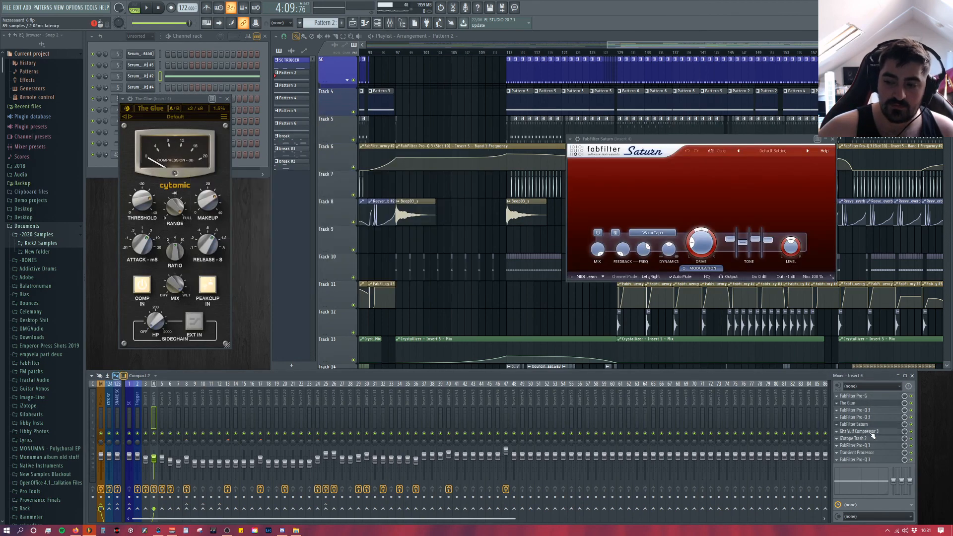
pyautogui.click(869, 433)
pyautogui.click(869, 439)
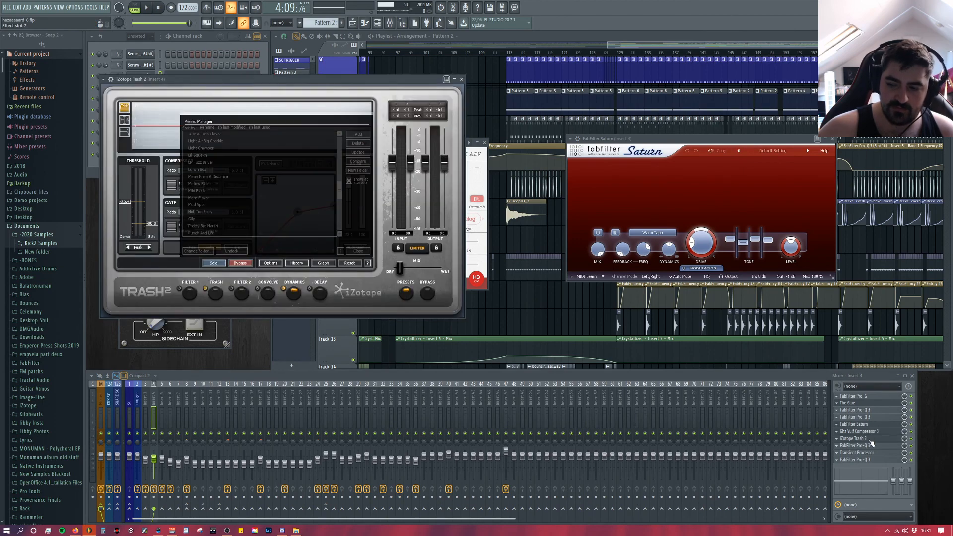
pyautogui.click(869, 453)
pyautogui.click(449, 214)
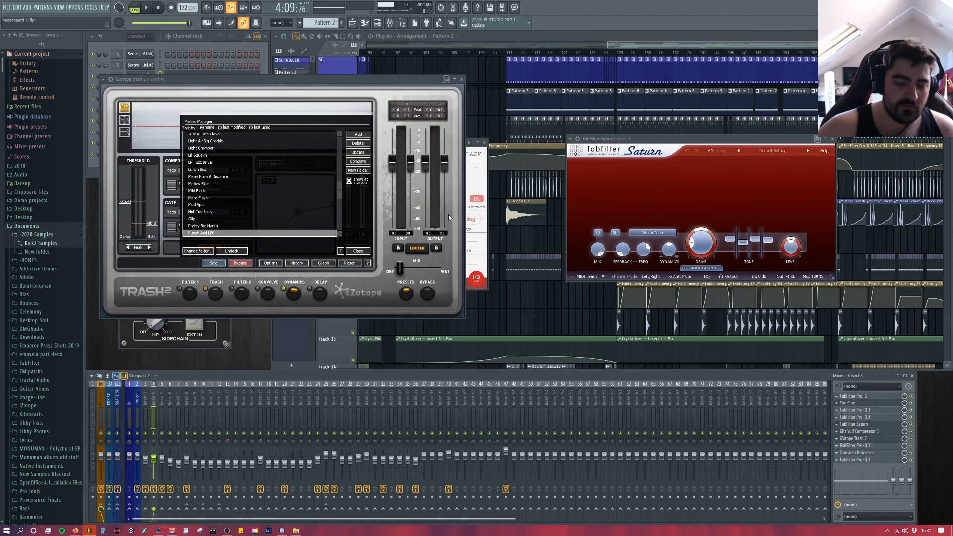
pyautogui.hotkey('ctrl', 'shift', 'h')
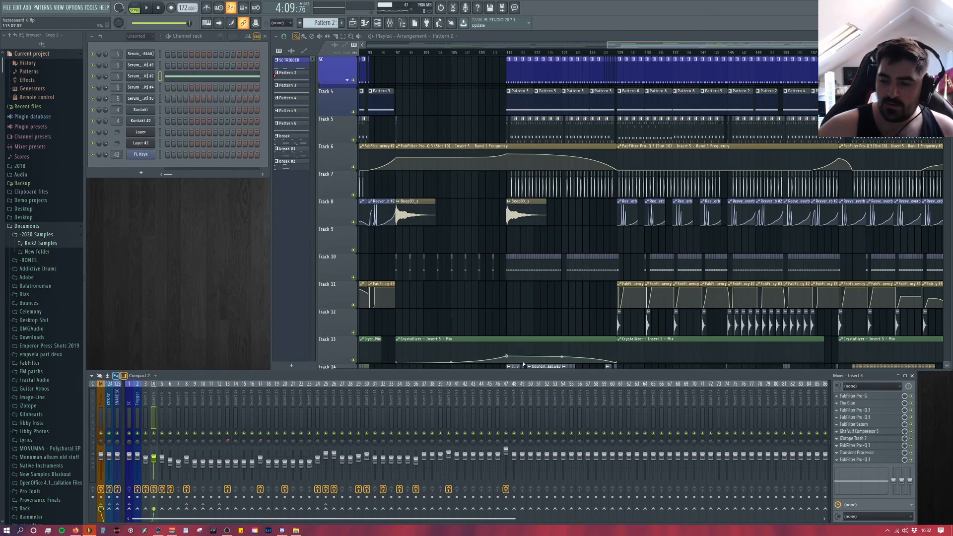
# Step: Show Insert 6's effect chain, play the arrangement from about bars 113 and 129, and mute Track 5
pyautogui.click(169, 403)
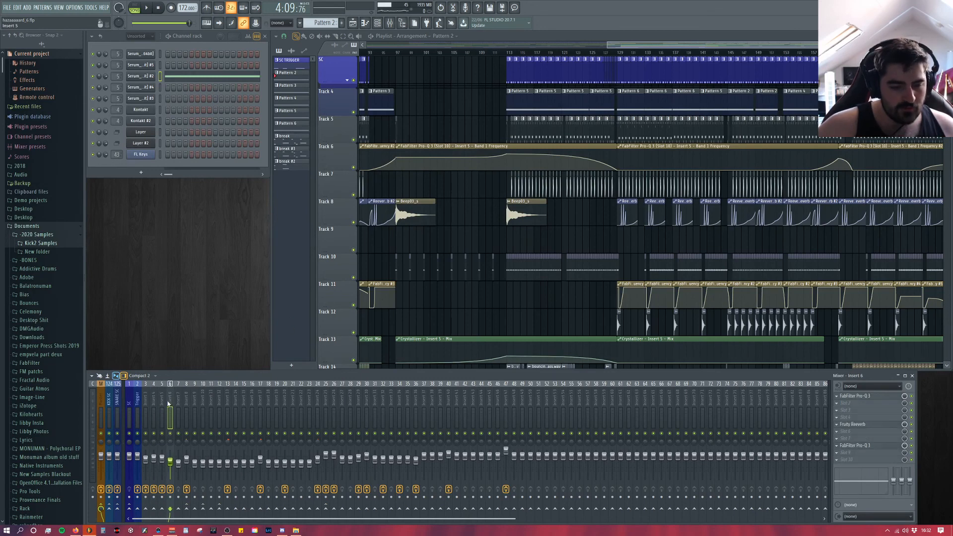
pyautogui.click(514, 54)
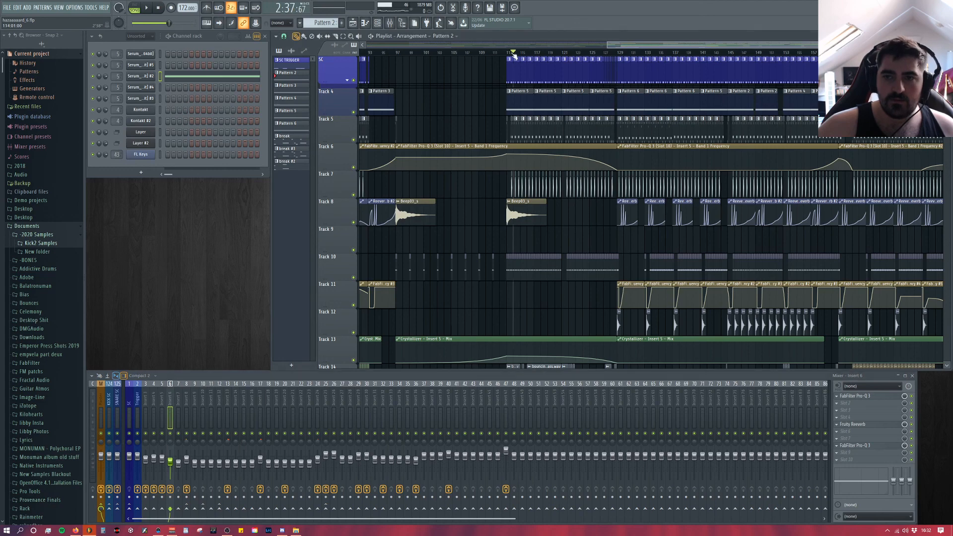
pyautogui.press('space')
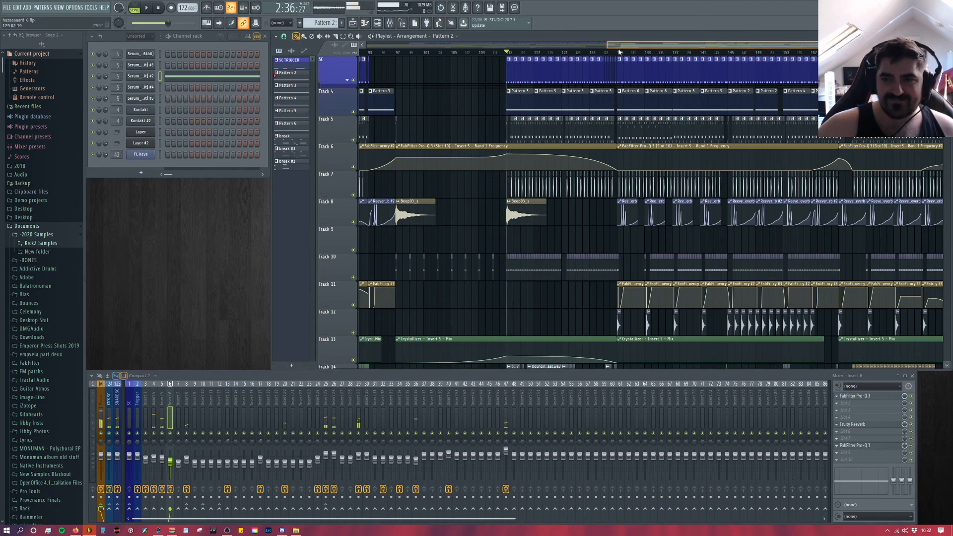
pyautogui.click(619, 52)
pyautogui.press('space')
pyautogui.click(353, 139)
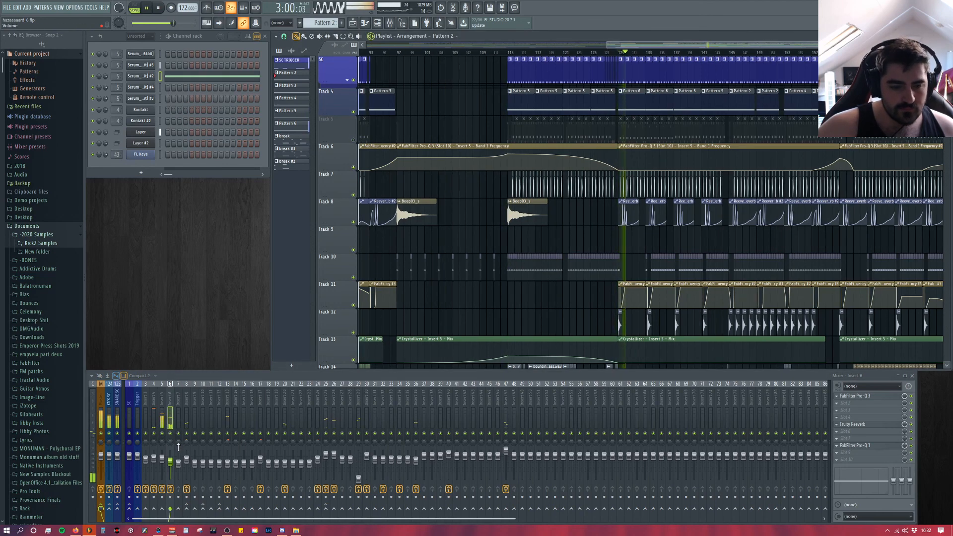
# Step: Solo Insert 5 during playback and compare its sound with the effect slots bypassed and enabled
pyautogui.click(162, 437)
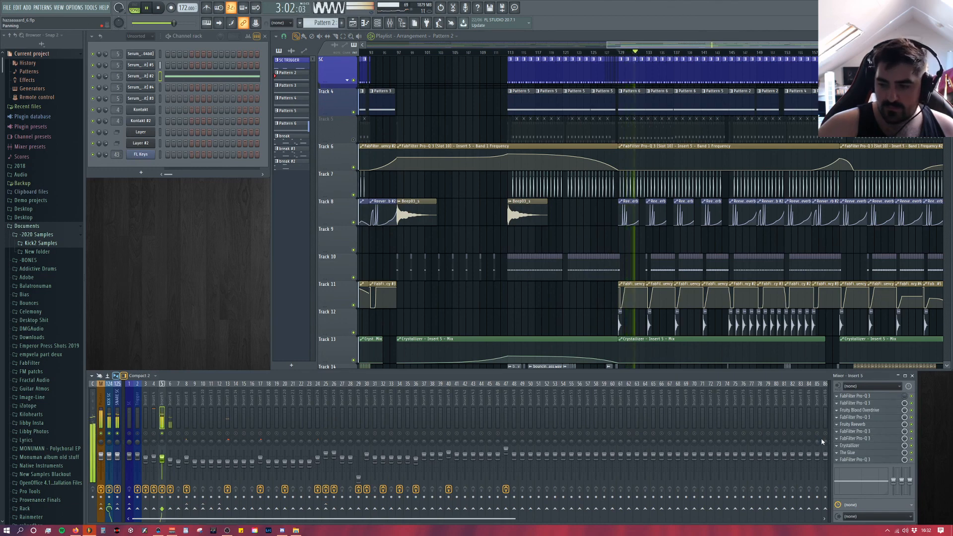
pyautogui.press('space')
pyautogui.press('space')
pyautogui.click(163, 490)
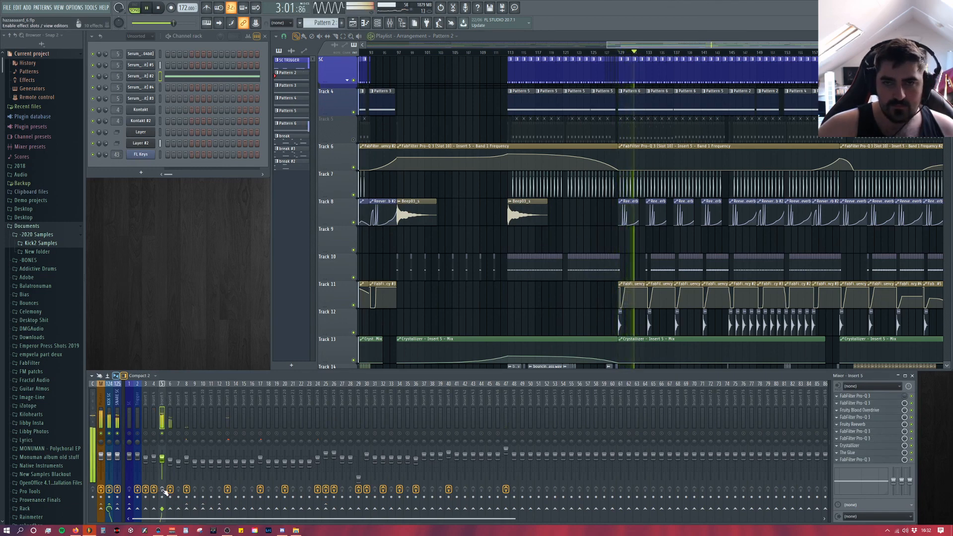
pyautogui.click(162, 490)
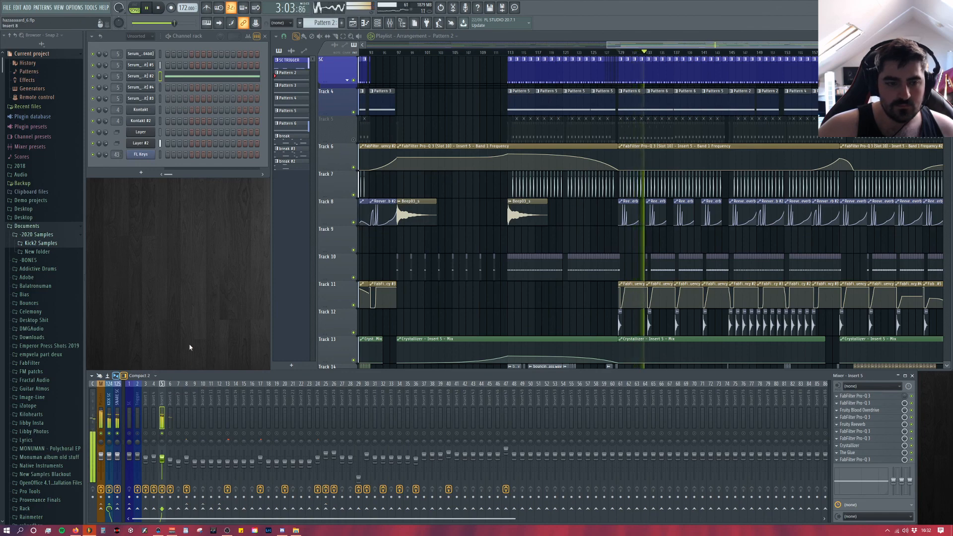
# Step: Audition the arrangement from several points between about bars 123 and 136, return to about bar 128, and stop playback
pyautogui.press('space')
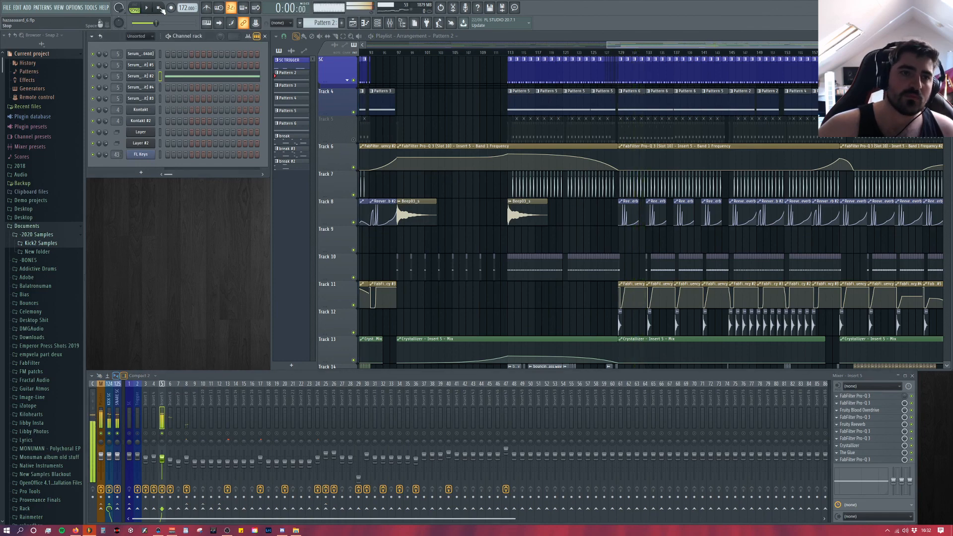
pyautogui.click(582, 53)
pyautogui.press('space')
pyautogui.click(622, 54)
pyautogui.click(666, 53)
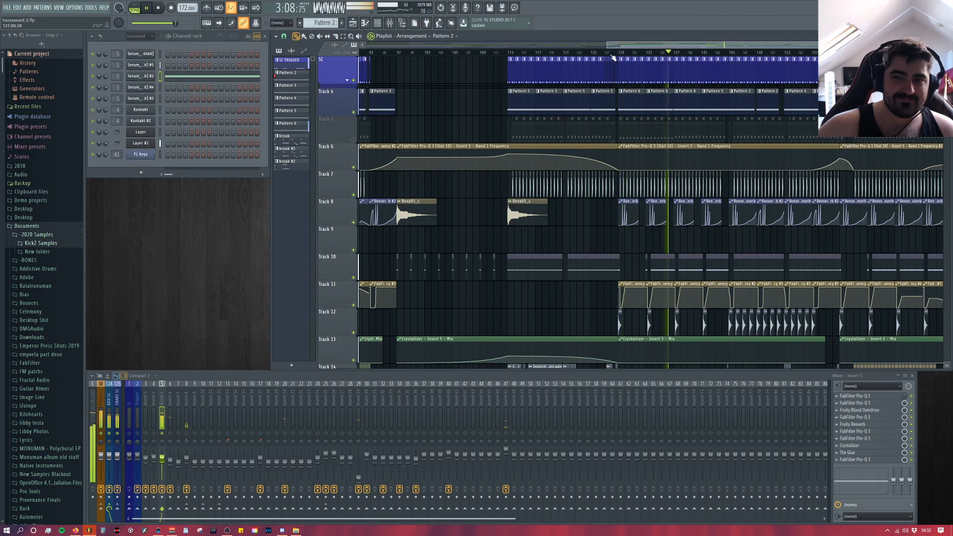
pyautogui.click(616, 54)
pyautogui.click(158, 7)
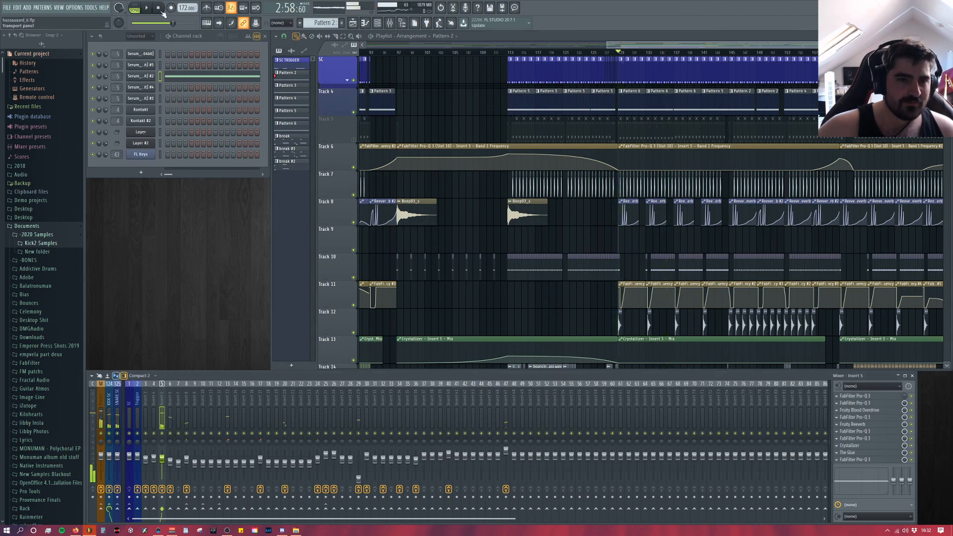
pyautogui.click(159, 8)
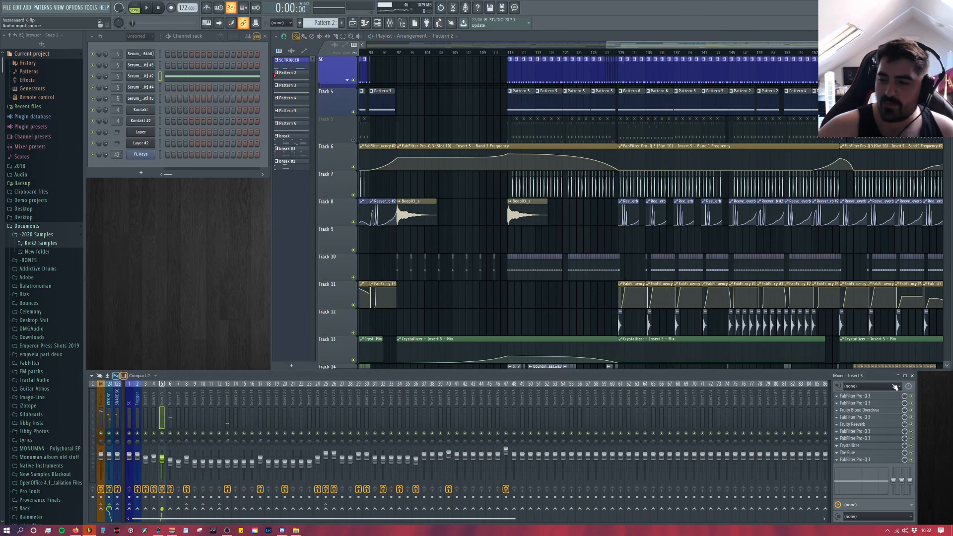
# Step: Widen the mixer window and unmute Track 5 in the playlist
pyautogui.moveTo(916, 386); pyautogui.dragTo(949, 386)
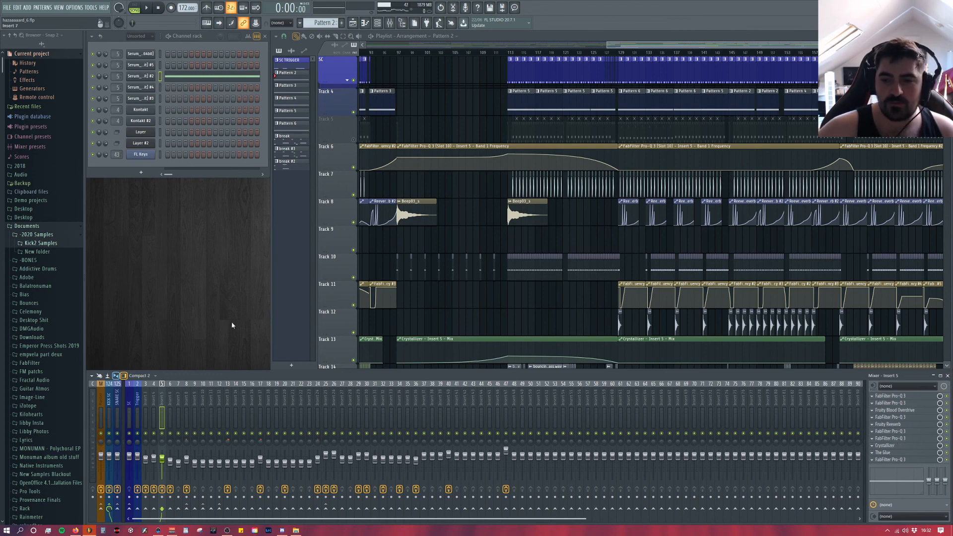
pyautogui.scroll(-6, 506, 272)
pyautogui.scroll(6, 496, 271)
pyautogui.click(353, 140)
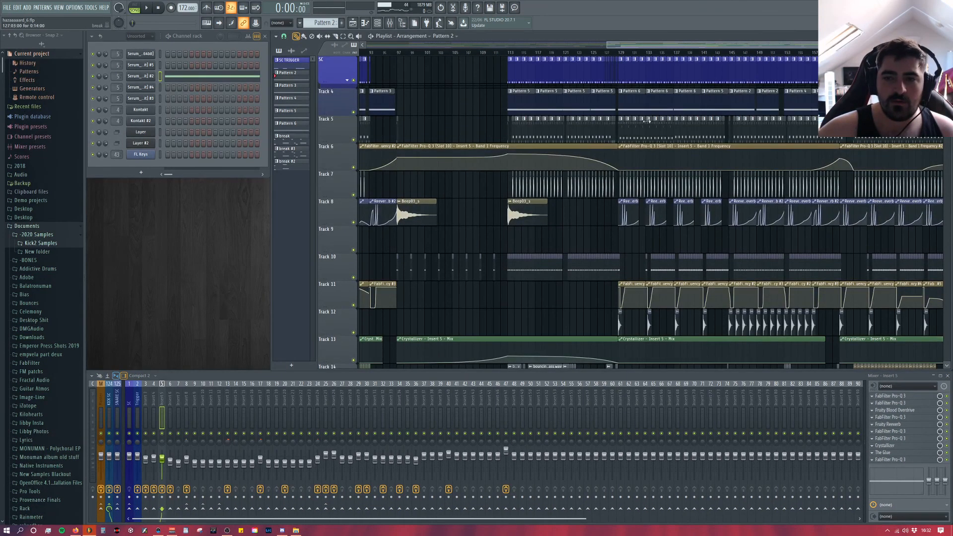
# Step: Survey the lower playlist tracks down to Track 27, moving from the second drop back to the first
pyautogui.moveTo(663, 48)
pyautogui.mouseDown()
pyautogui.moveTo(785, 47)
pyautogui.moveTo(660, 53)
pyautogui.mouseUp()
pyautogui.scroll(-6, 525, 187)
pyautogui.scroll(-3, 609, 204)
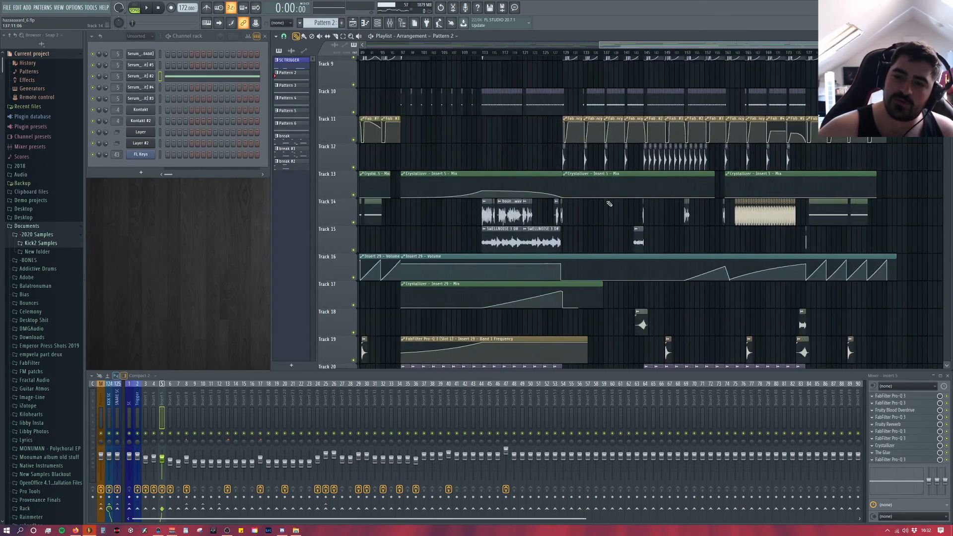
pyautogui.scroll(-6, 609, 204)
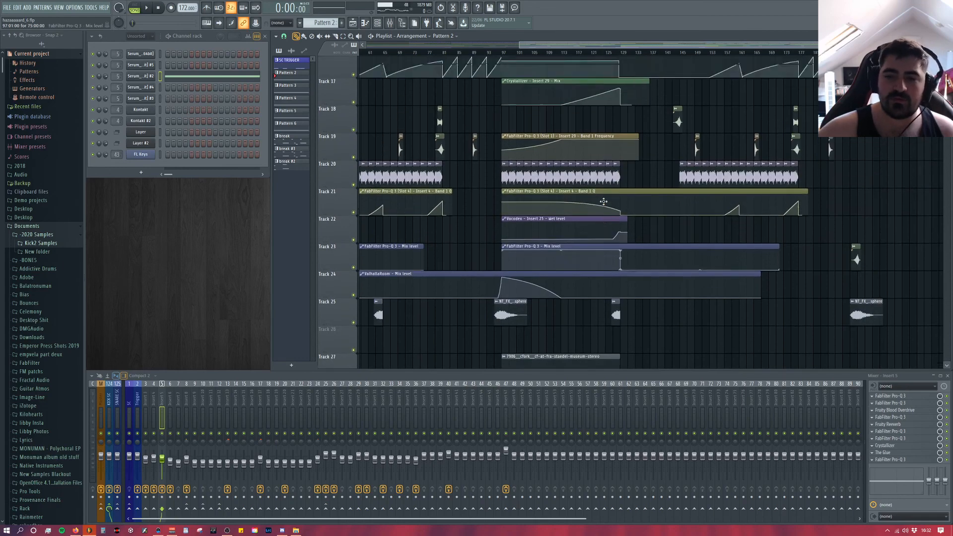
pyautogui.moveTo(538, 48); pyautogui.dragTo(437, 50)
pyautogui.scroll(-5, 512, 237)
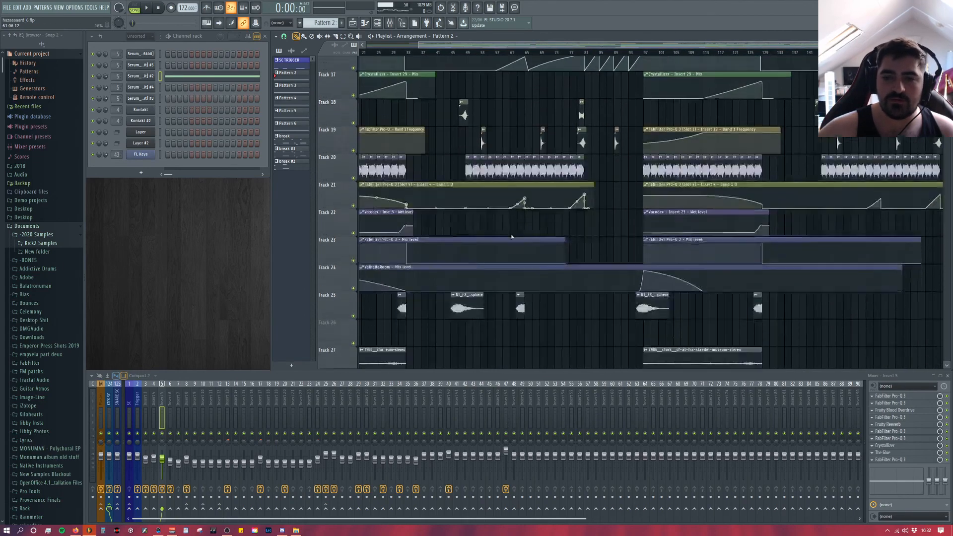
# Step: Examine the start of the first drop around bar 33, from the SC track down to Track 15
pyautogui.scroll(6, 514, 237)
pyautogui.scroll(5, 514, 236)
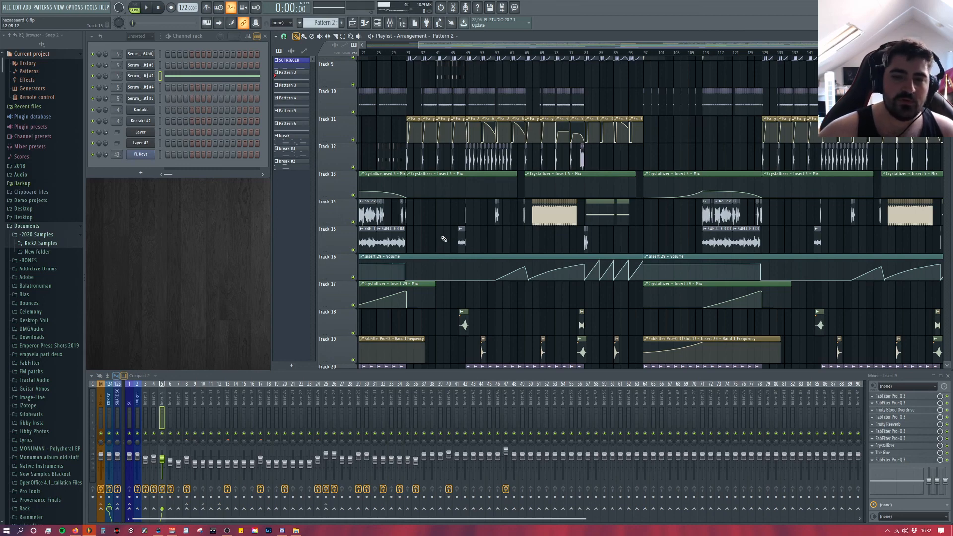
pyautogui.scroll(5, 445, 239)
pyautogui.scroll(4, 452, 244)
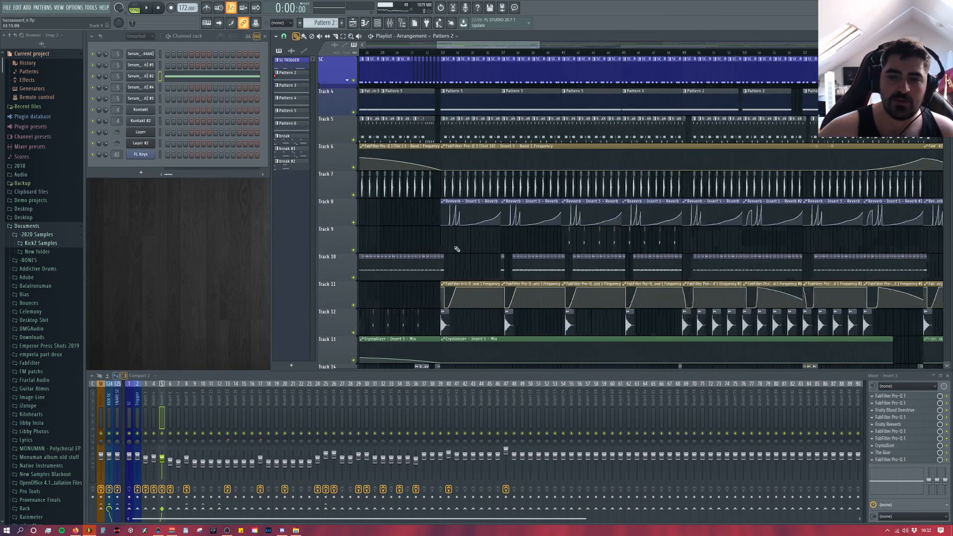
pyautogui.scroll(3, 452, 249)
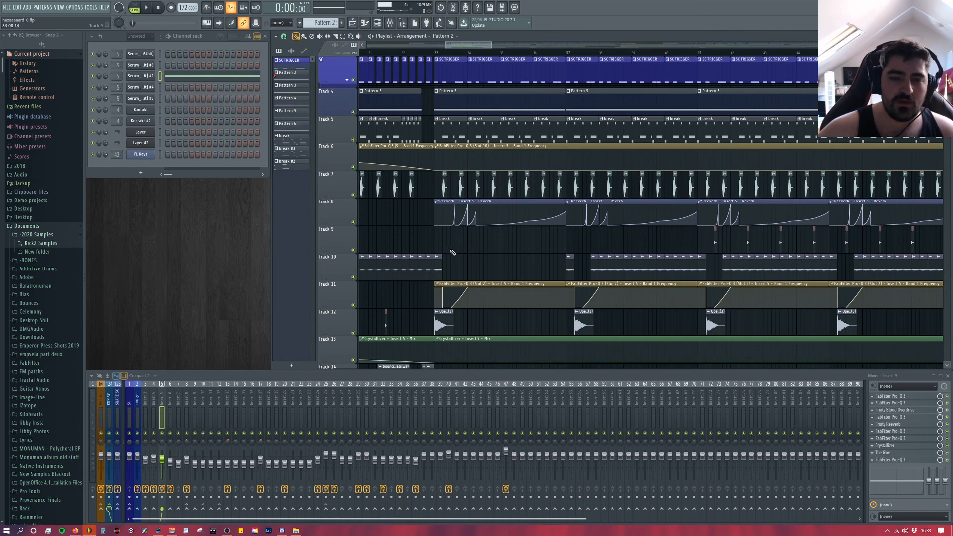
pyautogui.scroll(-2, 453, 253)
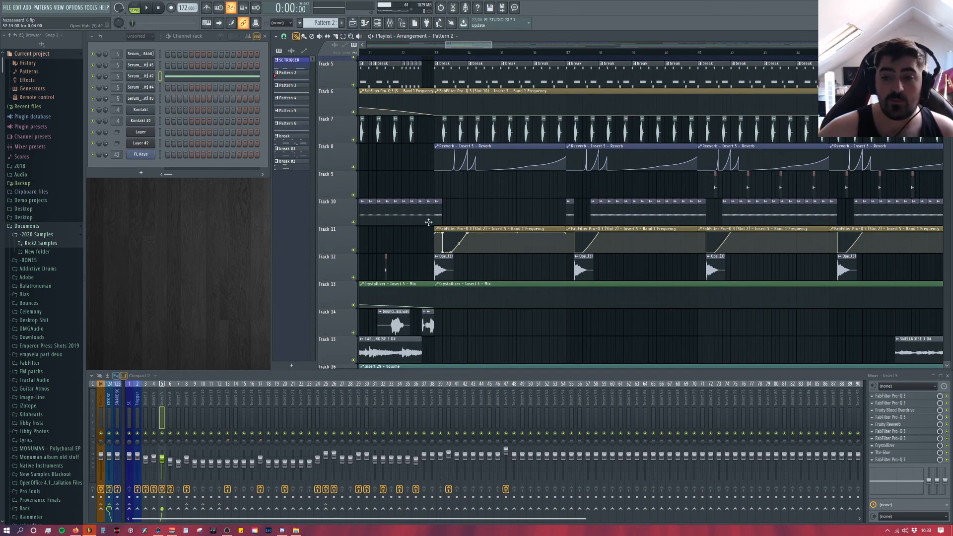
pyautogui.scroll(2, 467, 250)
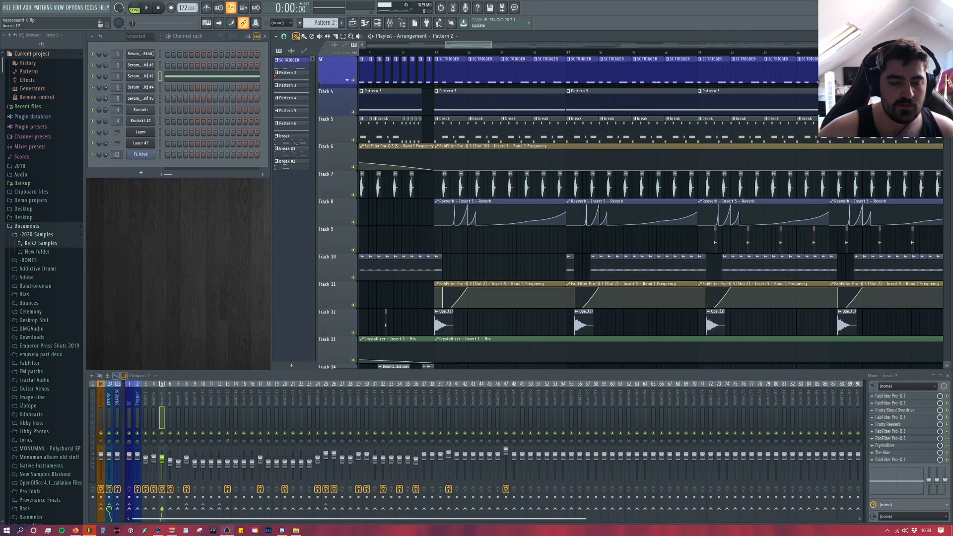
# Step: Switch to OBS and show its recording controls
pyautogui.click(227, 531)
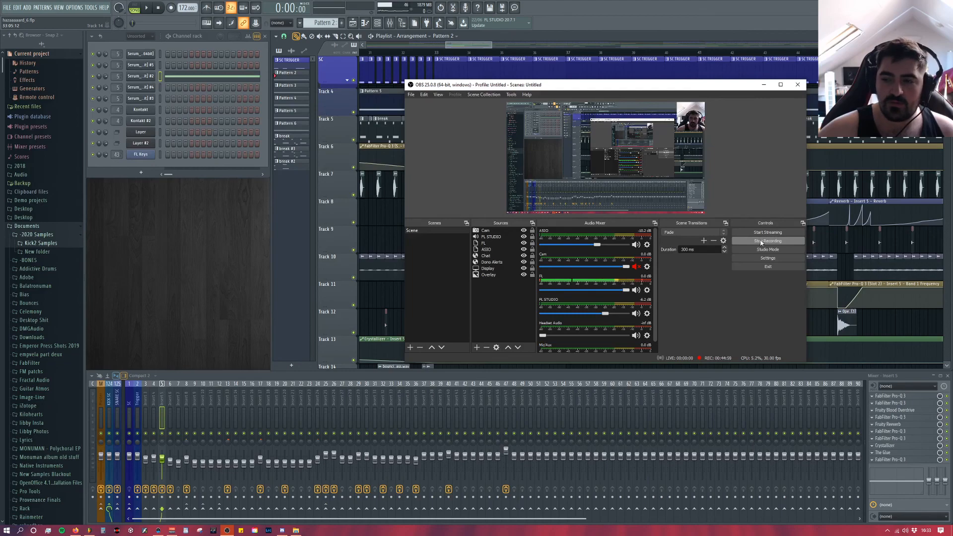